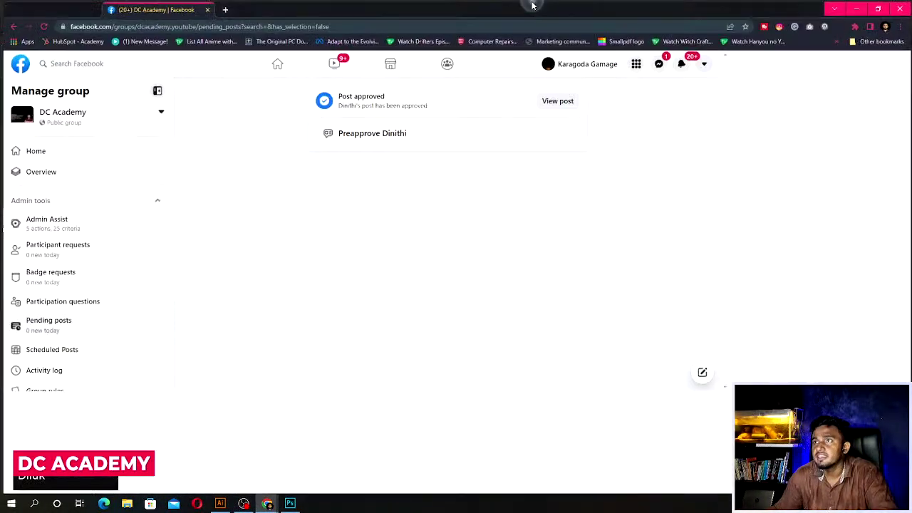
Go back to the DC Academy group's Home feed and scroll down to the newest shared post.
{"action": "left_click", "coordinate": [32, 148]}
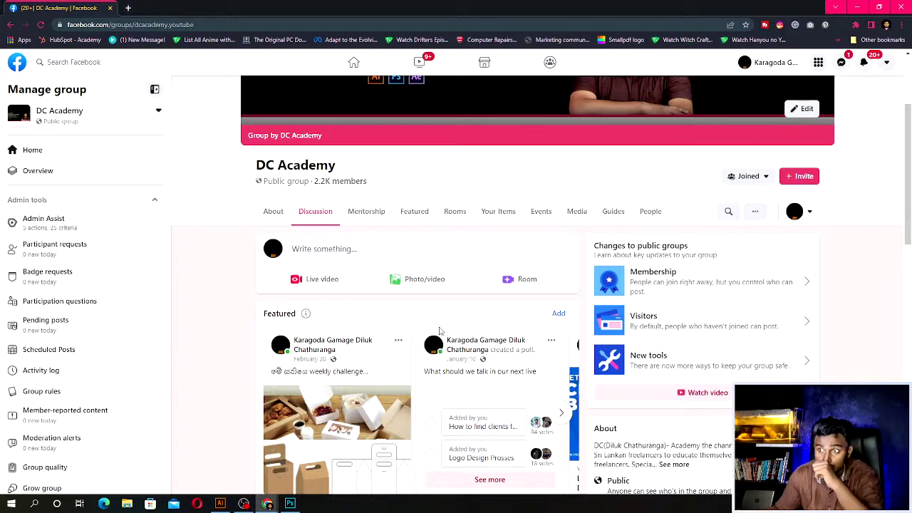
{"action": "scroll", "coordinate": [440, 331], "scroll_direction": "down", "scroll_amount": 2}
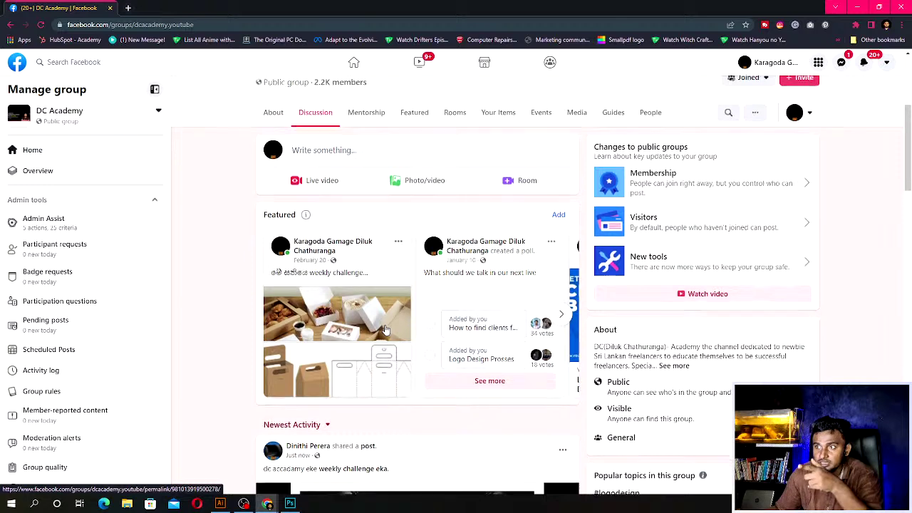
{"action": "scroll", "coordinate": [384, 330], "scroll_direction": "down", "scroll_amount": 2}
{"action": "scroll", "coordinate": [385, 329], "scroll_direction": "down", "scroll_amount": 3}
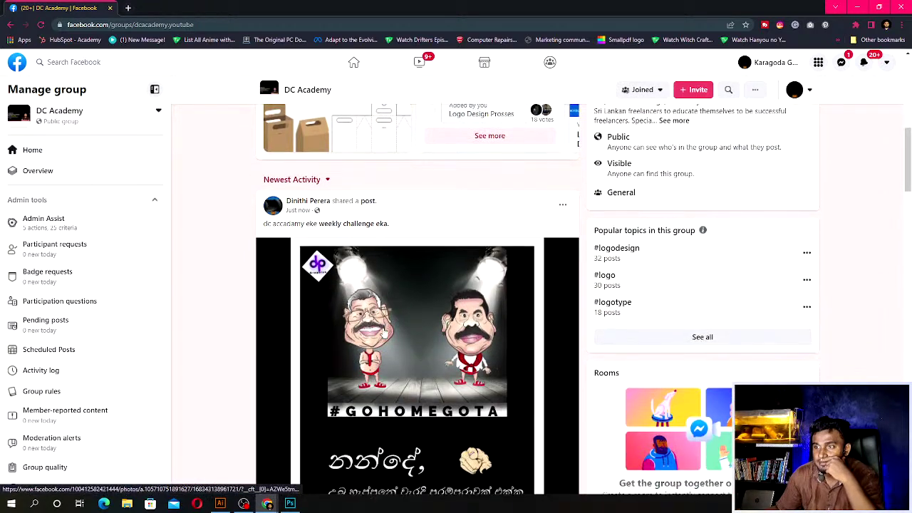
{"action": "scroll", "coordinate": [385, 331], "scroll_direction": "down", "scroll_amount": 2}
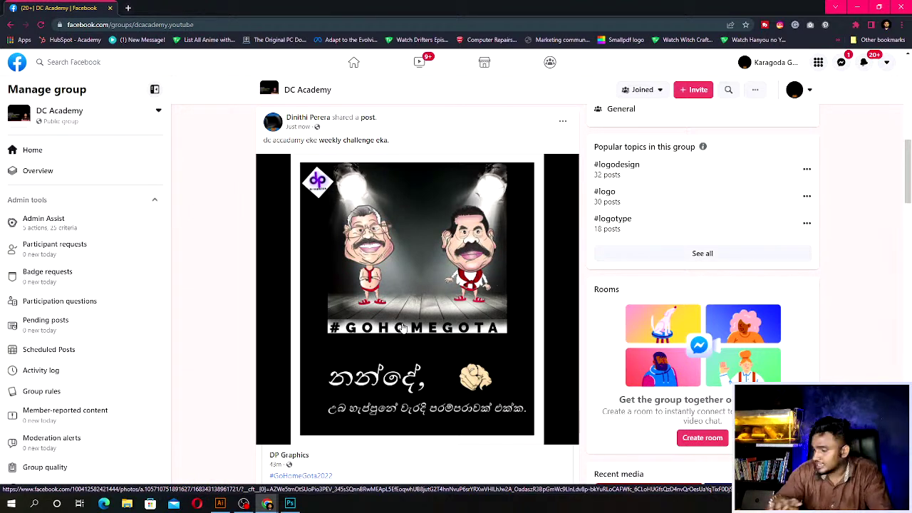
In Illustrator, set the document units to Pixels through Document Setup.
{"action": "left_click", "coordinate": [220, 504]}
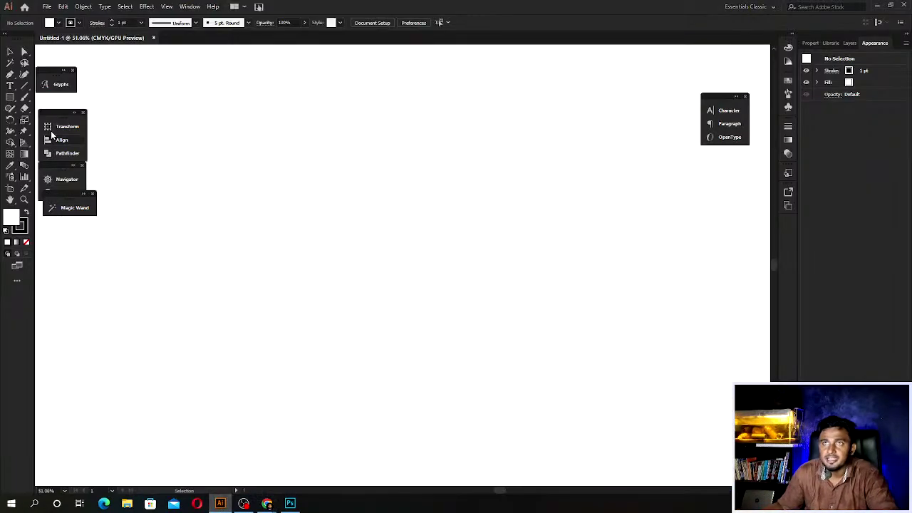
{"action": "scroll", "coordinate": [369, 321], "scroll_direction": "down", "scroll_amount": 8}
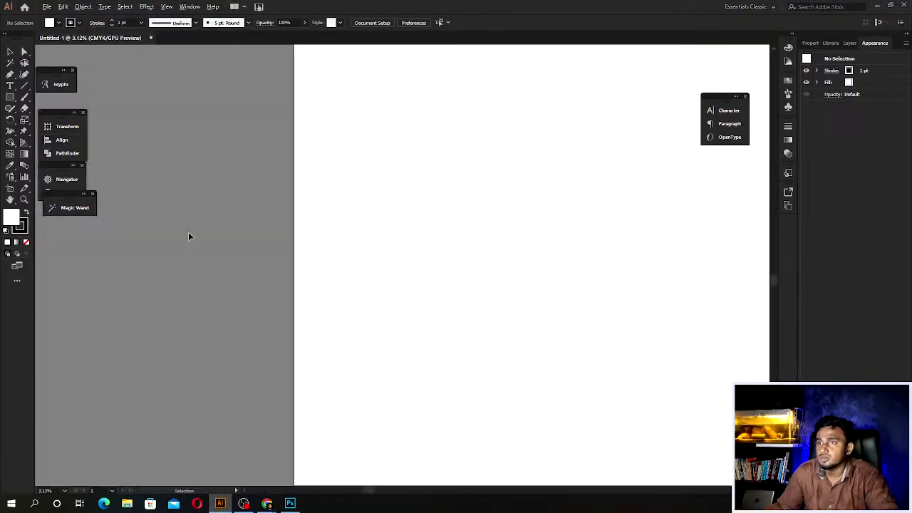
{"action": "scroll", "coordinate": [372, 269], "scroll_direction": "up", "scroll_amount": 1}
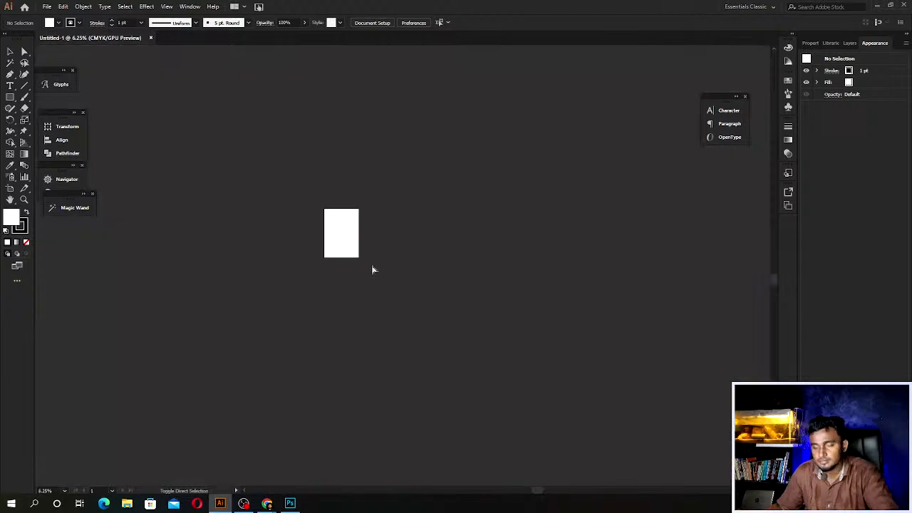
{"action": "left_click", "coordinate": [10, 188]}
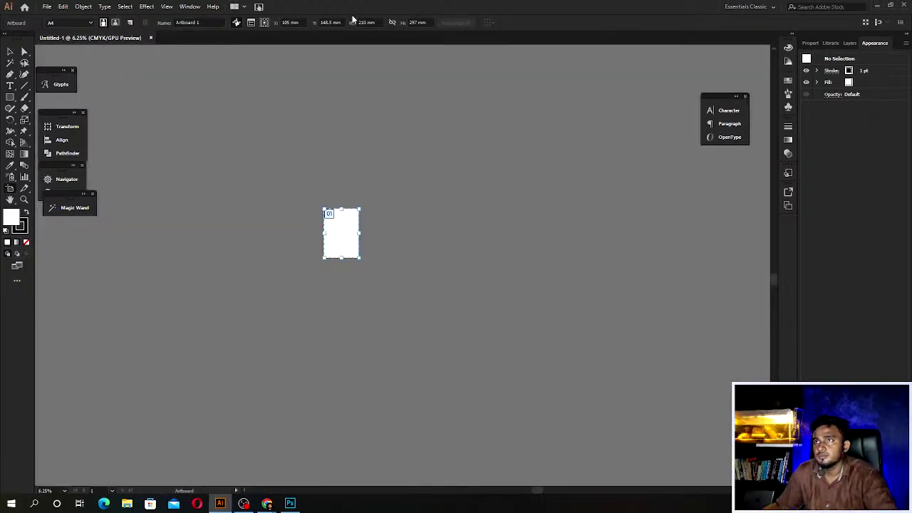
{"action": "left_click", "coordinate": [46, 7]}
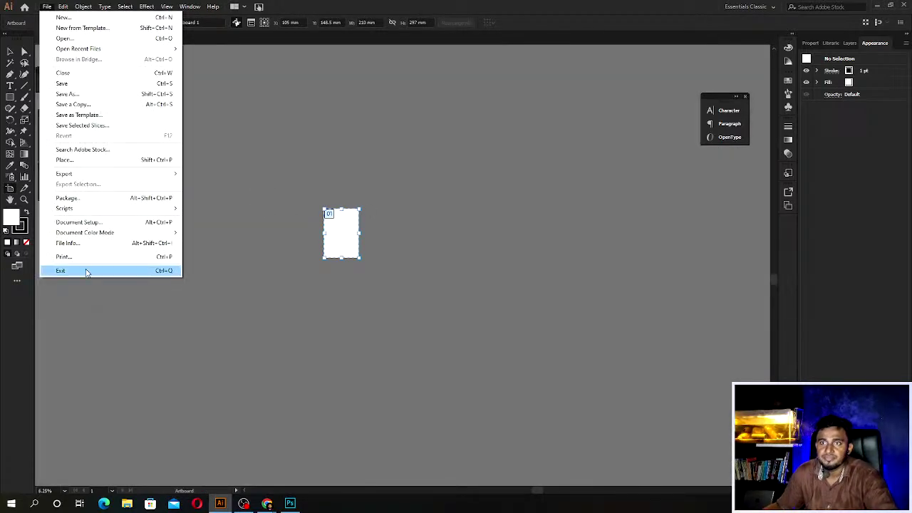
{"action": "left_click", "coordinate": [84, 225]}
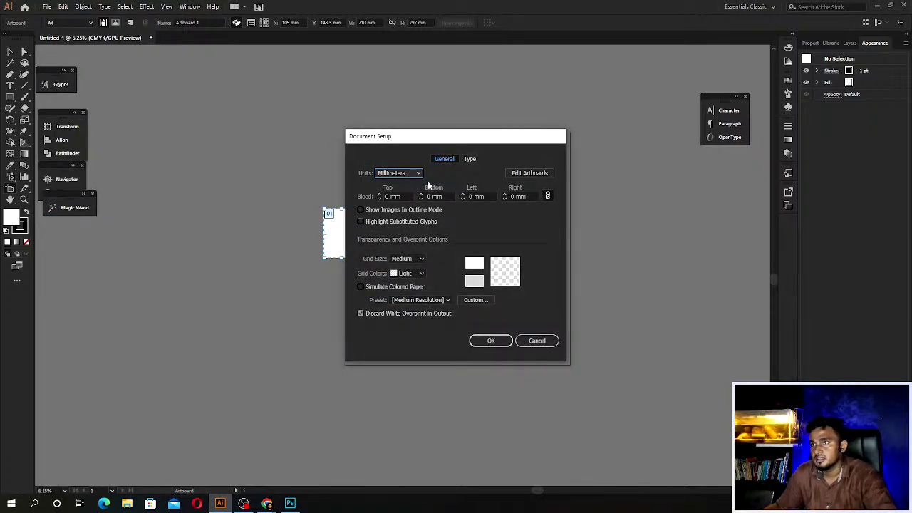
{"action": "left_click", "coordinate": [410, 173]}
{"action": "left_click", "coordinate": [391, 236]}
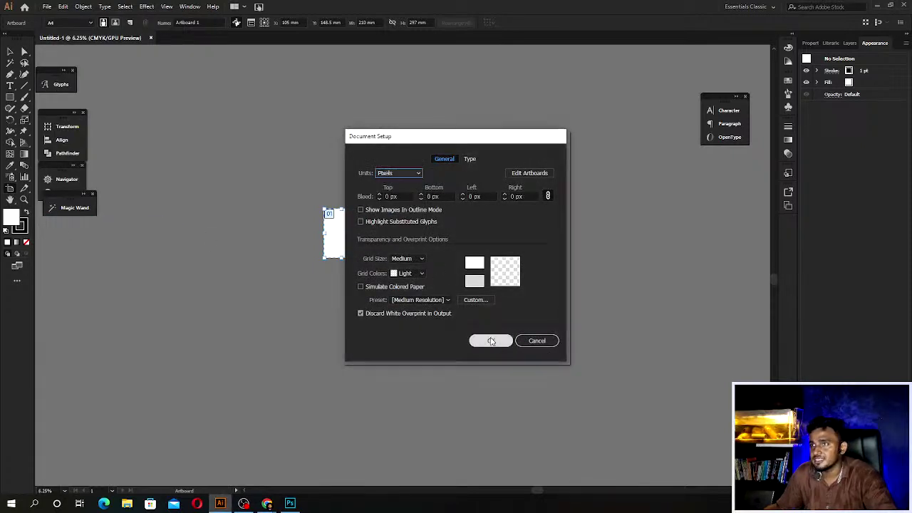
{"action": "left_click", "coordinate": [491, 341]}
Resize the first artboard to 1080 × 1080 px.
{"action": "scroll", "coordinate": [356, 227], "scroll_direction": "up", "scroll_amount": 1}
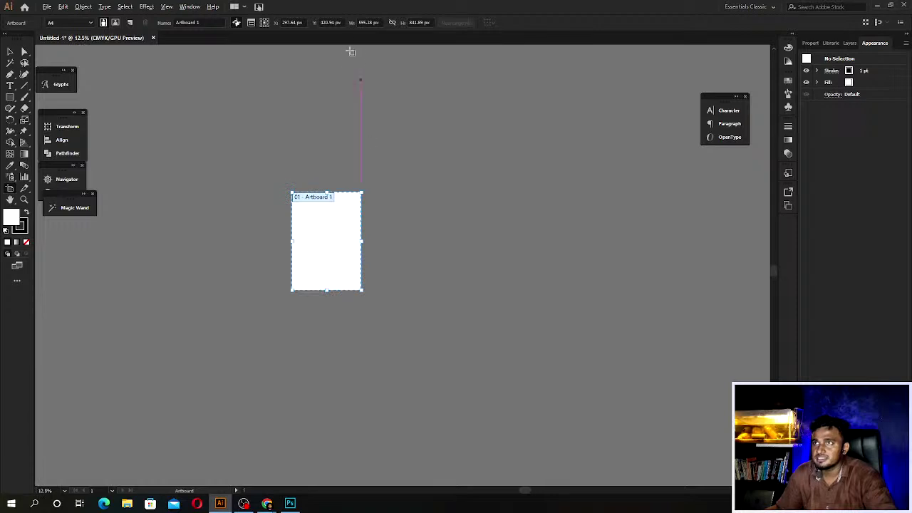
{"action": "left_click", "coordinate": [364, 26]}
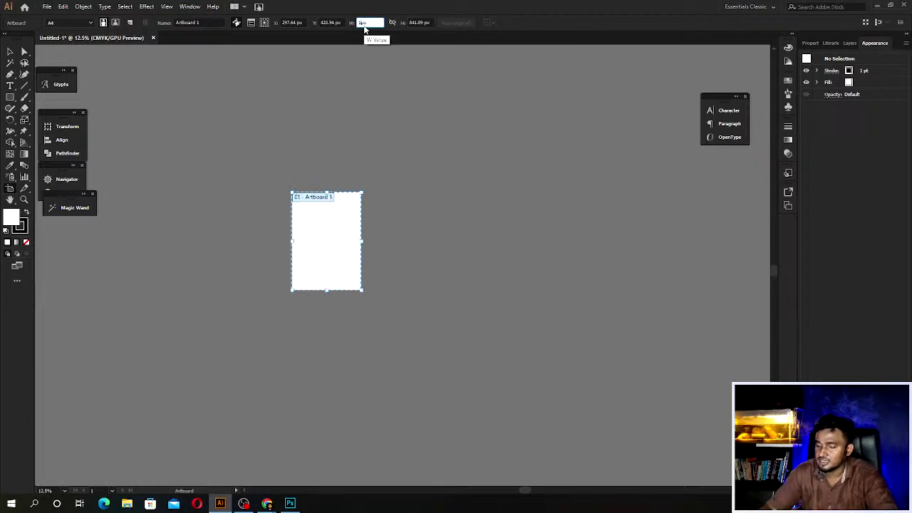
{"action": "type", "text": "1080"}
{"action": "key", "text": "Tab"}
{"action": "type", "text": "1080"}
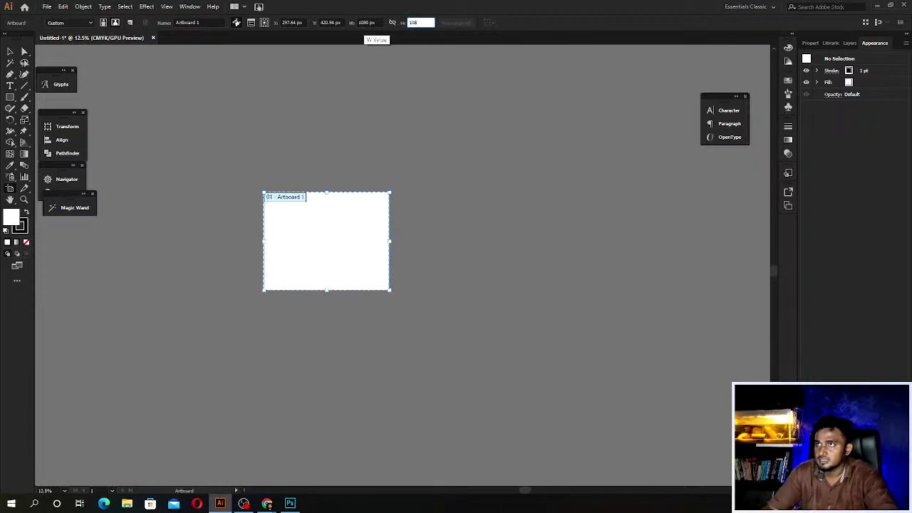
{"action": "key", "text": "Return"}
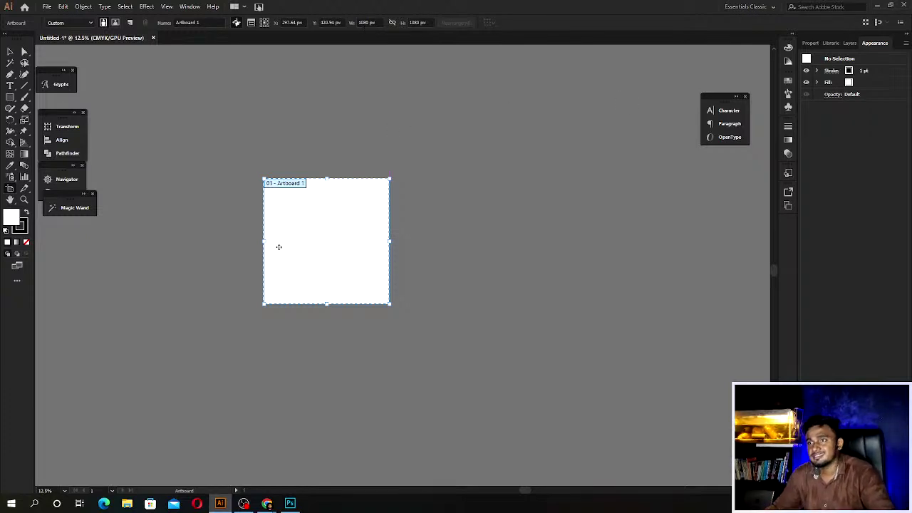
Duplicate Artboard 1 to its right and give the copy a 1920 px height.
{"action": "left_click_drag", "start_coordinate": [283, 247], "coordinate": [441, 238]}
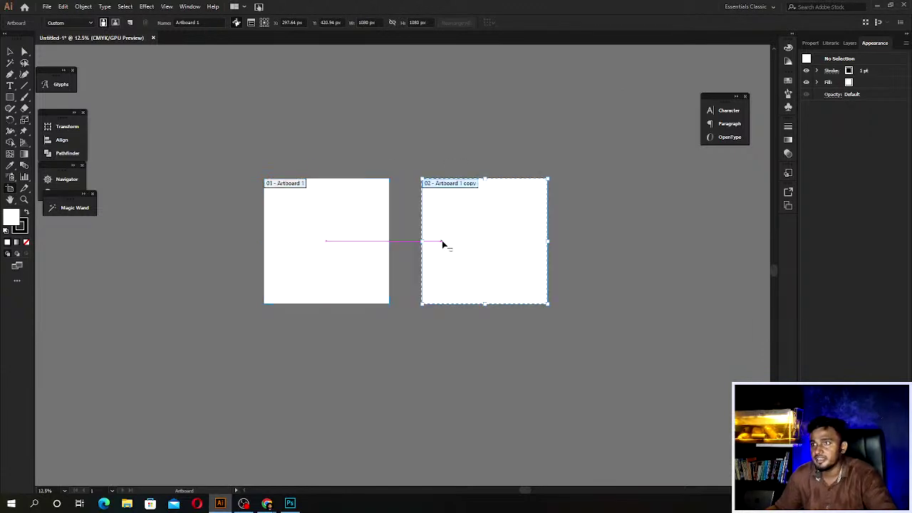
{"action": "left_click", "coordinate": [416, 22]}
{"action": "type", "text": "1"}
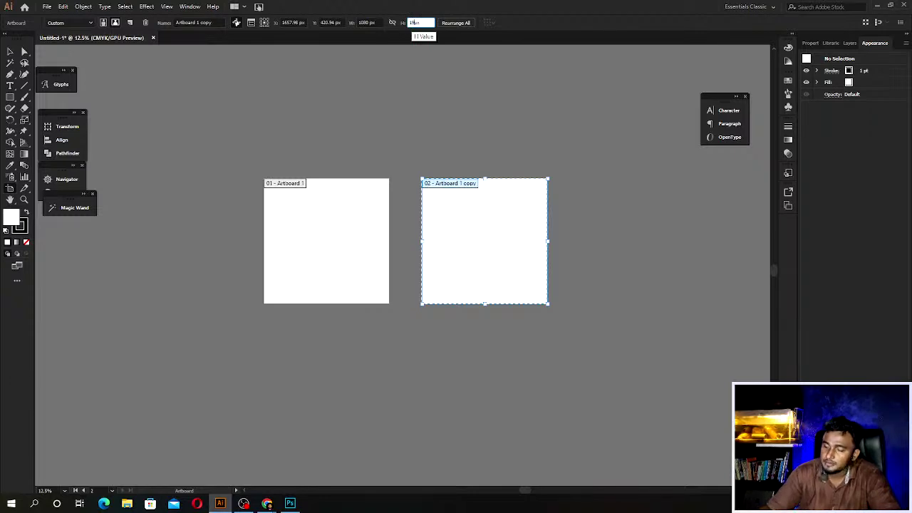
{"action": "type", "text": "0"}
{"action": "key", "text": "Return"}
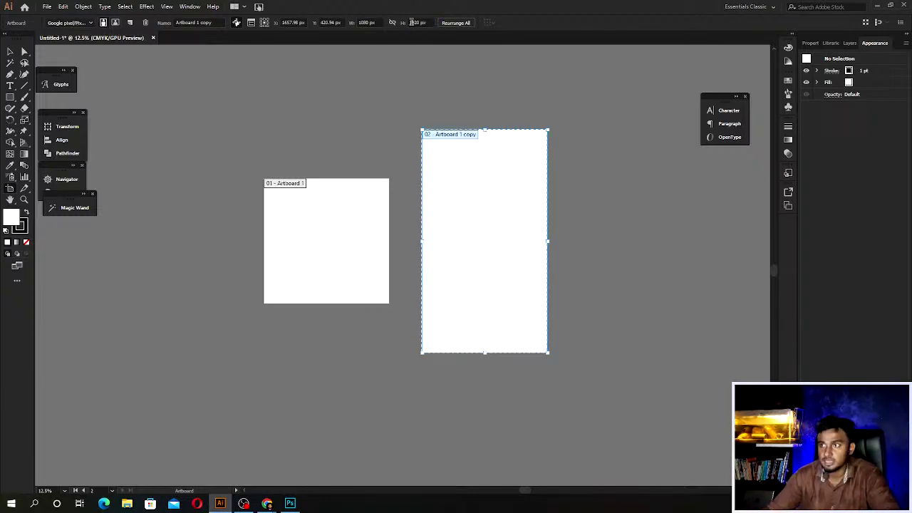
{"action": "left_click", "coordinate": [10, 51]}
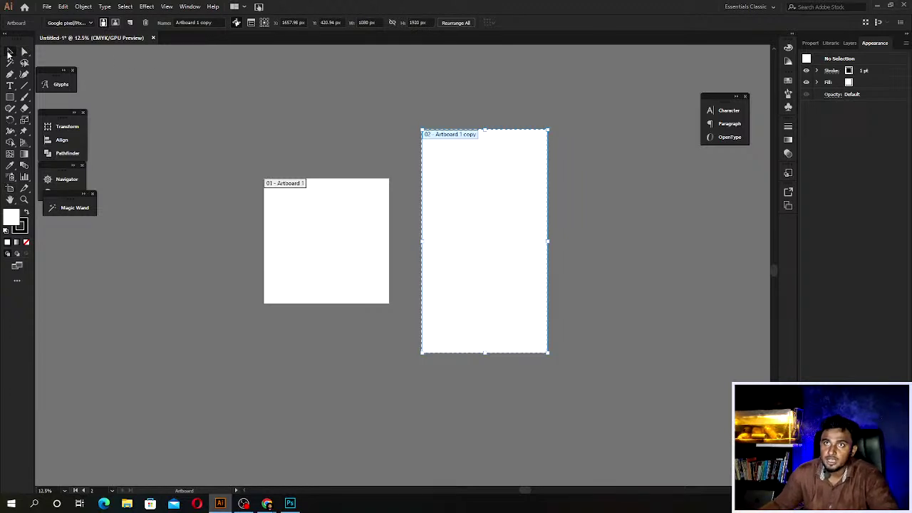
{"action": "scroll", "coordinate": [503, 245], "scroll_direction": "up", "scroll_amount": 1}
{"action": "scroll", "coordinate": [503, 245], "scroll_direction": "up", "scroll_amount": 2}
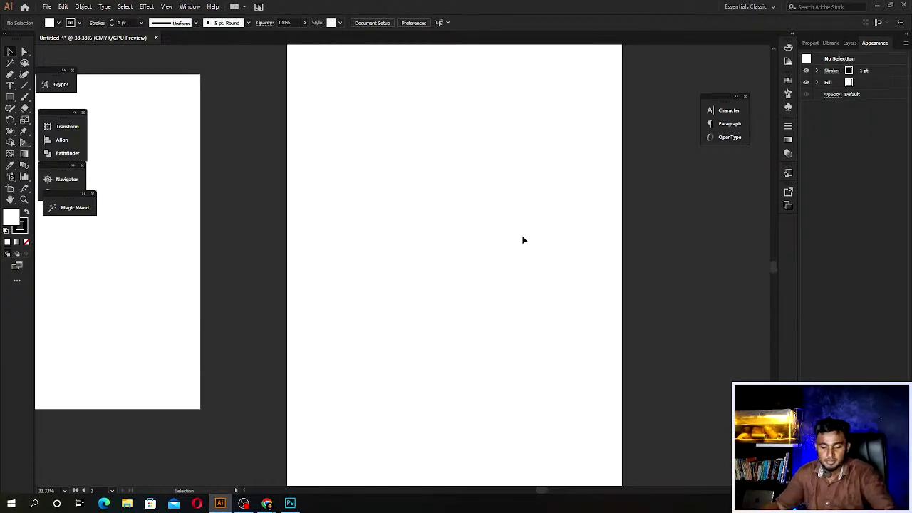
{"action": "scroll", "coordinate": [531, 242], "scroll_direction": "down", "scroll_amount": 2}
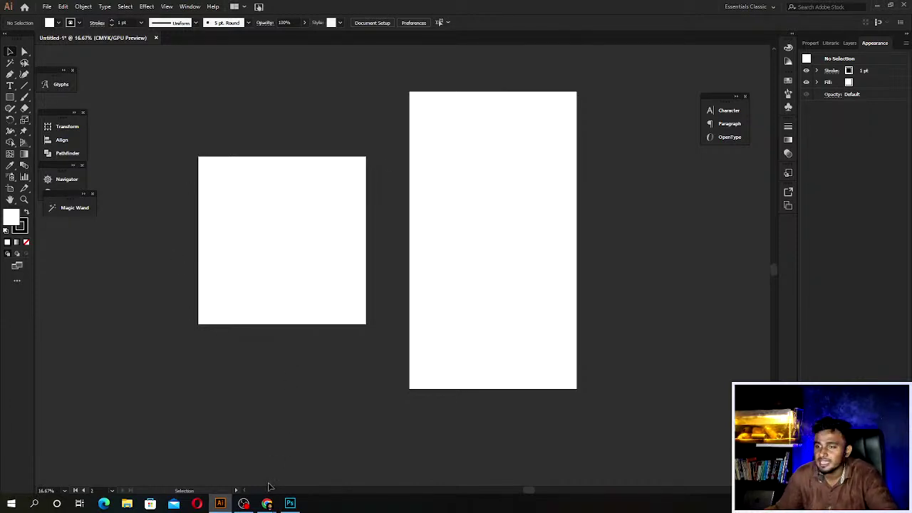
{"action": "mouse_move", "coordinate": [268, 504]}
{"action": "left_click", "coordinate": [298, 483]}
{"action": "scroll", "coordinate": [355, 373], "scroll_direction": "down", "scroll_amount": 1}
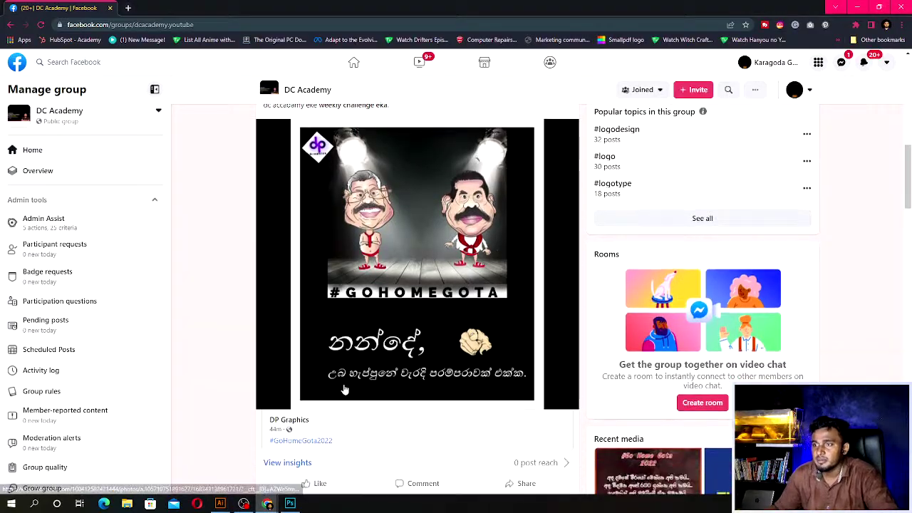
{"action": "scroll", "coordinate": [355, 373], "scroll_direction": "down", "scroll_amount": 4}
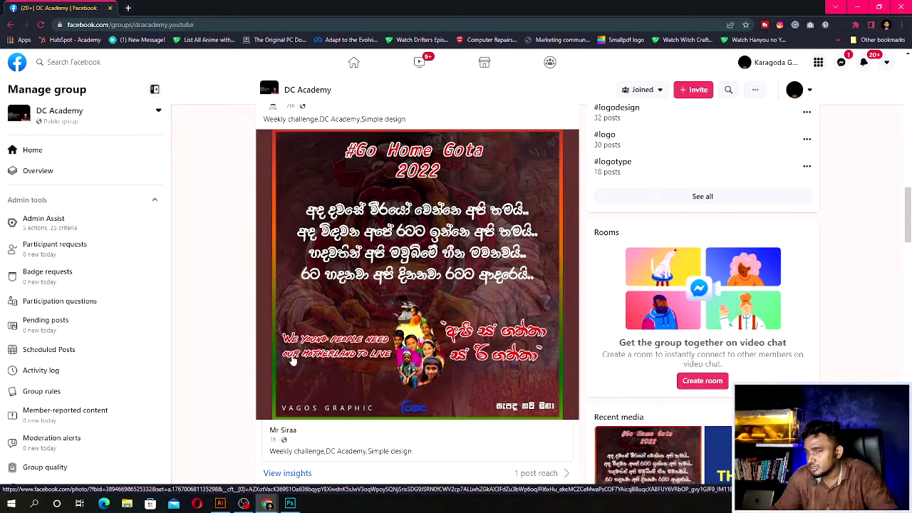
{"action": "scroll", "coordinate": [317, 300], "scroll_direction": "down", "scroll_amount": 4}
{"action": "scroll", "coordinate": [314, 299], "scroll_direction": "down", "scroll_amount": 5}
{"action": "scroll", "coordinate": [321, 286], "scroll_direction": "down", "scroll_amount": 10}
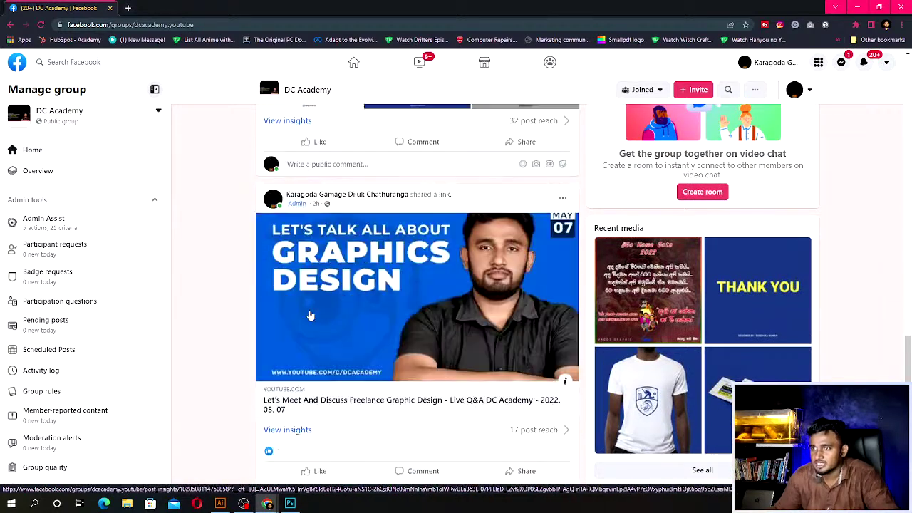
{"action": "scroll", "coordinate": [335, 271], "scroll_direction": "up", "scroll_amount": 4}
{"action": "scroll", "coordinate": [340, 267], "scroll_direction": "up", "scroll_amount": 2}
{"action": "left_click", "coordinate": [339, 268]}
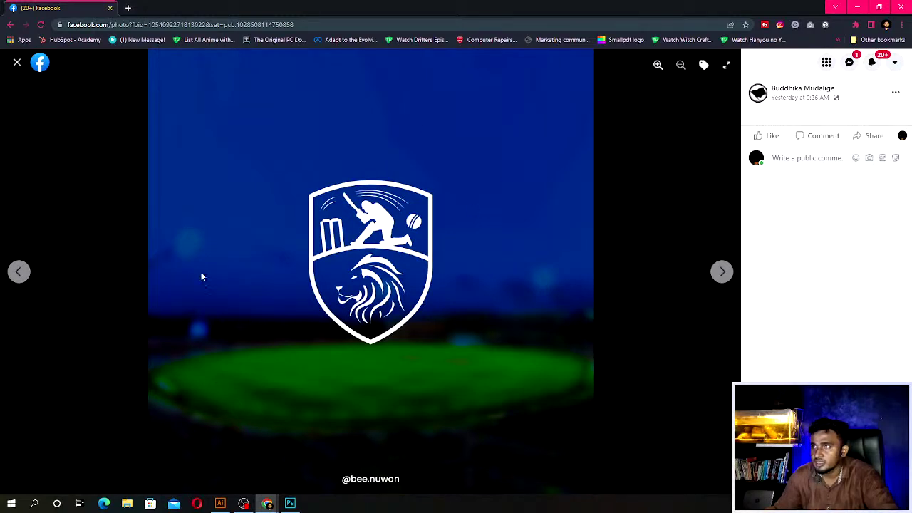
{"action": "left_click", "coordinate": [17, 63]}
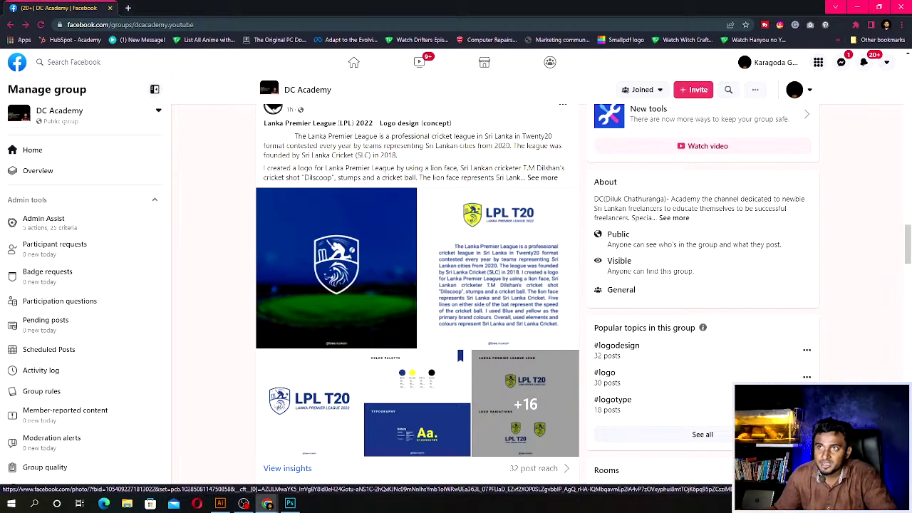
{"action": "scroll", "coordinate": [460, 337], "scroll_direction": "down", "scroll_amount": 1}
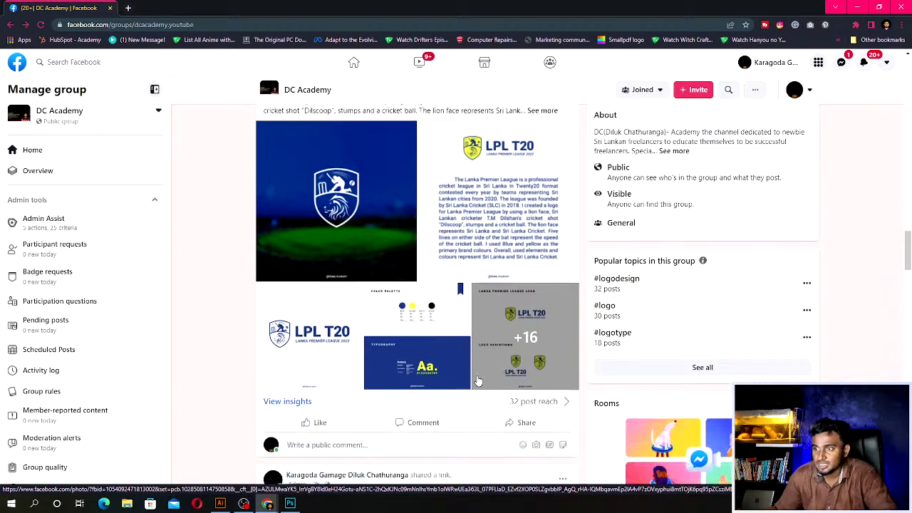
{"action": "scroll", "coordinate": [459, 337], "scroll_direction": "down", "scroll_amount": 1}
{"action": "scroll", "coordinate": [460, 336], "scroll_direction": "up", "scroll_amount": 2}
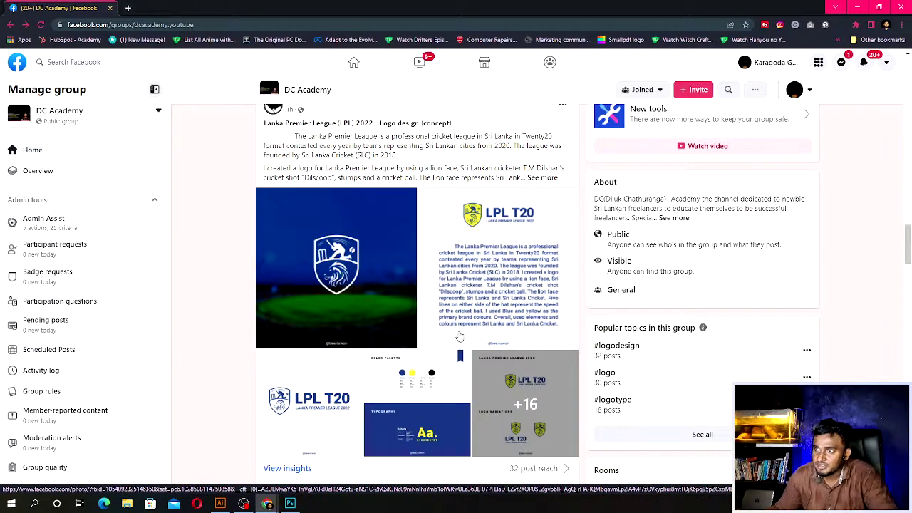
{"action": "scroll", "coordinate": [460, 338], "scroll_direction": "down", "scroll_amount": 2}
{"action": "scroll", "coordinate": [458, 340], "scroll_direction": "down", "scroll_amount": 2}
{"action": "scroll", "coordinate": [456, 343], "scroll_direction": "up", "scroll_amount": 4}
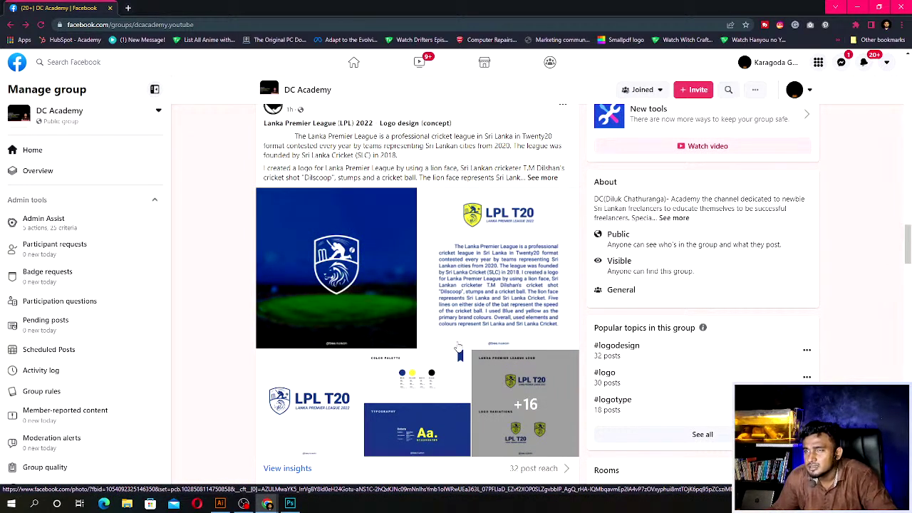
{"action": "scroll", "coordinate": [460, 348], "scroll_direction": "down", "scroll_amount": 3}
{"action": "scroll", "coordinate": [459, 348], "scroll_direction": "down", "scroll_amount": 3}
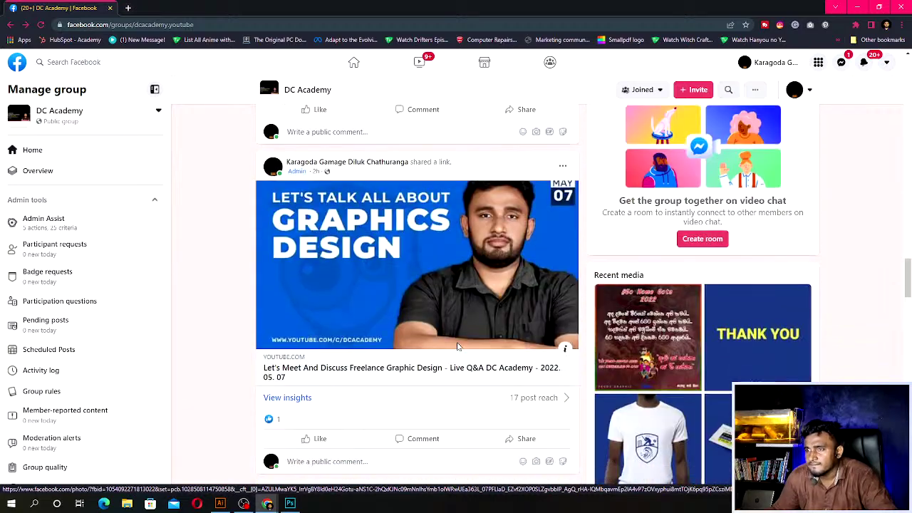
{"action": "scroll", "coordinate": [458, 348], "scroll_direction": "down", "scroll_amount": 3}
{"action": "scroll", "coordinate": [458, 347], "scroll_direction": "down", "scroll_amount": 2}
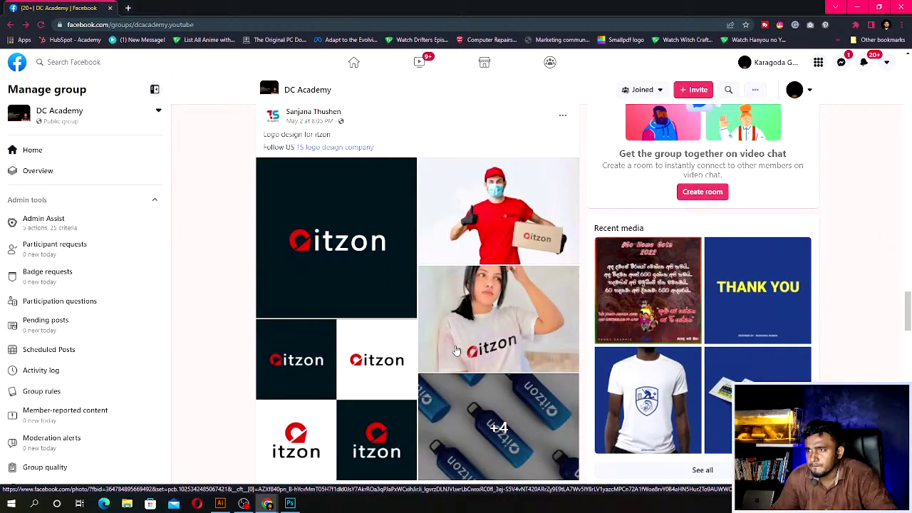
{"action": "scroll", "coordinate": [457, 351], "scroll_direction": "down", "scroll_amount": 4}
{"action": "scroll", "coordinate": [346, 330], "scroll_direction": "up", "scroll_amount": 6}
{"action": "scroll", "coordinate": [347, 331], "scroll_direction": "up", "scroll_amount": 8}
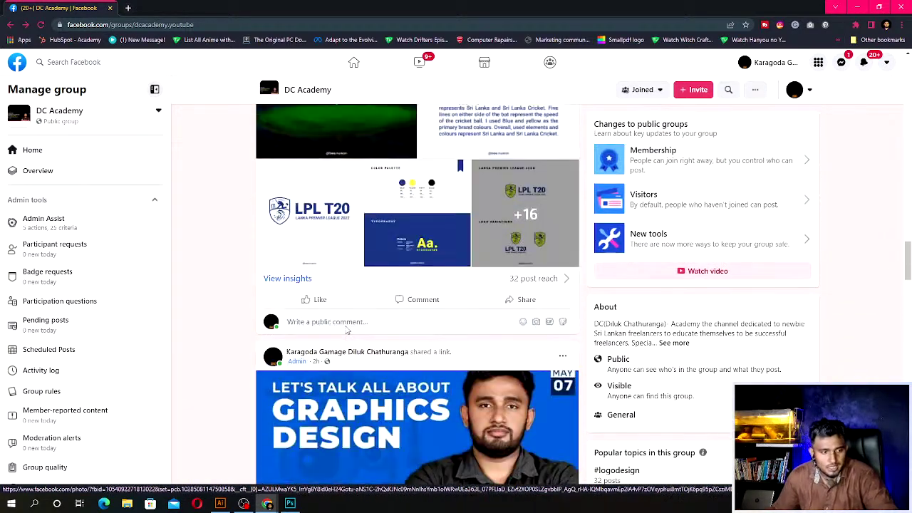
{"action": "scroll", "coordinate": [347, 331], "scroll_direction": "up", "scroll_amount": 2}
{"action": "scroll", "coordinate": [347, 330], "scroll_direction": "up", "scroll_amount": 3}
{"action": "scroll", "coordinate": [348, 331], "scroll_direction": "up", "scroll_amount": 5}
{"action": "scroll", "coordinate": [347, 331], "scroll_direction": "down", "scroll_amount": 3}
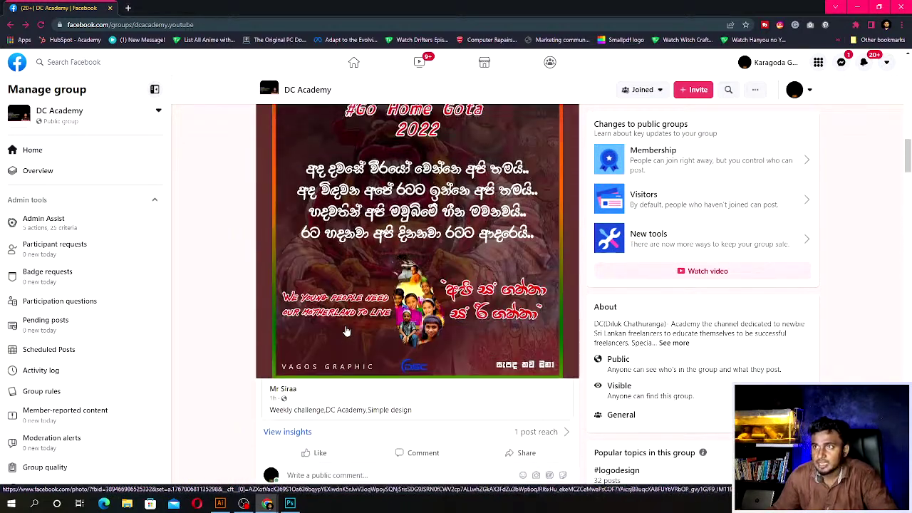
{"action": "scroll", "coordinate": [347, 331], "scroll_direction": "up", "scroll_amount": 5}
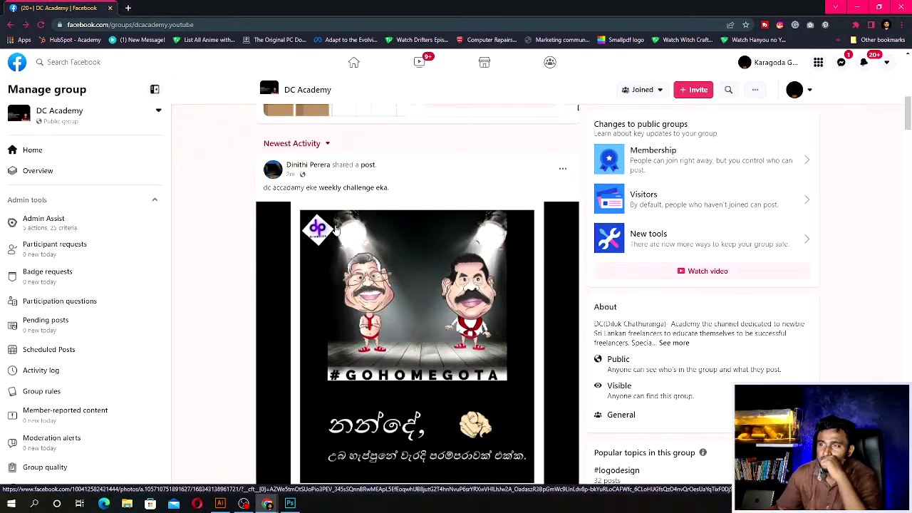
{"action": "scroll", "coordinate": [335, 228], "scroll_direction": "down", "scroll_amount": 2}
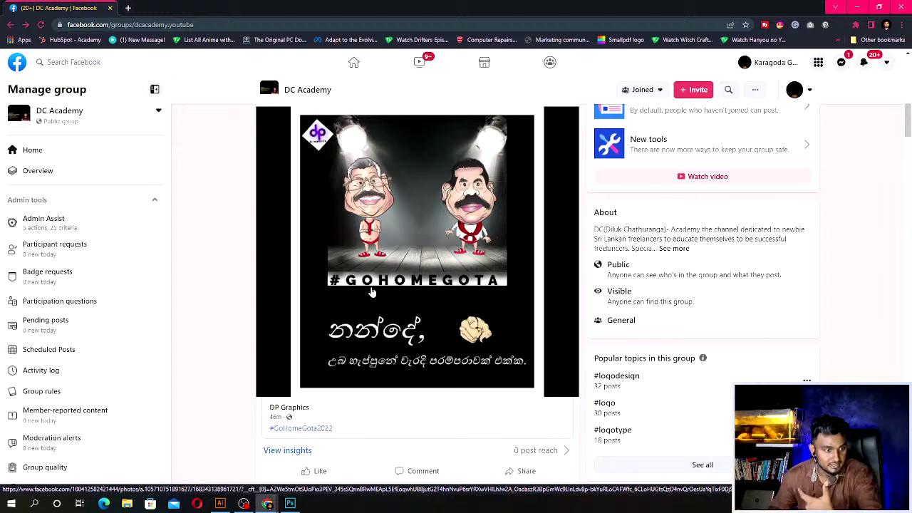
{"action": "scroll", "coordinate": [371, 292], "scroll_direction": "down", "scroll_amount": 2}
{"action": "scroll", "coordinate": [370, 292], "scroll_direction": "down", "scroll_amount": 2}
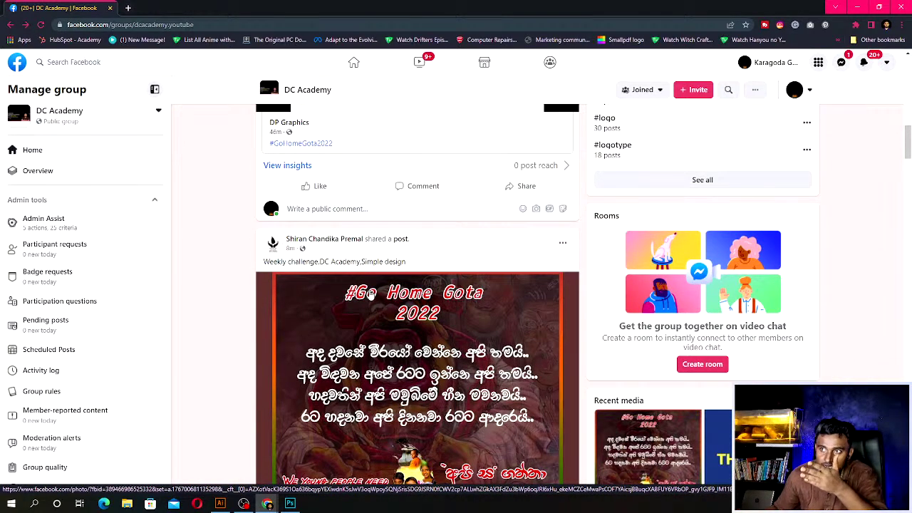
{"action": "scroll", "coordinate": [370, 293], "scroll_direction": "down", "scroll_amount": 1}
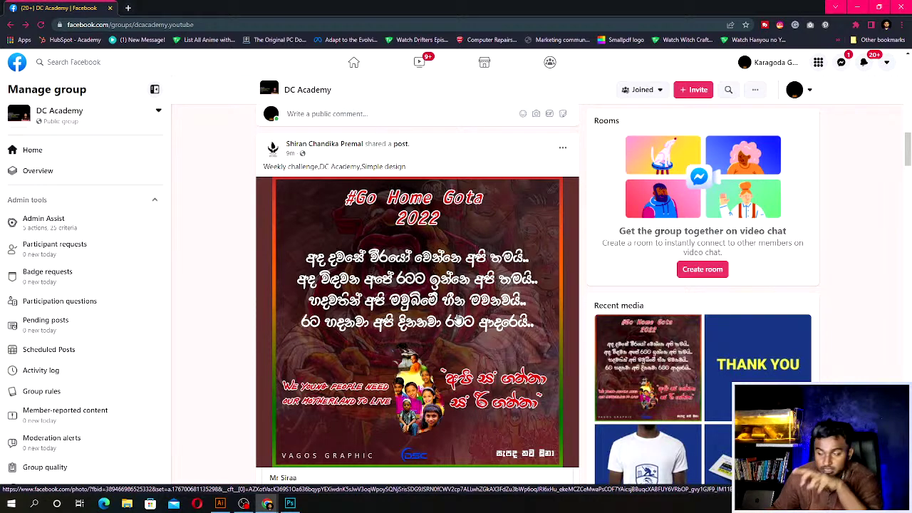
Open the Go Home Gota poster in the photo viewer and copy the image.
{"action": "scroll", "coordinate": [459, 319], "scroll_direction": "up", "scroll_amount": 3}
{"action": "scroll", "coordinate": [391, 374], "scroll_direction": "up", "scroll_amount": 5}
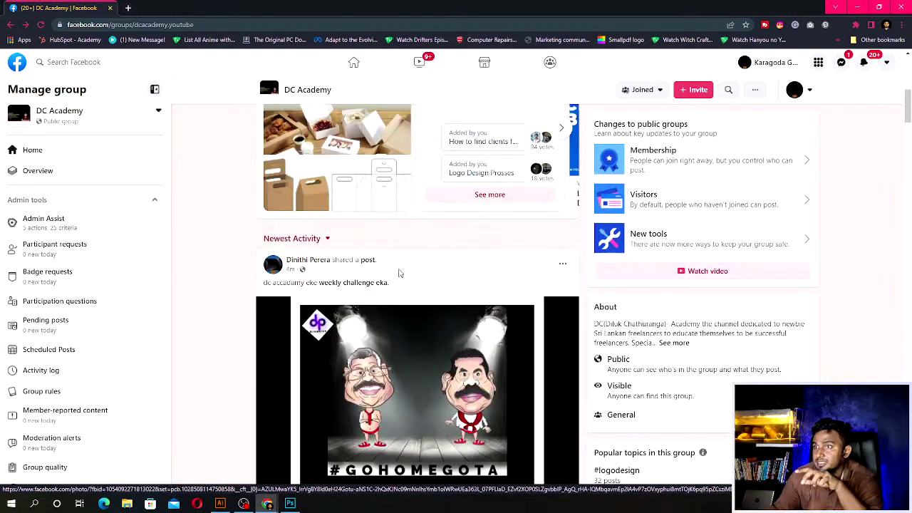
{"action": "scroll", "coordinate": [391, 374], "scroll_direction": "down", "scroll_amount": 2}
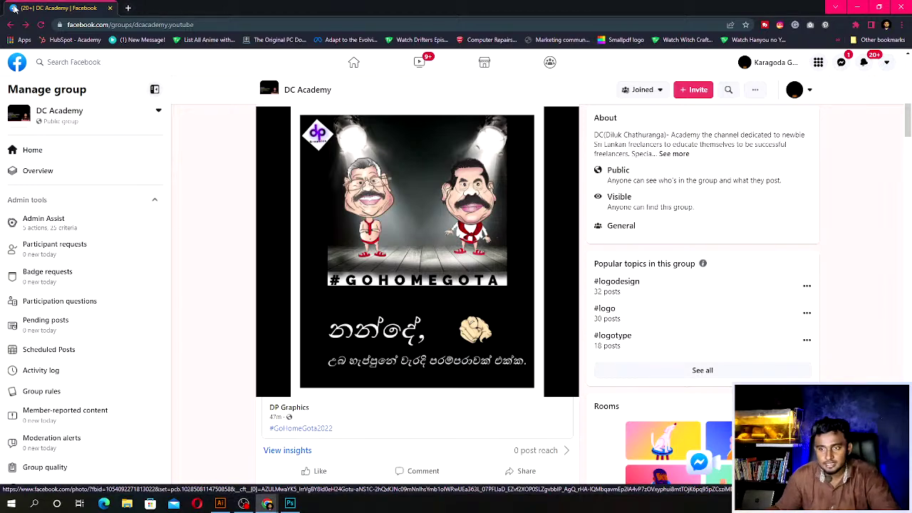
{"action": "scroll", "coordinate": [280, 285], "scroll_direction": "down", "scroll_amount": 3}
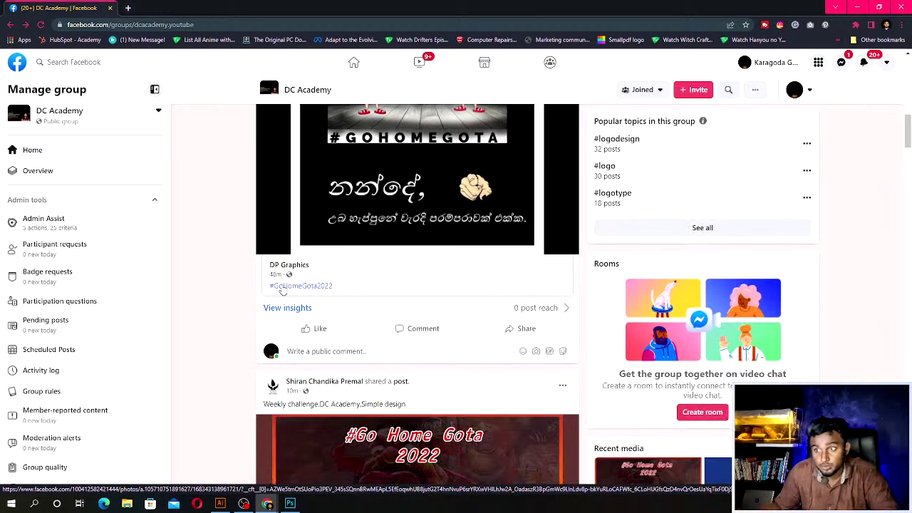
{"action": "scroll", "coordinate": [283, 293], "scroll_direction": "down", "scroll_amount": 2}
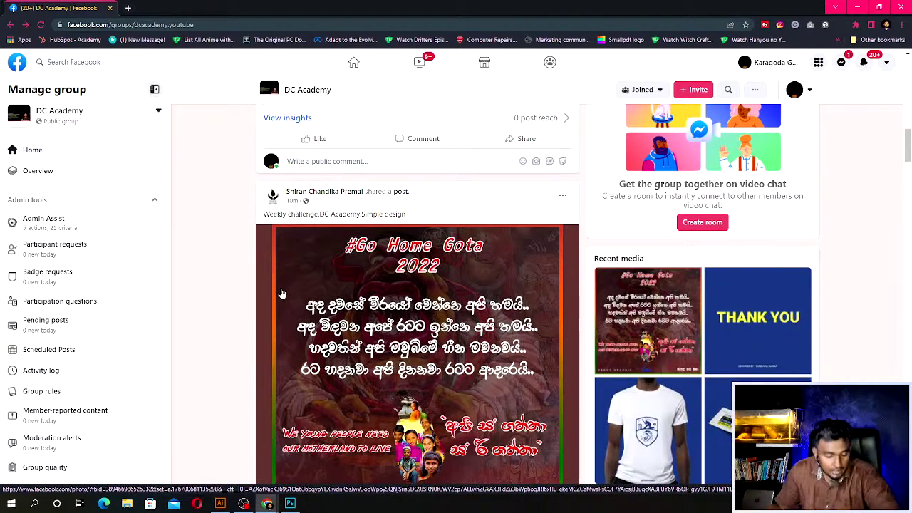
{"action": "scroll", "coordinate": [282, 293], "scroll_direction": "down", "scroll_amount": 1}
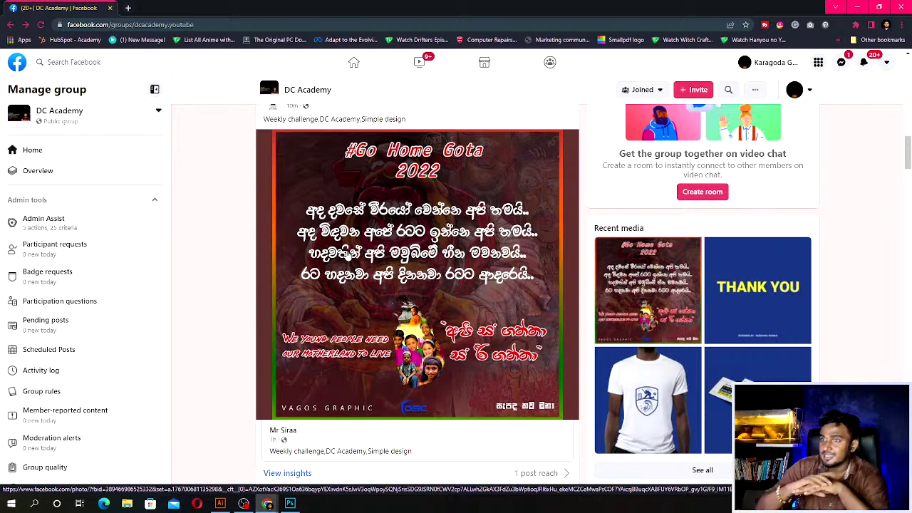
{"action": "left_click", "coordinate": [339, 343]}
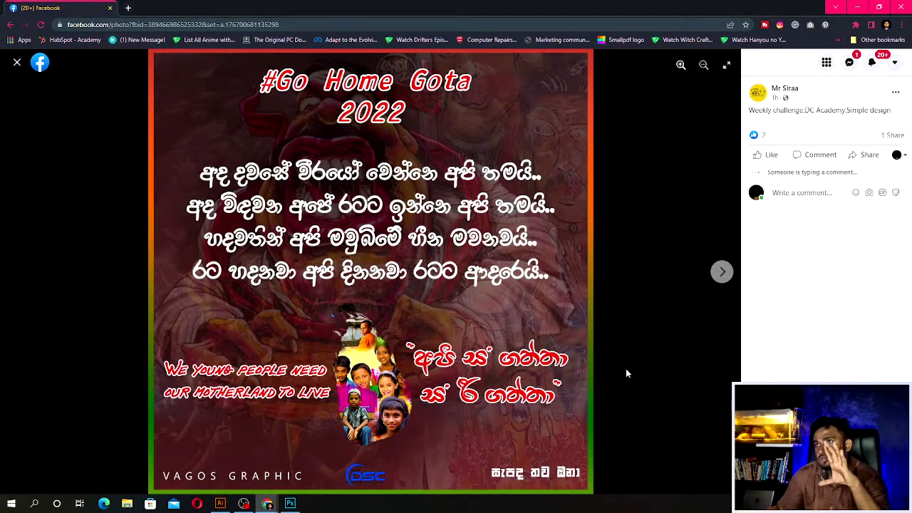
{"action": "right_click", "coordinate": [442, 296]}
{"action": "left_click", "coordinate": [467, 332]}
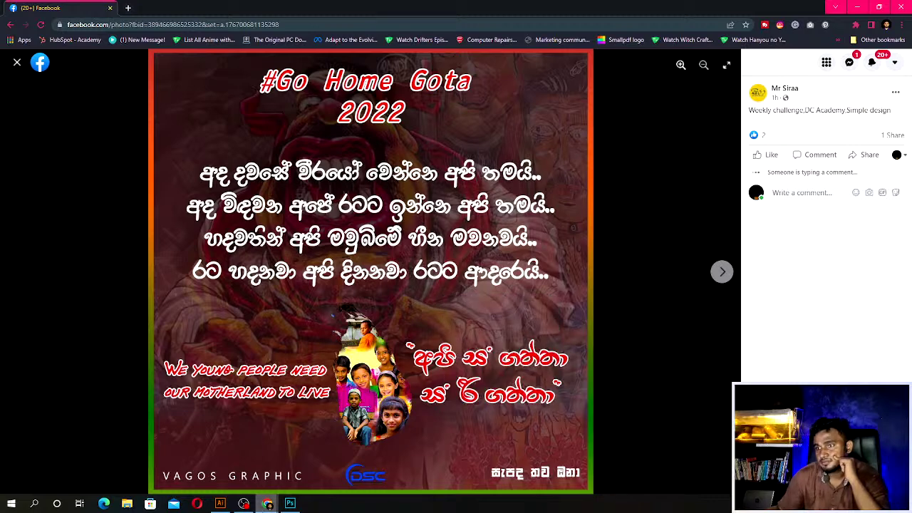
Paste the poster into Illustrator, move it onto the left artboard and view at 100%.
{"action": "left_click", "coordinate": [220, 504]}
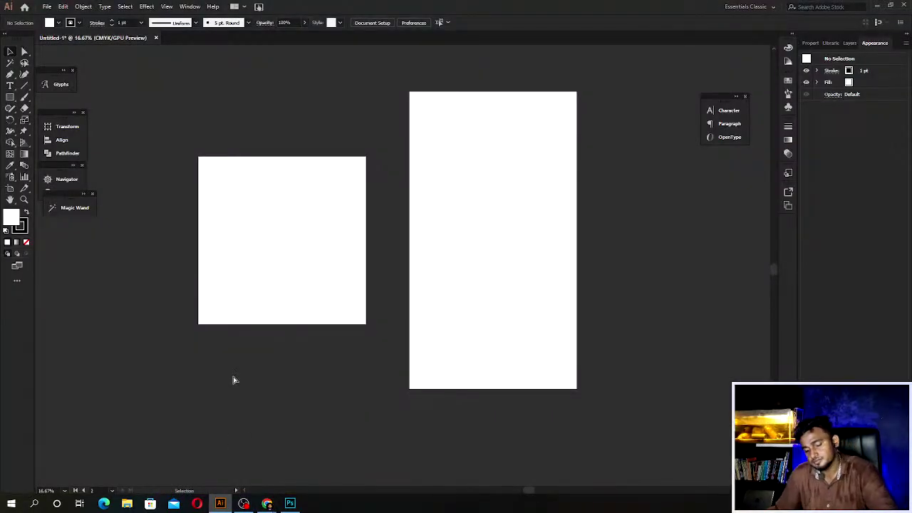
{"action": "key", "text": "ctrl+v"}
{"action": "left_click_drag", "start_coordinate": [342, 270], "coordinate": [250, 246]}
{"action": "key", "text": "ctrl+1"}
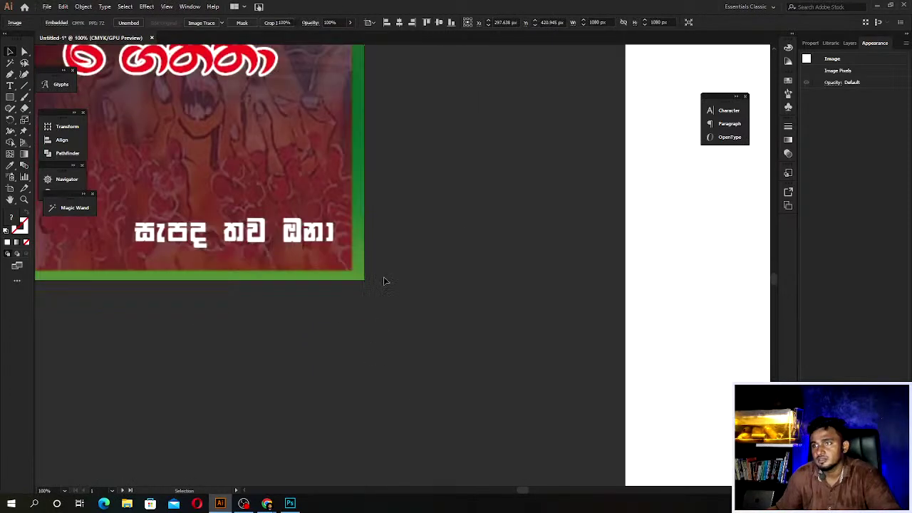
Undo the move, pan around to inspect the poster, then delete it.
{"action": "scroll", "coordinate": [368, 274], "scroll_direction": "down", "scroll_amount": 1}
{"action": "scroll", "coordinate": [367, 292], "scroll_direction": "down", "scroll_amount": 4}
{"action": "key", "text": "ctrl+z"}
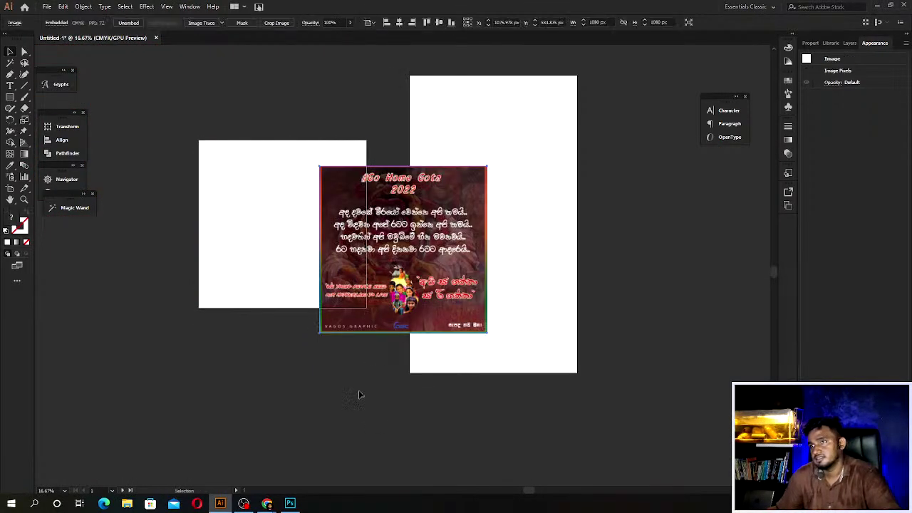
{"action": "scroll", "coordinate": [393, 342], "scroll_direction": "up", "scroll_amount": 2}
{"action": "scroll", "coordinate": [393, 342], "scroll_direction": "up", "scroll_amount": 1}
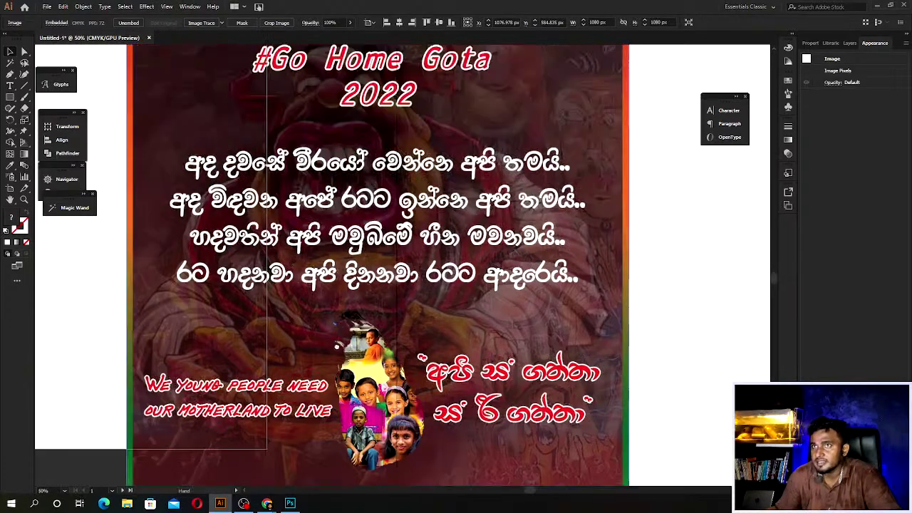
{"action": "left_click_drag", "start_coordinate": [337, 347], "coordinate": [333, 375]}
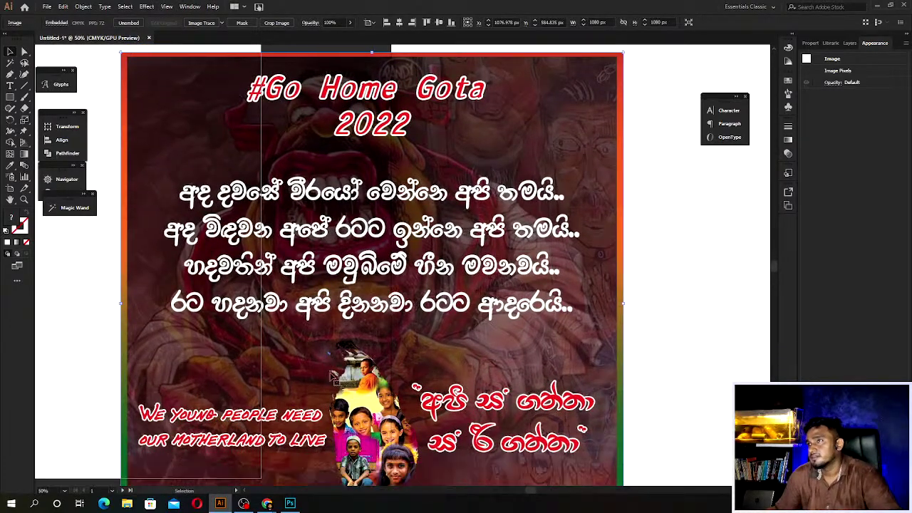
{"action": "scroll", "coordinate": [333, 376], "scroll_direction": "down", "scroll_amount": 3}
{"action": "scroll", "coordinate": [327, 395], "scroll_direction": "left", "scroll_amount": 5}
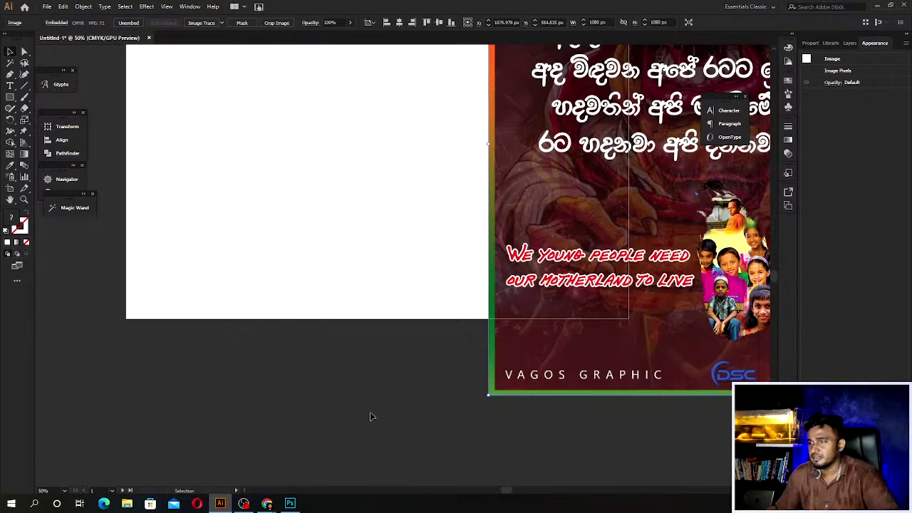
{"action": "scroll", "coordinate": [285, 387], "scroll_direction": "down", "scroll_amount": 2}
{"action": "key", "text": "Delete"}
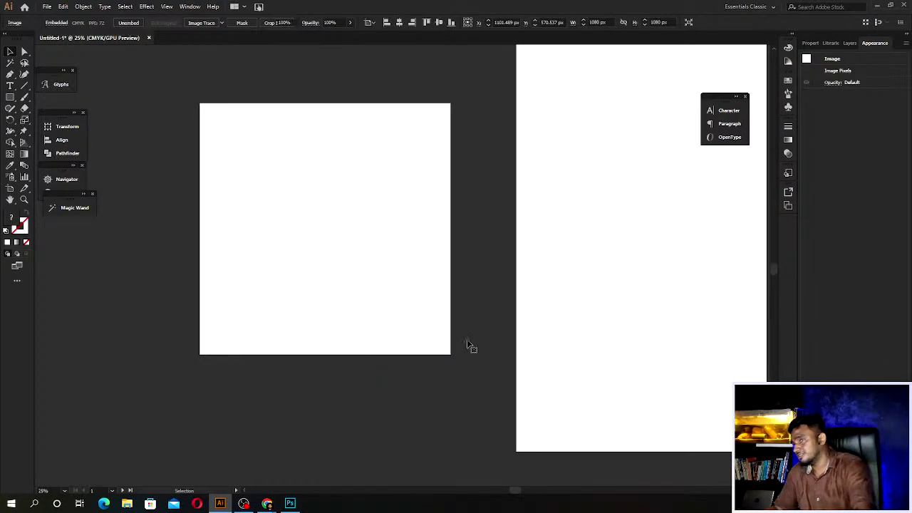
Return to the Facebook photo viewer and advance to the #Go Home Gota2022 poster.
{"action": "mouse_move", "coordinate": [266, 504]}
{"action": "left_click", "coordinate": [311, 483]}
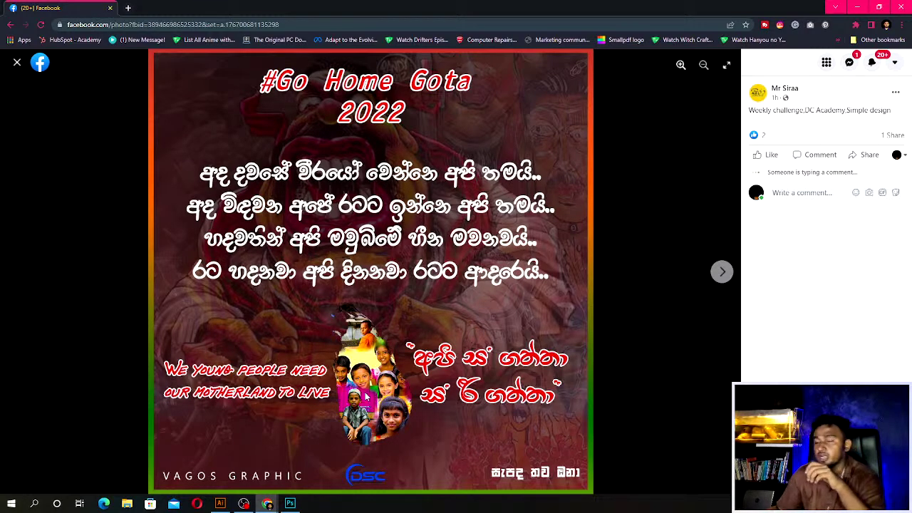
{"action": "mouse_move", "coordinate": [371, 271]}
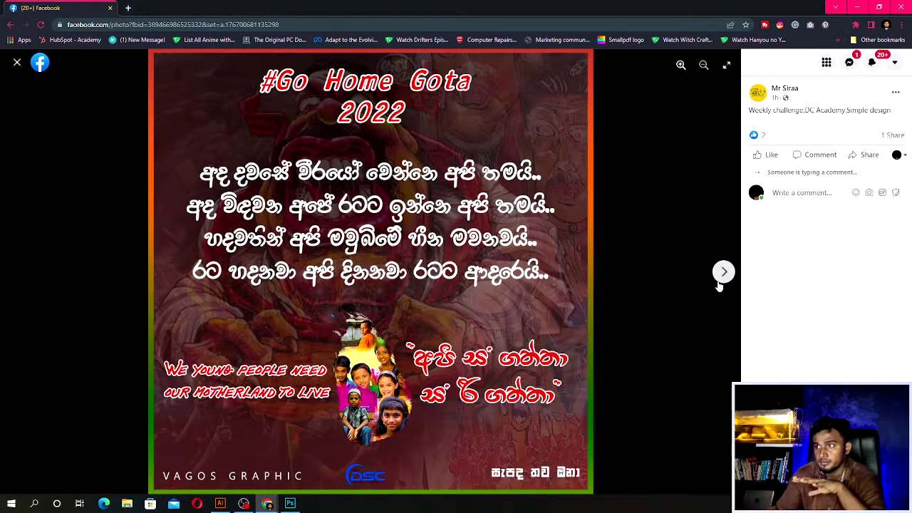
{"action": "left_click", "coordinate": [723, 273]}
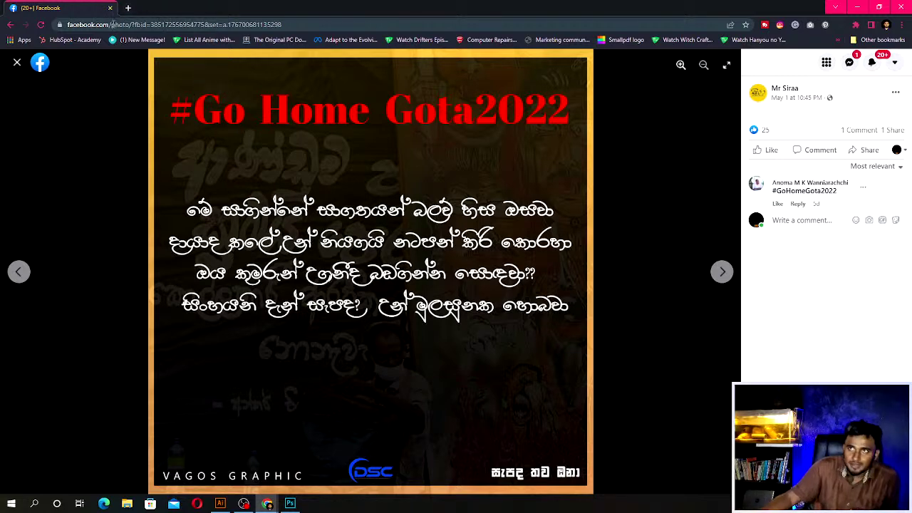
Go to the DC Academy YouTube channel in a new browser tab.
{"action": "left_click", "coordinate": [128, 8]}
{"action": "type", "text": "y"}
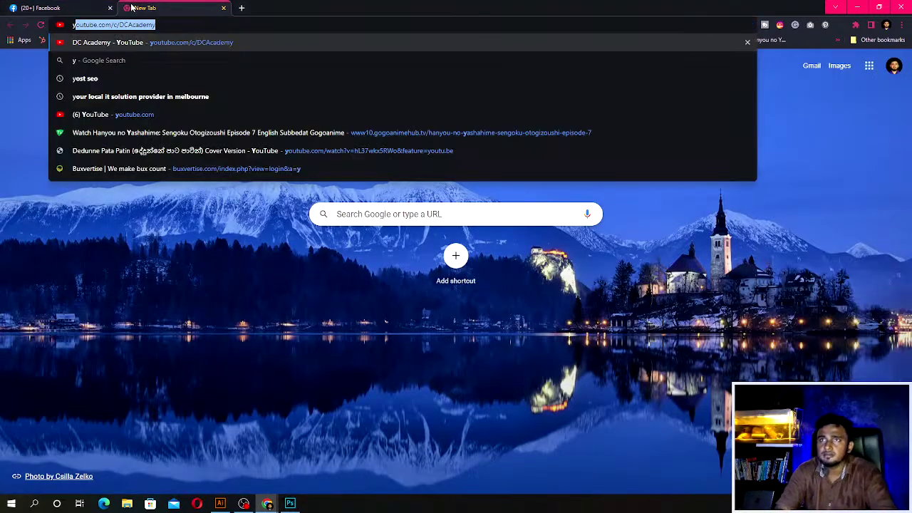
{"action": "key", "text": "Return"}
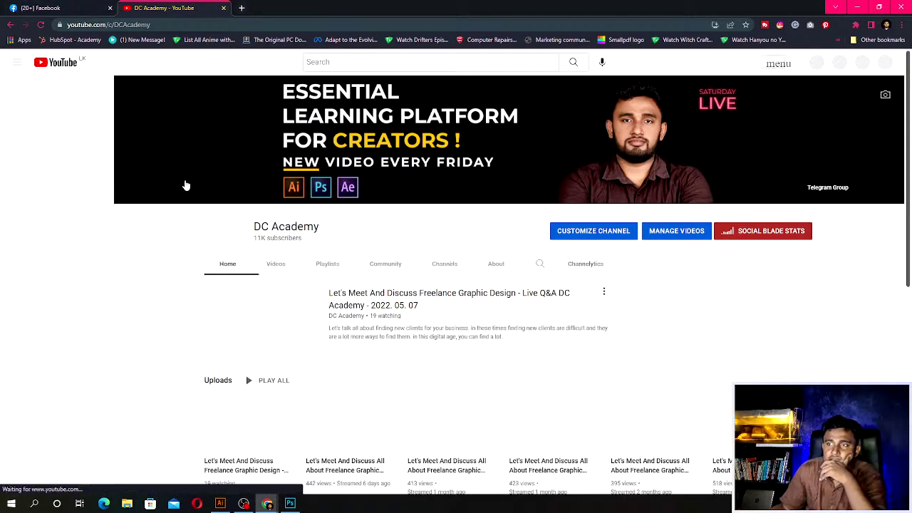
{"action": "scroll", "coordinate": [196, 214], "scroll_direction": "down", "scroll_amount": 5}
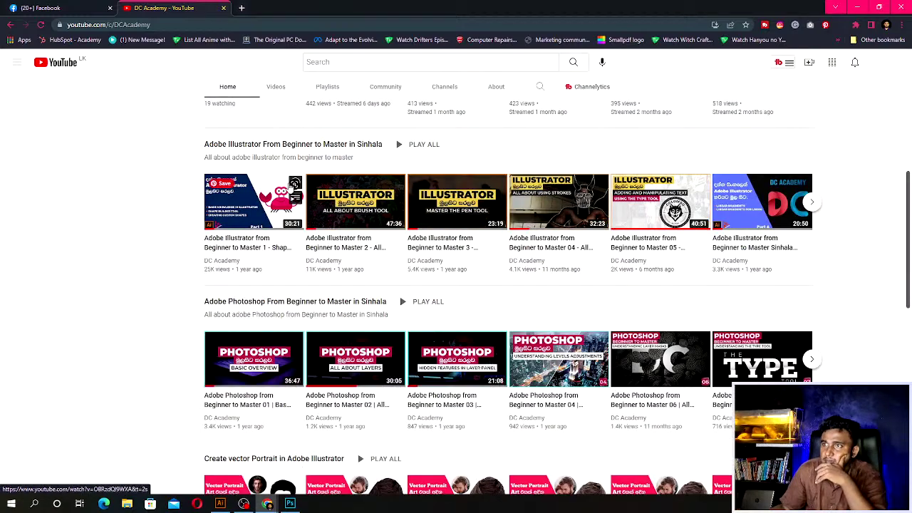
{"action": "scroll", "coordinate": [306, 143], "scroll_direction": "up", "scroll_amount": 3}
{"action": "scroll", "coordinate": [308, 161], "scroll_direction": "up", "scroll_amount": 1}
Show the channel's Videos tab and scroll through the uploaded videos.
{"action": "left_click", "coordinate": [268, 178]}
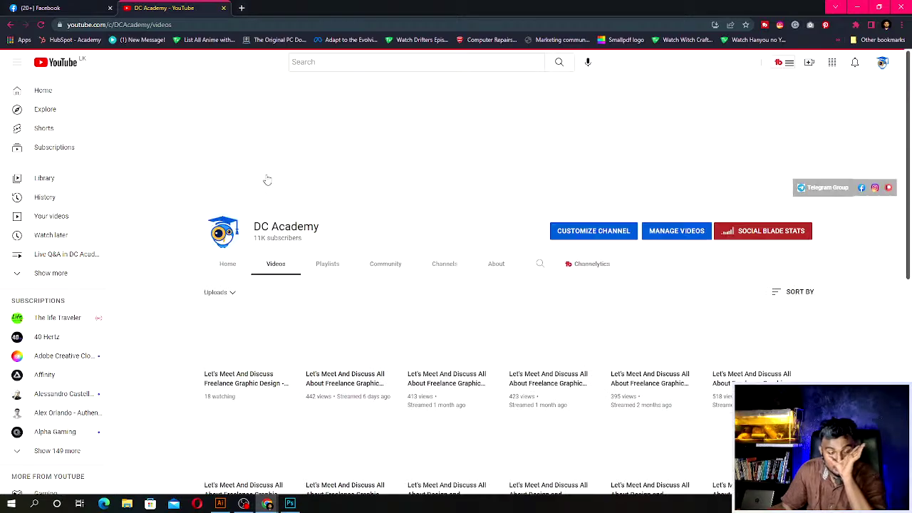
{"action": "scroll", "coordinate": [256, 207], "scroll_direction": "down", "scroll_amount": 3}
{"action": "scroll", "coordinate": [254, 216], "scroll_direction": "down", "scroll_amount": 2}
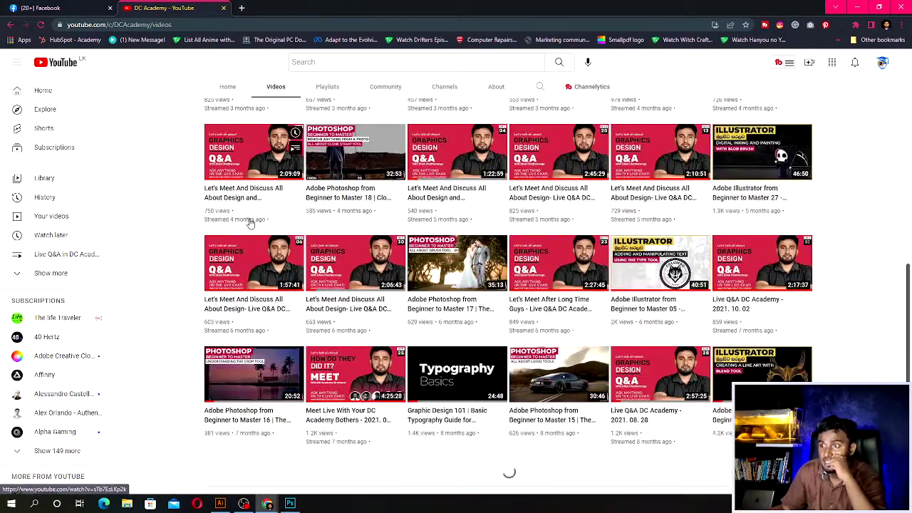
{"action": "scroll", "coordinate": [246, 233], "scroll_direction": "down", "scroll_amount": 1}
{"action": "scroll", "coordinate": [243, 234], "scroll_direction": "down", "scroll_amount": 3}
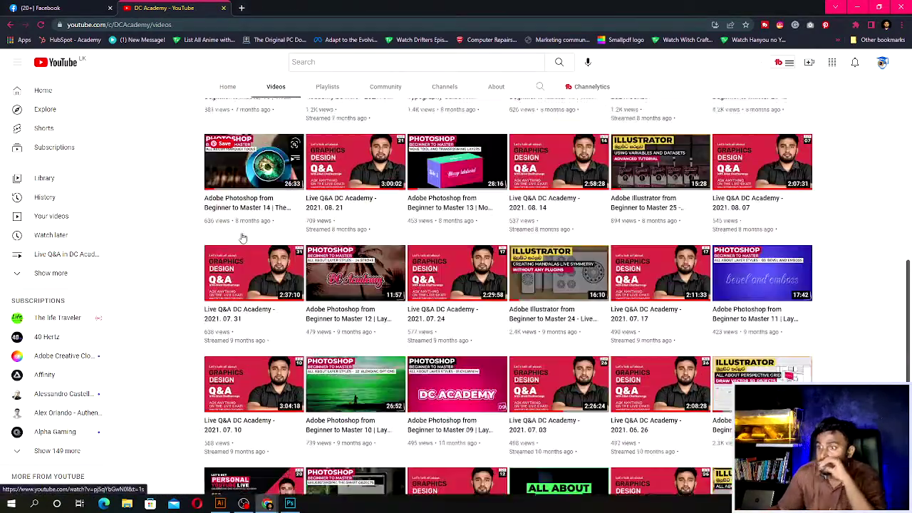
{"action": "scroll", "coordinate": [240, 234], "scroll_direction": "down", "scroll_amount": 3}
{"action": "scroll", "coordinate": [239, 238], "scroll_direction": "down", "scroll_amount": 3}
{"action": "scroll", "coordinate": [236, 242], "scroll_direction": "down", "scroll_amount": 3}
{"action": "scroll", "coordinate": [234, 246], "scroll_direction": "down", "scroll_amount": 3}
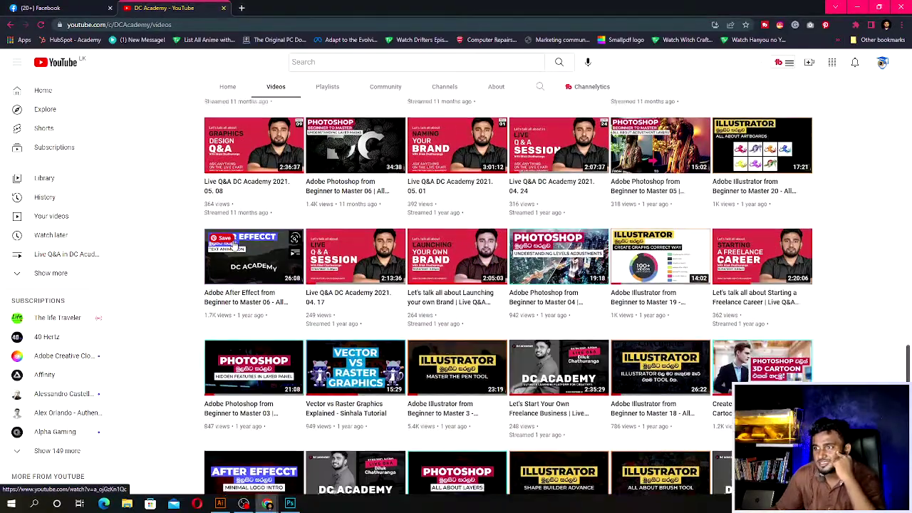
{"action": "scroll", "coordinate": [234, 245], "scroll_direction": "down", "scroll_amount": 3}
{"action": "scroll", "coordinate": [234, 245], "scroll_direction": "down", "scroll_amount": 2}
{"action": "scroll", "coordinate": [234, 246], "scroll_direction": "down", "scroll_amount": 3}
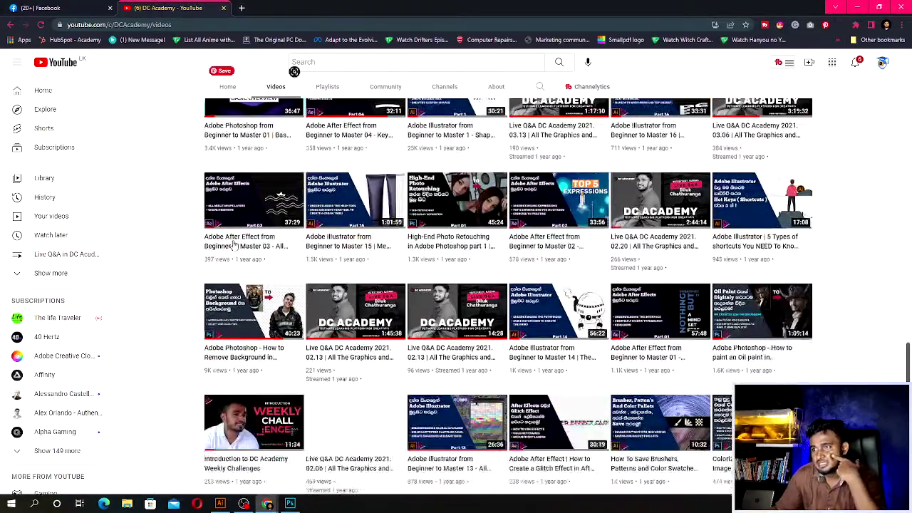
{"action": "scroll", "coordinate": [232, 248], "scroll_direction": "down", "scroll_amount": 3}
{"action": "scroll", "coordinate": [228, 249], "scroll_direction": "down", "scroll_amount": 3}
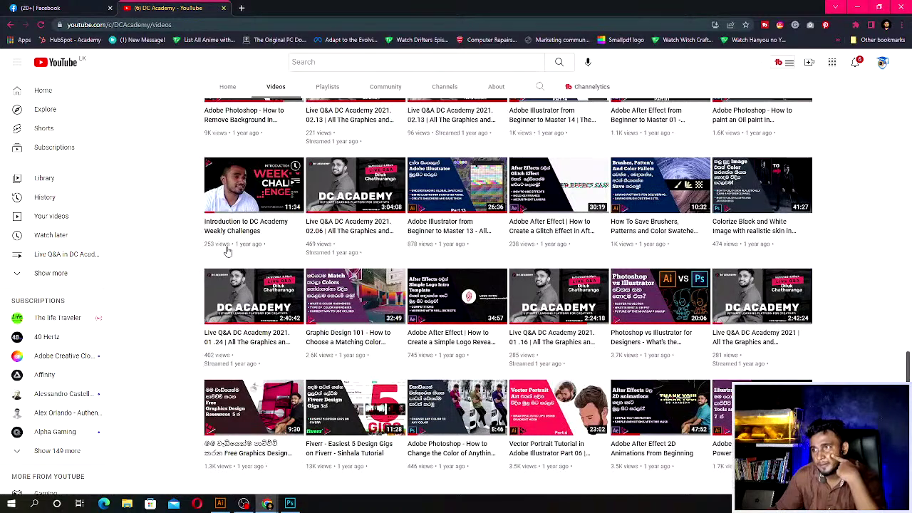
{"action": "scroll", "coordinate": [228, 250], "scroll_direction": "down", "scroll_amount": 1}
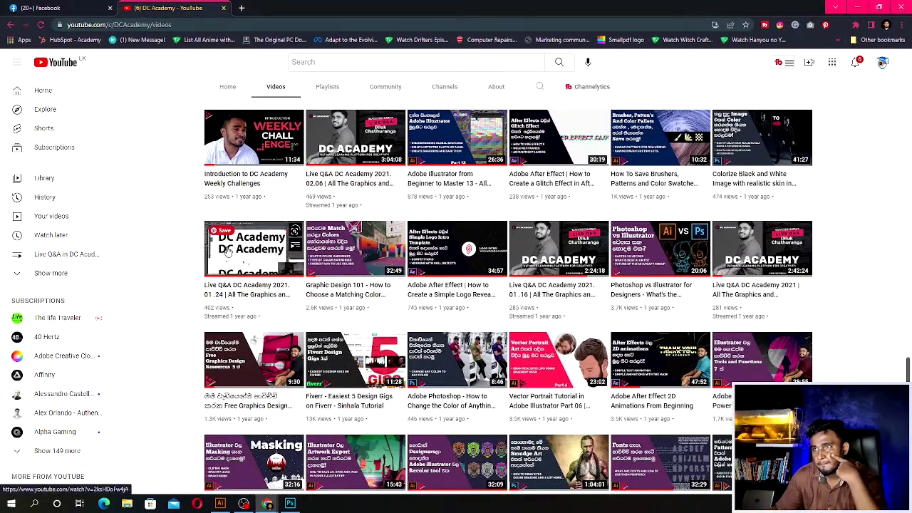
{"action": "mouse_move", "coordinate": [355, 295]}
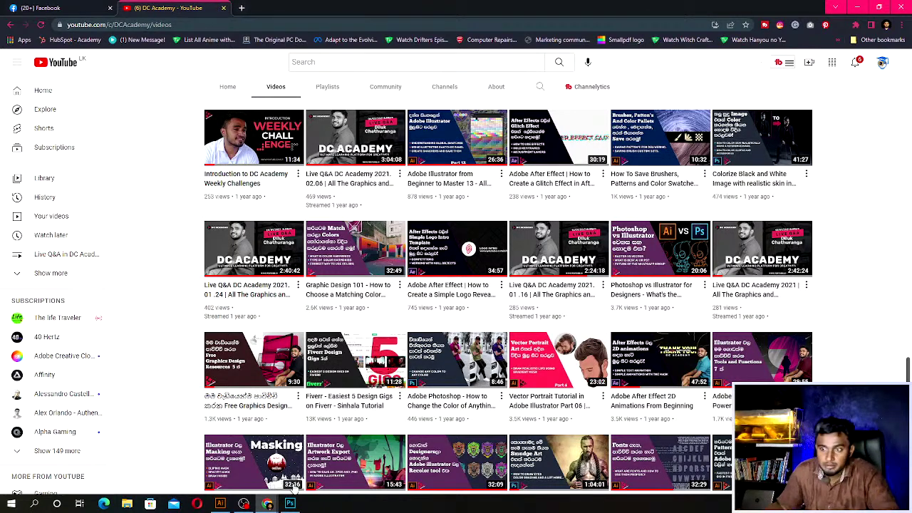
Paint a wavy curve across the artboard with the Paintbrush tool.
{"action": "left_click", "coordinate": [221, 504]}
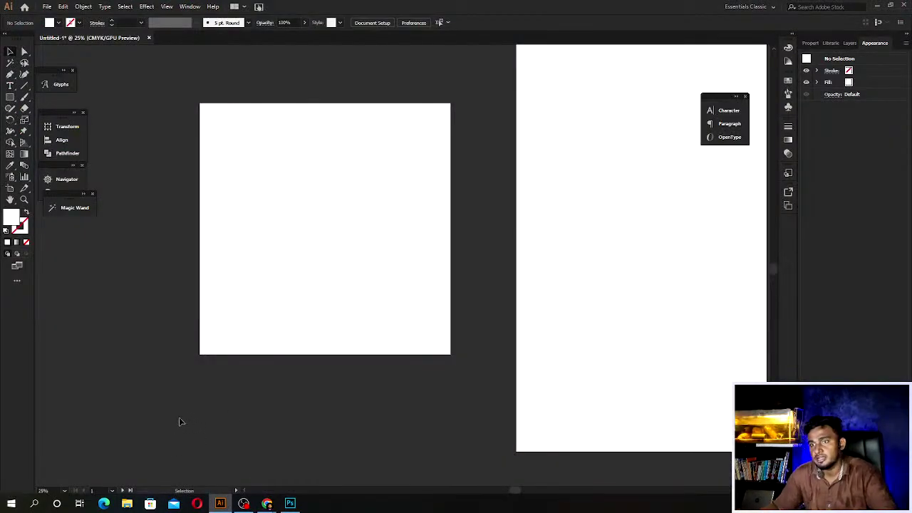
{"action": "scroll", "coordinate": [180, 422], "scroll_direction": "down", "scroll_amount": 4, "text": "alt"}
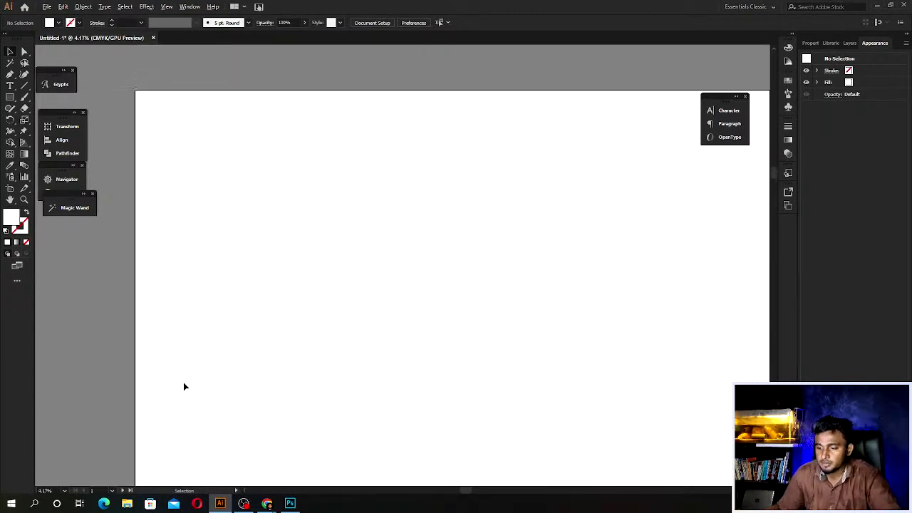
{"action": "scroll", "coordinate": [202, 342], "scroll_direction": "up", "scroll_amount": 1, "text": "alt"}
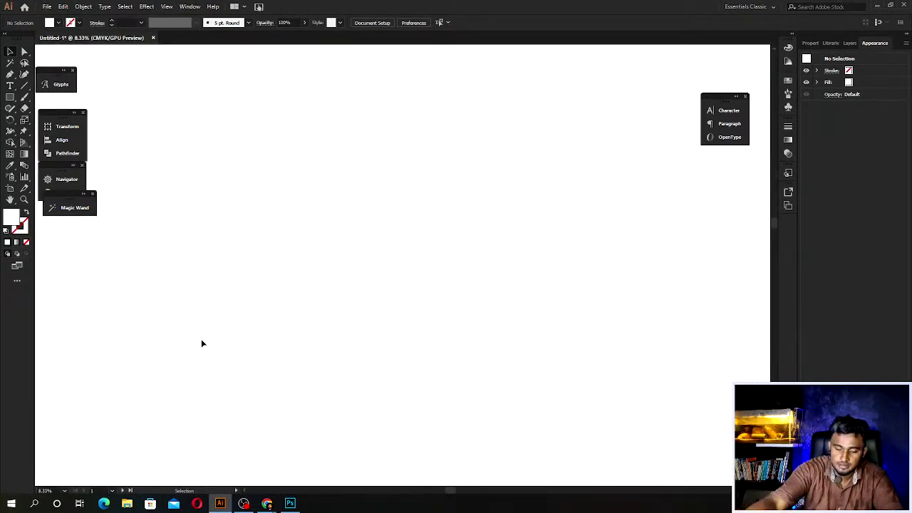
{"action": "key", "text": "b"}
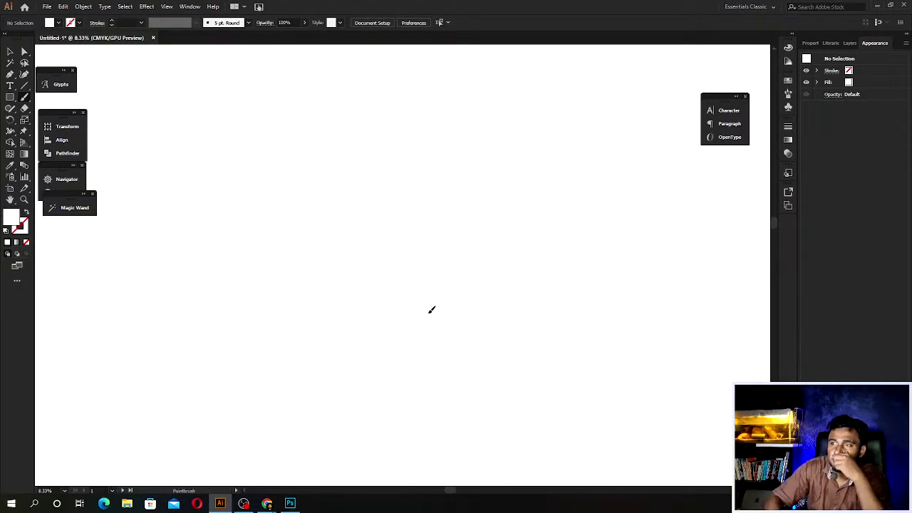
{"action": "left_click_drag", "start_coordinate": [206, 262], "coordinate": [546, 296]}
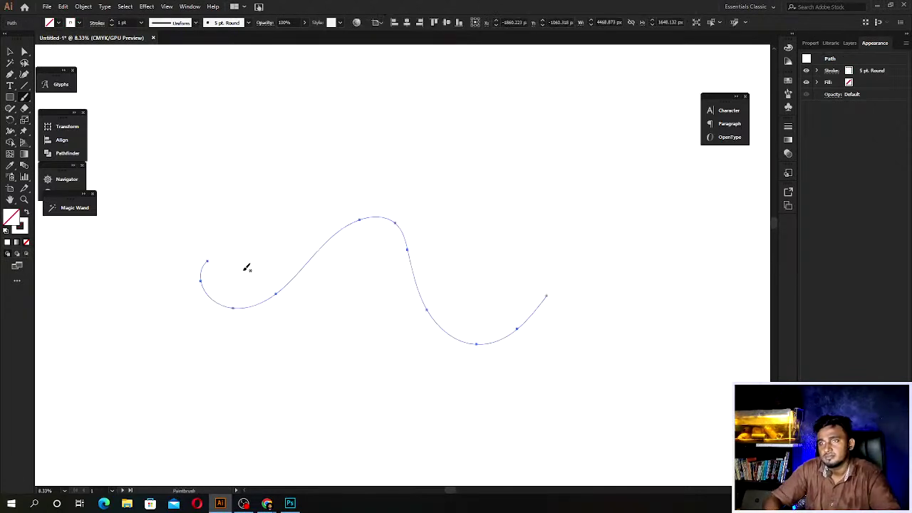
Give the curve an orange stroke with a 14 pt weight.
{"action": "left_click", "coordinate": [22, 229]}
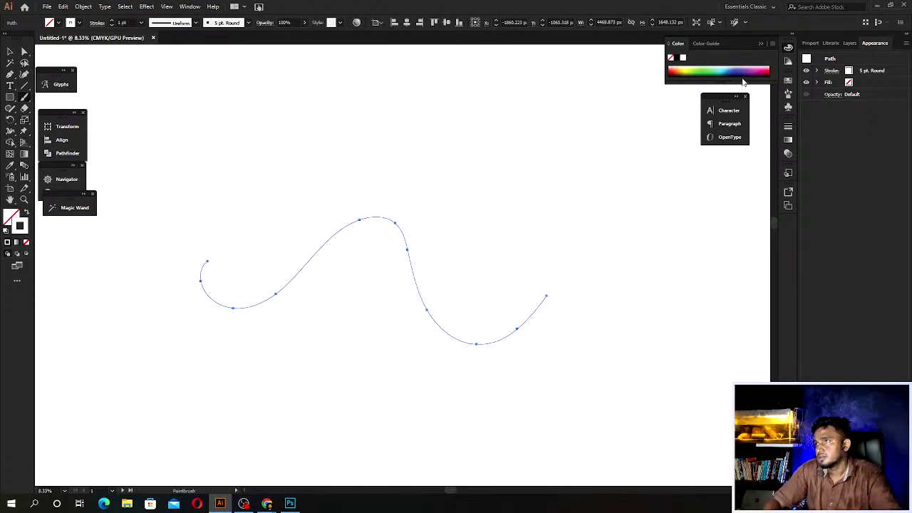
{"action": "left_click_drag", "start_coordinate": [742, 80], "coordinate": [718, 207]}
{"action": "left_click_drag", "start_coordinate": [721, 149], "coordinate": [680, 160]}
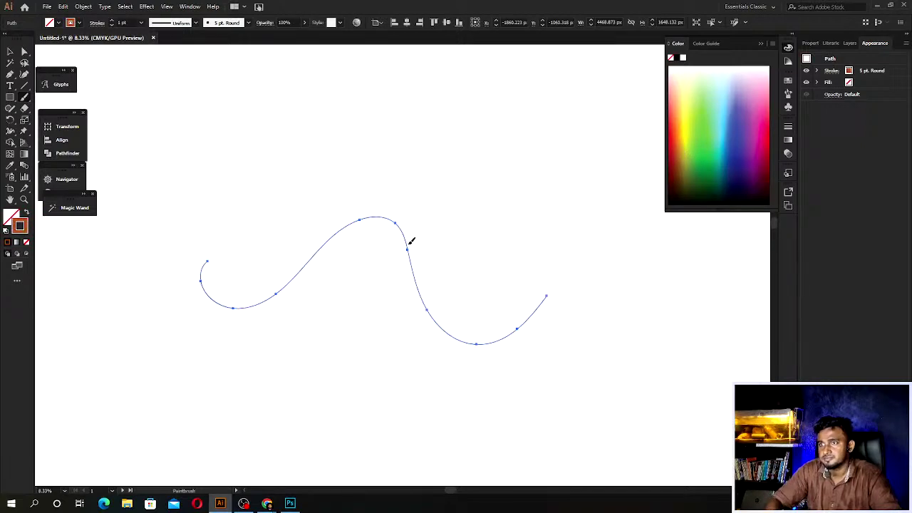
{"action": "left_click", "coordinate": [142, 22]}
{"action": "left_click", "coordinate": [153, 178]}
{"action": "type", "text": "14"}
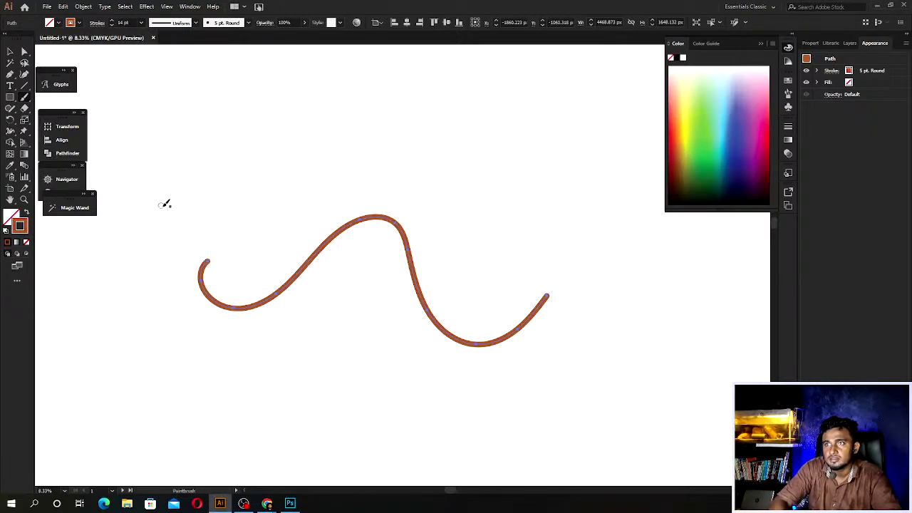
Alt-drag a copy of the orange curve just below the original.
{"action": "key", "text": "v"}
{"action": "left_click", "coordinate": [332, 342]}
{"action": "left_click_drag", "start_coordinate": [332, 342], "coordinate": [299, 267]}
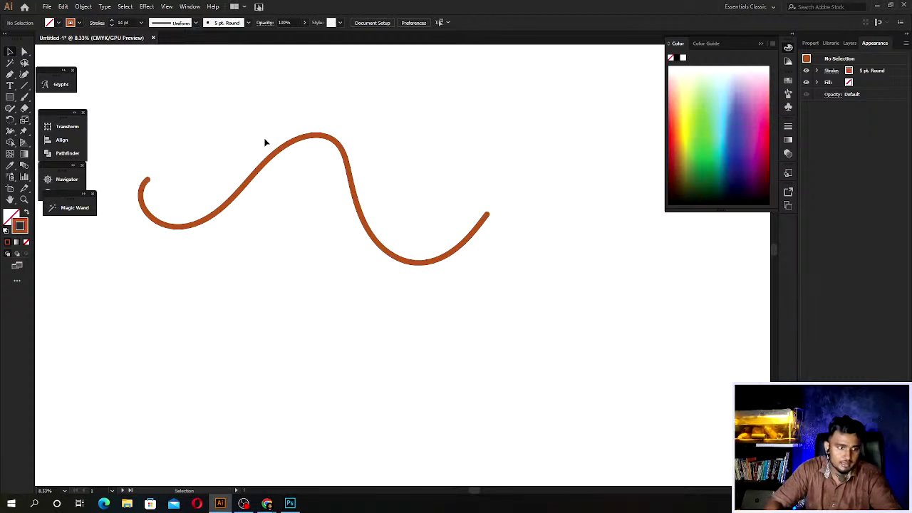
{"action": "left_click", "coordinate": [266, 164]}
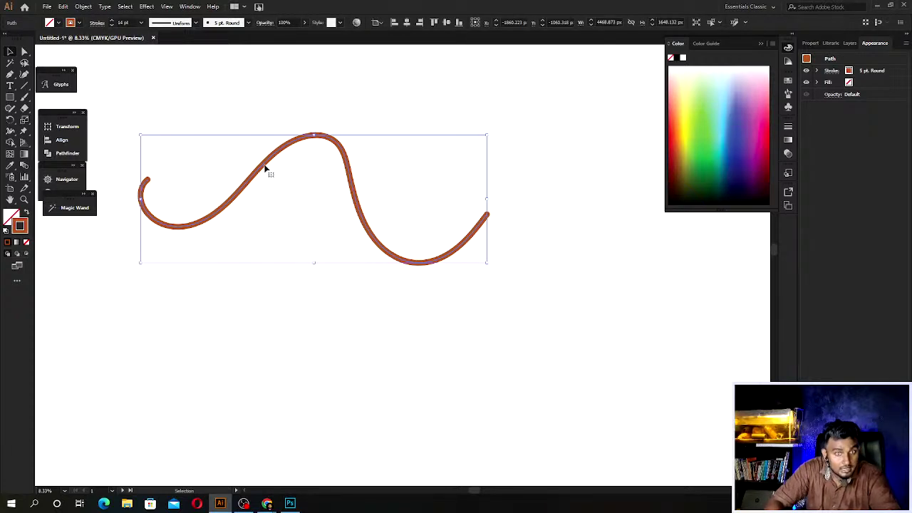
{"action": "left_click_drag", "start_coordinate": [266, 169], "coordinate": [250, 351]}
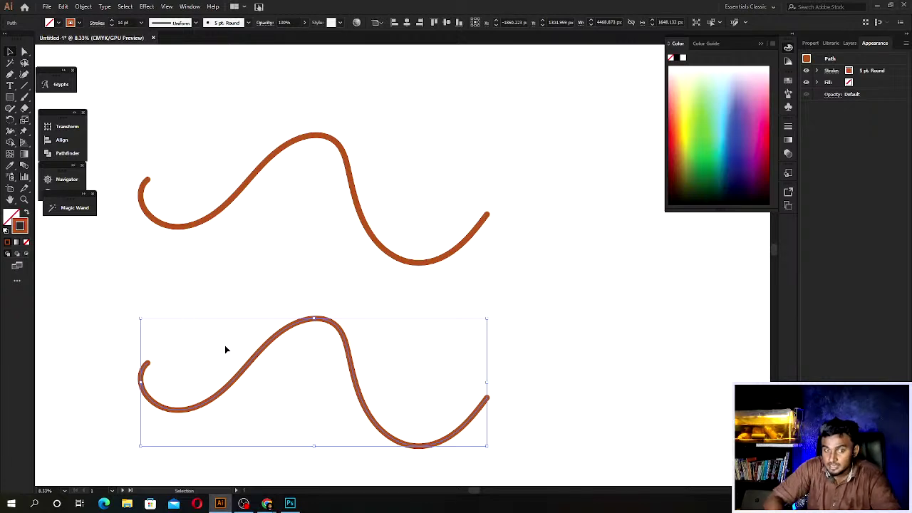
Convert the lower curve's stroke into a filled shape with Outline Stroke.
{"action": "right_click", "coordinate": [249, 378]}
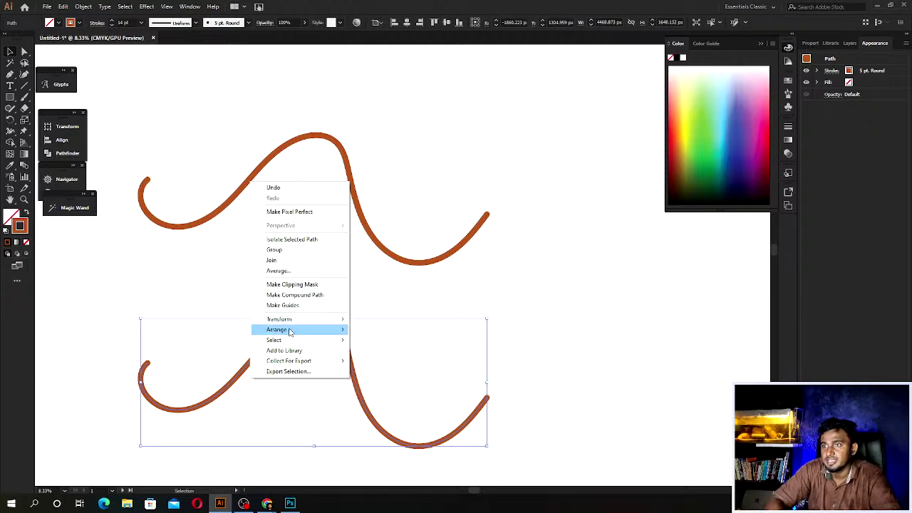
{"action": "left_click", "coordinate": [243, 377]}
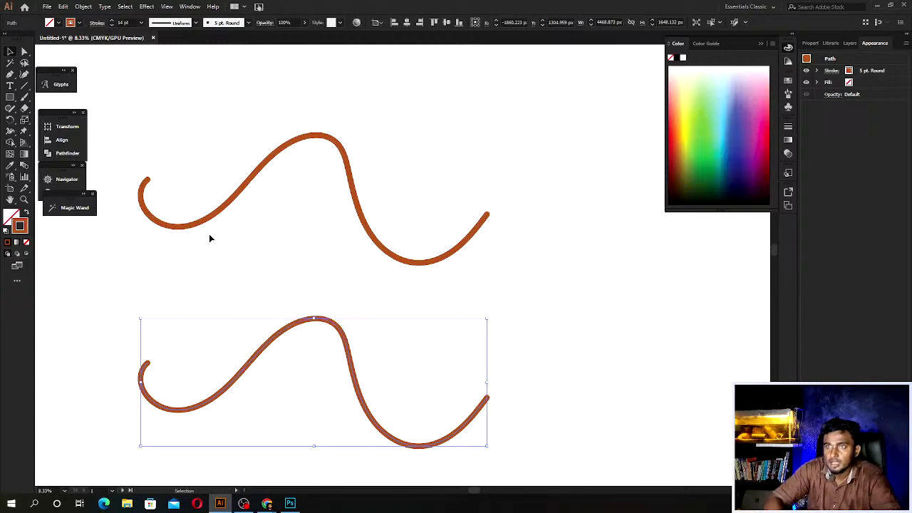
{"action": "left_click", "coordinate": [87, 9]}
{"action": "mouse_move", "coordinate": [94, 222]}
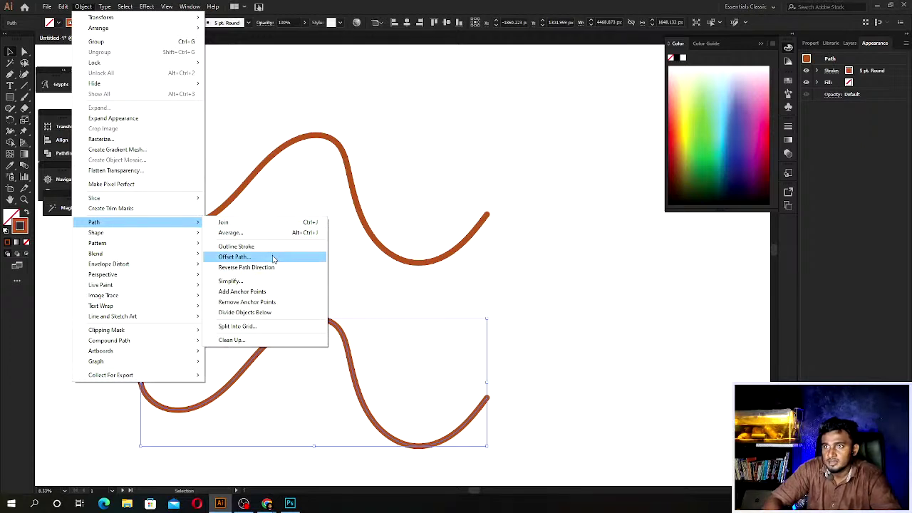
{"action": "left_click", "coordinate": [269, 247]}
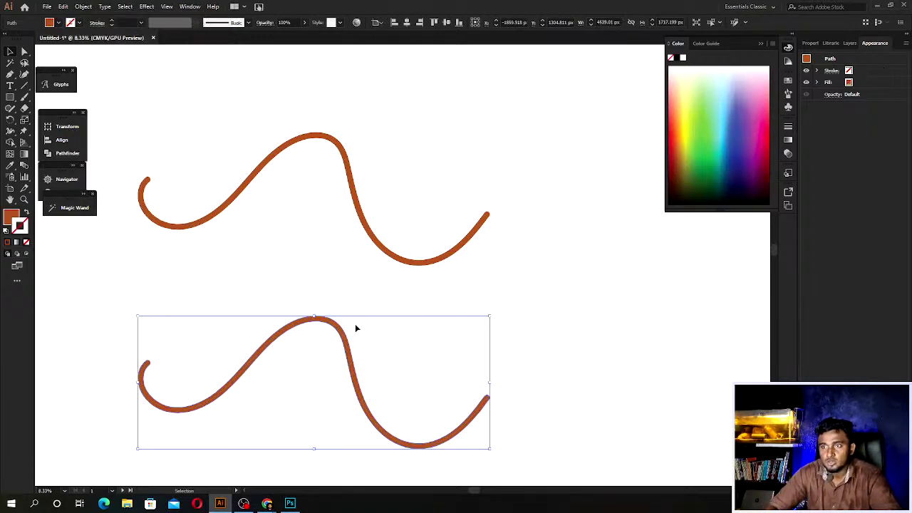
{"action": "key", "text": "ctrl+a"}
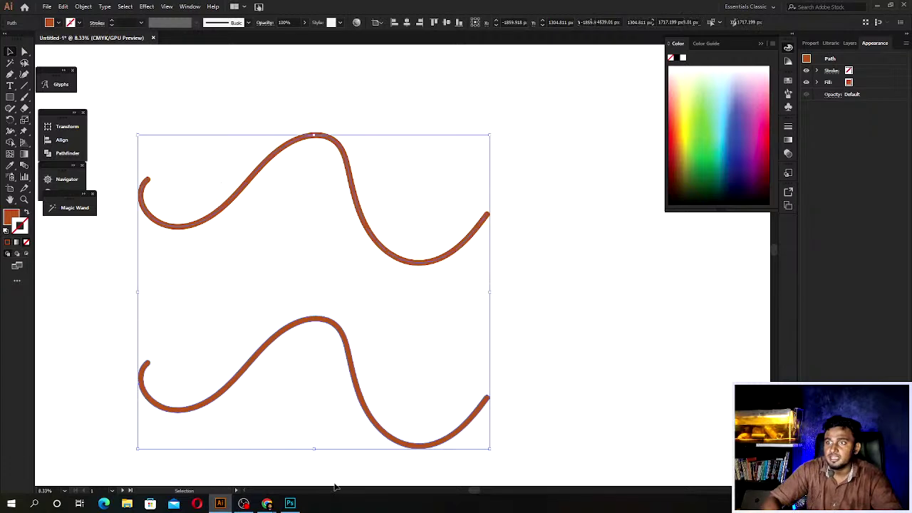
Delete both wavy curves and zoom out to see the whole blank artboard.
{"action": "key", "text": "Delete"}
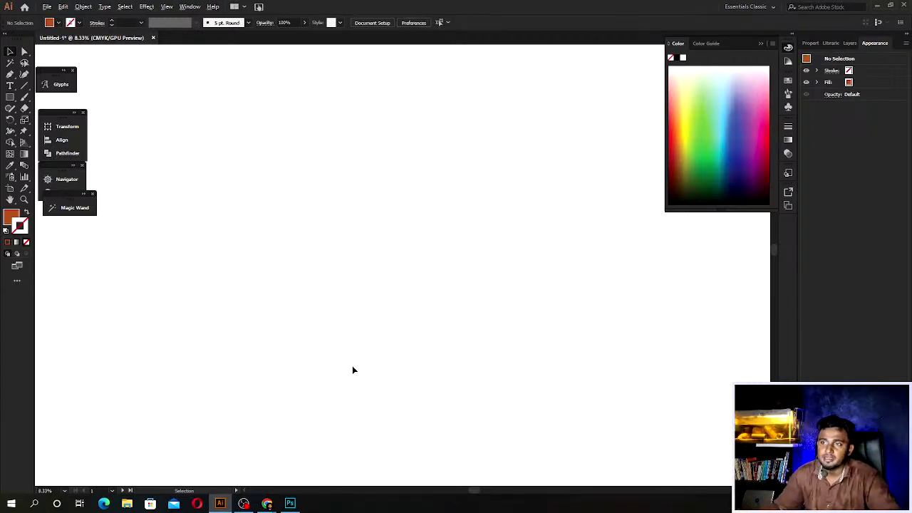
{"action": "scroll", "coordinate": [537, 293], "scroll_direction": "down", "scroll_amount": 1}
{"action": "scroll", "coordinate": [364, 207], "scroll_direction": "down", "scroll_amount": 1}
{"action": "scroll", "coordinate": [319, 357], "scroll_direction": "down", "scroll_amount": 1}
{"action": "scroll", "coordinate": [314, 335], "scroll_direction": "right", "scroll_amount": 1}
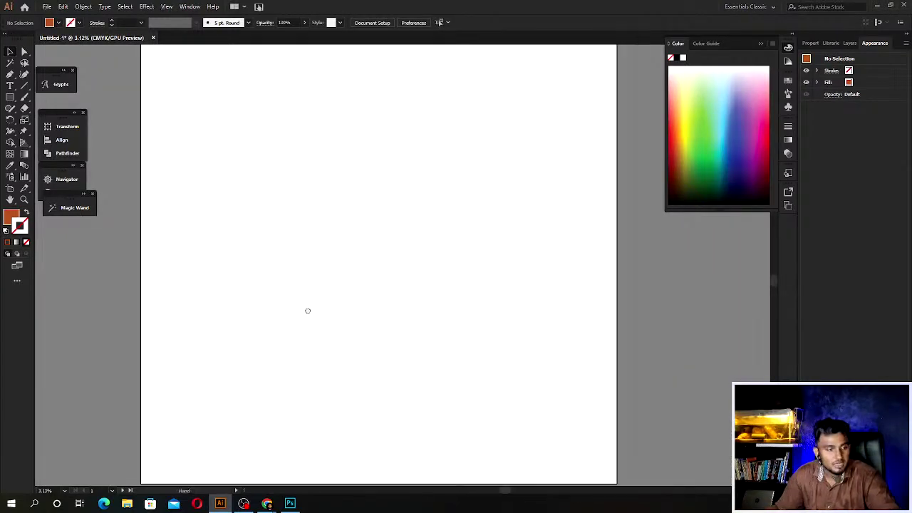
{"action": "scroll", "coordinate": [293, 309], "scroll_direction": "right", "scroll_amount": 3}
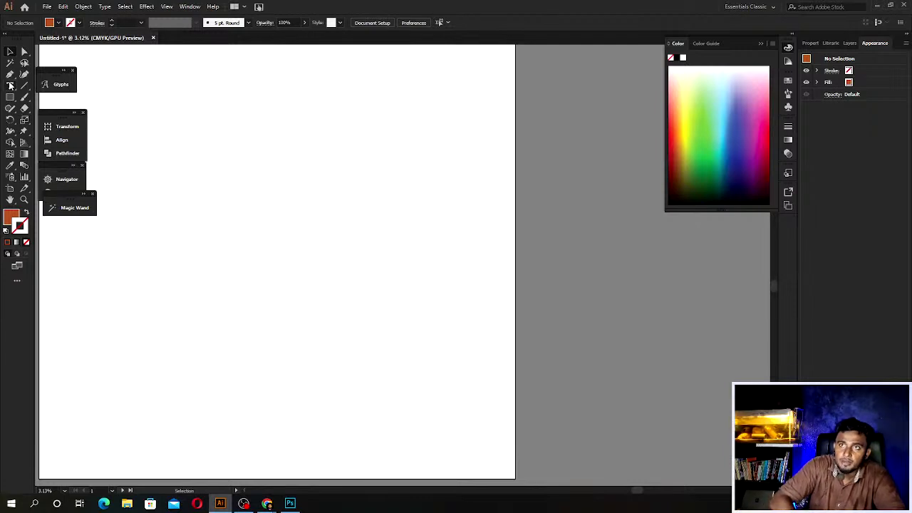
{"action": "key", "text": "t"}
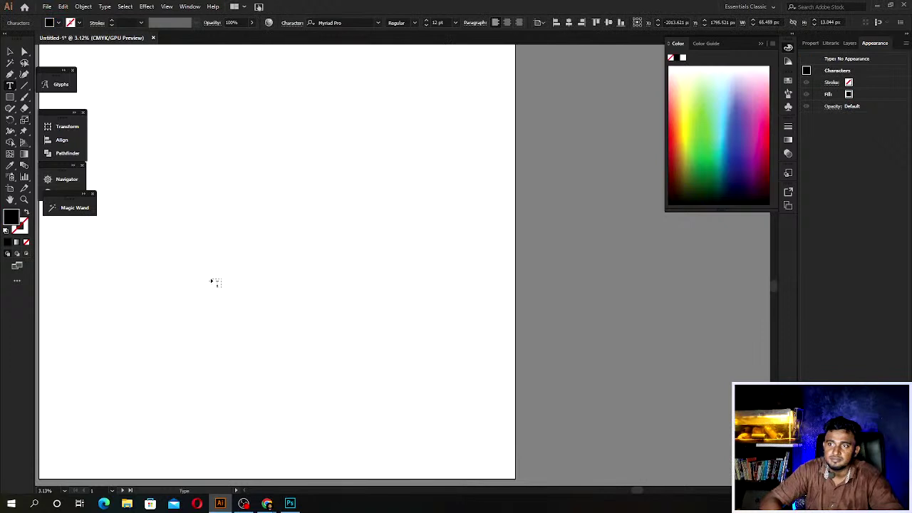
{"action": "left_click_drag", "start_coordinate": [178, 217], "coordinate": [276, 333]}
Discard the empty text area and stray placeholder text, zooming in on the artboard.
{"action": "key", "text": "ctrl+z"}
{"action": "key", "text": "ctrl+equal"}
{"action": "key", "text": "ctrl+equal"}
{"action": "key", "text": "ctrl+equal"}
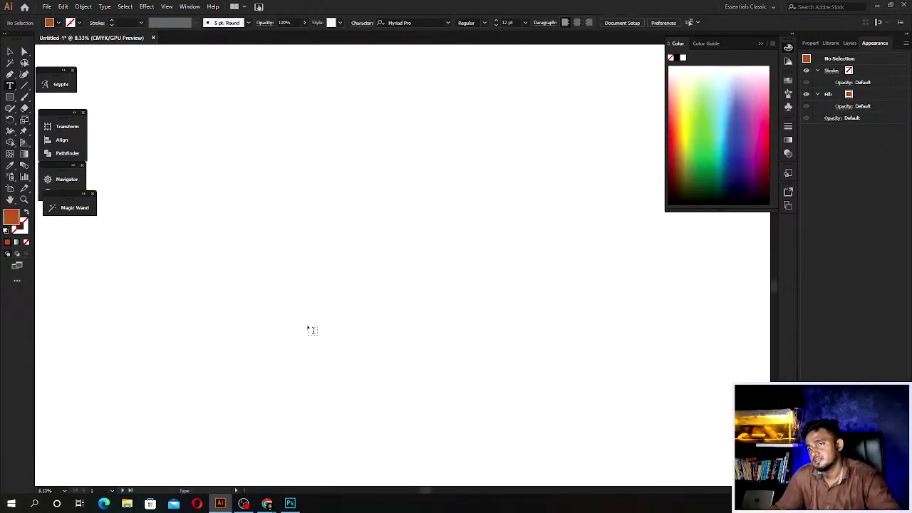
{"action": "key", "text": "ctrl+1"}
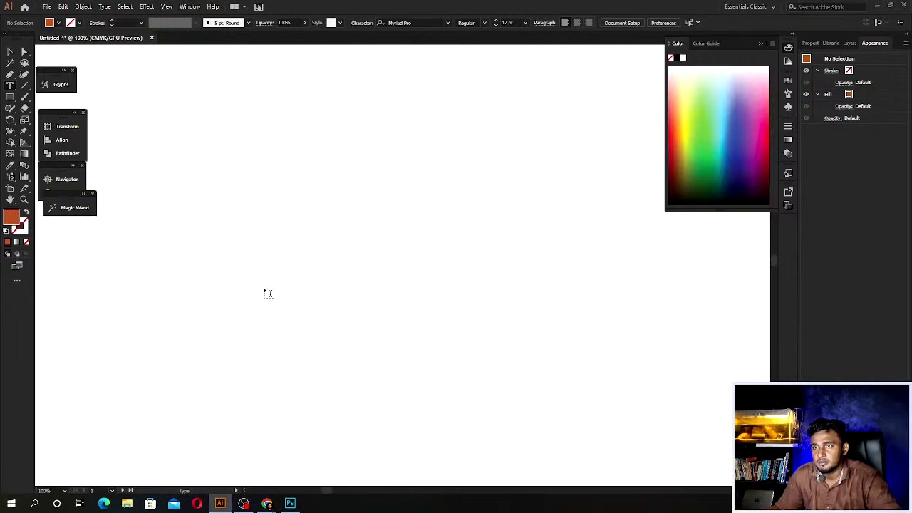
{"action": "left_click", "coordinate": [268, 291]}
{"action": "key", "text": "ctrl+equal"}
{"action": "key", "text": "ctrl+equal"}
{"action": "key", "text": "ctrl+equal"}
{"action": "type", "text": "Im"}
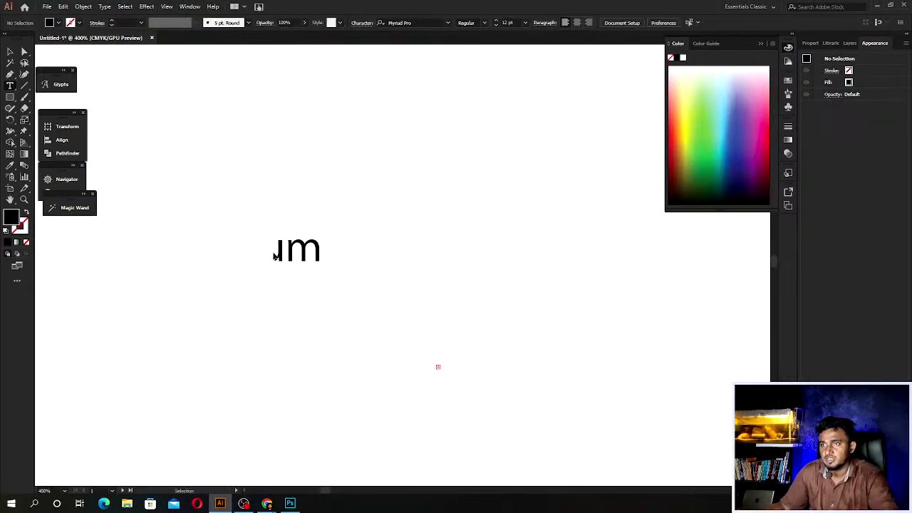
{"action": "left_click_drag", "start_coordinate": [267, 250], "coordinate": [299, 261]}
{"action": "key", "text": "Escape"}
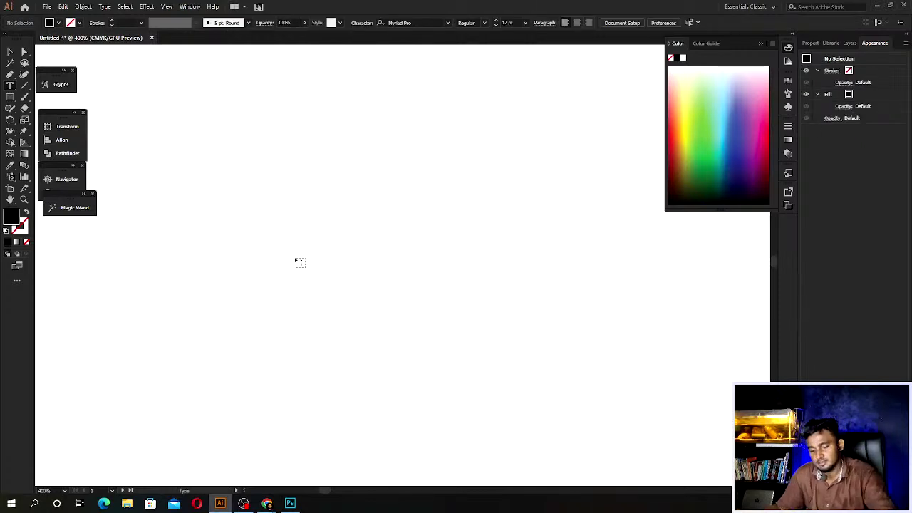
Type the heading 'DC Academy' on the artboard and select all of it.
{"action": "left_click", "coordinate": [269, 274]}
{"action": "type", "text": "D"}
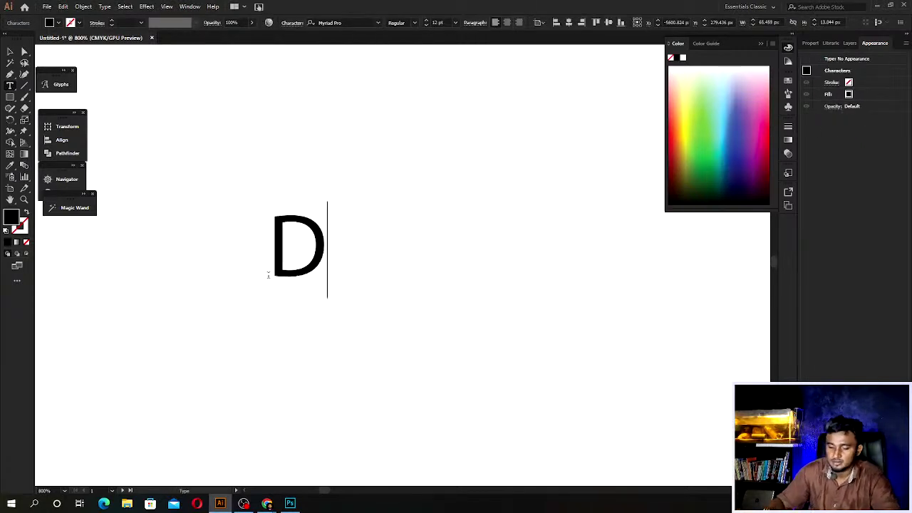
{"action": "type", "text": "C Acade"}
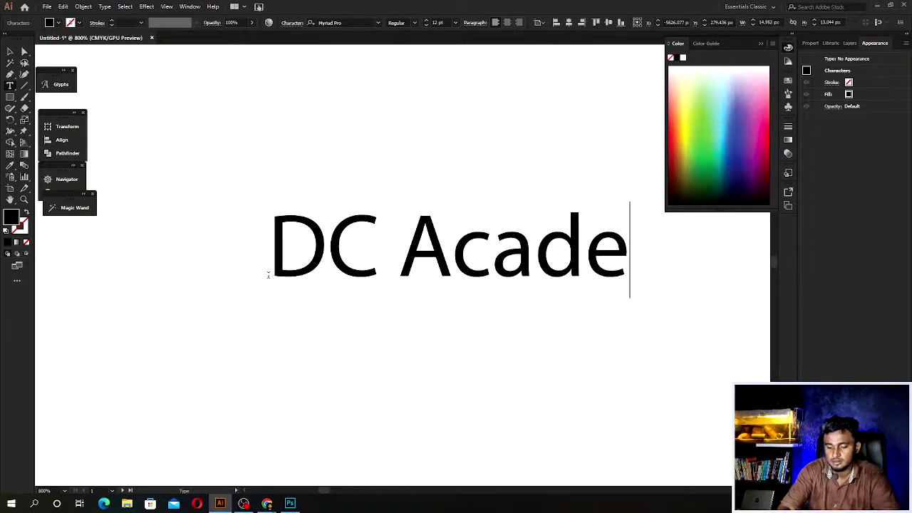
{"action": "type", "text": "my"}
{"action": "key", "text": "ctrl+a"}
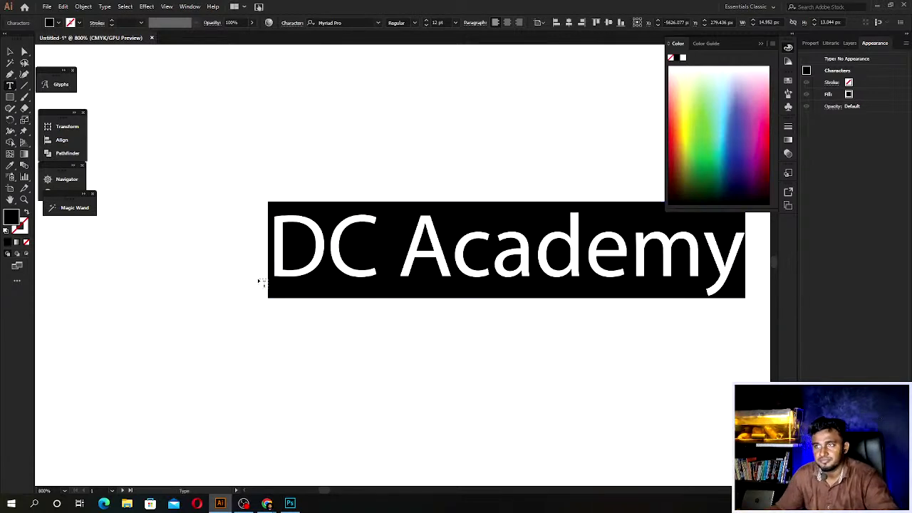
{"action": "type", "text": "DC A"}
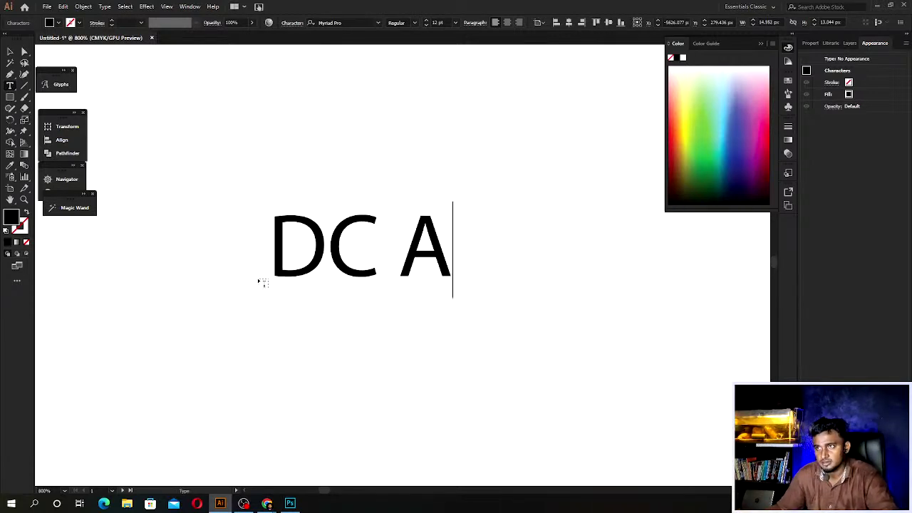
{"action": "type", "text": "cademy"}
{"action": "key", "text": "ctrl+a"}
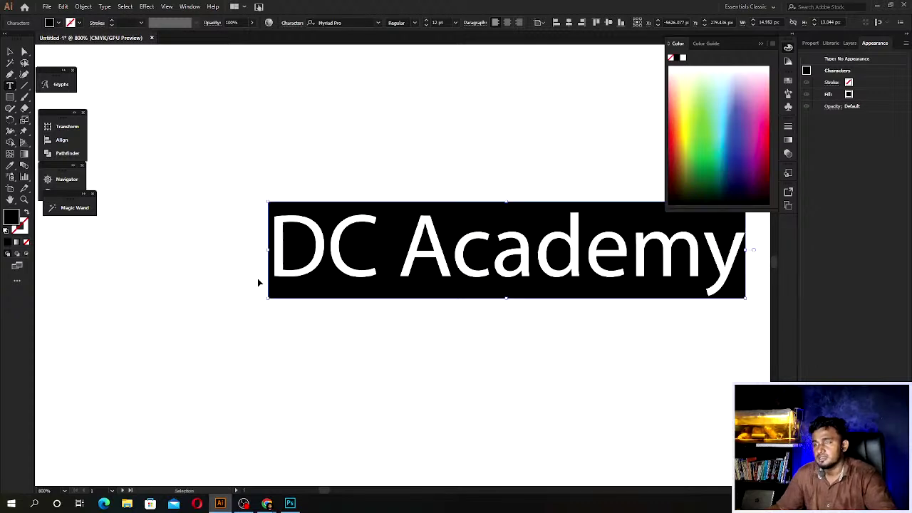
{"action": "key", "text": "ctrl+minus"}
{"action": "scroll", "coordinate": [537, 278], "scroll_direction": "up", "scroll_amount": 1}
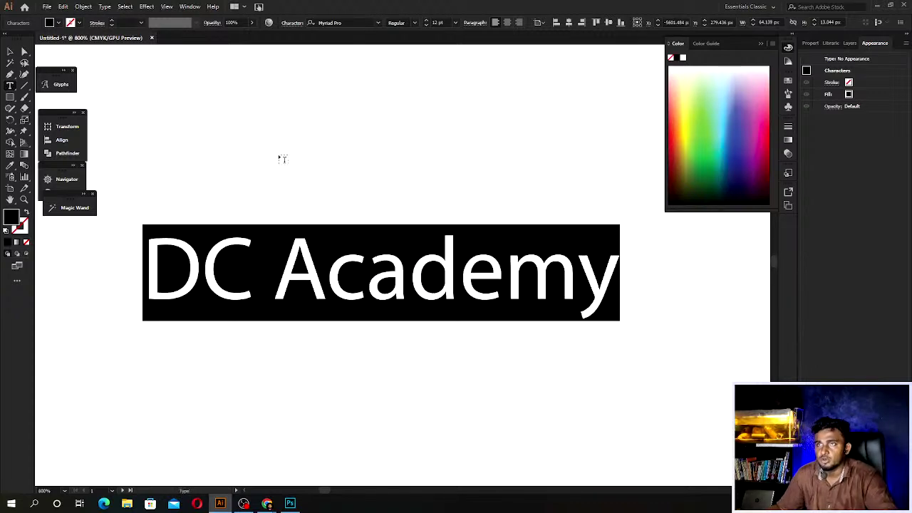
Browse the font list and apply Monotype Corsiva to the DC Academy text.
{"action": "left_click", "coordinate": [378, 22]}
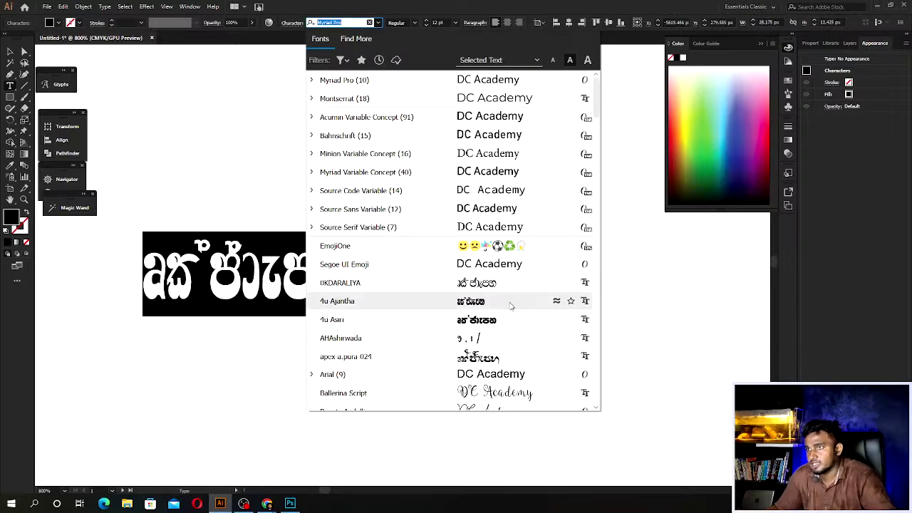
{"action": "key", "text": "Down"}
{"action": "key", "text": "Down"}
{"action": "key", "text": "Down"}
{"action": "key", "text": "Down"}
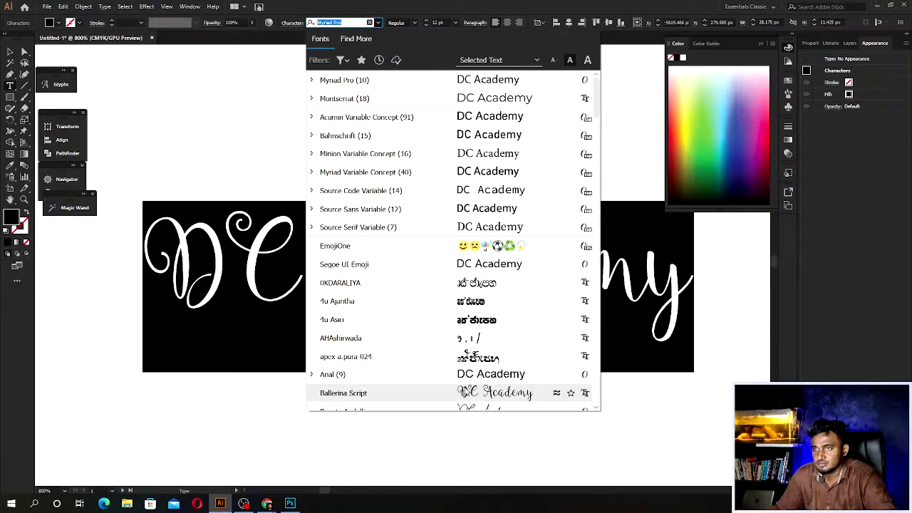
{"action": "scroll", "coordinate": [465, 392], "scroll_direction": "down", "scroll_amount": 1}
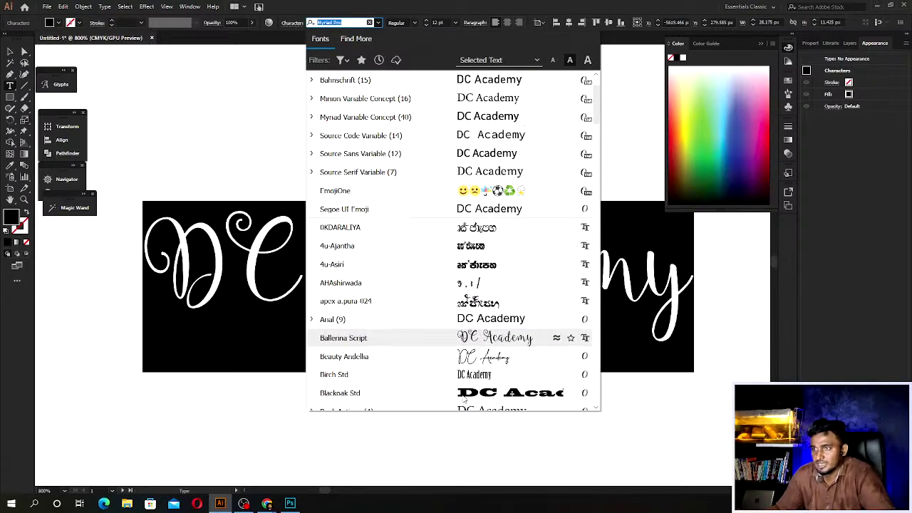
{"action": "scroll", "coordinate": [474, 399], "scroll_direction": "down", "scroll_amount": 1}
{"action": "scroll", "coordinate": [474, 403], "scroll_direction": "down", "scroll_amount": 2}
{"action": "key", "text": "Down"}
{"action": "key", "text": "Down"}
{"action": "key", "text": "Down"}
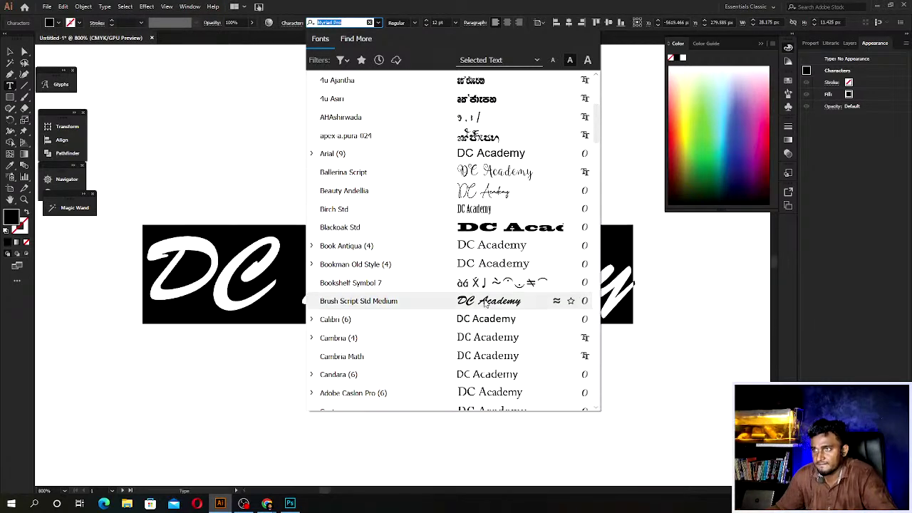
{"action": "scroll", "coordinate": [474, 356], "scroll_direction": "down", "scroll_amount": 3}
{"action": "scroll", "coordinate": [482, 318], "scroll_direction": "down", "scroll_amount": 1}
{"action": "key", "text": "Down"}
{"action": "key", "text": "Down"}
{"action": "key", "text": "Down"}
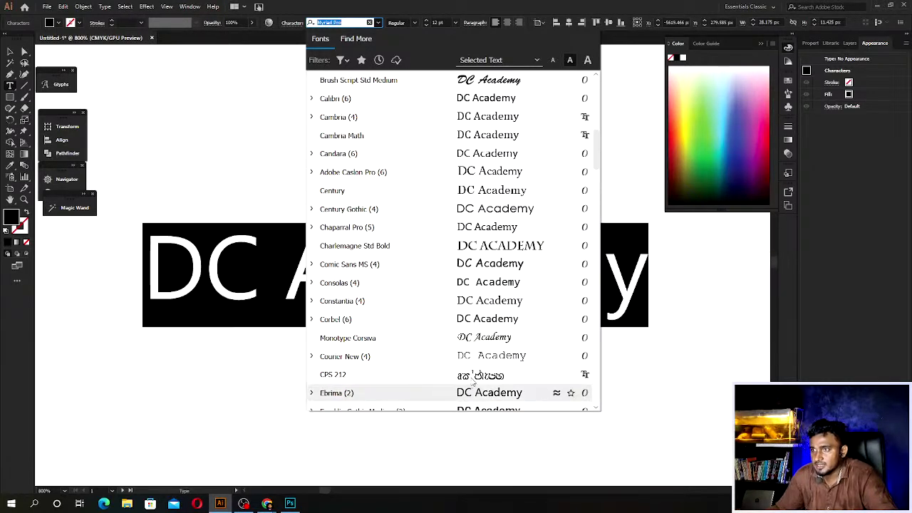
{"action": "left_click", "coordinate": [336, 335]}
Deselect the text and switch to the Selection tool (V).
{"action": "left_click", "coordinate": [303, 345], "text": "ctrl"}
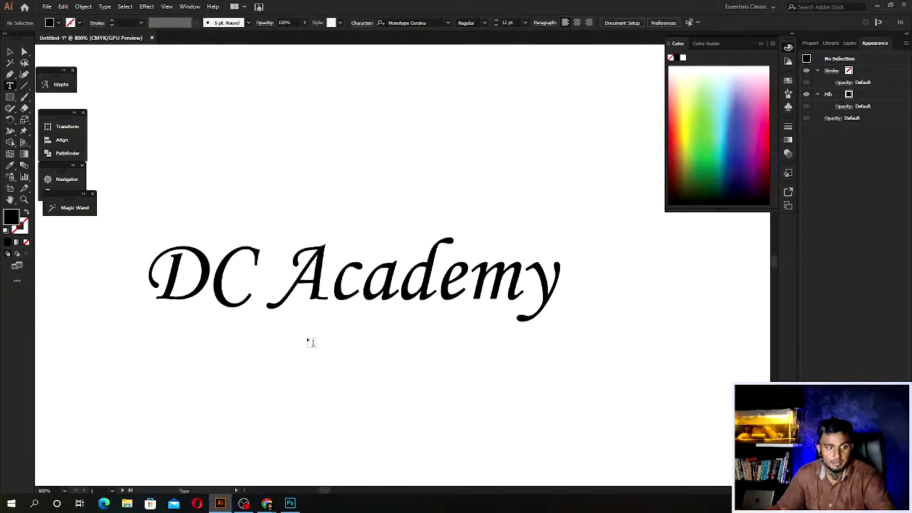
{"action": "key", "text": "v"}
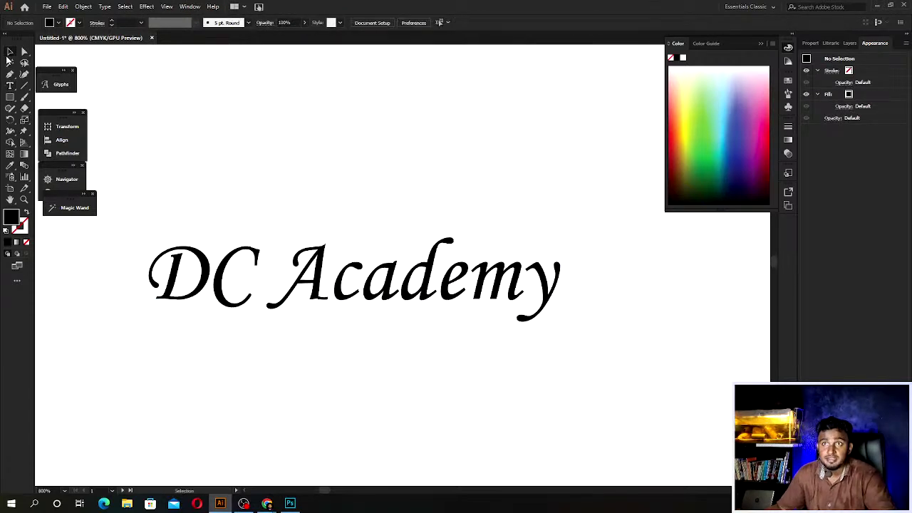
{"action": "scroll", "coordinate": [208, 334], "scroll_direction": "down", "scroll_amount": 2}
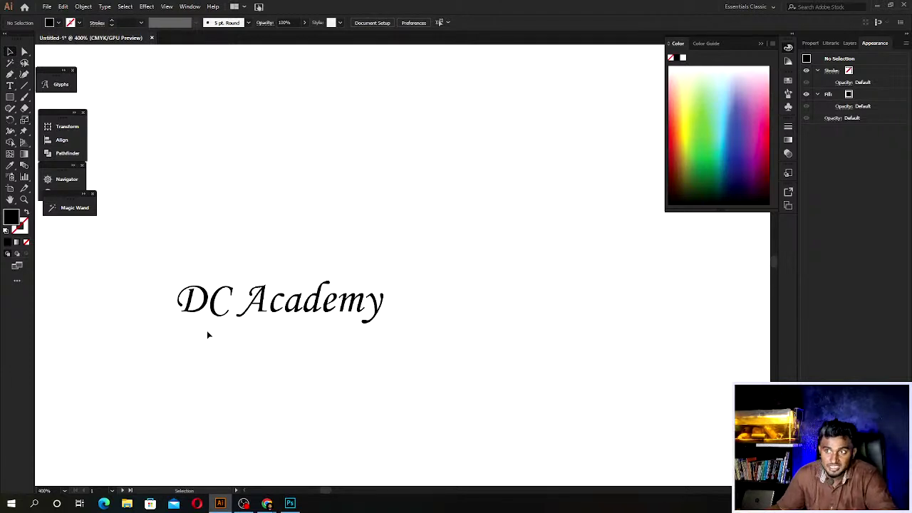
{"action": "scroll", "coordinate": [289, 312], "scroll_direction": "up", "scroll_amount": 3}
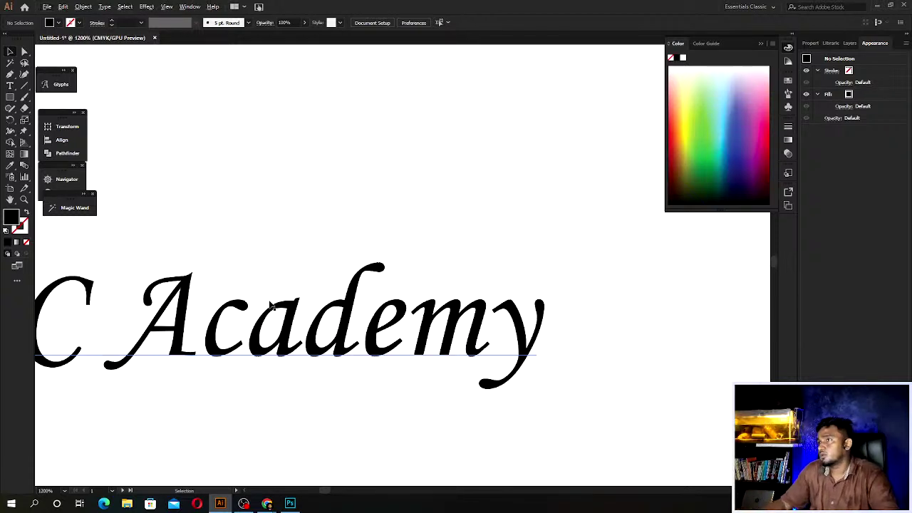
{"action": "scroll", "coordinate": [227, 369], "scroll_direction": "down", "scroll_amount": 3}
Alt-drag a duplicate of the DC Academy text to the right of the original.
{"action": "left_click_drag", "start_coordinate": [211, 362], "coordinate": [520, 362], "text": "alt"}
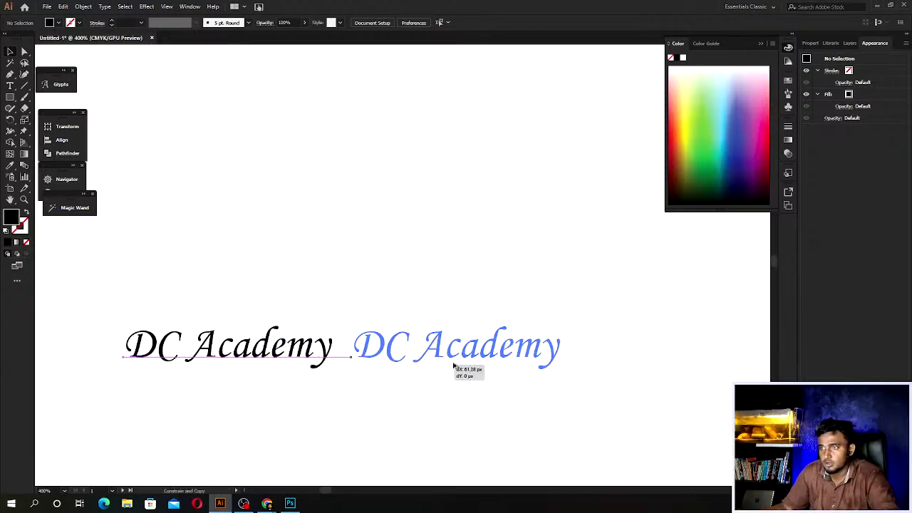
{"action": "mouse_move", "coordinate": [609, 405]}
{"action": "left_mouse_down"}
{"action": "mouse_move", "coordinate": [230, 407]}
{"action": "mouse_move", "coordinate": [316, 405]}
{"action": "left_mouse_up"}
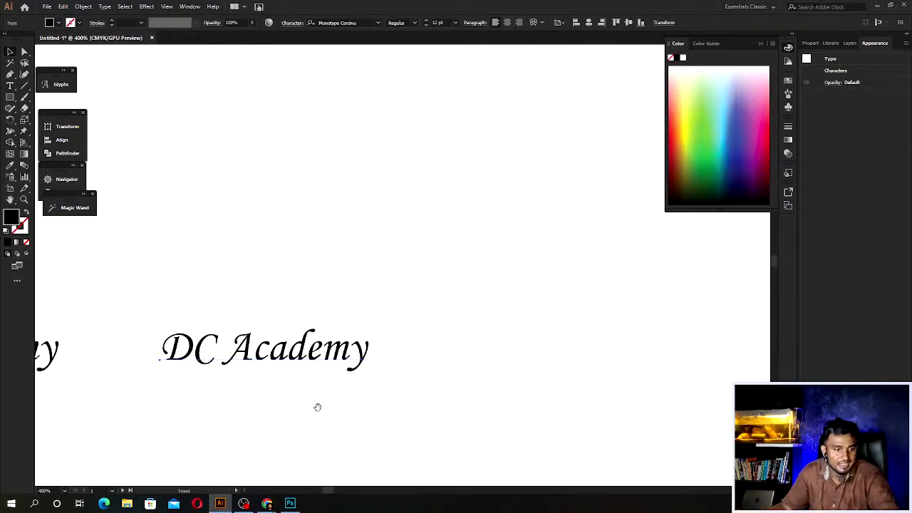
{"action": "scroll", "coordinate": [317, 409], "scroll_direction": "down", "scroll_amount": 5}
{"action": "scroll", "coordinate": [317, 410], "scroll_direction": "down", "scroll_amount": 3}
{"action": "scroll", "coordinate": [317, 411], "scroll_direction": "down", "scroll_amount": 3}
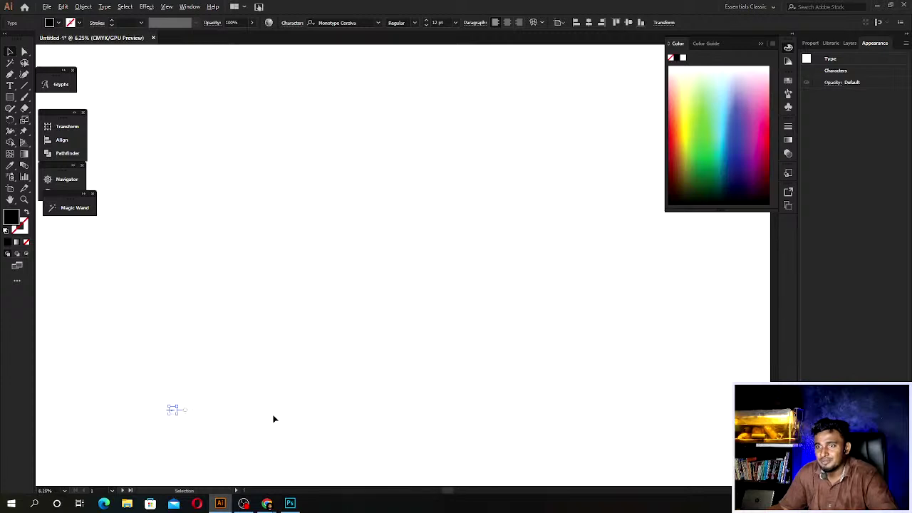
{"action": "scroll", "coordinate": [273, 419], "scroll_direction": "down", "scroll_amount": 3}
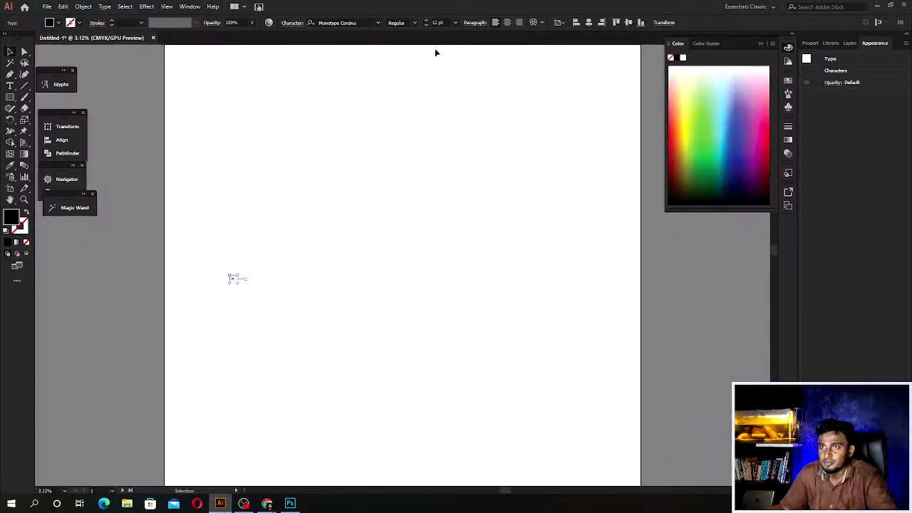
Zoom and pan the view to frame the duplicated DC Academy heading.
{"action": "key", "text": "ctrl+plus"}
{"action": "key", "text": "ctrl+plus"}
{"action": "key", "text": "ctrl+plus"}
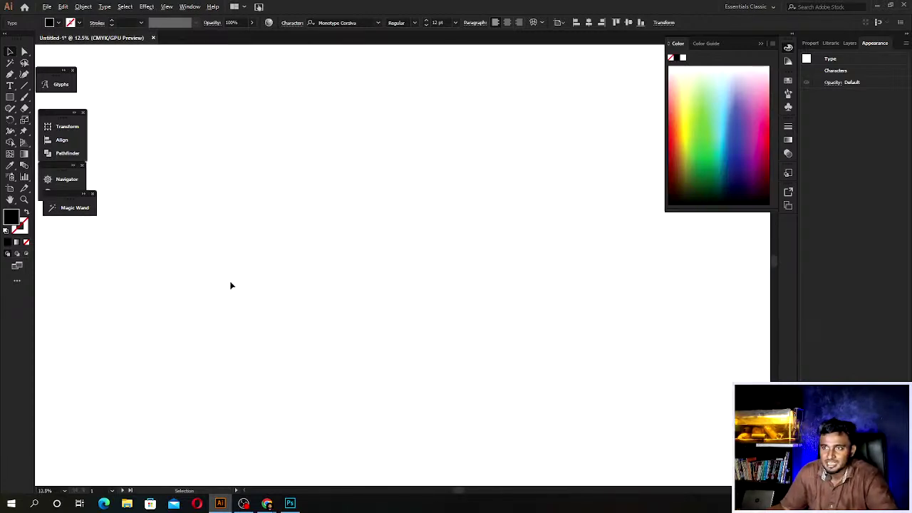
{"action": "left_click_drag", "start_coordinate": [201, 306], "coordinate": [438, 308]}
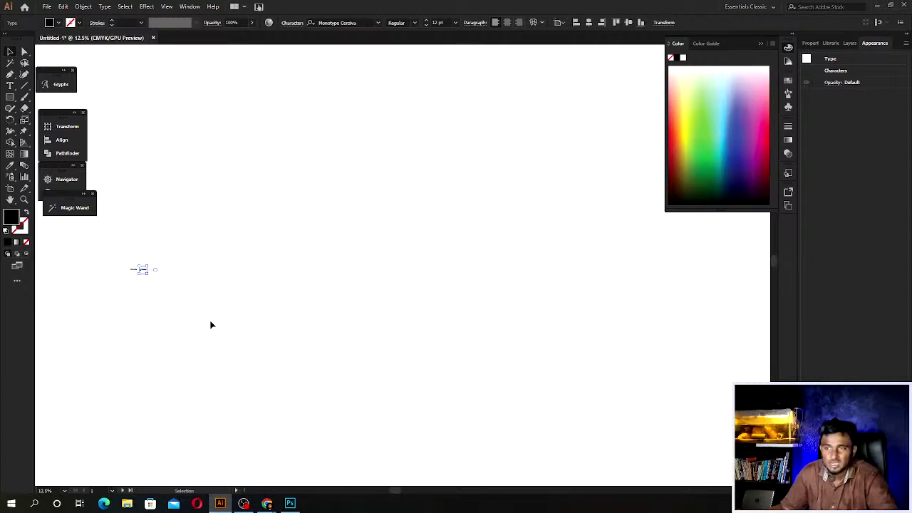
{"action": "scroll", "coordinate": [122, 272], "scroll_direction": "up", "scroll_amount": 1}
{"action": "scroll", "coordinate": [143, 257], "scroll_direction": "up", "scroll_amount": 2}
{"action": "scroll", "coordinate": [163, 238], "scroll_direction": "up", "scroll_amount": 1}
{"action": "scroll", "coordinate": [349, 284], "scroll_direction": "up", "scroll_amount": 5}
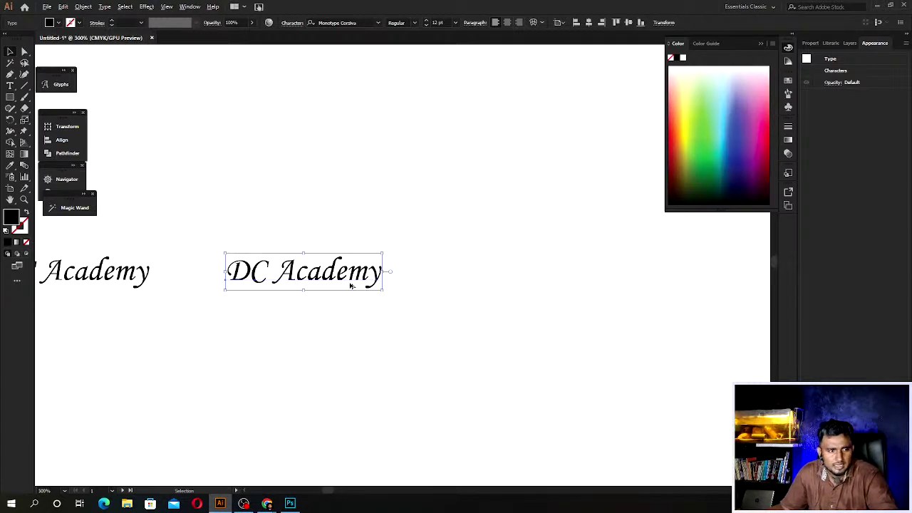
{"action": "mouse_move", "coordinate": [428, 305]}
{"action": "left_mouse_down"}
{"action": "mouse_move", "coordinate": [378, 326]}
{"action": "mouse_move", "coordinate": [385, 353]}
{"action": "left_mouse_up"}
{"action": "scroll", "coordinate": [264, 329], "scroll_direction": "up", "scroll_amount": 3}
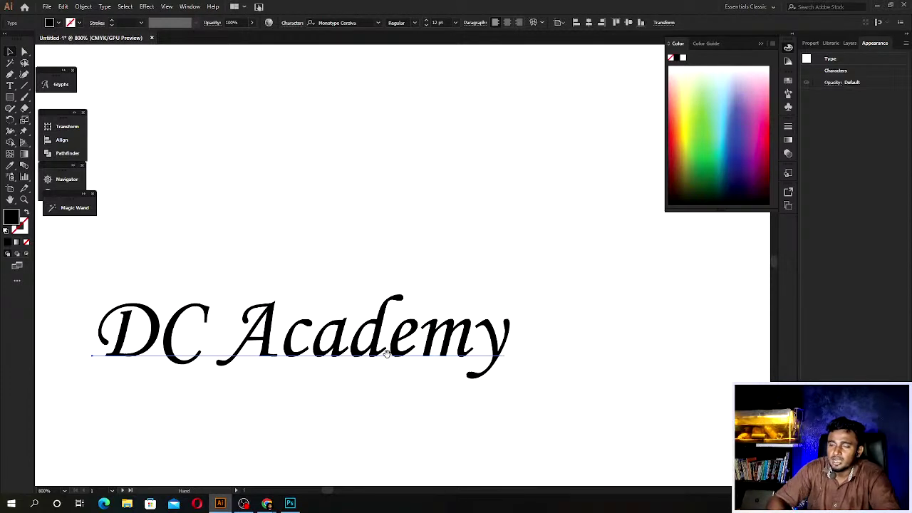
Draw a small ellipse over the hollow of the 'a' in Academy.
{"action": "left_click", "coordinate": [10, 97]}
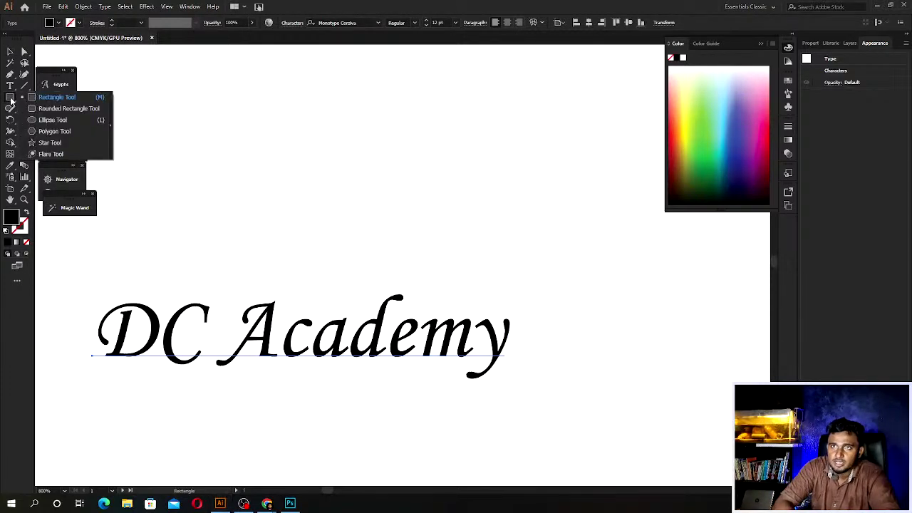
{"action": "left_click", "coordinate": [51, 119]}
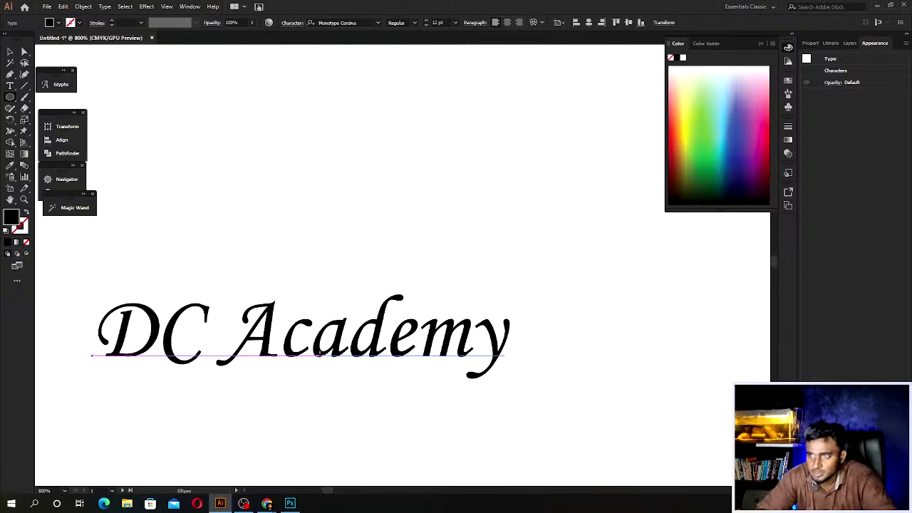
{"action": "left_click_drag", "start_coordinate": [319, 351], "coordinate": [347, 328]}
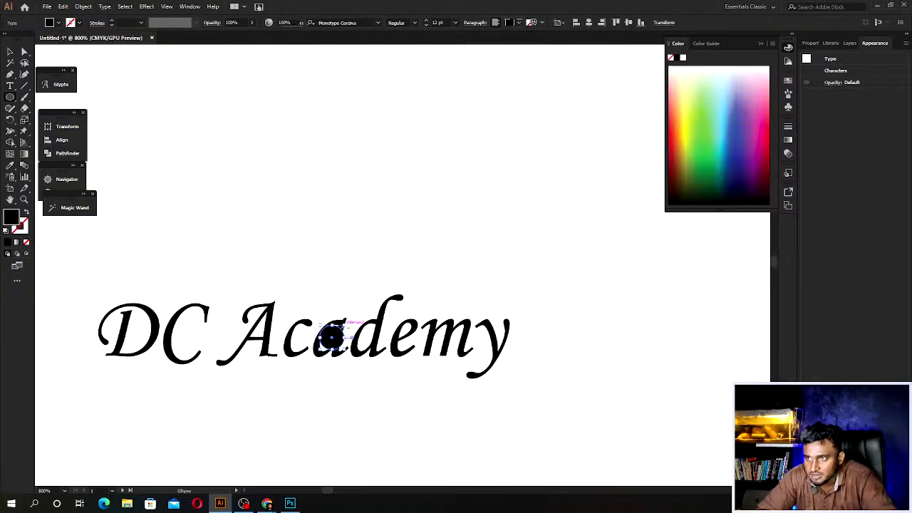
{"action": "scroll", "coordinate": [332, 338], "scroll_direction": "up", "scroll_amount": 3}
{"action": "scroll", "coordinate": [286, 271], "scroll_direction": "up", "scroll_amount": 1}
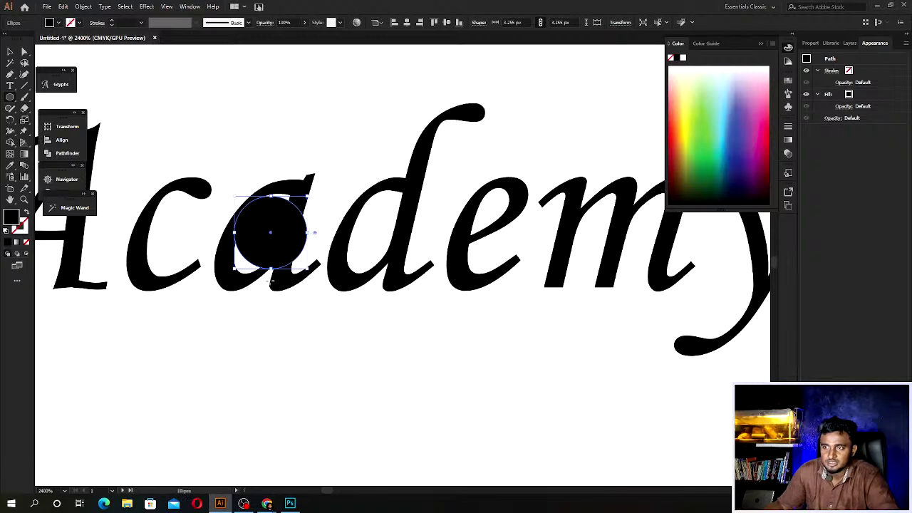
{"action": "scroll", "coordinate": [269, 262], "scroll_direction": "up", "scroll_amount": 2}
Reshape the ellipse's anchors with Direct Selection (A) so it fills the 'a' counter.
{"action": "key", "text": "a"}
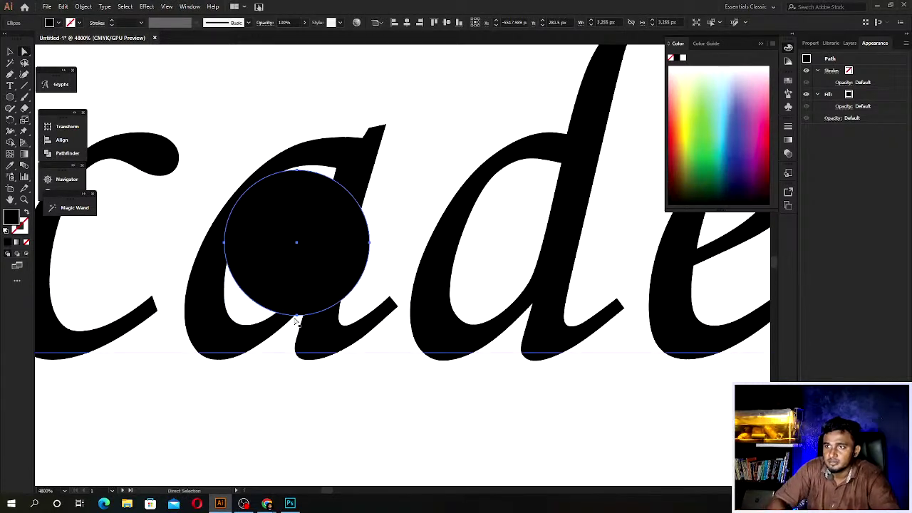
{"action": "left_click_drag", "start_coordinate": [298, 315], "coordinate": [225, 333]}
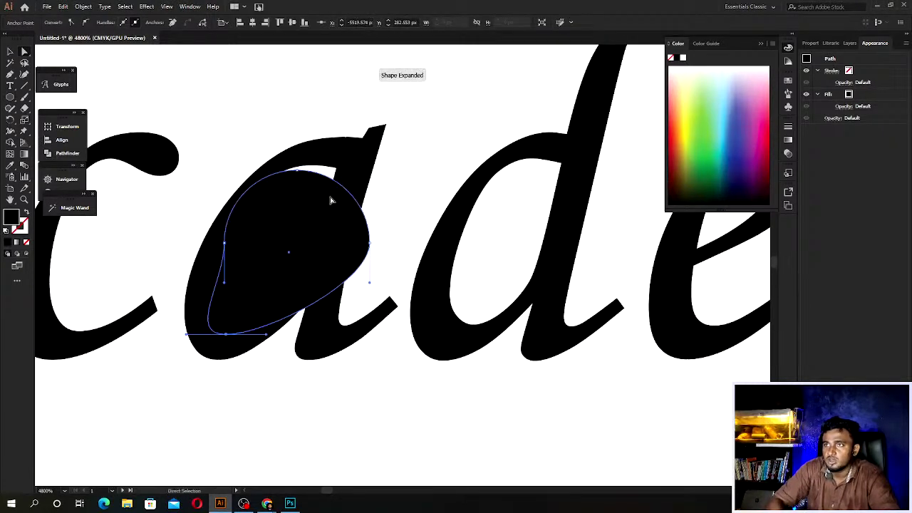
{"action": "mouse_move", "coordinate": [368, 241]}
{"action": "left_mouse_down"}
{"action": "mouse_move", "coordinate": [372, 249]}
{"action": "mouse_move", "coordinate": [343, 221]}
{"action": "left_mouse_up"}
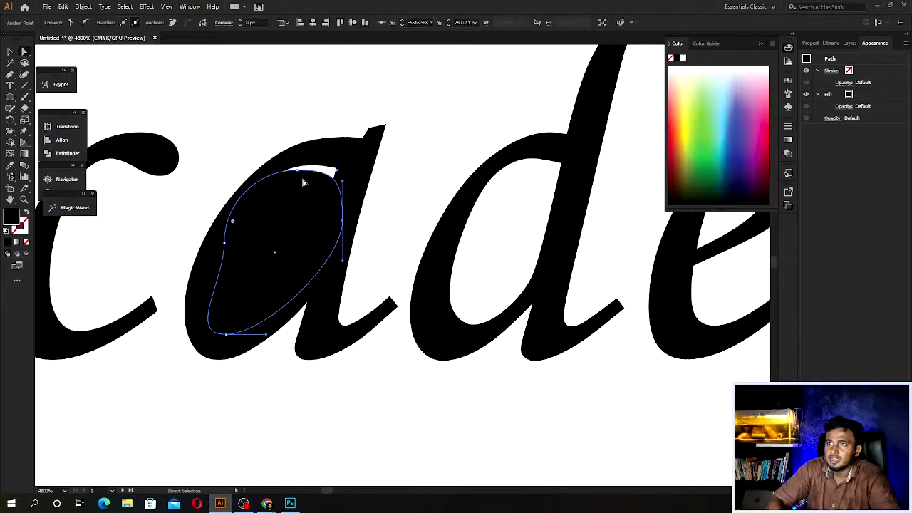
{"action": "mouse_move", "coordinate": [298, 174]}
{"action": "left_mouse_down"}
{"action": "mouse_move", "coordinate": [346, 158]}
{"action": "mouse_move", "coordinate": [332, 158]}
{"action": "left_mouse_up"}
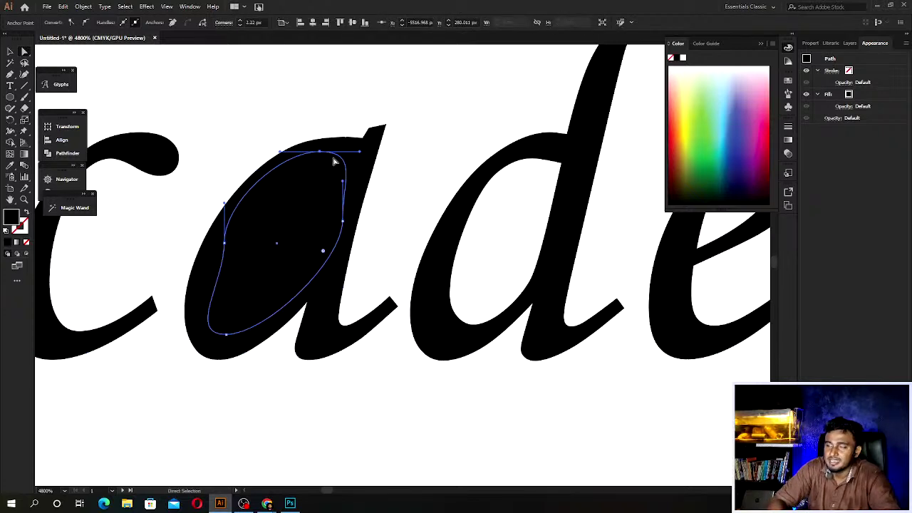
{"action": "left_click", "coordinate": [325, 122]}
{"action": "left_click", "coordinate": [278, 311]}
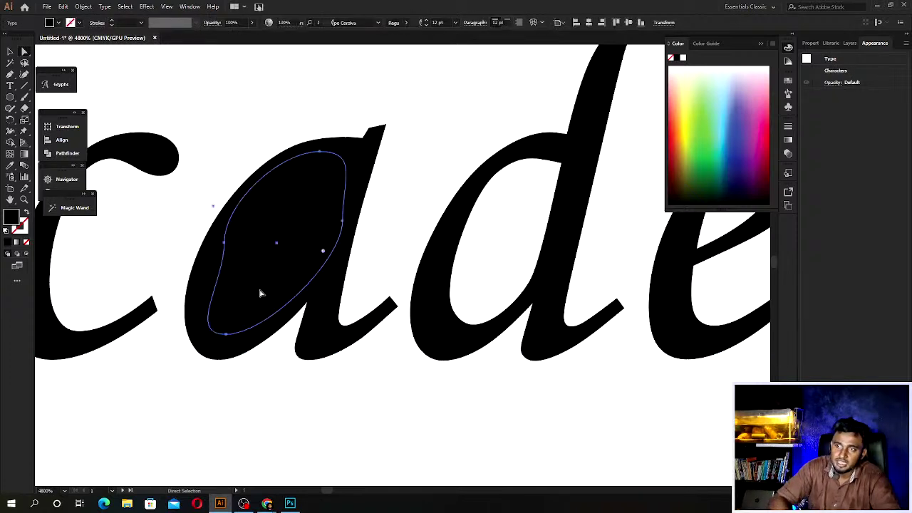
{"action": "left_click_drag", "start_coordinate": [243, 327], "coordinate": [238, 335]}
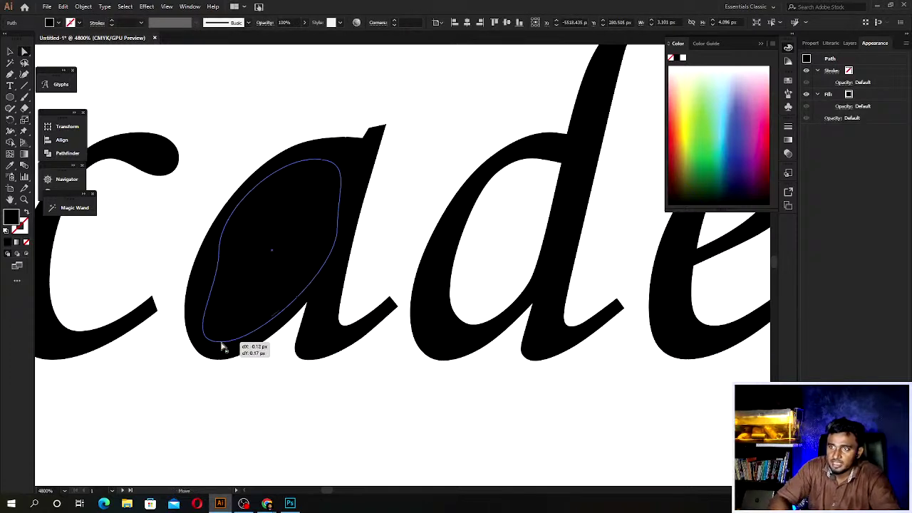
{"action": "left_click", "coordinate": [235, 398]}
Select the text with its filled 'a' and Alt-drag a copy below the original.
{"action": "scroll", "coordinate": [226, 417], "scroll_direction": "down", "scroll_amount": 4}
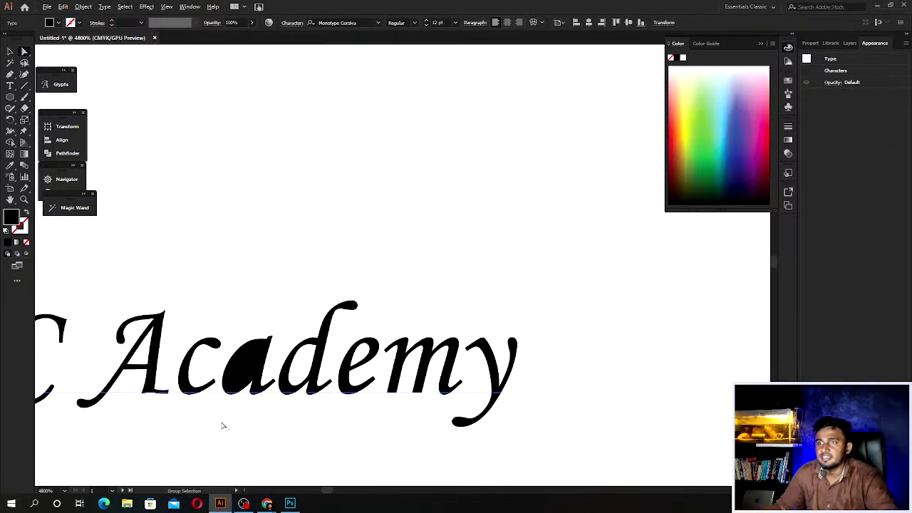
{"action": "scroll", "coordinate": [223, 424], "scroll_direction": "down", "scroll_amount": 1}
{"action": "scroll", "coordinate": [272, 396], "scroll_direction": "up", "scroll_amount": 1}
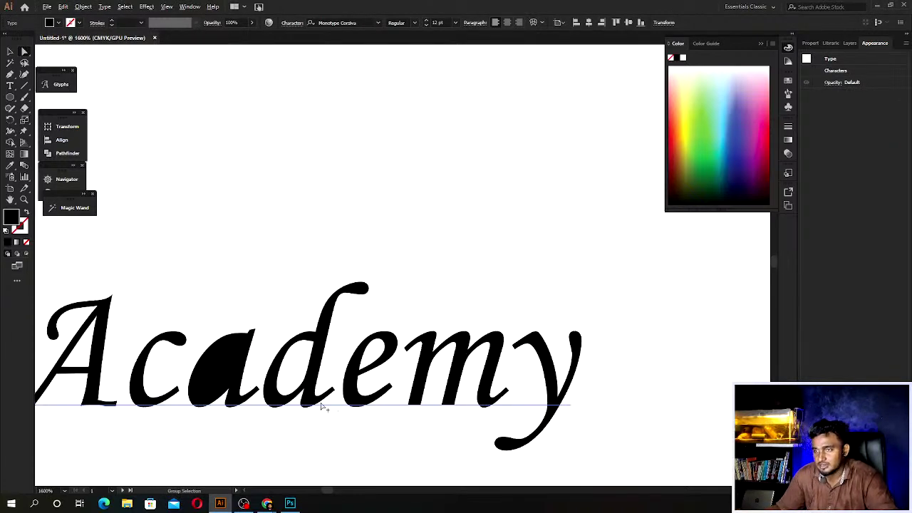
{"action": "scroll", "coordinate": [449, 418], "scroll_direction": "up", "scroll_amount": 1}
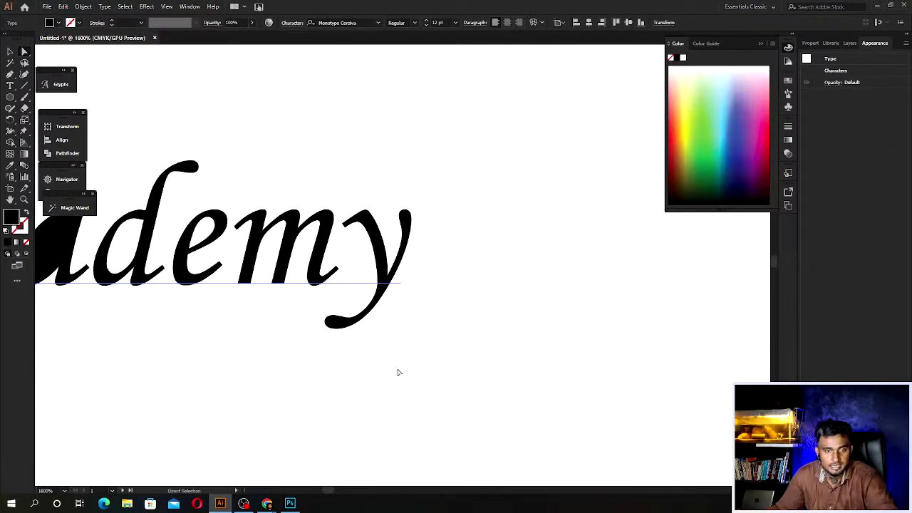
{"action": "scroll", "coordinate": [399, 373], "scroll_direction": "down", "scroll_amount": 4}
{"action": "scroll", "coordinate": [352, 301], "scroll_direction": "down", "scroll_amount": 2}
{"action": "left_click", "coordinate": [286, 260], "text": "alt"}
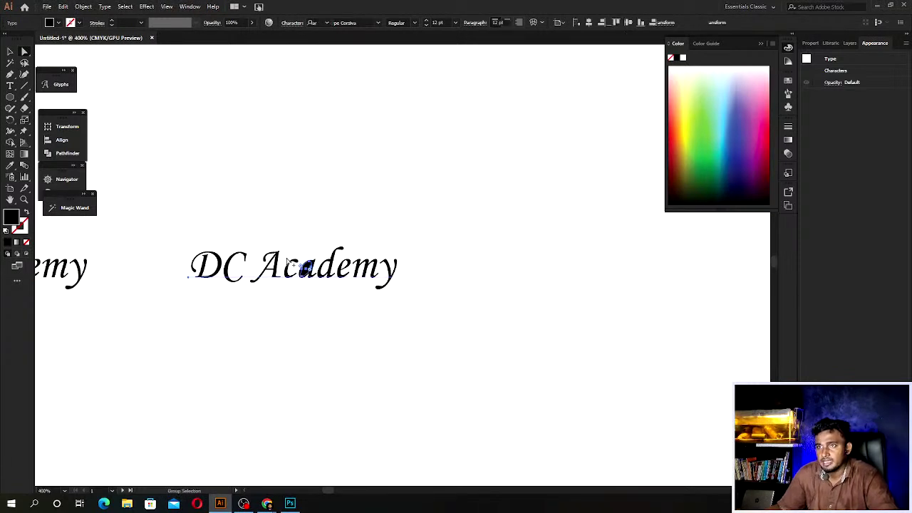
{"action": "left_click_drag", "start_coordinate": [369, 284], "coordinate": [370, 420]}
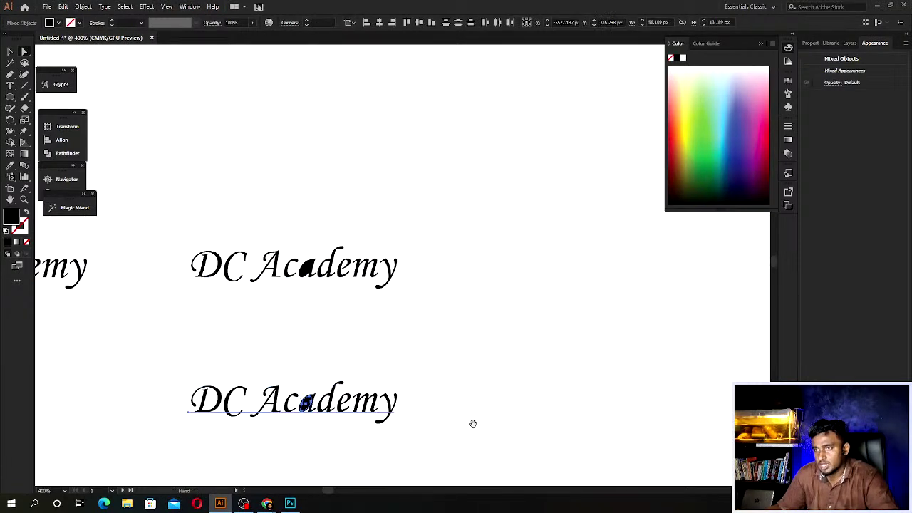
{"action": "left_click_drag", "start_coordinate": [472, 424], "coordinate": [428, 366]}
{"action": "left_click", "coordinate": [297, 342]}
Convert the lower DC Academy copy to outlines via Create Outlines.
{"action": "scroll", "coordinate": [298, 342], "scroll_direction": "up", "scroll_amount": 1}
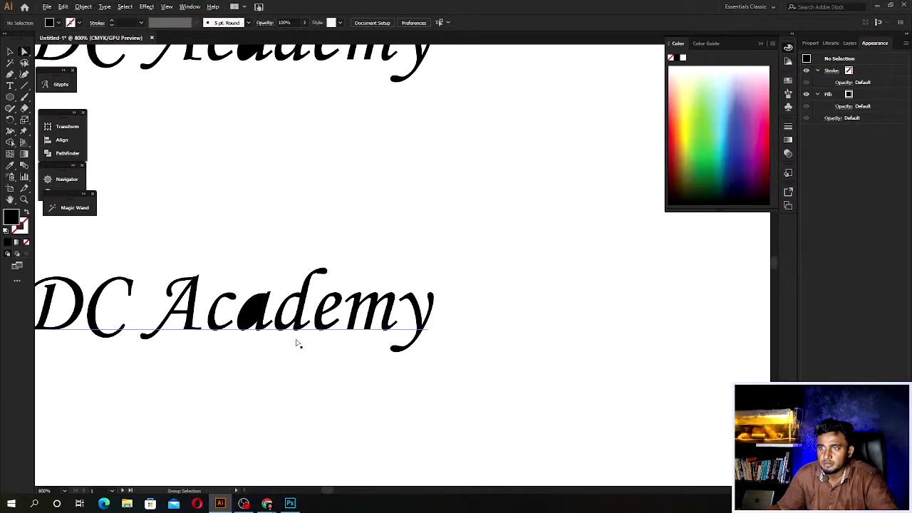
{"action": "right_click", "coordinate": [391, 319]}
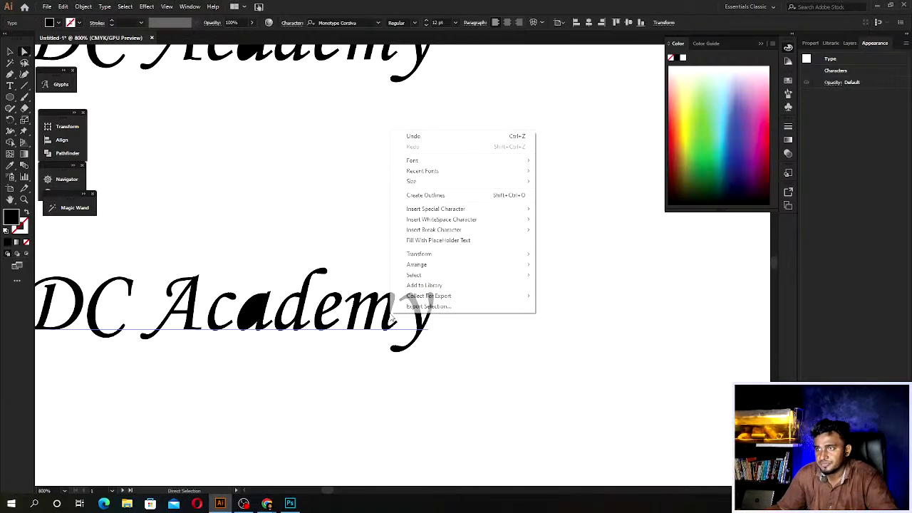
{"action": "left_click", "coordinate": [426, 195]}
{"action": "left_click", "coordinate": [446, 409]}
{"action": "scroll", "coordinate": [435, 416], "scroll_direction": "down", "scroll_amount": 2}
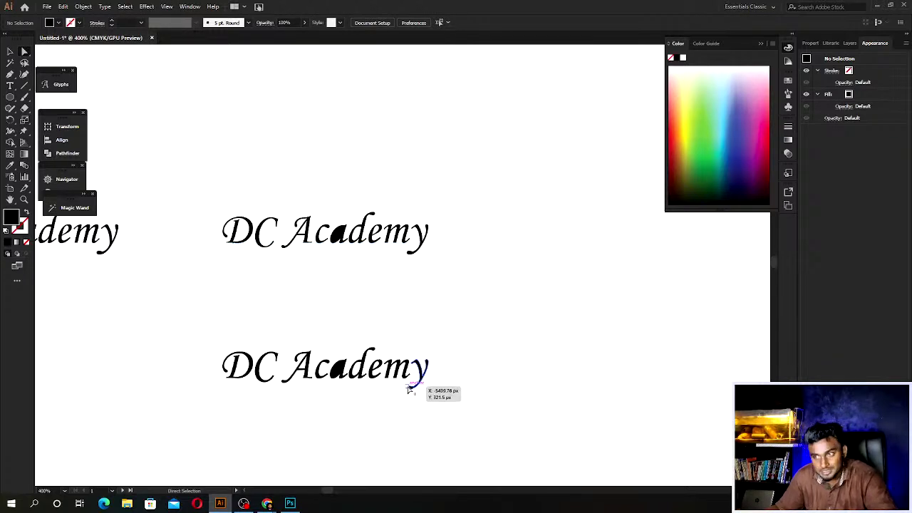
Select the 'y' outline and pull its tail anchor far to the left.
{"action": "scroll", "coordinate": [407, 384], "scroll_direction": "up", "scroll_amount": 1}
{"action": "scroll", "coordinate": [362, 432], "scroll_direction": "up", "scroll_amount": 1}
{"action": "left_click_drag", "start_coordinate": [363, 432], "coordinate": [492, 348]}
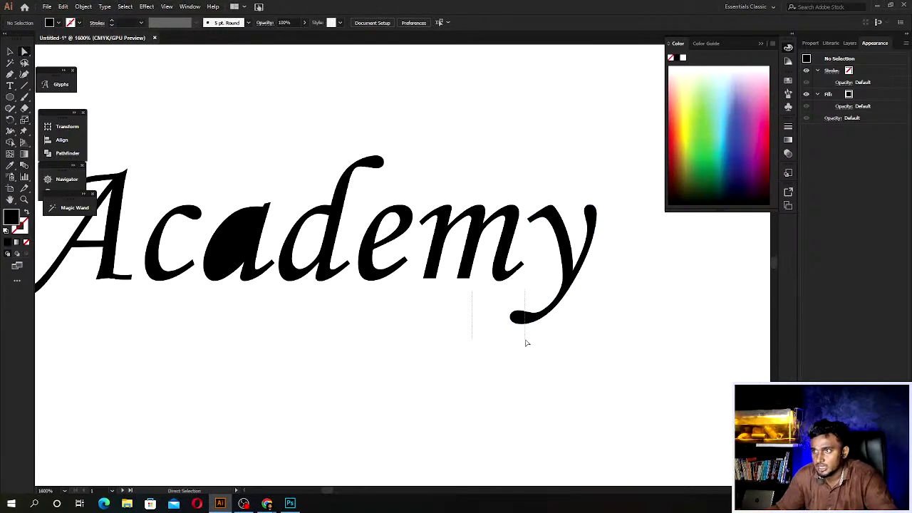
{"action": "left_click", "coordinate": [520, 322]}
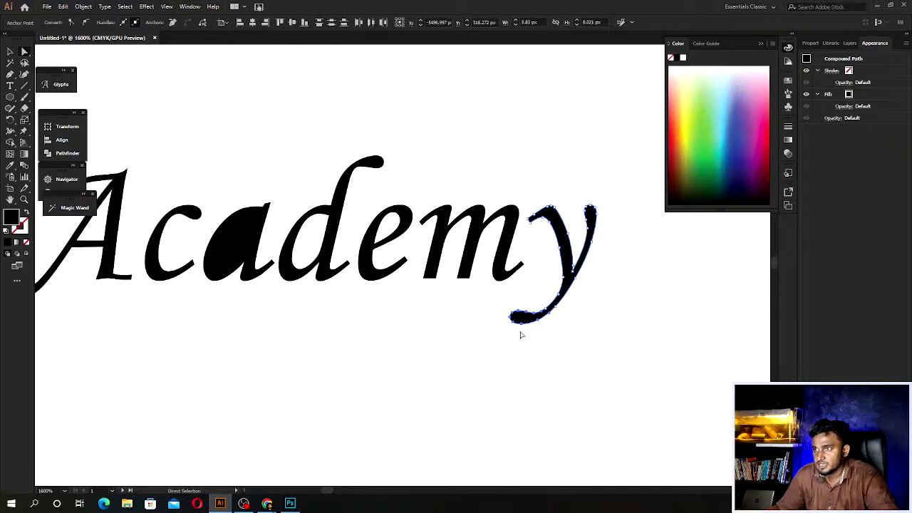
{"action": "left_click_drag", "start_coordinate": [519, 321], "coordinate": [410, 333]}
{"action": "scroll", "coordinate": [537, 326], "scroll_direction": "up", "scroll_amount": 2}
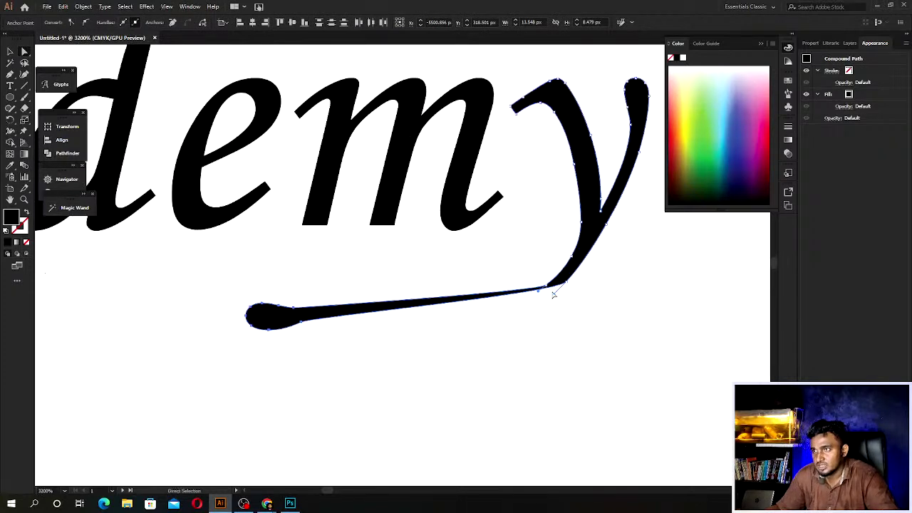
Adjust the tail's direction handles into a curved swash, undoing and retrying as needed.
{"action": "left_click_drag", "start_coordinate": [556, 295], "coordinate": [491, 345]}
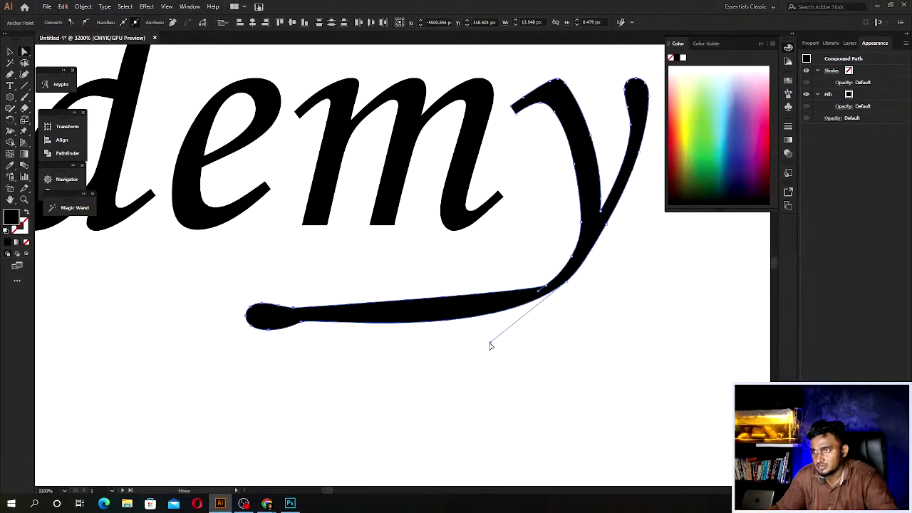
{"action": "left_click_drag", "start_coordinate": [546, 288], "coordinate": [458, 288]}
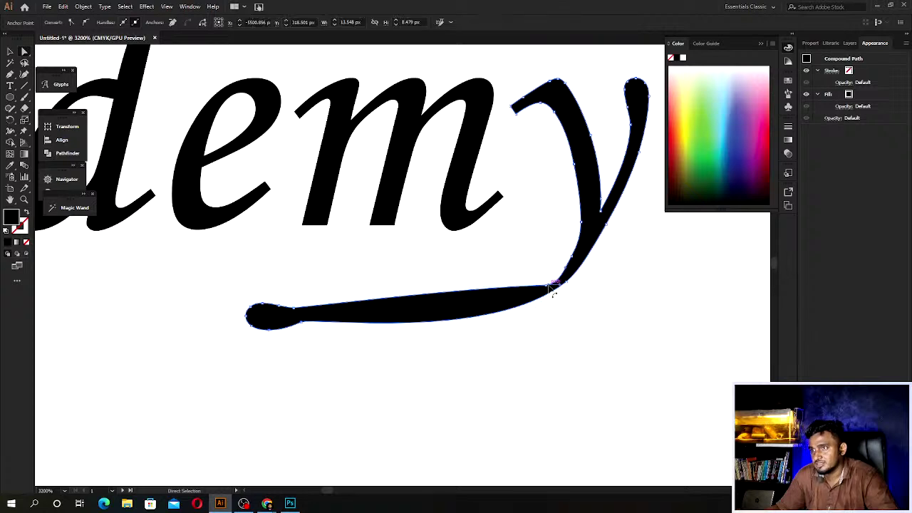
{"action": "left_click_drag", "start_coordinate": [548, 288], "coordinate": [558, 283]}
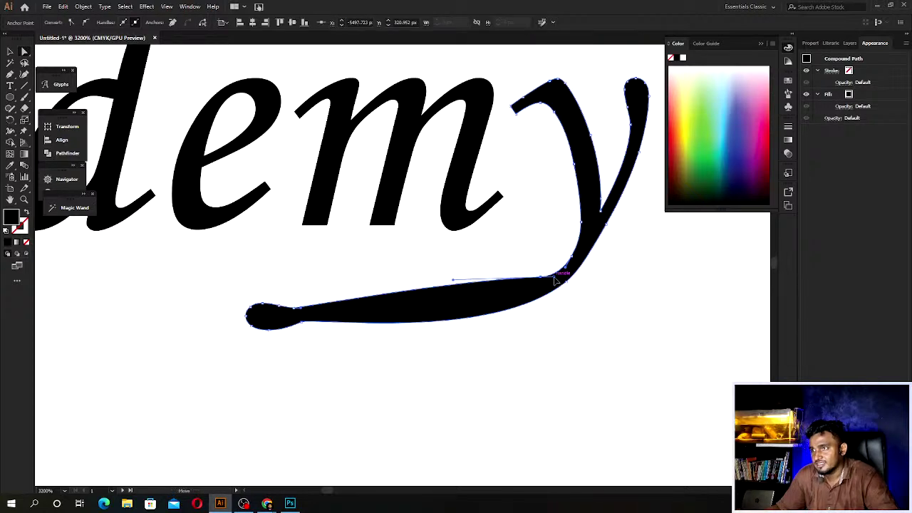
{"action": "key", "text": "ctrl+z"}
{"action": "key", "text": "ctrl+z"}
{"action": "key", "text": "ctrl+z"}
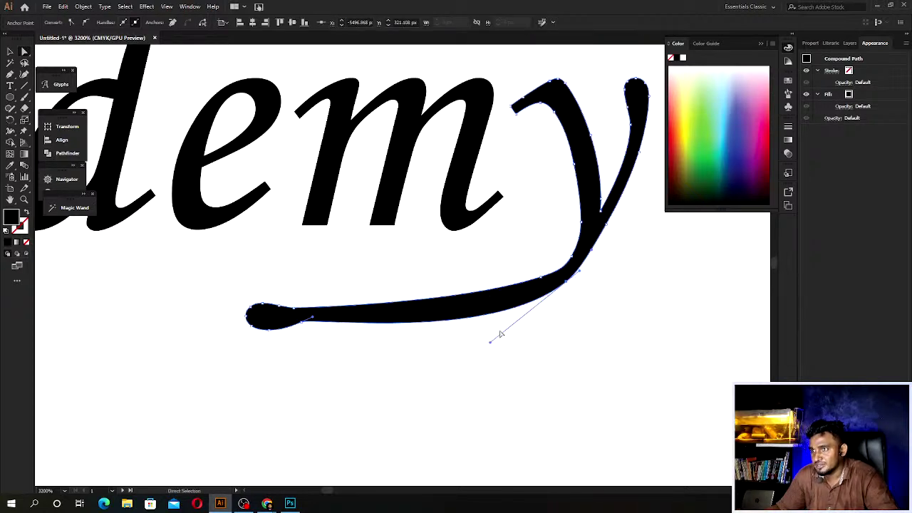
{"action": "left_click", "coordinate": [486, 353]}
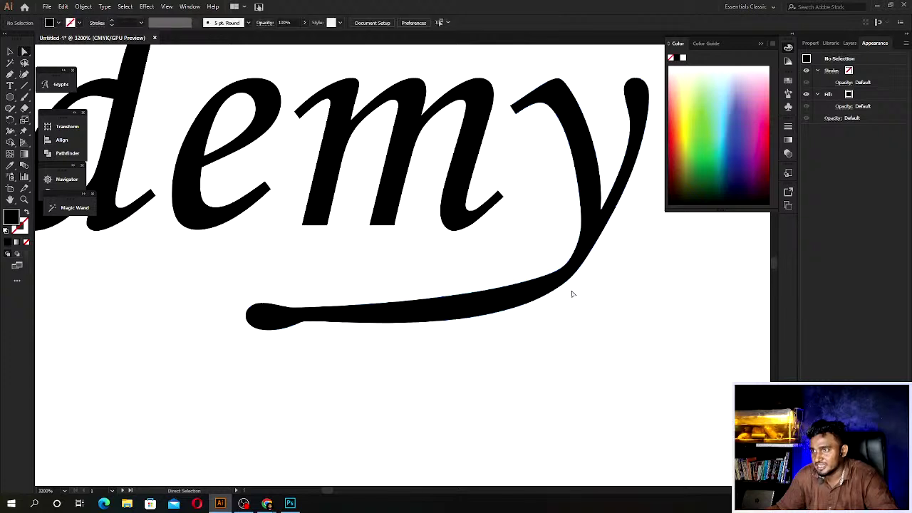
{"action": "left_click", "coordinate": [567, 284]}
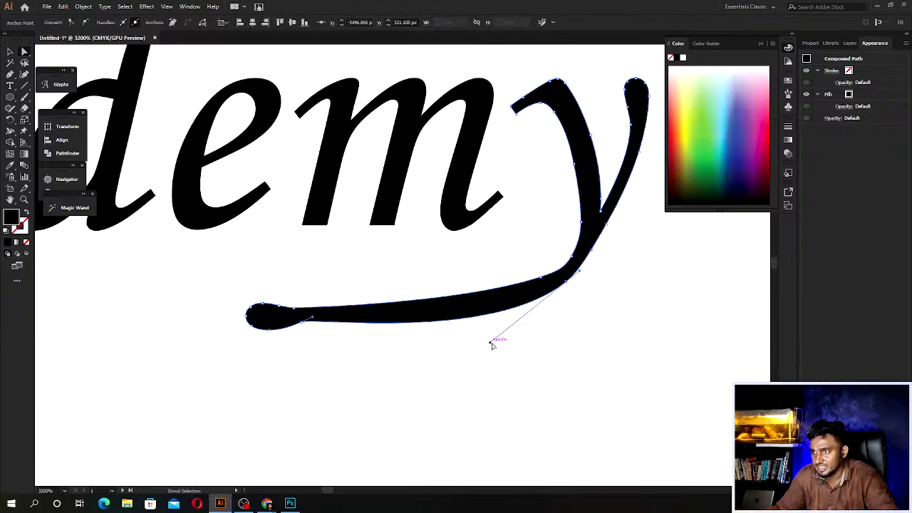
{"action": "left_click_drag", "start_coordinate": [491, 345], "coordinate": [499, 320]}
{"action": "left_click", "coordinate": [470, 350]}
{"action": "scroll", "coordinate": [472, 353], "scroll_direction": "down", "scroll_amount": 3}
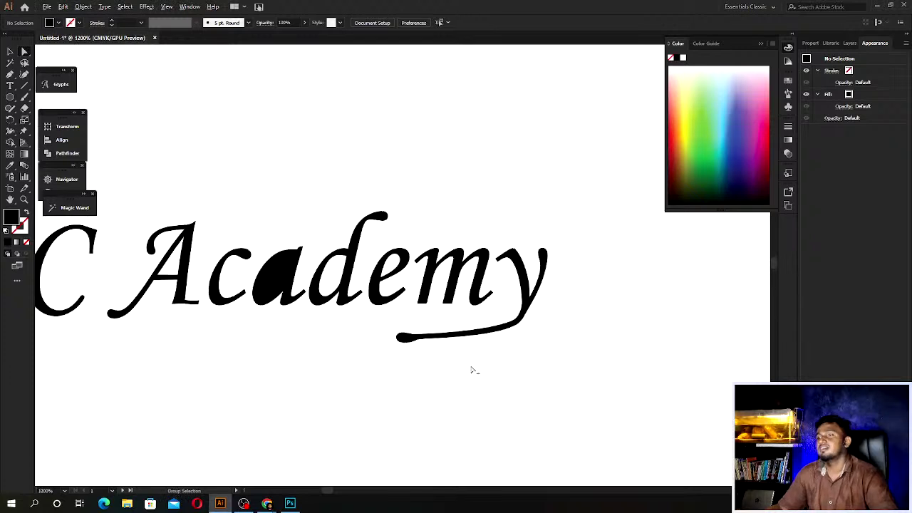
{"action": "scroll", "coordinate": [472, 370], "scroll_direction": "down", "scroll_amount": 1}
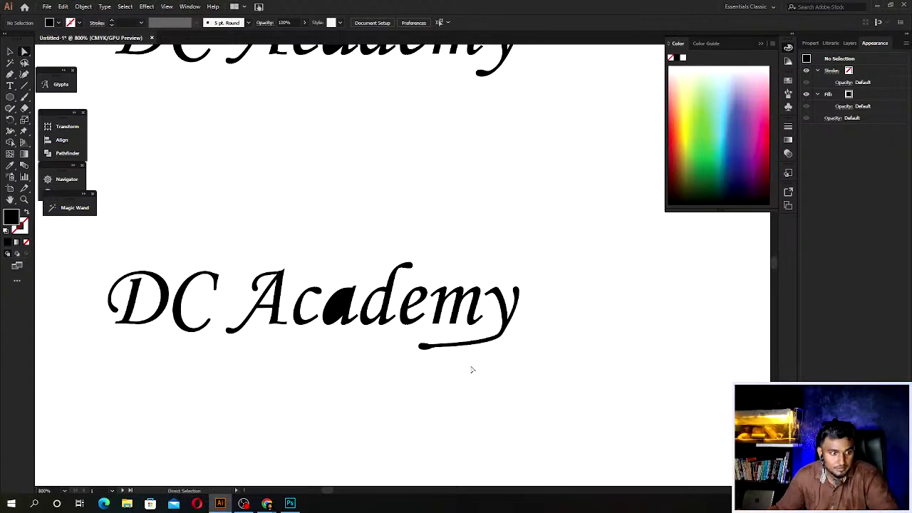
Marquee-select the lower DC Academy copy with the Selection tool and delete it.
{"action": "scroll", "coordinate": [471, 372], "scroll_direction": "down", "scroll_amount": 2}
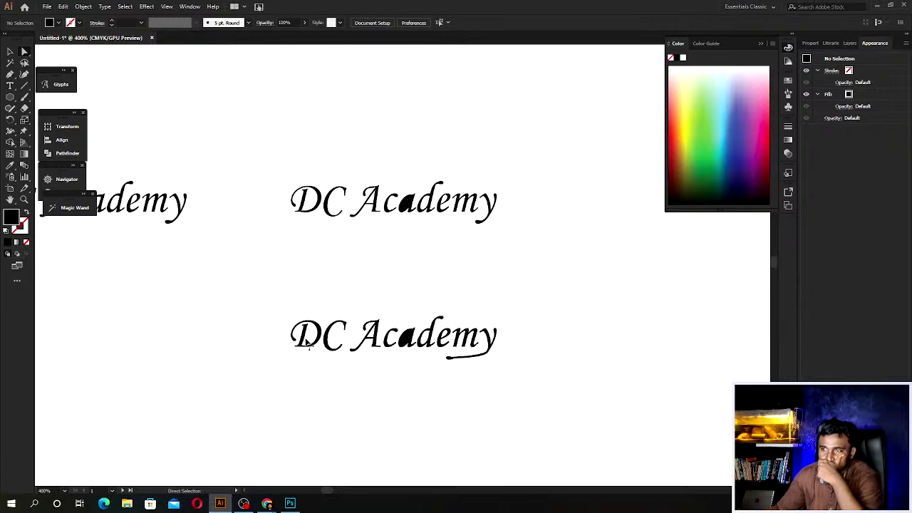
{"action": "left_click", "coordinate": [10, 86]}
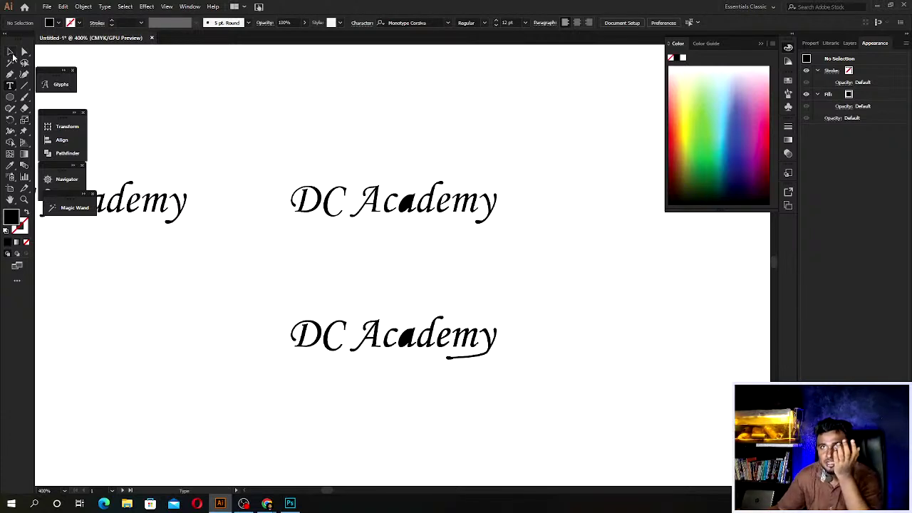
{"action": "left_click", "coordinate": [10, 53]}
{"action": "left_click_drag", "start_coordinate": [259, 308], "coordinate": [555, 409]}
{"action": "key", "text": "Delete"}
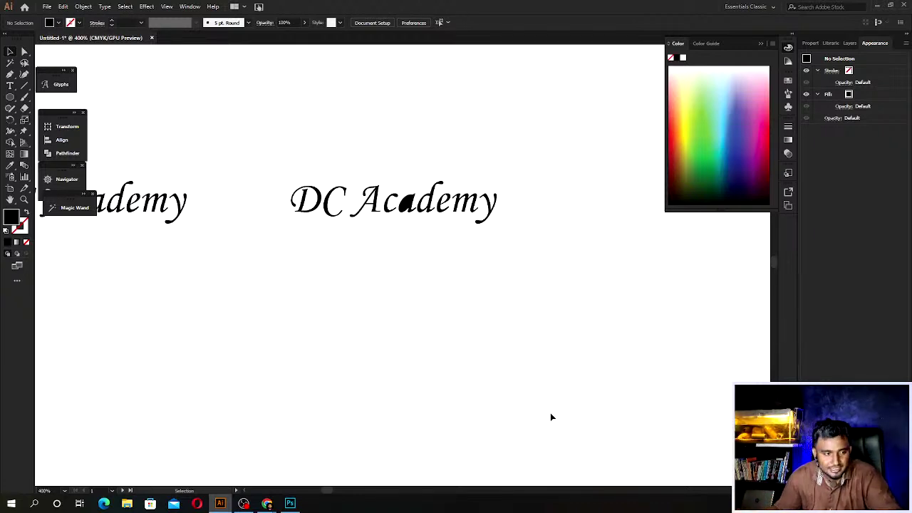
{"action": "scroll", "coordinate": [551, 417], "scroll_direction": "down", "scroll_amount": 3}
{"action": "key", "text": "ctrl+a"}
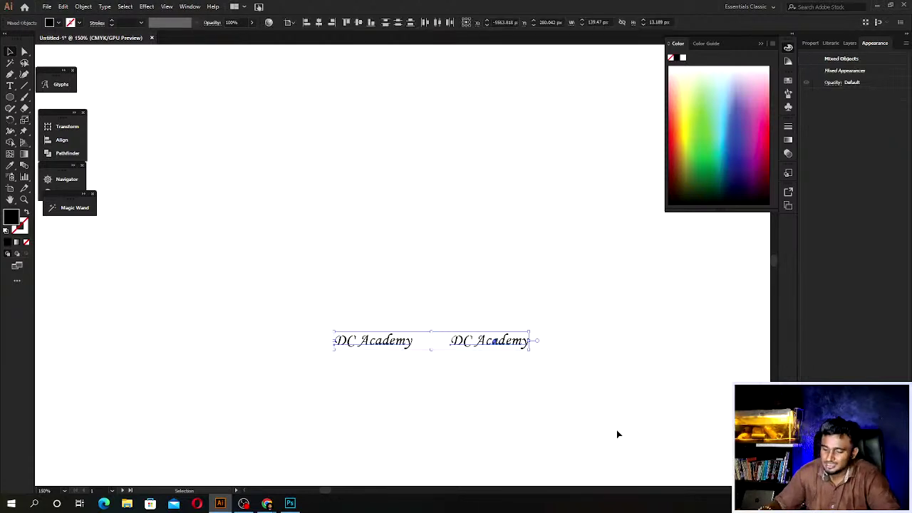
Delete all remaining DC Academy text, then Alt+Tab to Photoshop's Untitled-1.
{"action": "key", "text": "Delete"}
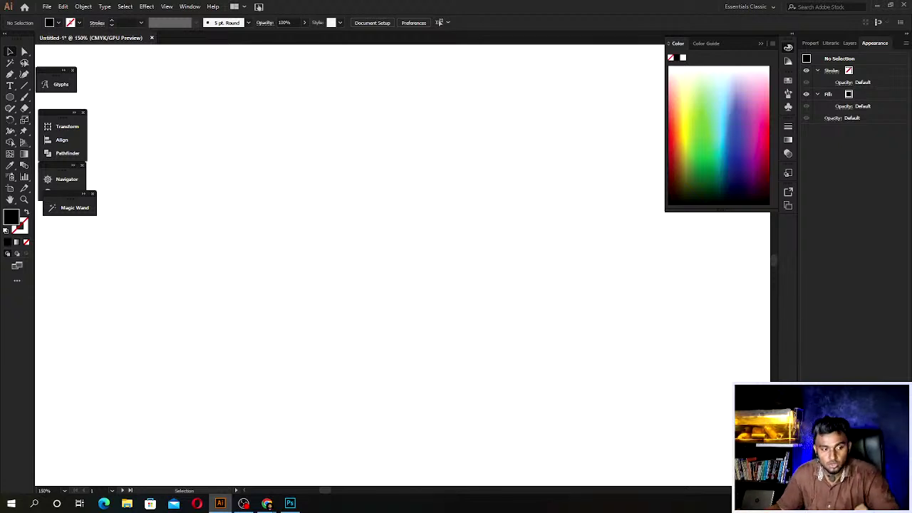
{"action": "key", "text": "alt+Tab"}
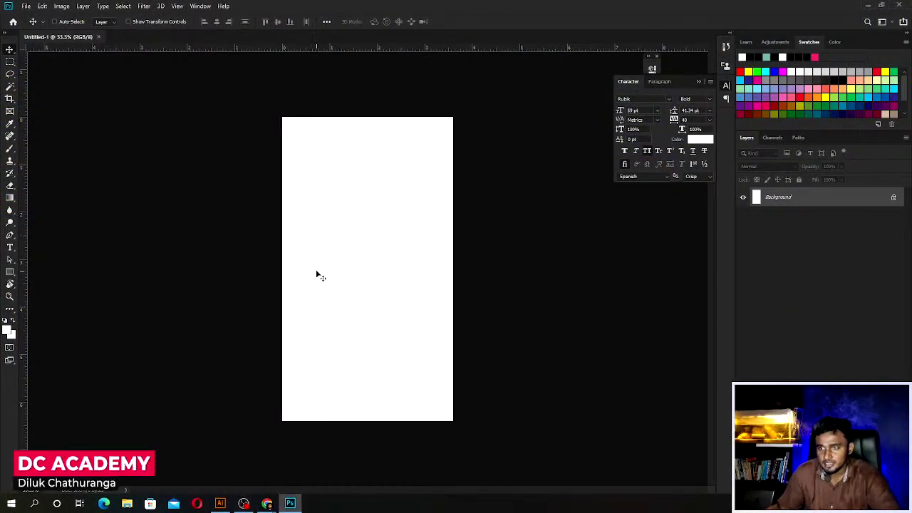
Pick the Brush, add a new empty layer and set the paint colour to black.
{"action": "key", "text": "b"}
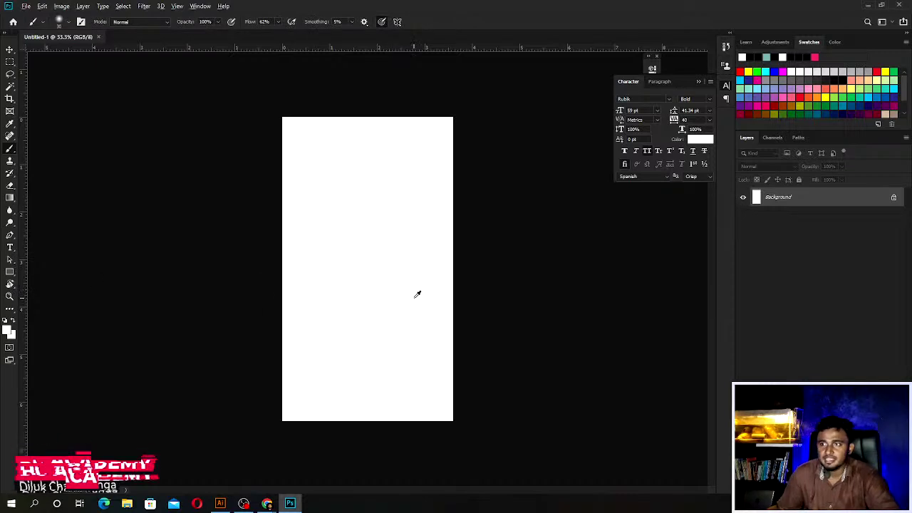
{"action": "scroll", "coordinate": [417, 295], "scroll_direction": "up", "scroll_amount": 3}
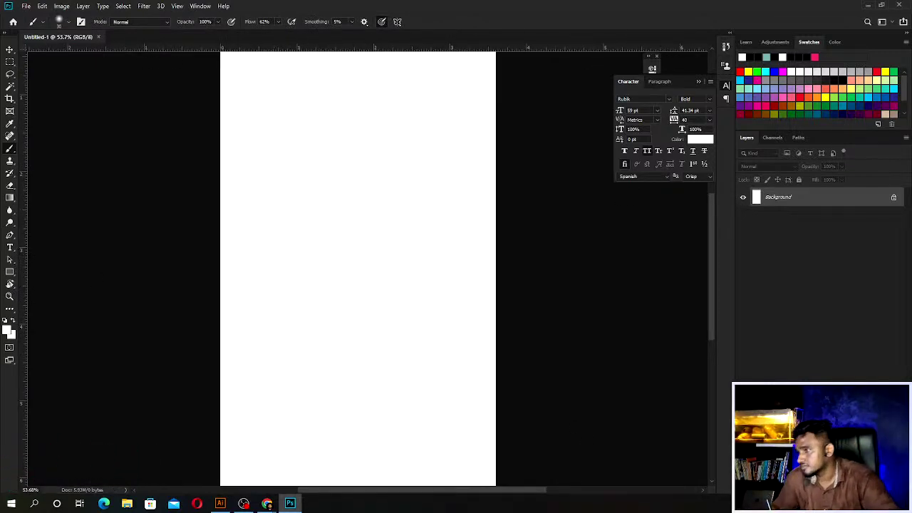
{"action": "key", "text": "ctrl+shift+alt+n"}
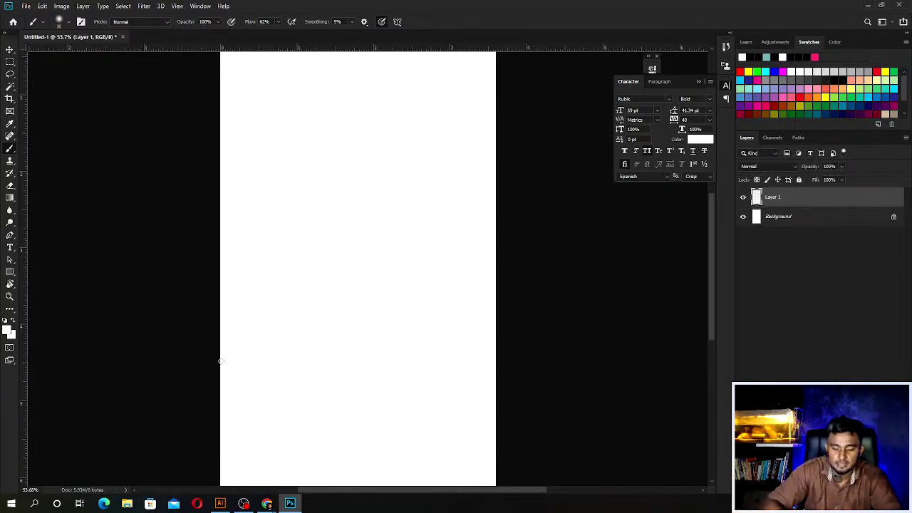
{"action": "key", "text": "d"}
{"action": "mouse_move", "coordinate": [288, 271]}
{"action": "left_mouse_down"}
{"action": "mouse_move", "coordinate": [299, 348]}
{"action": "mouse_move", "coordinate": [436, 258]}
{"action": "mouse_move", "coordinate": [474, 385]}
{"action": "left_mouse_up"}
{"action": "key", "text": "ctrl+z"}
Paint the black hooked-arch curve on Layer 1, undoing stray strokes.
{"action": "left_click_drag", "start_coordinate": [321, 178], "coordinate": [253, 384]}
{"action": "left_click_drag", "start_coordinate": [277, 337], "coordinate": [365, 298]}
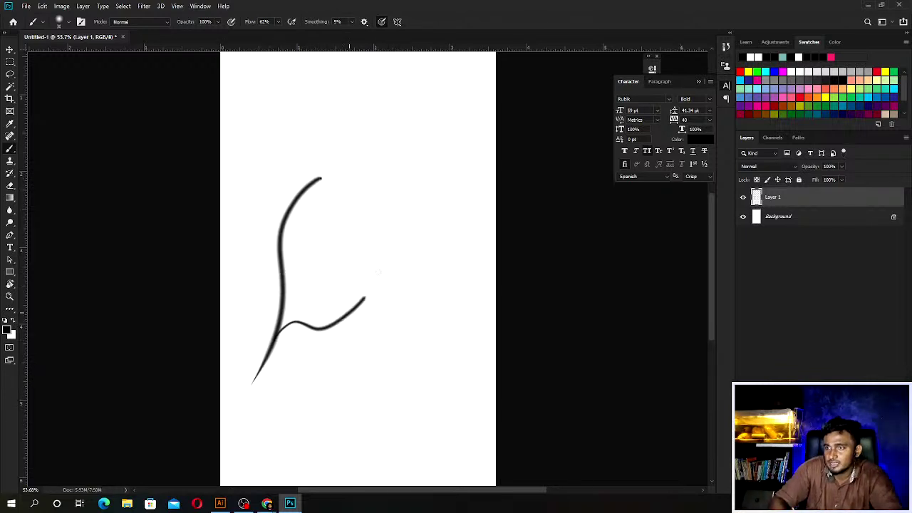
{"action": "key", "text": "ctrl+z"}
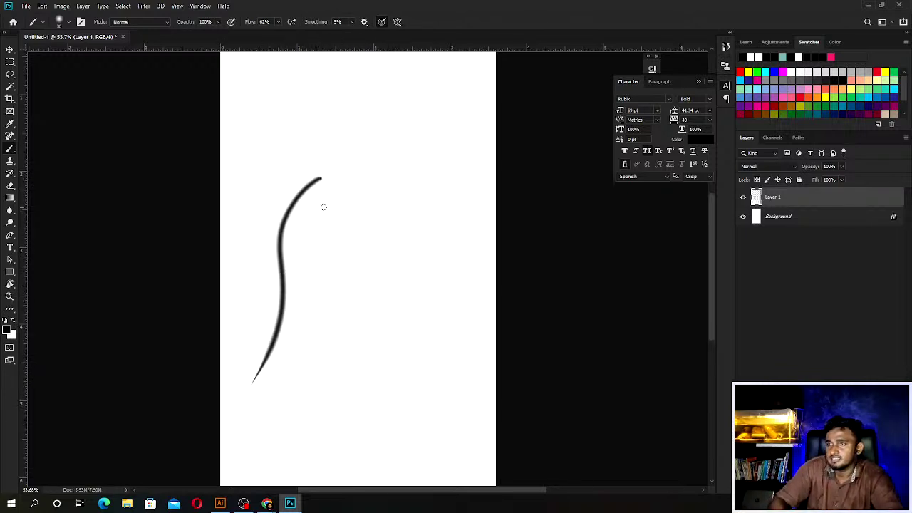
{"action": "left_click_drag", "start_coordinate": [321, 179], "coordinate": [370, 278]}
{"action": "mouse_move", "coordinate": [324, 235]}
{"action": "left_mouse_down"}
{"action": "mouse_move", "coordinate": [302, 291]}
{"action": "mouse_move", "coordinate": [288, 412]}
{"action": "left_mouse_up"}
{"action": "key", "text": "ctrl+z"}
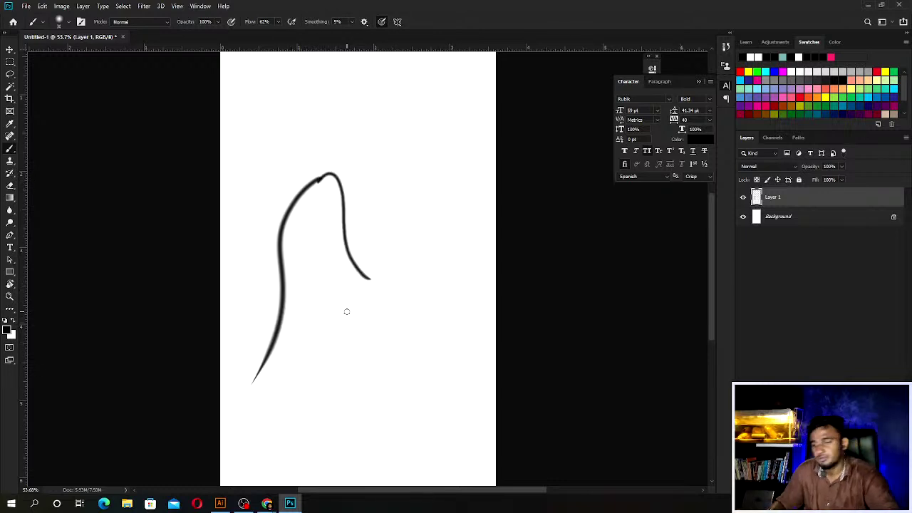
{"action": "key", "text": "v"}
{"action": "scroll", "coordinate": [477, 211], "scroll_direction": "right", "scroll_amount": 2}
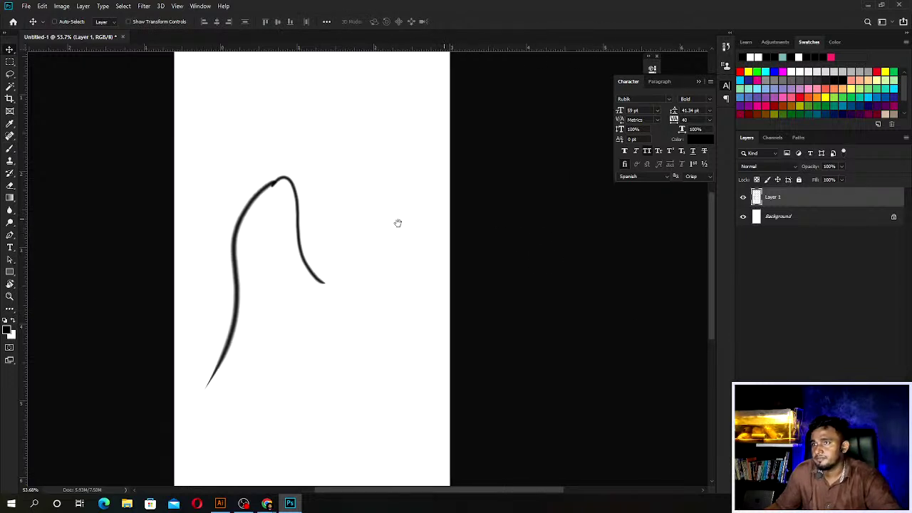
Move the stroke into place, try a ~350% enlargement, then undo it.
{"action": "left_click_drag", "start_coordinate": [305, 231], "coordinate": [354, 246]}
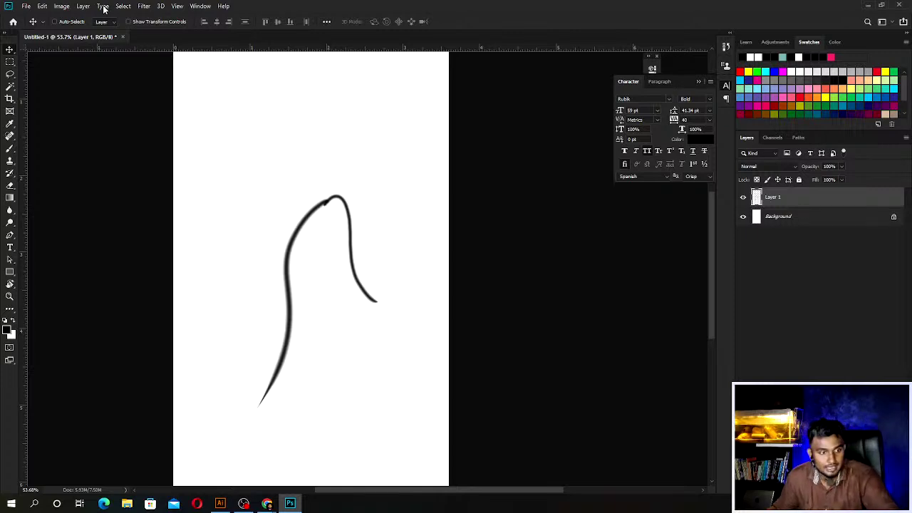
{"action": "left_click_drag", "start_coordinate": [284, 251], "coordinate": [275, 239]}
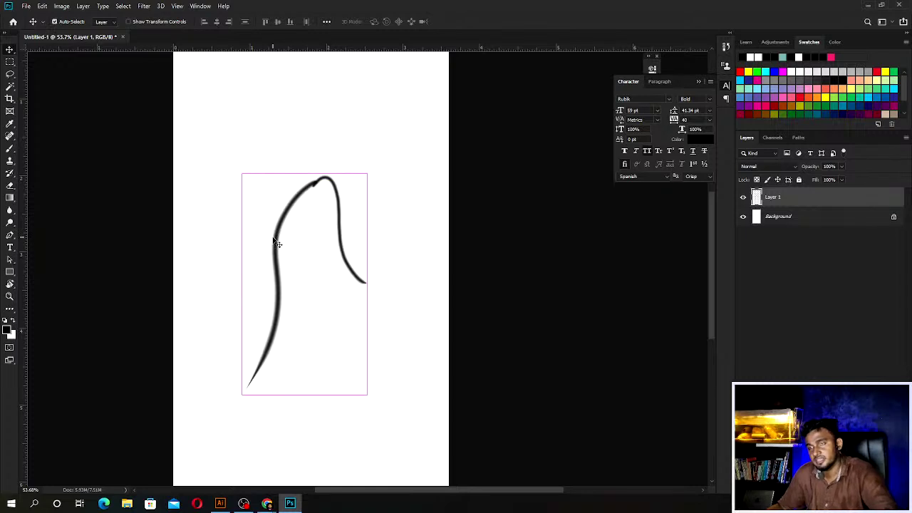
{"action": "key", "text": "ctrl+t"}
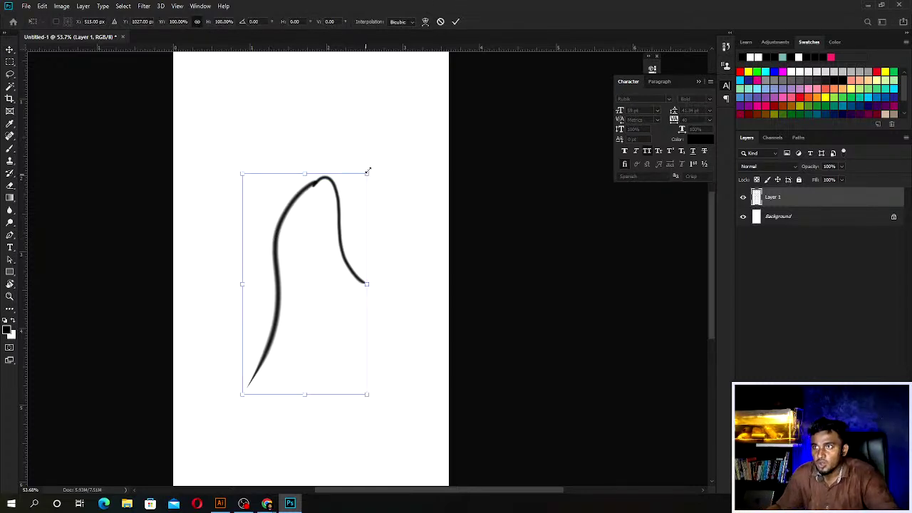
{"action": "left_click_drag", "start_coordinate": [368, 172], "coordinate": [471, 49]}
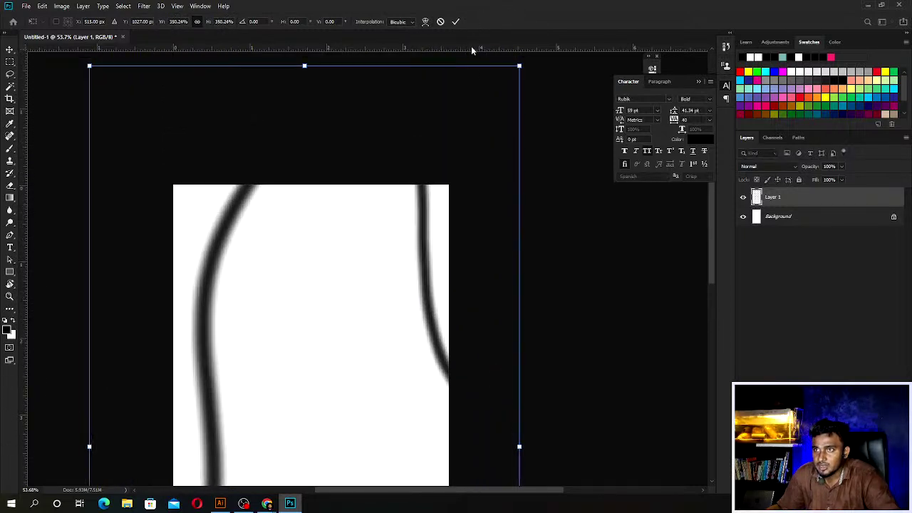
{"action": "key", "text": "Return"}
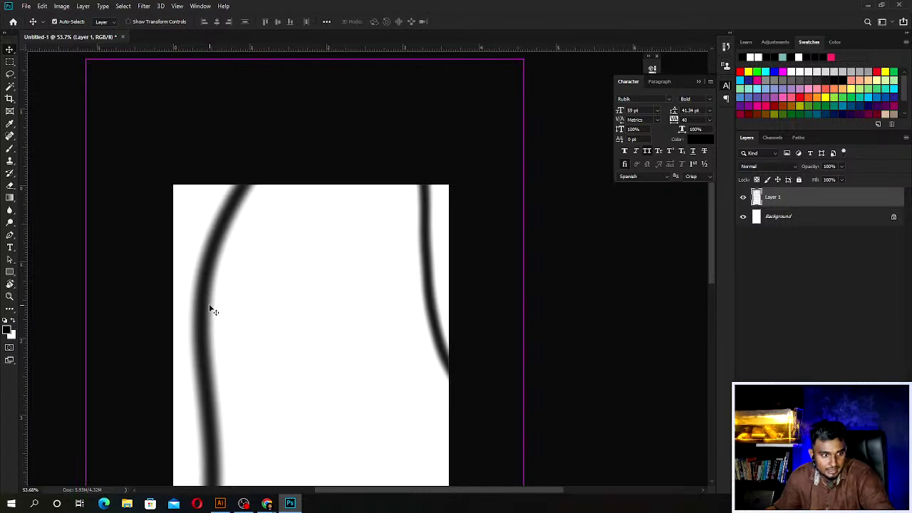
{"action": "key", "text": "ctrl+z"}
{"action": "scroll", "coordinate": [285, 335], "scroll_direction": "down", "scroll_amount": 1}
{"action": "left_click_drag", "start_coordinate": [325, 397], "coordinate": [259, 301]}
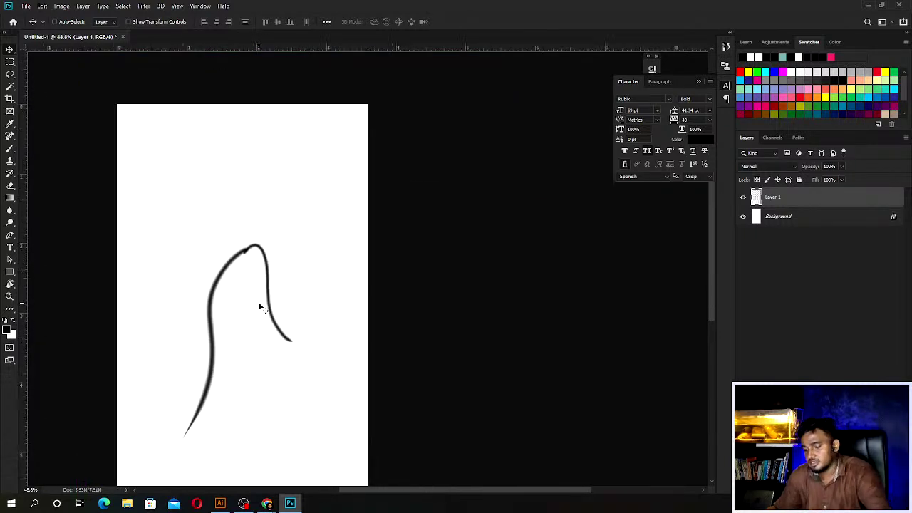
Delete the hooked-arch layer and try a thick brush stroke, then undo it.
{"action": "key", "text": "Delete"}
{"action": "key", "text": "b"}
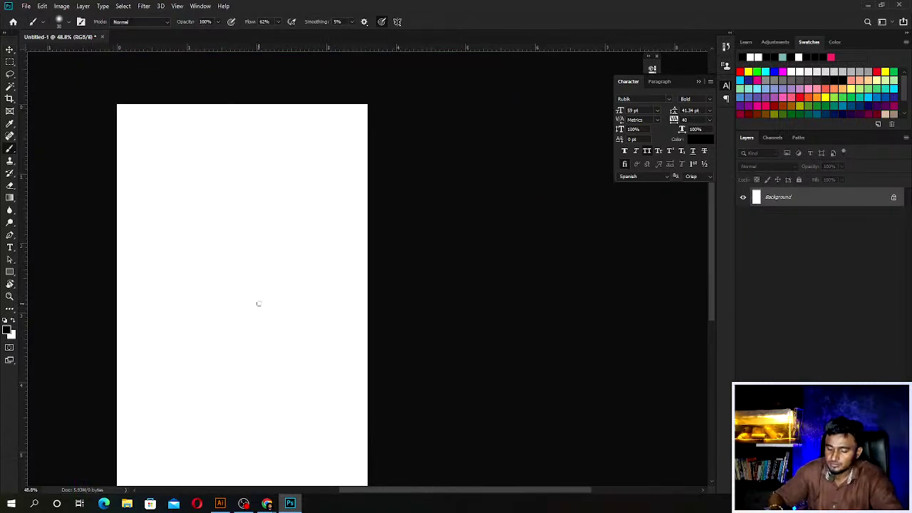
{"action": "right_click", "coordinate": [280, 348], "text": "alt"}
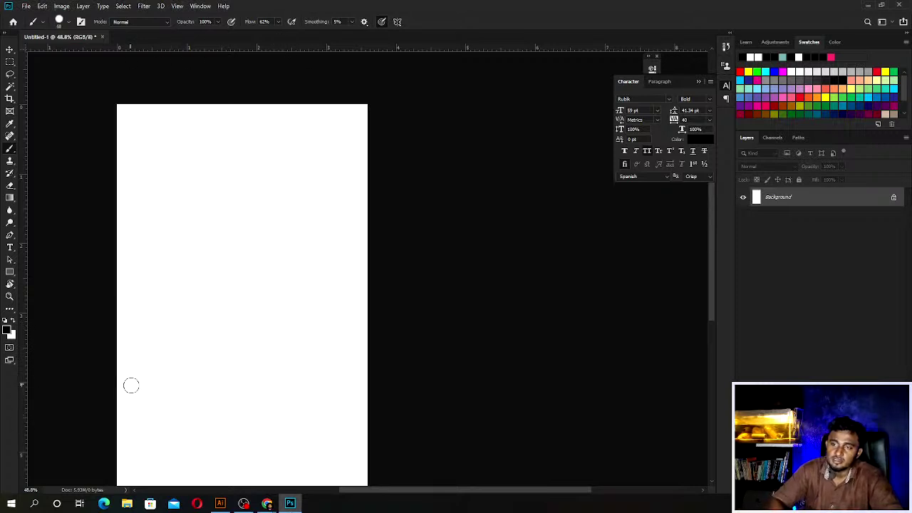
{"action": "left_click_drag", "start_coordinate": [130, 384], "coordinate": [415, 285]}
{"action": "key", "text": "v"}
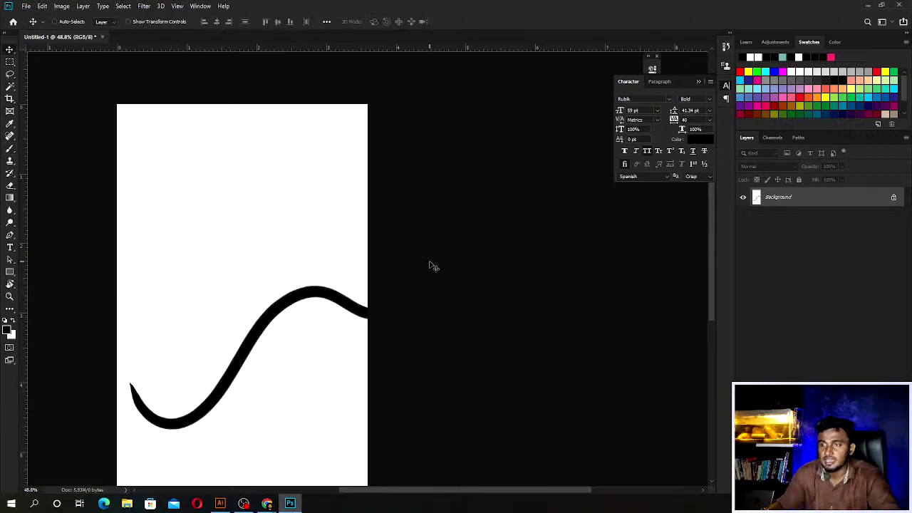
{"action": "key", "text": "ctrl+z"}
Add a new layer and draw a thin wavy black stroke on Layer 1 with a smaller brush.
{"action": "key", "text": "ctrl+shift+alt+n"}
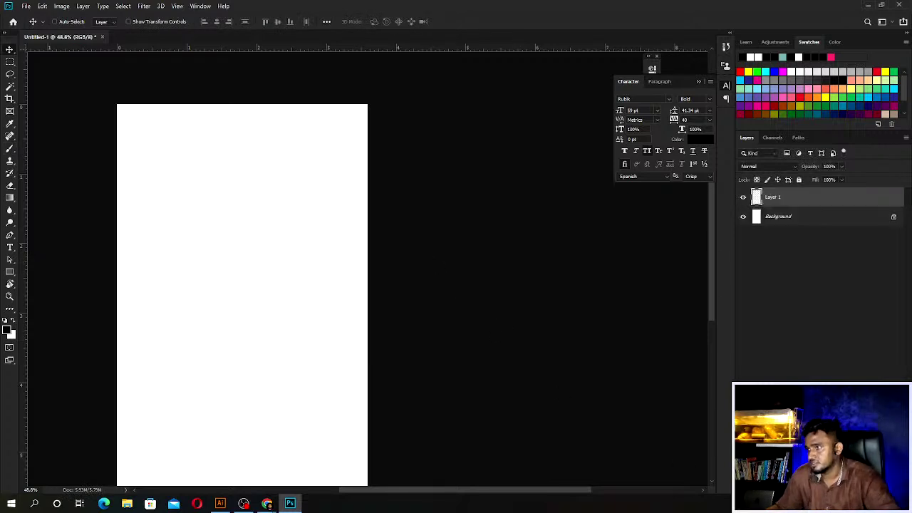
{"action": "left_click", "coordinate": [178, 303]}
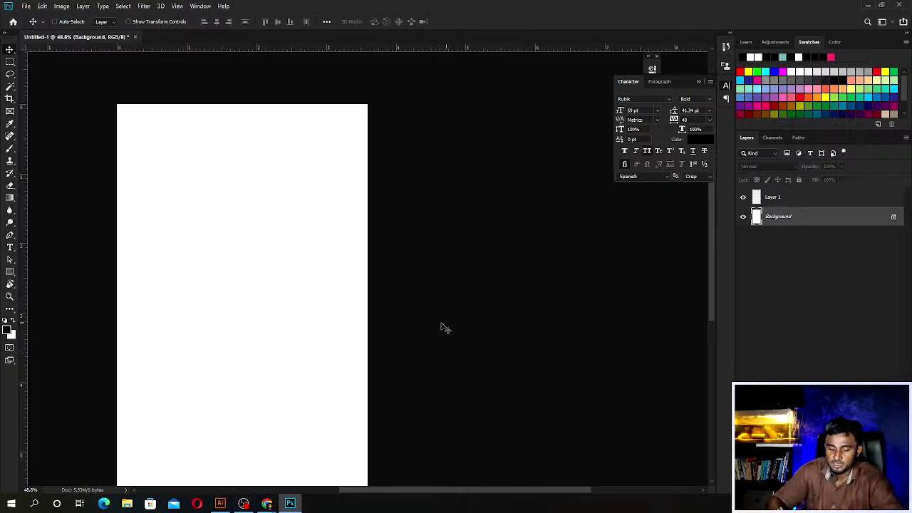
{"action": "key", "text": "b"}
{"action": "right_click", "coordinate": [222, 286], "text": "alt"}
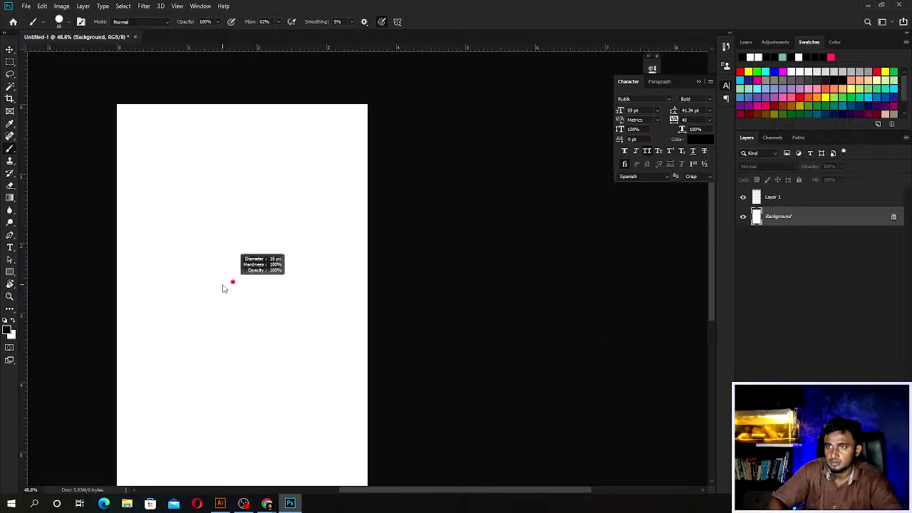
{"action": "mouse_move", "coordinate": [138, 379]}
{"action": "left_mouse_down"}
{"action": "mouse_move", "coordinate": [205, 397]}
{"action": "mouse_move", "coordinate": [335, 349]}
{"action": "left_mouse_up"}
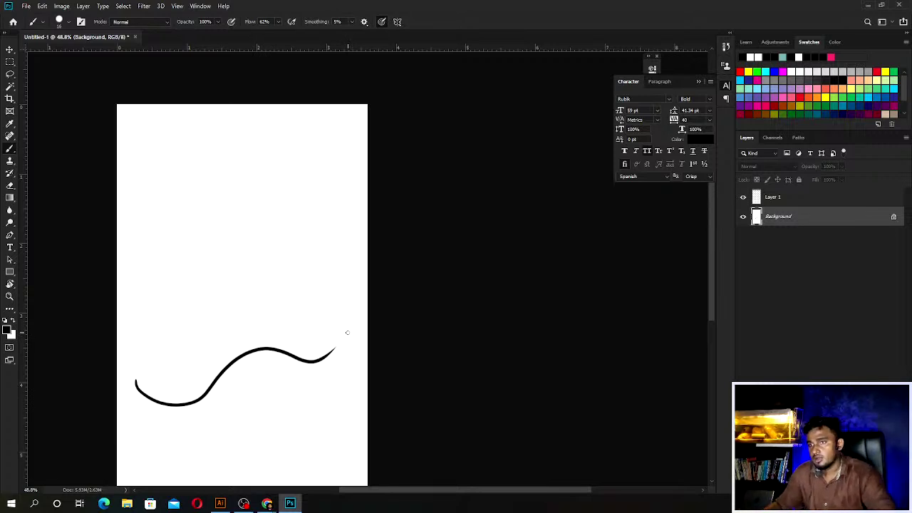
{"action": "key", "text": "ctrl+z"}
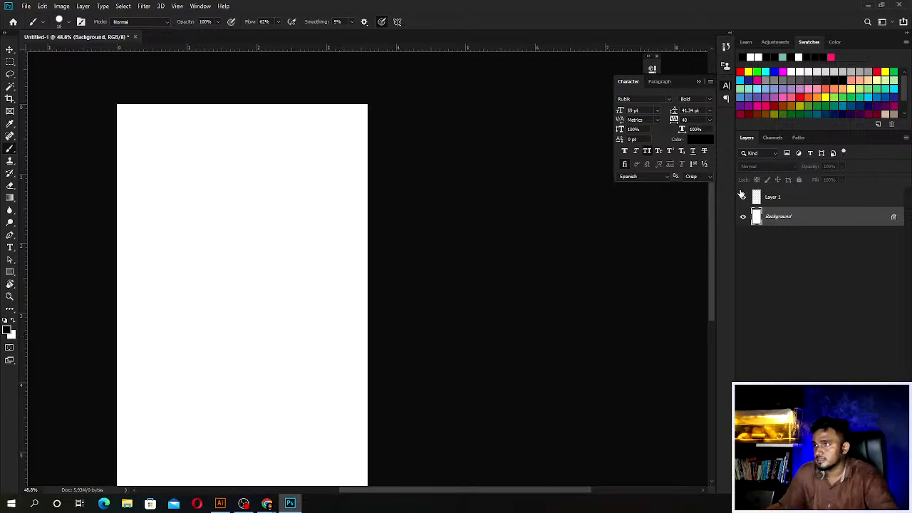
{"action": "left_click", "coordinate": [787, 201]}
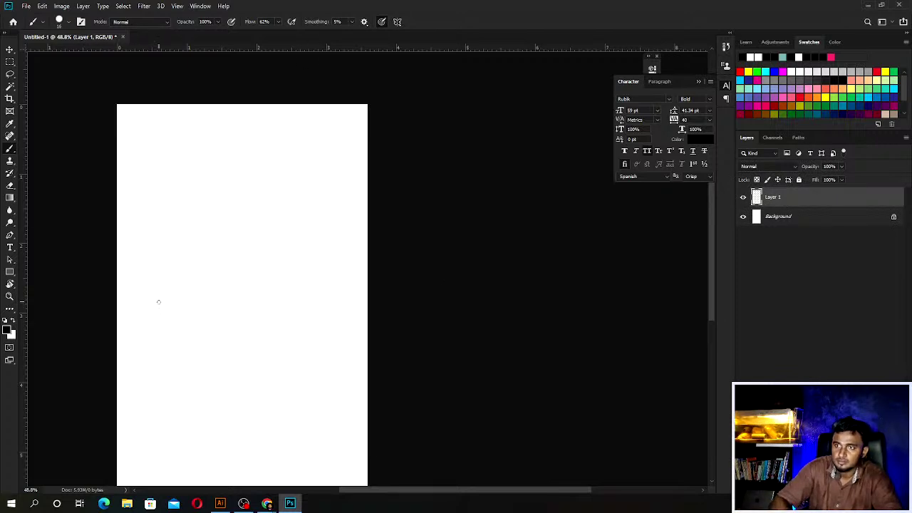
{"action": "left_click_drag", "start_coordinate": [157, 306], "coordinate": [298, 330]}
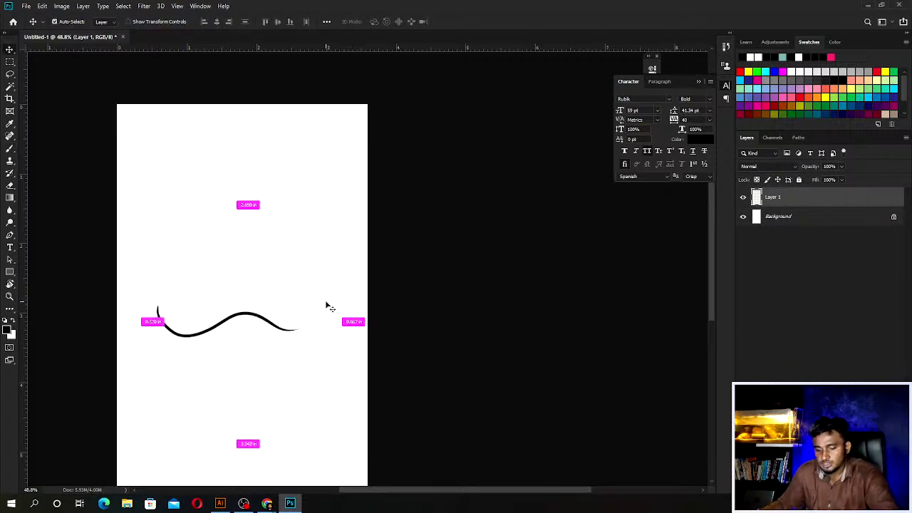
Enlarge the wavy stroke on Layer 1 with Free Transform and commit it.
{"action": "key", "text": "ctrl+t"}
{"action": "key", "text": "ctrl+minus"}
{"action": "key", "text": "ctrl+minus"}
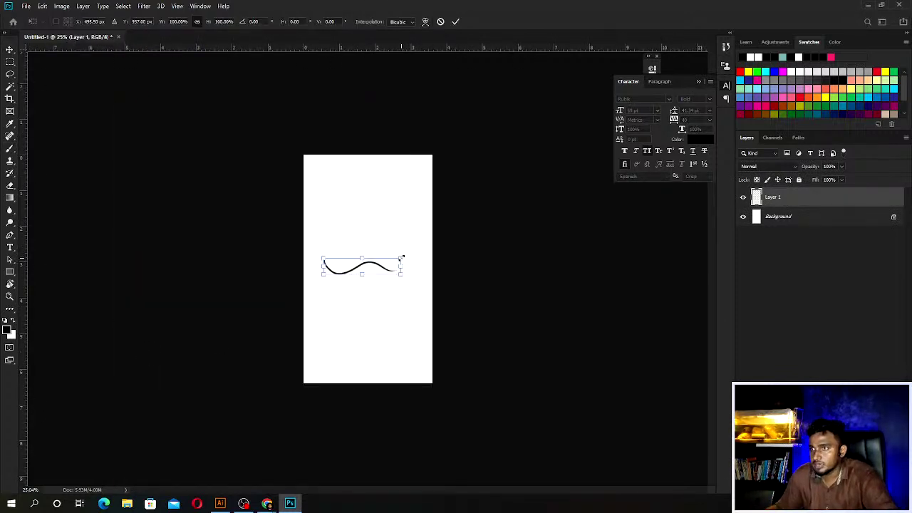
{"action": "mouse_move", "coordinate": [403, 253]}
{"action": "left_mouse_down"}
{"action": "mouse_move", "coordinate": [504, 164]}
{"action": "mouse_move", "coordinate": [732, 23]}
{"action": "mouse_move", "coordinate": [537, 179]}
{"action": "left_mouse_up"}
{"action": "scroll", "coordinate": [134, 347], "scroll_direction": "down", "scroll_amount": 3}
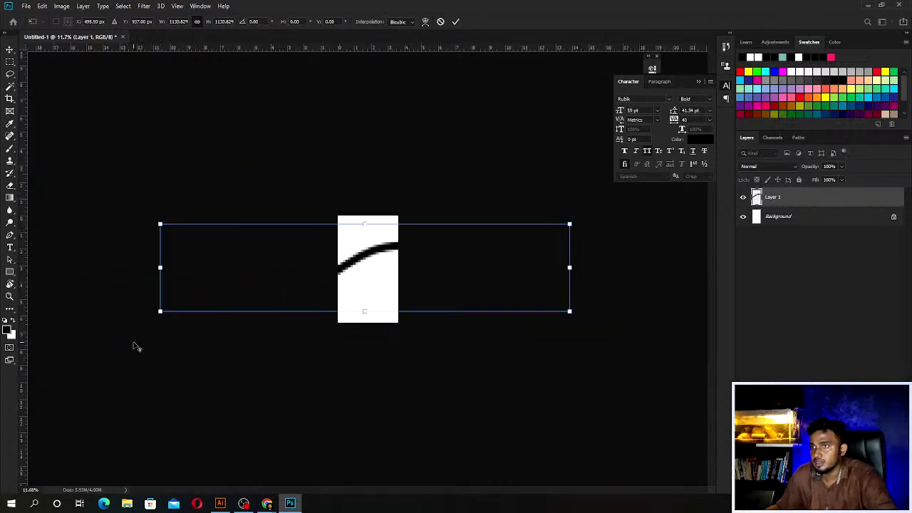
{"action": "left_click_drag", "start_coordinate": [552, 230], "coordinate": [613, 169]}
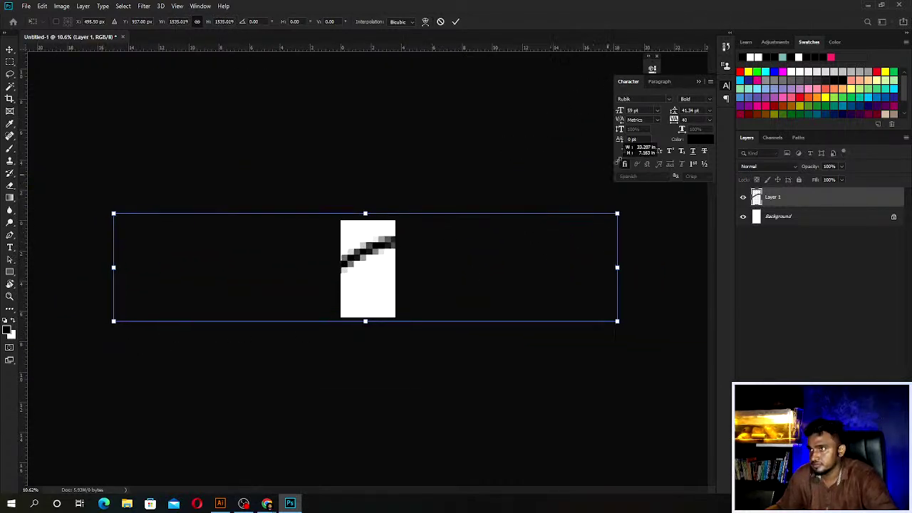
{"action": "key", "text": "Return"}
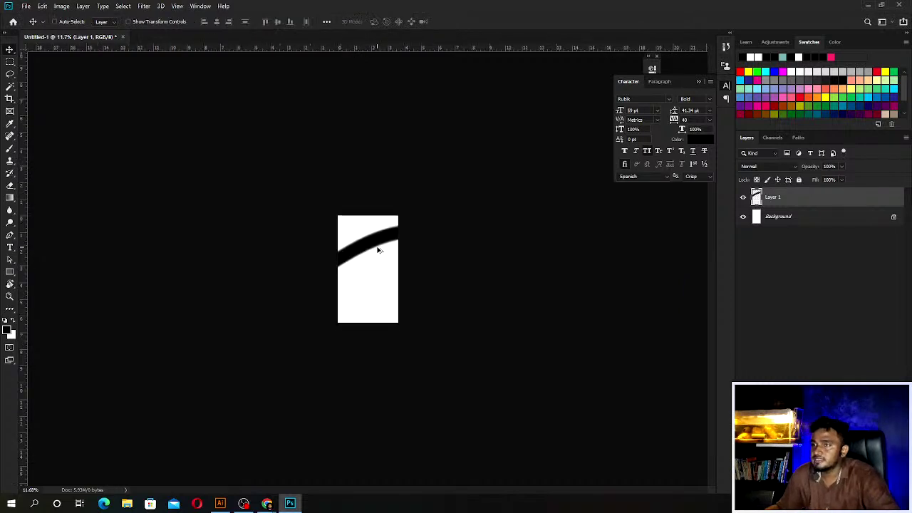
Select the whole canvas and delete the stroke from Layer 1.
{"action": "scroll", "coordinate": [378, 249], "scroll_direction": "up", "scroll_amount": 2}
{"action": "scroll", "coordinate": [348, 235], "scroll_direction": "up", "scroll_amount": 3}
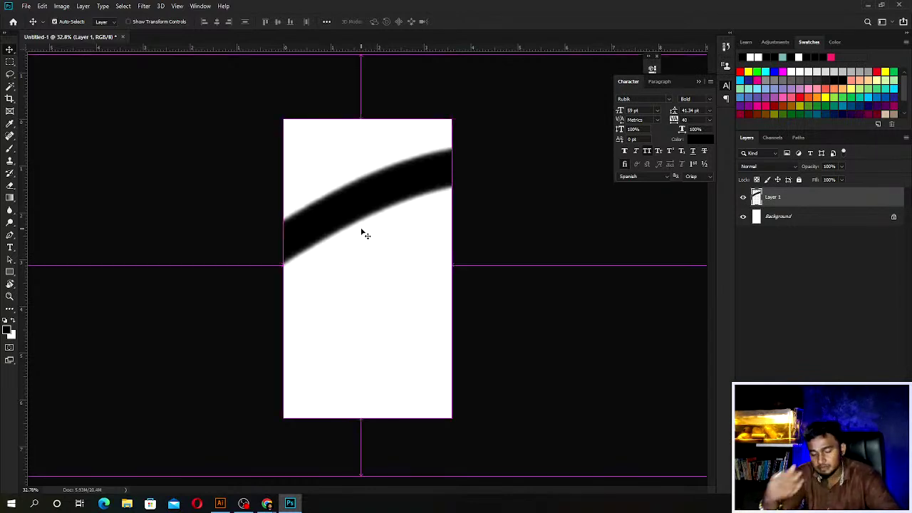
{"action": "key", "text": "ctrl+a"}
{"action": "key", "text": "Delete"}
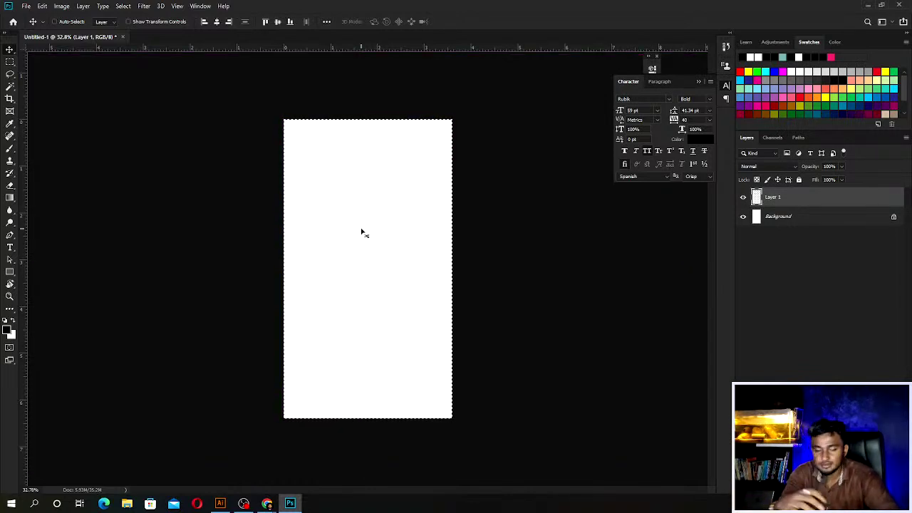
{"action": "key", "text": "ctrl+d"}
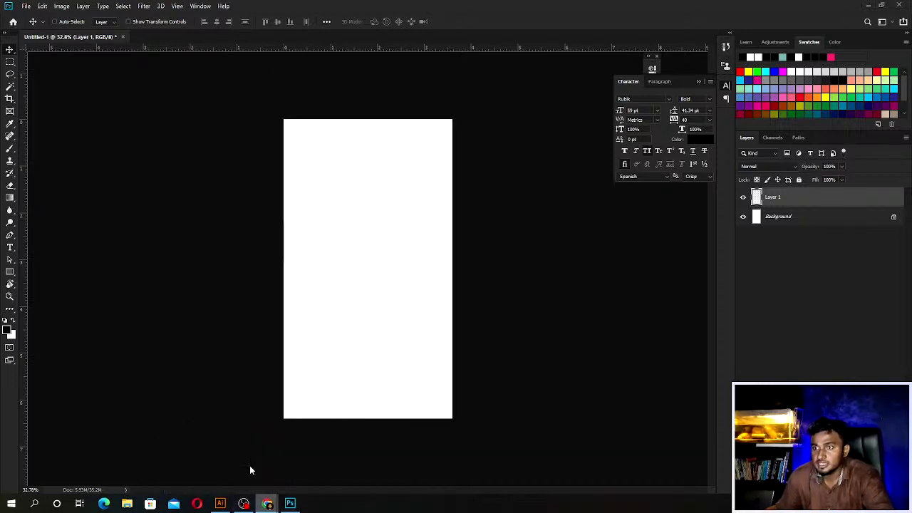
In Facebook, close the photo viewer, open the #GOHOMEGOTA post image, then return to Illustrator.
{"action": "mouse_move", "coordinate": [267, 504]}
{"action": "left_click", "coordinate": [324, 463]}
{"action": "left_click", "coordinate": [43, 8]}
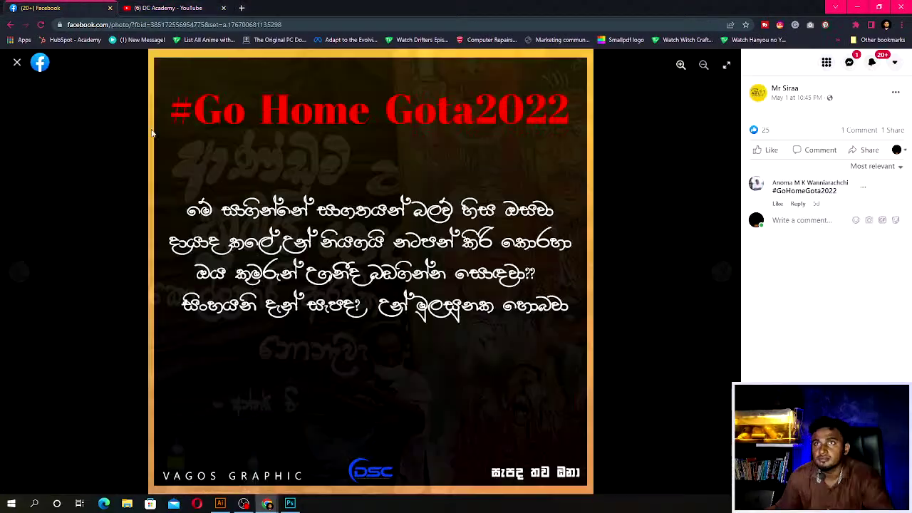
{"action": "left_click", "coordinate": [18, 66]}
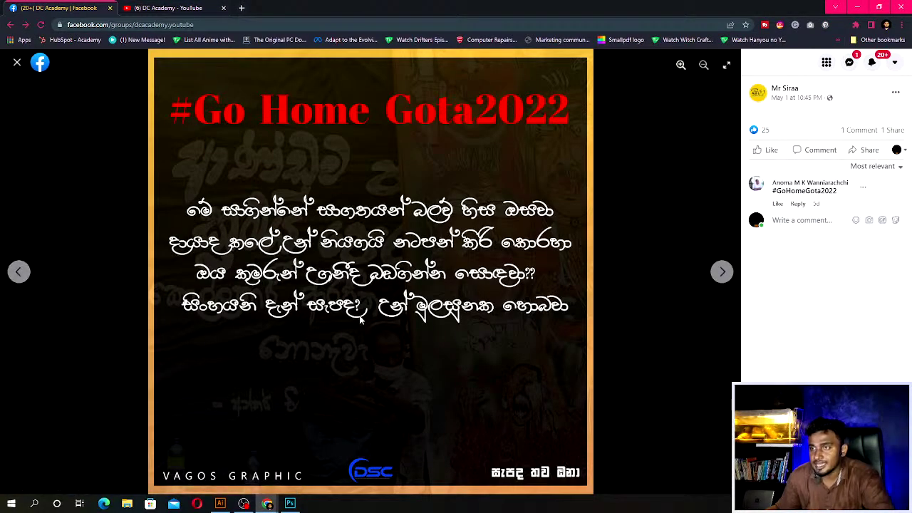
{"action": "scroll", "coordinate": [364, 357], "scroll_direction": "up", "scroll_amount": 5}
{"action": "scroll", "coordinate": [364, 357], "scroll_direction": "up", "scroll_amount": 5}
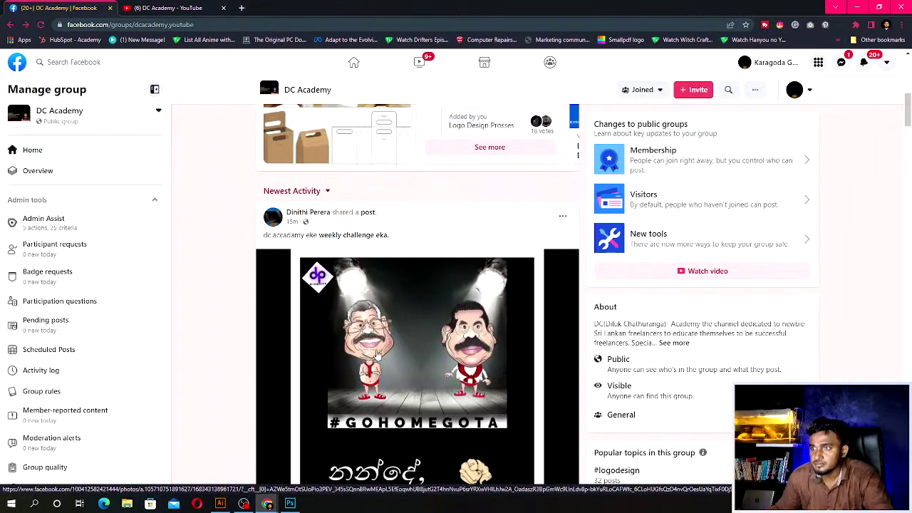
{"action": "left_click", "coordinate": [378, 355]}
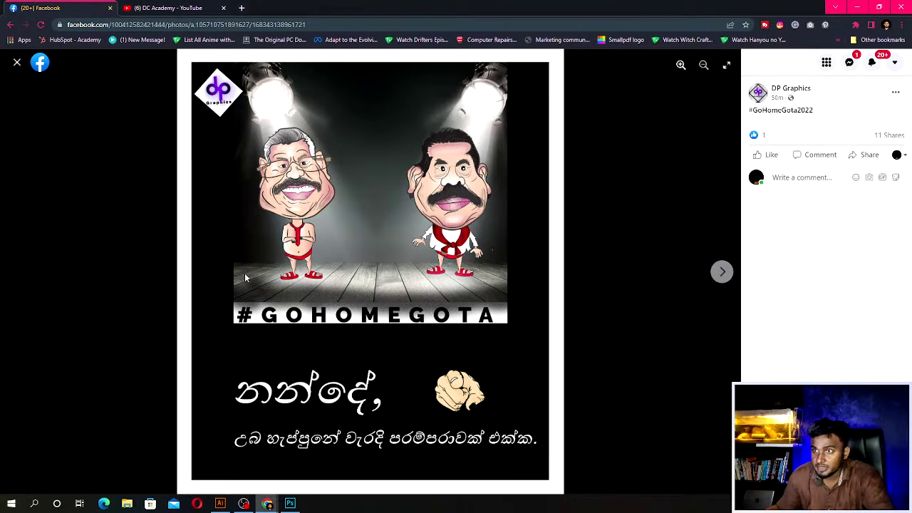
{"action": "left_click", "coordinate": [220, 503]}
Zoom out to 33.33% and pan until the blank white artboard is centred.
{"action": "key", "text": "ctrl+minus"}
{"action": "key", "text": "ctrl+minus"}
{"action": "key", "text": "ctrl+minus"}
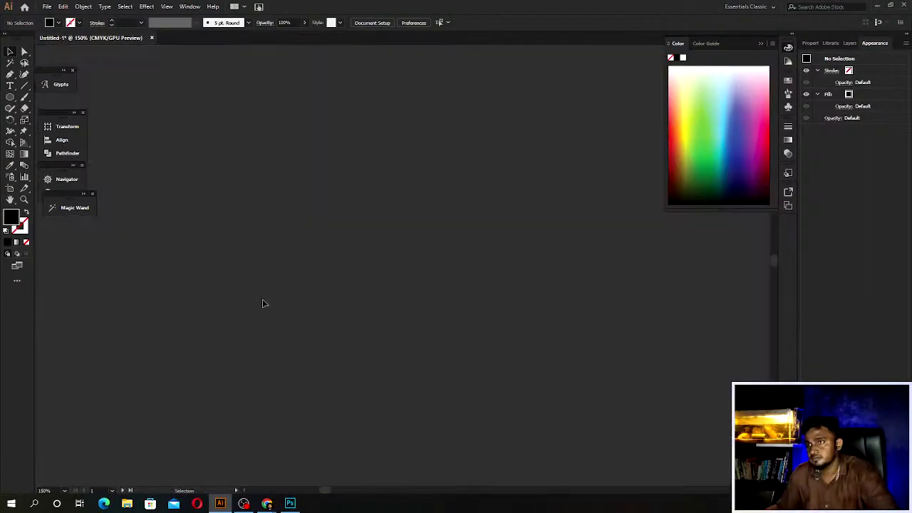
{"action": "scroll", "coordinate": [262, 303], "scroll_direction": "down", "scroll_amount": 5}
{"action": "scroll", "coordinate": [435, 271], "scroll_direction": "up", "scroll_amount": 3}
{"action": "scroll", "coordinate": [271, 375], "scroll_direction": "up", "scroll_amount": 2}
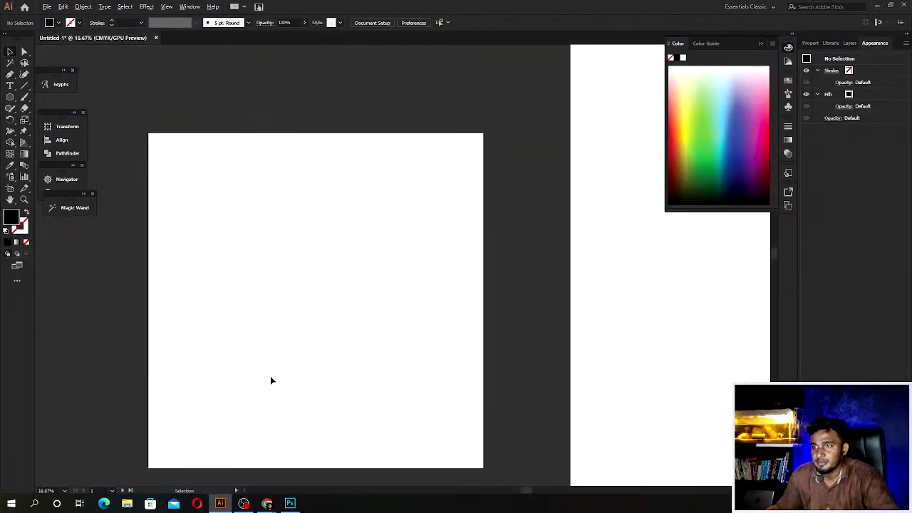
{"action": "left_click_drag", "start_coordinate": [265, 373], "coordinate": [271, 302]}
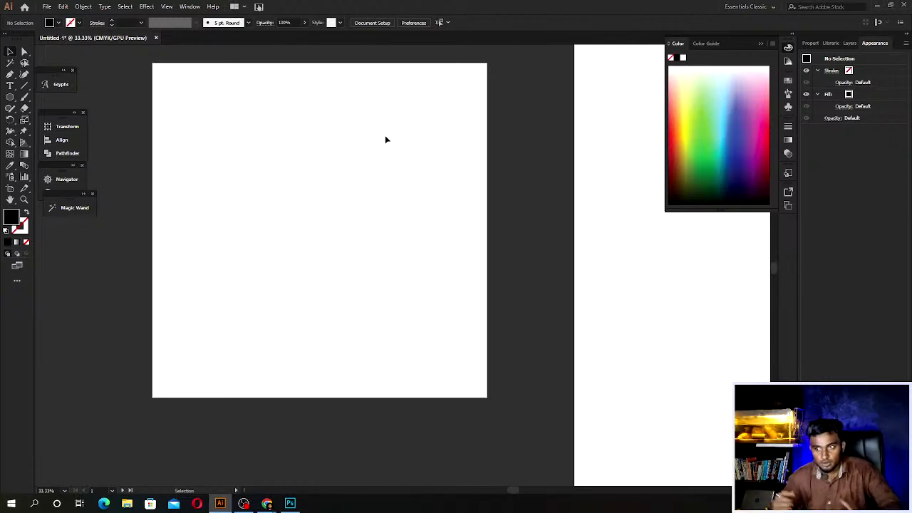
{"action": "mouse_move", "coordinate": [267, 504]}
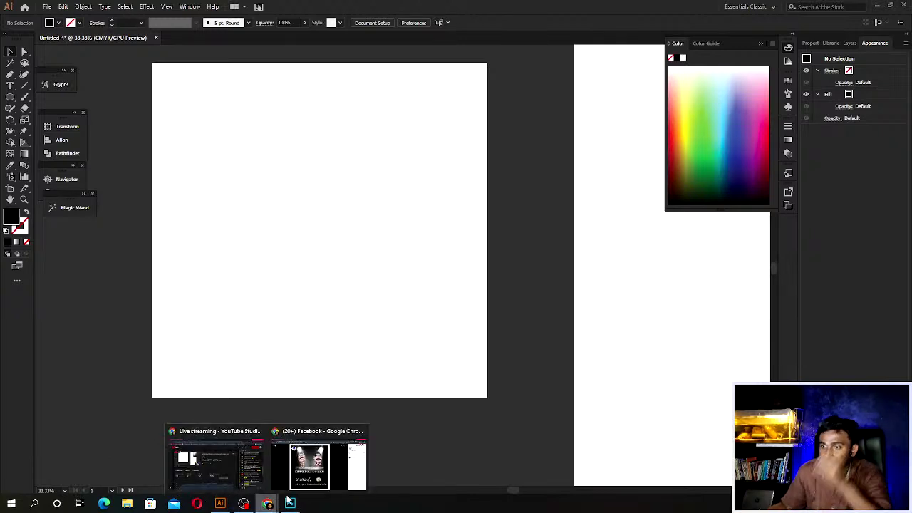
{"action": "left_click", "coordinate": [300, 486]}
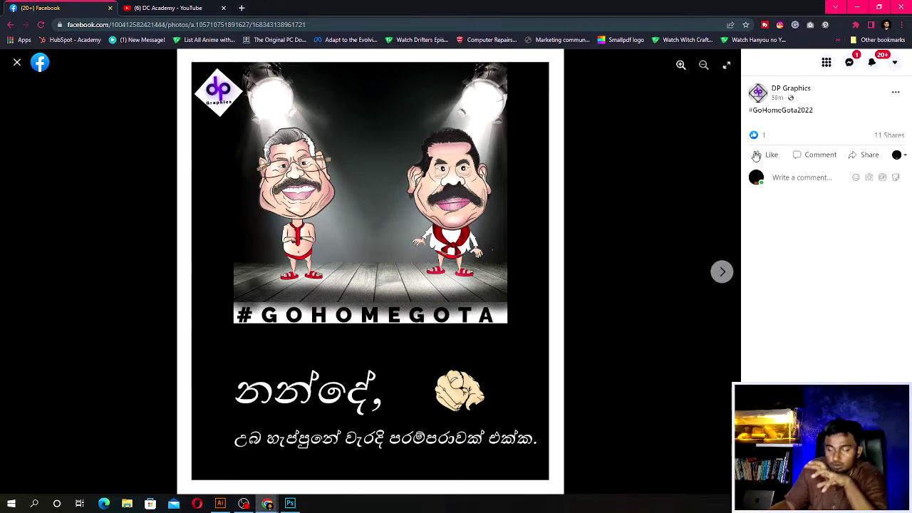
{"action": "left_click", "coordinate": [857, 6]}
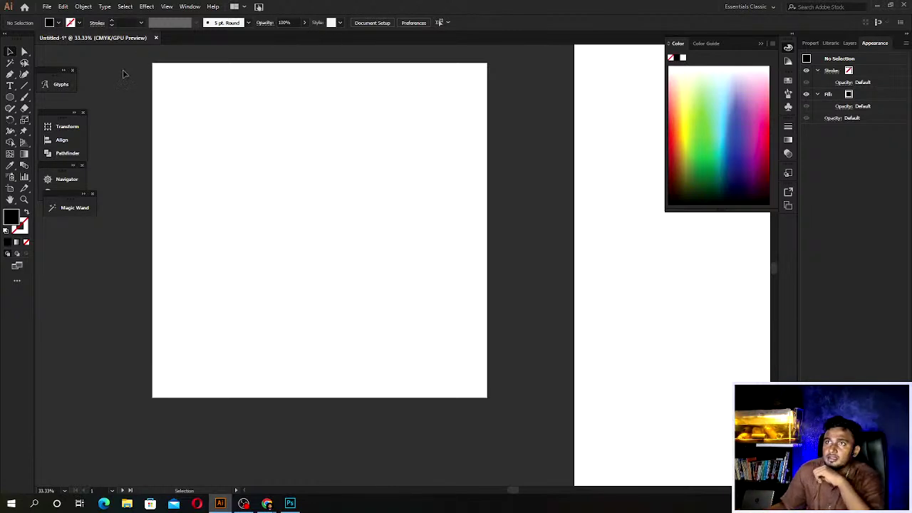
Set the type font to Montserrat ExtraLight, place Lorem ipsum text on the artboard, and zoom in.
{"action": "left_click", "coordinate": [10, 87]}
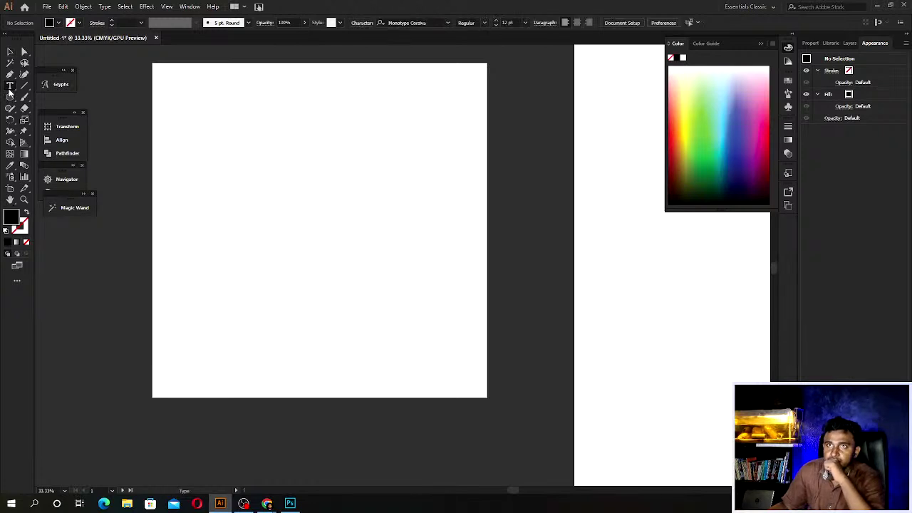
{"action": "left_click", "coordinate": [402, 24]}
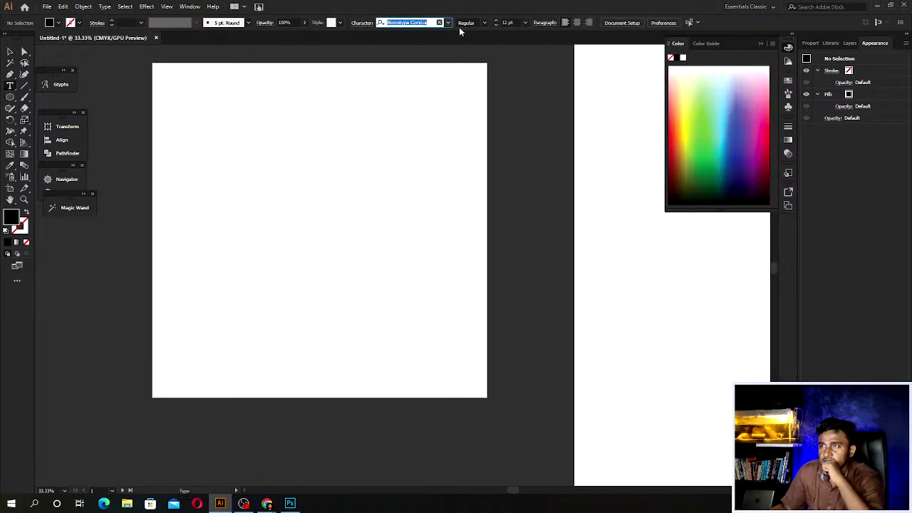
{"action": "left_click", "coordinate": [449, 23]}
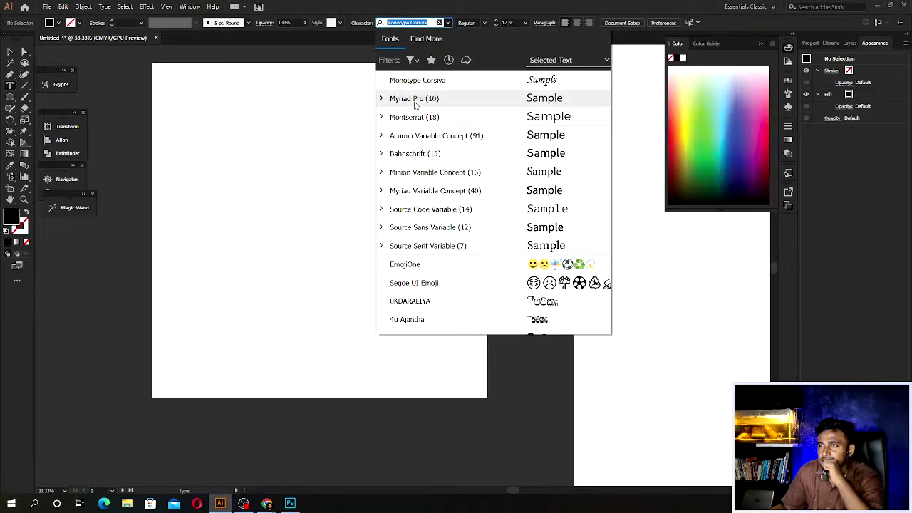
{"action": "left_click", "coordinate": [414, 134]}
{"action": "left_click", "coordinate": [485, 23]}
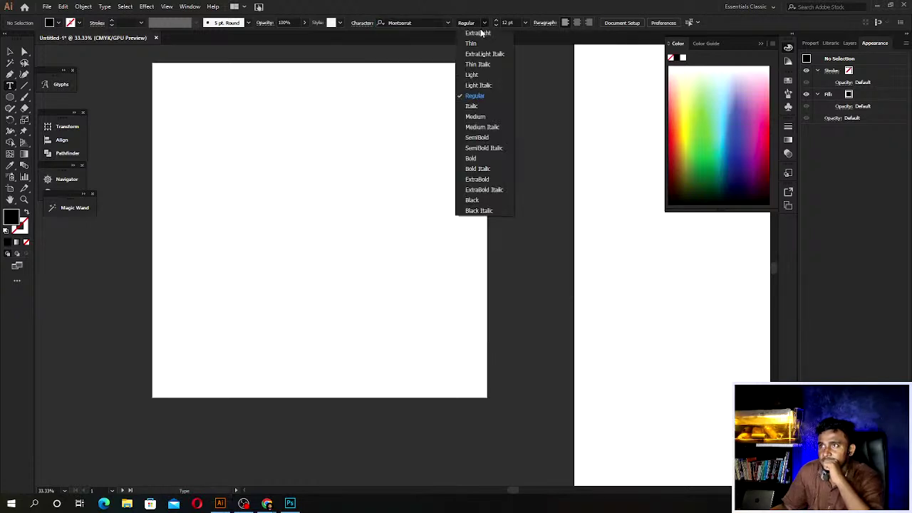
{"action": "left_click", "coordinate": [479, 57]}
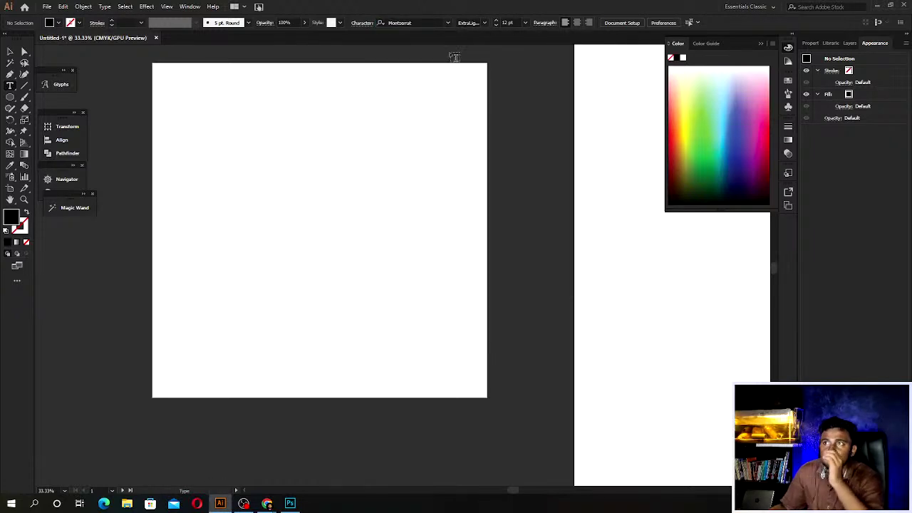
{"action": "left_click", "coordinate": [248, 131]}
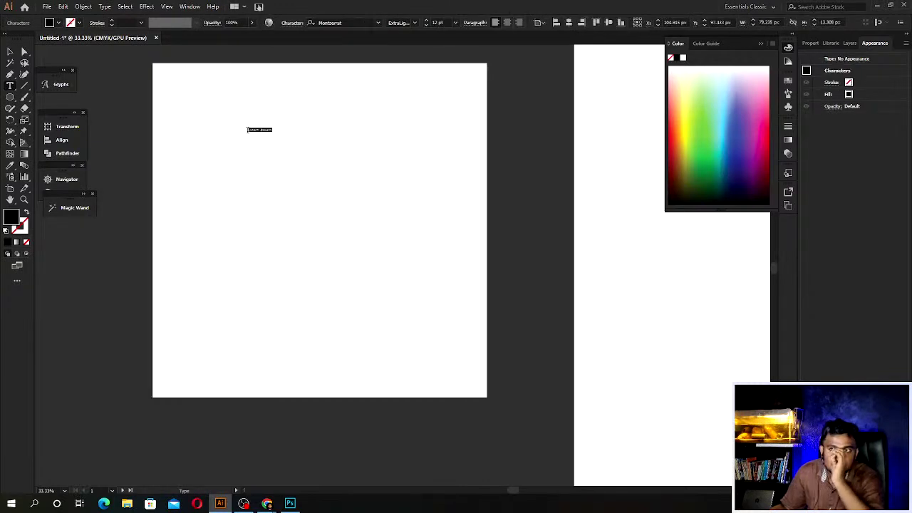
{"action": "key", "text": "ctrl+equal"}
{"action": "key", "text": "ctrl+equal"}
{"action": "key", "text": "ctrl+equal"}
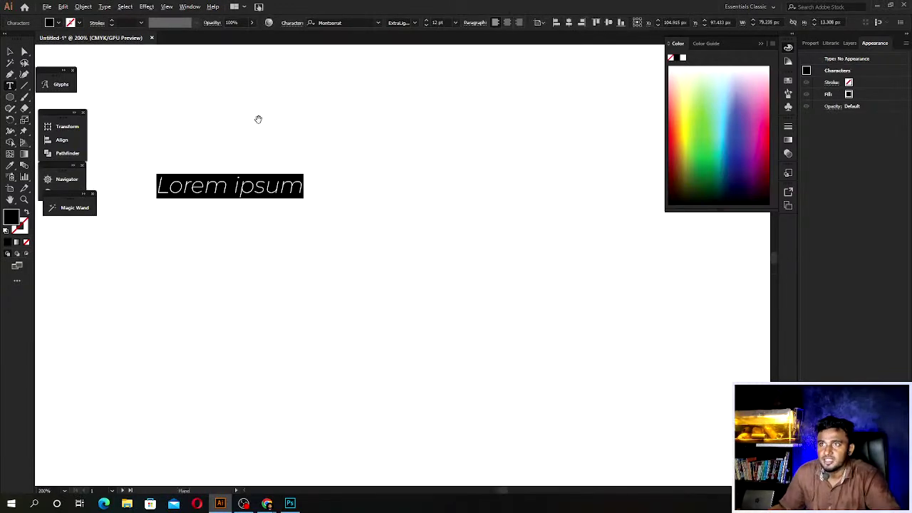
{"action": "key", "text": "ctrl+equal"}
{"action": "key", "text": "ctrl+equal"}
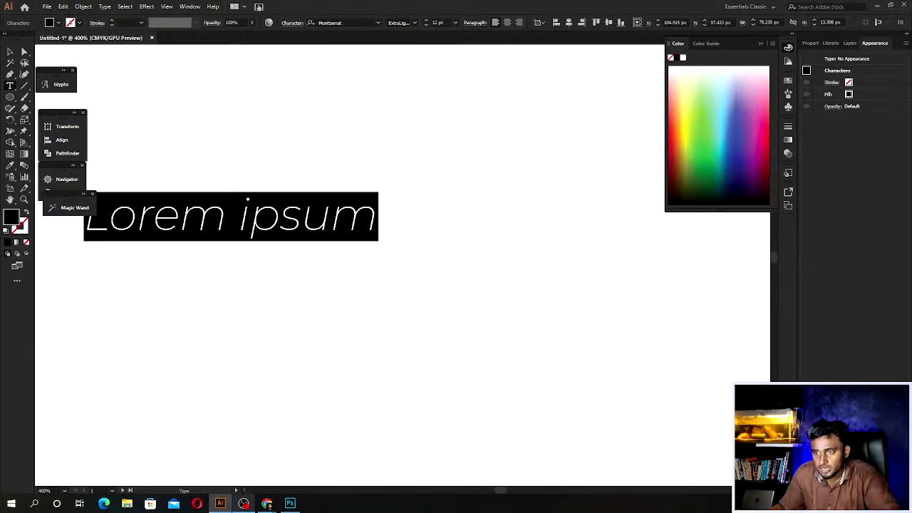
Switch to the DC Academy YouTube tab and scroll back up through its Videos grid.
{"action": "mouse_move", "coordinate": [267, 504]}
{"action": "left_click", "coordinate": [318, 474]}
{"action": "left_click", "coordinate": [168, 8]}
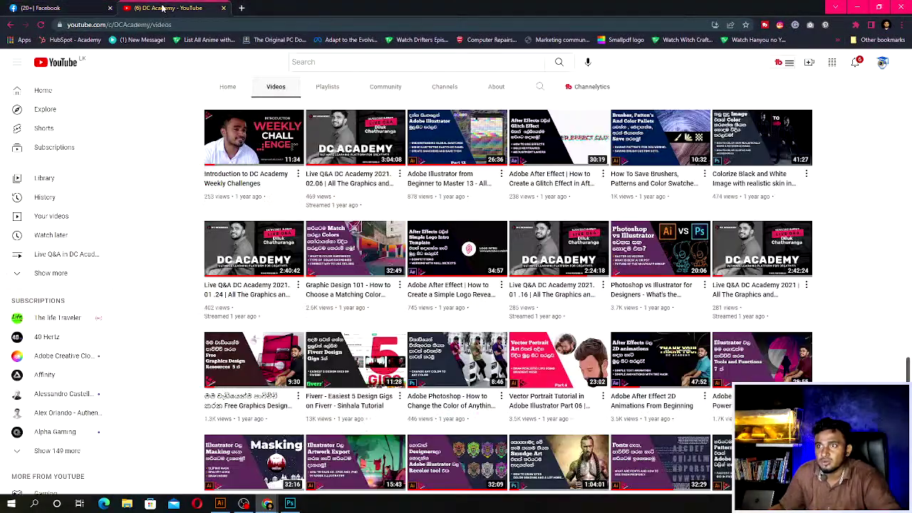
{"action": "scroll", "coordinate": [281, 316], "scroll_direction": "down", "scroll_amount": 2}
{"action": "scroll", "coordinate": [282, 316], "scroll_direction": "up", "scroll_amount": 4}
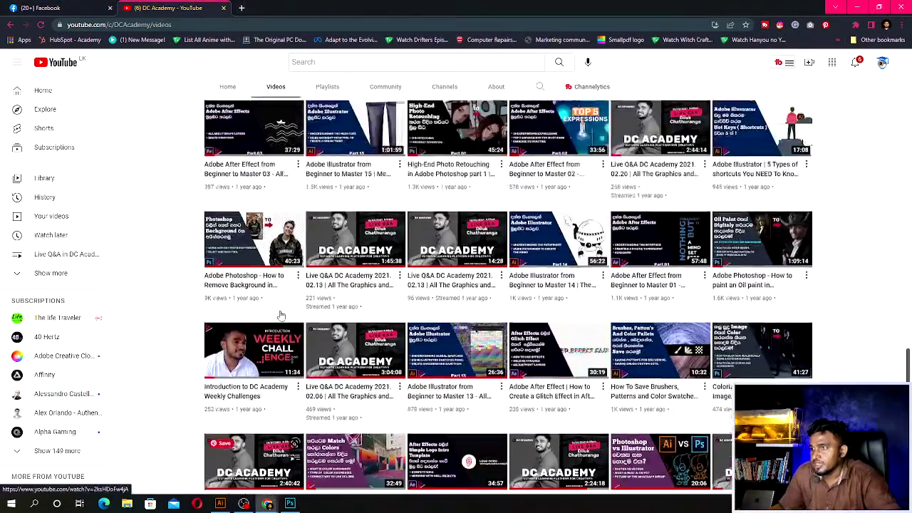
{"action": "scroll", "coordinate": [282, 315], "scroll_direction": "up", "scroll_amount": 1}
{"action": "scroll", "coordinate": [282, 315], "scroll_direction": "up", "scroll_amount": 2}
{"action": "scroll", "coordinate": [282, 315], "scroll_direction": "up", "scroll_amount": 1}
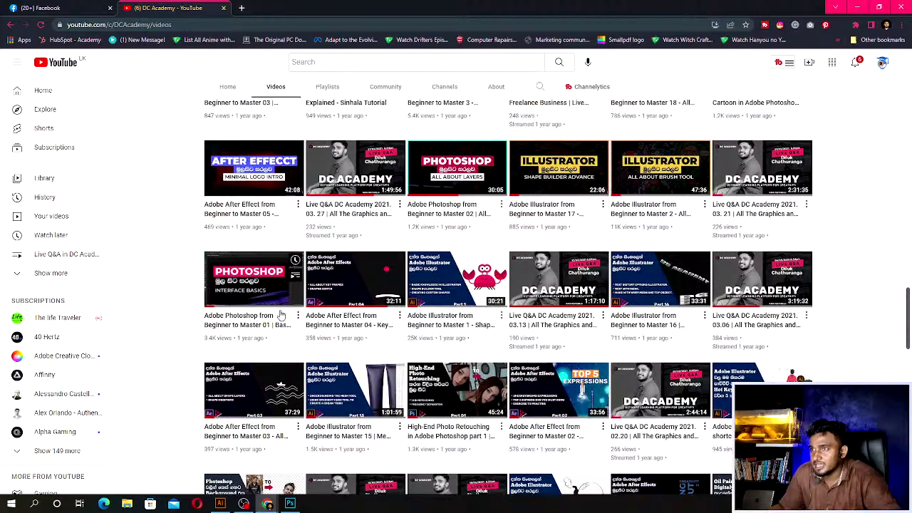
{"action": "scroll", "coordinate": [282, 316], "scroll_direction": "up", "scroll_amount": 2}
{"action": "scroll", "coordinate": [281, 316], "scroll_direction": "up", "scroll_amount": 1}
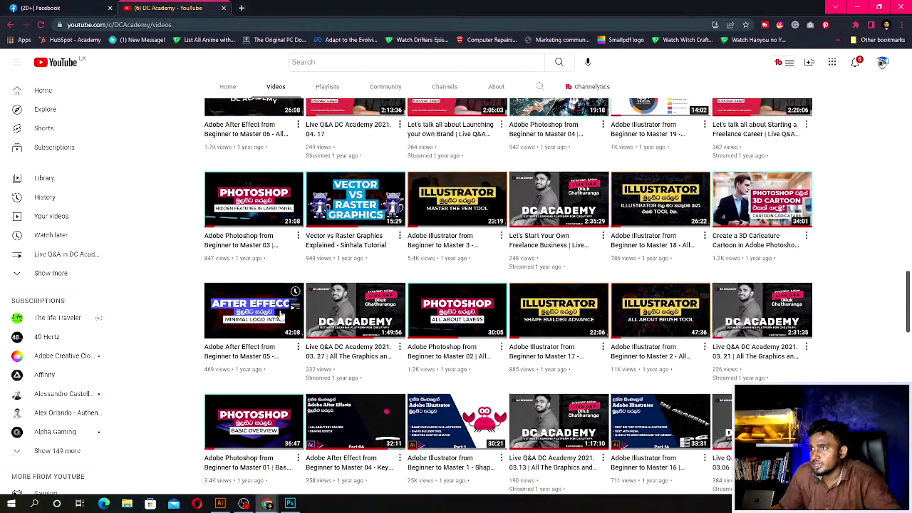
{"action": "scroll", "coordinate": [281, 315], "scroll_direction": "up", "scroll_amount": 1}
{"action": "scroll", "coordinate": [282, 316], "scroll_direction": "up", "scroll_amount": 1}
{"action": "scroll", "coordinate": [282, 315], "scroll_direction": "up", "scroll_amount": 3}
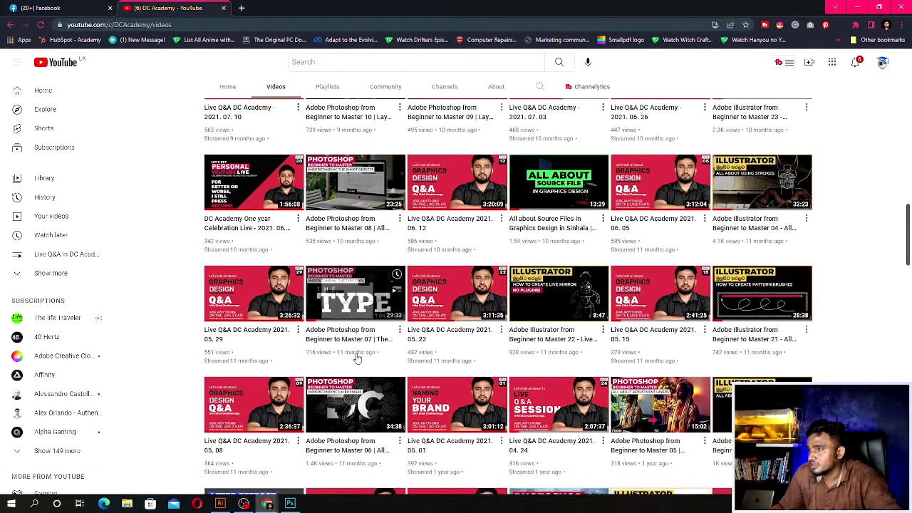
{"action": "scroll", "coordinate": [362, 349], "scroll_direction": "up", "scroll_amount": 2}
{"action": "scroll", "coordinate": [358, 357], "scroll_direction": "up", "scroll_amount": 1}
{"action": "scroll", "coordinate": [358, 358], "scroll_direction": "up", "scroll_amount": 1}
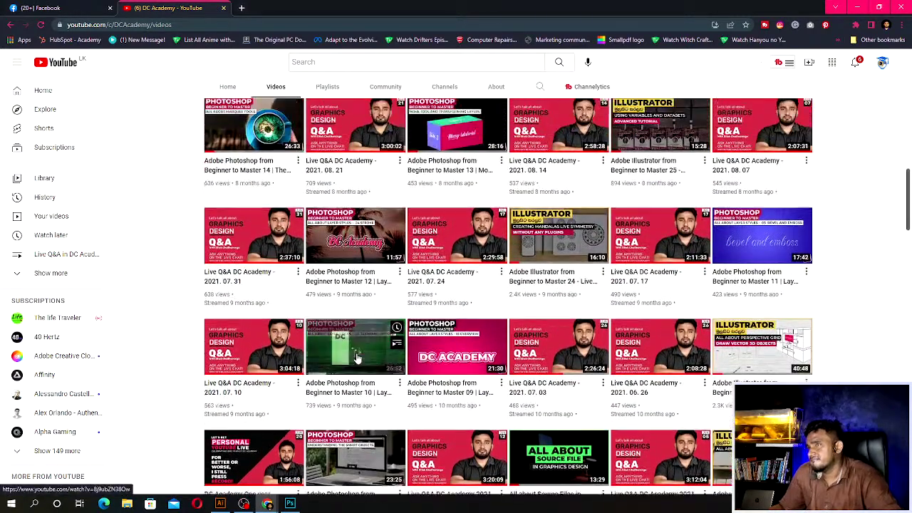
{"action": "scroll", "coordinate": [358, 358], "scroll_direction": "up", "scroll_amount": 1}
{"action": "scroll", "coordinate": [360, 357], "scroll_direction": "up", "scroll_amount": 1}
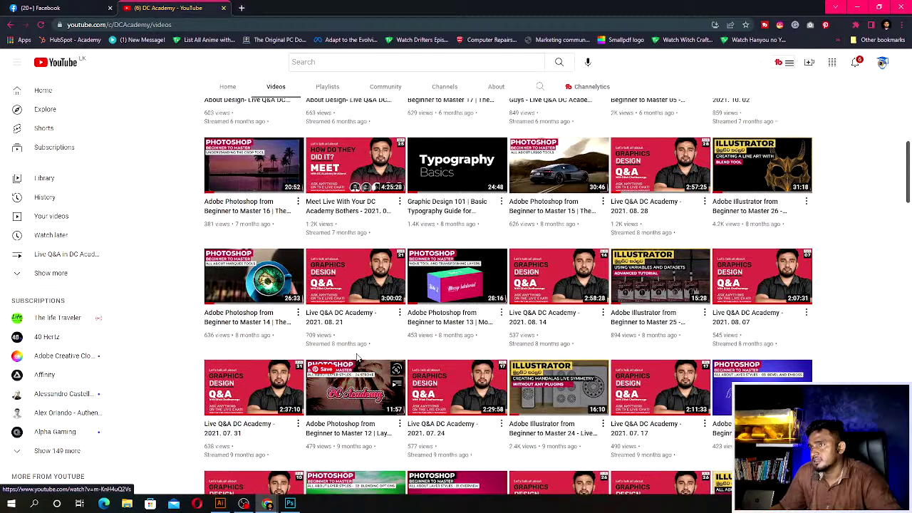
{"action": "scroll", "coordinate": [367, 353], "scroll_direction": "down", "scroll_amount": 4}
{"action": "scroll", "coordinate": [377, 349], "scroll_direction": "up", "scroll_amount": 3}
{"action": "scroll", "coordinate": [383, 347], "scroll_direction": "up", "scroll_amount": 1}
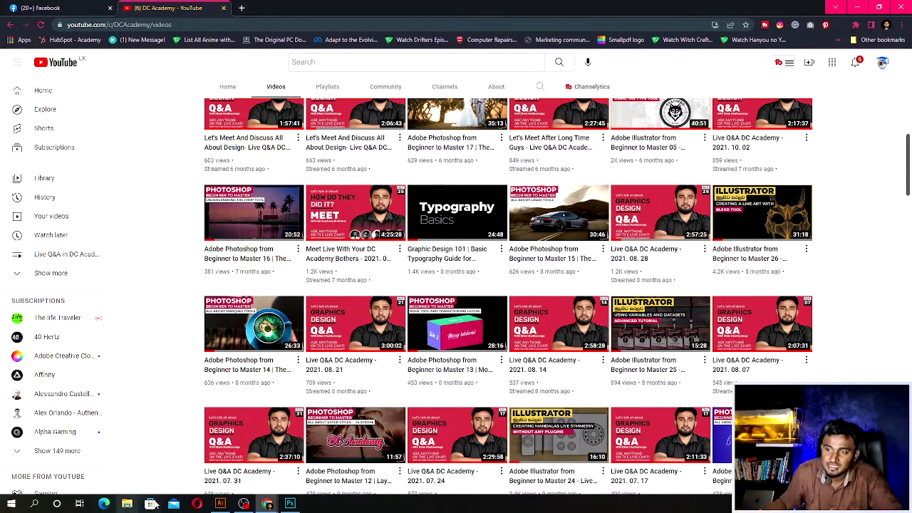
Change the Lorem ipsum text to Montserrat Bold, passing through Medium.
{"action": "left_click", "coordinate": [220, 504]}
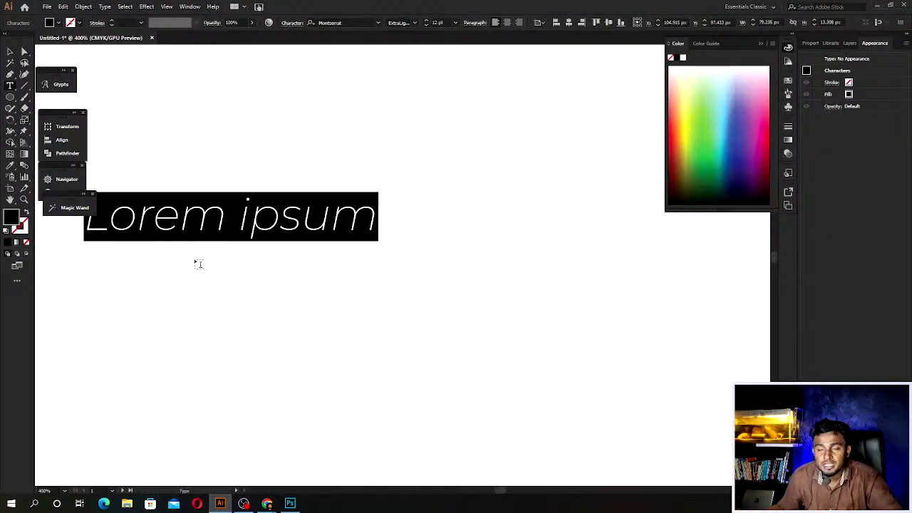
{"action": "left_click", "coordinate": [415, 22]}
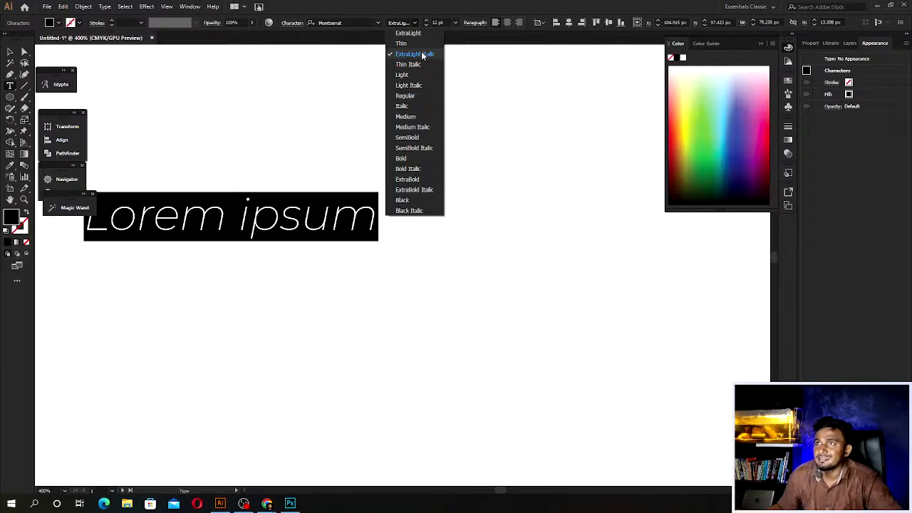
{"action": "left_click", "coordinate": [406, 117]}
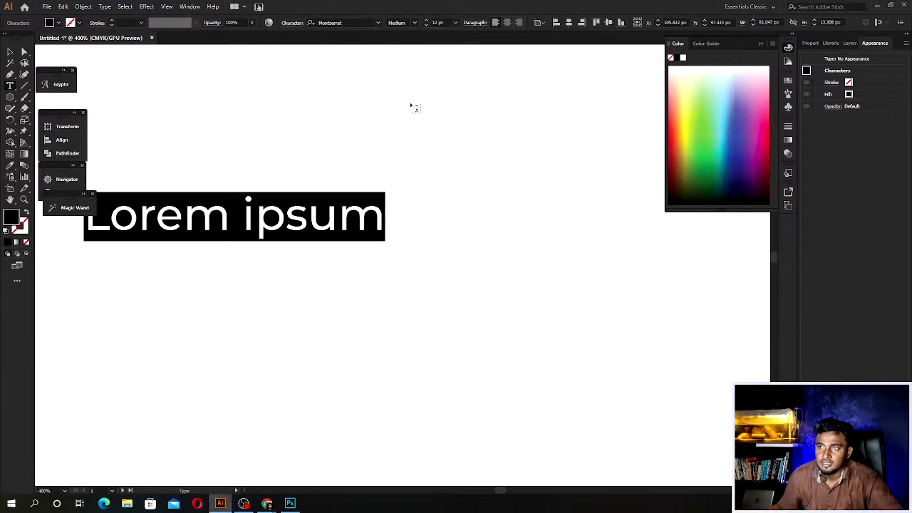
{"action": "left_click", "coordinate": [419, 22]}
{"action": "left_click", "coordinate": [403, 159]}
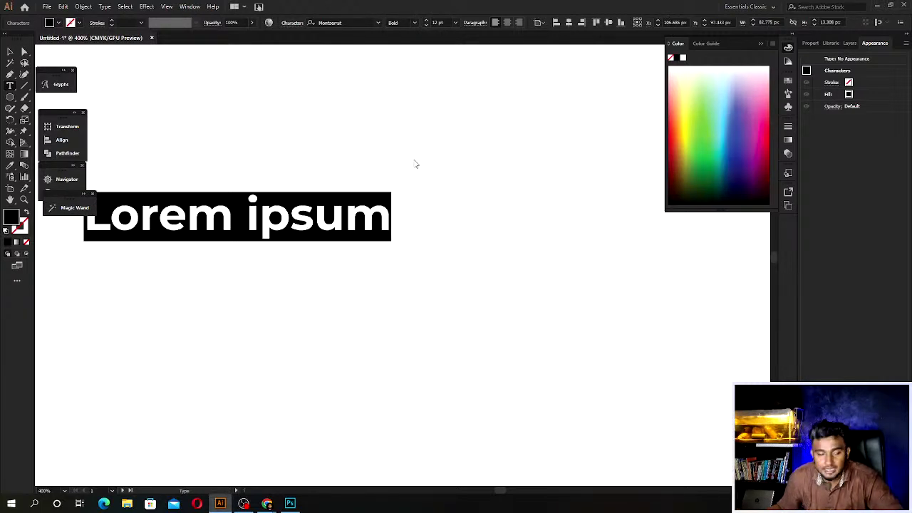
Move the Lorem ipsum text further down the artboard with the Selection tool.
{"action": "left_click", "coordinate": [10, 51]}
{"action": "left_click", "coordinate": [201, 146]}
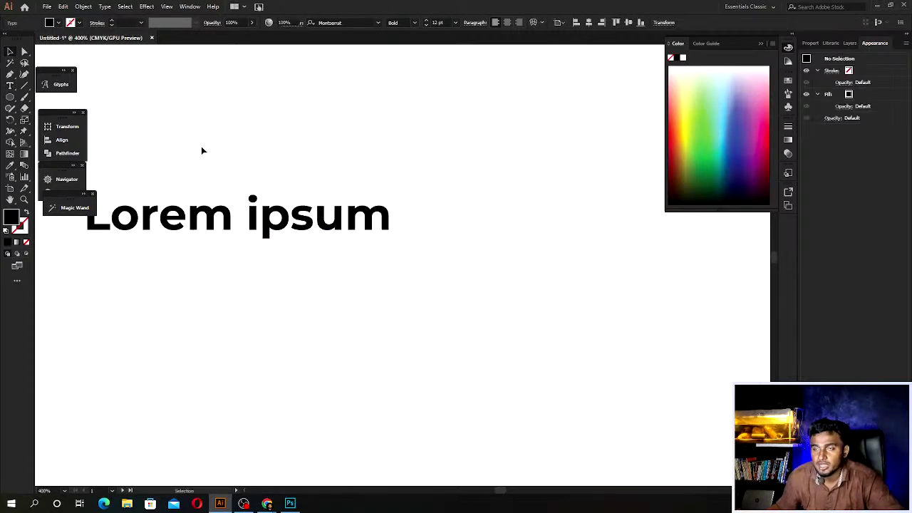
{"action": "left_click_drag", "start_coordinate": [205, 197], "coordinate": [254, 106]}
{"action": "left_click_drag", "start_coordinate": [231, 143], "coordinate": [248, 410]}
{"action": "left_click", "coordinate": [248, 410]}
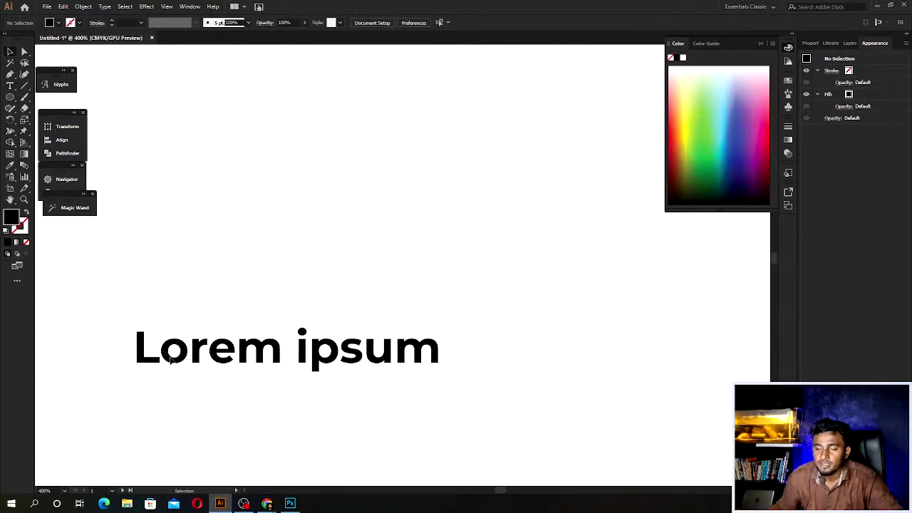
{"action": "scroll", "coordinate": [166, 357], "scroll_direction": "up", "scroll_amount": 4}
{"action": "scroll", "coordinate": [163, 321], "scroll_direction": "down", "scroll_amount": 3}
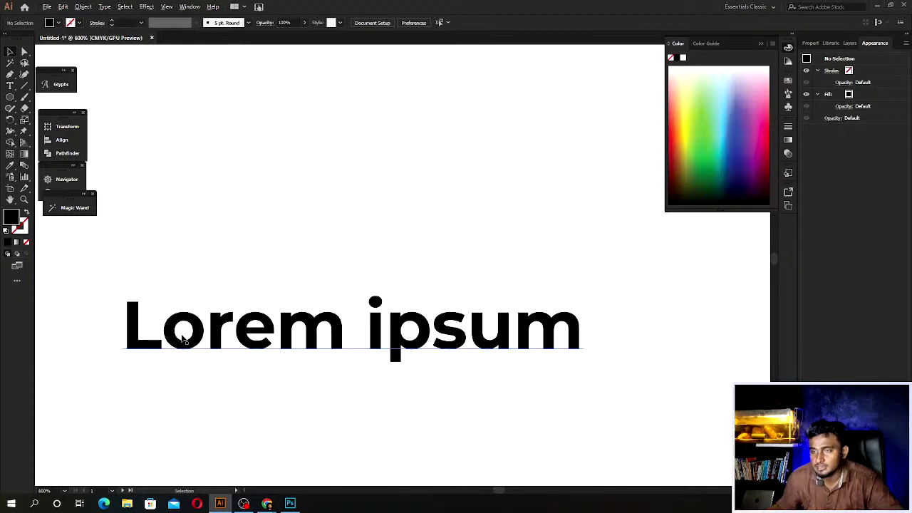
{"action": "scroll", "coordinate": [329, 371], "scroll_direction": "up", "scroll_amount": 2}
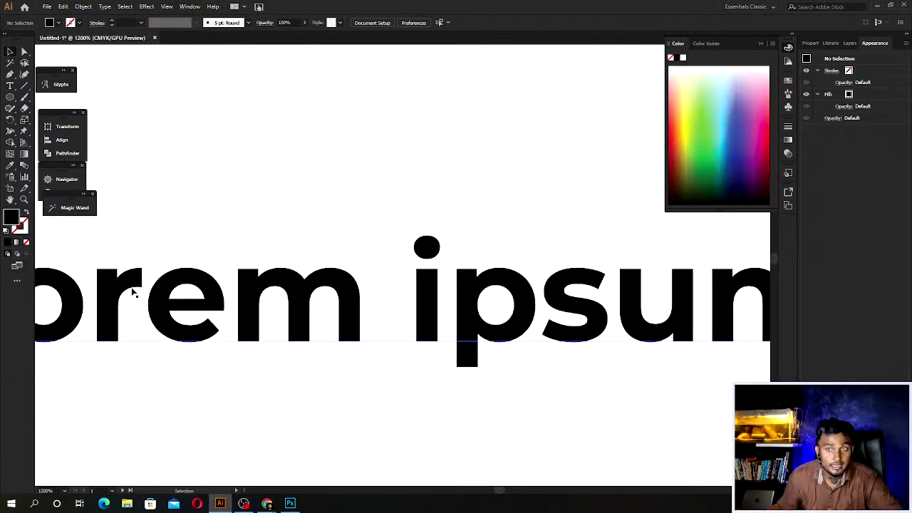
{"action": "left_click", "coordinate": [24, 75]}
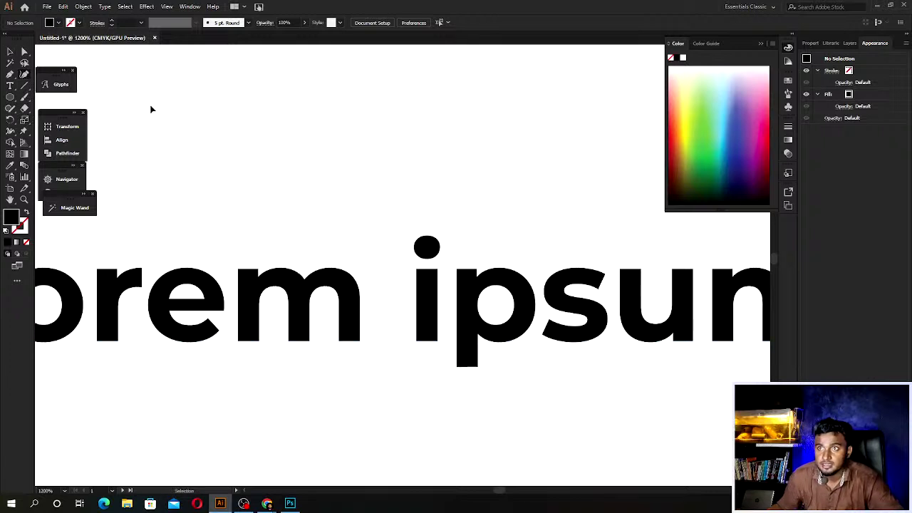
{"action": "scroll", "coordinate": [144, 306], "scroll_direction": "up", "scroll_amount": 2}
Draw a closed curved joint shape between the r's arm and the e with the Curvature tool.
{"action": "left_click", "coordinate": [112, 268]}
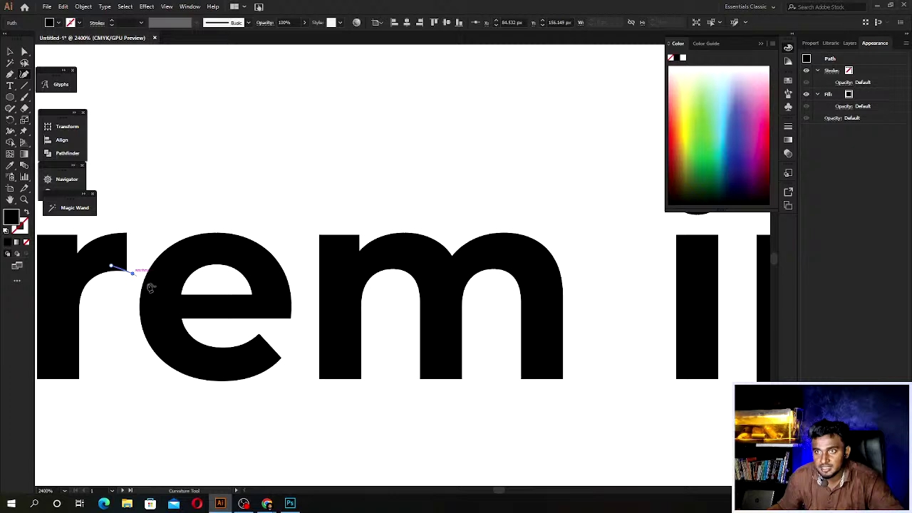
{"action": "left_click", "coordinate": [154, 291]}
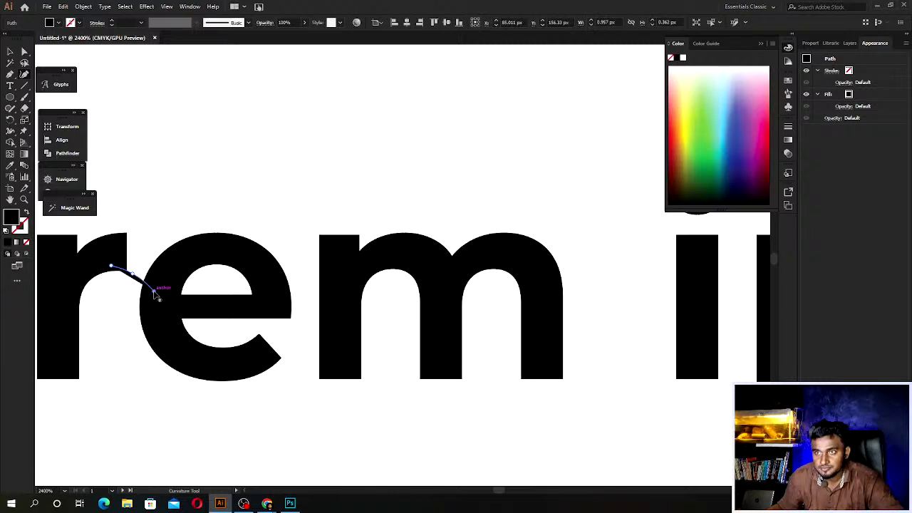
{"action": "left_click", "coordinate": [191, 247]}
{"action": "left_click", "coordinate": [154, 234]}
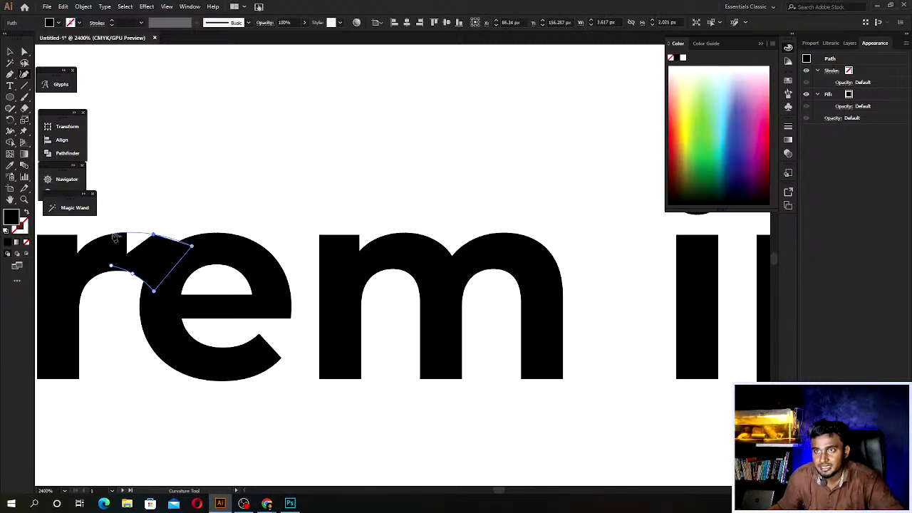
{"action": "left_click", "coordinate": [114, 233]}
{"action": "left_click", "coordinate": [112, 266]}
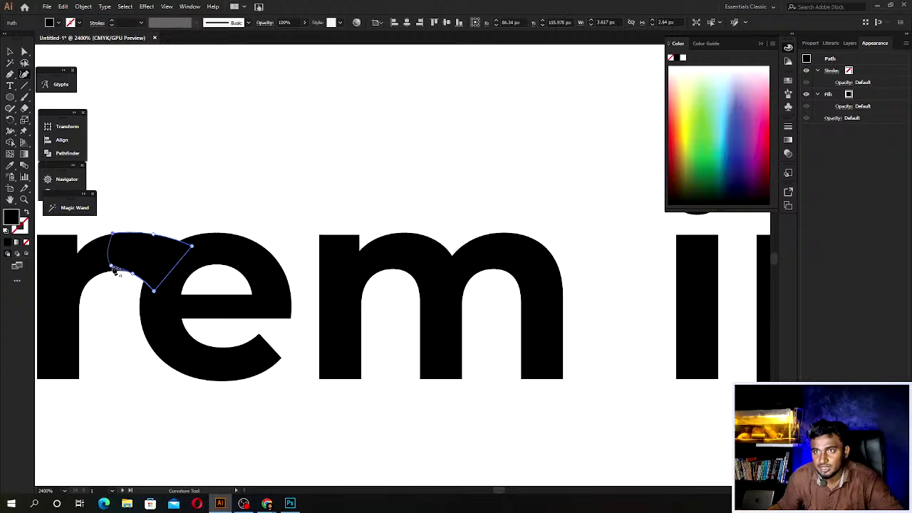
{"action": "key", "text": "v"}
{"action": "left_click", "coordinate": [114, 307]}
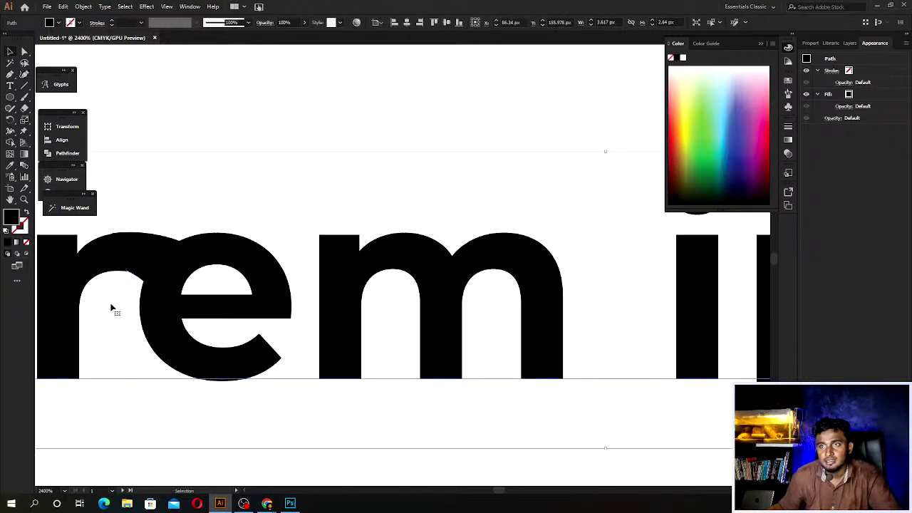
Zoom in and adjust the joint's lower-left and top-left anchors to meet the r.
{"action": "scroll", "coordinate": [119, 296], "scroll_direction": "up", "scroll_amount": 3}
{"action": "left_click", "coordinate": [127, 197]}
{"action": "left_click_drag", "start_coordinate": [126, 197], "coordinate": [296, 334]}
{"action": "left_click", "coordinate": [296, 334]}
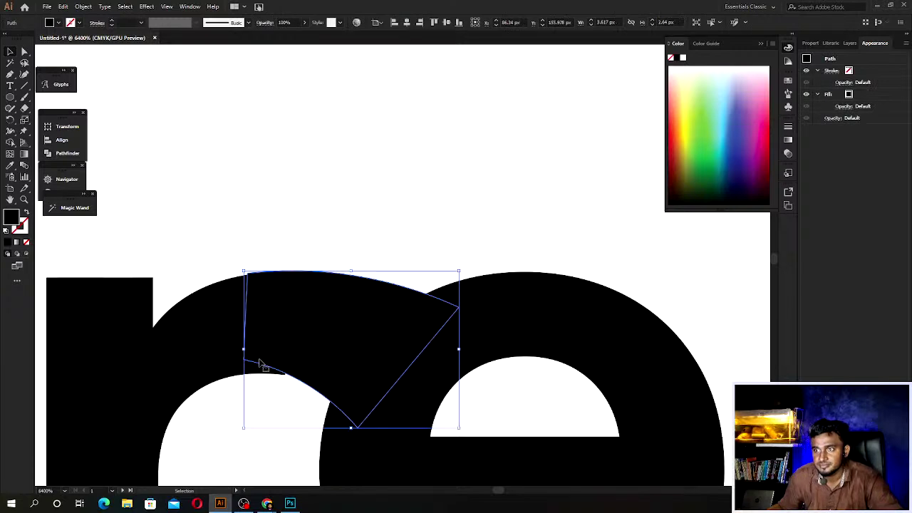
{"action": "key", "text": "shift+grave"}
{"action": "scroll", "coordinate": [292, 308], "scroll_direction": "up", "scroll_amount": 3}
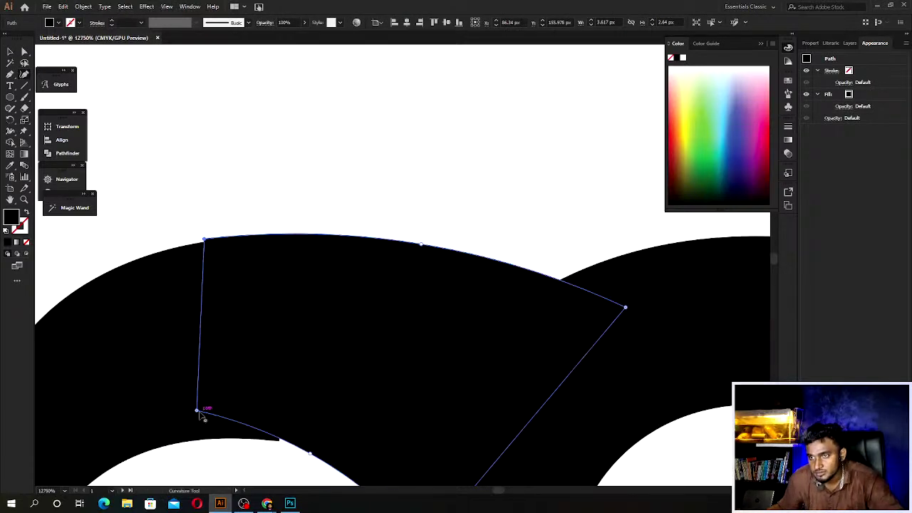
{"action": "left_click_drag", "start_coordinate": [197, 411], "coordinate": [196, 428]}
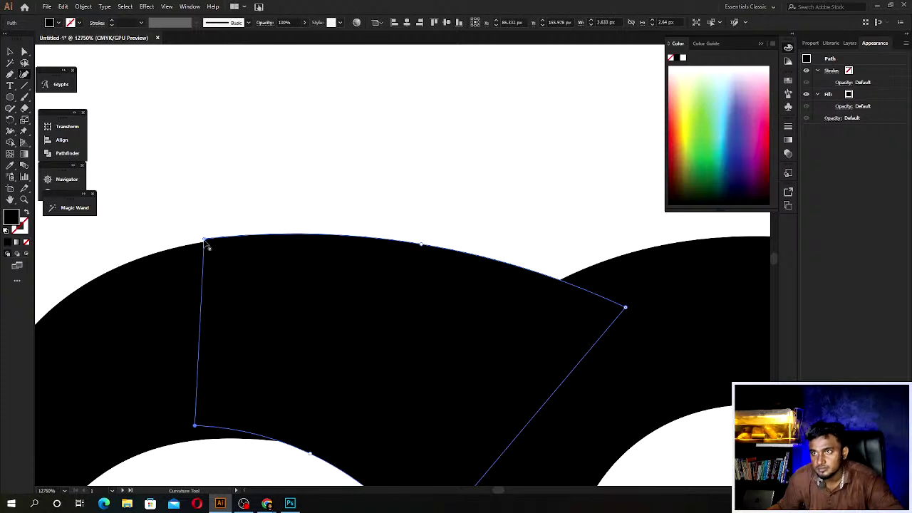
{"action": "left_click_drag", "start_coordinate": [205, 240], "coordinate": [200, 243]}
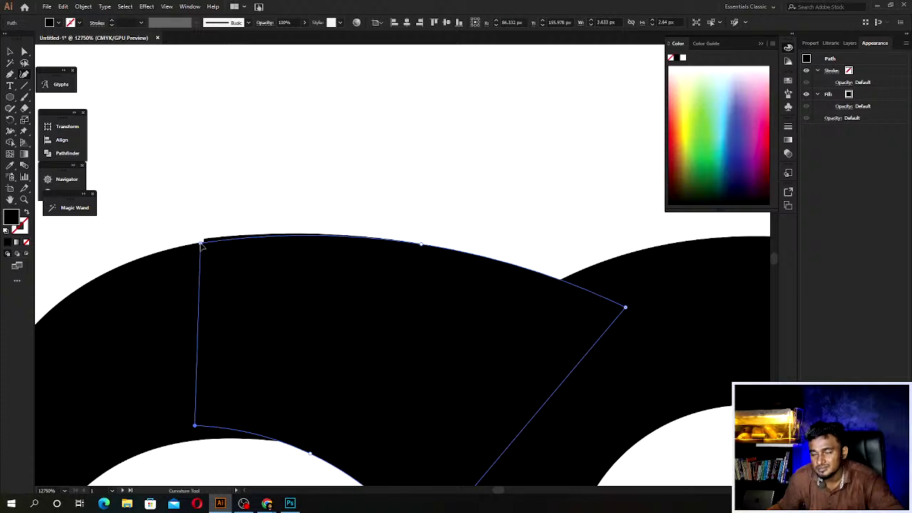
{"action": "scroll", "coordinate": [214, 190], "scroll_direction": "down", "scroll_amount": 5}
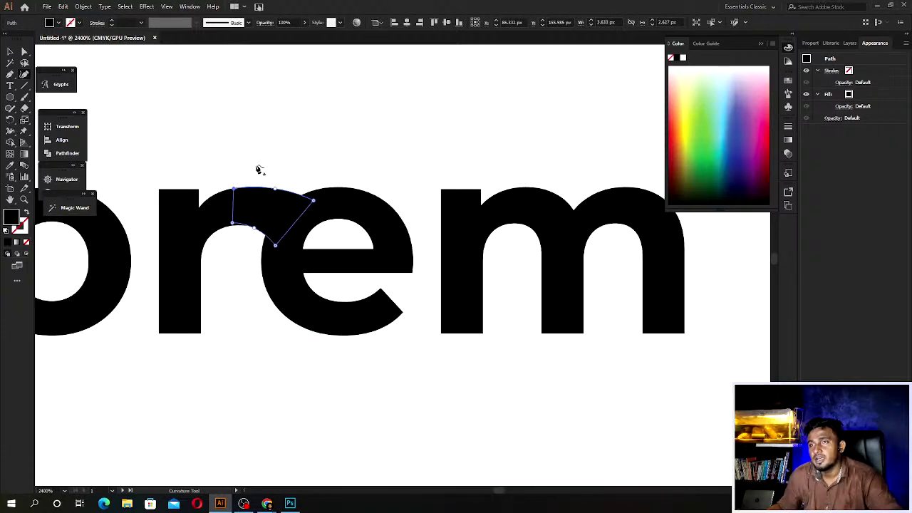
{"action": "left_click", "coordinate": [262, 426]}
{"action": "key", "text": "shift+grave"}
Discard a trial duplicate of the text, then convert the Lorem ipsum text to outlines.
{"action": "scroll", "coordinate": [245, 399], "scroll_direction": "down", "scroll_amount": 3}
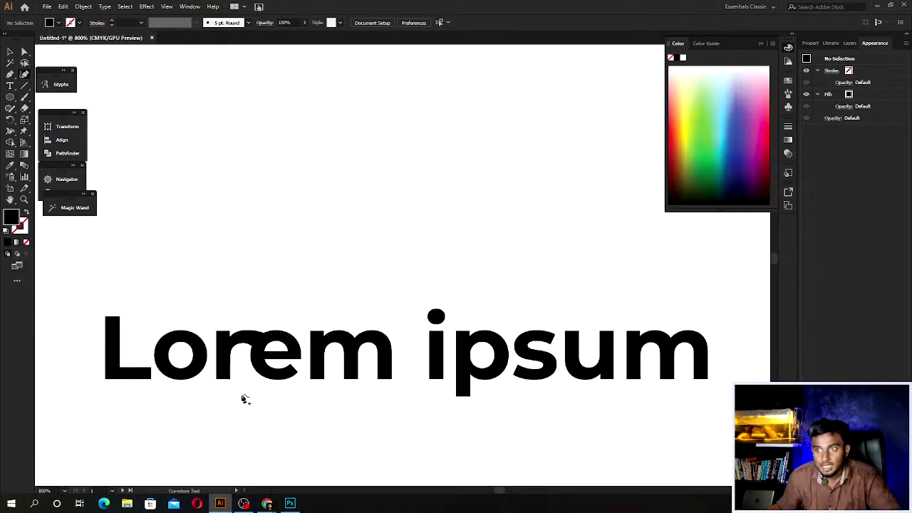
{"action": "key", "text": "v"}
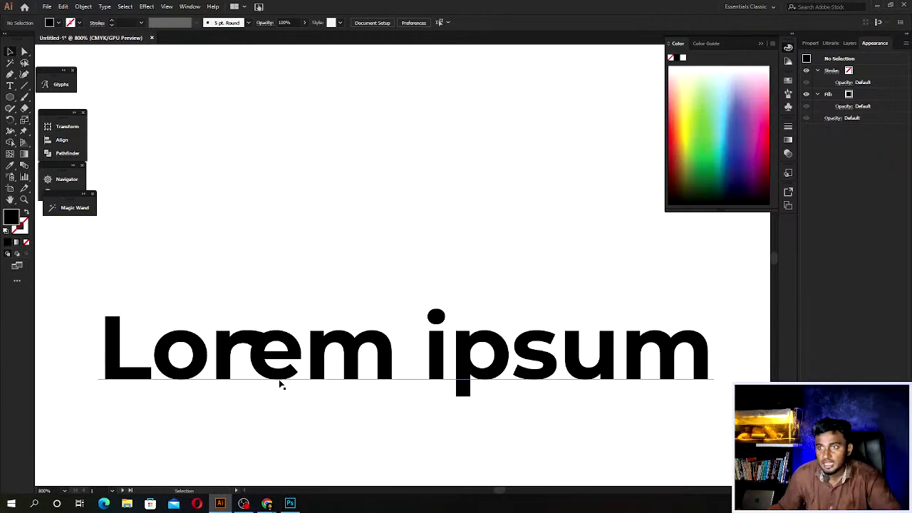
{"action": "left_click_drag", "start_coordinate": [281, 385], "coordinate": [284, 215]}
{"action": "key", "text": "Delete"}
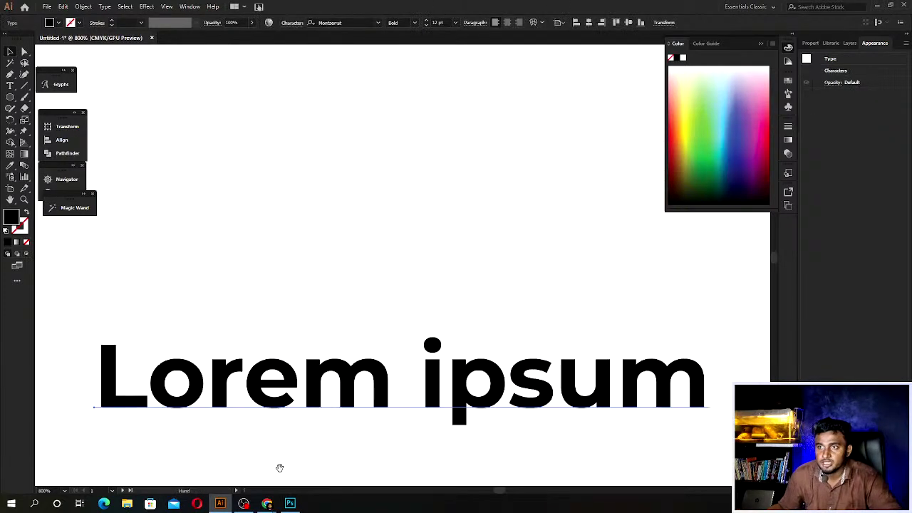
{"action": "scroll", "coordinate": [267, 357], "scroll_direction": "up", "scroll_amount": 2}
{"action": "right_click", "coordinate": [249, 388]}
{"action": "left_click", "coordinate": [302, 270]}
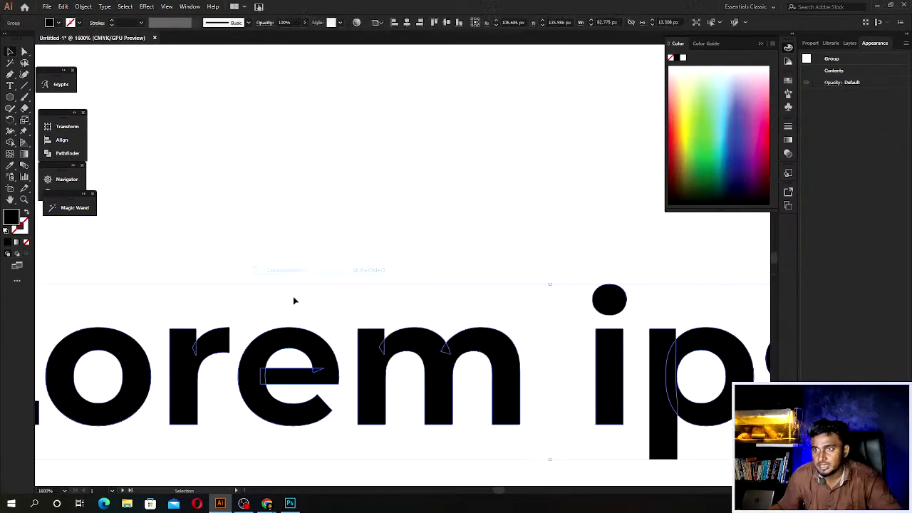
Stretch the outlined r's top-right anchor onto the e and curve its arm's underside into the e.
{"action": "scroll", "coordinate": [257, 314], "scroll_direction": "up", "scroll_amount": 1}
{"action": "key", "text": "a"}
{"action": "left_click", "coordinate": [200, 348]}
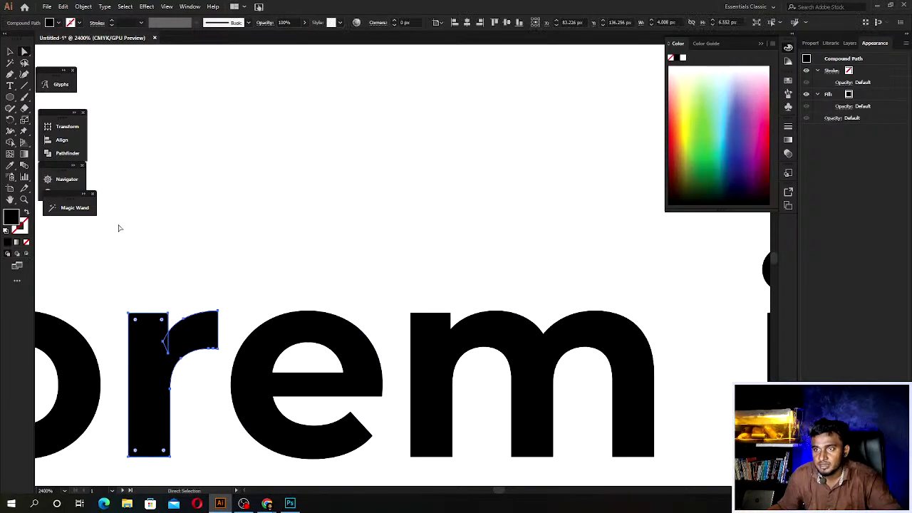
{"action": "key", "text": "shift+grave"}
{"action": "scroll", "coordinate": [218, 323], "scroll_direction": "up", "scroll_amount": 1}
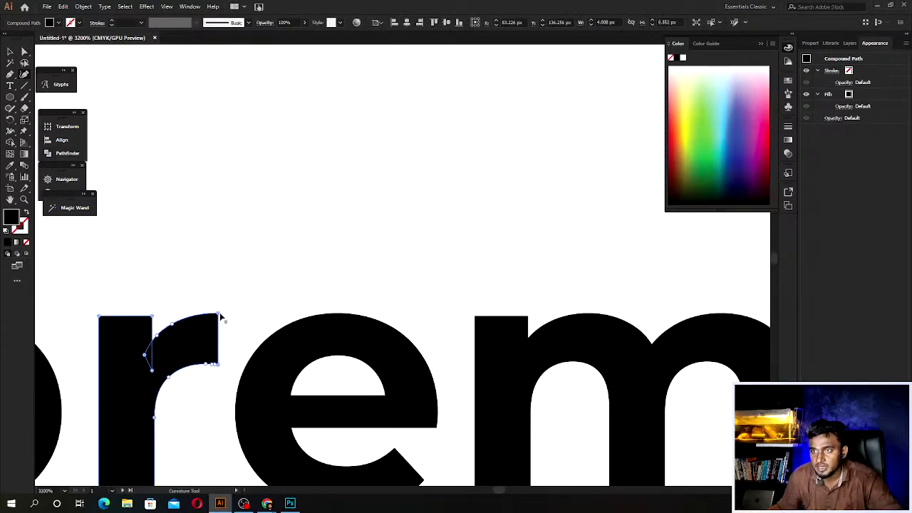
{"action": "left_click_drag", "start_coordinate": [221, 316], "coordinate": [293, 326]}
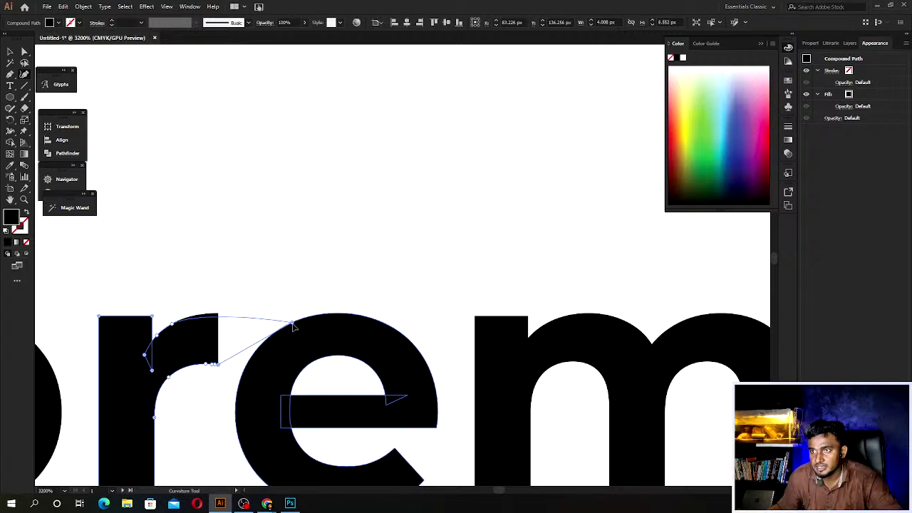
{"action": "left_click_drag", "start_coordinate": [294, 326], "coordinate": [273, 333]}
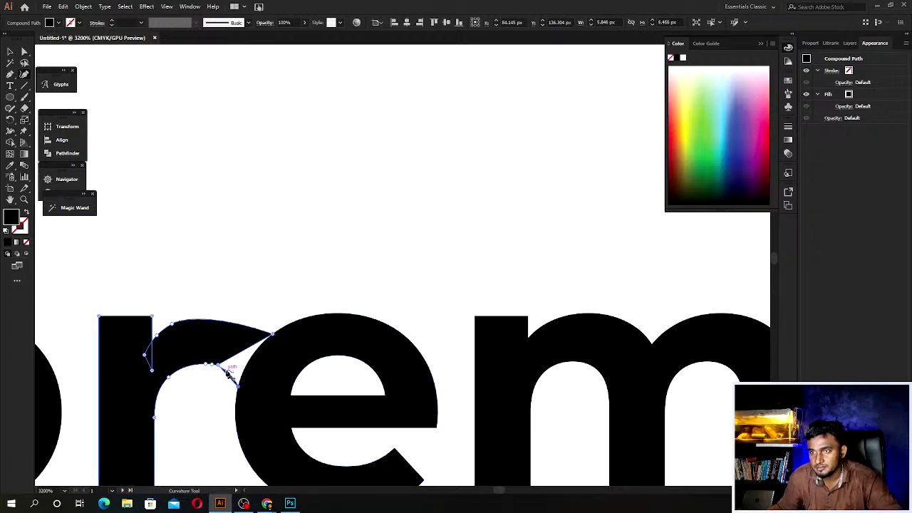
{"action": "left_click_drag", "start_coordinate": [229, 375], "coordinate": [240, 388]}
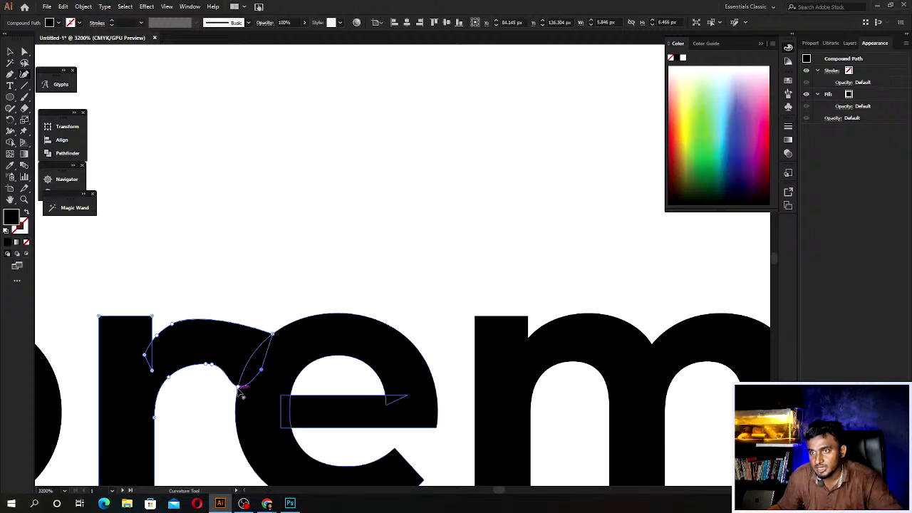
{"action": "left_click_drag", "start_coordinate": [241, 389], "coordinate": [243, 384]}
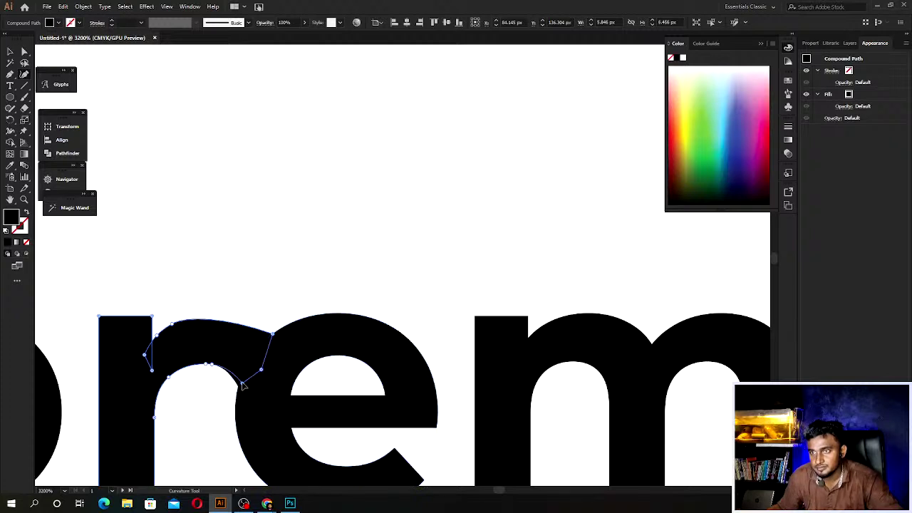
{"action": "key", "text": "v"}
{"action": "left_click", "coordinate": [254, 291]}
{"action": "scroll", "coordinate": [273, 391], "scroll_direction": "down", "scroll_amount": 5}
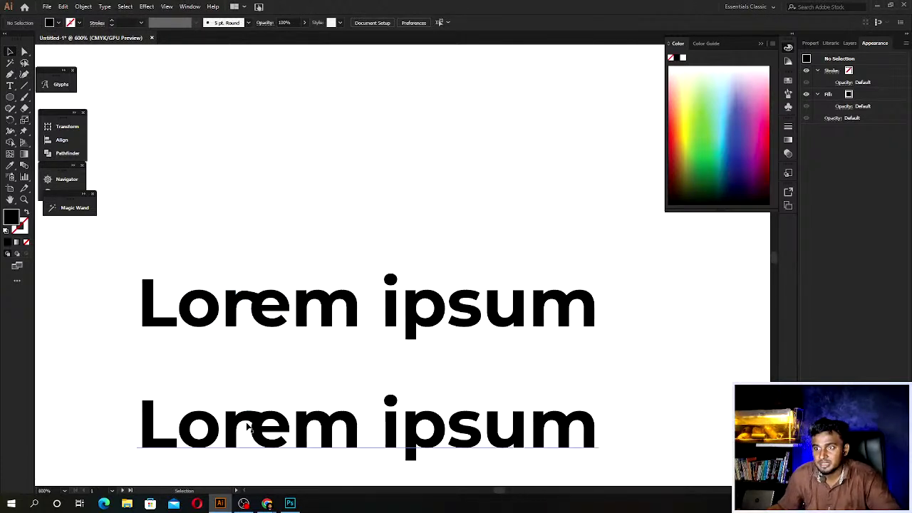
Delete the small joint piece sitting on the lower line's e.
{"action": "left_click", "coordinate": [253, 303]}
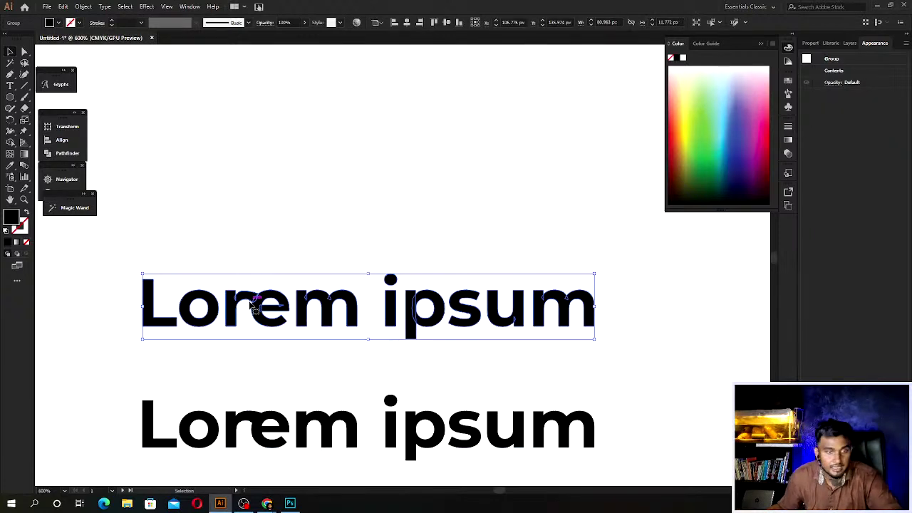
{"action": "left_click", "coordinate": [257, 350]}
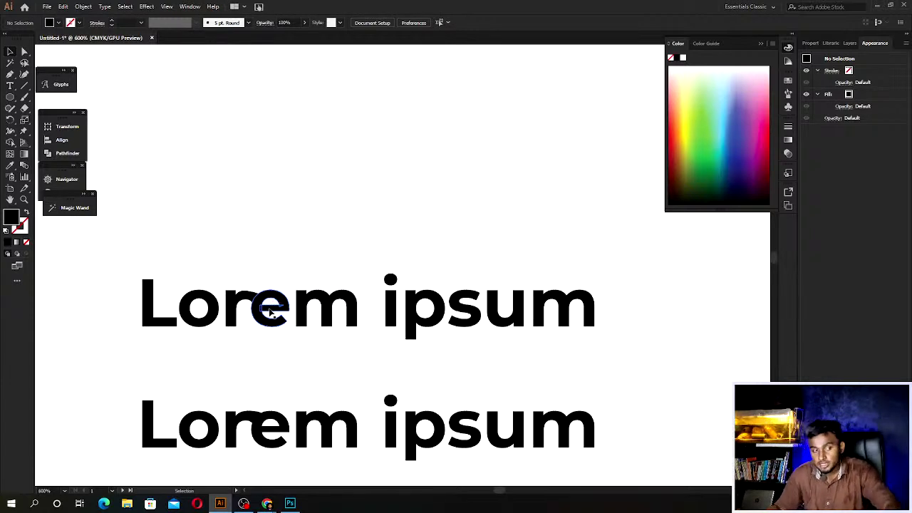
{"action": "left_click", "coordinate": [255, 424]}
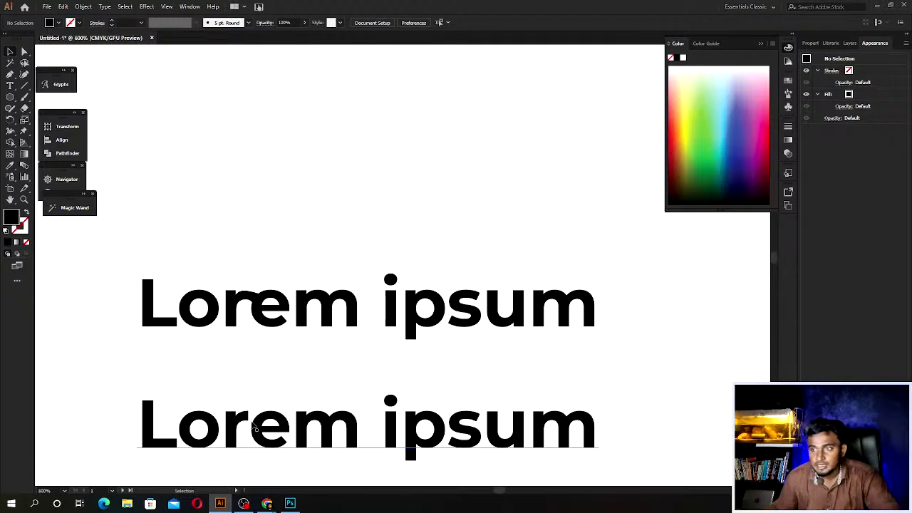
{"action": "key", "text": "Delete"}
{"action": "scroll", "coordinate": [283, 442], "scroll_direction": "up", "scroll_amount": 3, "text": "alt"}
Set the lower Lorem ipsum text to Montserrat Black weight.
{"action": "left_click", "coordinate": [259, 432]}
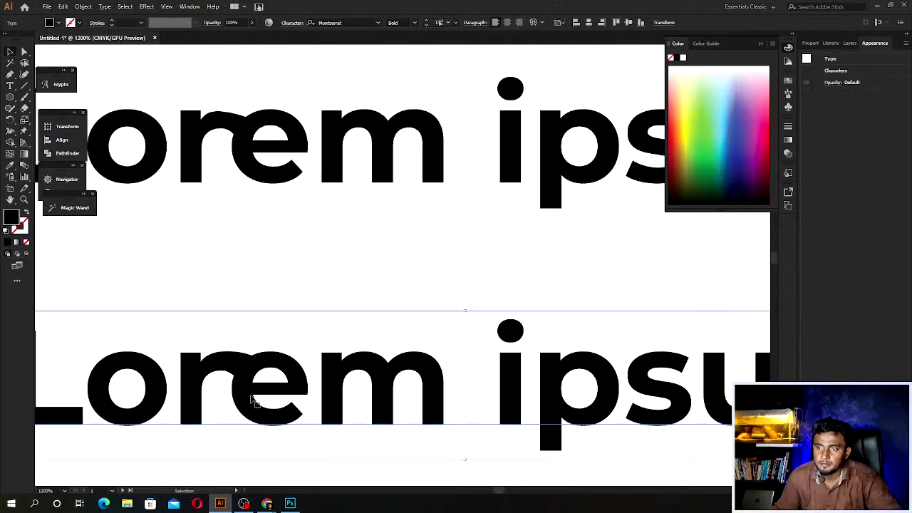
{"action": "scroll", "coordinate": [320, 382], "scroll_direction": "left", "scroll_amount": 3}
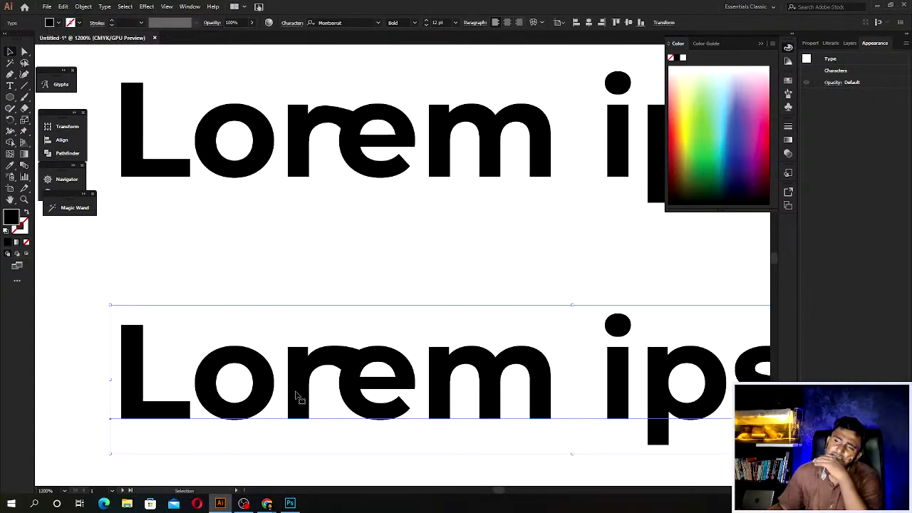
{"action": "left_click", "coordinate": [415, 23]}
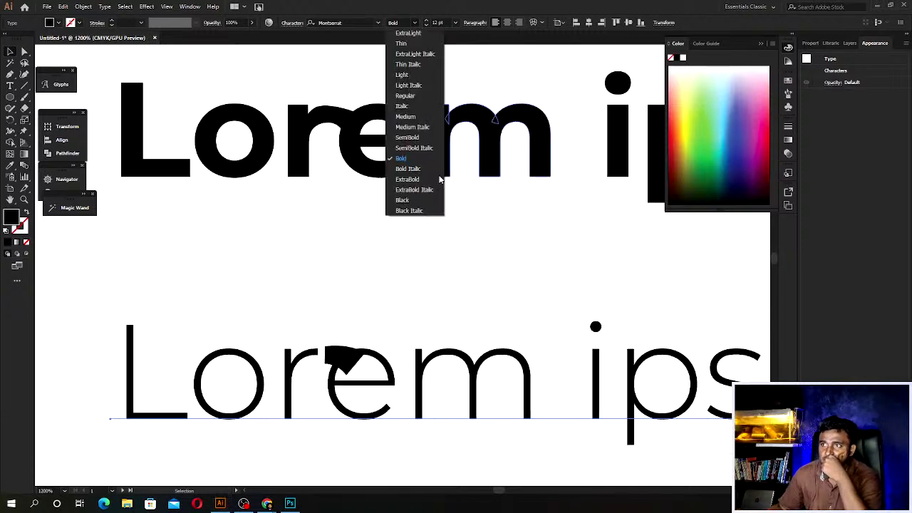
{"action": "left_click", "coordinate": [403, 201]}
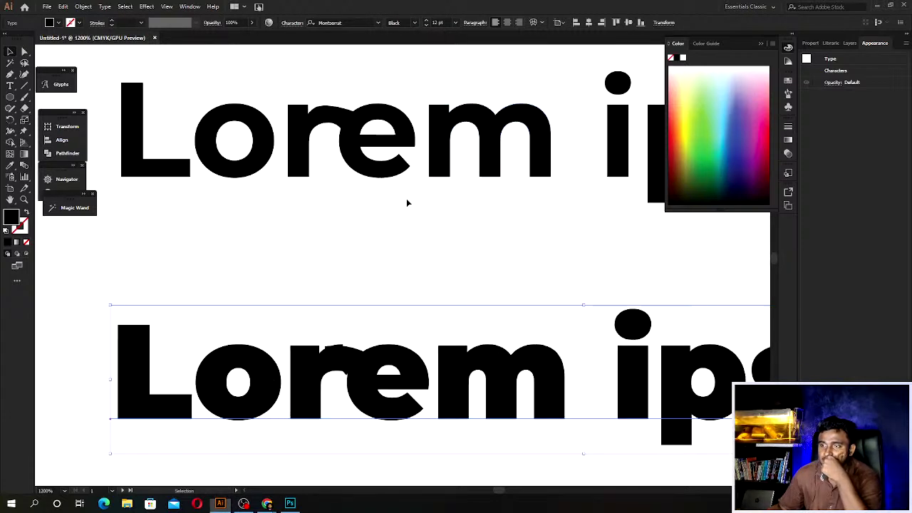
{"action": "left_click", "coordinate": [259, 170]}
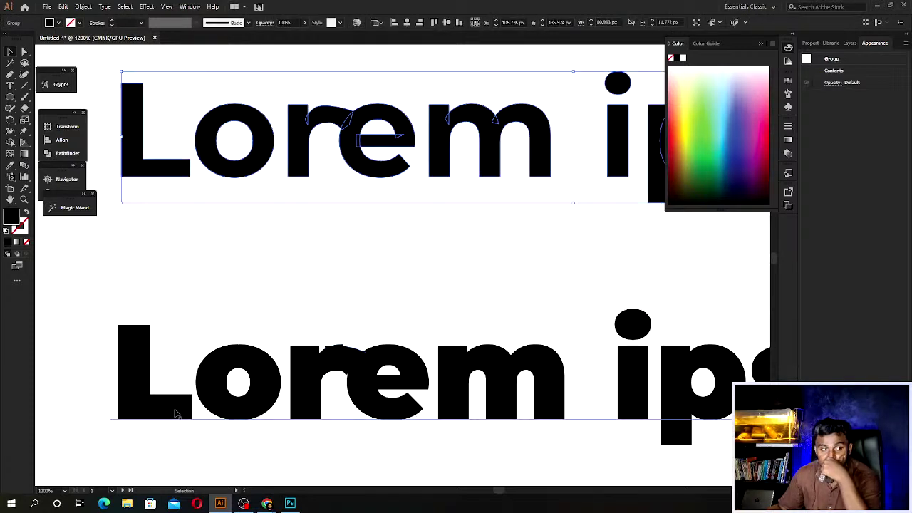
Reshape the joint's top edge into a matching arc and lower its top-left corner.
{"action": "scroll", "coordinate": [335, 367], "scroll_direction": "up", "scroll_amount": 3}
{"action": "left_click", "coordinate": [306, 345]}
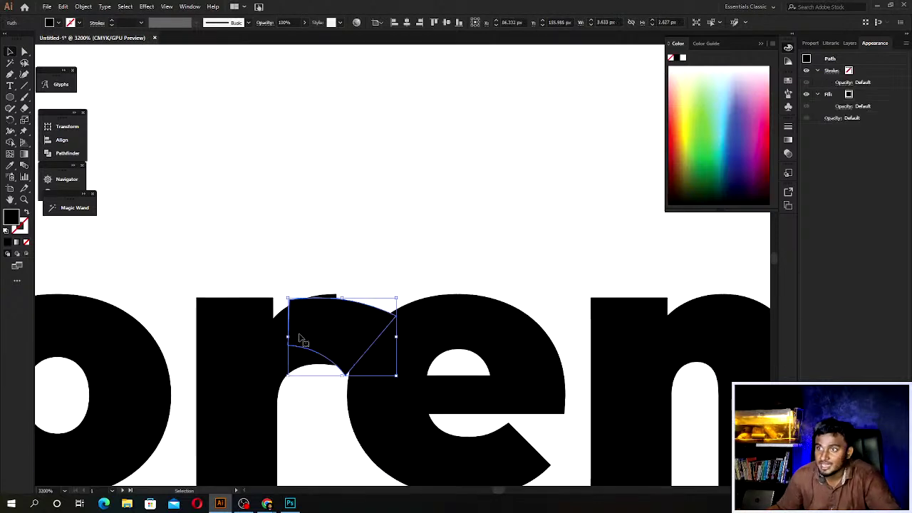
{"action": "key", "text": "shift+grave"}
{"action": "key", "text": "ctrl+equal"}
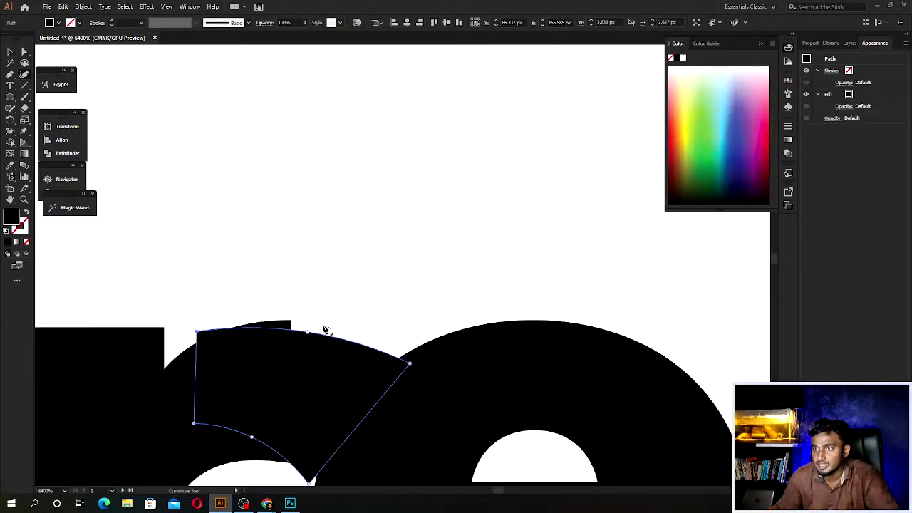
{"action": "mouse_move", "coordinate": [316, 333]}
{"action": "left_mouse_down"}
{"action": "mouse_move", "coordinate": [322, 325]}
{"action": "mouse_move", "coordinate": [352, 333]}
{"action": "left_mouse_up"}
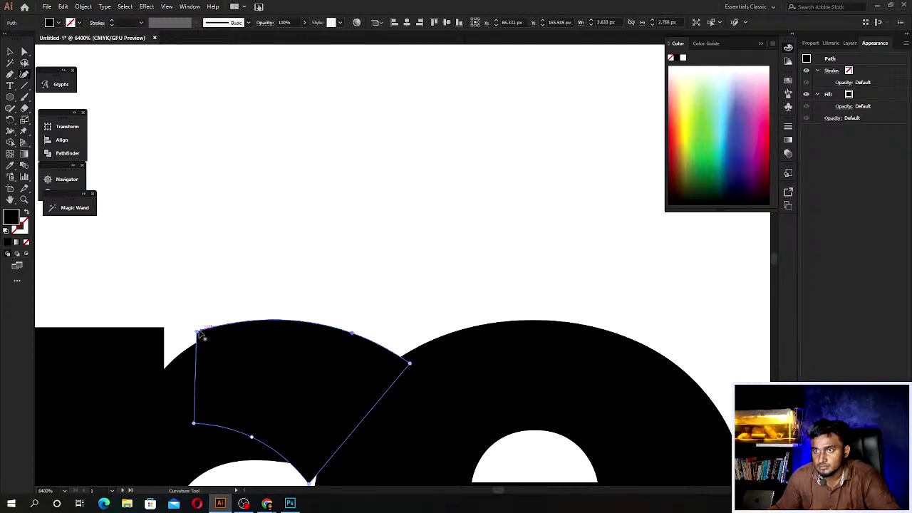
{"action": "left_click_drag", "start_coordinate": [197, 332], "coordinate": [196, 347]}
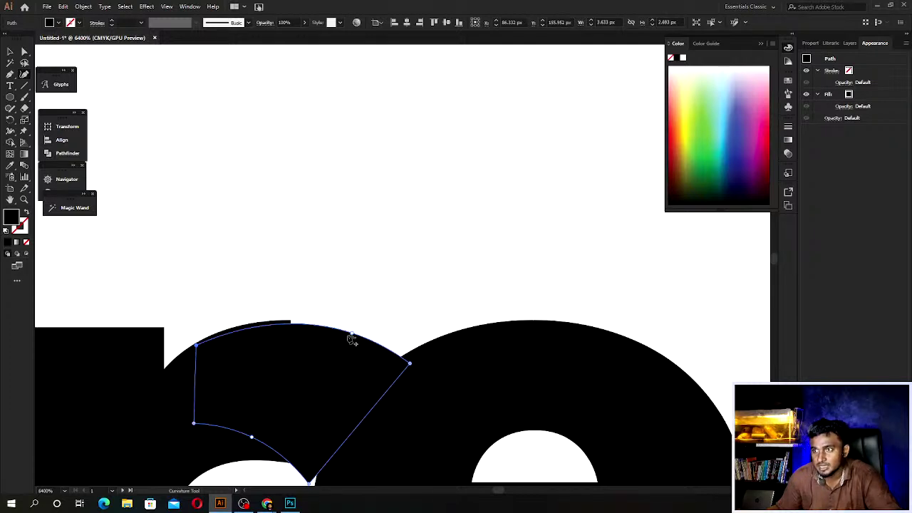
{"action": "left_click_drag", "start_coordinate": [352, 338], "coordinate": [336, 327]}
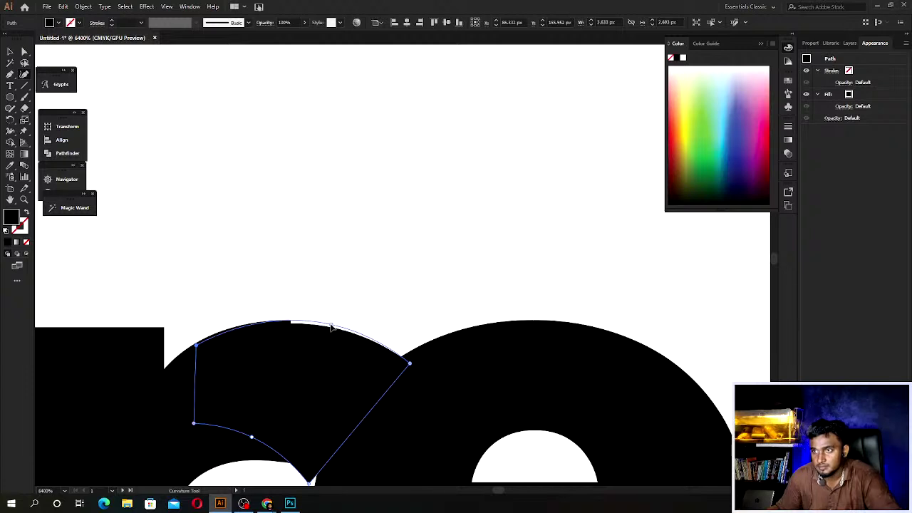
{"action": "left_click_drag", "start_coordinate": [337, 329], "coordinate": [332, 326]}
Reposition the joint's bottom tip into the e and fit its lower-left corner to the r.
{"action": "left_click_drag", "start_coordinate": [304, 415], "coordinate": [275, 286]}
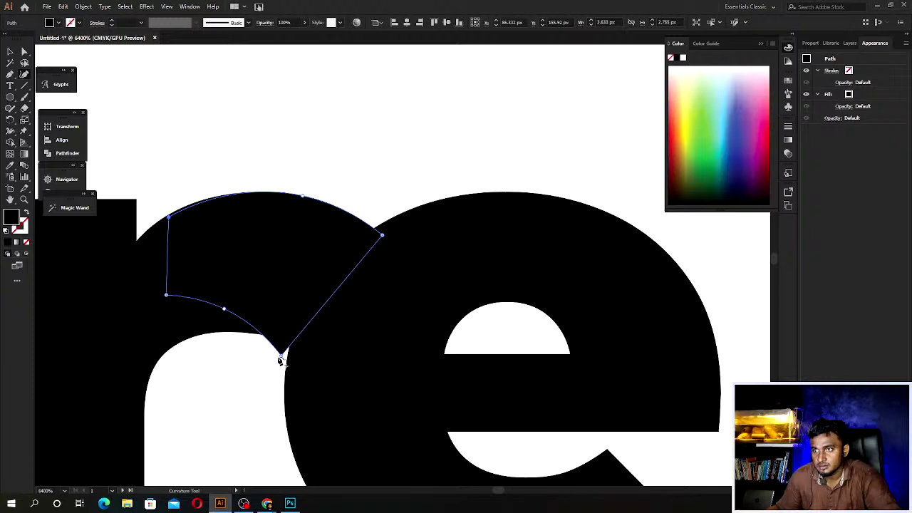
{"action": "left_click_drag", "start_coordinate": [279, 353], "coordinate": [305, 385]}
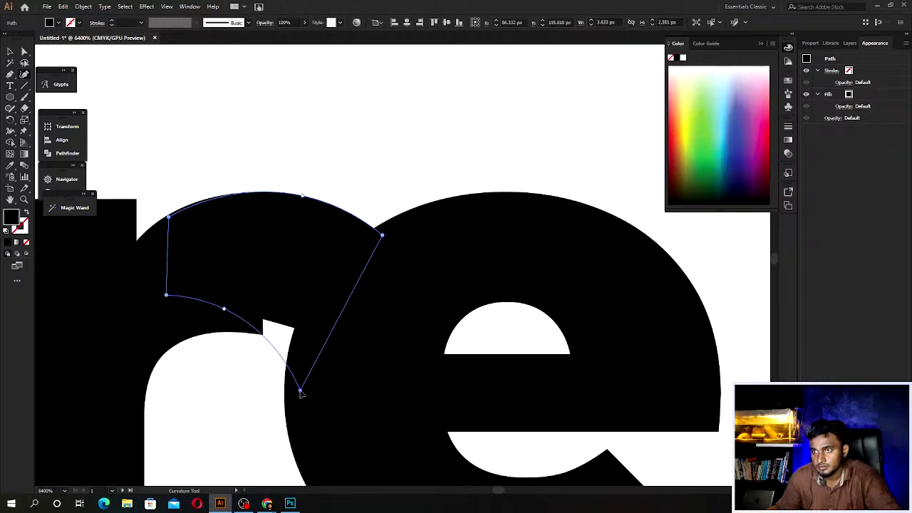
{"action": "mouse_move", "coordinate": [305, 386]}
{"action": "left_mouse_down"}
{"action": "mouse_move", "coordinate": [299, 360]}
{"action": "mouse_move", "coordinate": [308, 363]}
{"action": "left_mouse_up"}
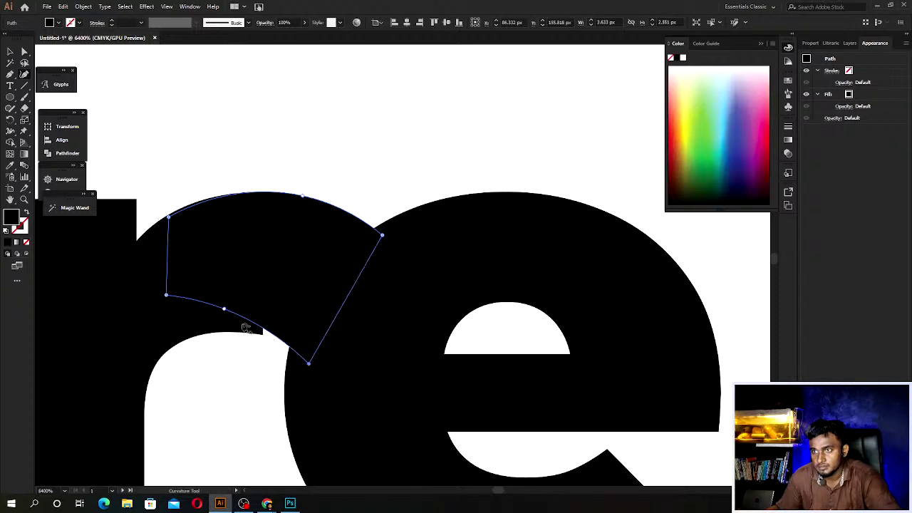
{"action": "mouse_move", "coordinate": [226, 311]}
{"action": "left_mouse_down"}
{"action": "mouse_move", "coordinate": [235, 338]}
{"action": "mouse_move", "coordinate": [278, 343]}
{"action": "left_mouse_up"}
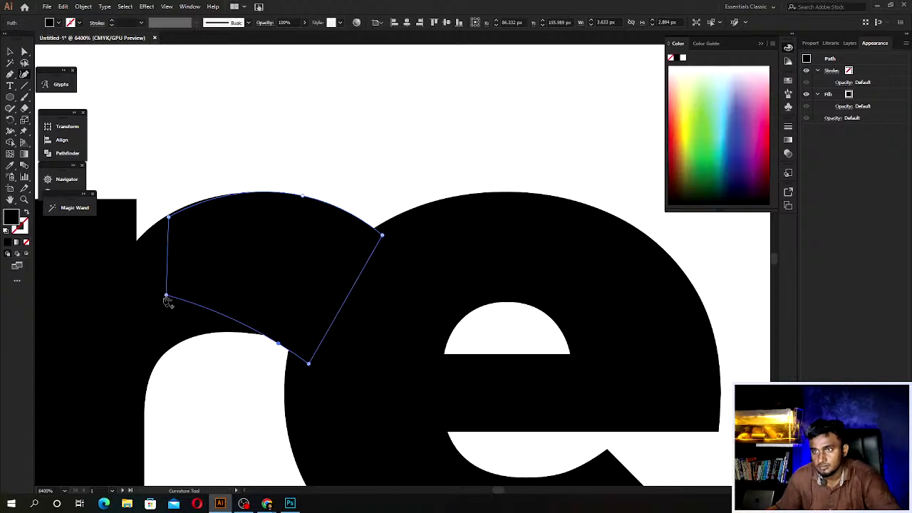
{"action": "left_click_drag", "start_coordinate": [166, 294], "coordinate": [225, 332]}
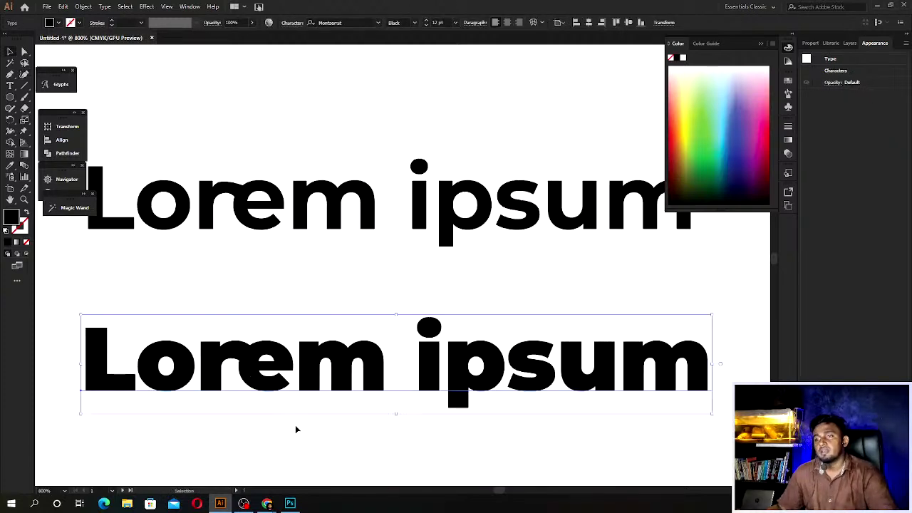
{"action": "scroll", "coordinate": [298, 429], "scroll_direction": "down", "scroll_amount": 1}
{"action": "left_click", "coordinate": [297, 429]}
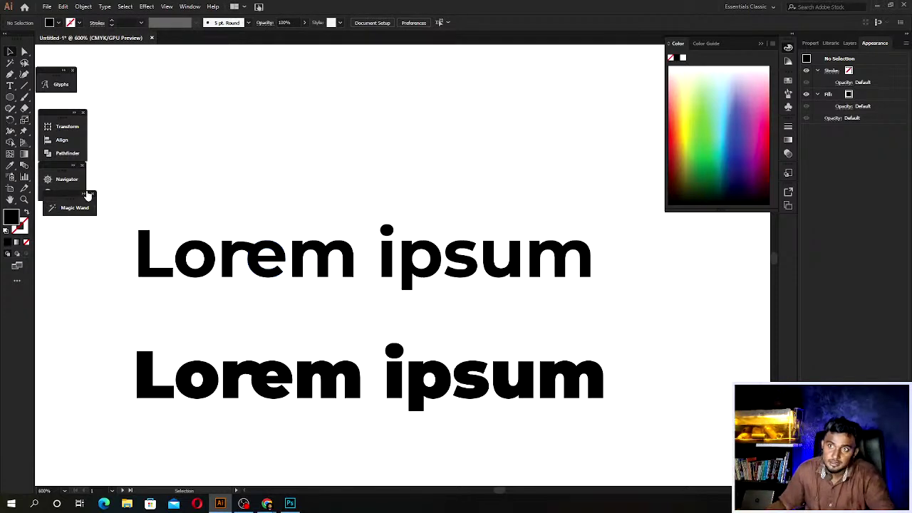
Marquee-select both 'Lorem ipsum' ligature lines and delete them, leaving the artboard empty.
{"action": "left_click_drag", "start_coordinate": [108, 183], "coordinate": [633, 403]}
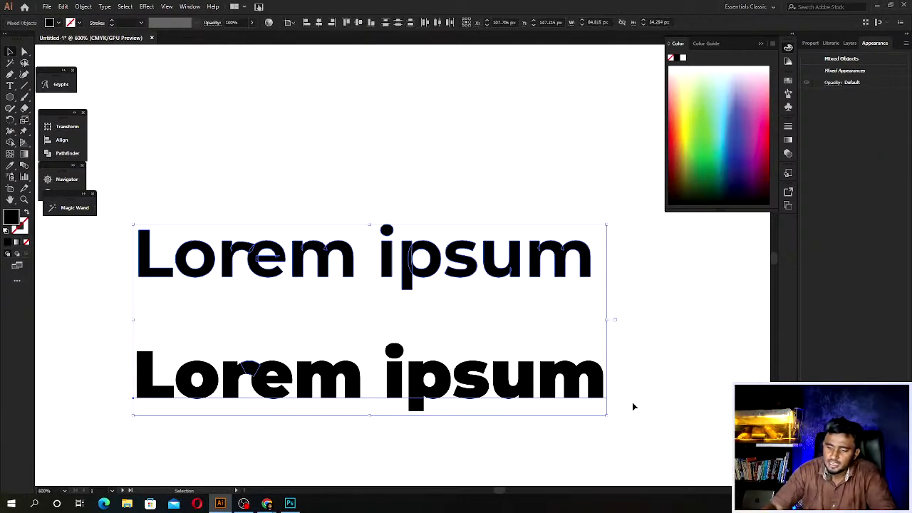
{"action": "key", "text": "Delete"}
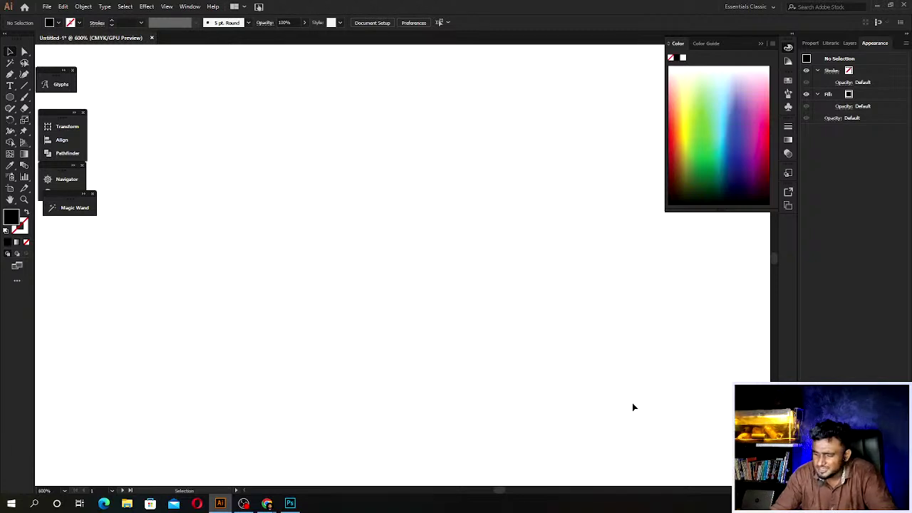
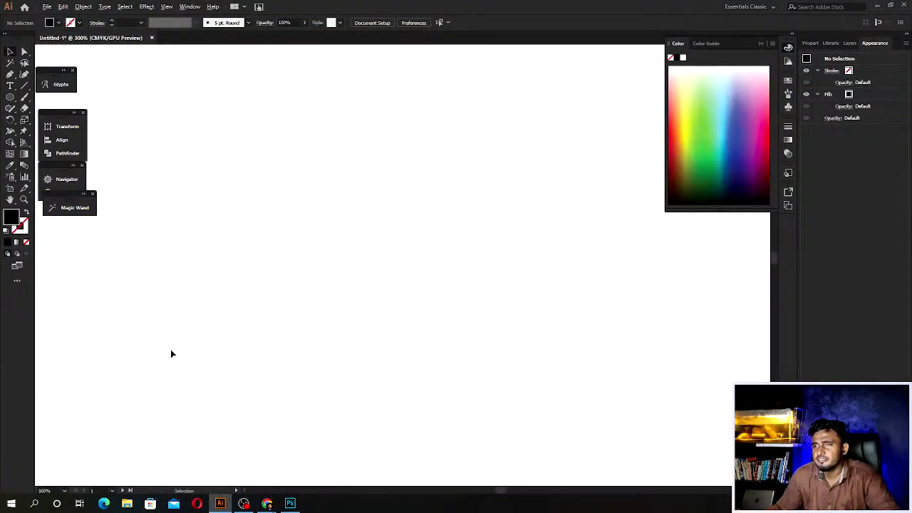
Create a blank A4 document, Untitled-2, leaving its CMYK colour mode unchanged.
{"action": "scroll", "coordinate": [170, 349], "scroll_direction": "down", "scroll_amount": 5}
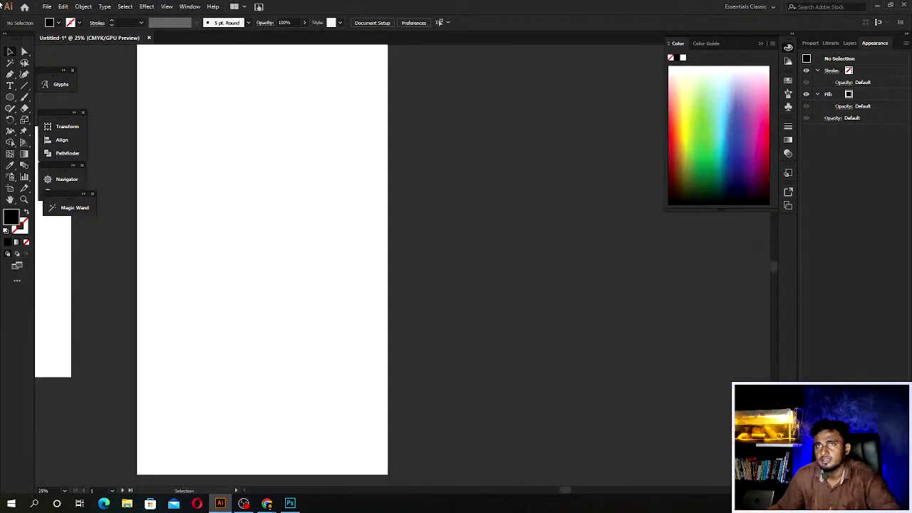
{"action": "left_click", "coordinate": [46, 7]}
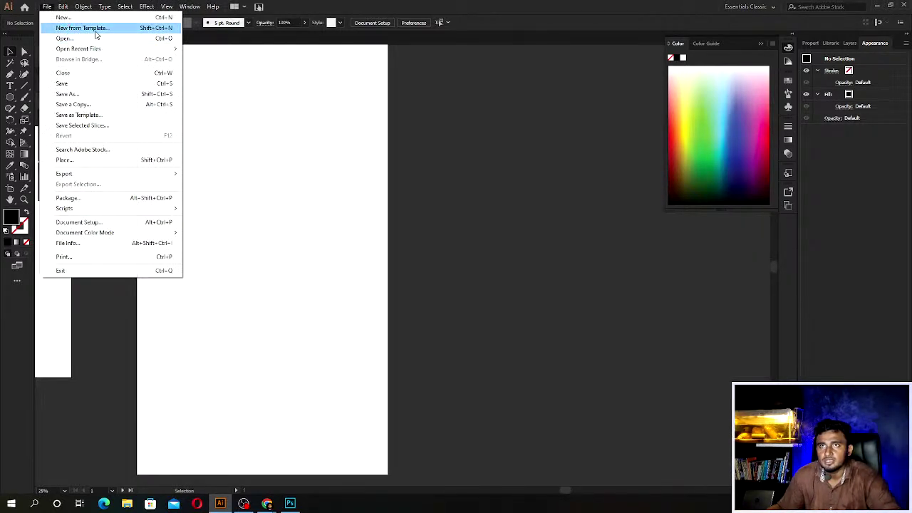
{"action": "left_click", "coordinate": [450, 73]}
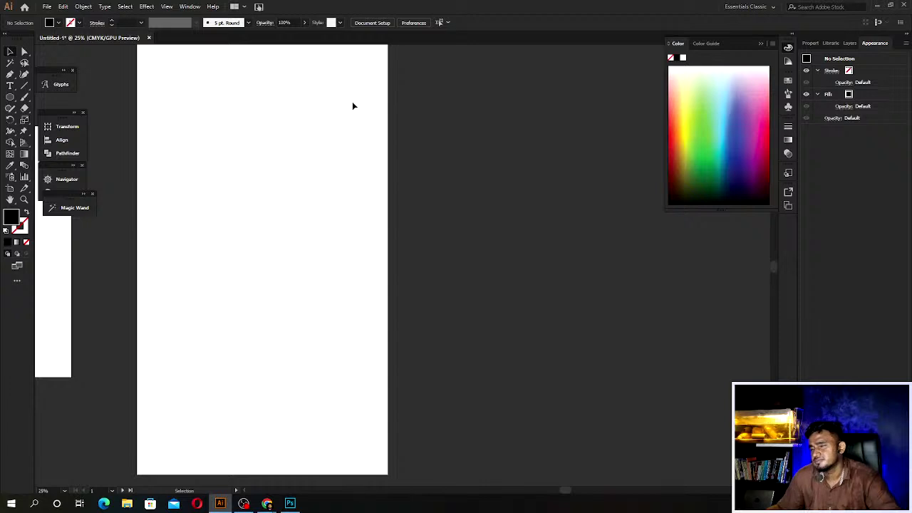
{"action": "key", "text": "ctrl+n"}
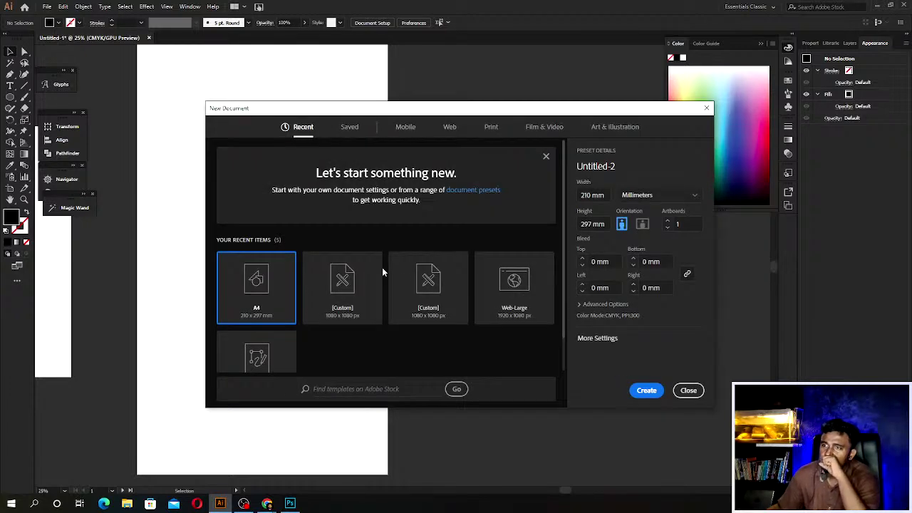
{"action": "left_click", "coordinate": [645, 390]}
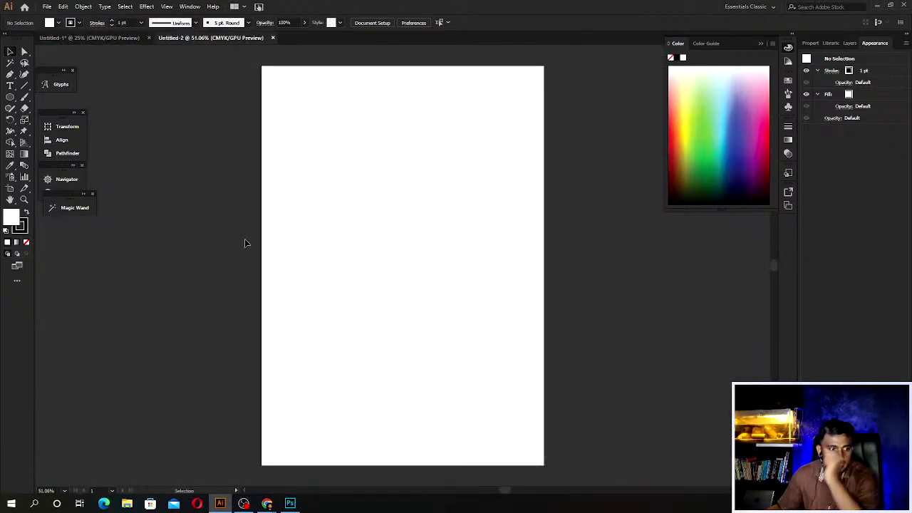
{"action": "left_click", "coordinate": [49, 7]}
{"action": "mouse_move", "coordinate": [85, 233]}
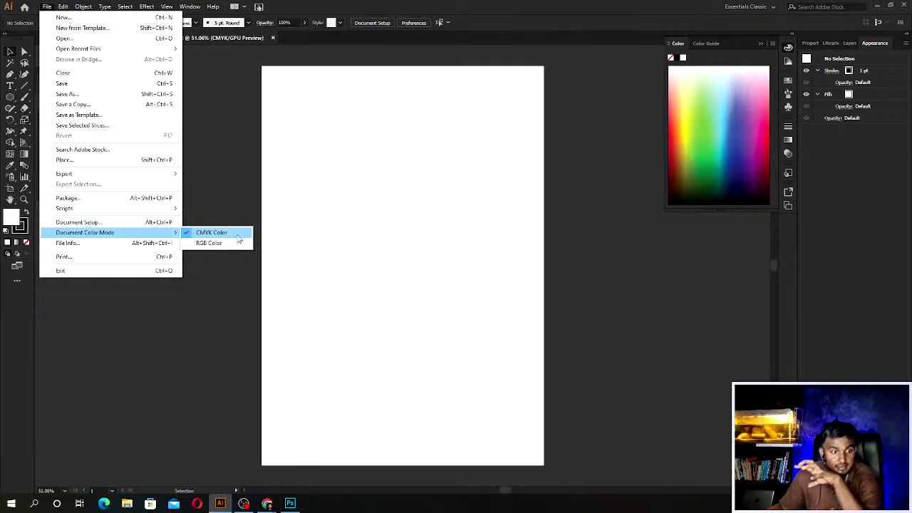
{"action": "left_click", "coordinate": [238, 207]}
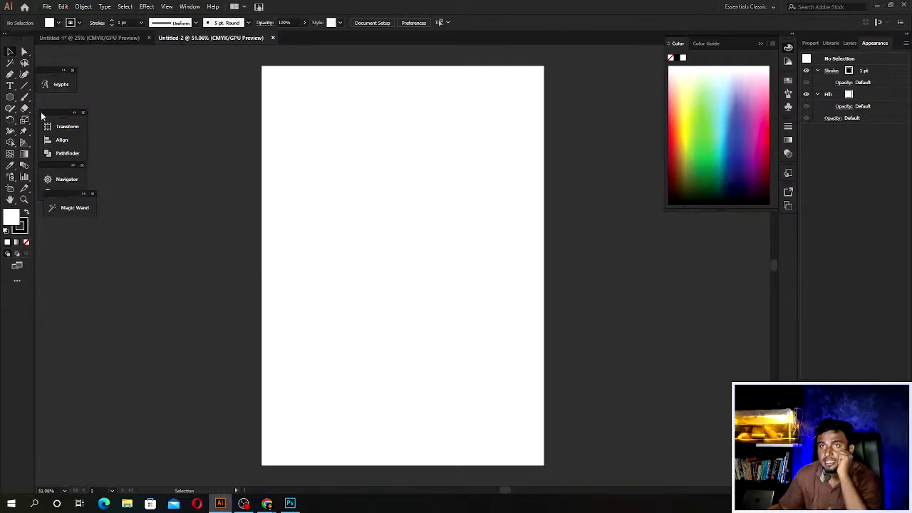
Place 'Lorem ipsum' text near the top of the page and scale it to heading size.
{"action": "left_click", "coordinate": [10, 85]}
{"action": "left_click", "coordinate": [291, 96]}
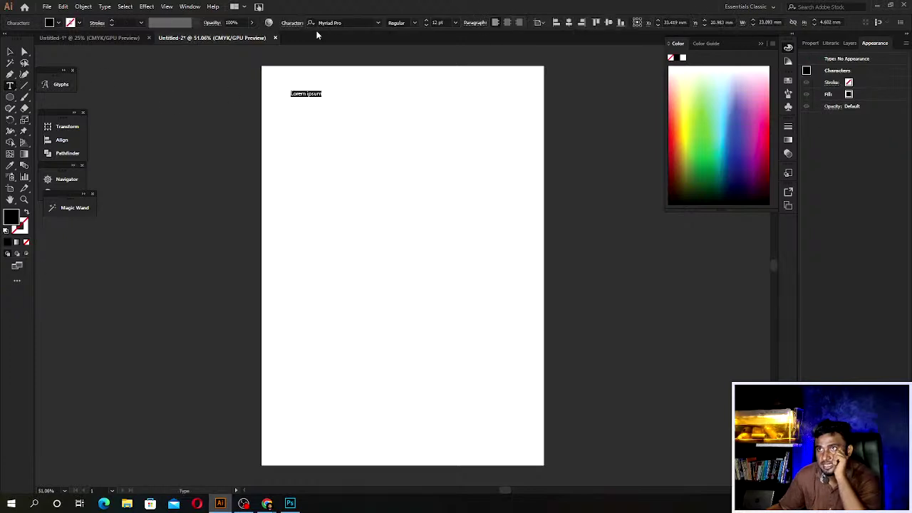
{"action": "left_click", "coordinate": [9, 53]}
{"action": "left_click_drag", "start_coordinate": [322, 97], "coordinate": [456, 127]}
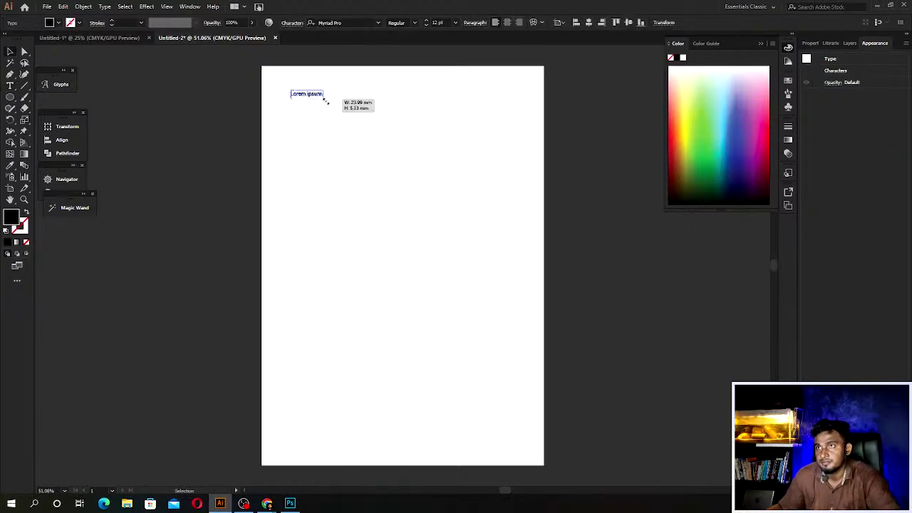
Set the heading font to Montserrat Bold, removing an accidental duplicate.
{"action": "left_click", "coordinate": [377, 23]}
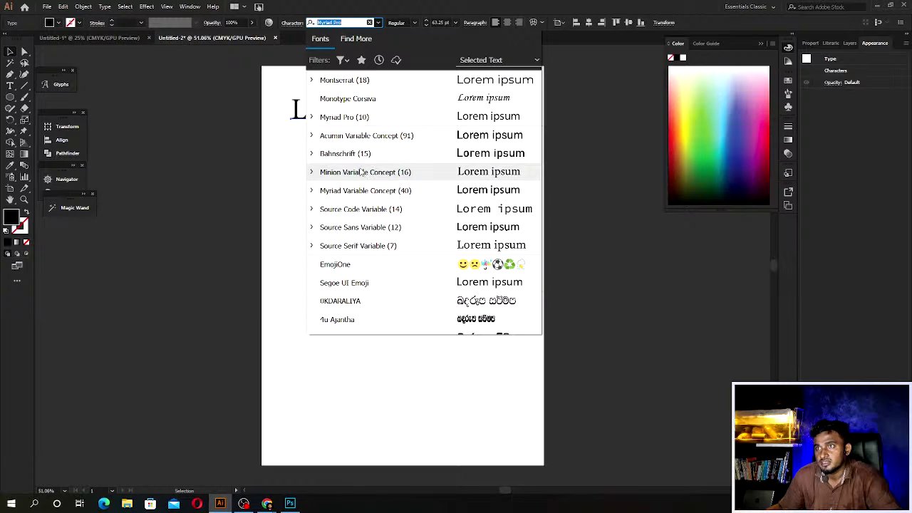
{"action": "left_click", "coordinate": [344, 79]}
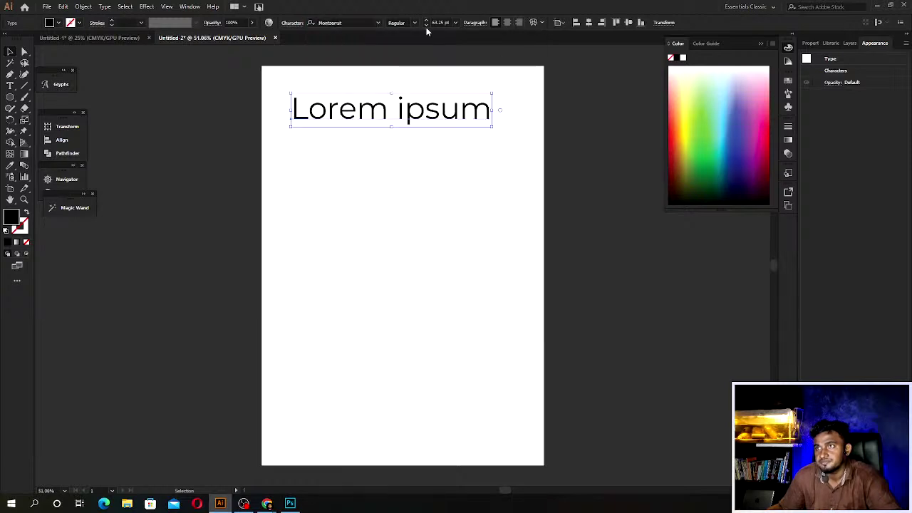
{"action": "left_click", "coordinate": [415, 23]}
{"action": "left_click", "coordinate": [414, 160]}
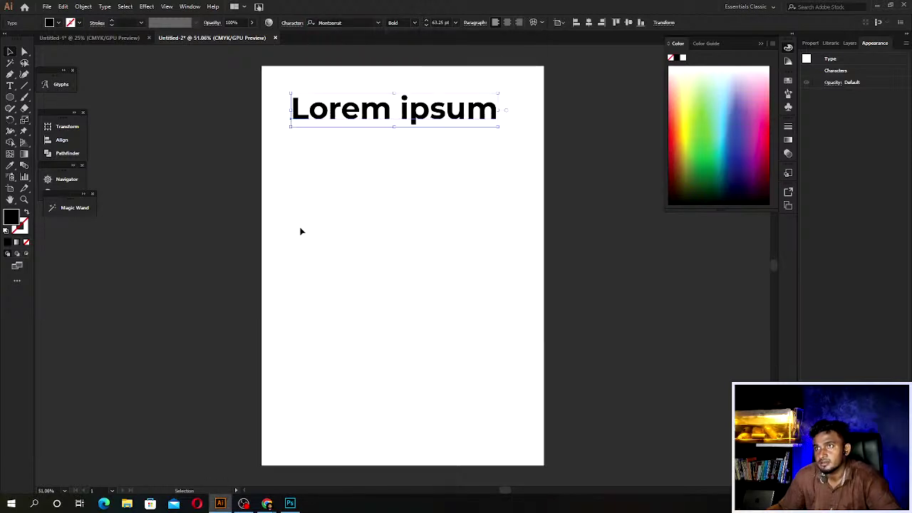
{"action": "left_click_drag", "start_coordinate": [394, 114], "coordinate": [387, 175]}
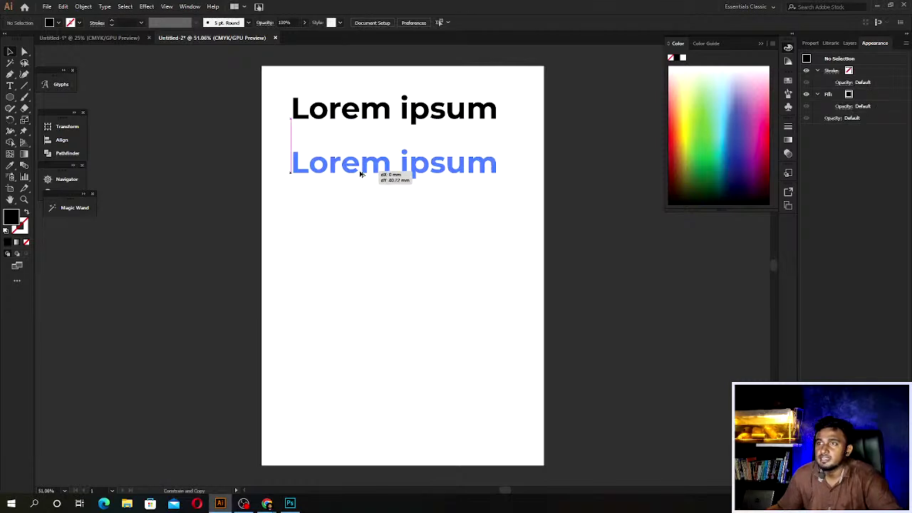
{"action": "key", "text": "Delete"}
{"action": "left_click", "coordinate": [261, 168]}
{"action": "left_click", "coordinate": [11, 87]}
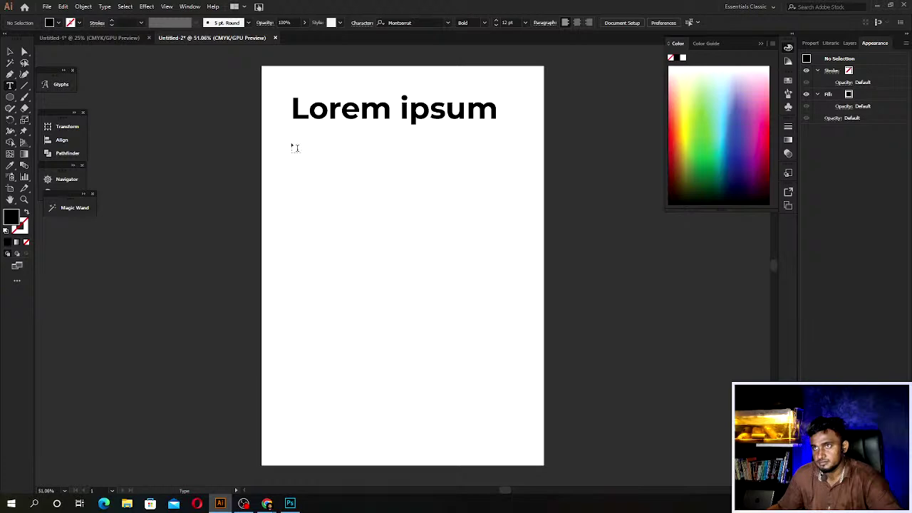
Draw a body text area below the heading, sampling the heading's style at half size.
{"action": "left_click_drag", "start_coordinate": [292, 144], "coordinate": [497, 345]}
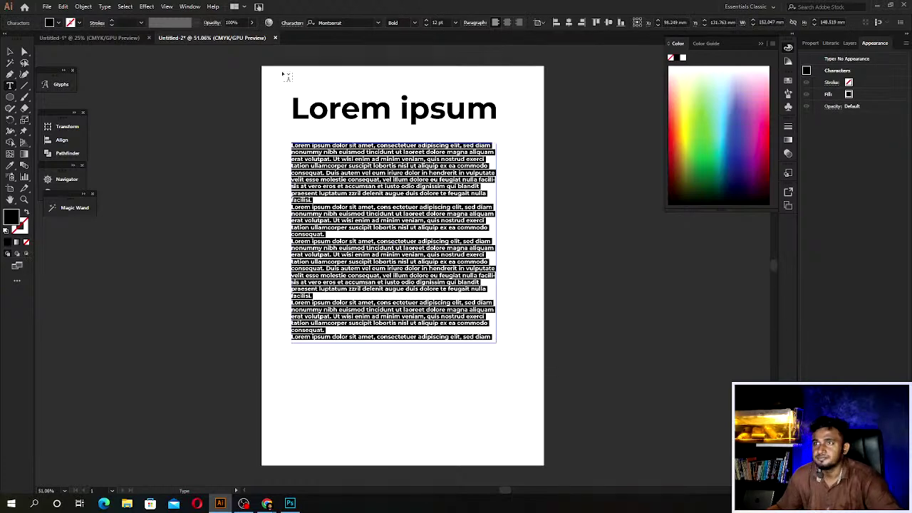
{"action": "left_click", "coordinate": [83, 7]}
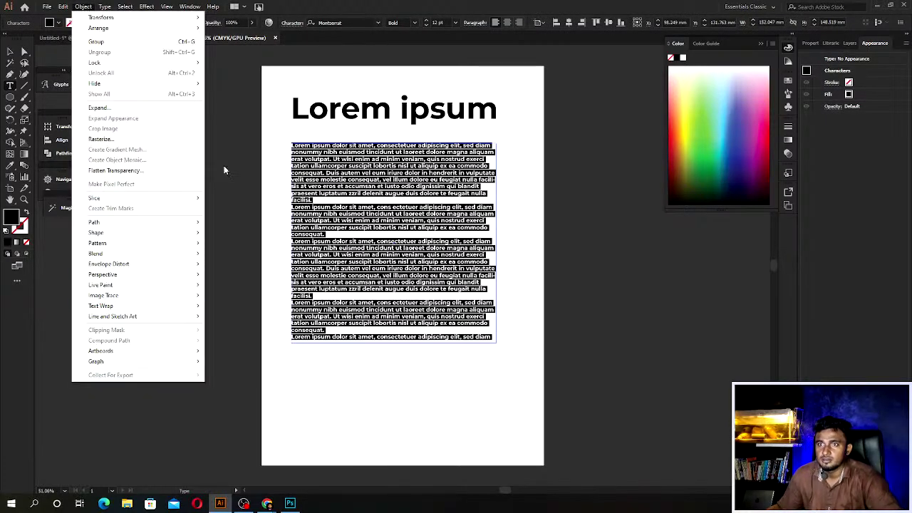
{"action": "left_click", "coordinate": [11, 165]}
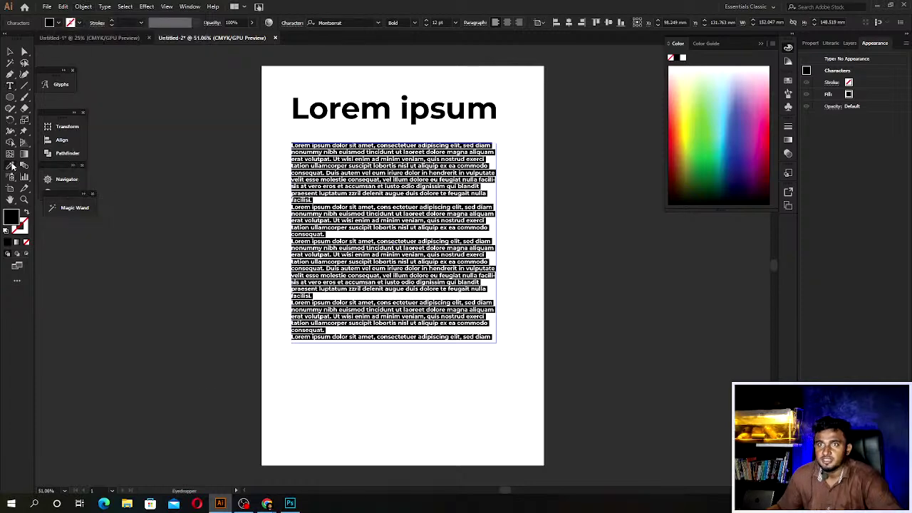
{"action": "left_click", "coordinate": [342, 106]}
{"action": "left_click", "coordinate": [444, 22]}
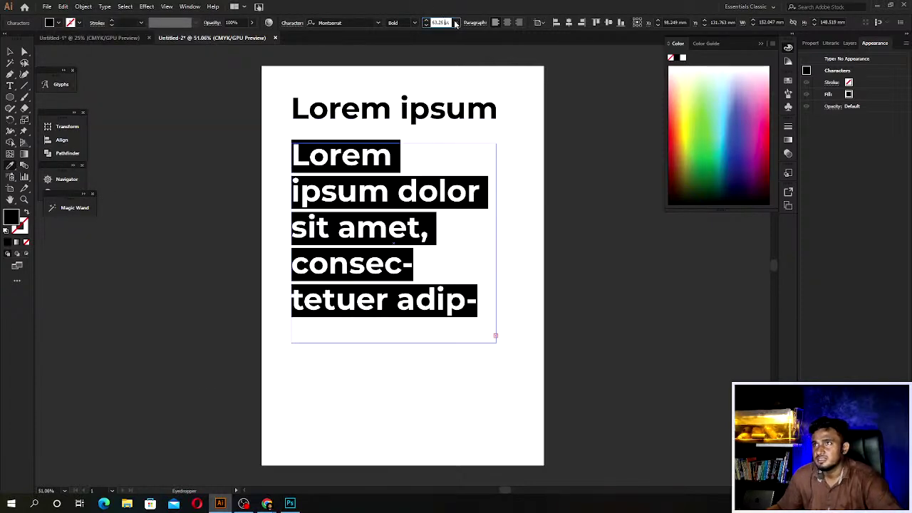
{"action": "key", "text": "Return"}
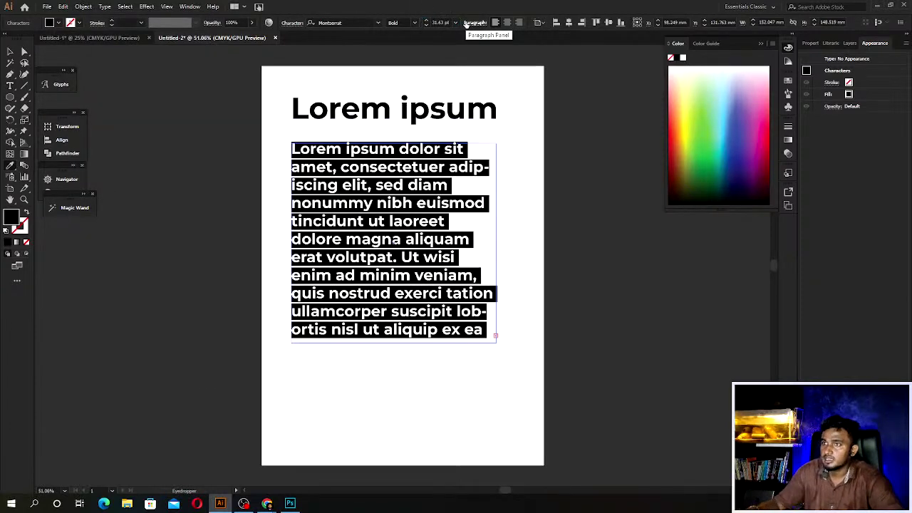
Set the body text to Regular weight and deselect it.
{"action": "left_click", "coordinate": [104, 6]}
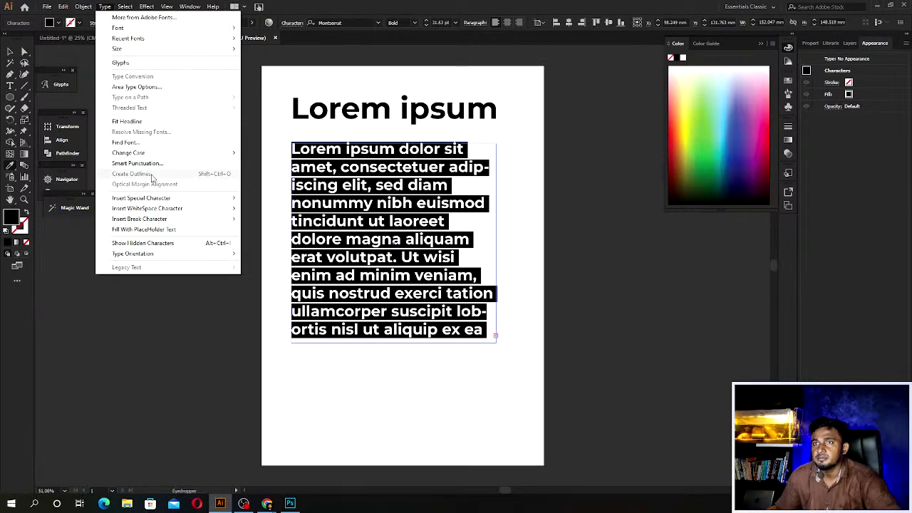
{"action": "key", "text": "Escape"}
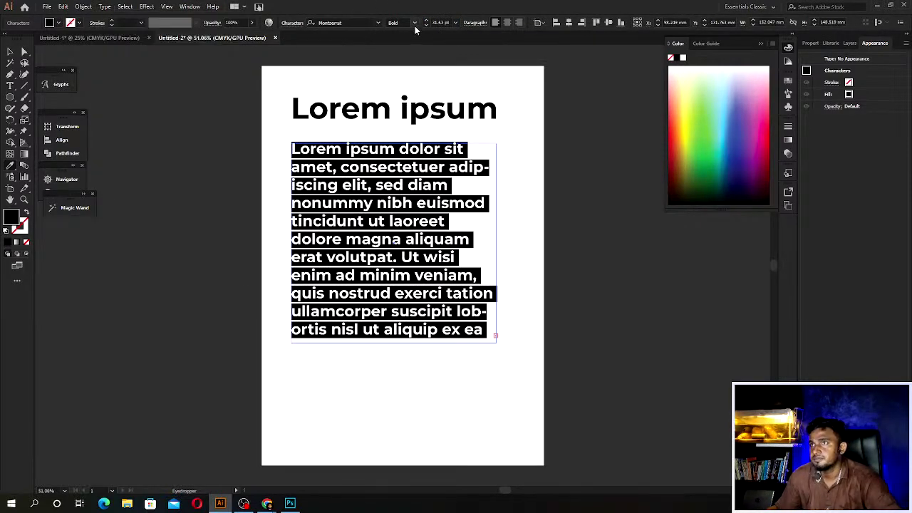
{"action": "left_click", "coordinate": [415, 23]}
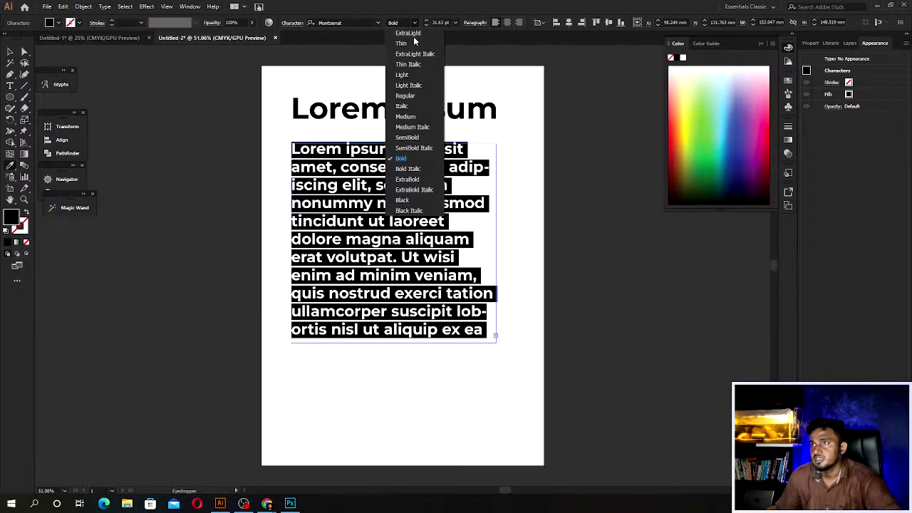
{"action": "left_click", "coordinate": [405, 95]}
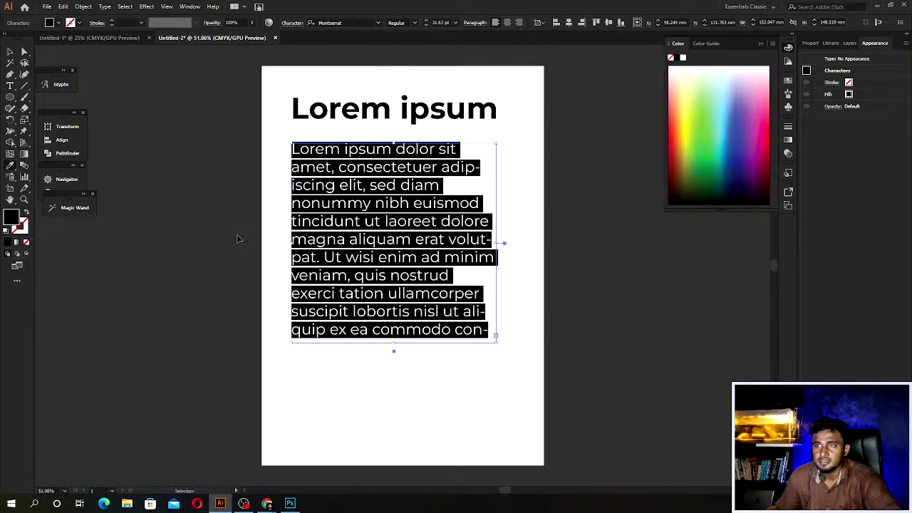
{"action": "key", "text": "ctrl+shift+a"}
{"action": "scroll", "coordinate": [239, 238], "scroll_direction": "down", "scroll_amount": 2}
Lengthen the body text frame to show overflow text and turn off hyphenation.
{"action": "left_click", "coordinate": [10, 51]}
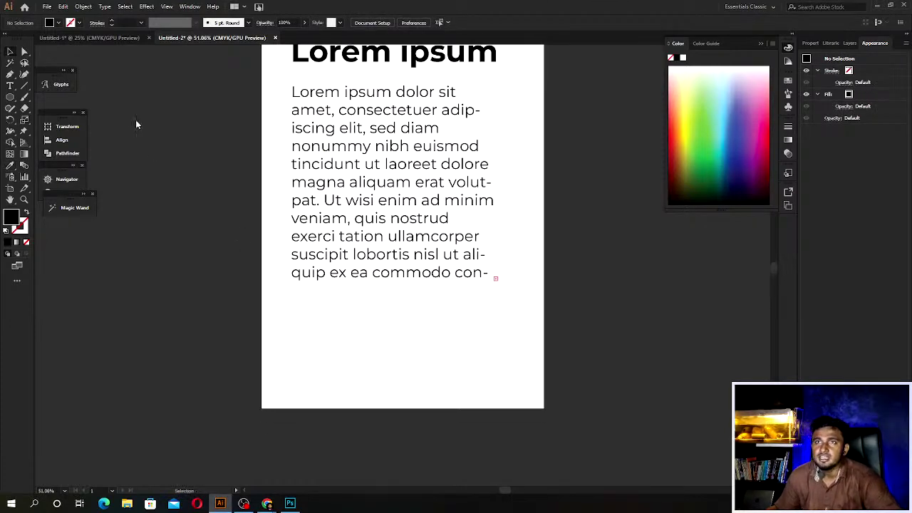
{"action": "left_click", "coordinate": [338, 252]}
{"action": "left_click_drag", "start_coordinate": [393, 288], "coordinate": [393, 364]}
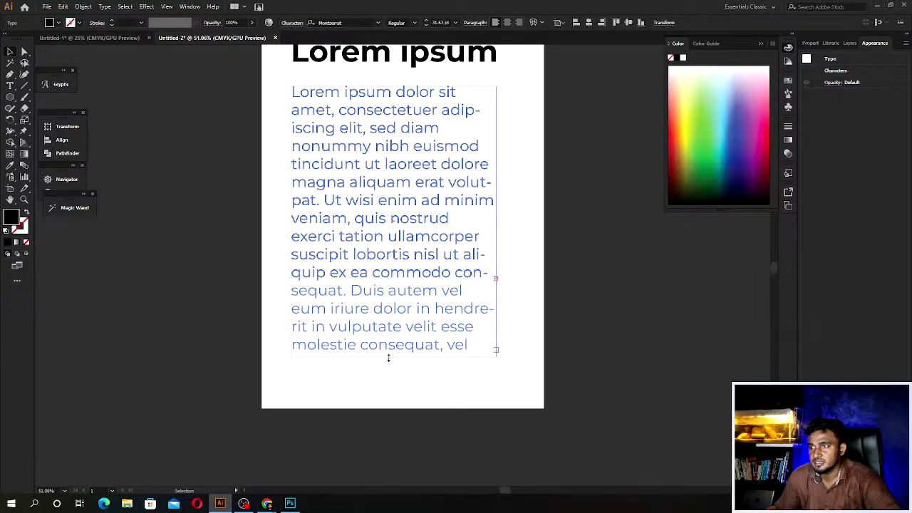
{"action": "left_click", "coordinate": [475, 22]}
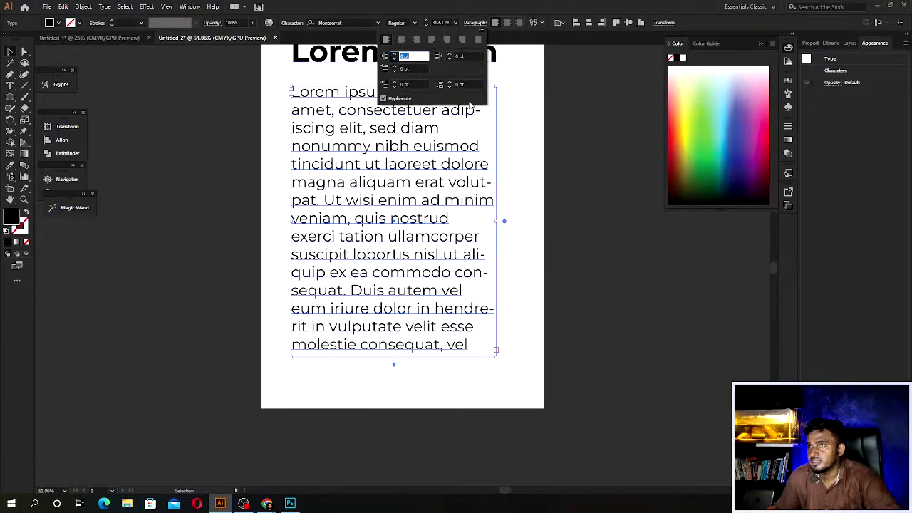
{"action": "left_click", "coordinate": [390, 98]}
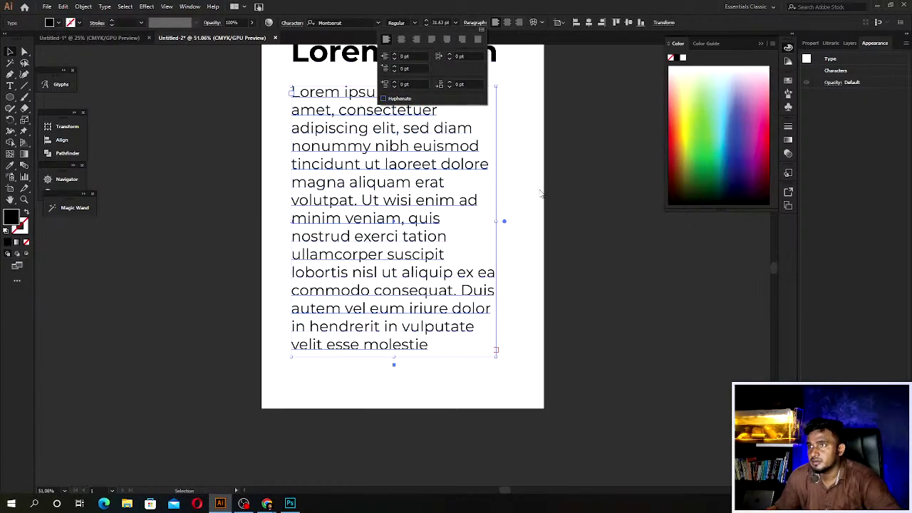
Draw a new text box below the paragraph with a 15.81 pt font size.
{"action": "left_click", "coordinate": [10, 86]}
{"action": "scroll", "coordinate": [370, 410], "scroll_direction": "up", "scroll_amount": 1}
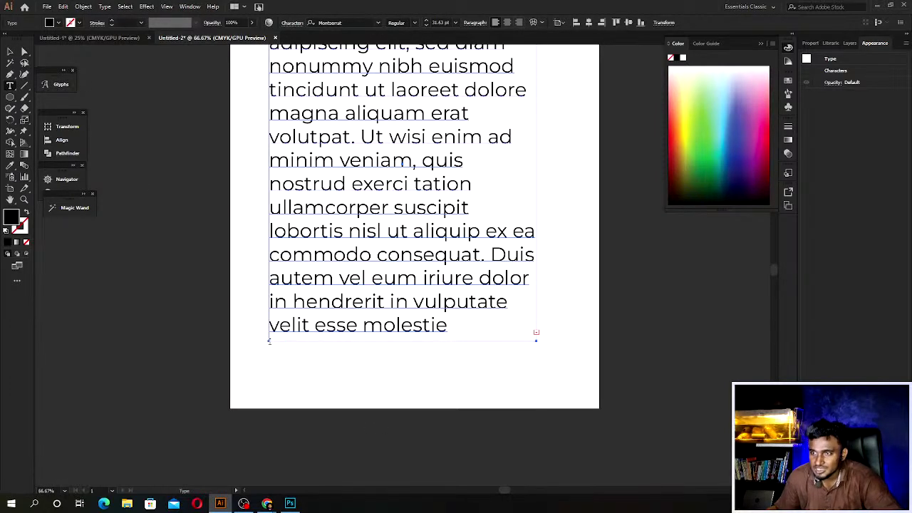
{"action": "left_click_drag", "start_coordinate": [268, 349], "coordinate": [541, 378]}
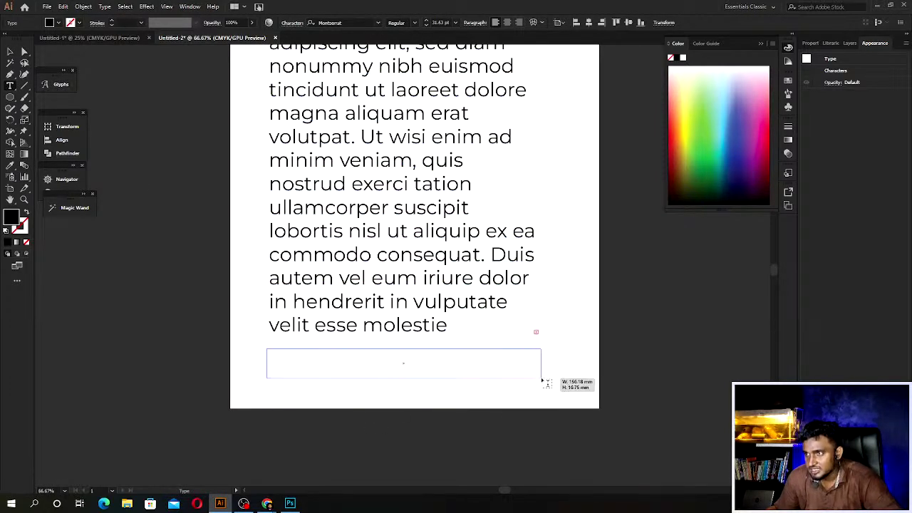
{"action": "left_click", "coordinate": [440, 22]}
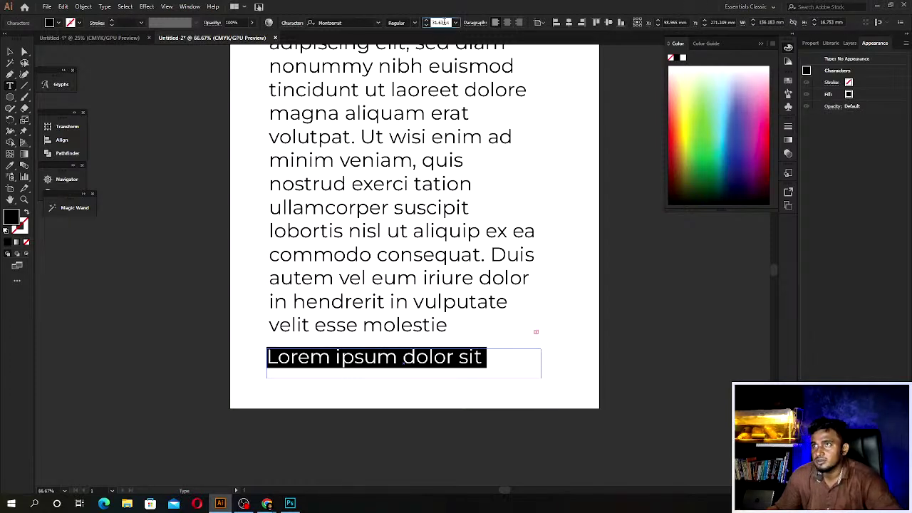
{"action": "type", "text": "15.81"}
{"action": "key", "text": "Return"}
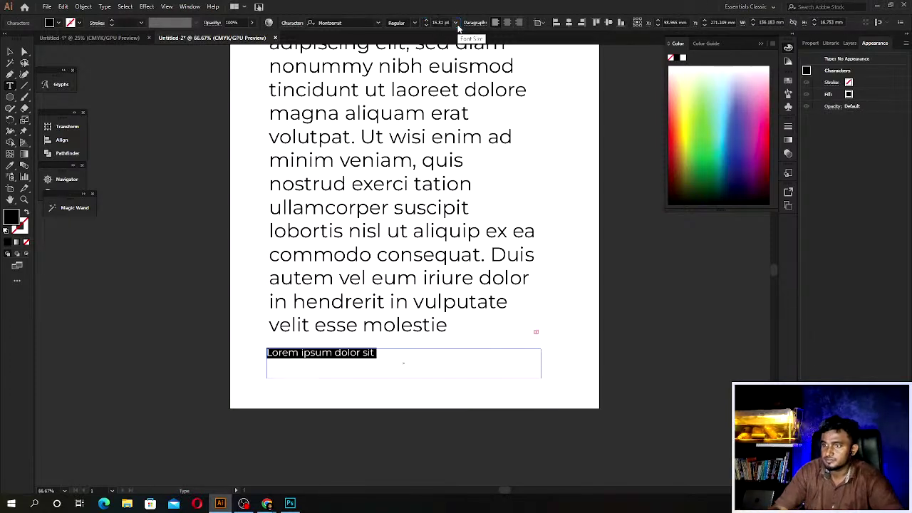
Fill the new text box with placeholder text and deselect it.
{"action": "left_click", "coordinate": [76, 12]}
{"action": "left_click", "coordinate": [145, 229]}
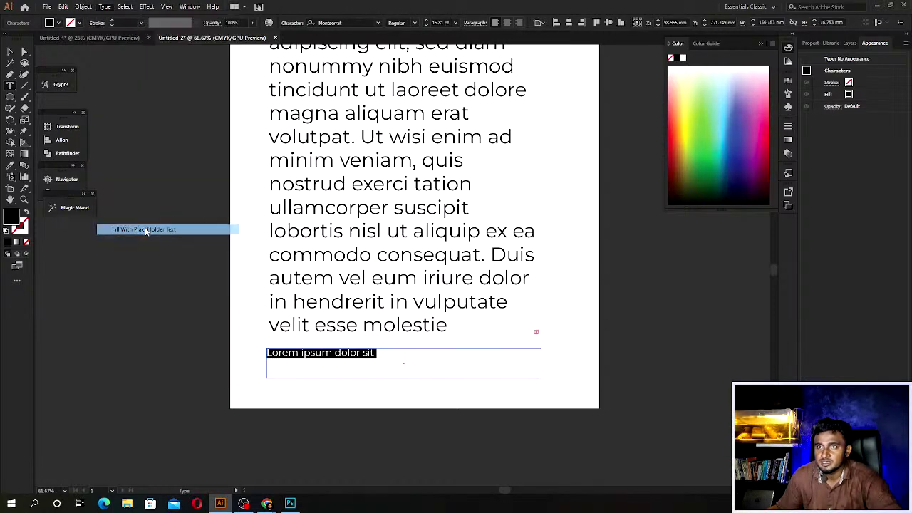
{"action": "left_click", "coordinate": [10, 52]}
{"action": "left_click", "coordinate": [201, 421]}
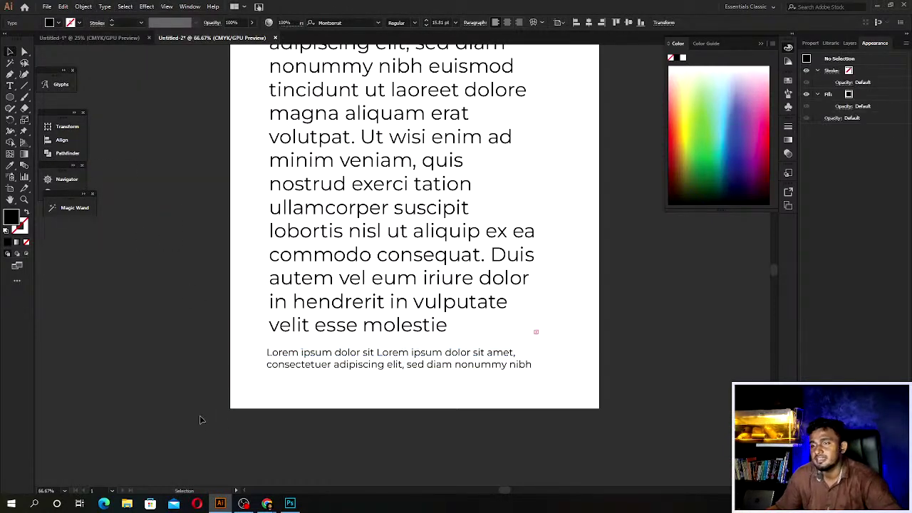
{"action": "scroll", "coordinate": [203, 420], "scroll_direction": "down", "scroll_amount": 3}
{"action": "scroll", "coordinate": [212, 424], "scroll_direction": "up", "scroll_amount": 2}
{"action": "scroll", "coordinate": [211, 420], "scroll_direction": "down", "scroll_amount": 1}
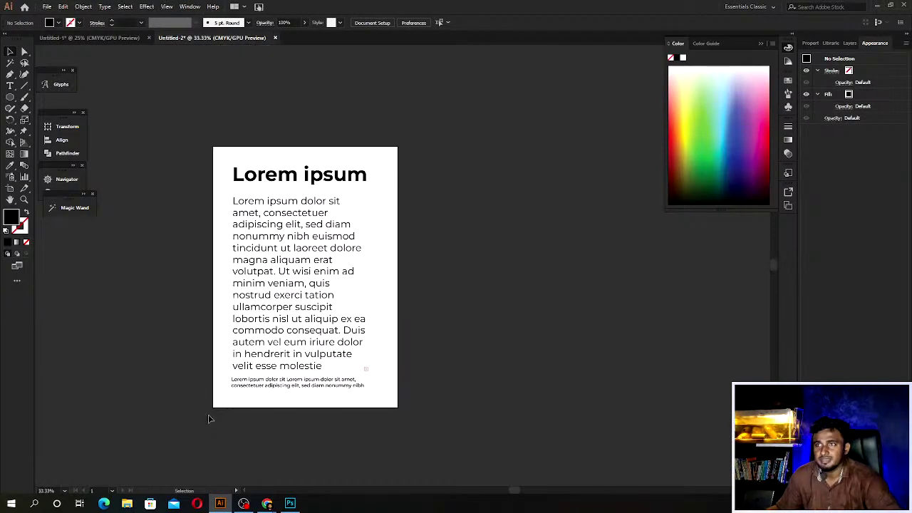
Draw a horizontal line under the heading with a black 4 pt stroke.
{"action": "left_click", "coordinate": [24, 85]}
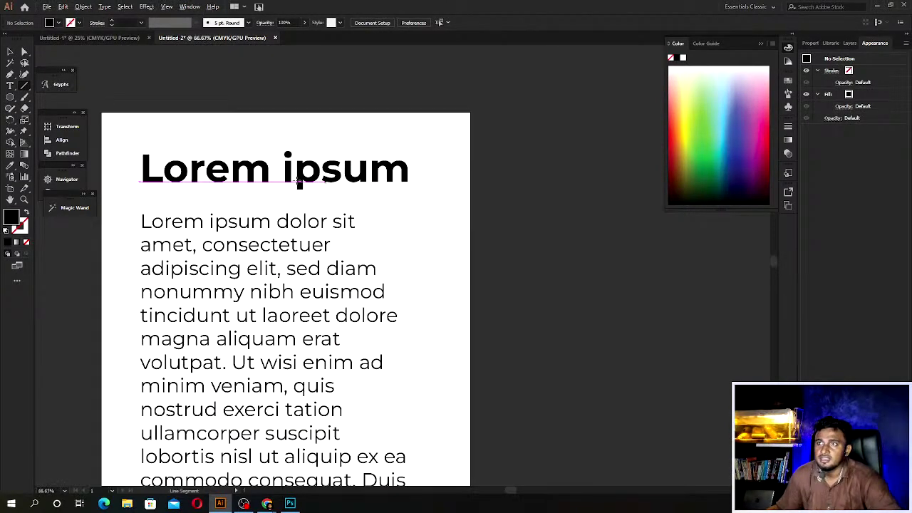
{"action": "scroll", "coordinate": [324, 181], "scroll_direction": "up", "scroll_amount": 2}
{"action": "left_click_drag", "start_coordinate": [141, 196], "coordinate": [408, 218]}
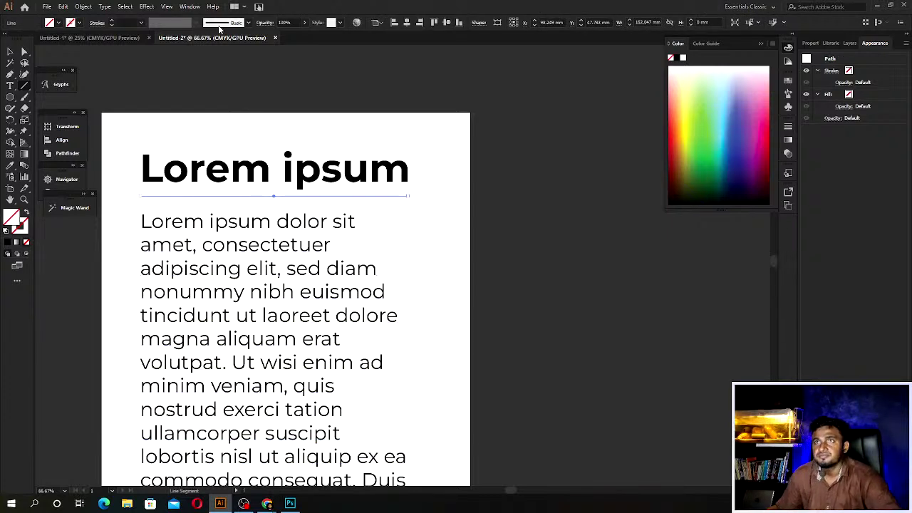
{"action": "left_click", "coordinate": [123, 25]}
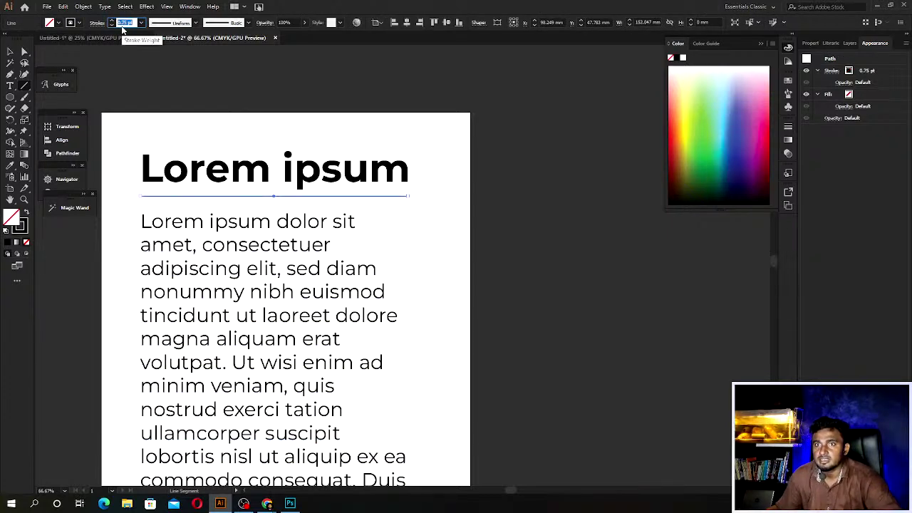
{"action": "type", "text": "4"}
{"action": "key", "text": "Return"}
Apply a tapered width profile to the underline, then deselect and zoom out.
{"action": "left_click", "coordinate": [171, 22]}
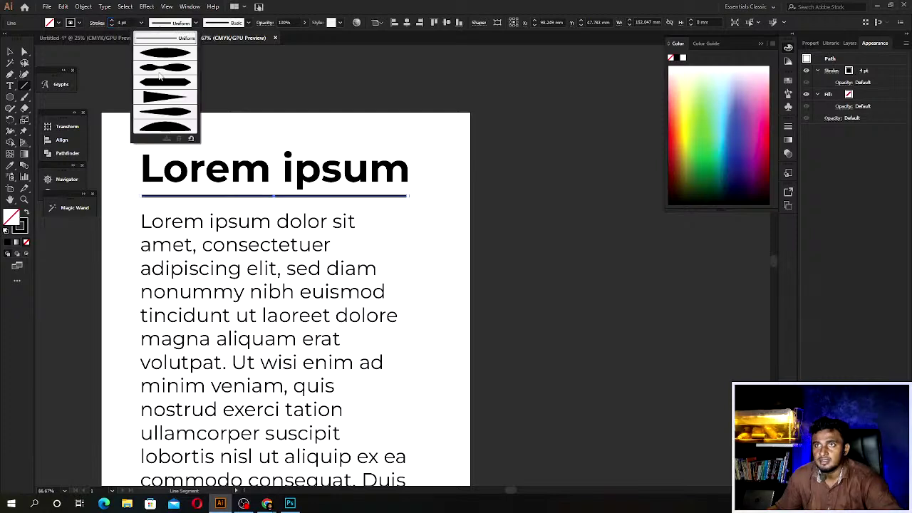
{"action": "left_click", "coordinate": [170, 55]}
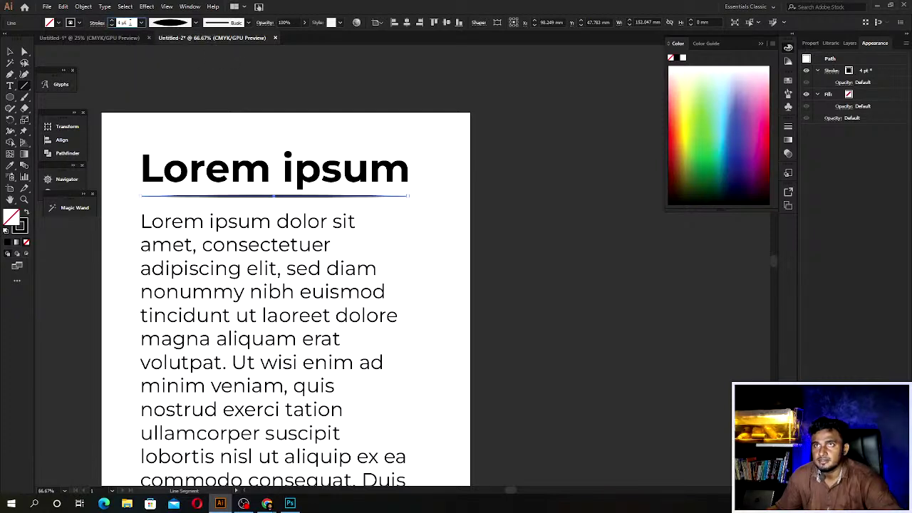
{"action": "left_click", "coordinate": [210, 71]}
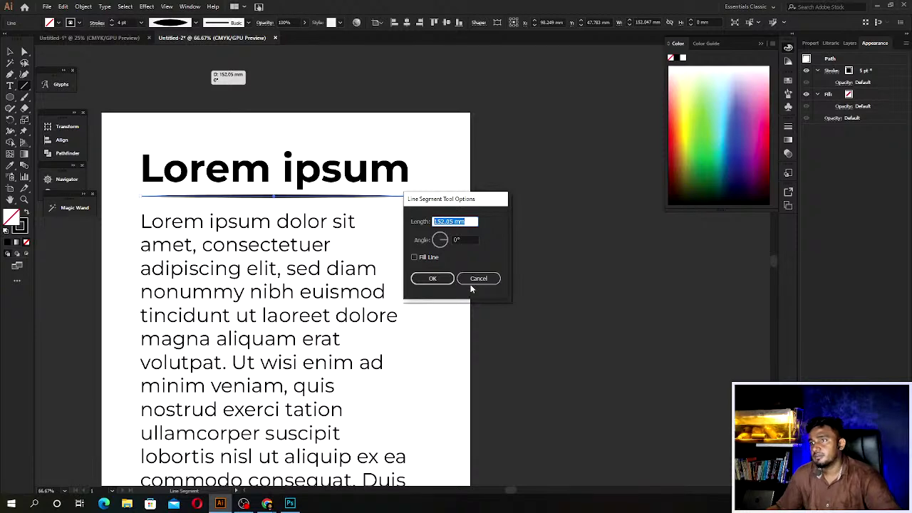
{"action": "left_click", "coordinate": [477, 278]}
{"action": "key", "text": "ctrl+shift+a"}
{"action": "key", "text": "v"}
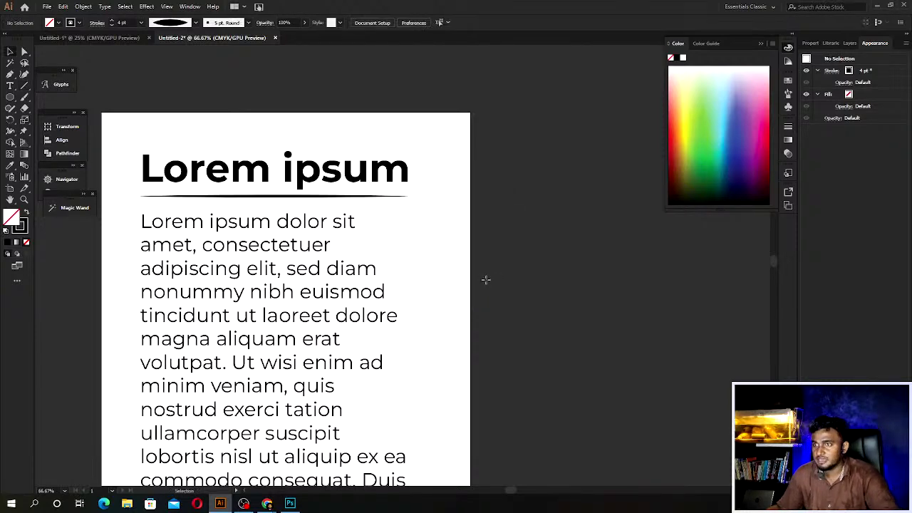
{"action": "key", "text": "ctrl+minus"}
{"action": "key", "text": "ctrl+minus"}
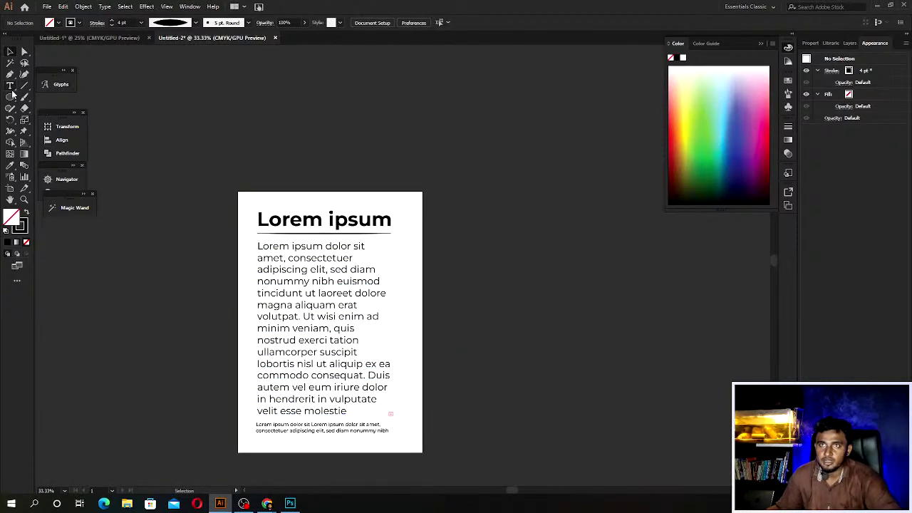
Draw an artboard-sized rectangle with no stroke and F2F2F2 grey fill behind the text.
{"action": "left_click_drag", "start_coordinate": [12, 92], "coordinate": [57, 97]}
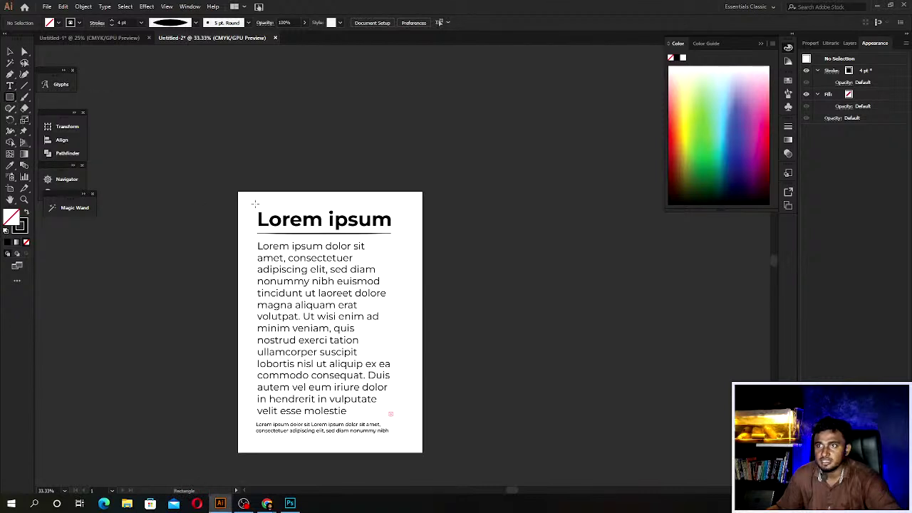
{"action": "left_click_drag", "start_coordinate": [238, 191], "coordinate": [422, 451]}
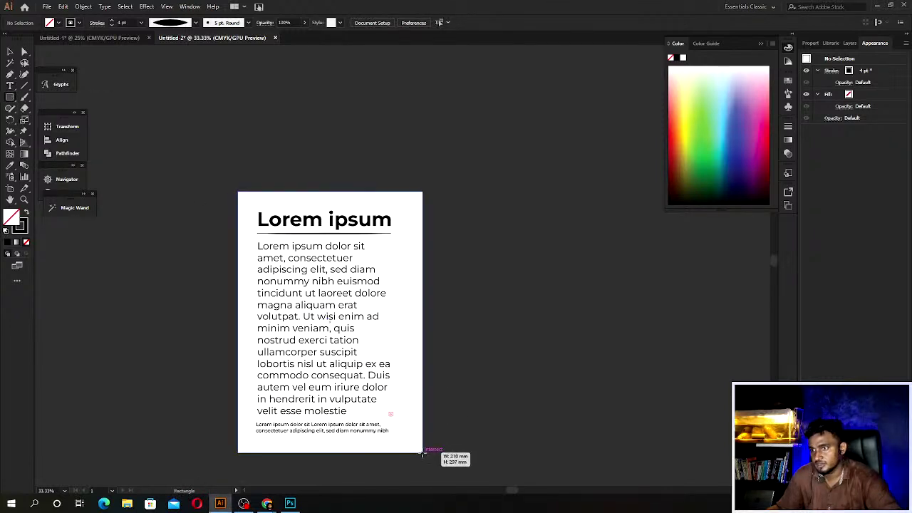
{"action": "left_click", "coordinate": [27, 244]}
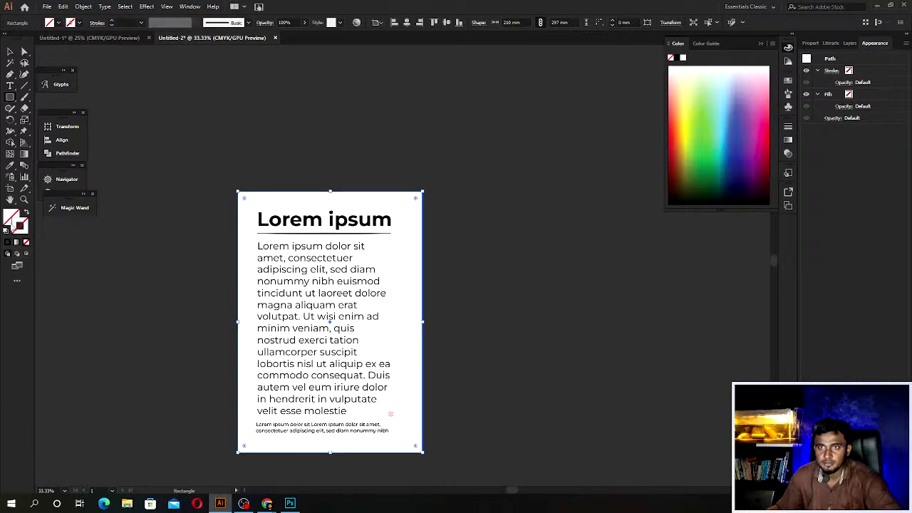
{"action": "double_click", "coordinate": [10, 218]}
{"action": "left_click_drag", "start_coordinate": [454, 265], "coordinate": [441, 228]}
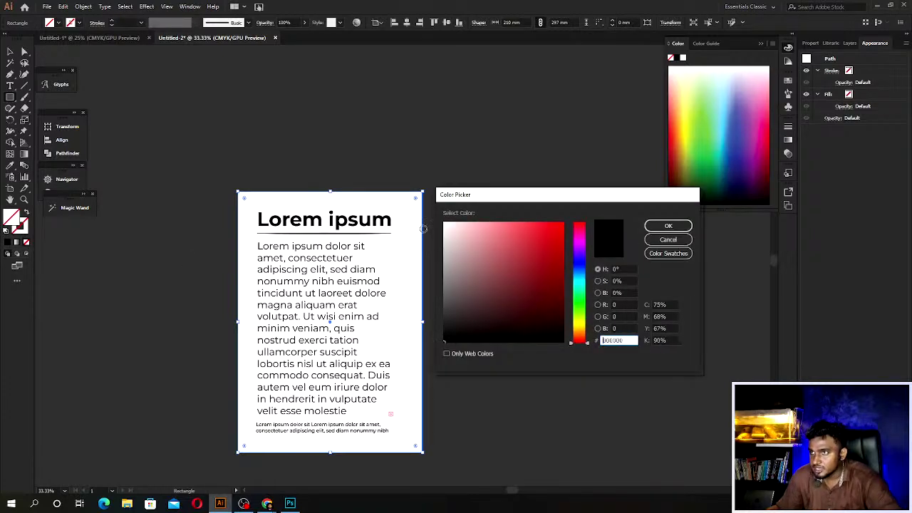
{"action": "left_click", "coordinate": [668, 225]}
{"action": "key", "text": "ctrl+z"}
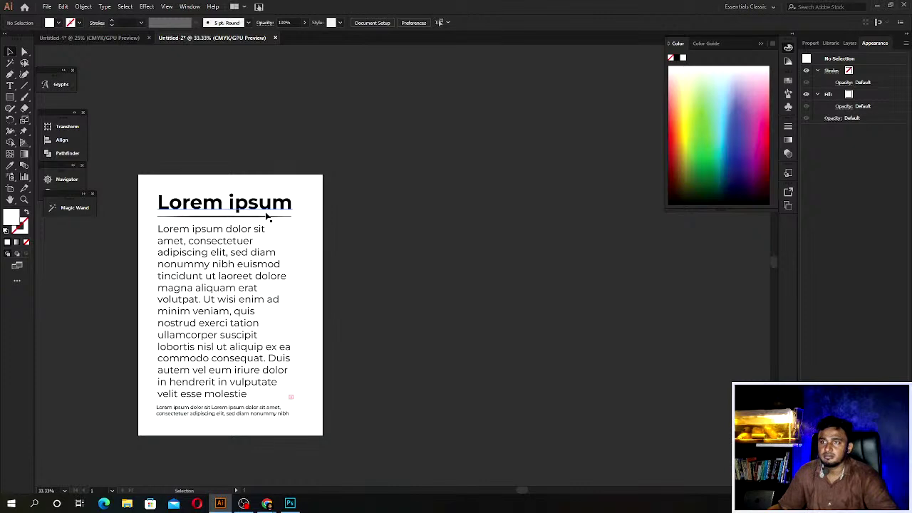
Set the heading underline's width profile to Uniform and its weight to 2 pt.
{"action": "left_click", "coordinate": [265, 215]}
{"action": "left_click", "coordinate": [191, 25]}
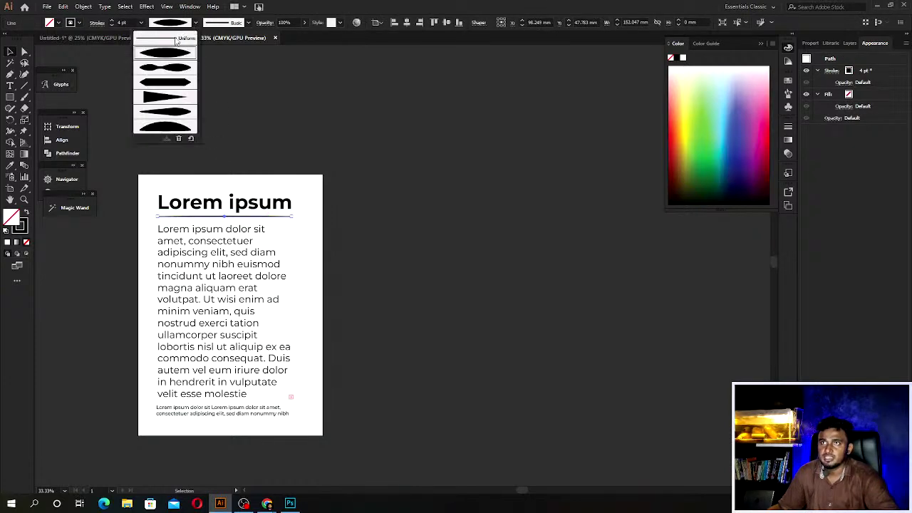
{"action": "left_click", "coordinate": [194, 211]}
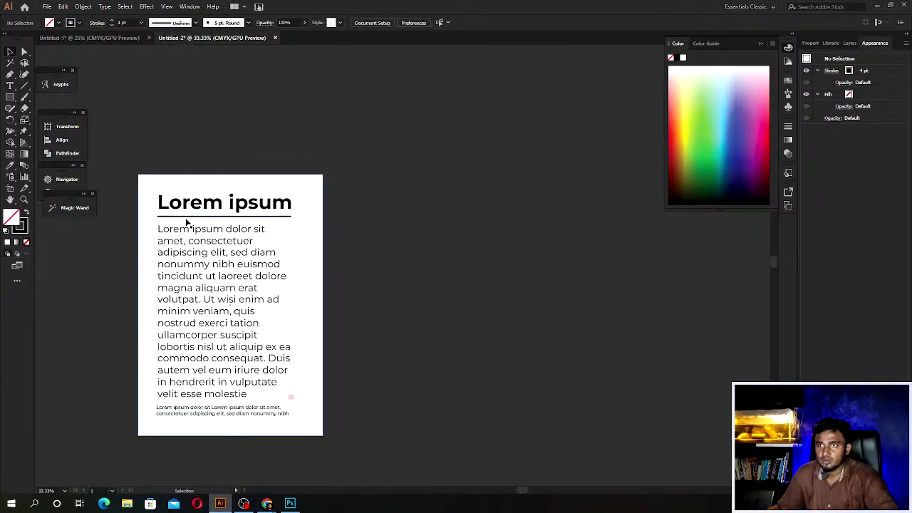
{"action": "left_click", "coordinate": [186, 215]}
{"action": "scroll", "coordinate": [175, 199], "scroll_direction": "up", "scroll_amount": 2}
{"action": "left_click", "coordinate": [130, 23]}
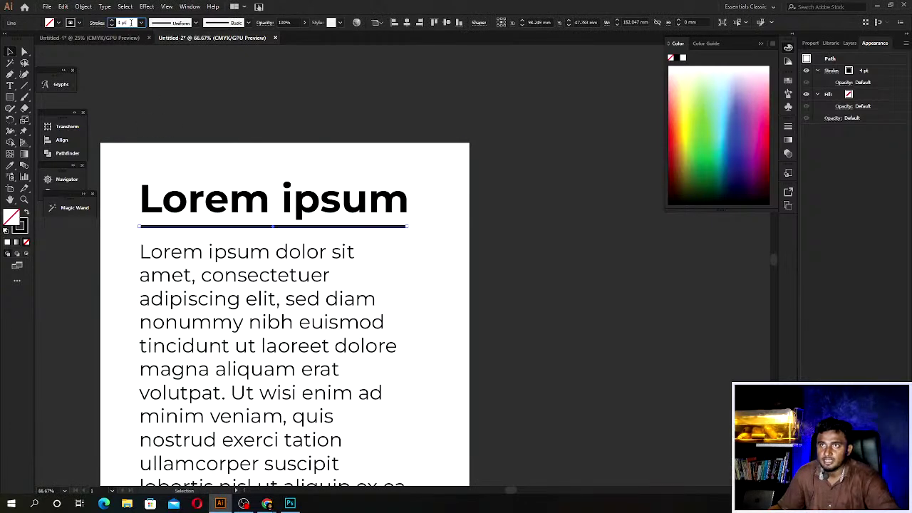
{"action": "type", "text": "2"}
{"action": "key", "text": "Return"}
Undo an accidental move of the background rectangle and deselect everything.
{"action": "left_click", "coordinate": [159, 89]}
{"action": "scroll", "coordinate": [173, 209], "scroll_direction": "down", "scroll_amount": 3}
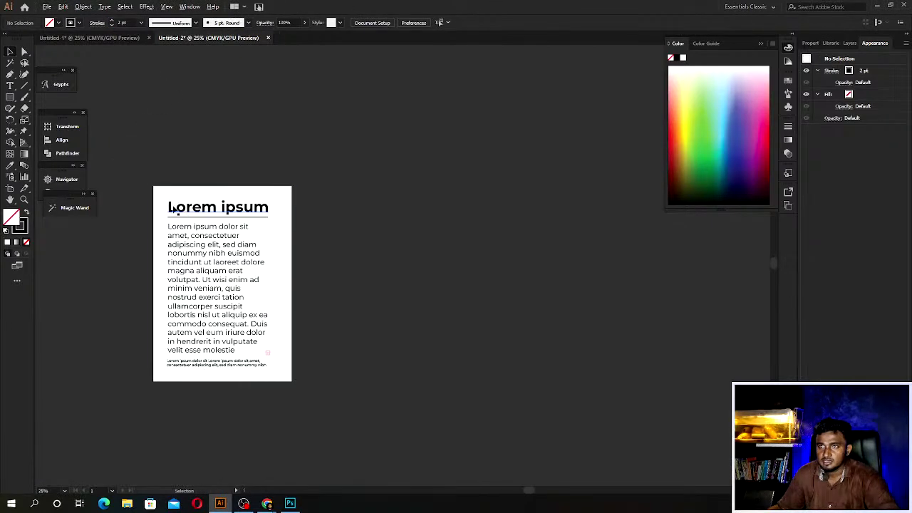
{"action": "left_click_drag", "start_coordinate": [175, 208], "coordinate": [187, 321]}
{"action": "key", "text": "ctrl+z"}
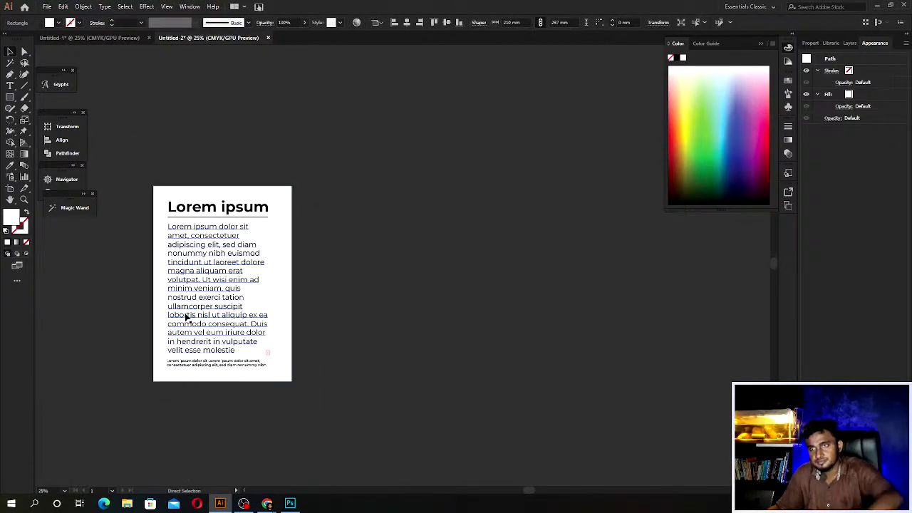
{"action": "scroll", "coordinate": [187, 317], "scroll_direction": "up", "scroll_amount": 3}
{"action": "scroll", "coordinate": [187, 305], "scroll_direction": "down", "scroll_amount": 3}
{"action": "scroll", "coordinate": [187, 305], "scroll_direction": "down", "scroll_amount": 2}
{"action": "scroll", "coordinate": [195, 264], "scroll_direction": "up", "scroll_amount": 2}
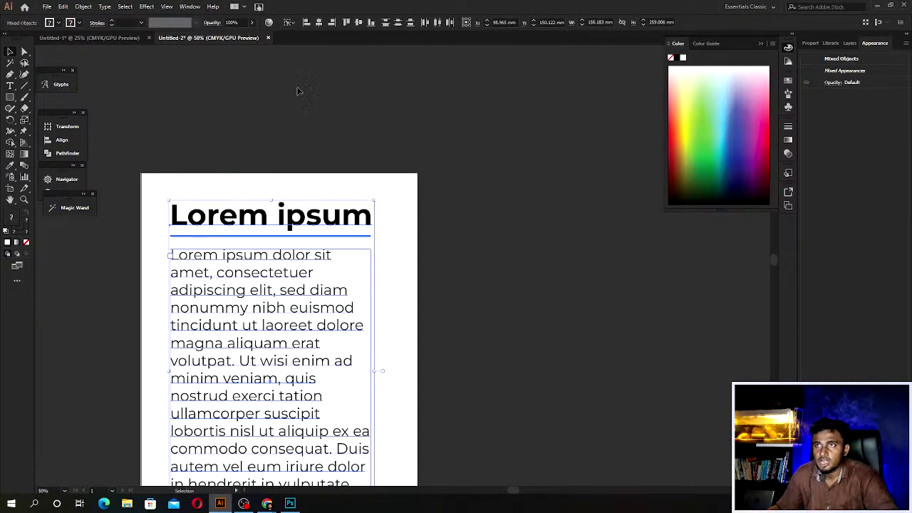
{"action": "left_click", "coordinate": [277, 110]}
{"action": "scroll", "coordinate": [262, 122], "scroll_direction": "down", "scroll_amount": 1}
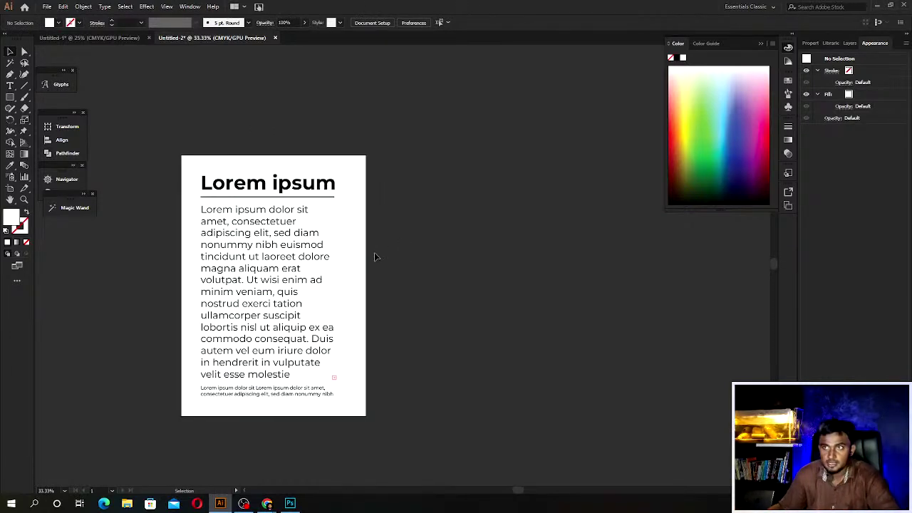
In Document Setup, set Bleed Top, Bottom, Left and Right to 3 mm.
{"action": "left_click", "coordinate": [47, 8]}
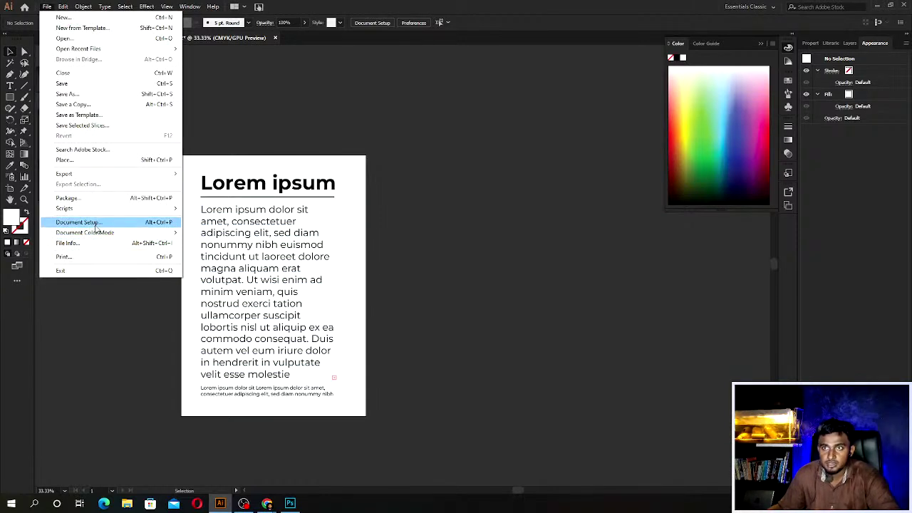
{"action": "left_click", "coordinate": [78, 223]}
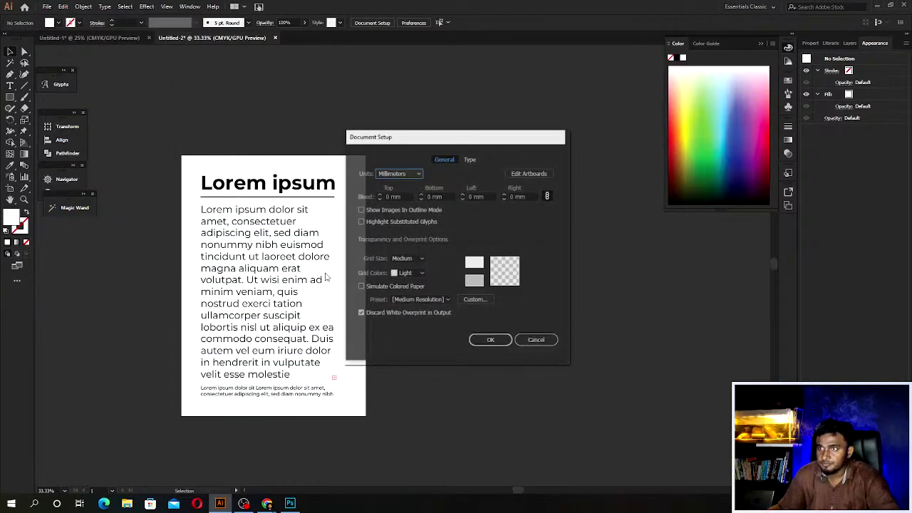
{"action": "left_click", "coordinate": [397, 173]}
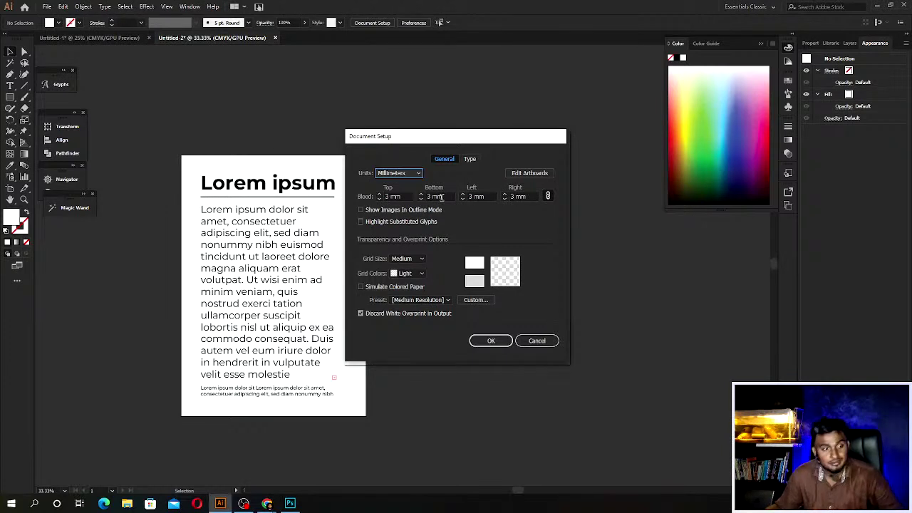
{"action": "left_click", "coordinate": [488, 341]}
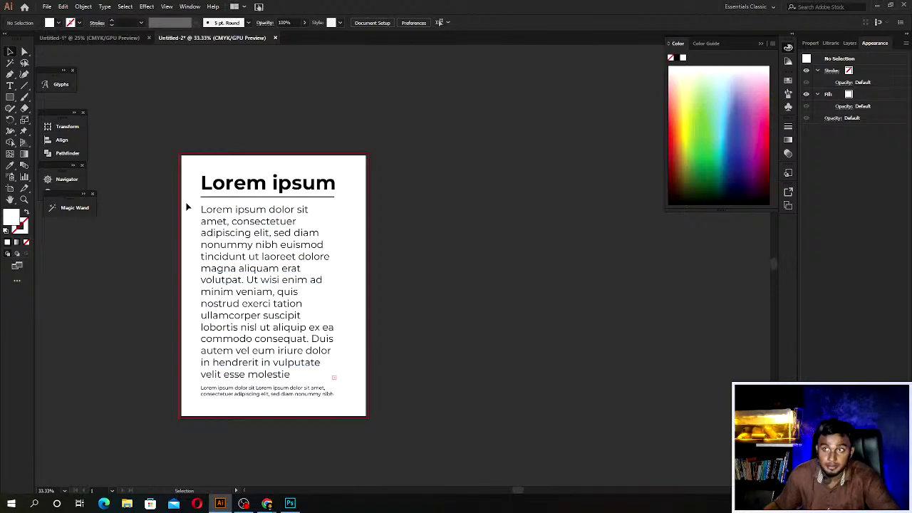
{"action": "left_click", "coordinate": [188, 171]}
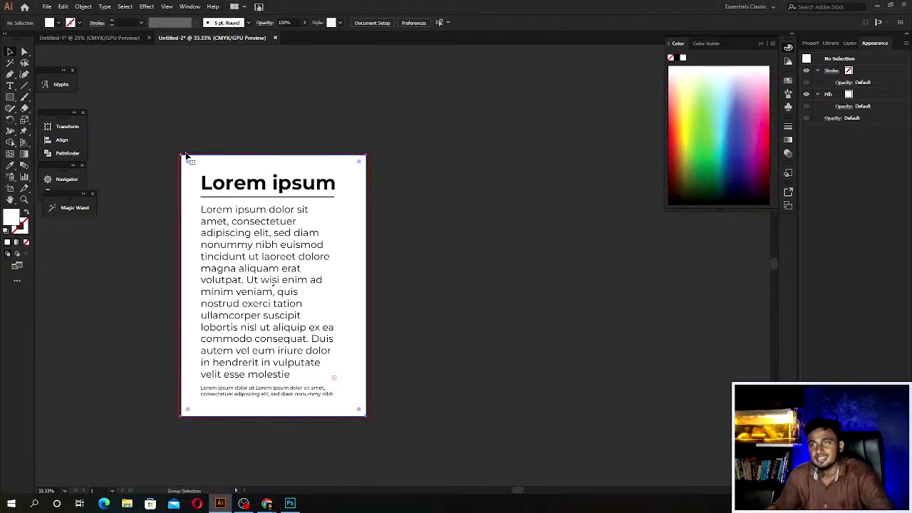
{"action": "scroll", "coordinate": [168, 137], "scroll_direction": "up", "scroll_amount": 5}
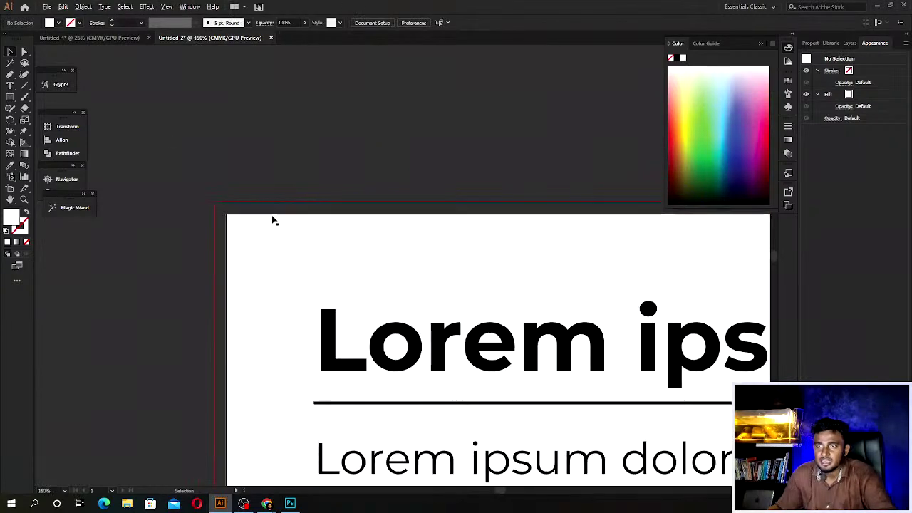
{"action": "scroll", "coordinate": [277, 248], "scroll_direction": "up", "scroll_amount": 2}
{"action": "left_click_drag", "start_coordinate": [258, 226], "coordinate": [236, 199]}
{"action": "scroll", "coordinate": [163, 210], "scroll_direction": "down", "scroll_amount": 5}
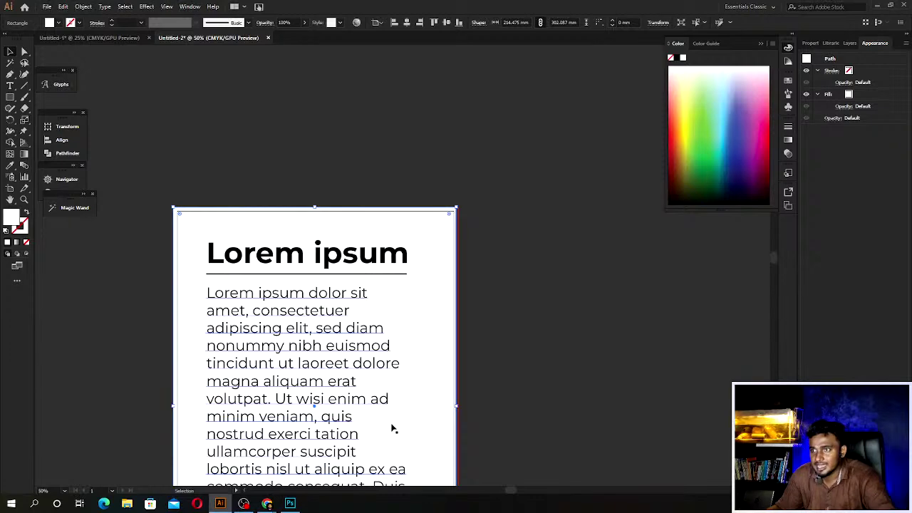
{"action": "scroll", "coordinate": [435, 399], "scroll_direction": "down", "scroll_amount": 1}
{"action": "scroll", "coordinate": [315, 370], "scroll_direction": "down", "scroll_amount": 5}
{"action": "scroll", "coordinate": [363, 371], "scroll_direction": "up", "scroll_amount": 5}
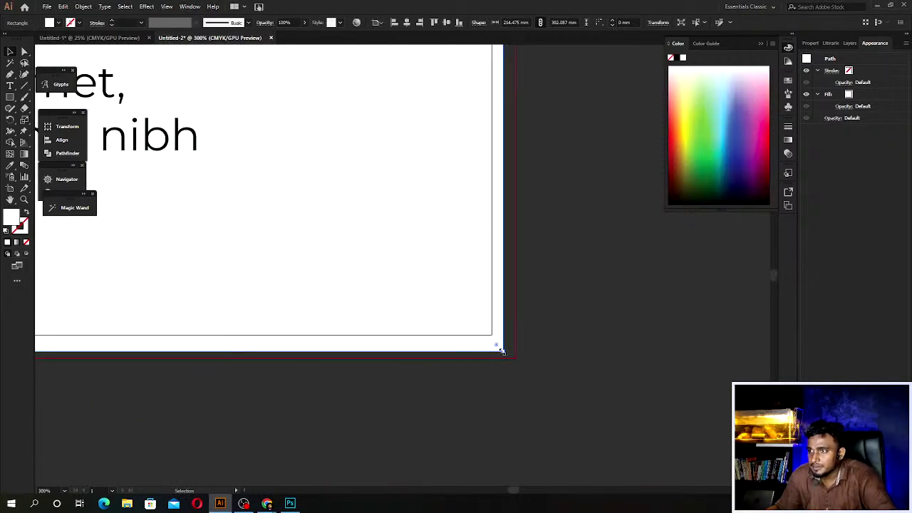
{"action": "left_click_drag", "start_coordinate": [502, 351], "coordinate": [515, 359]}
{"action": "left_click", "coordinate": [530, 400]}
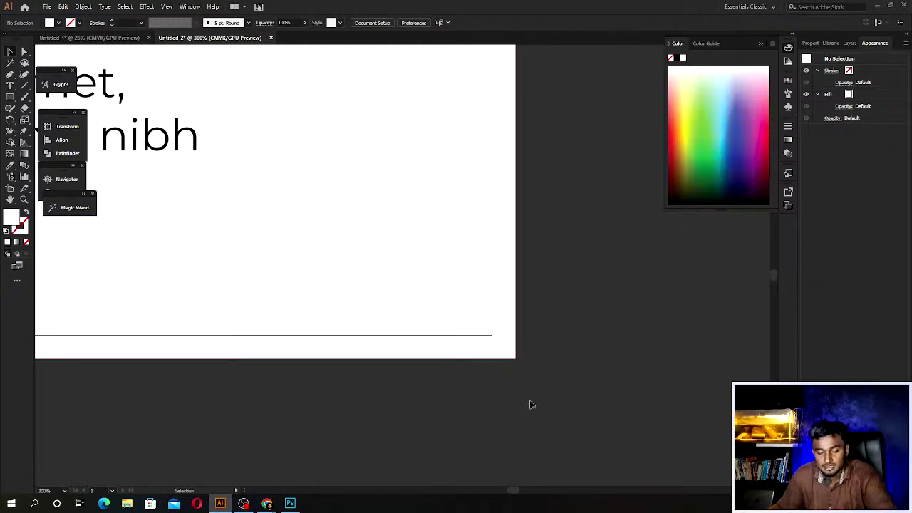
{"action": "scroll", "coordinate": [529, 401], "scroll_direction": "down", "scroll_amount": 4}
{"action": "scroll", "coordinate": [530, 401], "scroll_direction": "down", "scroll_amount": 1}
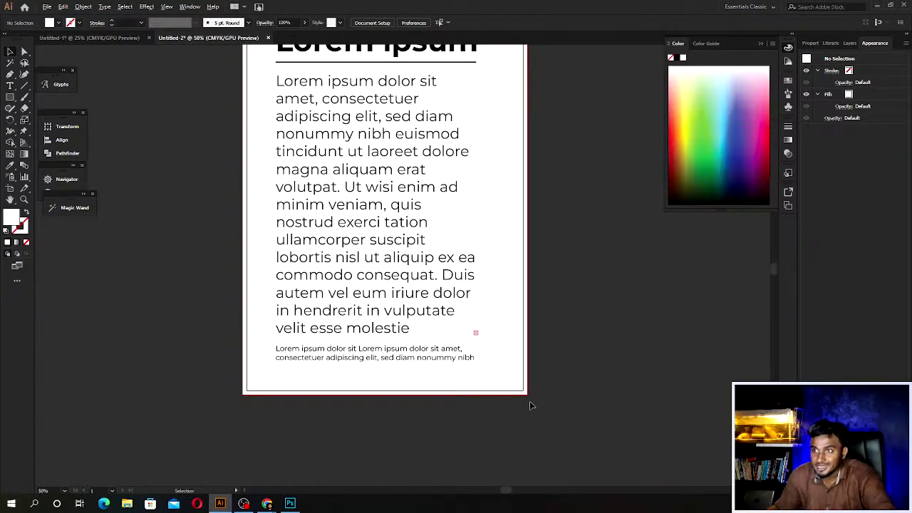
{"action": "scroll", "coordinate": [529, 401], "scroll_direction": "down", "scroll_amount": 1}
{"action": "left_click_drag", "start_coordinate": [558, 361], "coordinate": [476, 430]}
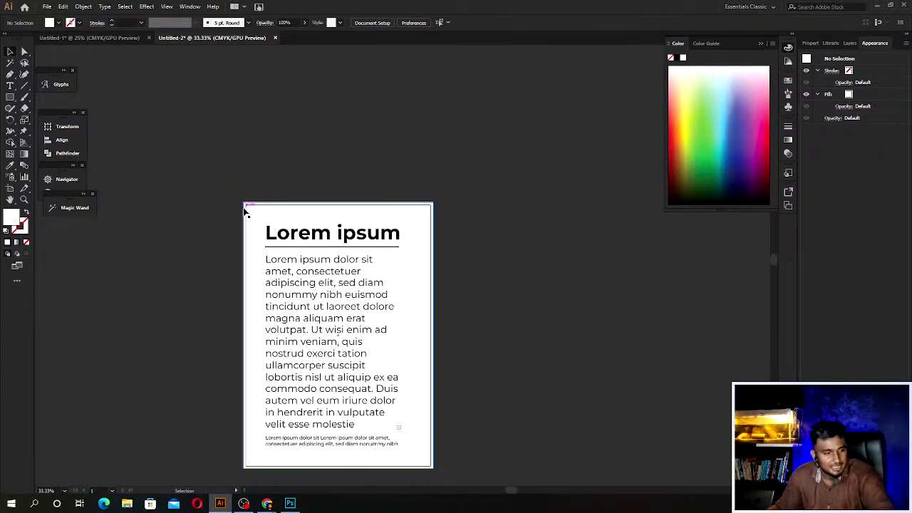
{"action": "left_click_drag", "start_coordinate": [212, 180], "coordinate": [256, 224]}
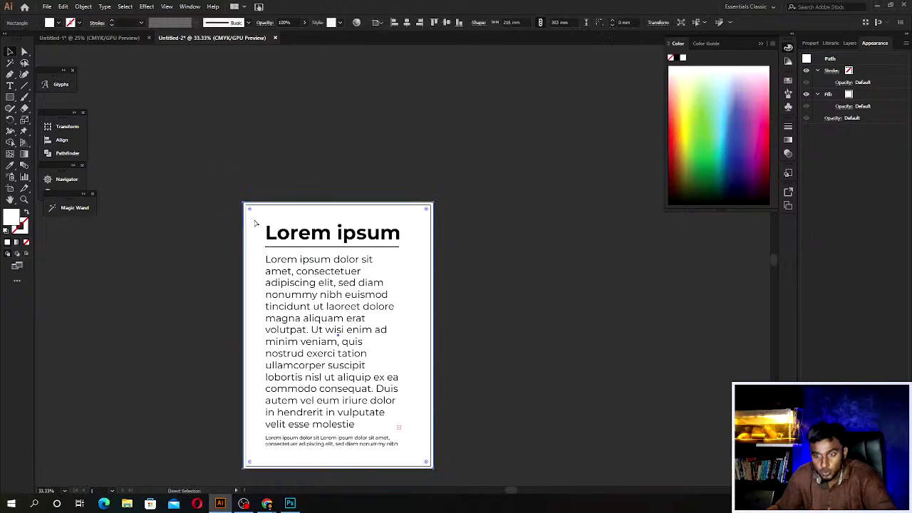
{"action": "left_click", "coordinate": [211, 164]}
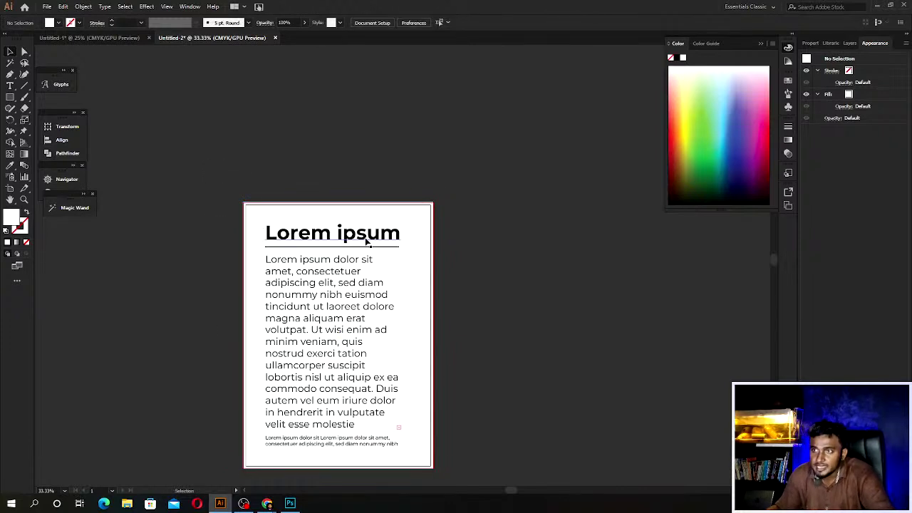
{"action": "left_click_drag", "start_coordinate": [255, 258], "coordinate": [106, 205]}
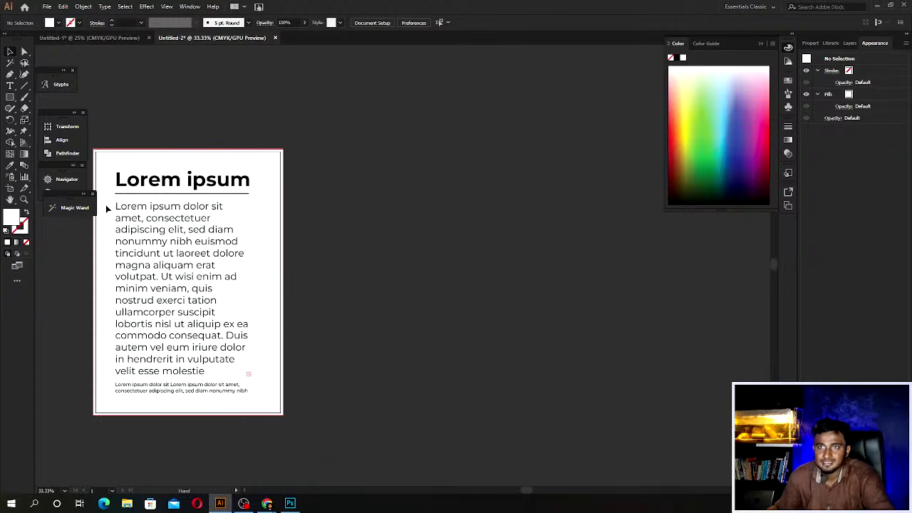
Copy Artboard 1 and its Lorem ipsum layout to a new artboard on its right.
{"action": "left_click", "coordinate": [10, 189]}
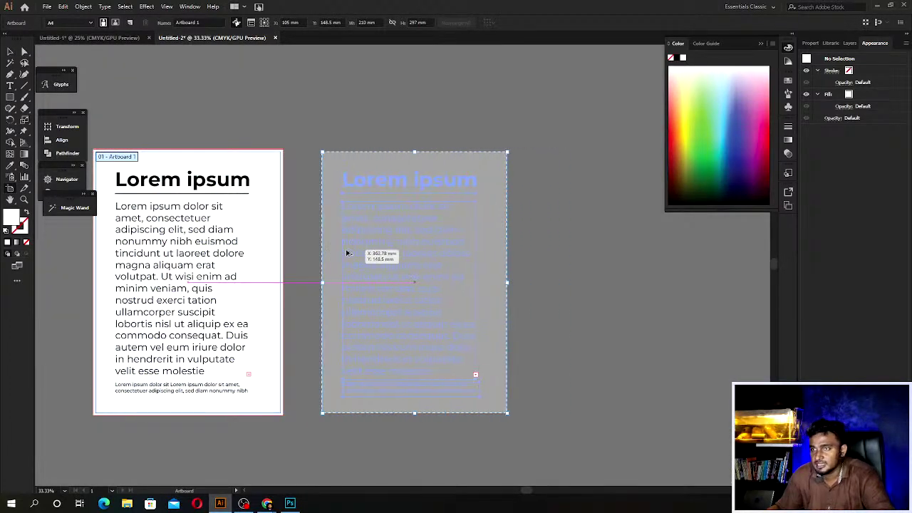
{"action": "left_click_drag", "start_coordinate": [120, 249], "coordinate": [348, 252]}
{"action": "key", "text": "v"}
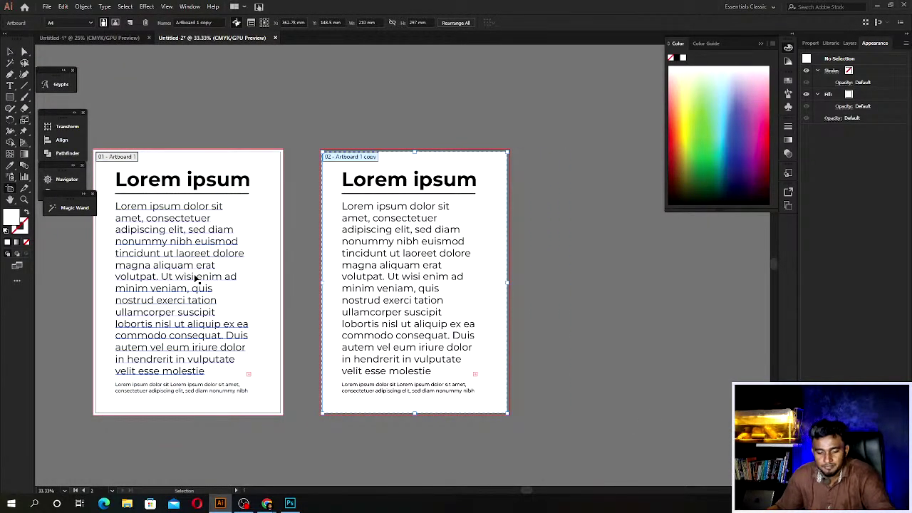
{"action": "key", "text": "ctrl+z"}
{"action": "key", "text": "shift+o"}
{"action": "left_click_drag", "start_coordinate": [136, 250], "coordinate": [366, 251]}
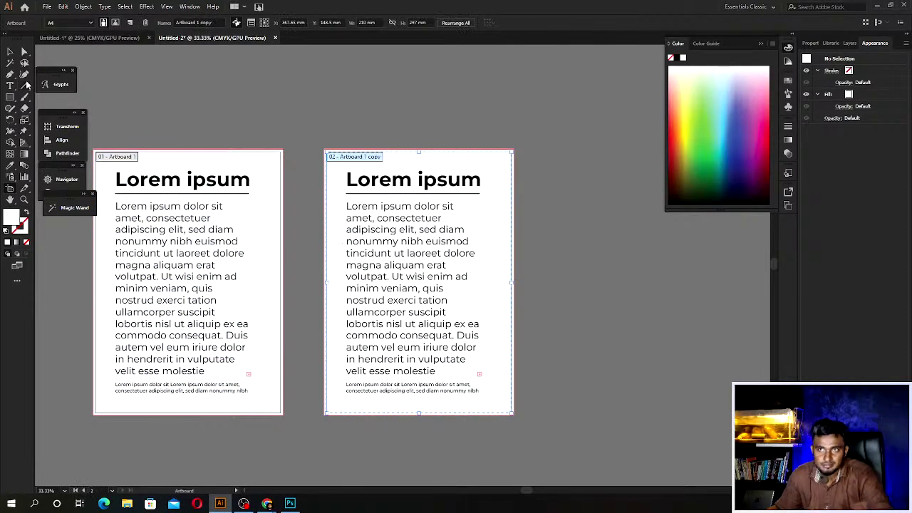
{"action": "left_click", "coordinate": [11, 52]}
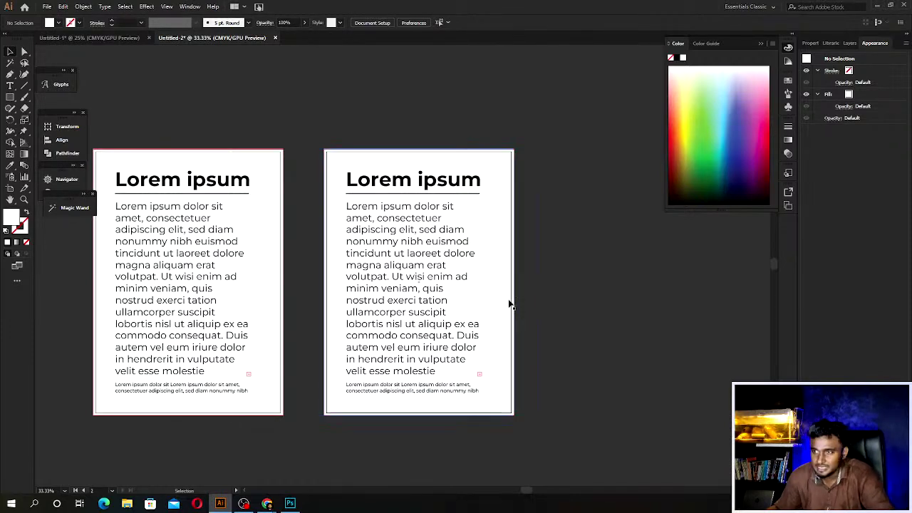
{"action": "scroll", "coordinate": [509, 301], "scroll_direction": "up", "scroll_amount": 1}
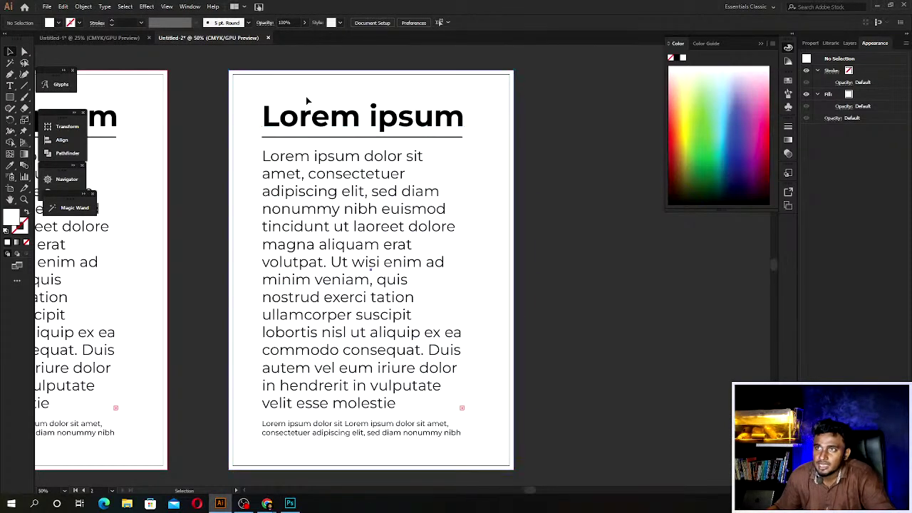
Select everything on the copied artboard and expand the text into outlines with Object > Expand.
{"action": "left_click", "coordinate": [250, 91]}
{"action": "key", "text": "ctrl+shift+a"}
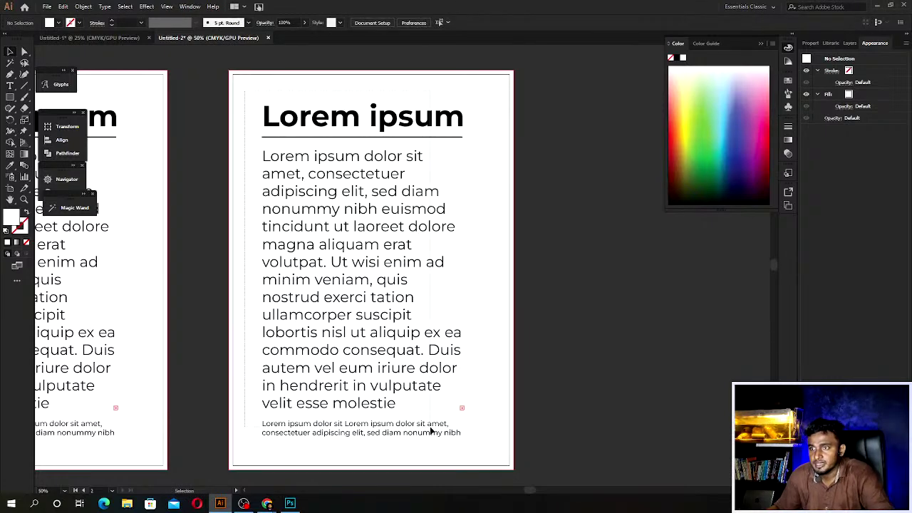
{"action": "key", "text": "ctrl+a"}
{"action": "left_click", "coordinate": [83, 7]}
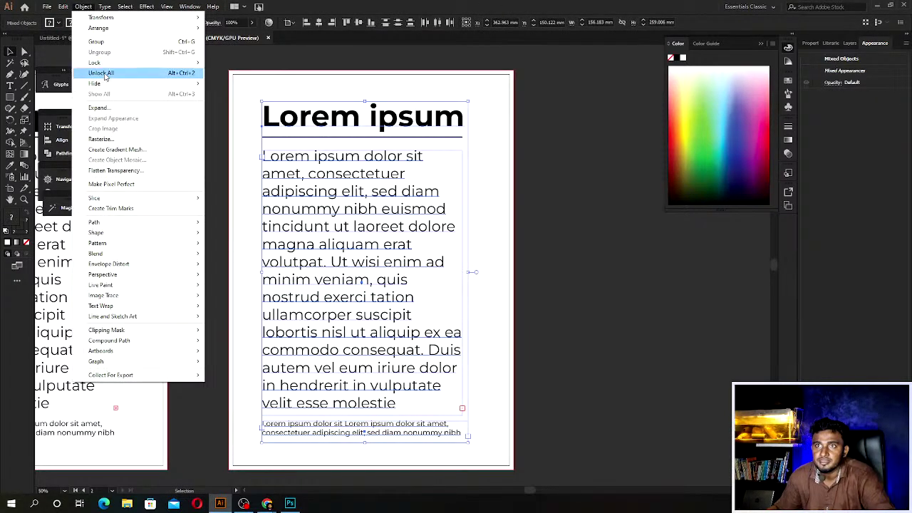
{"action": "left_click", "coordinate": [99, 108]}
{"action": "left_click", "coordinate": [432, 306]}
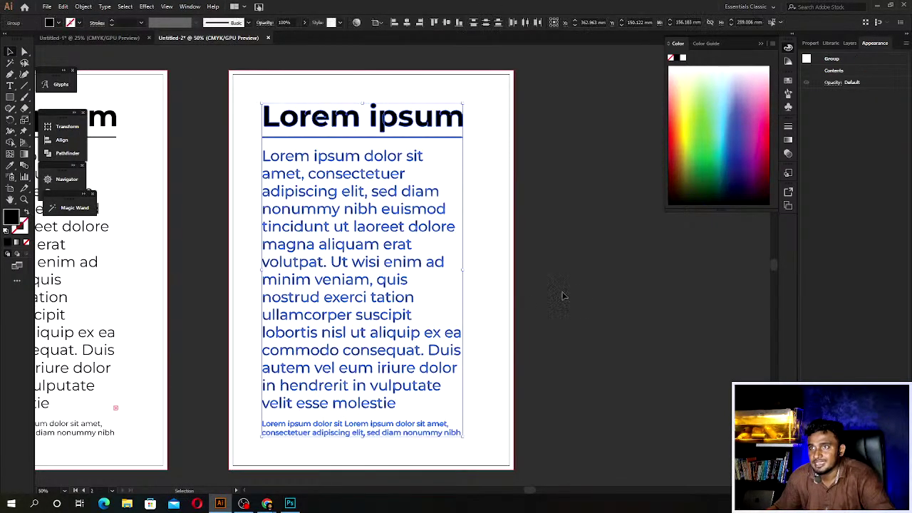
{"action": "left_click", "coordinate": [563, 295]}
Inspect the expanded heading rule, then zoom out to show both artboards.
{"action": "scroll", "coordinate": [521, 305], "scroll_direction": "up", "scroll_amount": 1}
{"action": "scroll", "coordinate": [240, 281], "scroll_direction": "up", "scroll_amount": 1}
{"action": "scroll", "coordinate": [230, 107], "scroll_direction": "up", "scroll_amount": 1}
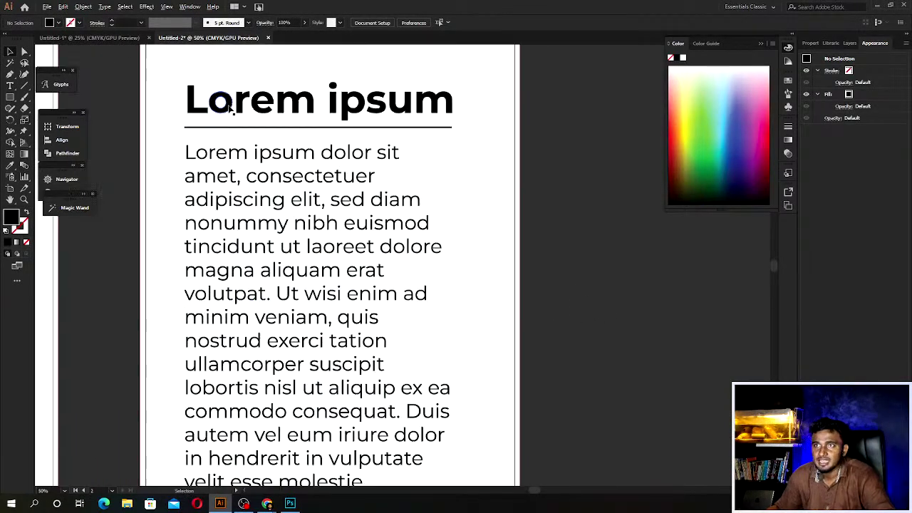
{"action": "scroll", "coordinate": [230, 106], "scroll_direction": "up", "scroll_amount": 2}
{"action": "left_click", "coordinate": [178, 156]}
{"action": "left_click_drag", "start_coordinate": [169, 176], "coordinate": [175, 322]}
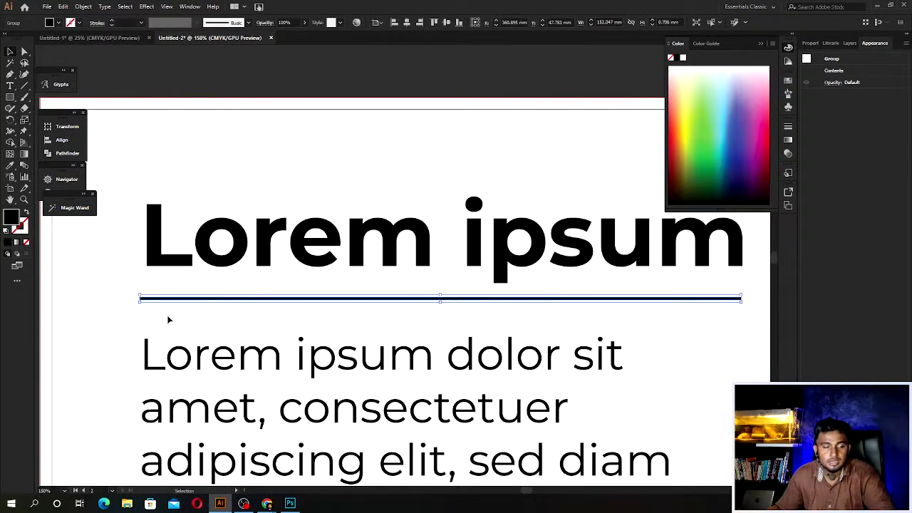
{"action": "left_click", "coordinate": [177, 74]}
{"action": "key", "text": "ctrl+minus"}
{"action": "key", "text": "ctrl+minus"}
{"action": "key", "text": "ctrl+minus"}
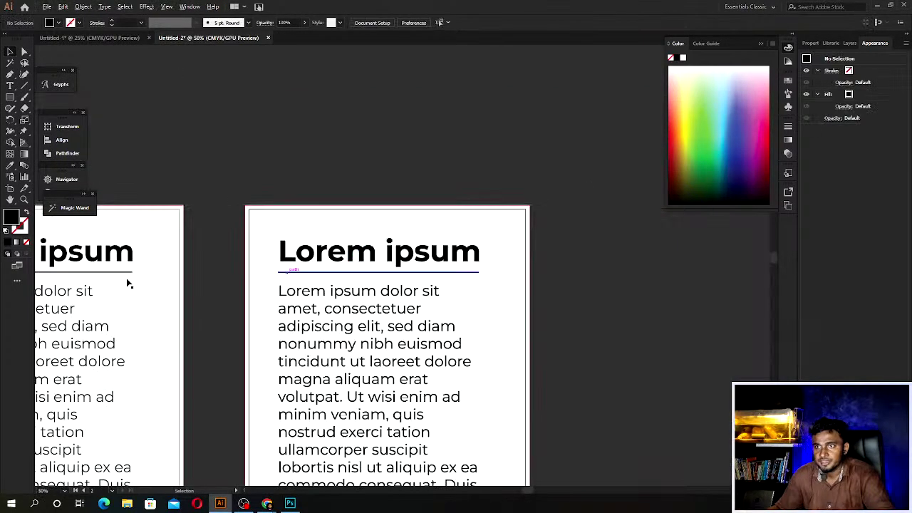
{"action": "left_click_drag", "start_coordinate": [126, 280], "coordinate": [304, 258]}
{"action": "scroll", "coordinate": [304, 258], "scroll_direction": "down", "scroll_amount": 1}
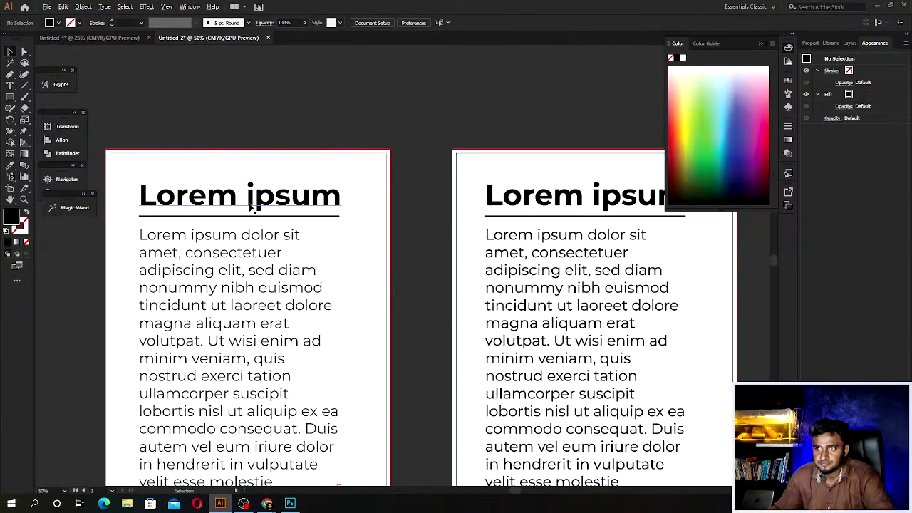
Draw a small square on the empty canvas beside the artboards.
{"action": "scroll", "coordinate": [250, 197], "scroll_direction": "up", "scroll_amount": 2}
{"action": "left_click", "coordinate": [237, 222]}
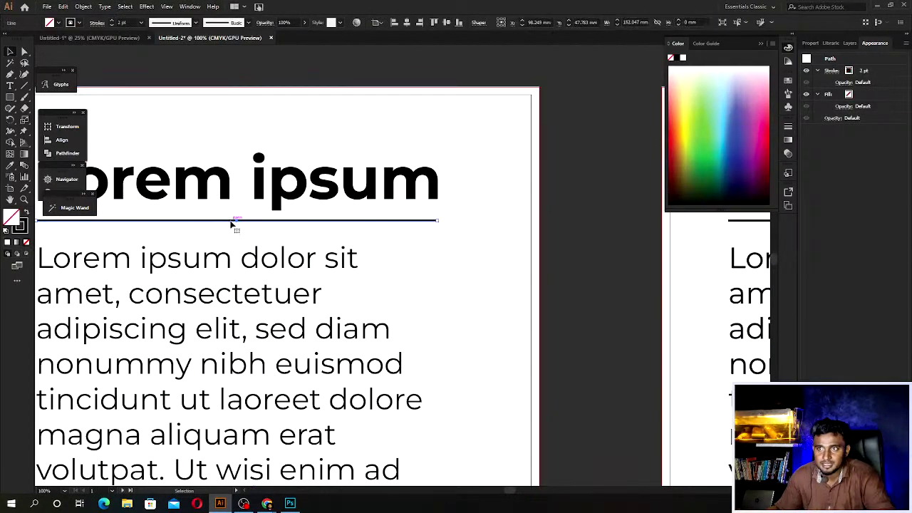
{"action": "key", "text": "ctrl+minus"}
{"action": "key", "text": "ctrl+minus"}
{"action": "key", "text": "ctrl+minus"}
{"action": "left_click_drag", "start_coordinate": [483, 224], "coordinate": [142, 230]}
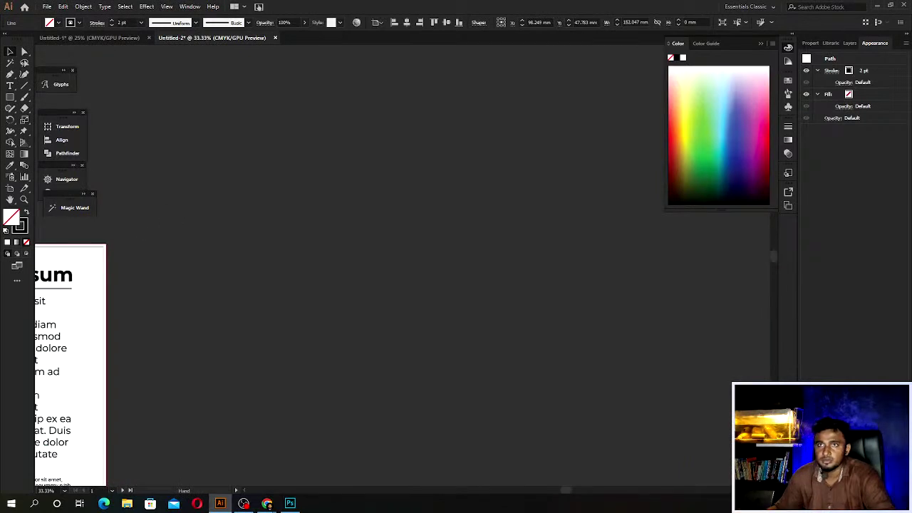
{"action": "key", "text": "m"}
{"action": "left_click_drag", "start_coordinate": [283, 270], "coordinate": [326, 313]}
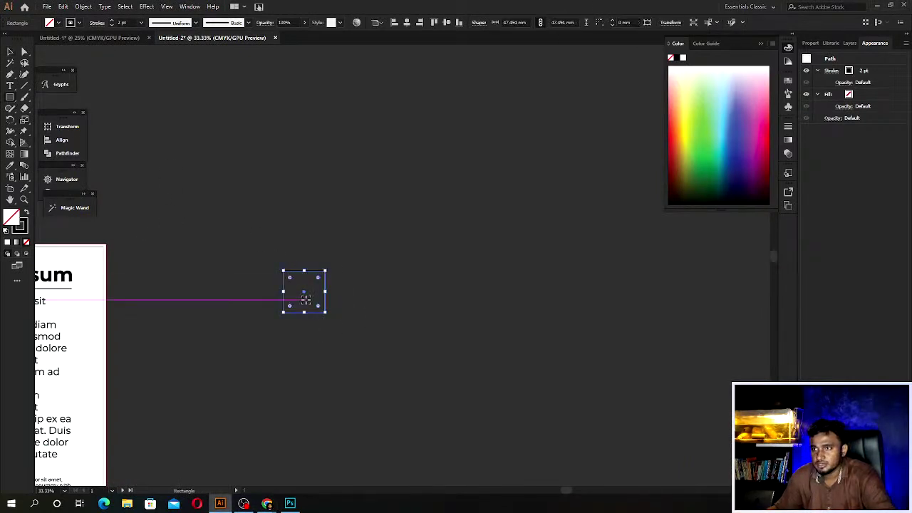
Set the square's black stroke weight to 10 pt and deselect it.
{"action": "key", "text": "ctrl+plus"}
{"action": "key", "text": "ctrl+plus"}
{"action": "key", "text": "ctrl+plus"}
{"action": "key", "text": "v"}
{"action": "left_click", "coordinate": [219, 102]}
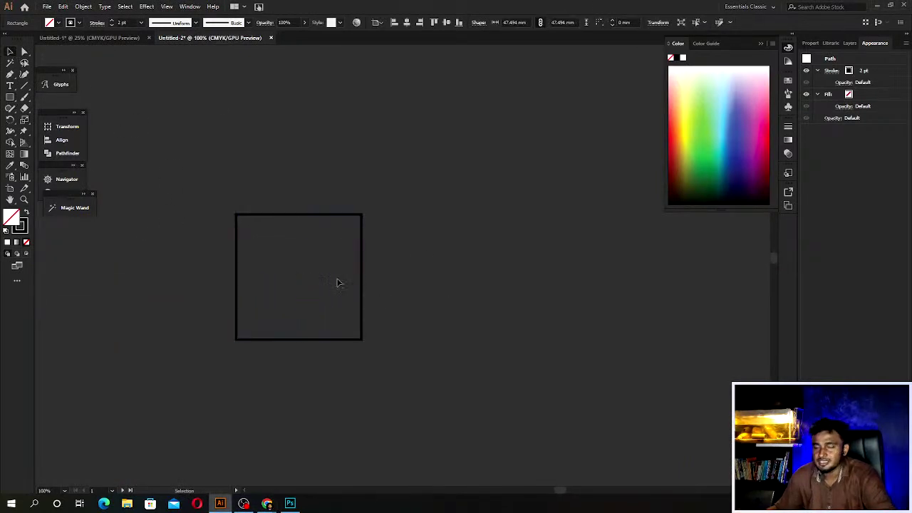
{"action": "scroll", "coordinate": [338, 281], "scroll_direction": "up", "scroll_amount": 2}
{"action": "key", "text": "ctrl+a"}
{"action": "double_click", "coordinate": [121, 22]}
{"action": "type", "text": "8"}
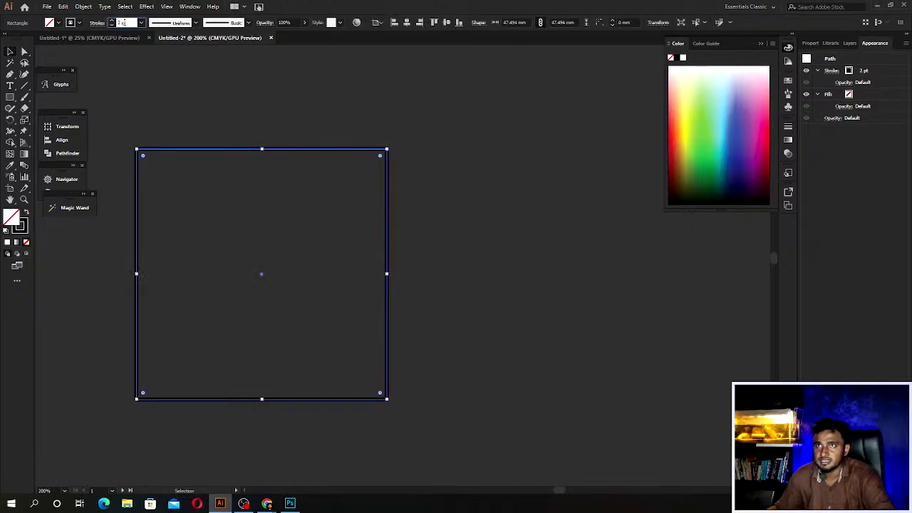
{"action": "key", "text": "Return"}
{"action": "key", "text": "Up"}
{"action": "key", "text": "Up"}
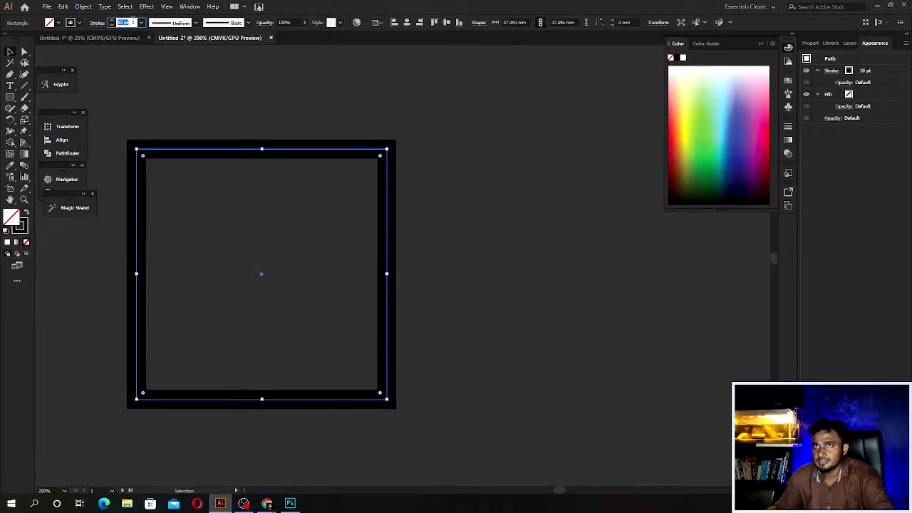
{"action": "left_click", "coordinate": [198, 100]}
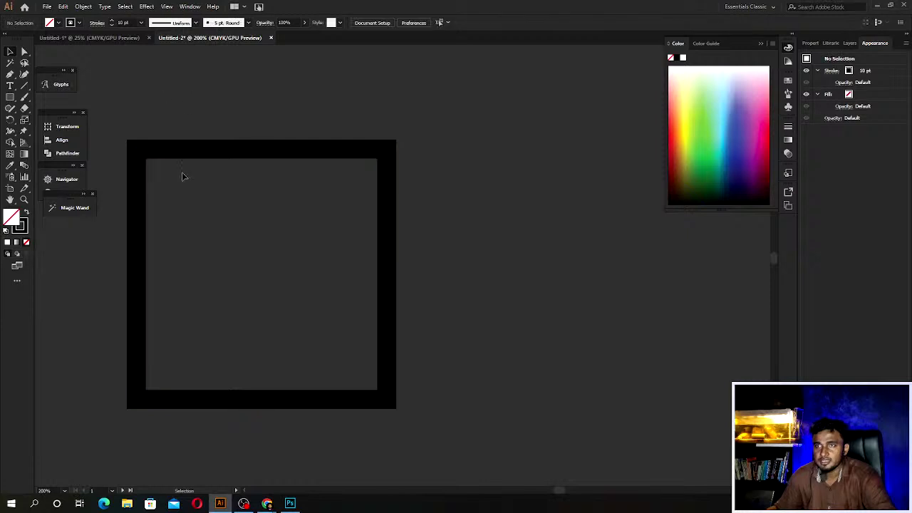
Turn off Scale Strokes & Effects in the General preferences.
{"action": "left_click", "coordinate": [80, 5]}
{"action": "mouse_move", "coordinate": [63, 7]}
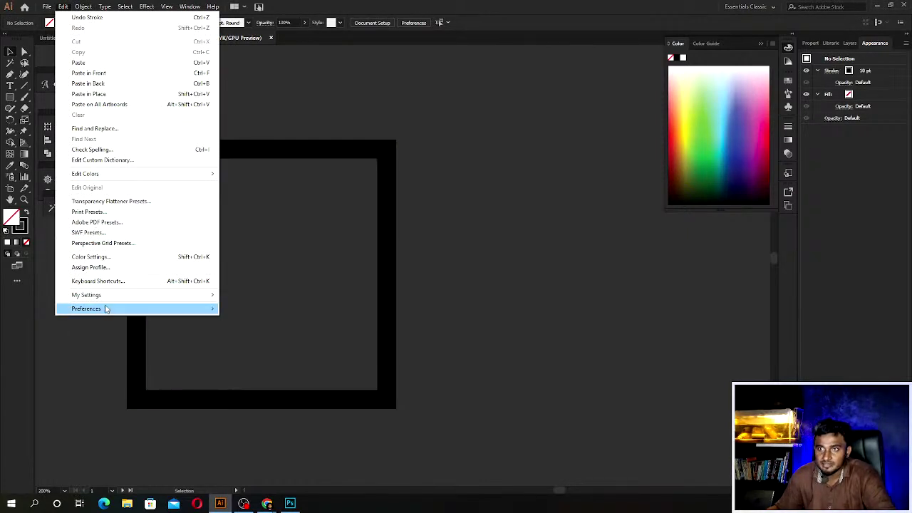
{"action": "mouse_move", "coordinate": [86, 309]}
{"action": "left_click", "coordinate": [257, 309]}
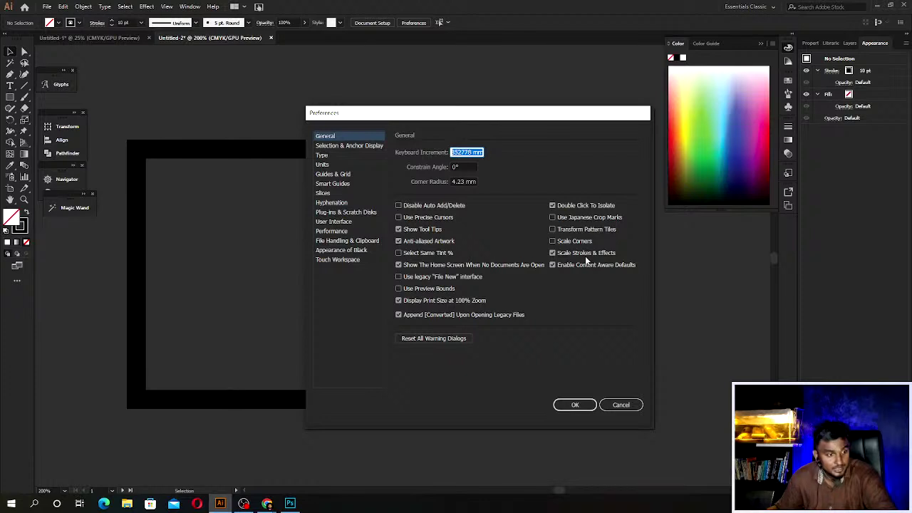
{"action": "left_click", "coordinate": [554, 254]}
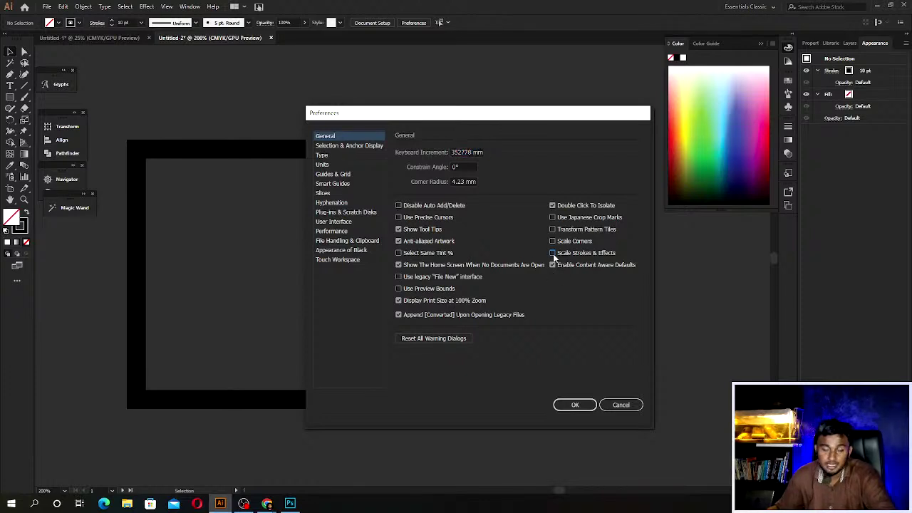
{"action": "left_click", "coordinate": [576, 406]}
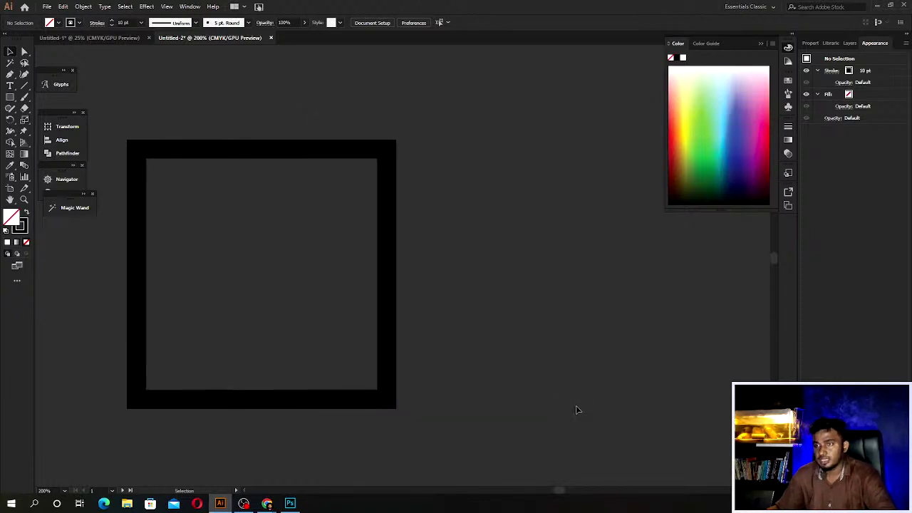
Select the thick-outlined square and Alt-drag a duplicate to its left.
{"action": "scroll", "coordinate": [467, 438], "scroll_direction": "down", "scroll_amount": 4}
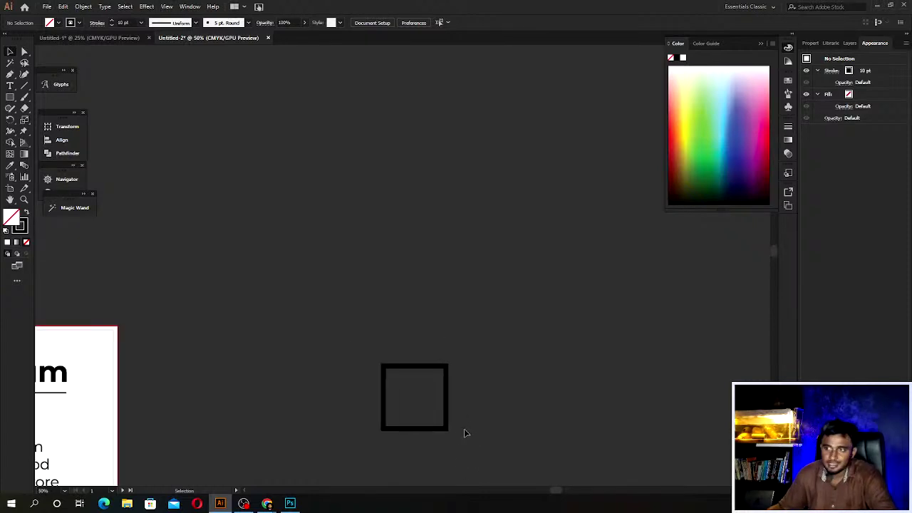
{"action": "left_click", "coordinate": [409, 424]}
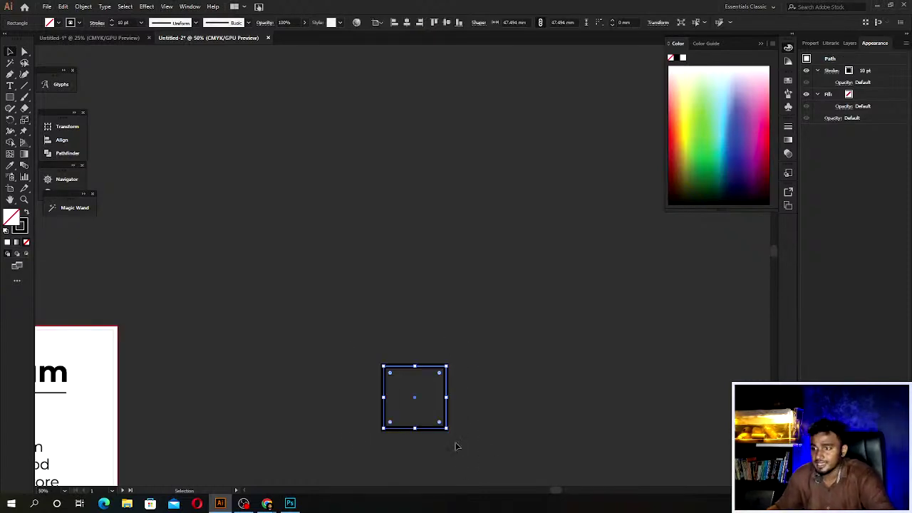
{"action": "scroll", "coordinate": [428, 433], "scroll_direction": "left", "scroll_amount": 3}
{"action": "scroll", "coordinate": [463, 431], "scroll_direction": "right", "scroll_amount": 1}
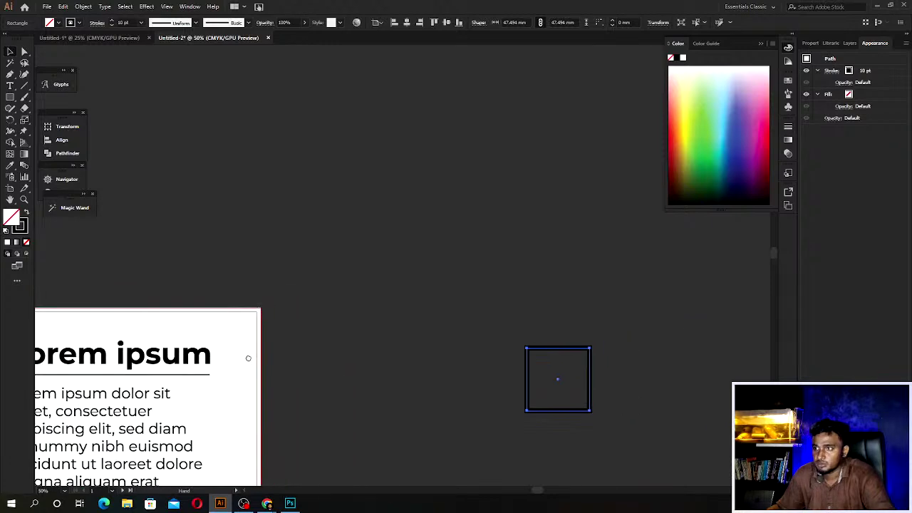
{"action": "scroll", "coordinate": [492, 428], "scroll_direction": "right", "scroll_amount": 1}
{"action": "scroll", "coordinate": [510, 426], "scroll_direction": "up", "scroll_amount": 2}
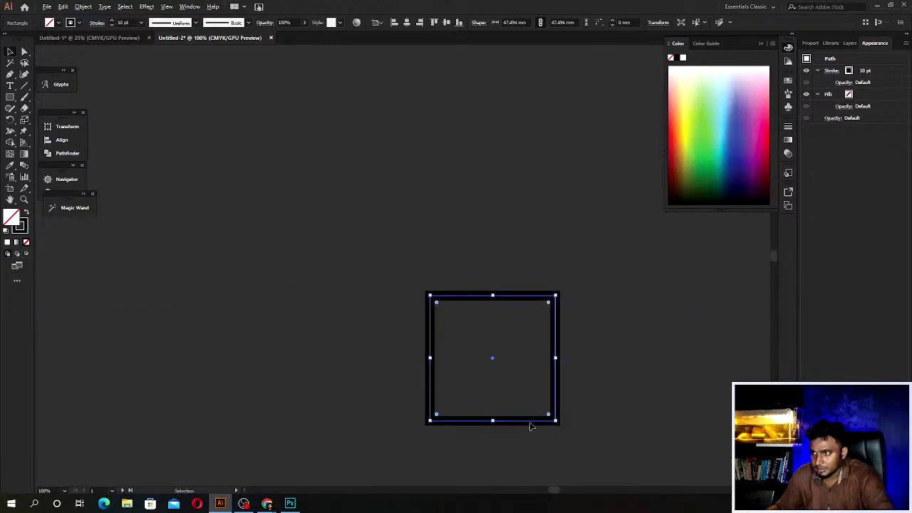
{"action": "left_click", "coordinate": [381, 424]}
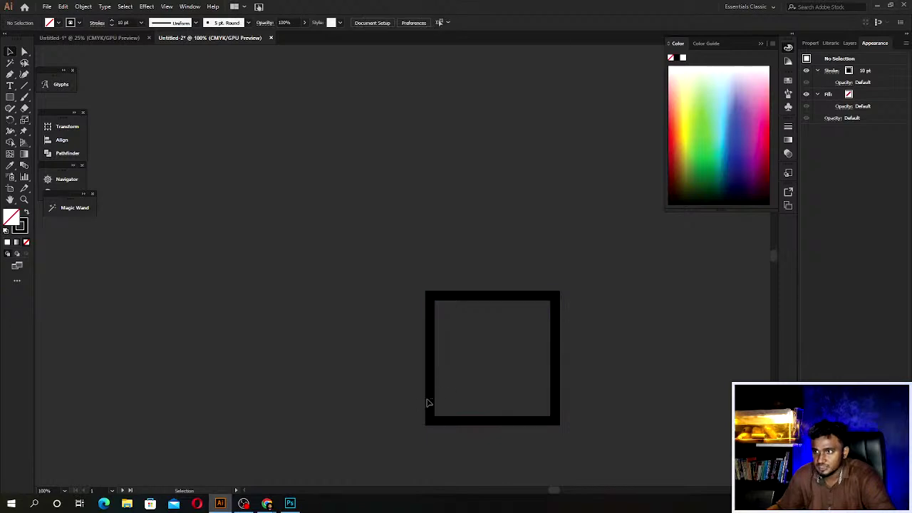
{"action": "left_click", "coordinate": [429, 403]}
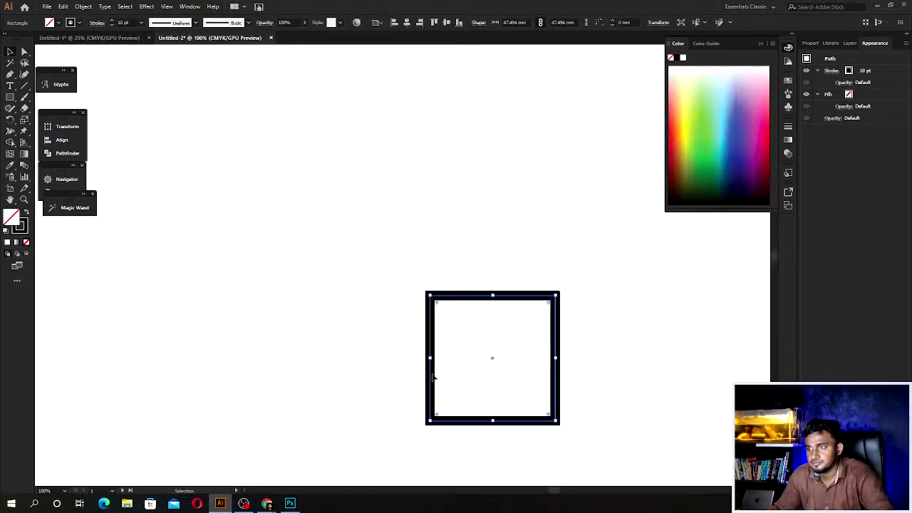
{"action": "left_click_drag", "start_coordinate": [432, 376], "coordinate": [240, 376]}
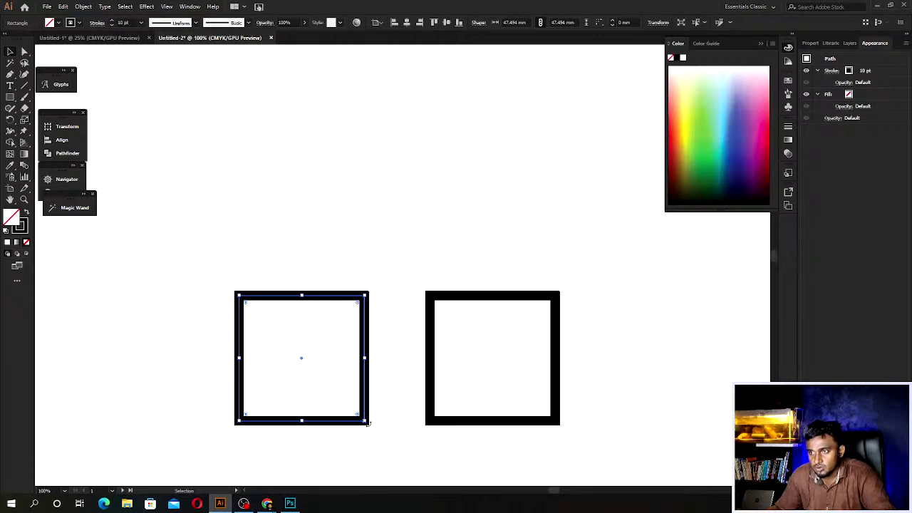
Scale the left copy down to 23.747 mm, keeping its full 10 pt stroke.
{"action": "left_click_drag", "start_coordinate": [366, 423], "coordinate": [307, 375]}
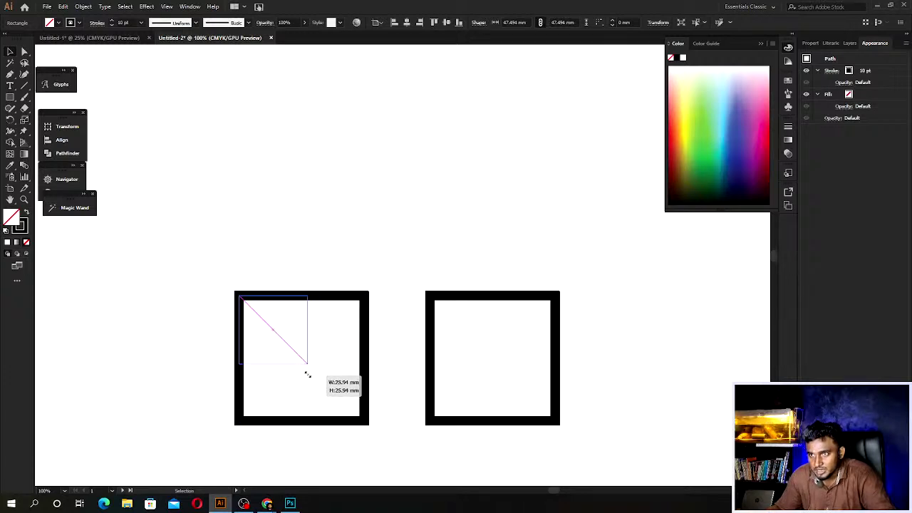
{"action": "left_click_drag", "start_coordinate": [307, 374], "coordinate": [300, 374]}
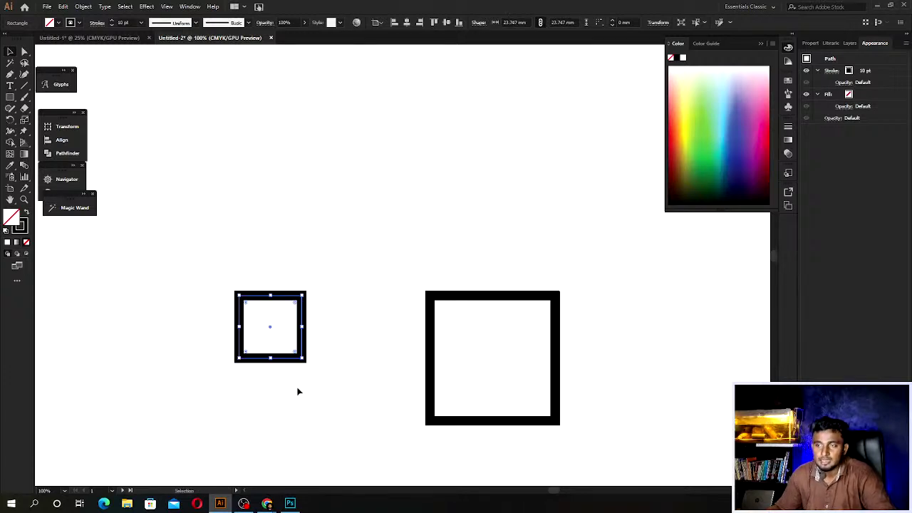
{"action": "left_click", "coordinate": [298, 391]}
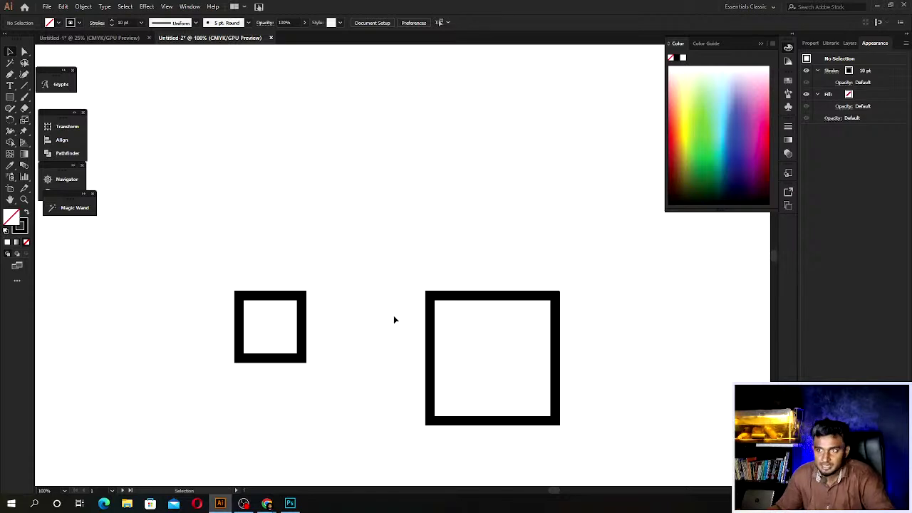
{"action": "left_click_drag", "start_coordinate": [250, 349], "coordinate": [200, 388]}
{"action": "left_click", "coordinate": [296, 391]}
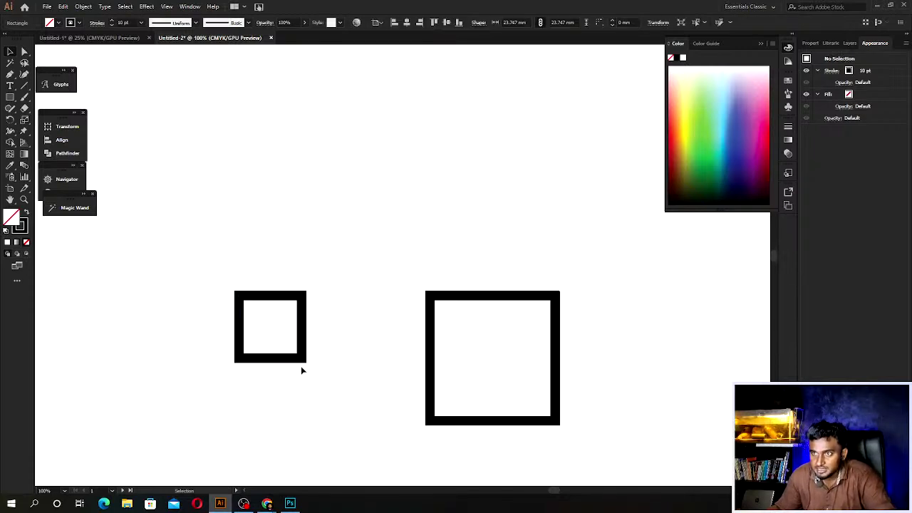
Undo the shrink and Alt-drag two smaller inset copies inside the right square.
{"action": "key", "text": "ctrl+z"}
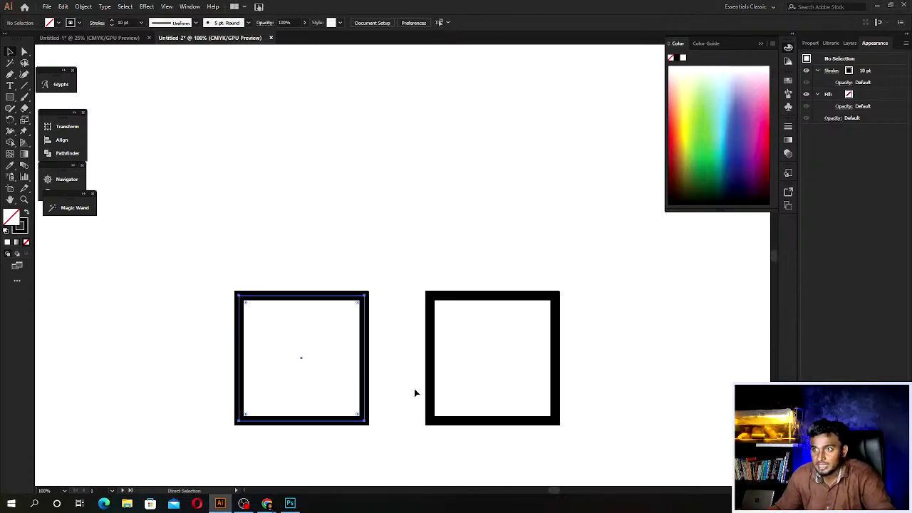
{"action": "left_click", "coordinate": [463, 390]}
{"action": "left_click_drag", "start_coordinate": [509, 387], "coordinate": [270, 363]}
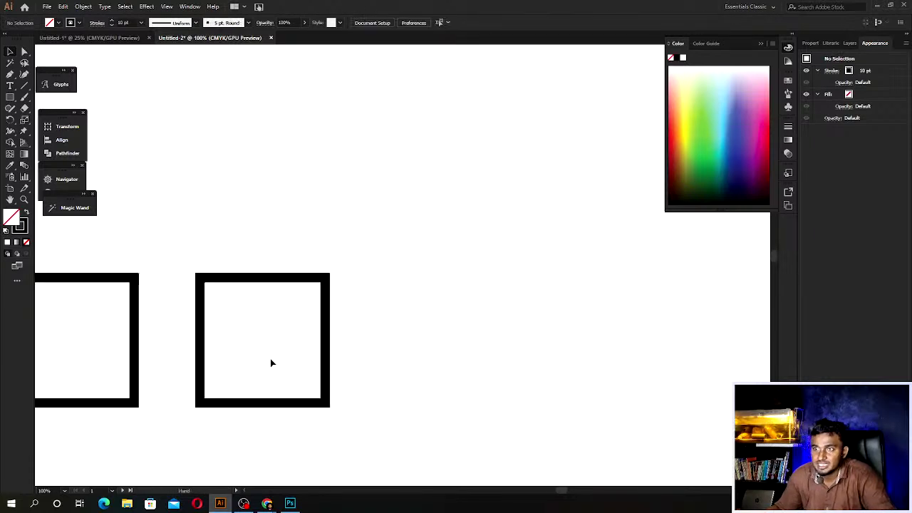
{"action": "left_click", "coordinate": [204, 323]}
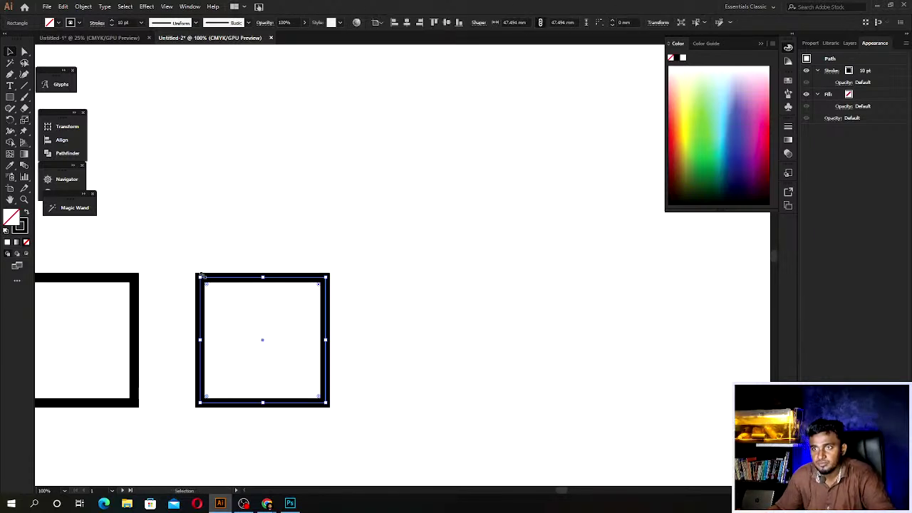
{"action": "left_click_drag", "start_coordinate": [201, 277], "coordinate": [217, 293]}
{"action": "key", "text": "a"}
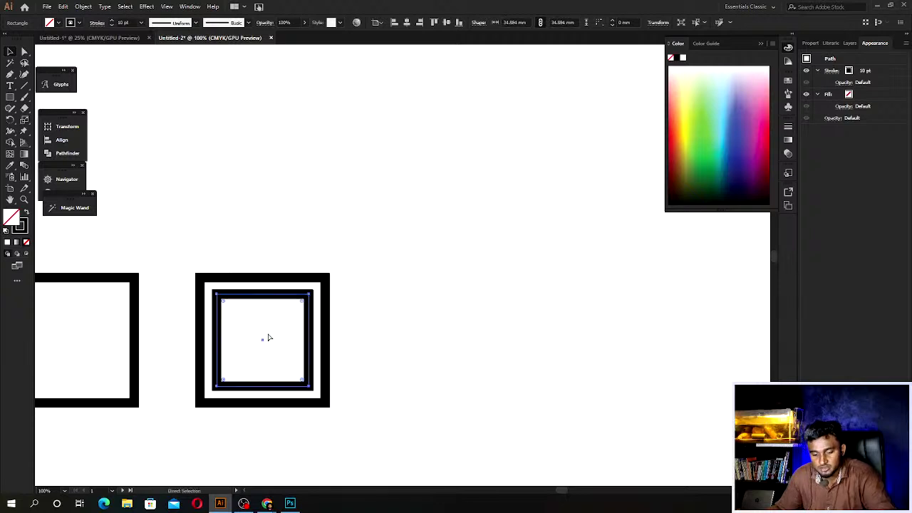
{"action": "key", "text": "v"}
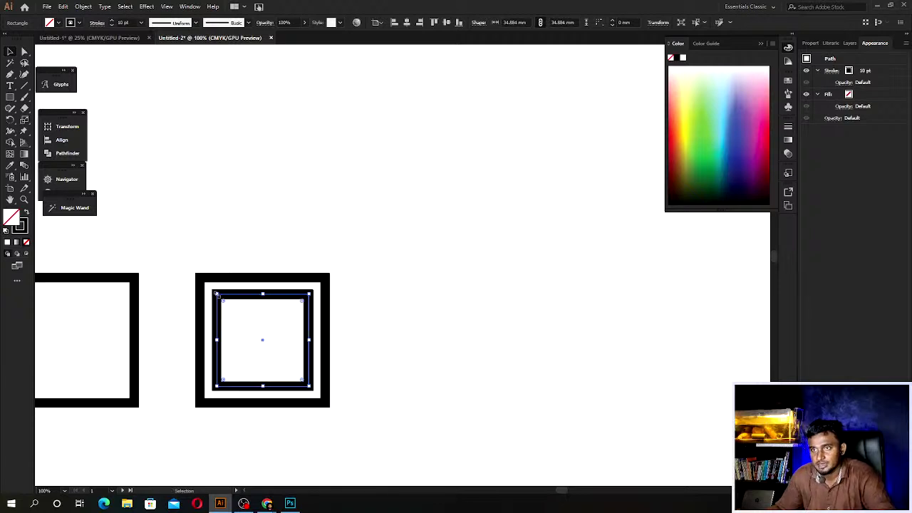
{"action": "left_click_drag", "start_coordinate": [216, 293], "coordinate": [234, 311]}
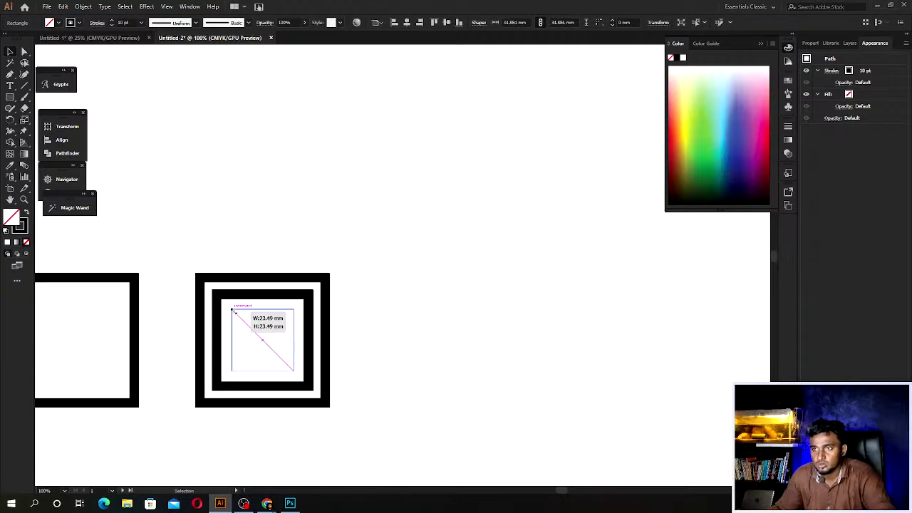
{"action": "left_click", "coordinate": [228, 256]}
Delete both inner copies and the left square, leaving the original square selected.
{"action": "left_click_drag", "start_coordinate": [237, 390], "coordinate": [397, 373]}
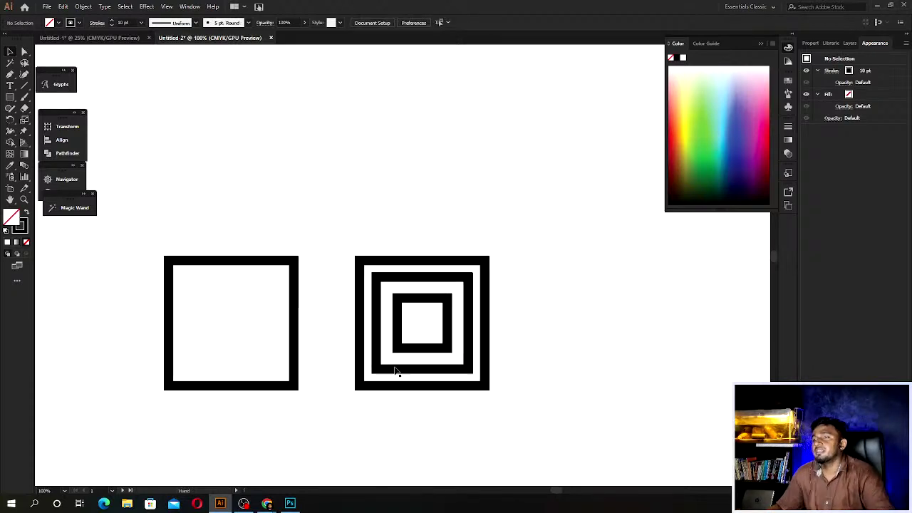
{"action": "left_click", "coordinate": [445, 389]}
{"action": "left_click", "coordinate": [417, 318]}
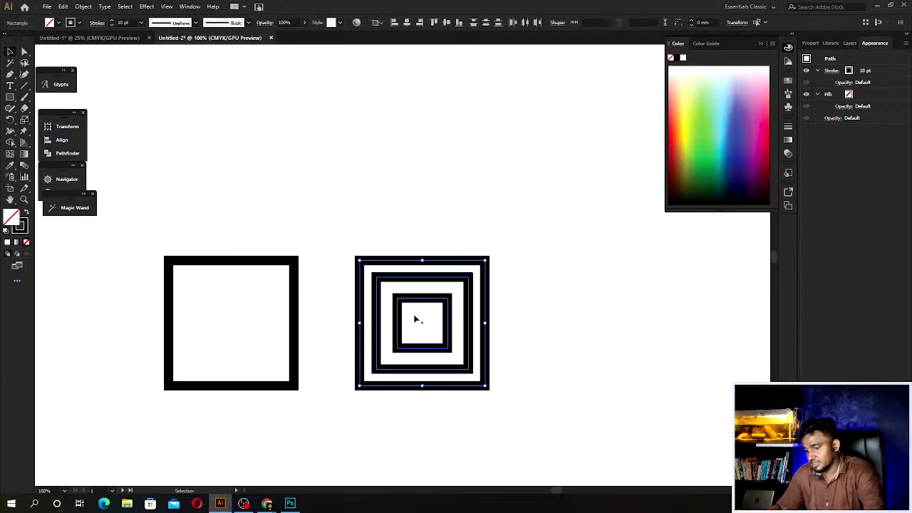
{"action": "left_click", "coordinate": [479, 324]}
{"action": "left_click", "coordinate": [447, 325]}
{"action": "key", "text": "Delete"}
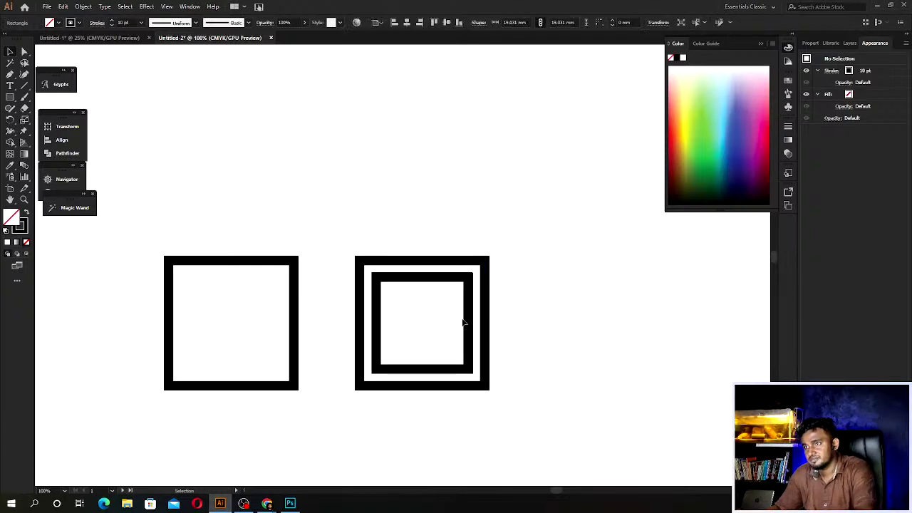
{"action": "left_click", "coordinate": [471, 320]}
{"action": "key", "text": "Delete"}
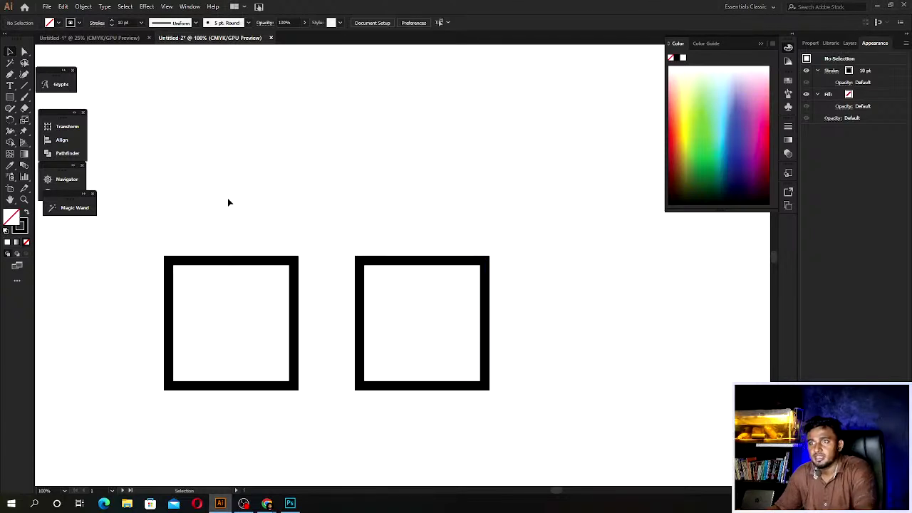
{"action": "left_click", "coordinate": [250, 387]}
{"action": "key", "text": "Delete"}
{"action": "left_click", "coordinate": [360, 269]}
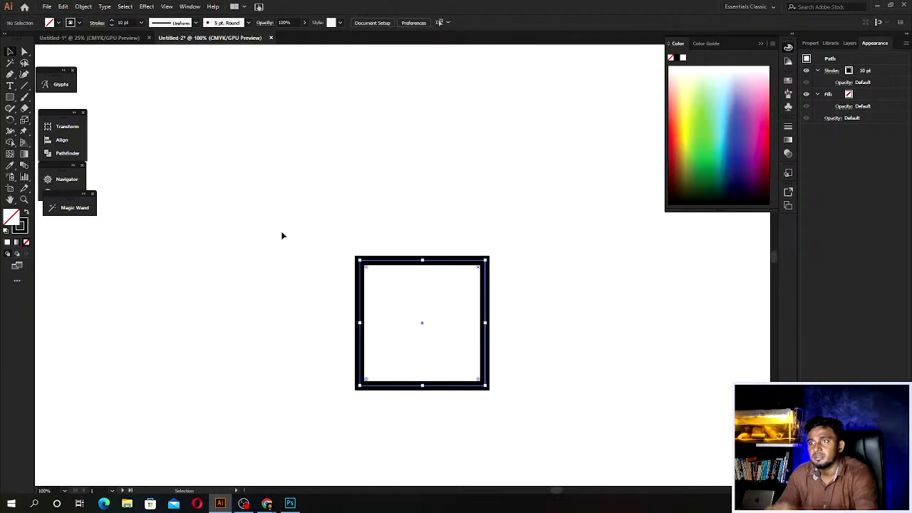
Offset the square's path by -6 mm to create the first inner square.
{"action": "left_click", "coordinate": [82, 7]}
{"action": "left_click", "coordinate": [163, 208]}
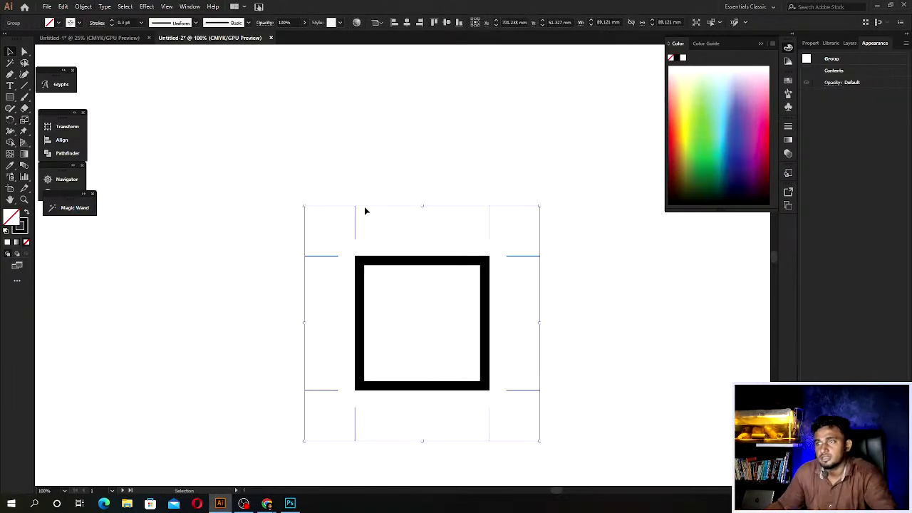
{"action": "key", "text": "ctrl+z"}
{"action": "left_click", "coordinate": [83, 7]}
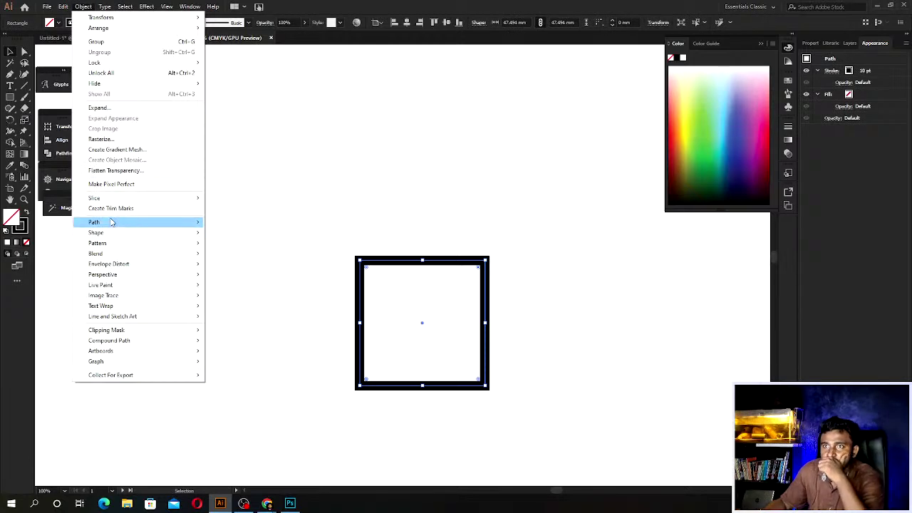
{"action": "left_click", "coordinate": [250, 257]}
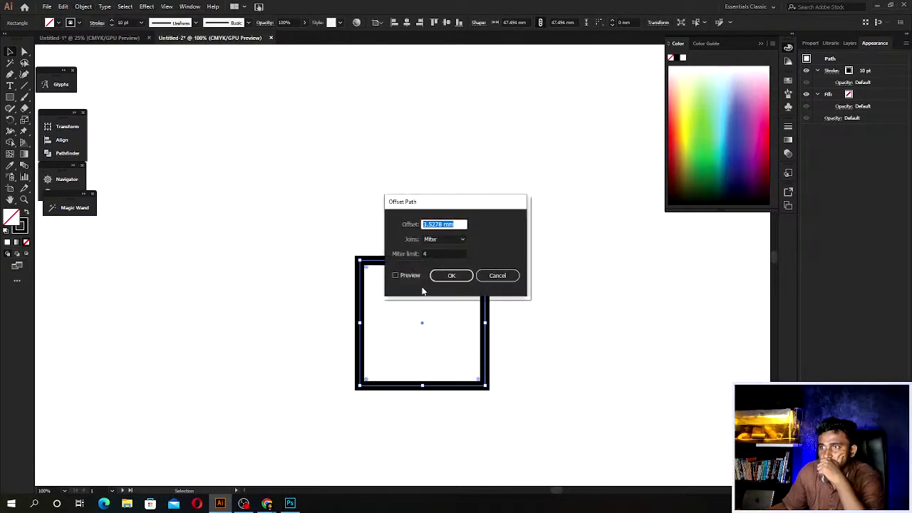
{"action": "left_click", "coordinate": [395, 275]}
{"action": "double_click", "coordinate": [442, 224]}
{"action": "type", "text": "-2"}
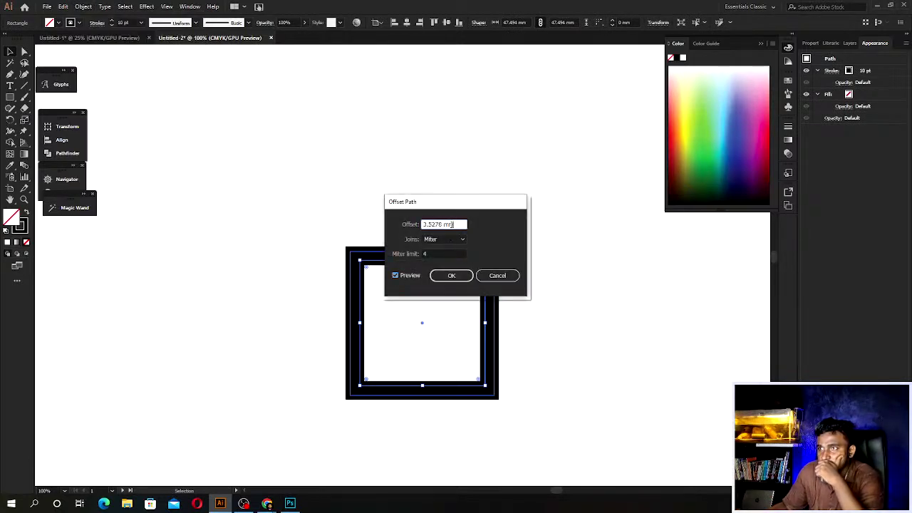
{"action": "key", "text": "Down"}
{"action": "key", "text": "Down"}
{"action": "key", "text": "Down"}
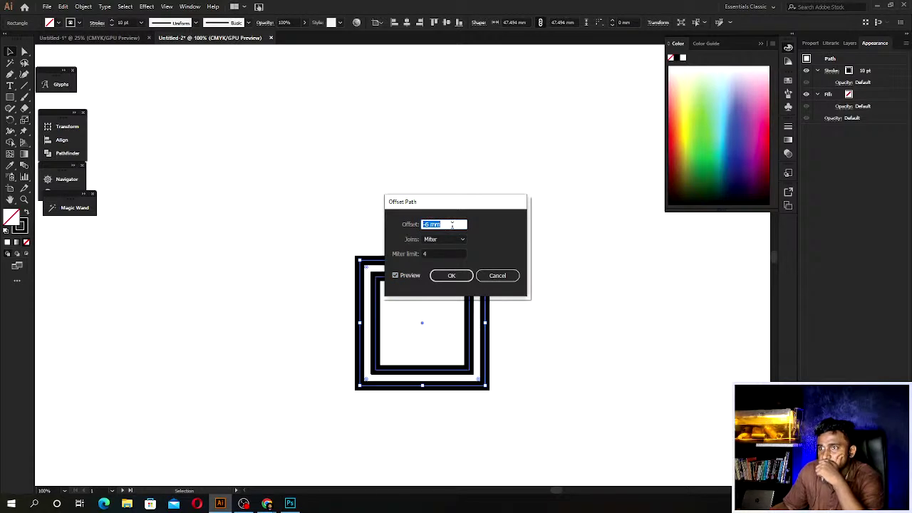
{"action": "left_click", "coordinate": [449, 275]}
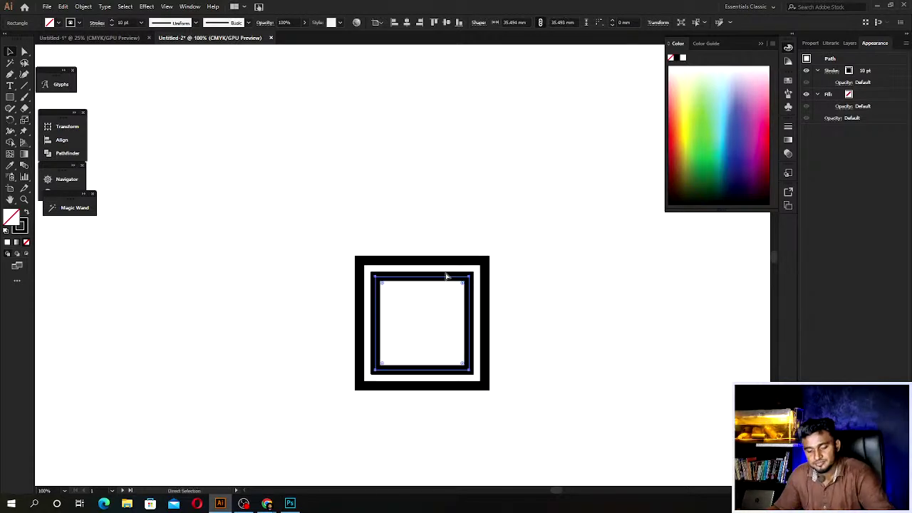
{"action": "key", "text": "ctrl+z"}
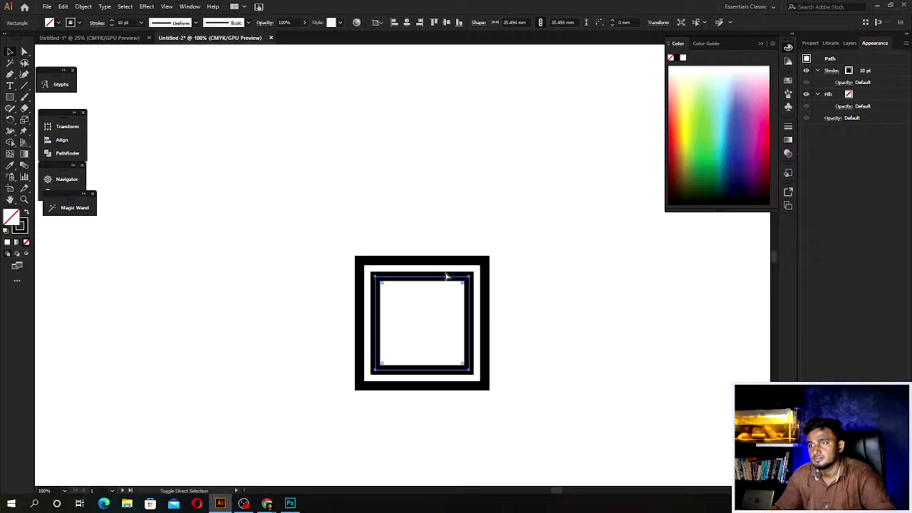
{"action": "key", "text": "ctrl+shift+z"}
Repeat the -6 mm Offset Path twice more, then select all the concentric squares.
{"action": "left_click", "coordinate": [83, 6]}
{"action": "mouse_move", "coordinate": [94, 223]}
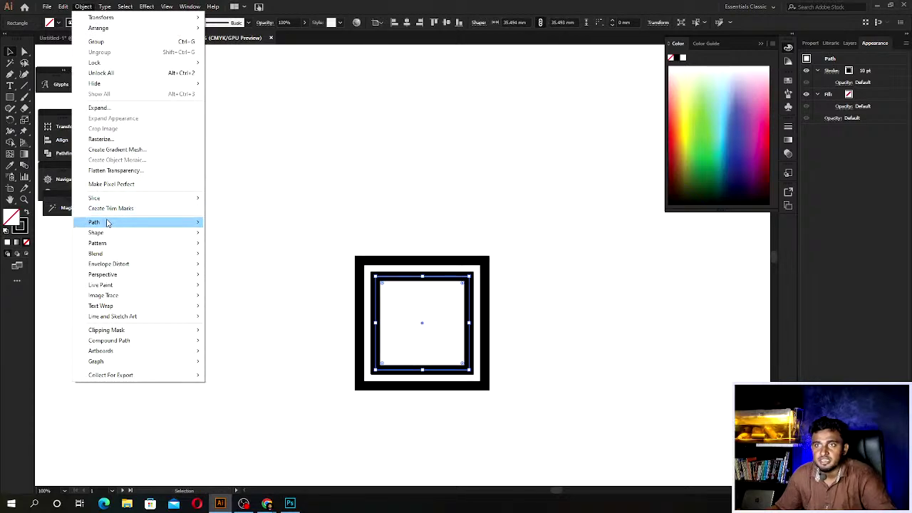
{"action": "left_click", "coordinate": [235, 256]}
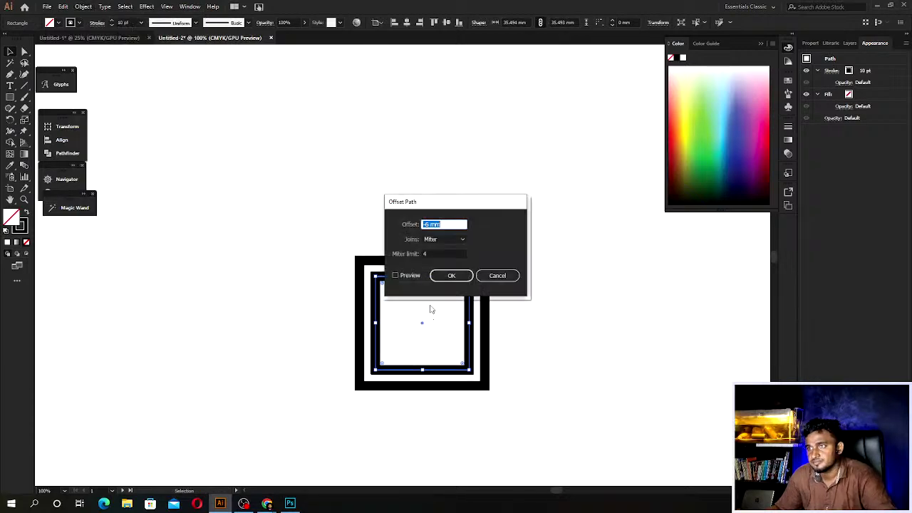
{"action": "left_click", "coordinate": [395, 275]}
{"action": "left_click", "coordinate": [438, 278]}
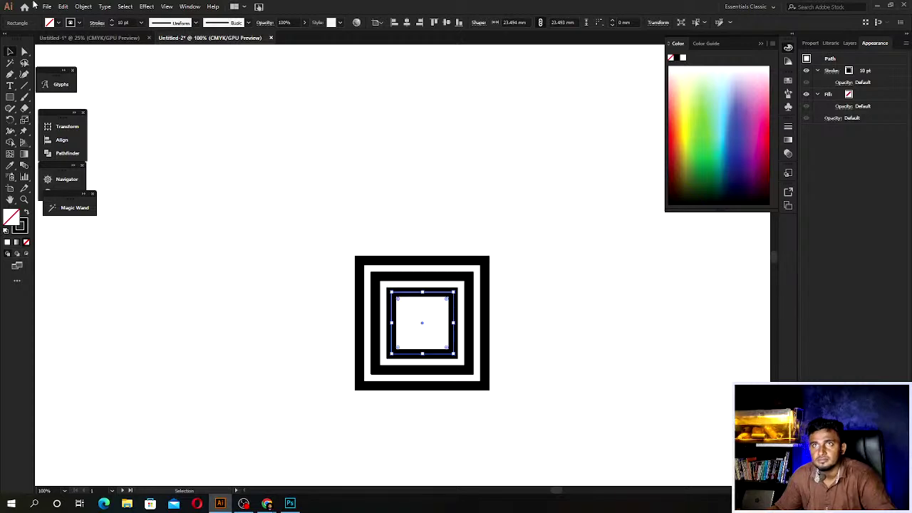
{"action": "left_click", "coordinate": [84, 7]}
{"action": "mouse_move", "coordinate": [139, 221]}
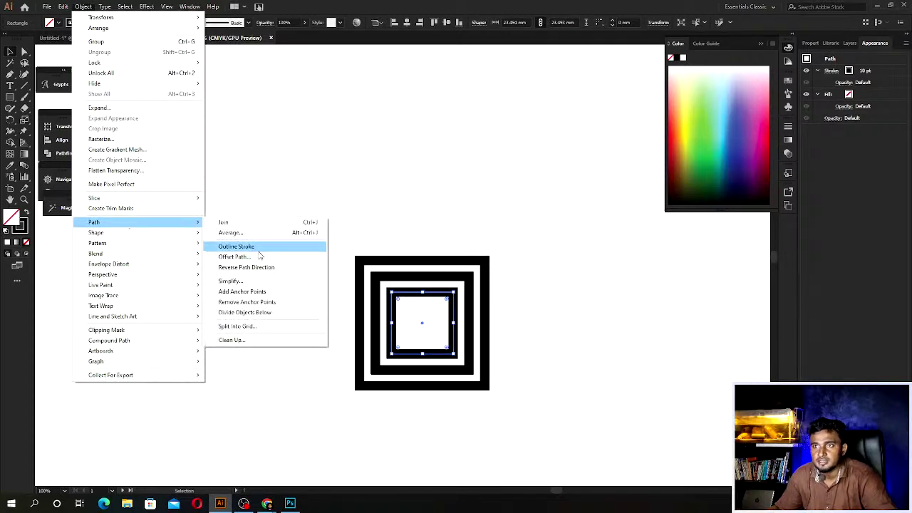
{"action": "left_click", "coordinate": [234, 257]}
{"action": "left_click", "coordinate": [397, 274]}
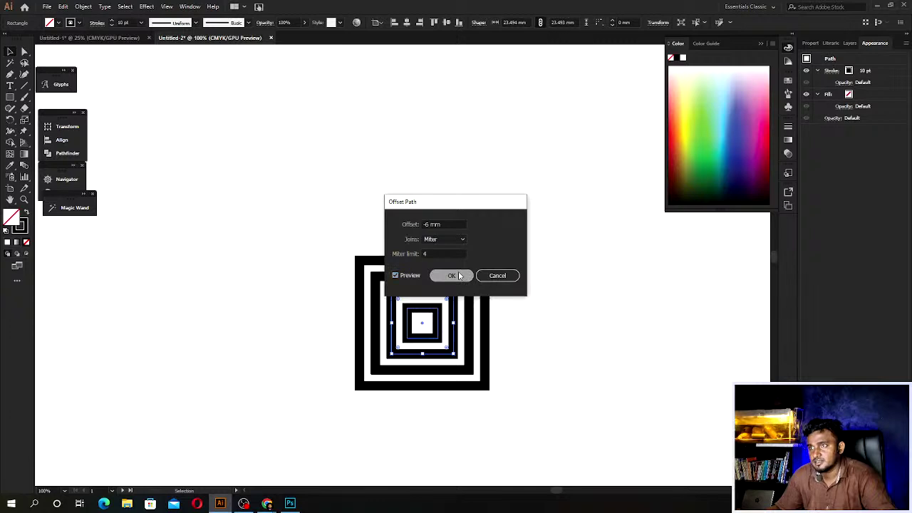
{"action": "left_click", "coordinate": [456, 274]}
{"action": "left_click", "coordinate": [511, 331]}
{"action": "scroll", "coordinate": [396, 338], "scroll_direction": "down", "scroll_amount": 2}
{"action": "key", "text": "ctrl+a"}
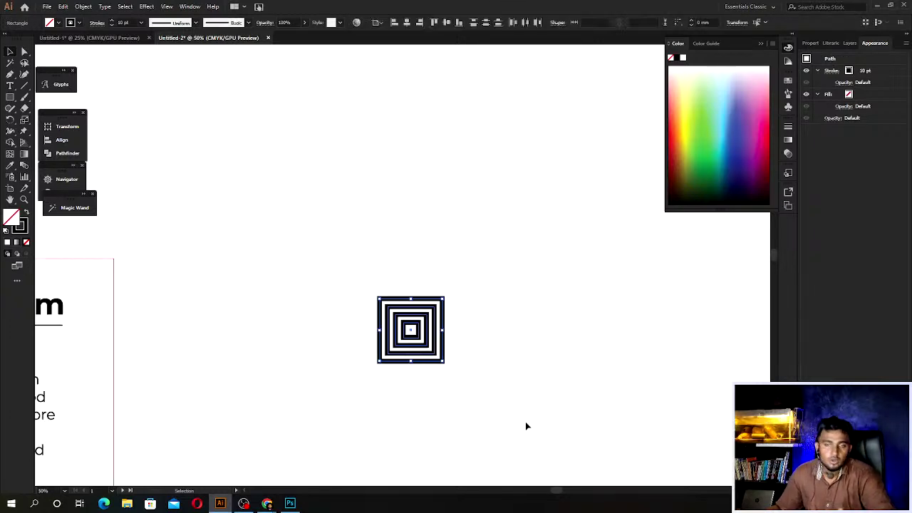
{"action": "left_click", "coordinate": [445, 382]}
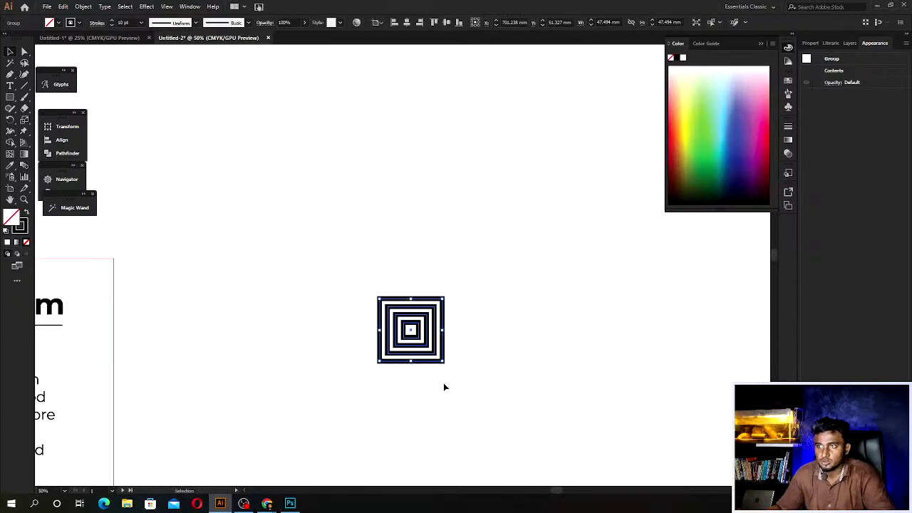
Alt-drag a copy of the concentric squares to the left and select it.
{"action": "scroll", "coordinate": [425, 347], "scroll_direction": "up", "scroll_amount": 3}
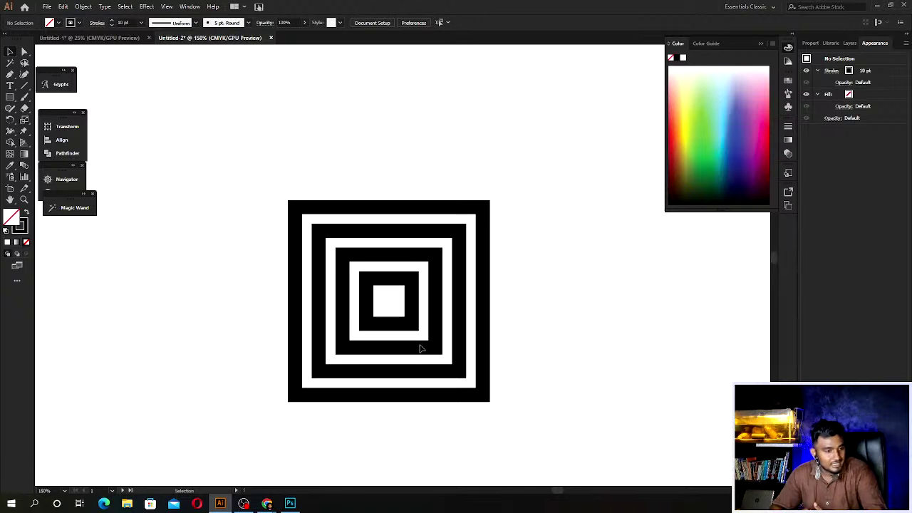
{"action": "scroll", "coordinate": [420, 349], "scroll_direction": "left", "scroll_amount": 5}
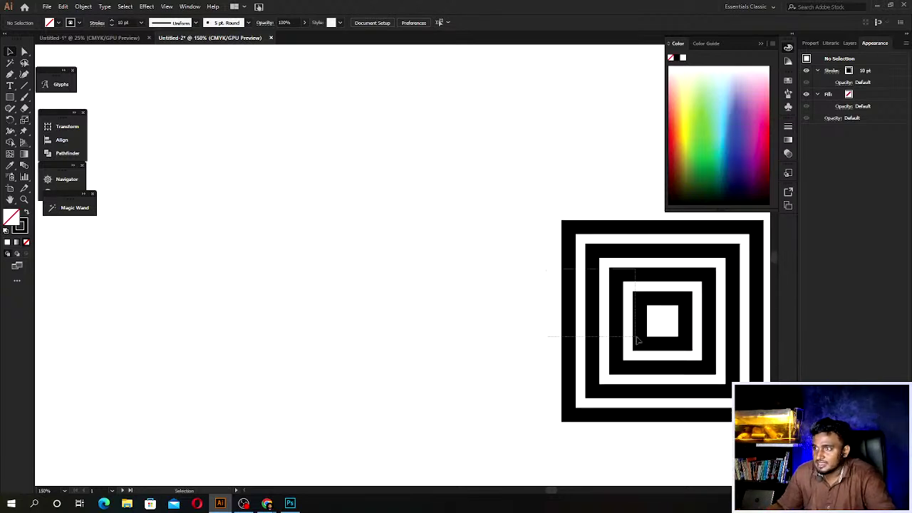
{"action": "left_click", "coordinate": [638, 341]}
{"action": "left_click_drag", "start_coordinate": [638, 340], "coordinate": [227, 335]}
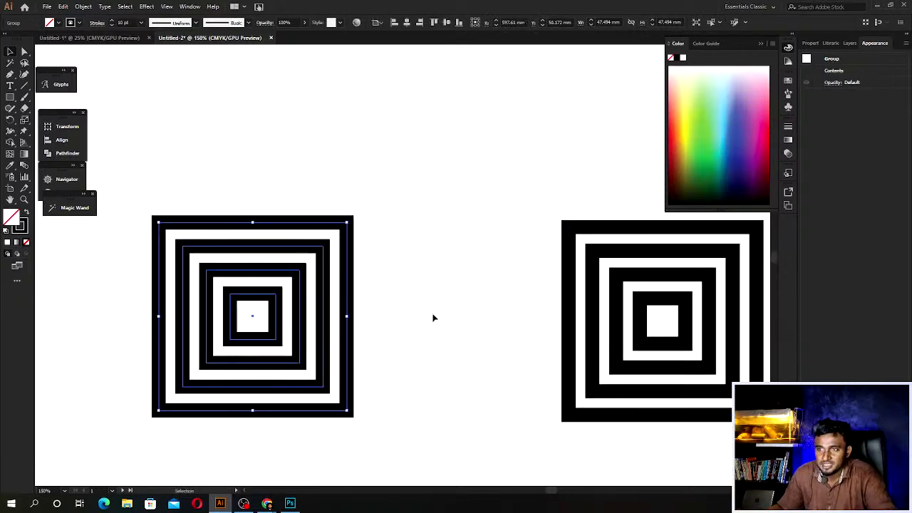
{"action": "left_click", "coordinate": [432, 316]}
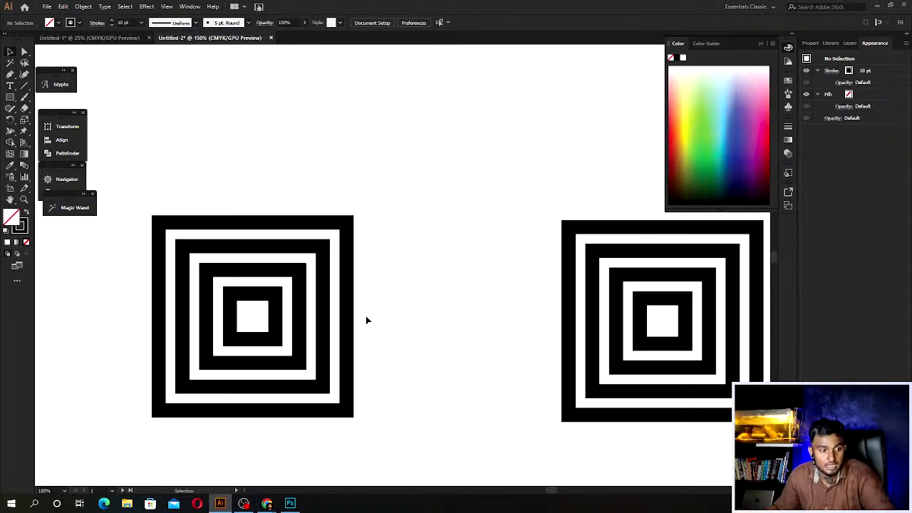
{"action": "left_click_drag", "start_coordinate": [394, 205], "coordinate": [103, 444]}
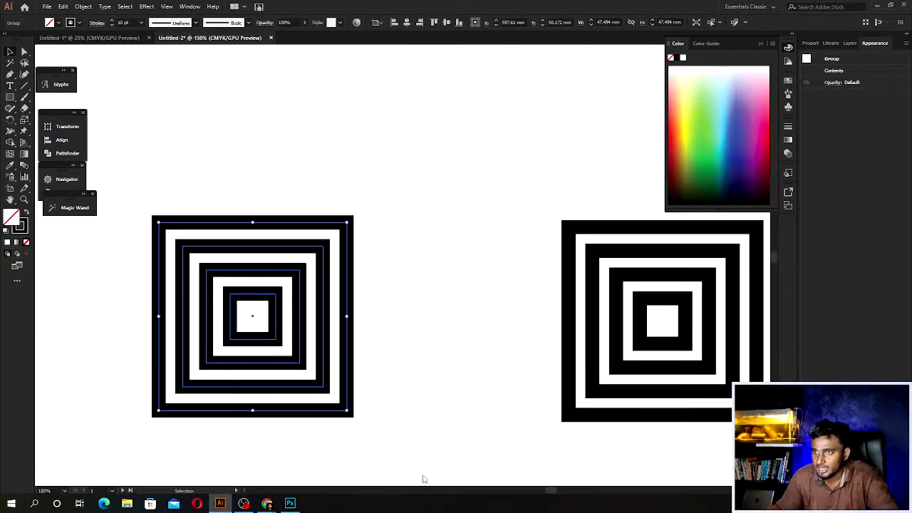
Scale the copy down to 16.559 mm, where it reads as a solid black square.
{"action": "left_click_drag", "start_coordinate": [340, 412], "coordinate": [221, 341]}
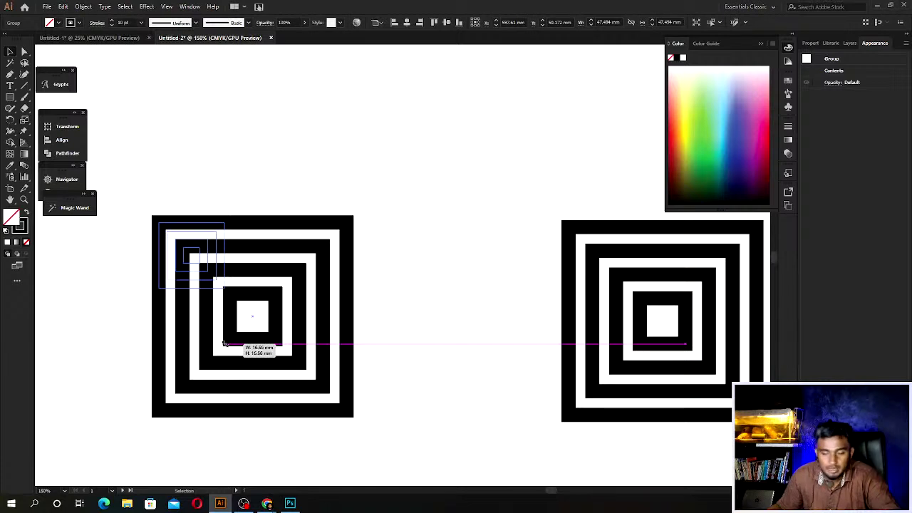
{"action": "left_click_drag", "start_coordinate": [221, 340], "coordinate": [225, 347]}
{"action": "left_click", "coordinate": [225, 349]}
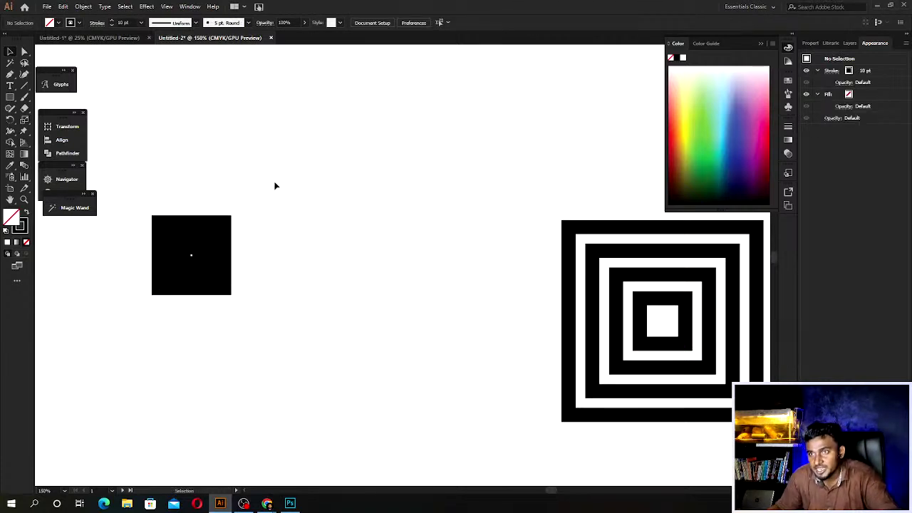
{"action": "left_click_drag", "start_coordinate": [276, 185], "coordinate": [123, 333]}
{"action": "key", "text": "ctrl+plus"}
{"action": "key", "text": "ctrl+plus"}
{"action": "scroll", "coordinate": [169, 369], "scroll_direction": "down", "scroll_amount": 2}
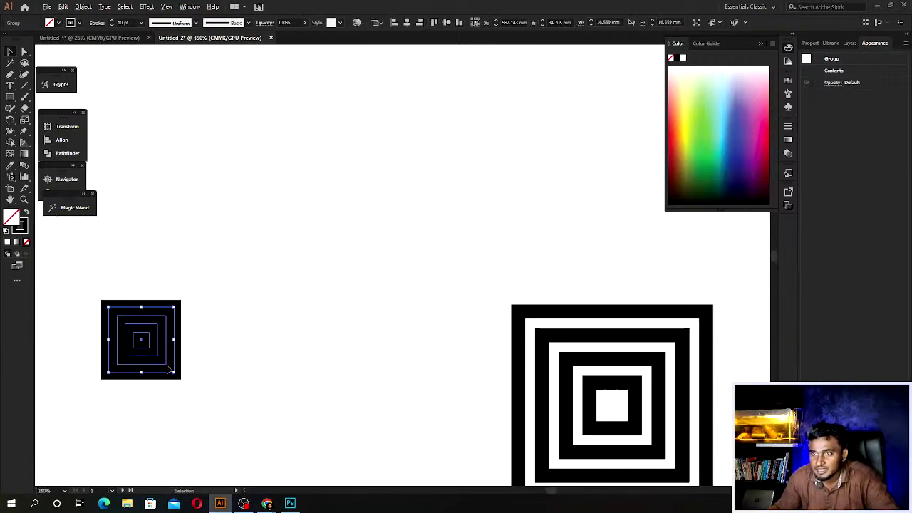
{"action": "left_click", "coordinate": [250, 356]}
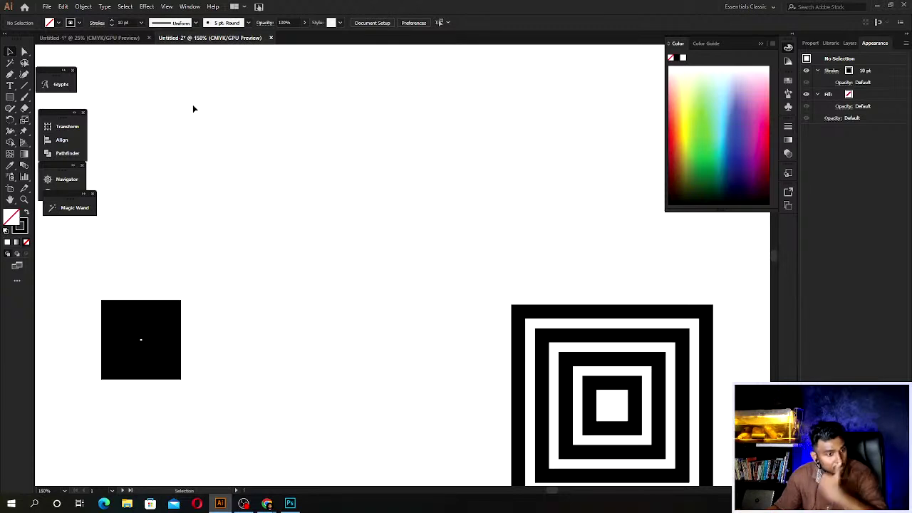
{"action": "key", "text": "ctrl+z"}
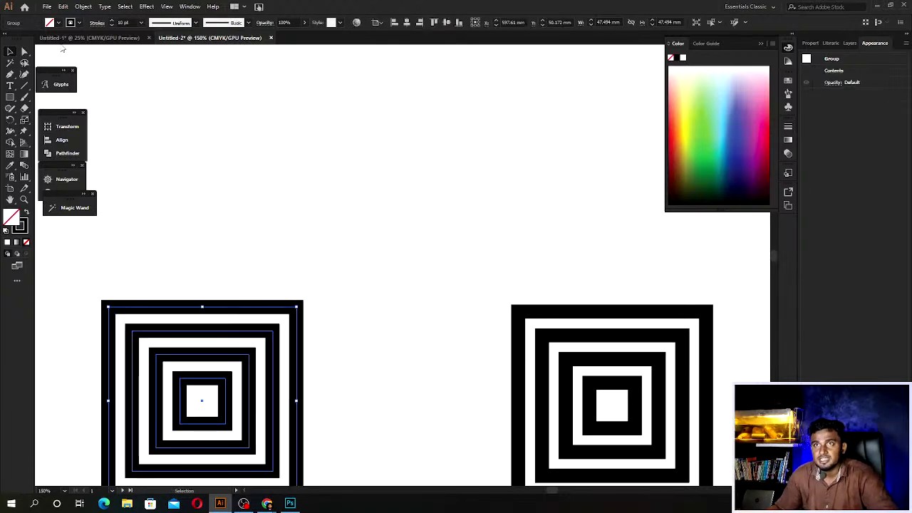
{"action": "key", "text": "ctrl+shift+z"}
{"action": "left_click", "coordinate": [456, 435]}
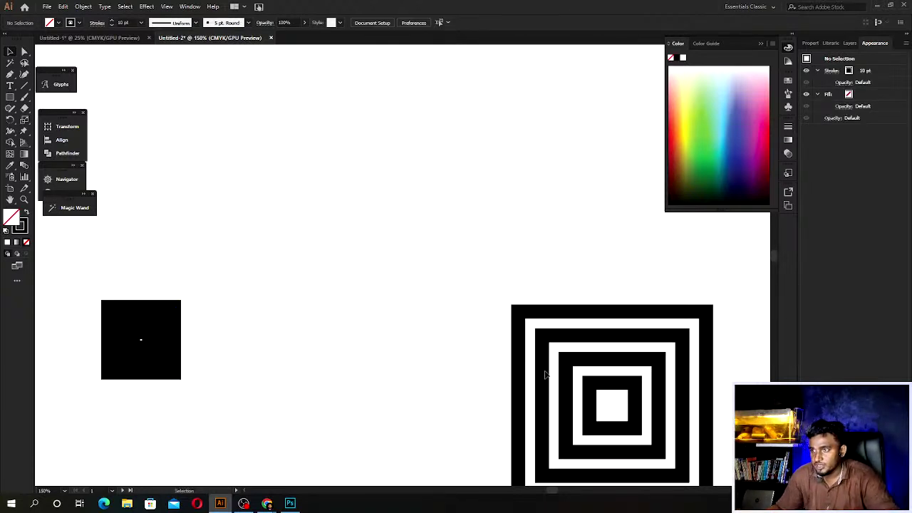
Duplicate the squares, enable Scale Strokes & Effects and Scale Corners, then shrink the copy.
{"action": "left_click_drag", "start_coordinate": [545, 374], "coordinate": [237, 180]}
{"action": "left_click", "coordinate": [326, 207]}
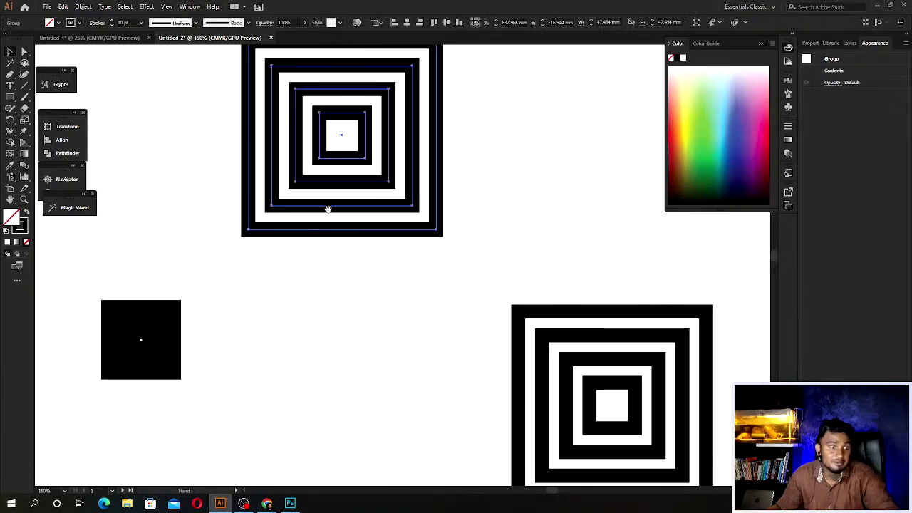
{"action": "left_click", "coordinate": [62, 6]}
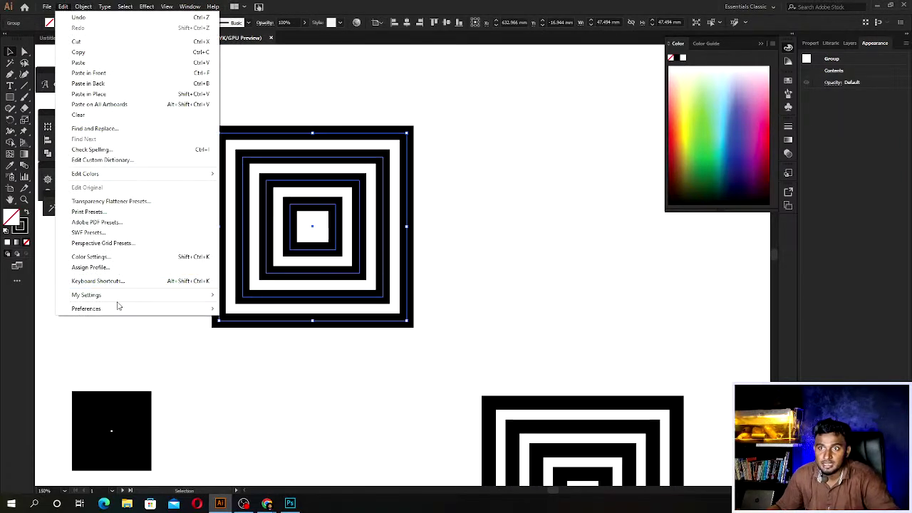
{"action": "mouse_move", "coordinate": [86, 307]}
{"action": "left_click", "coordinate": [250, 310]}
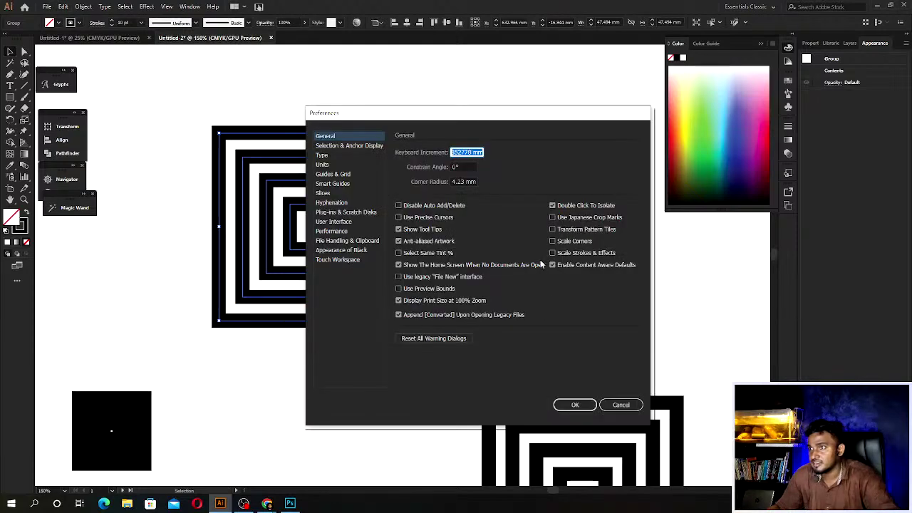
{"action": "left_click", "coordinate": [553, 253]}
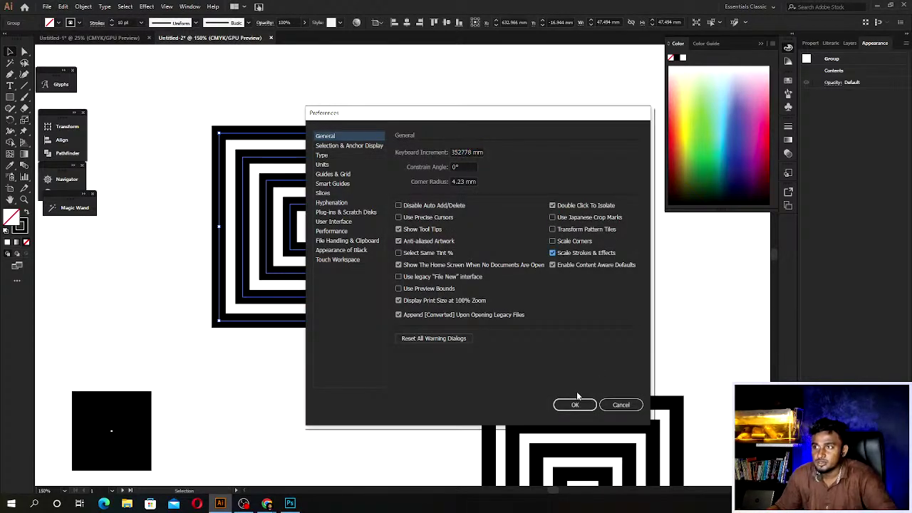
{"action": "left_click", "coordinate": [571, 243]}
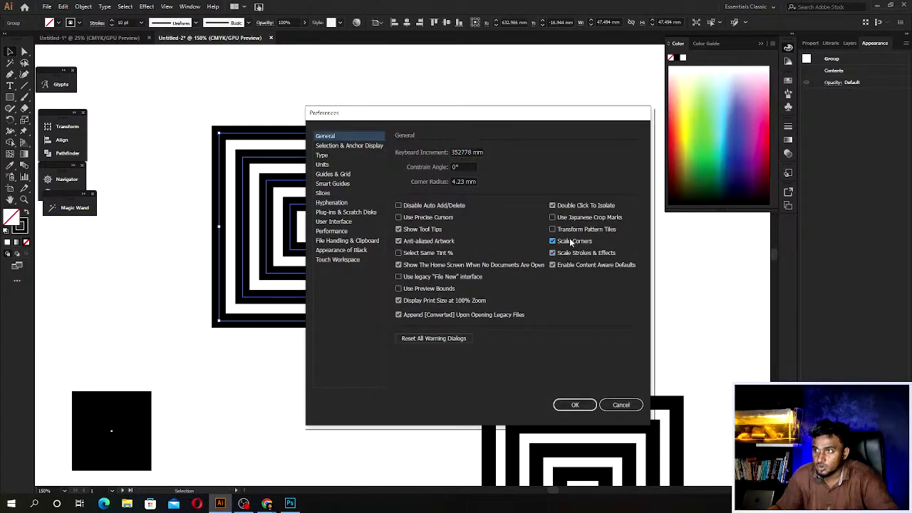
{"action": "left_click", "coordinate": [571, 408]}
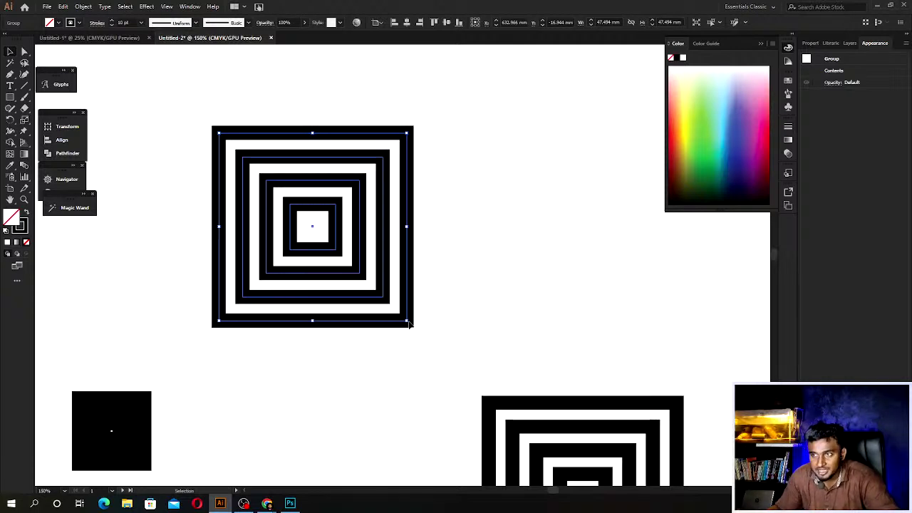
{"action": "left_click_drag", "start_coordinate": [409, 322], "coordinate": [277, 232]}
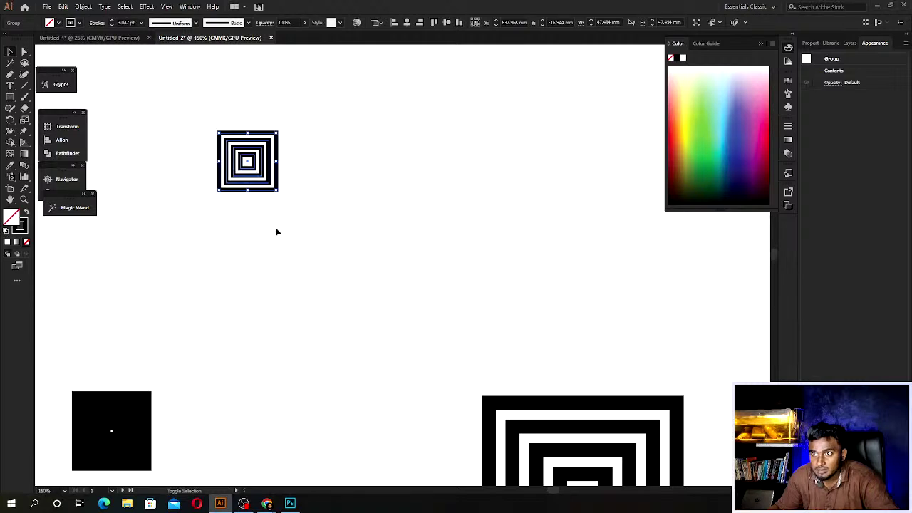
{"action": "left_click", "coordinate": [259, 290]}
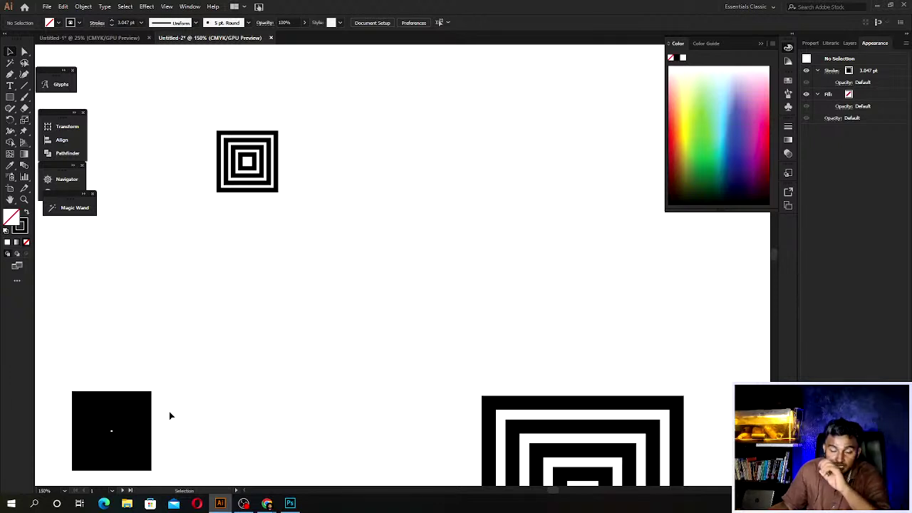
Alt-drag a copy of the concentric squares to the right.
{"action": "left_click_drag", "start_coordinate": [192, 385], "coordinate": [45, 454]}
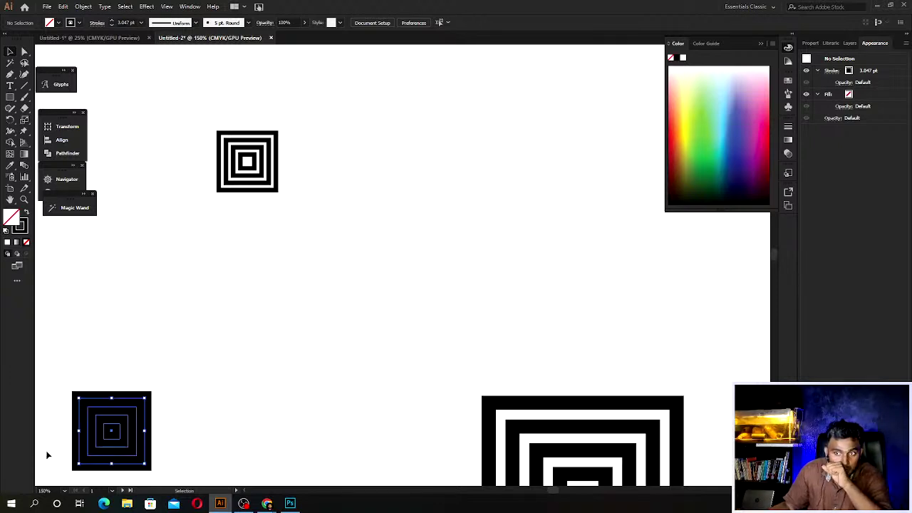
{"action": "left_click", "coordinate": [197, 400]}
{"action": "scroll", "coordinate": [440, 335], "scroll_direction": "down", "scroll_amount": 2}
{"action": "scroll", "coordinate": [439, 336], "scroll_direction": "right", "scroll_amount": 4}
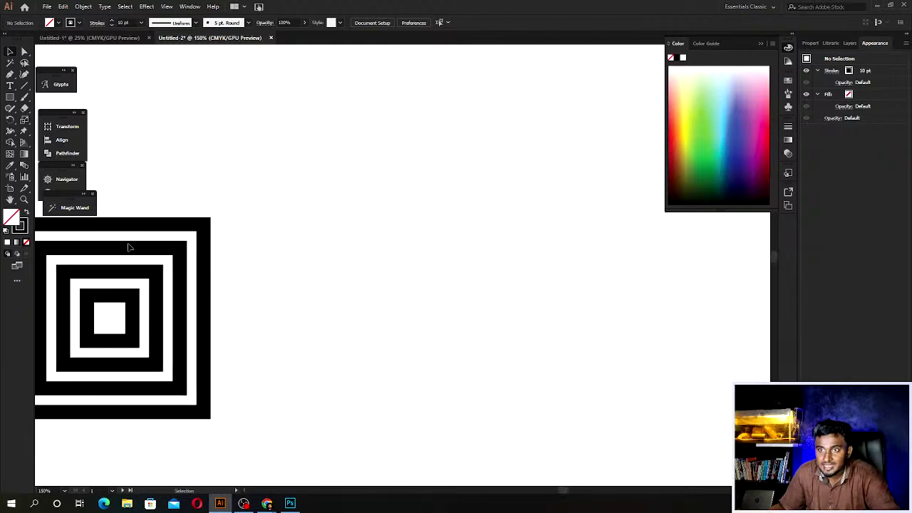
{"action": "scroll", "coordinate": [283, 247], "scroll_direction": "down", "scroll_amount": 3}
{"action": "scroll", "coordinate": [283, 247], "scroll_direction": "right", "scroll_amount": 8}
{"action": "left_click_drag", "start_coordinate": [121, 278], "coordinate": [524, 294]}
Expand the right copy with Fill and Stroke checked.
{"action": "right_click", "coordinate": [524, 295]}
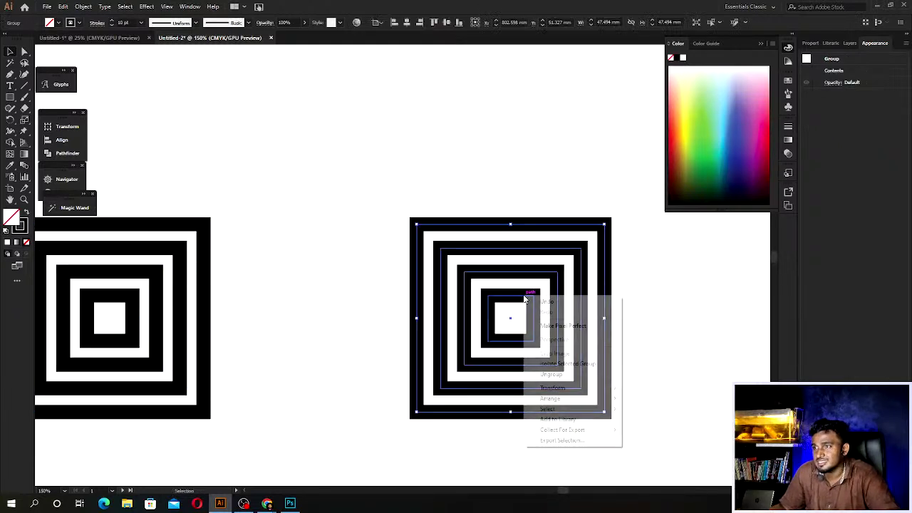
{"action": "left_click", "coordinate": [381, 179]}
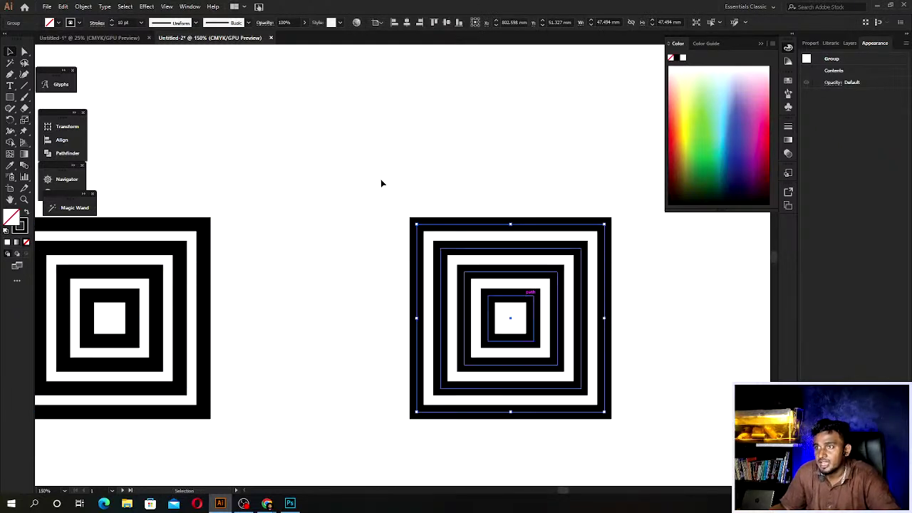
{"action": "left_click", "coordinate": [421, 226]}
{"action": "left_click", "coordinate": [84, 6]}
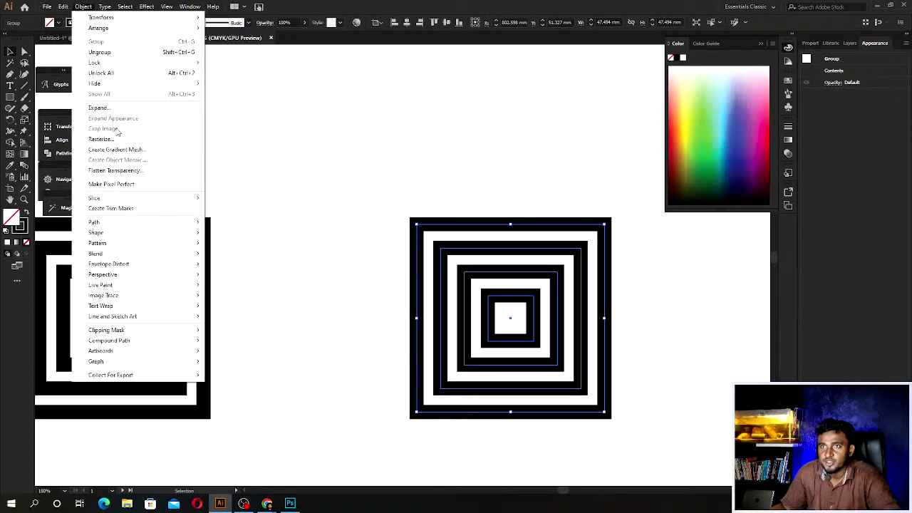
{"action": "left_click", "coordinate": [98, 108]}
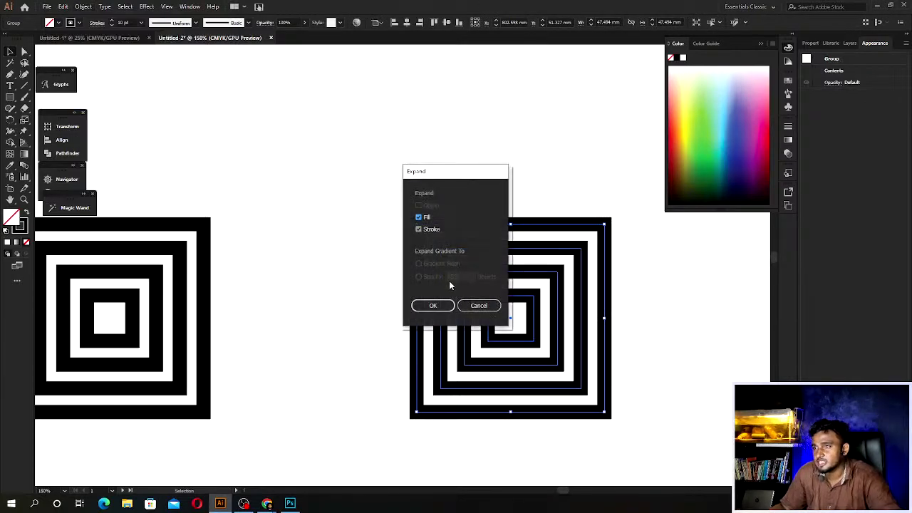
{"action": "left_click", "coordinate": [433, 306]}
{"action": "left_click", "coordinate": [377, 318]}
Open the General preferences and close them without changes.
{"action": "scroll", "coordinate": [377, 318], "scroll_direction": "down", "scroll_amount": 3}
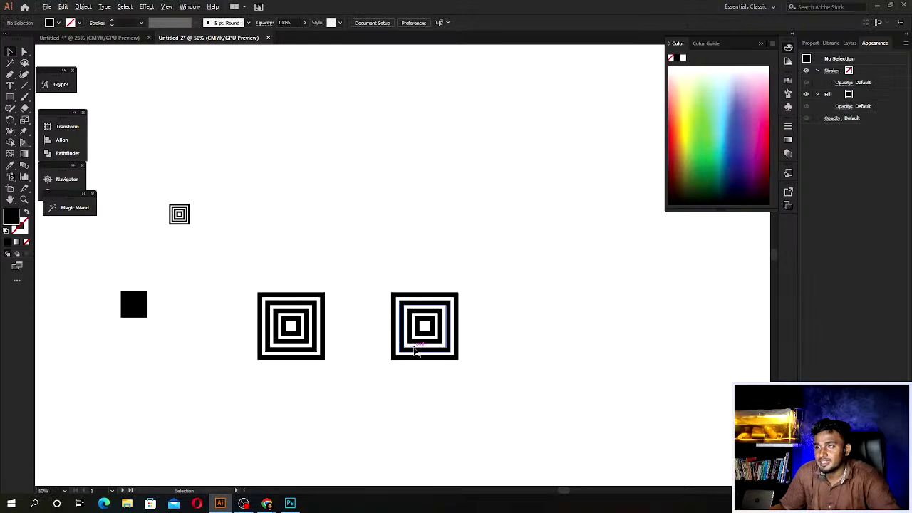
{"action": "left_click", "coordinate": [64, 7]}
{"action": "mouse_move", "coordinate": [135, 309]}
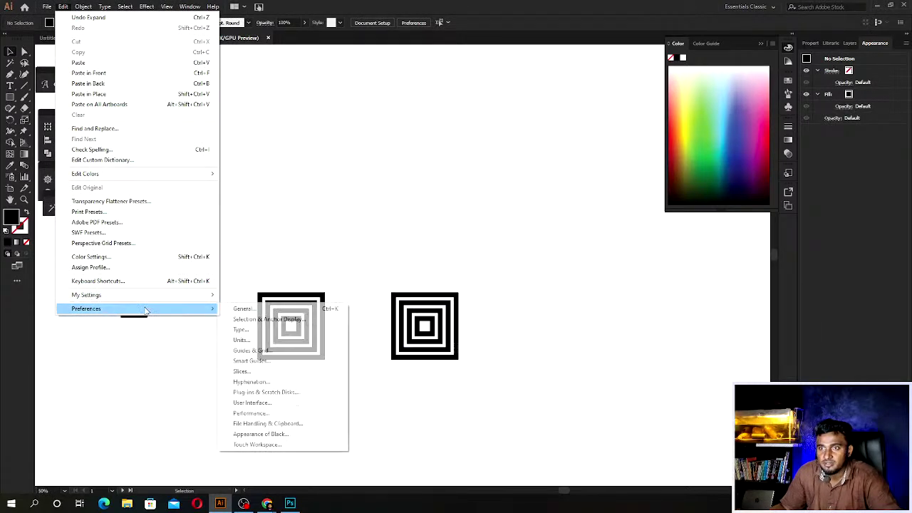
{"action": "left_click", "coordinate": [243, 309]}
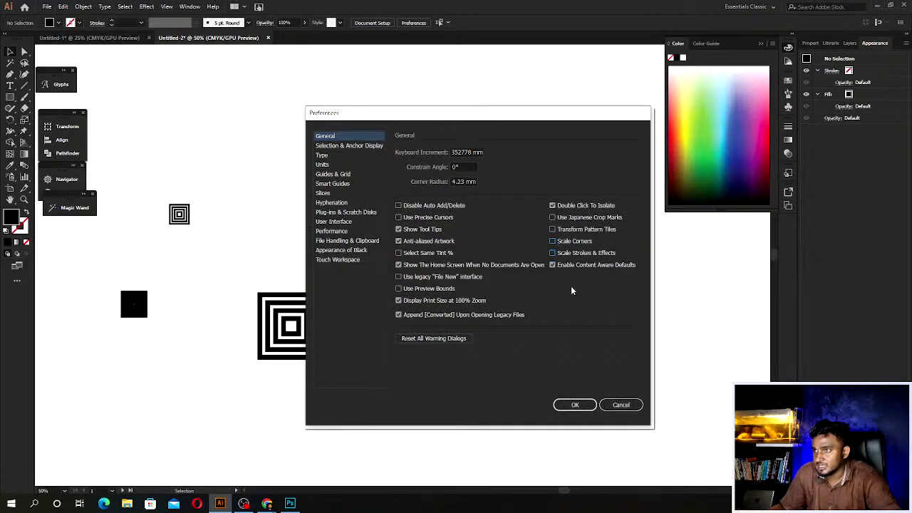
{"action": "left_click", "coordinate": [561, 406]}
Select the expanded group and switch to Outline view with Ctrl+Y.
{"action": "left_click_drag", "start_coordinate": [397, 267], "coordinate": [472, 367]}
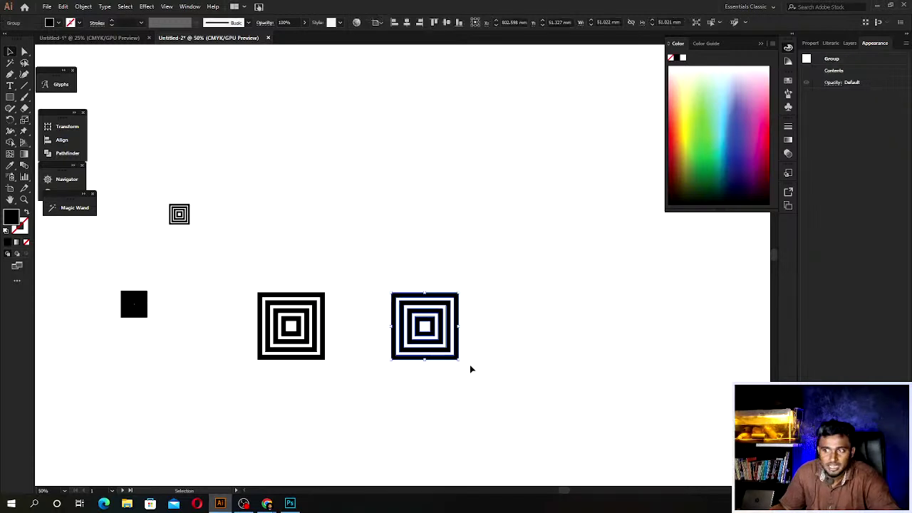
{"action": "key", "text": "a"}
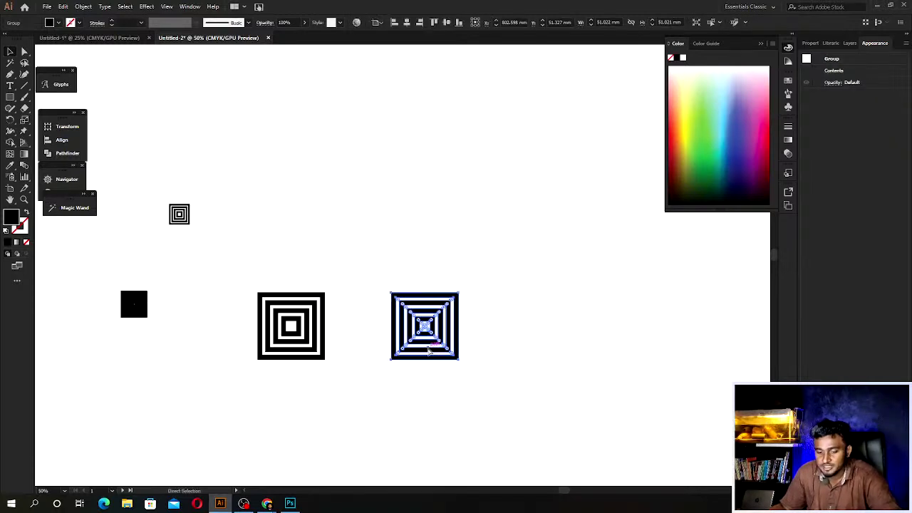
{"action": "key", "text": "ctrl+y"}
{"action": "left_click", "coordinate": [386, 286]}
{"action": "key", "text": "v"}
{"action": "scroll", "coordinate": [359, 346], "scroll_direction": "up", "scroll_amount": 2}
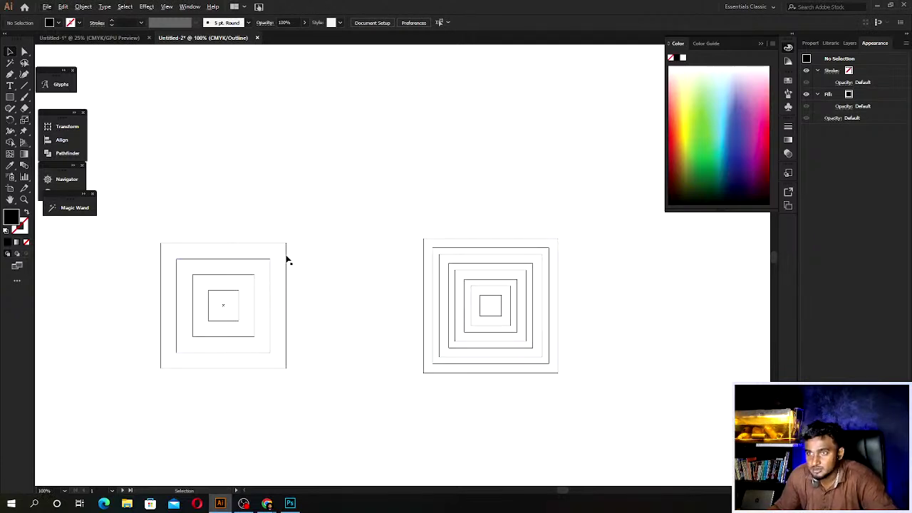
{"action": "scroll", "coordinate": [483, 311], "scroll_direction": "up", "scroll_amount": 2}
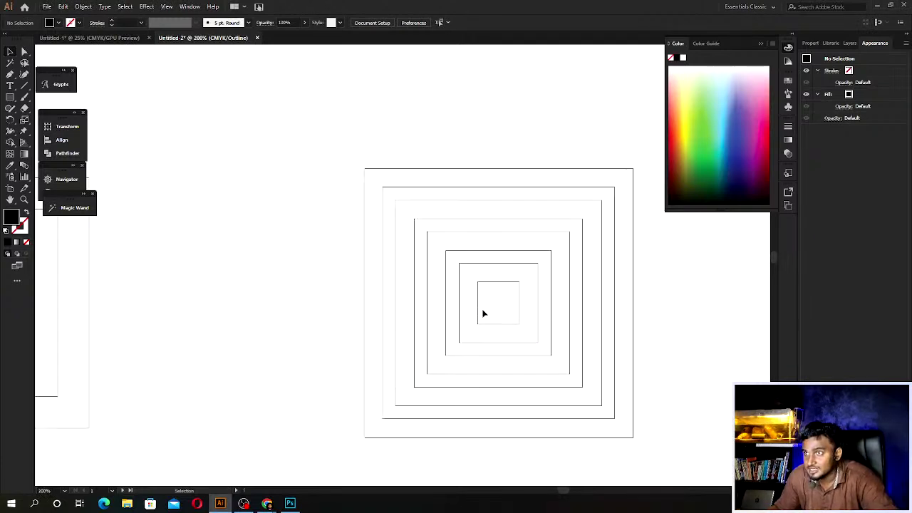
{"action": "scroll", "coordinate": [483, 311], "scroll_direction": "up", "scroll_amount": 1}
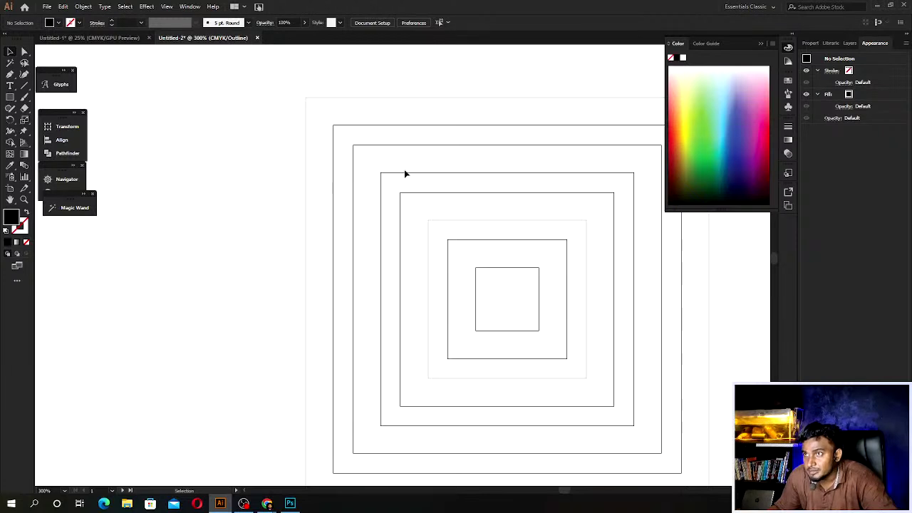
Return to Preview mode and shrink the right square group to a tiny size.
{"action": "key", "text": "ctrl+y"}
{"action": "scroll", "coordinate": [297, 228], "scroll_direction": "down", "scroll_amount": 5}
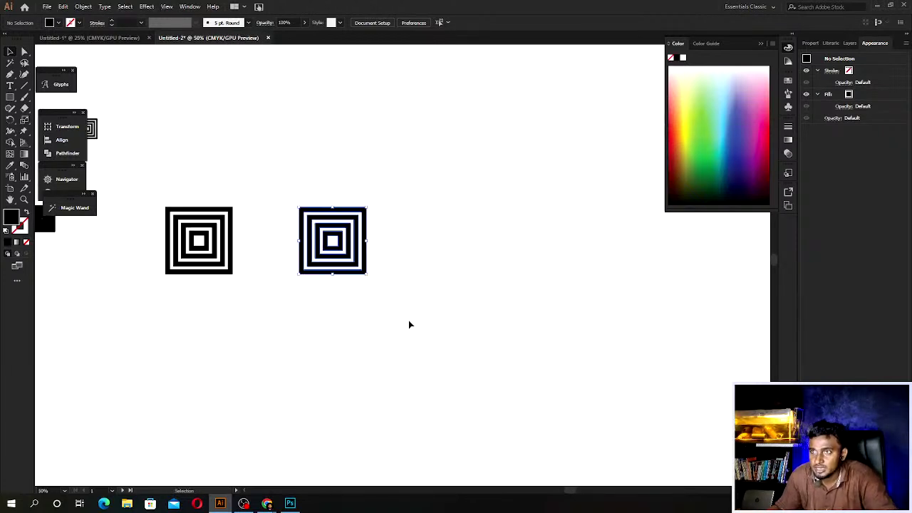
{"action": "left_click_drag", "start_coordinate": [366, 273], "coordinate": [314, 222]}
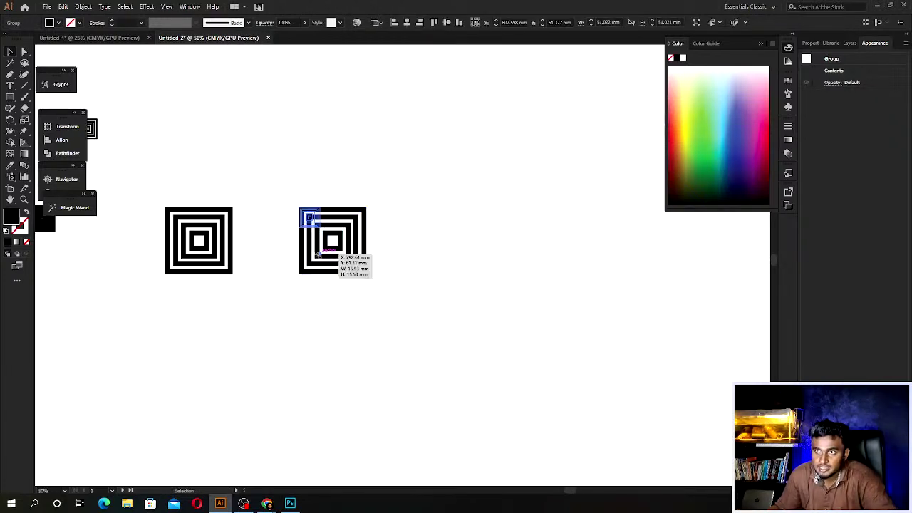
{"action": "key", "text": "ctrl+shift+a"}
{"action": "scroll", "coordinate": [310, 218], "scroll_direction": "up", "scroll_amount": 4}
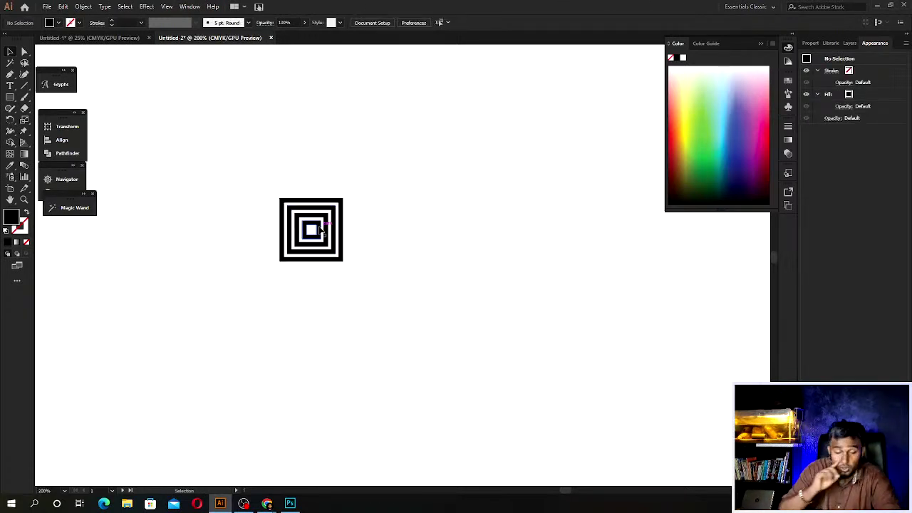
{"action": "scroll", "coordinate": [374, 278], "scroll_direction": "down", "scroll_amount": 2}
{"action": "scroll", "coordinate": [370, 303], "scroll_direction": "down", "scroll_amount": 3}
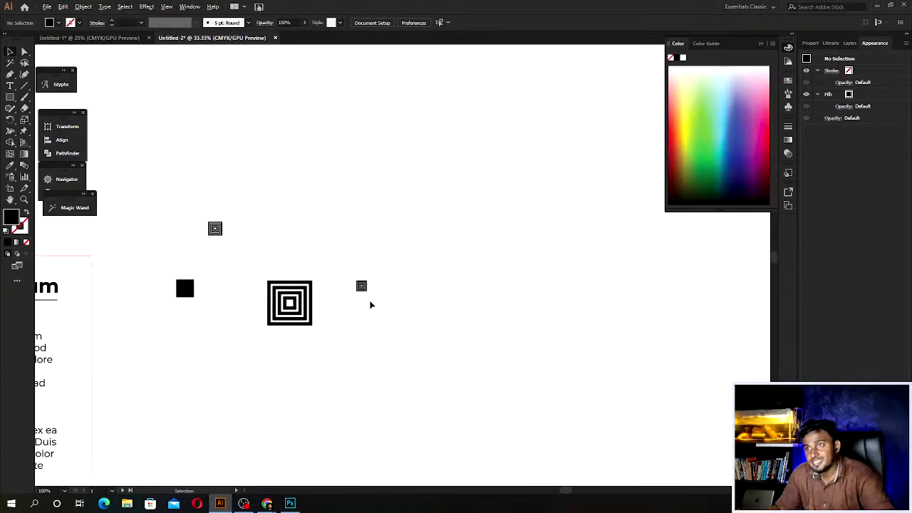
{"action": "scroll", "coordinate": [371, 305], "scroll_direction": "down", "scroll_amount": 2}
{"action": "scroll", "coordinate": [357, 299], "scroll_direction": "down", "scroll_amount": 1}
{"action": "scroll", "coordinate": [291, 284], "scroll_direction": "up", "scroll_amount": 1}
{"action": "scroll", "coordinate": [260, 289], "scroll_direction": "up", "scroll_amount": 3}
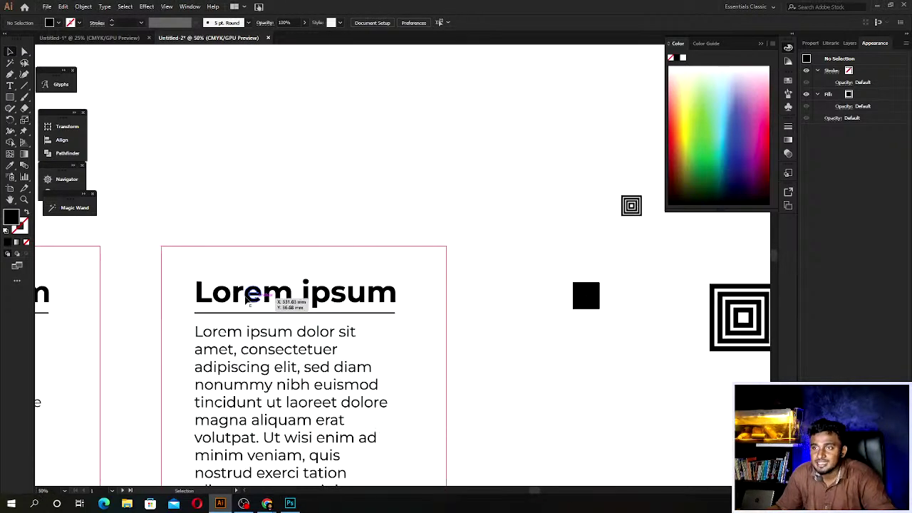
Marquee-select and delete the small squares beside the artboards, then choose File > Save As.
{"action": "left_click", "coordinate": [246, 301]}
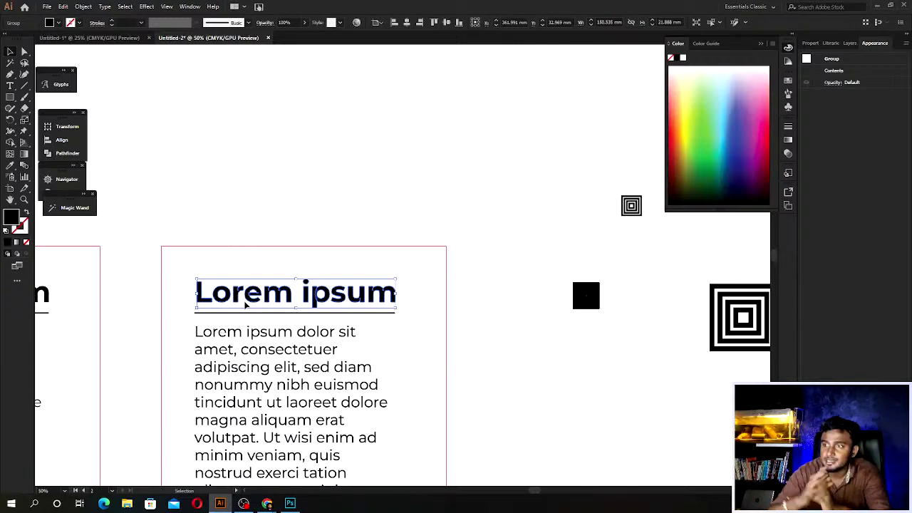
{"action": "scroll", "coordinate": [206, 285], "scroll_direction": "down", "scroll_amount": 4}
{"action": "left_click_drag", "start_coordinate": [279, 212], "coordinate": [405, 330]}
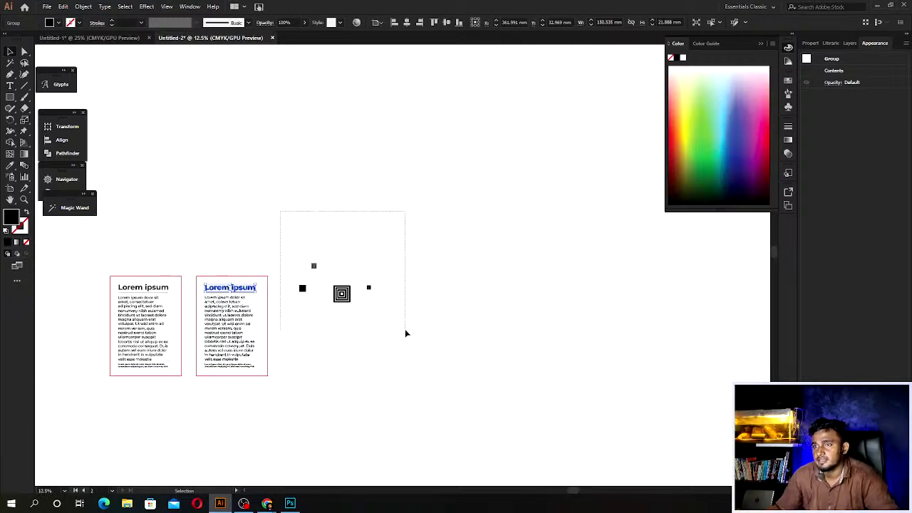
{"action": "key", "text": "Delete"}
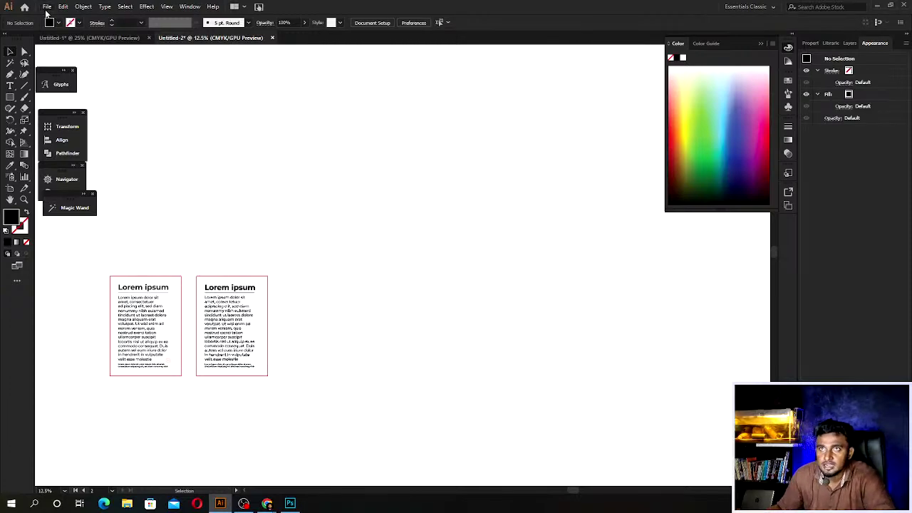
{"action": "left_click", "coordinate": [47, 7]}
{"action": "left_click", "coordinate": [77, 95]}
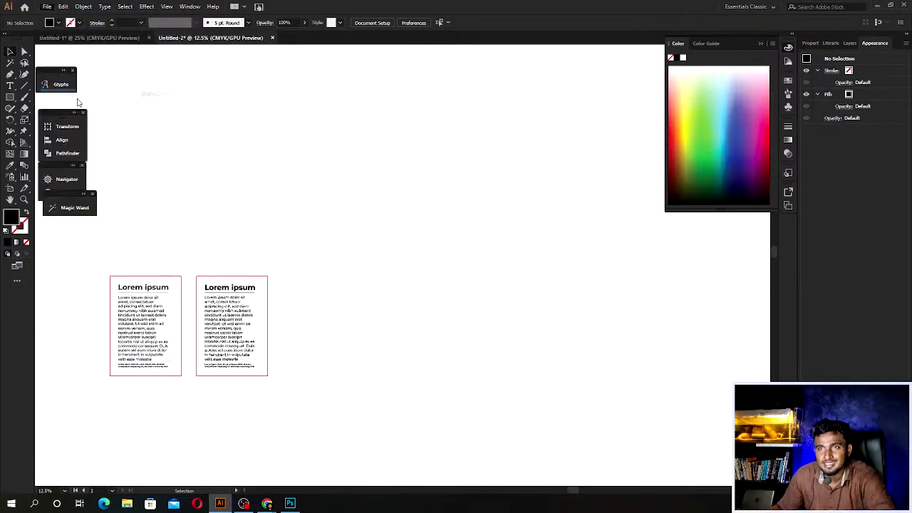
Save only artboard 2 as Untitled-2.pdf in Adobe PDF format.
{"action": "left_click", "coordinate": [136, 219]}
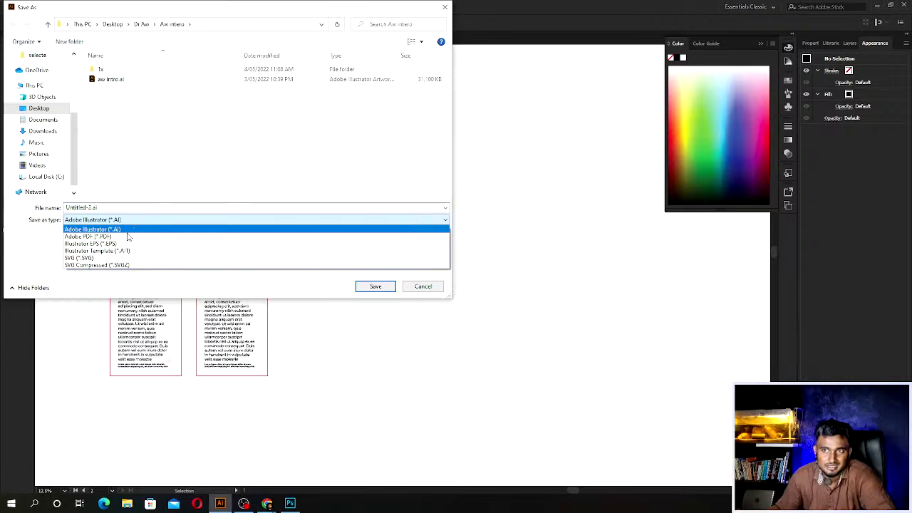
{"action": "left_click", "coordinate": [103, 236]}
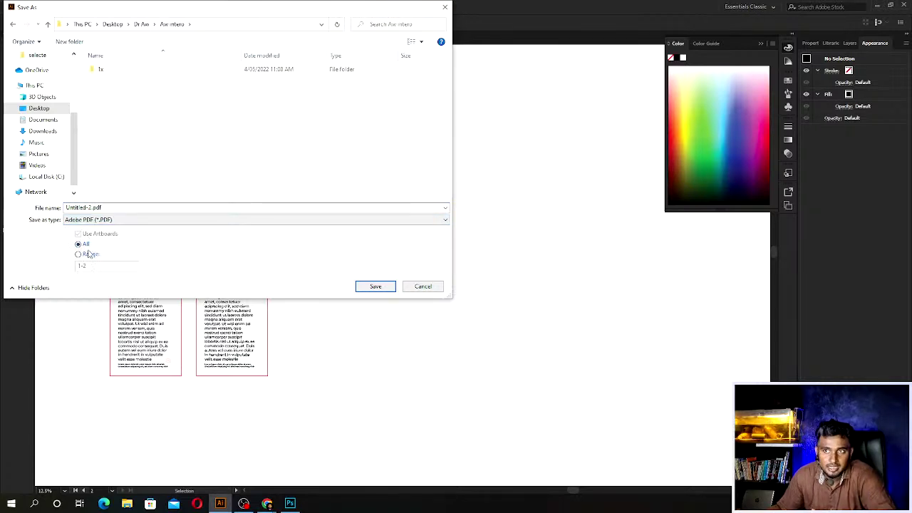
{"action": "left_click", "coordinate": [90, 255]}
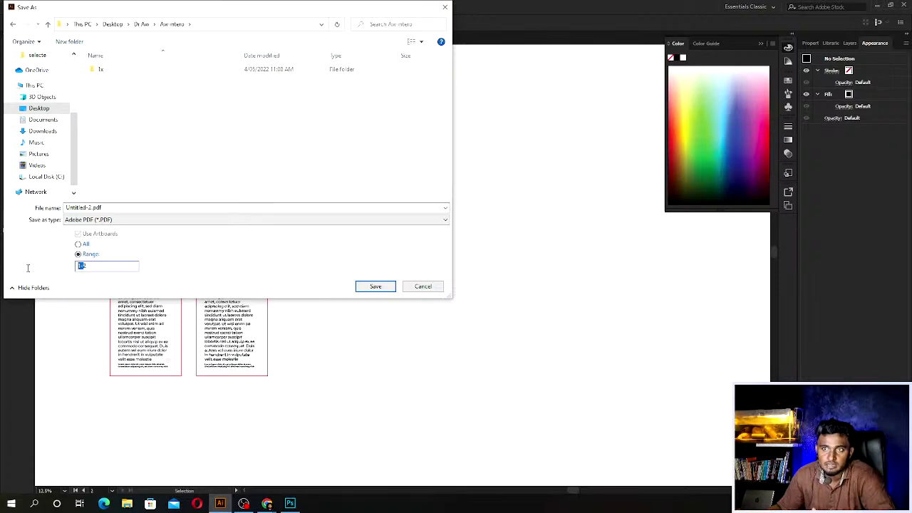
{"action": "type", "text": "2"}
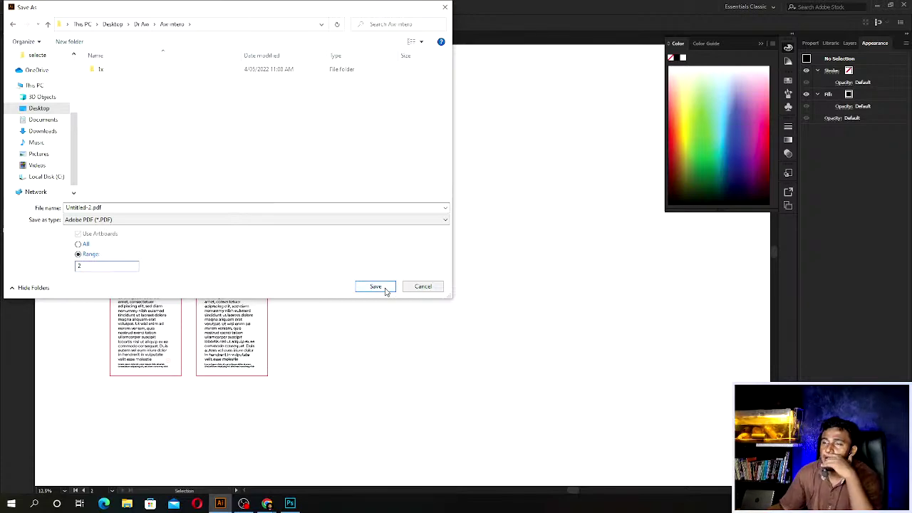
{"action": "left_click", "coordinate": [386, 290]}
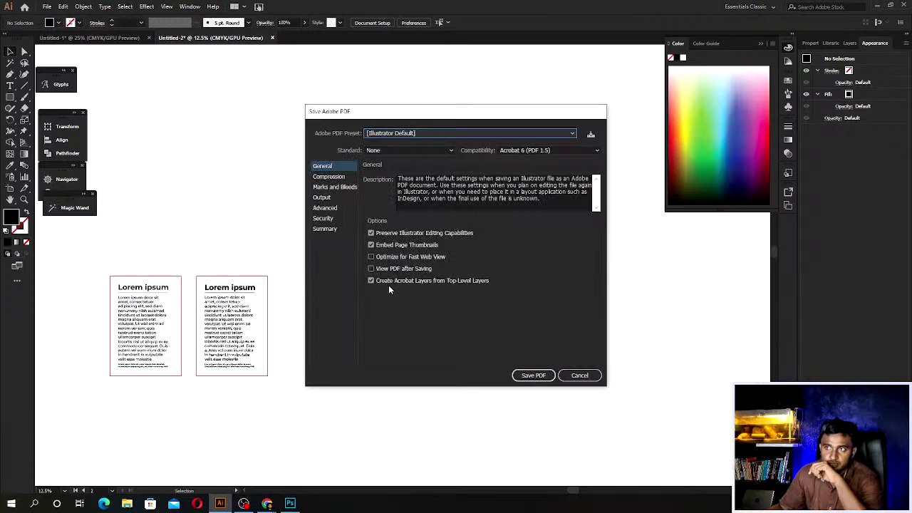
Use the High Quality Print preset without Illustrator editing or fast web view, viewing the PDF after saving.
{"action": "left_click_drag", "start_coordinate": [395, 120], "coordinate": [270, 133]}
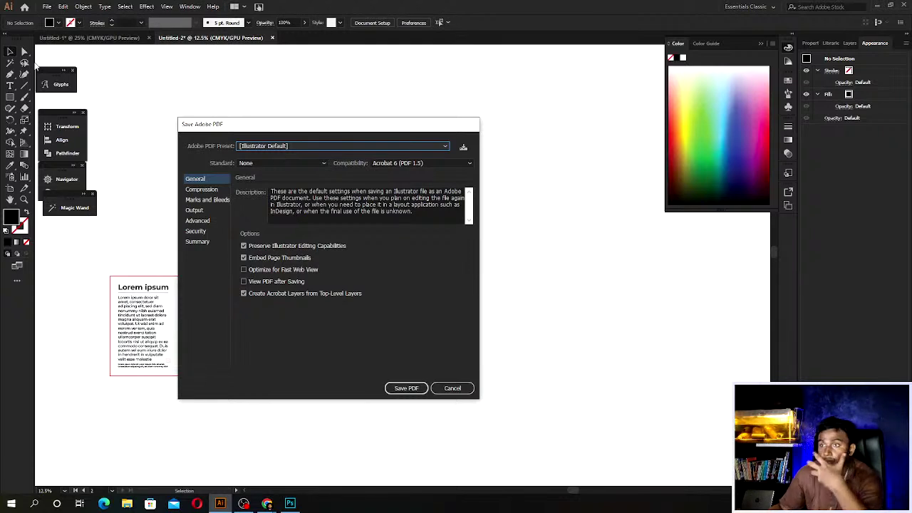
{"action": "left_click", "coordinate": [289, 246]}
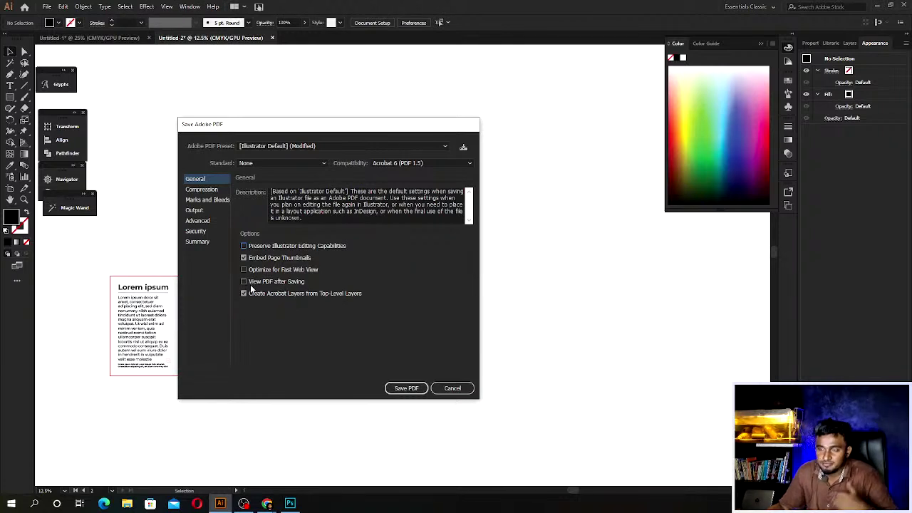
{"action": "left_click", "coordinate": [250, 284]}
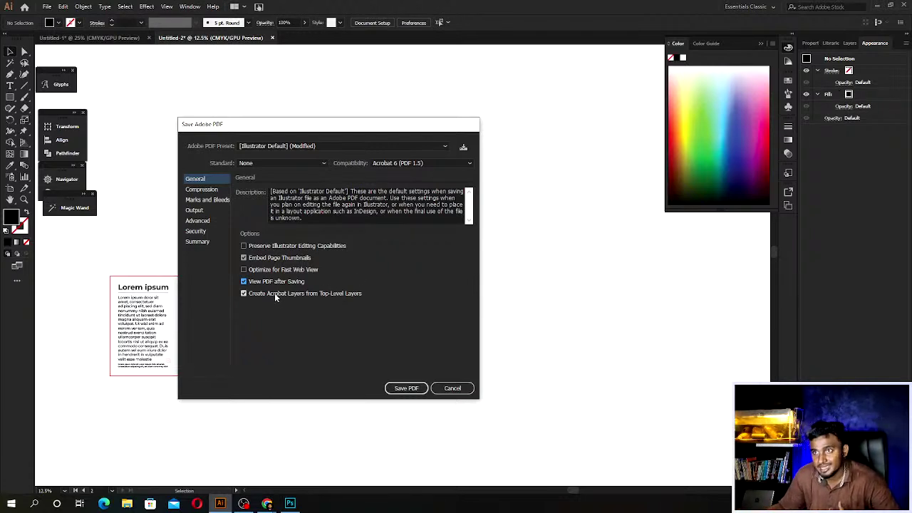
{"action": "left_click", "coordinate": [269, 147]}
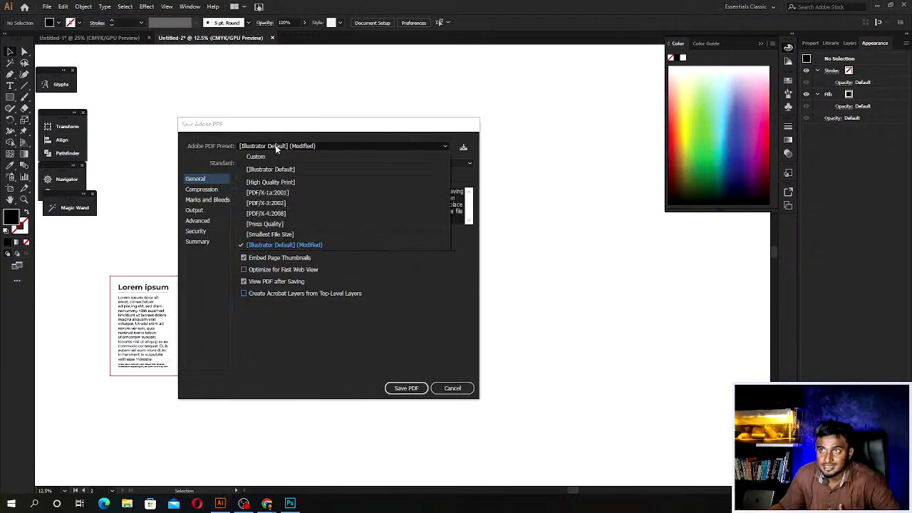
{"action": "left_click", "coordinate": [282, 180]}
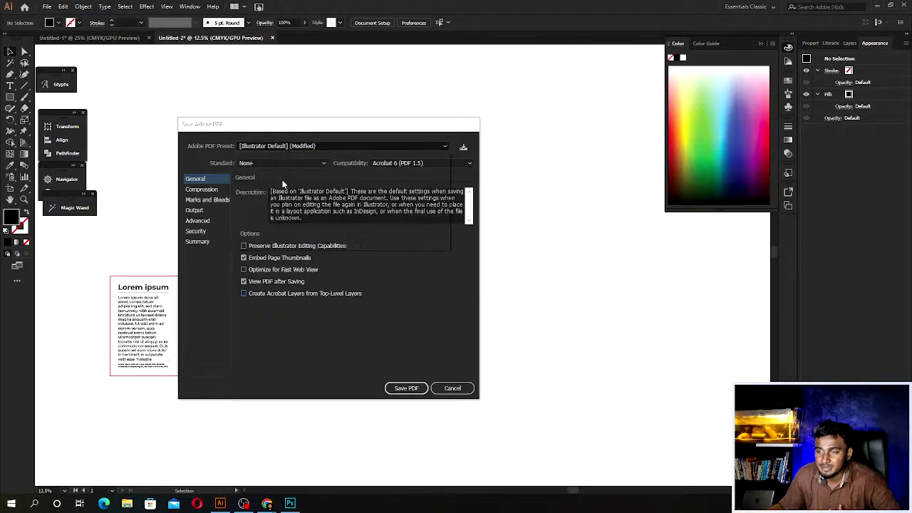
{"action": "left_click", "coordinate": [250, 271]}
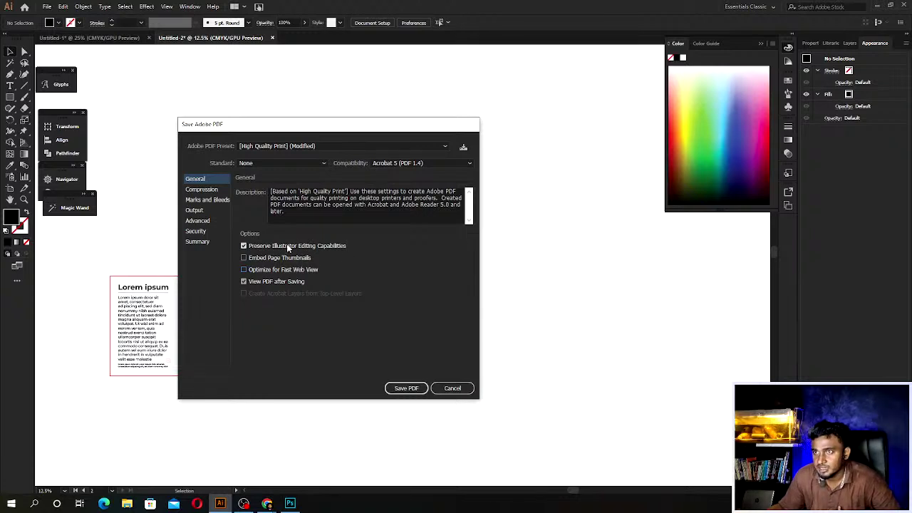
{"action": "left_click", "coordinate": [210, 191]}
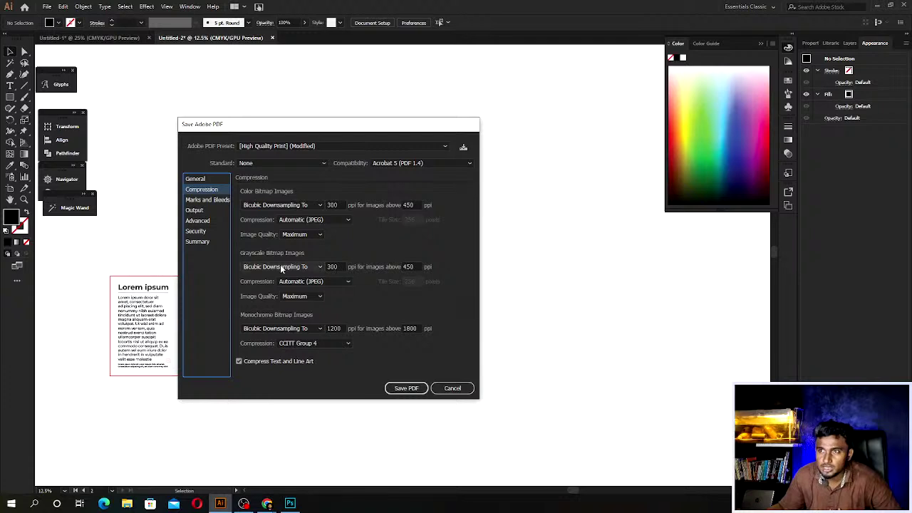
Keep bicubic colour downsampling and turn on Use Document Bleed Settings under Marks and Bleeds.
{"action": "left_click", "coordinate": [308, 206]}
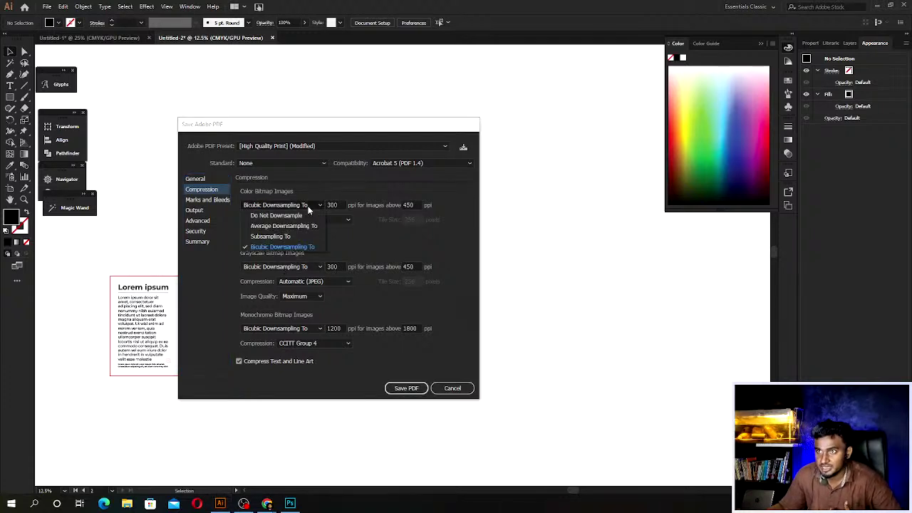
{"action": "left_click", "coordinate": [308, 206]}
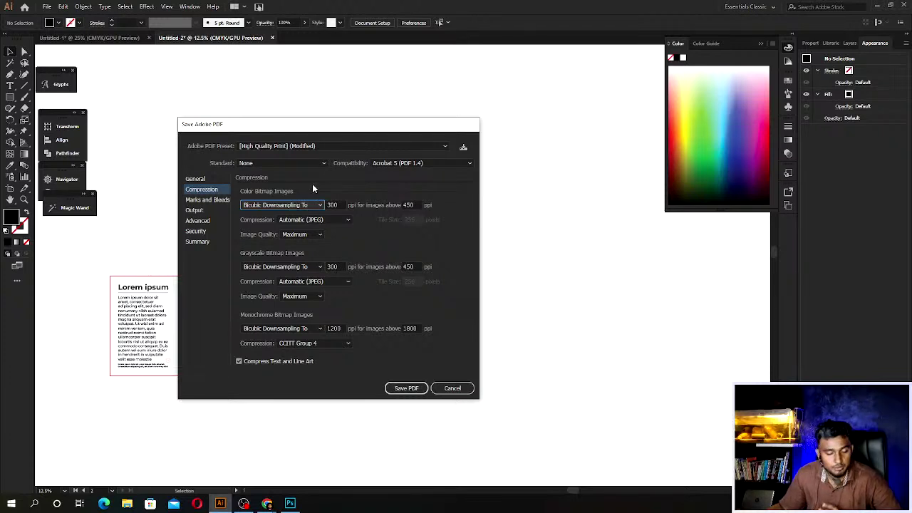
{"action": "left_click", "coordinate": [211, 202]}
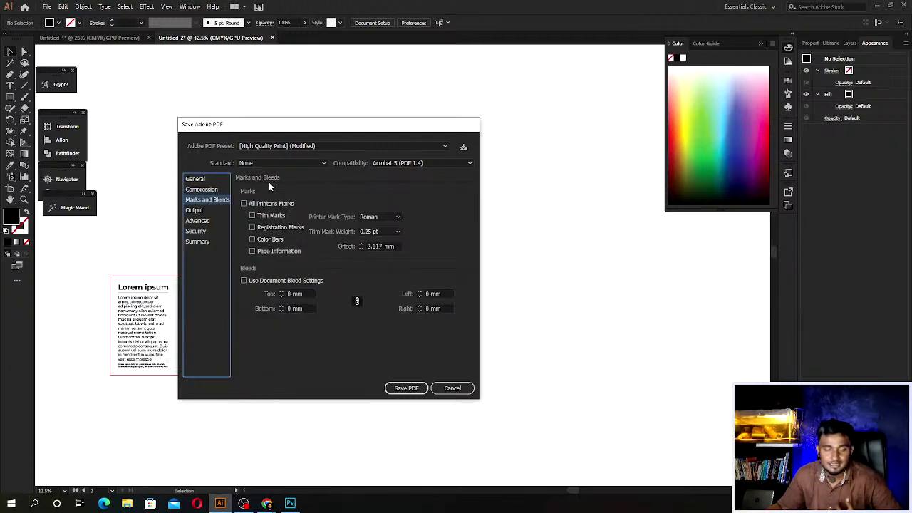
{"action": "left_click", "coordinate": [295, 282]}
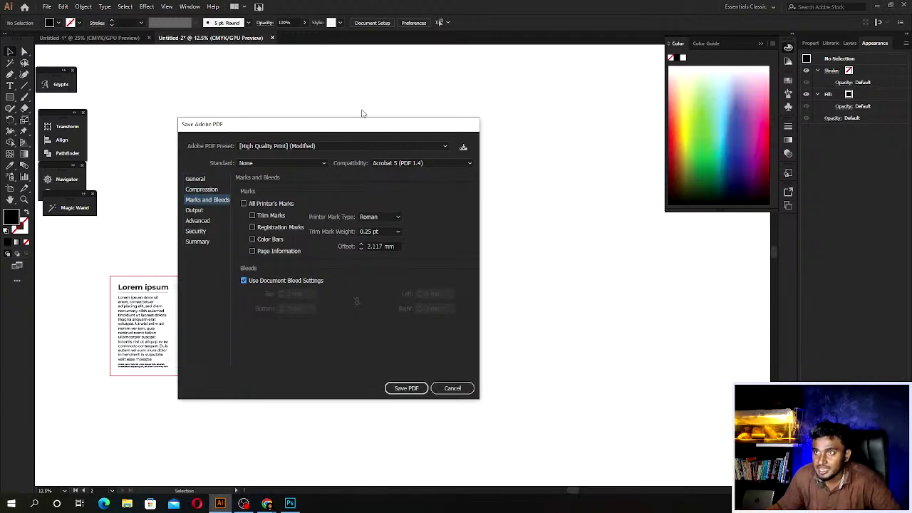
{"action": "left_click_drag", "start_coordinate": [357, 124], "coordinate": [569, 145]}
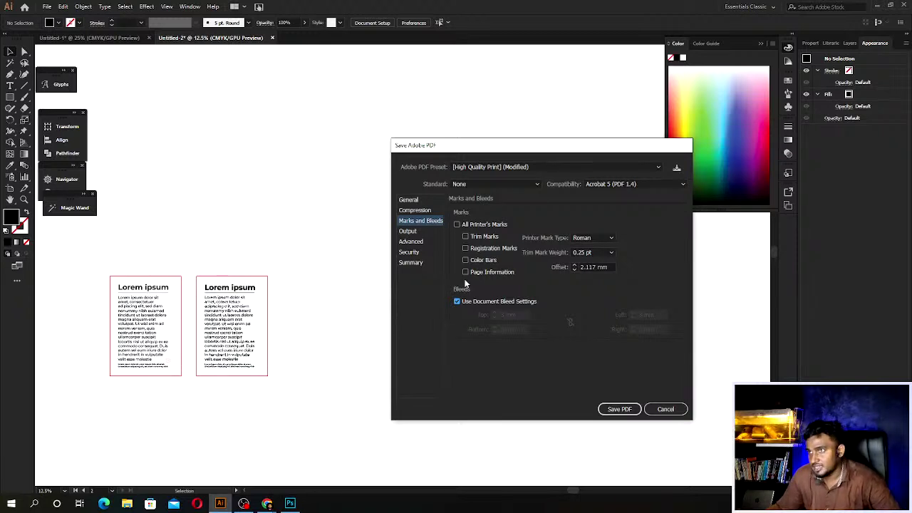
{"action": "left_click_drag", "start_coordinate": [474, 135], "coordinate": [220, 132]}
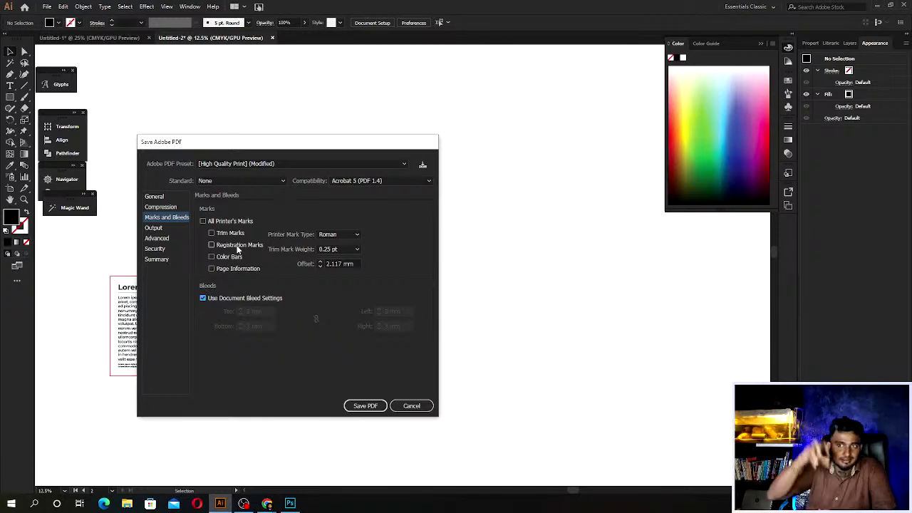
Add all printer's marks, leave Output colour conversion at No Conversion, and browse Advanced and Security.
{"action": "left_click", "coordinate": [203, 221]}
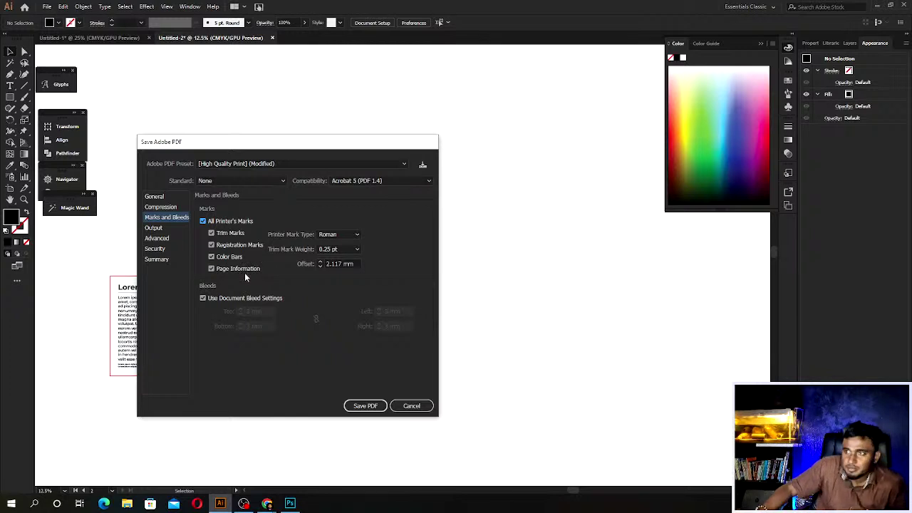
{"action": "left_click", "coordinate": [152, 229]}
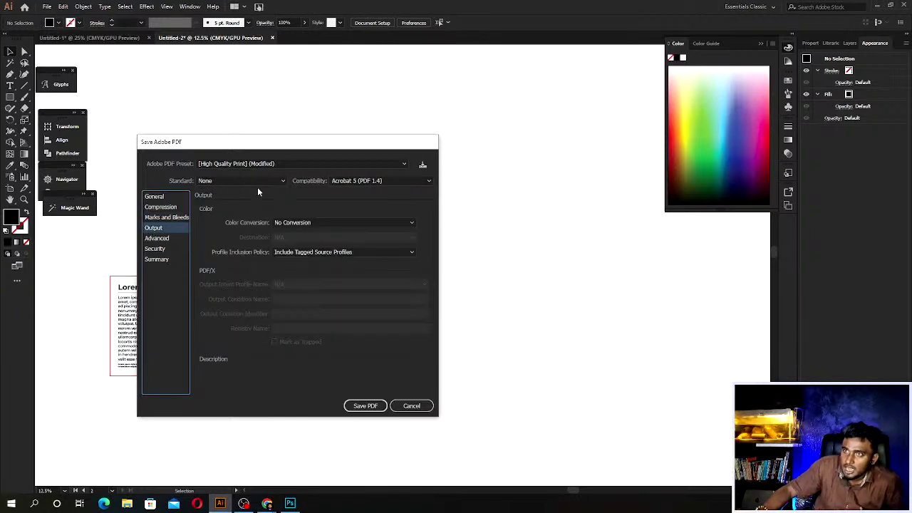
{"action": "mouse_move", "coordinate": [344, 222]}
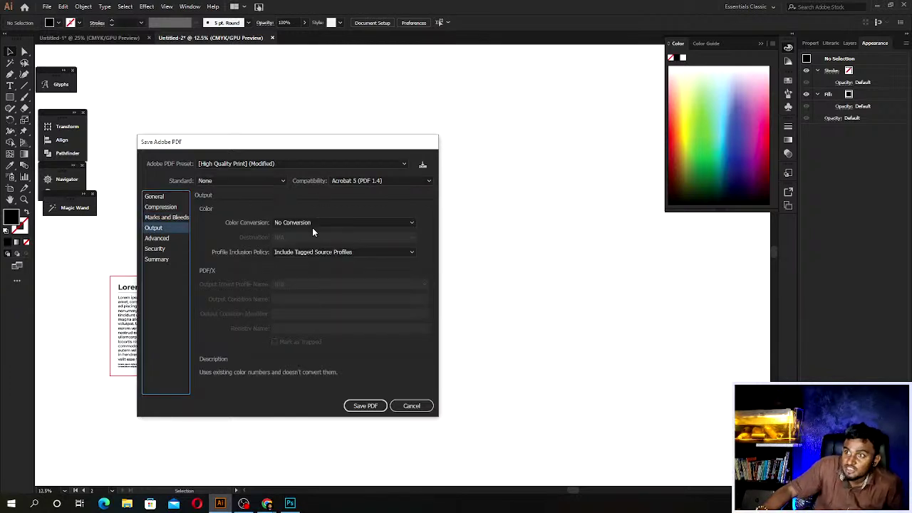
{"action": "left_click", "coordinate": [310, 224]}
{"action": "left_click", "coordinate": [311, 225]}
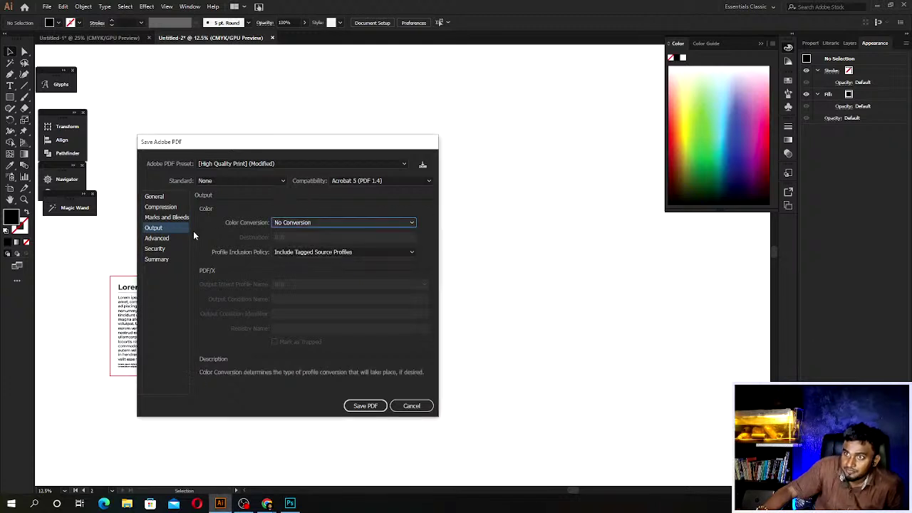
{"action": "left_click", "coordinate": [157, 238]}
{"action": "left_click", "coordinate": [155, 249]}
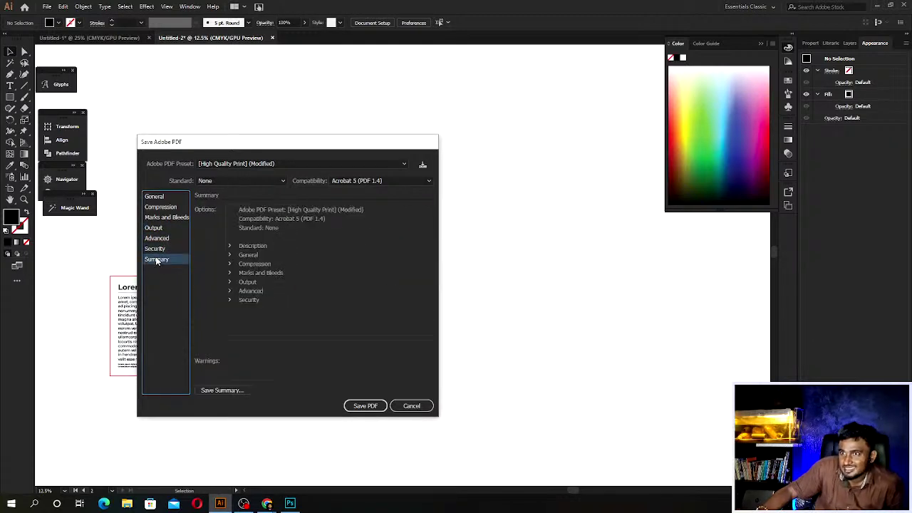
{"action": "left_click", "coordinate": [156, 248]}
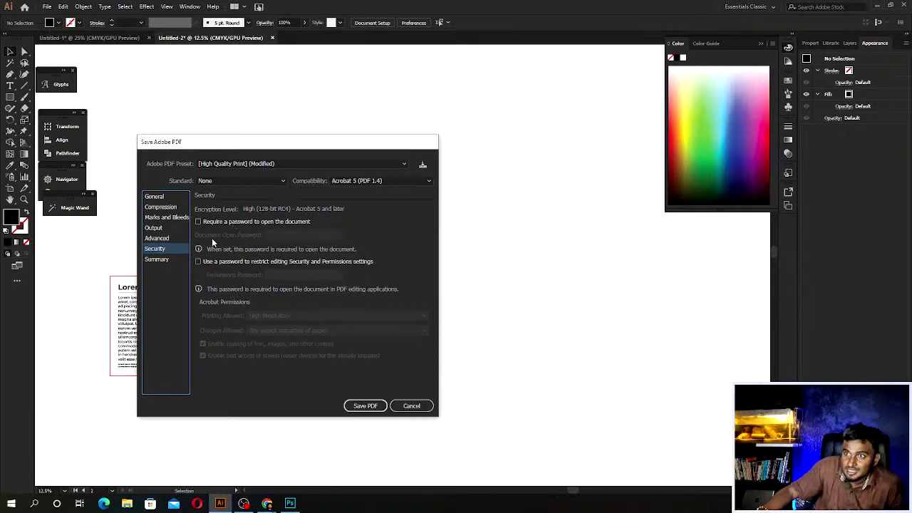
{"action": "left_click", "coordinate": [159, 262]}
Review the Summary settings, then save Untitled-2.pdf and accept the editing-capabilities warning.
{"action": "left_click", "coordinate": [238, 246]}
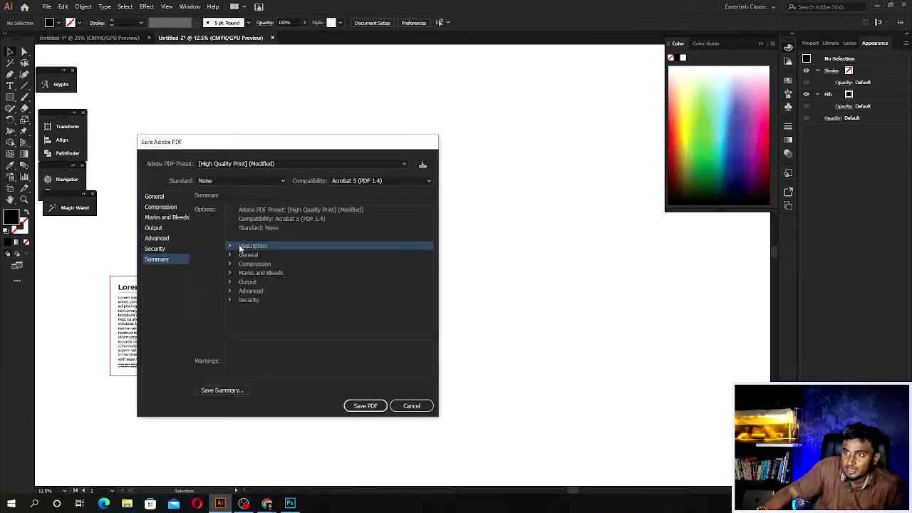
{"action": "left_click", "coordinate": [230, 247]}
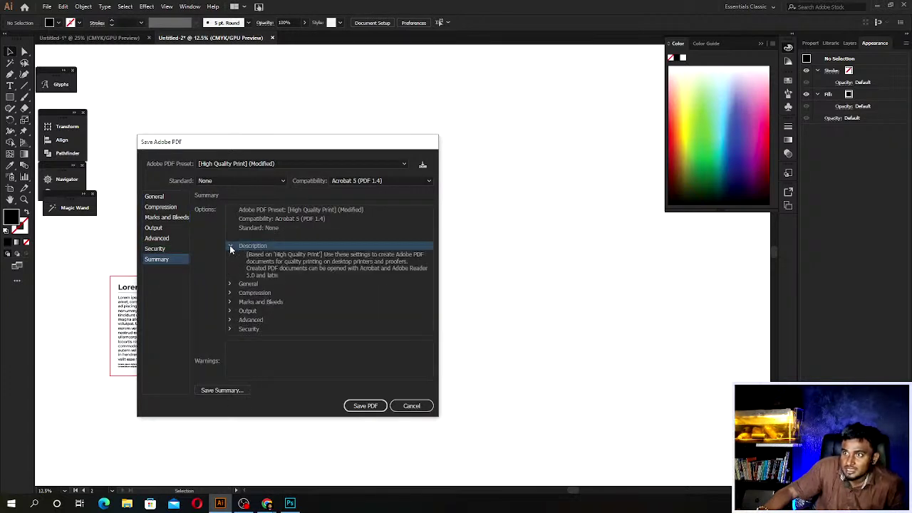
{"action": "left_click", "coordinate": [249, 284]}
{"action": "left_click", "coordinate": [231, 284]}
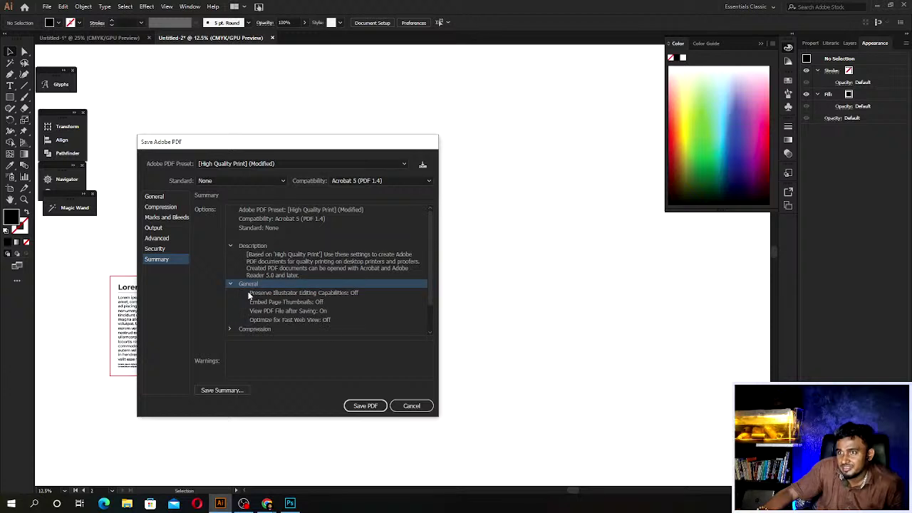
{"action": "scroll", "coordinate": [257, 321], "scroll_direction": "down", "scroll_amount": 2}
{"action": "left_click", "coordinate": [230, 295]}
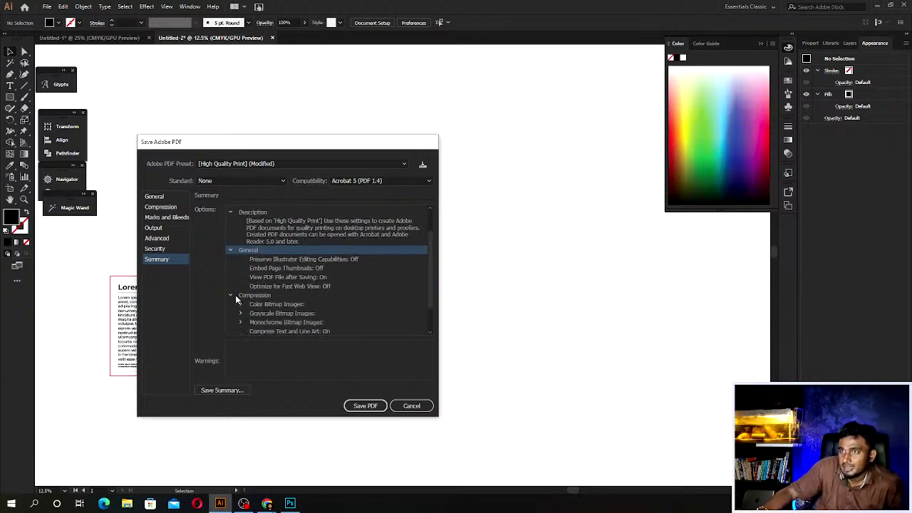
{"action": "left_click", "coordinate": [364, 406]}
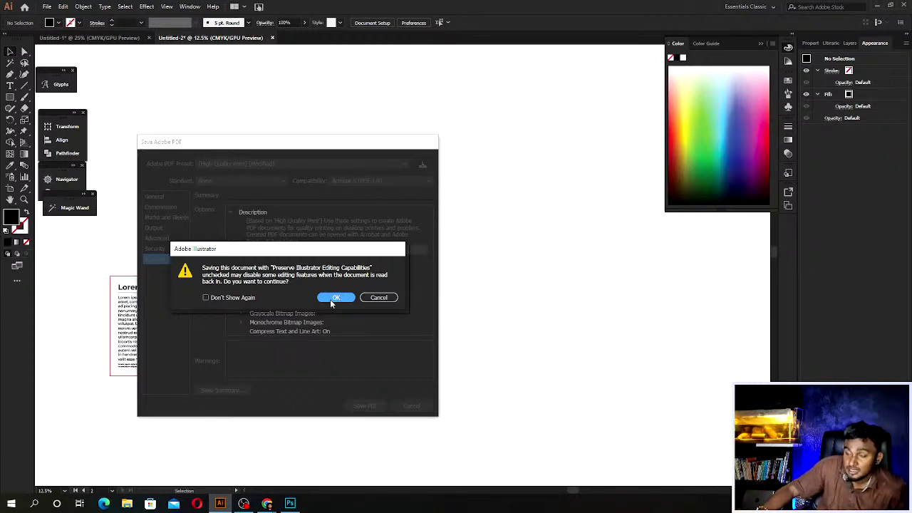
{"action": "left_click", "coordinate": [335, 298]}
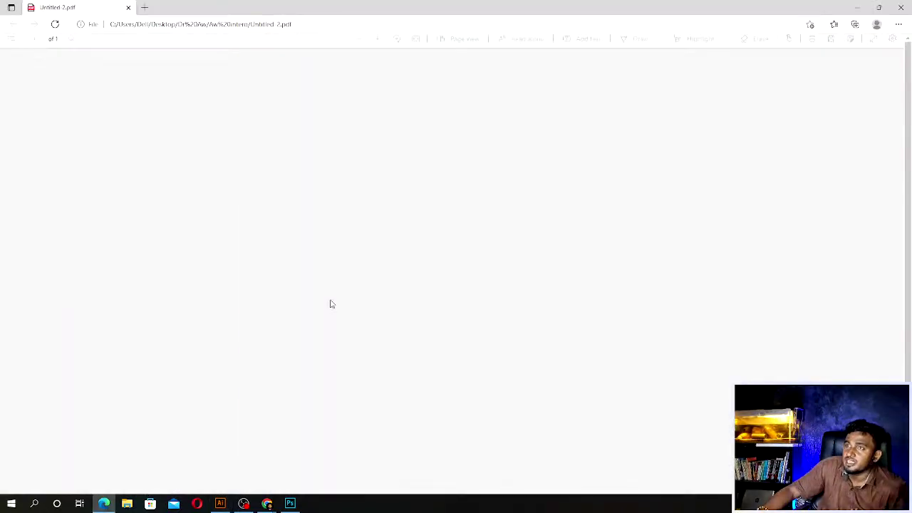
{"action": "scroll", "coordinate": [310, 296], "scroll_direction": "down", "scroll_amount": 2}
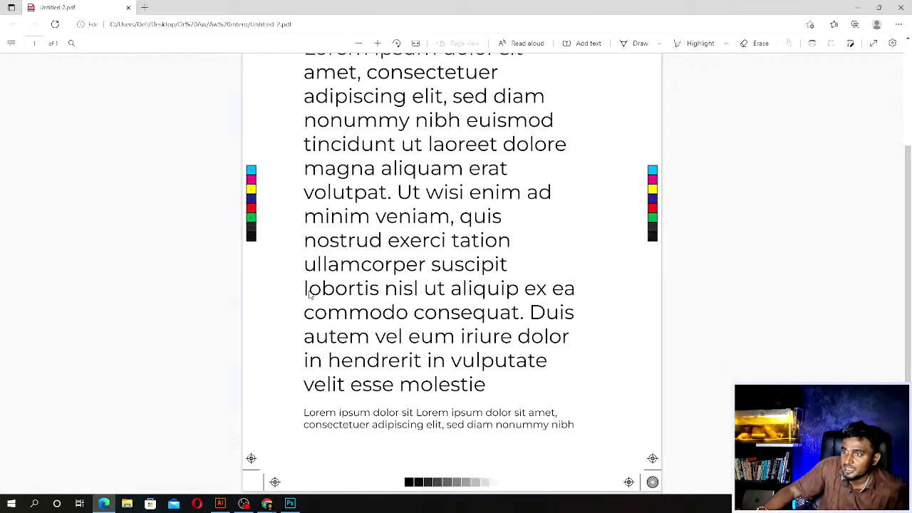
{"action": "scroll", "coordinate": [308, 294], "scroll_direction": "up", "scroll_amount": 2}
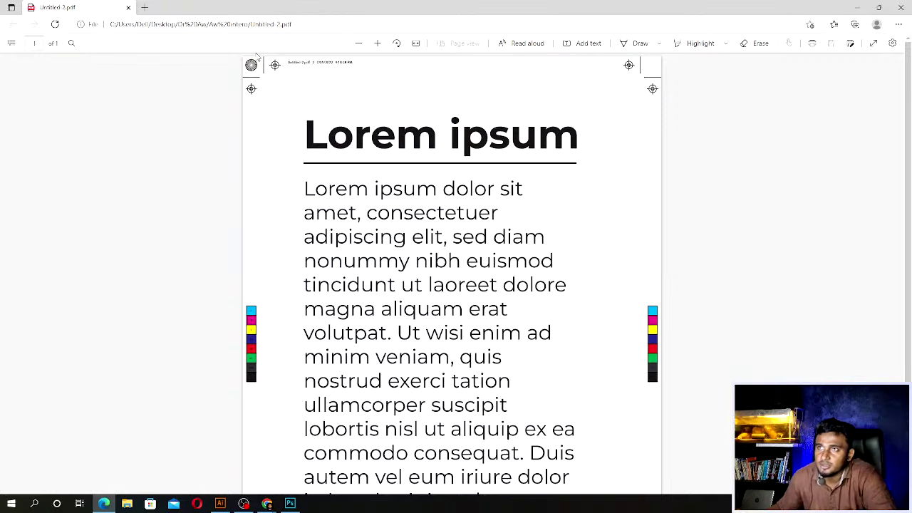
{"action": "scroll", "coordinate": [264, 375], "scroll_direction": "down", "scroll_amount": 2}
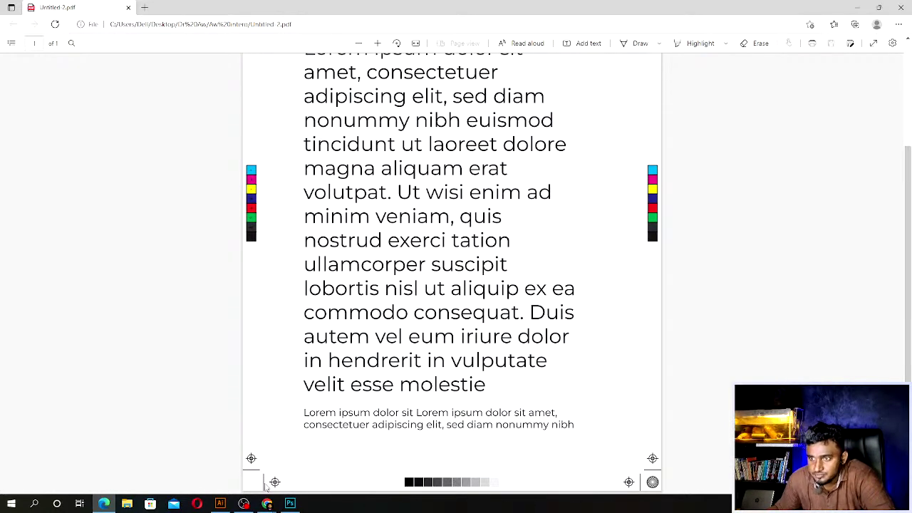
{"action": "scroll", "coordinate": [667, 460], "scroll_direction": "up", "scroll_amount": 2}
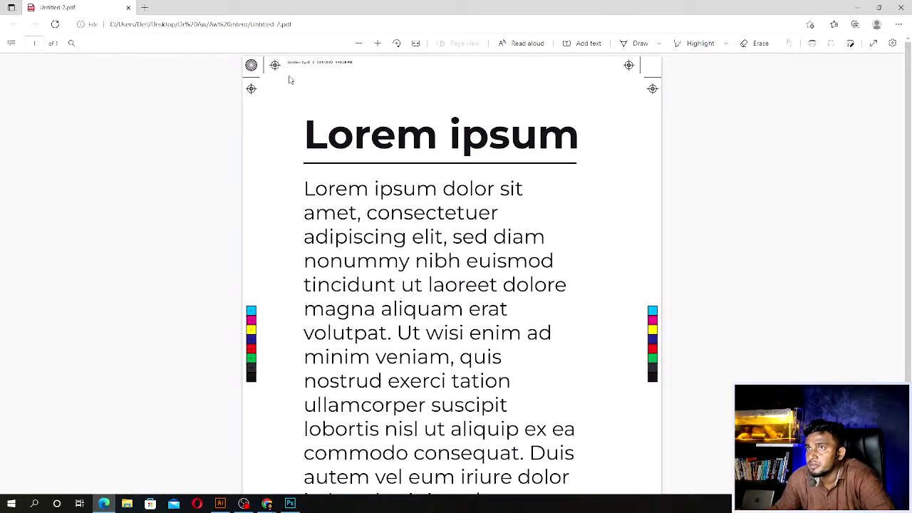
{"action": "left_click_drag", "start_coordinate": [291, 65], "coordinate": [352, 64]}
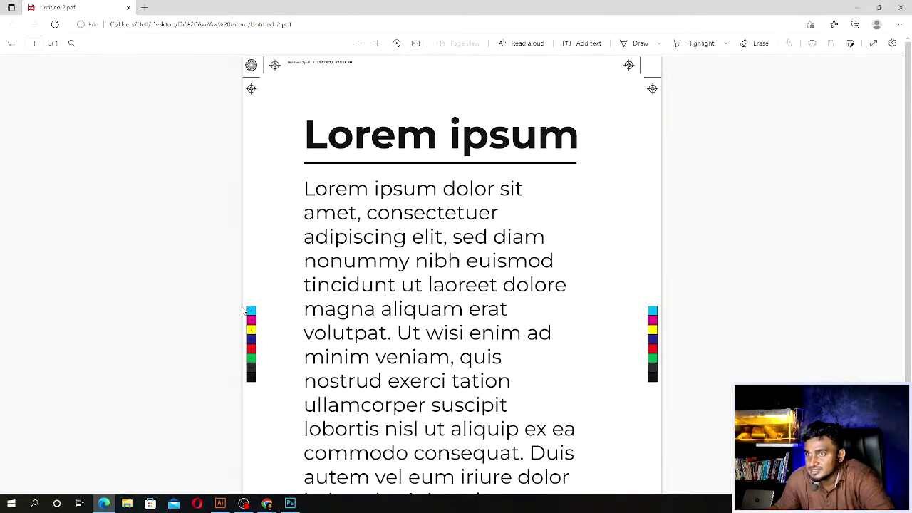
{"action": "scroll", "coordinate": [261, 368], "scroll_direction": "down", "scroll_amount": 2}
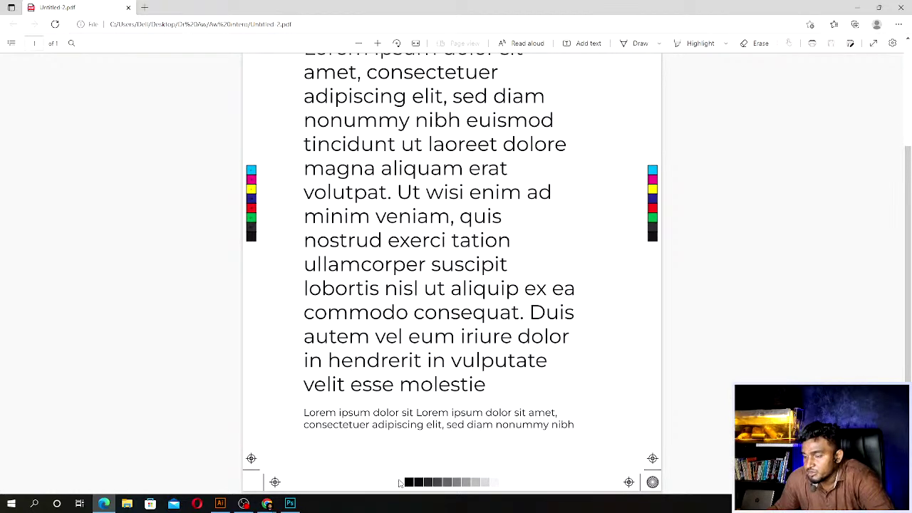
{"action": "scroll", "coordinate": [603, 432], "scroll_direction": "up", "scroll_amount": 2}
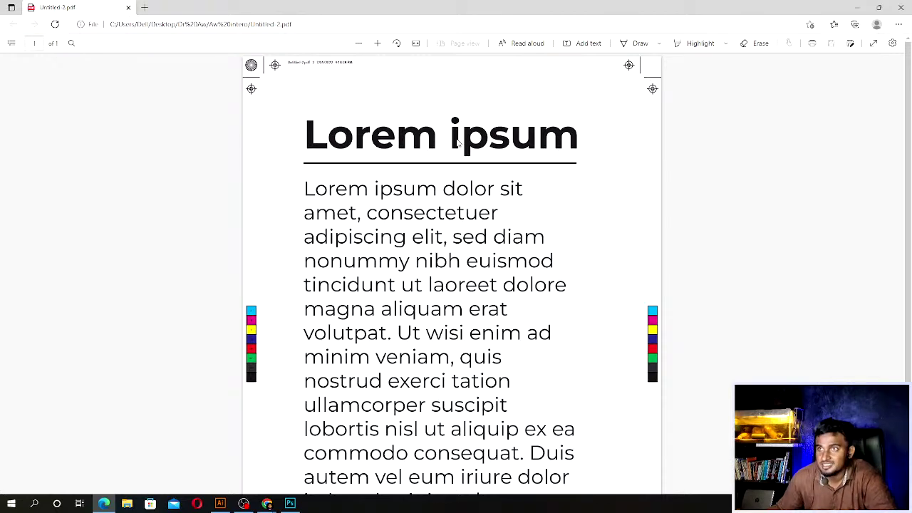
{"action": "scroll", "coordinate": [447, 164], "scroll_direction": "down", "scroll_amount": 2}
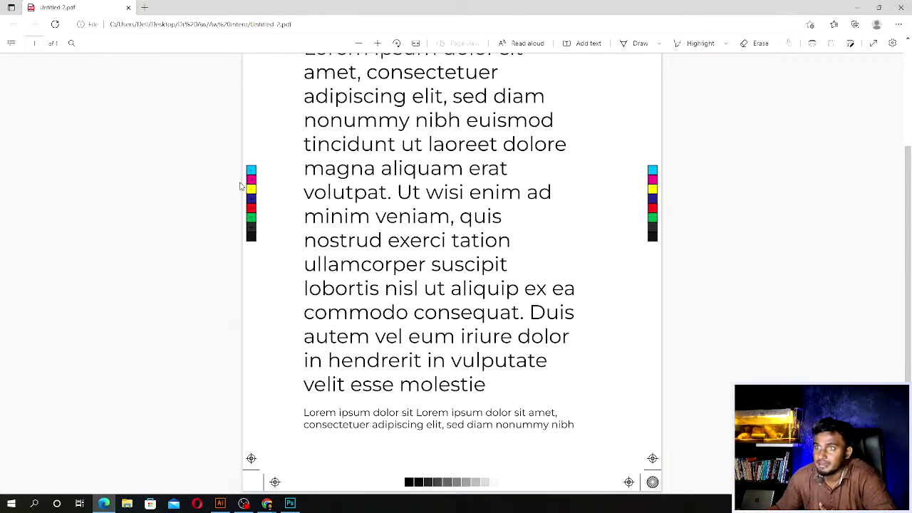
{"action": "scroll", "coordinate": [306, 398], "scroll_direction": "up", "scroll_amount": 2}
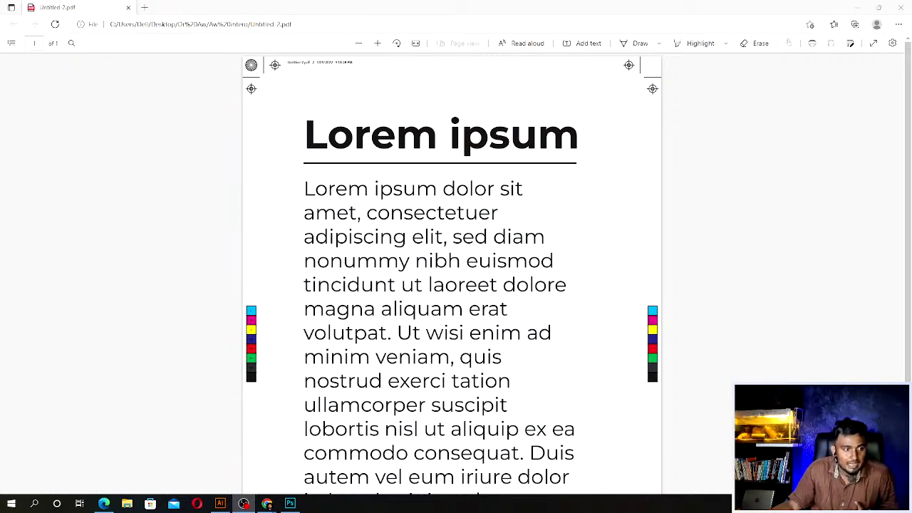
{"action": "key", "text": "alt+Tab"}
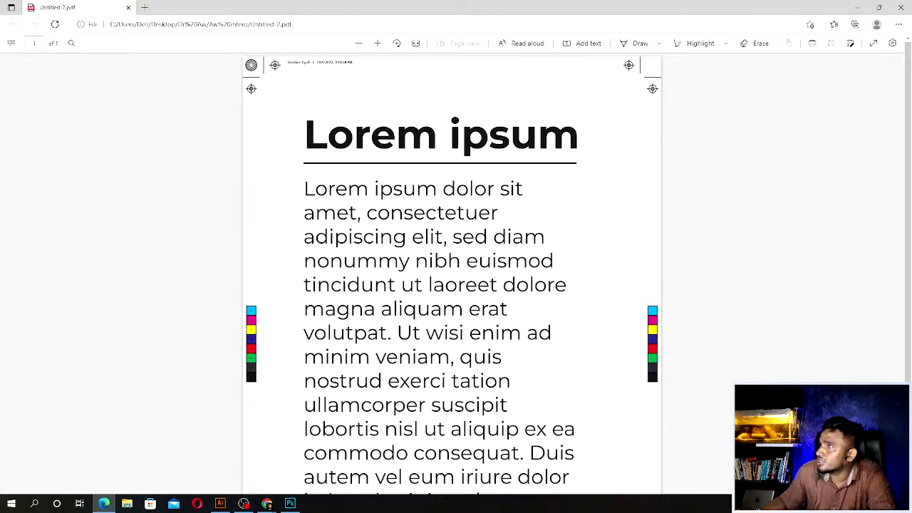
Close the Edge PDF viewer, then close Untitled-2 choosing not to save it.
{"action": "left_click", "coordinate": [900, 7]}
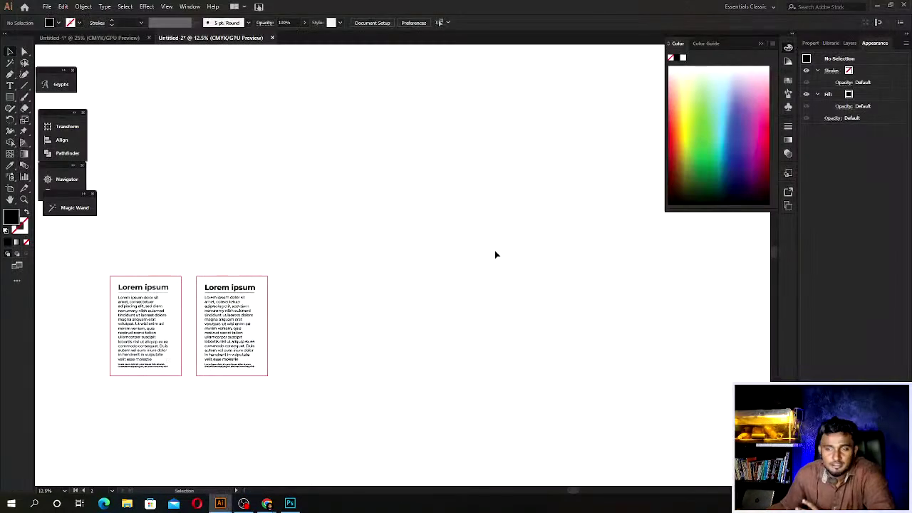
{"action": "left_click", "coordinate": [271, 39]}
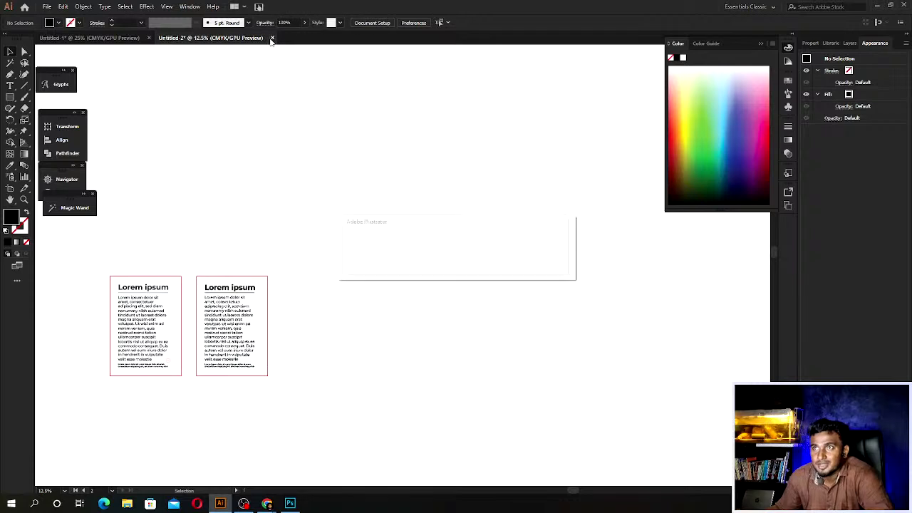
{"action": "left_click", "coordinate": [497, 263]}
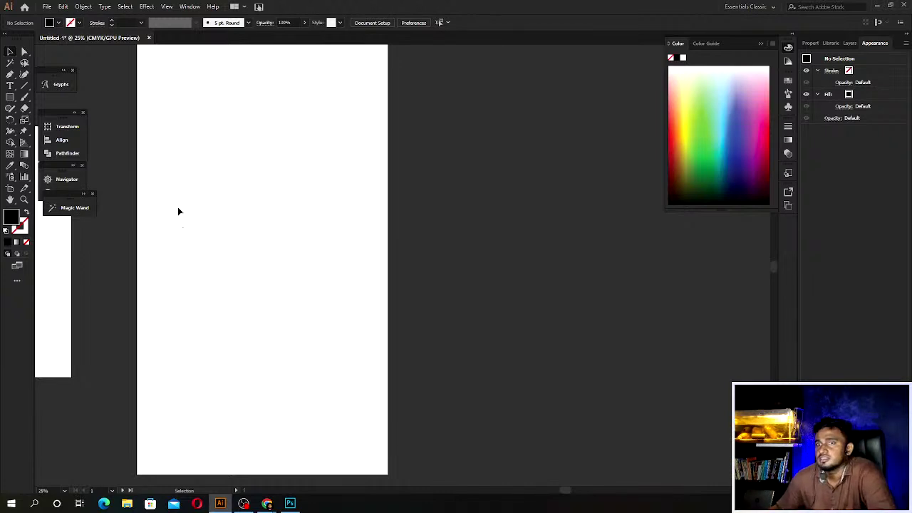
Set the stroke colour to blue #2273F4 (R 34, G 115, B 244) in the Color Picker.
{"action": "left_click", "coordinate": [20, 227]}
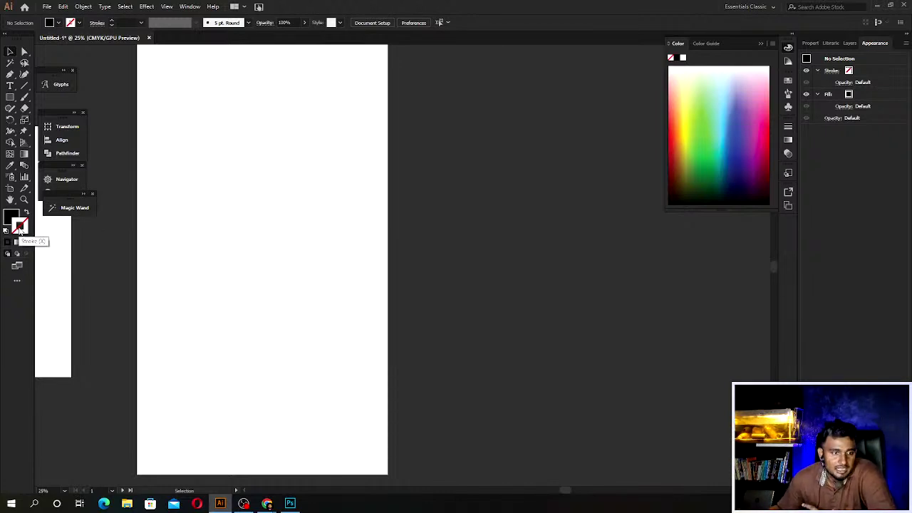
{"action": "left_click", "coordinate": [11, 217]}
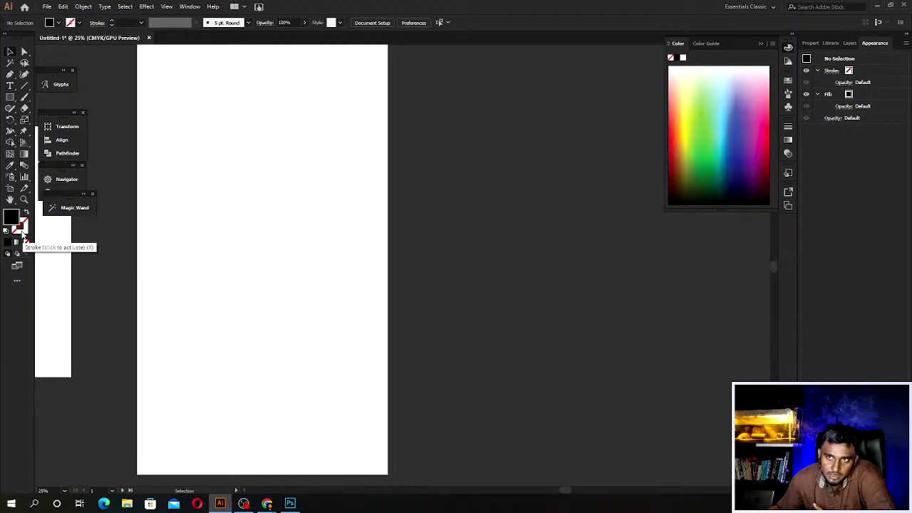
{"action": "double_click", "coordinate": [24, 228]}
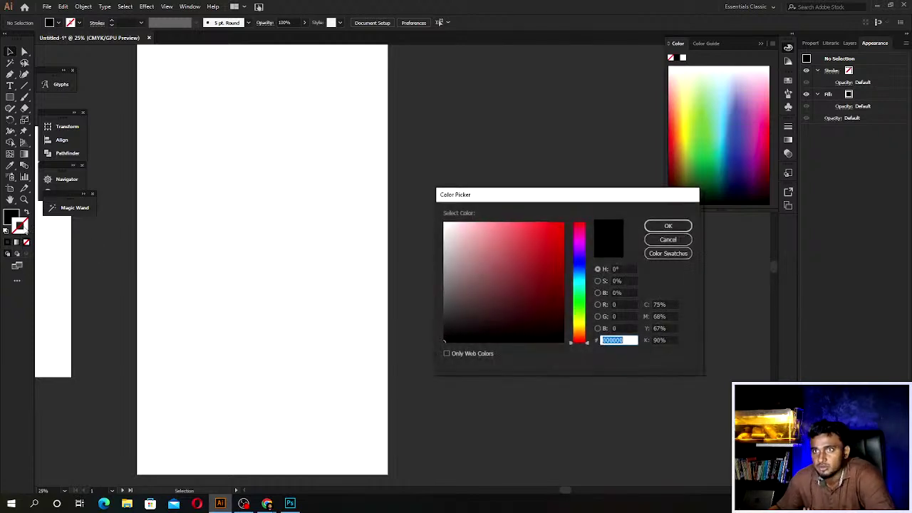
{"action": "left_click", "coordinate": [547, 226]}
{"action": "left_click", "coordinate": [580, 269]}
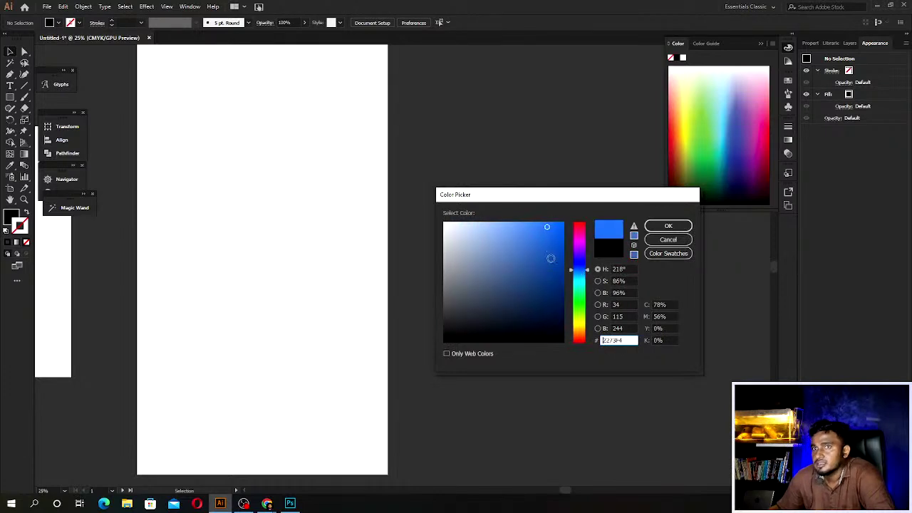
{"action": "left_click", "coordinate": [668, 226]}
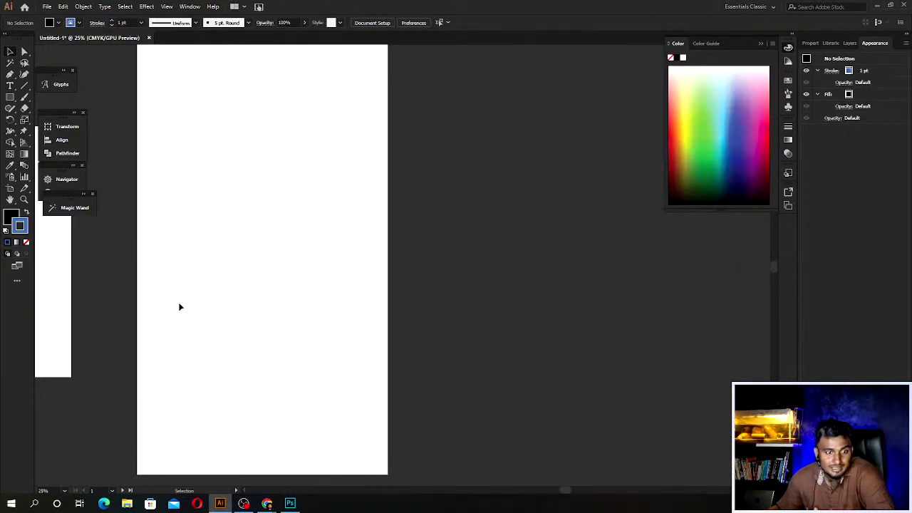
Switch to the browser and scroll through the YouTube channel's videos page.
{"action": "left_click", "coordinate": [321, 471]}
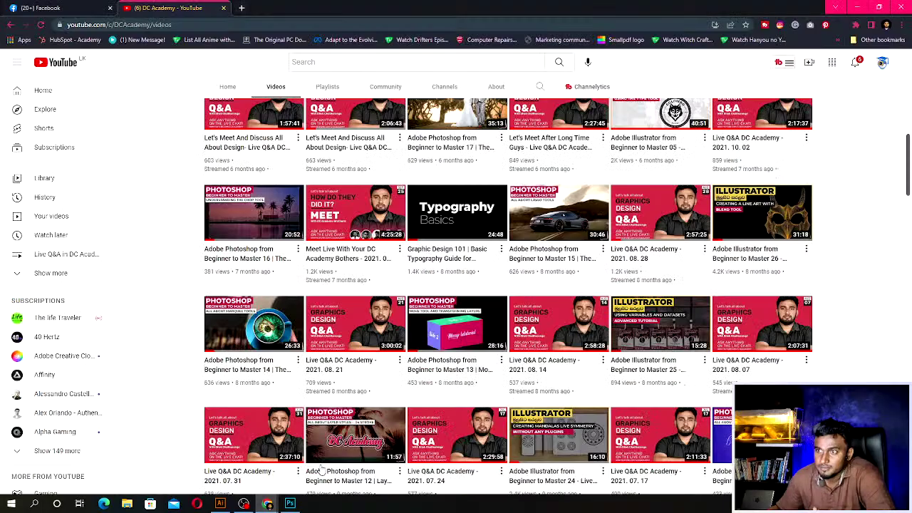
{"action": "scroll", "coordinate": [194, 303], "scroll_direction": "up", "scroll_amount": 4}
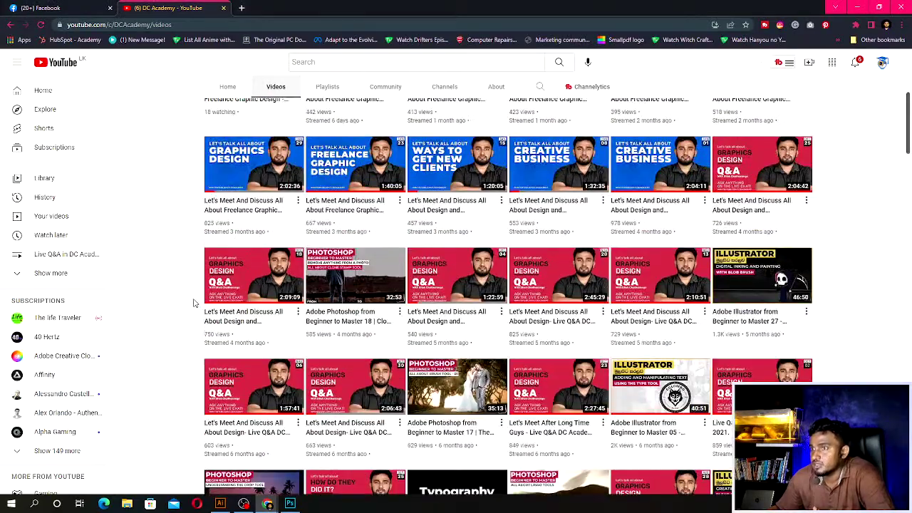
{"action": "scroll", "coordinate": [194, 303], "scroll_direction": "up", "scroll_amount": 3}
{"action": "scroll", "coordinate": [194, 303], "scroll_direction": "down", "scroll_amount": 5}
{"action": "scroll", "coordinate": [194, 303], "scroll_direction": "down", "scroll_amount": 3}
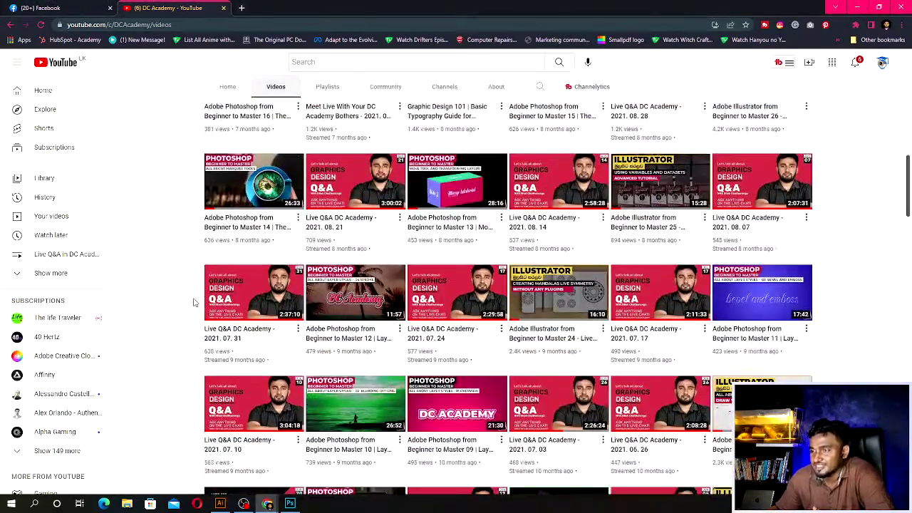
{"action": "scroll", "coordinate": [194, 303], "scroll_direction": "down", "scroll_amount": 2}
{"action": "scroll", "coordinate": [194, 303], "scroll_direction": "down", "scroll_amount": 2}
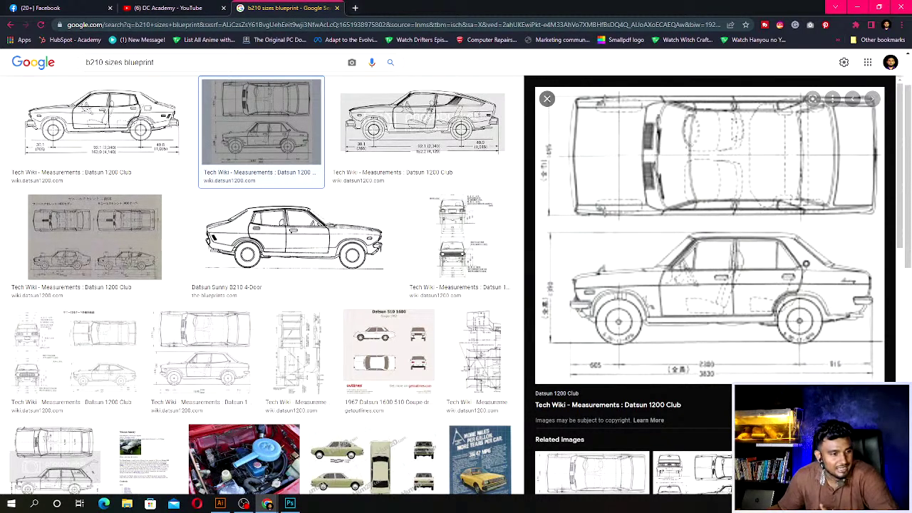
Draw a large rectangle on the upper artboard with no stroke and a white-to-black gradient fill.
{"action": "key", "text": "alt+Tab"}
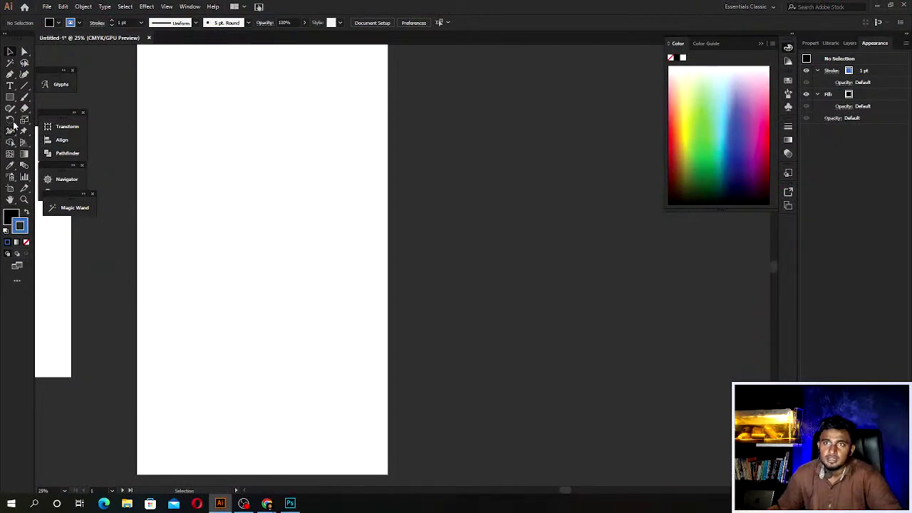
{"action": "left_click_drag", "start_coordinate": [139, 143], "coordinate": [374, 321]}
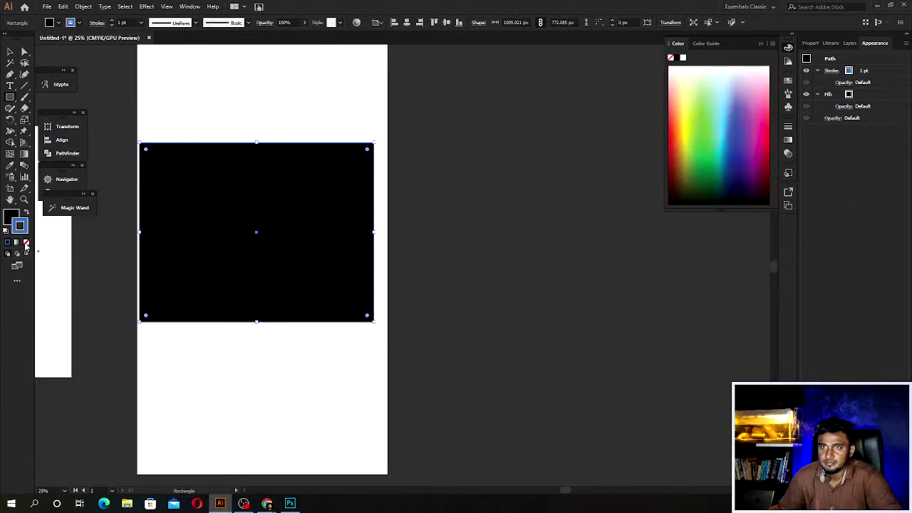
{"action": "left_click", "coordinate": [26, 243]}
{"action": "left_click", "coordinate": [11, 220]}
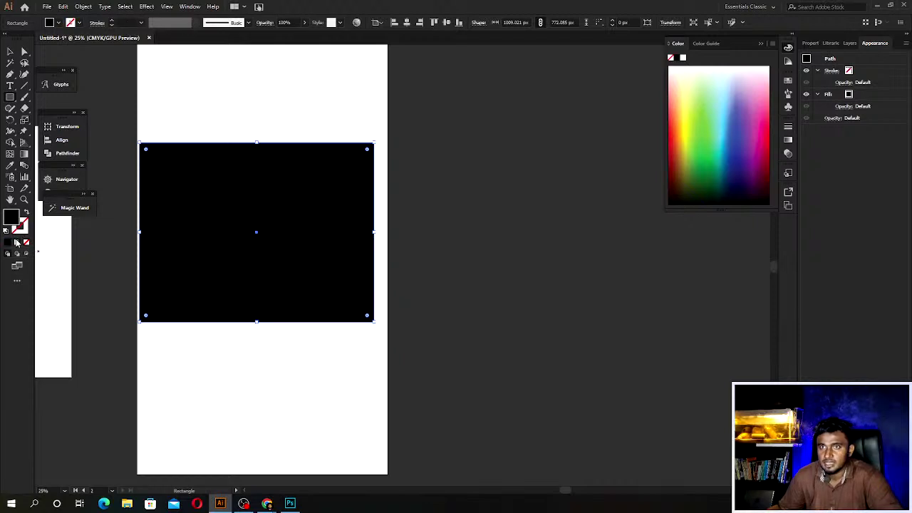
{"action": "left_click", "coordinate": [17, 243]}
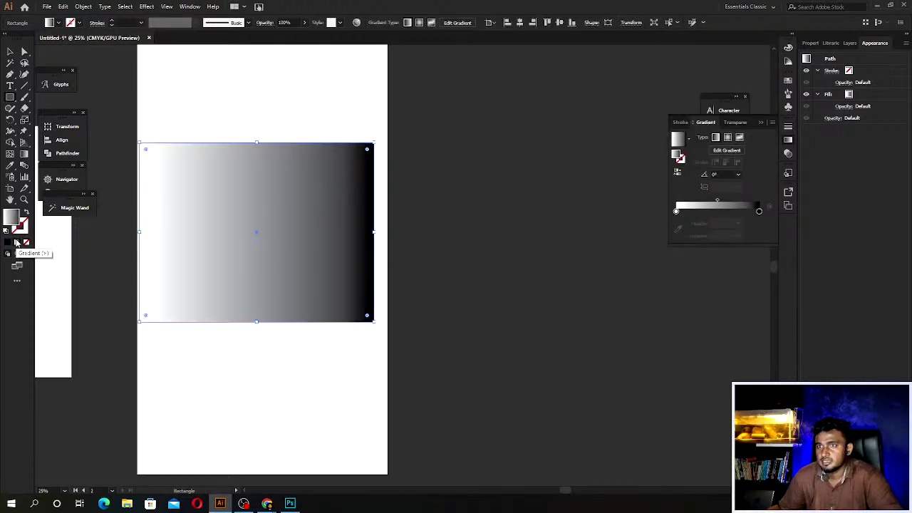
Reselect the rectangle and make the left gradient stop red from the swatches.
{"action": "left_click", "coordinate": [9, 52]}
{"action": "left_click", "coordinate": [245, 108]}
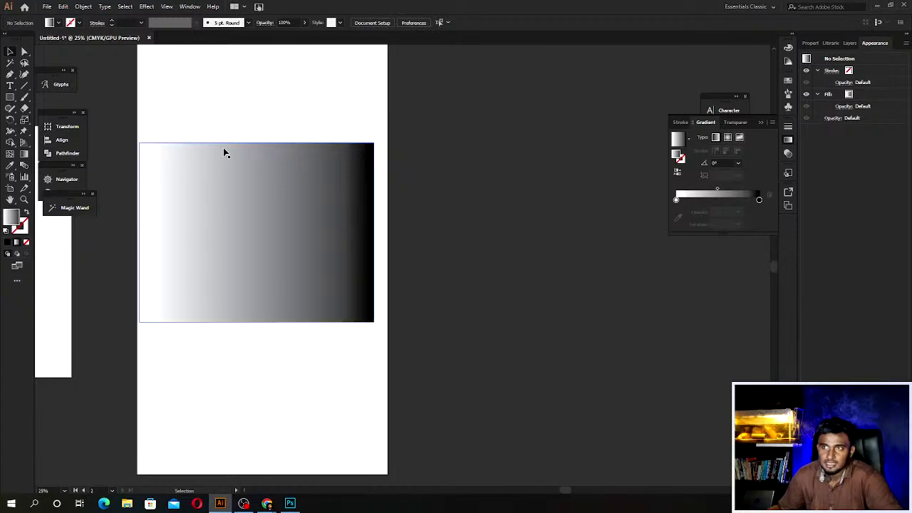
{"action": "left_click", "coordinate": [224, 152]}
{"action": "left_click", "coordinate": [677, 211]}
{"action": "double_click", "coordinate": [677, 212]}
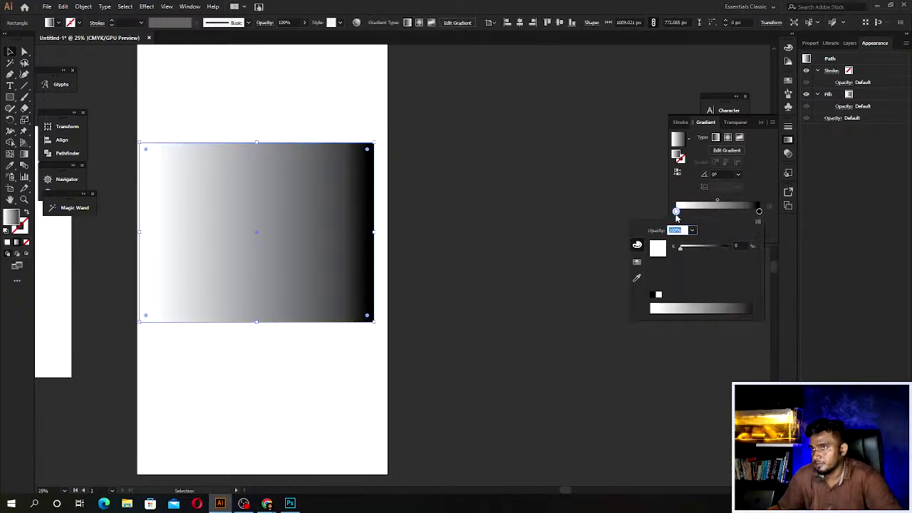
{"action": "left_click", "coordinate": [637, 263]}
{"action": "left_click", "coordinate": [663, 242]}
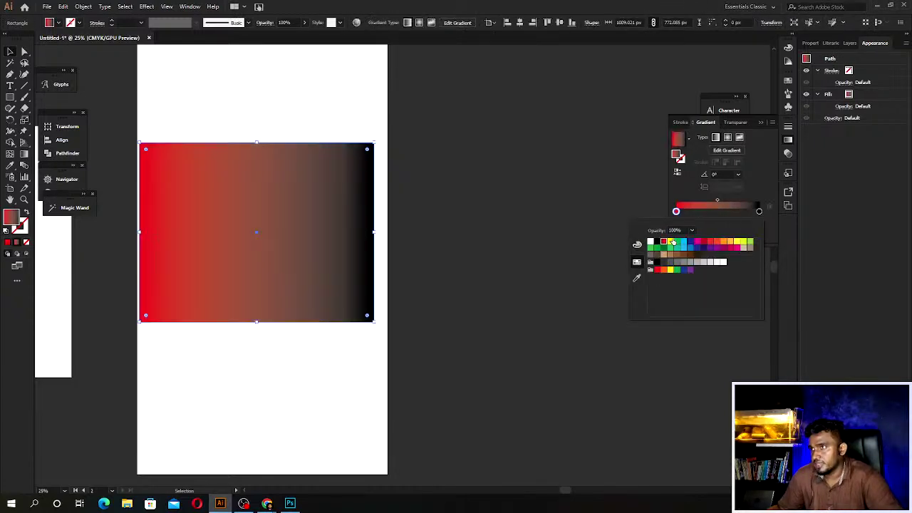
Make the right gradient stop red with 0% opacity.
{"action": "left_click", "coordinate": [760, 212]}
{"action": "double_click", "coordinate": [759, 212]}
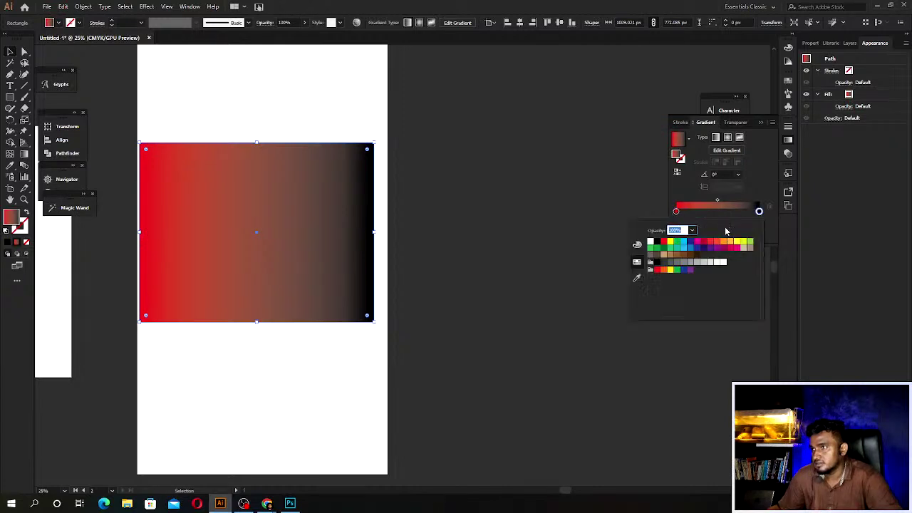
{"action": "left_click", "coordinate": [663, 243]}
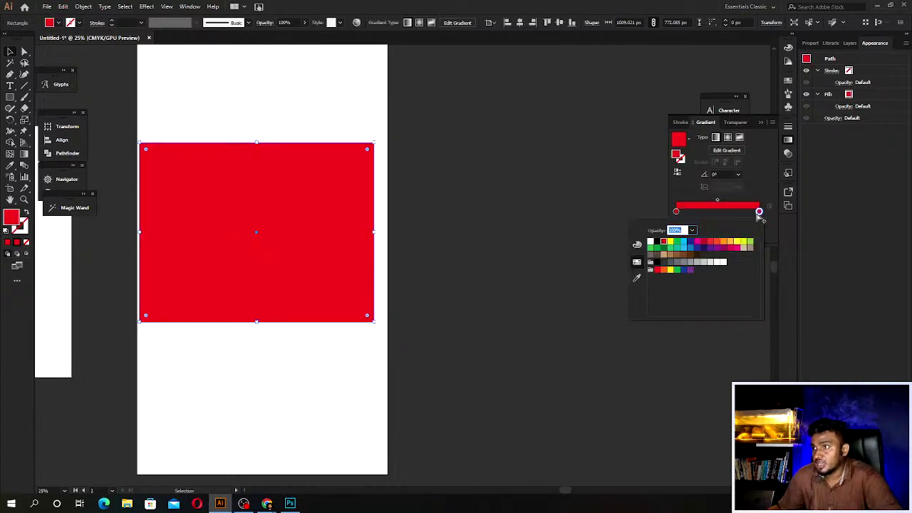
{"action": "left_click", "coordinate": [692, 231]}
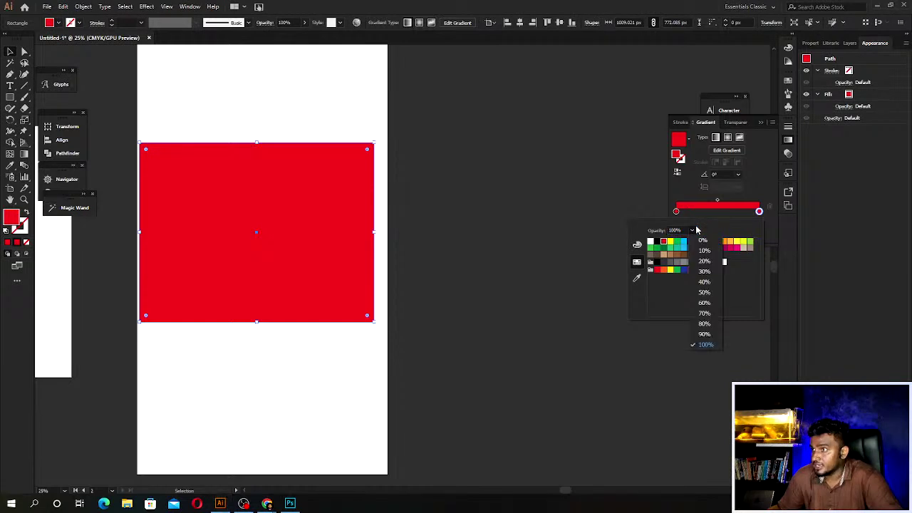
{"action": "left_click", "coordinate": [703, 251]}
{"action": "left_click", "coordinate": [691, 230]}
{"action": "left_click", "coordinate": [702, 241]}
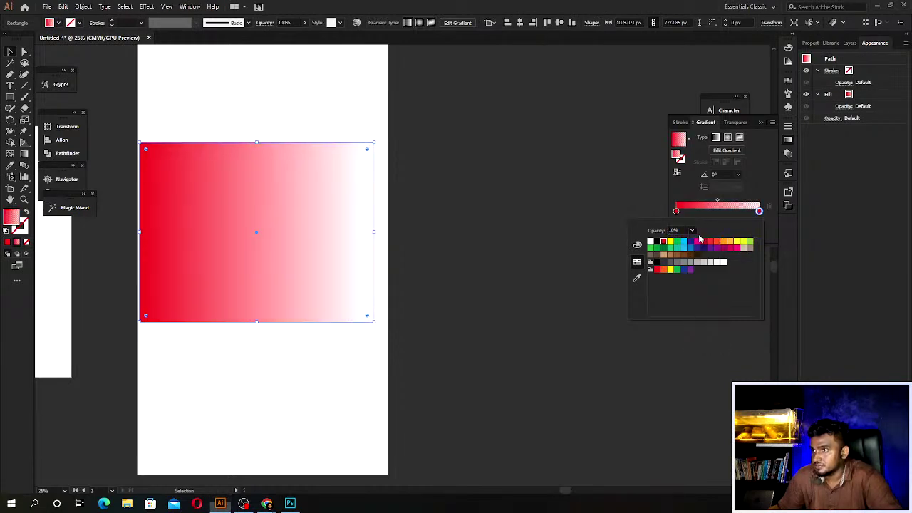
{"action": "left_click", "coordinate": [539, 328]}
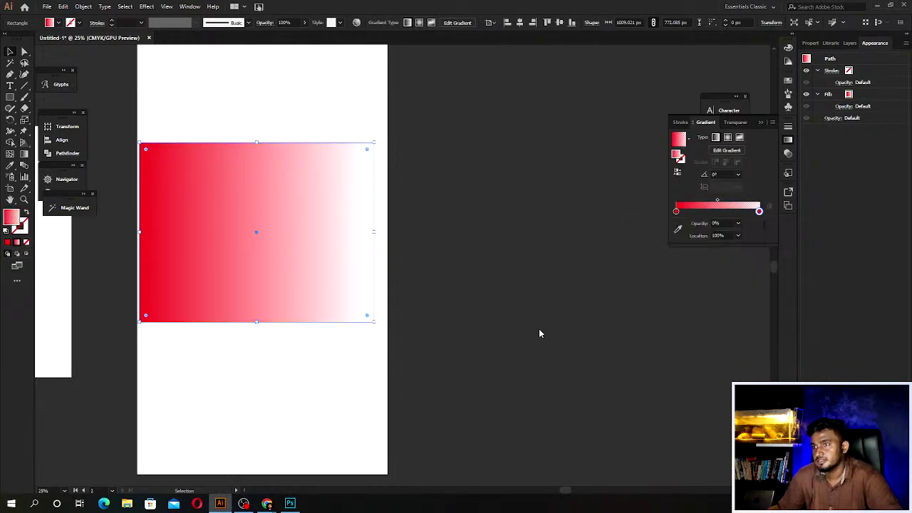
Preview the red-to-transparent fade, then delete the rectangle.
{"action": "left_click", "coordinate": [330, 395]}
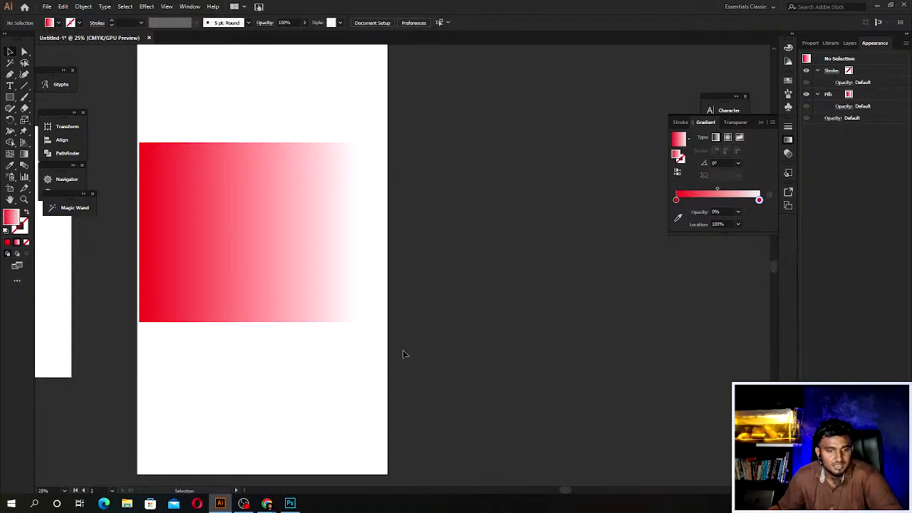
{"action": "left_click", "coordinate": [281, 320]}
{"action": "key", "text": "Delete"}
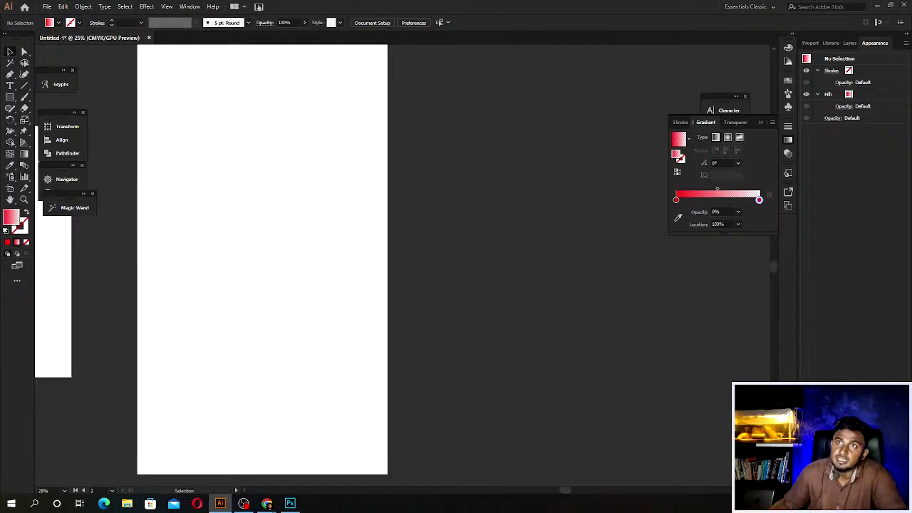
Open the Analogous swatch library from the fill swatches menu and enlarge its panel.
{"action": "left_click", "coordinate": [58, 22]}
{"action": "left_click", "coordinate": [58, 22]}
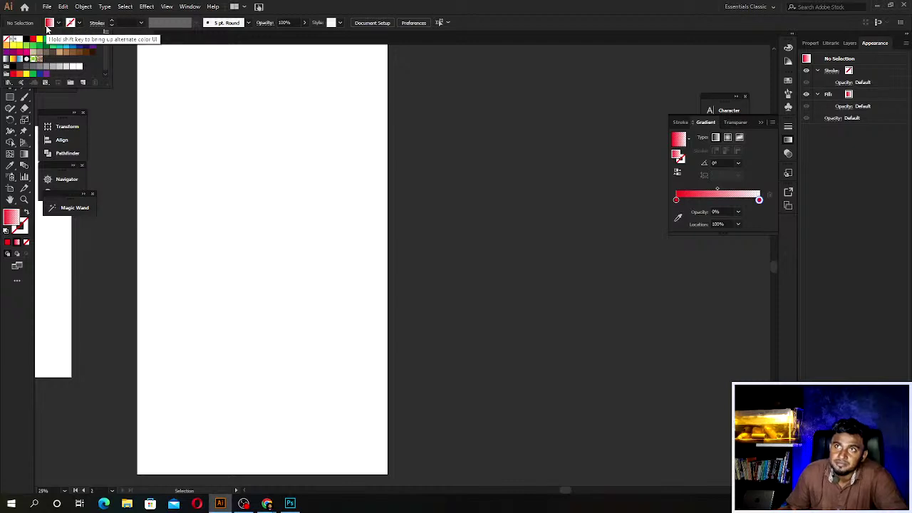
{"action": "left_click", "coordinate": [48, 27]}
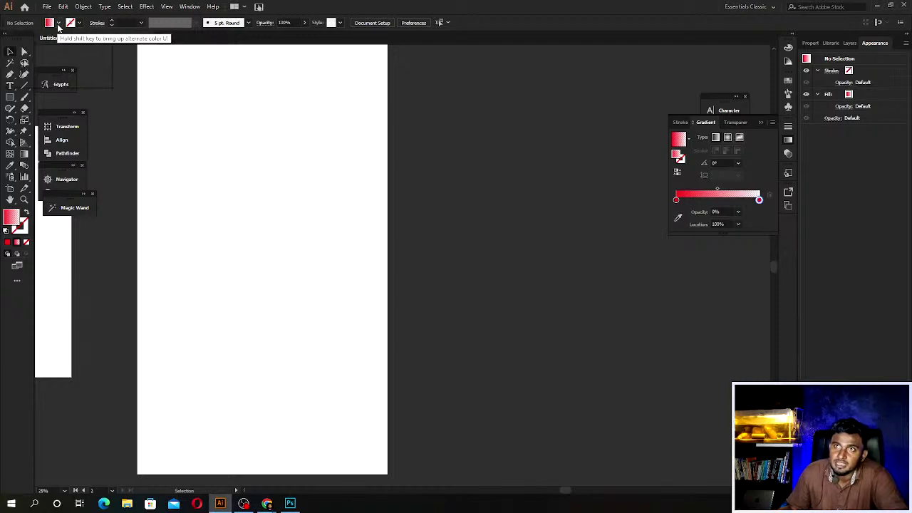
{"action": "left_click", "coordinate": [48, 25]}
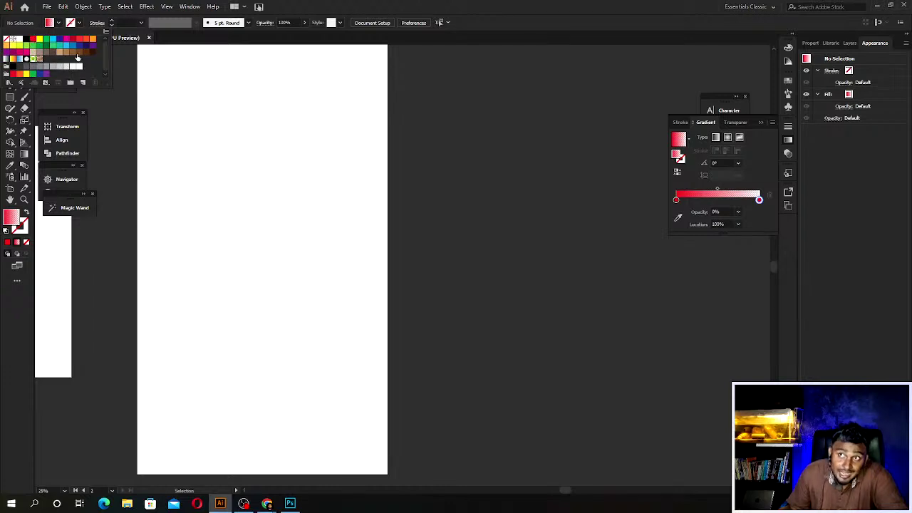
{"action": "left_click", "coordinate": [10, 82]}
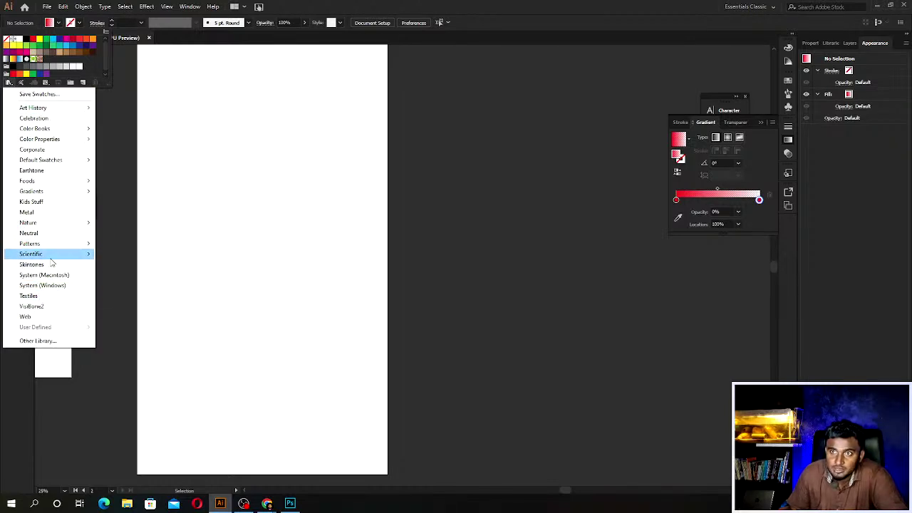
{"action": "mouse_move", "coordinate": [31, 254]}
{"action": "left_click", "coordinate": [123, 258]}
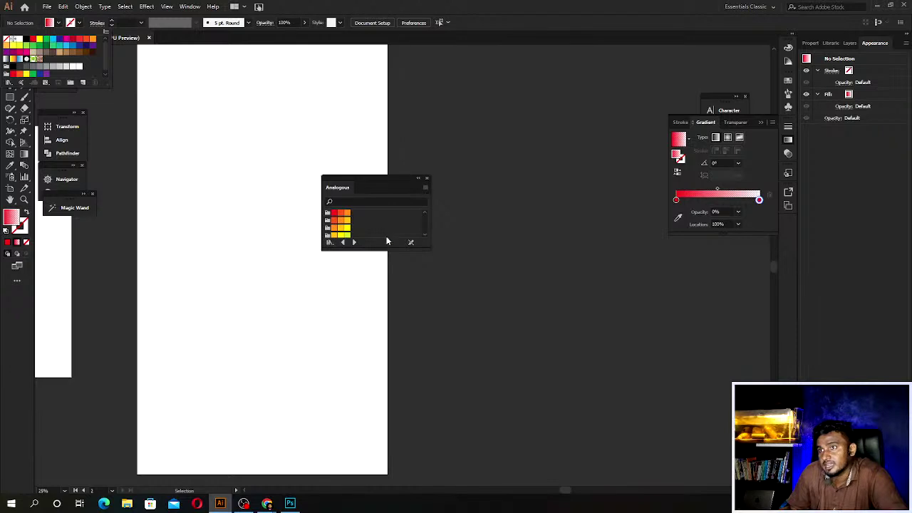
{"action": "left_click", "coordinate": [412, 419]}
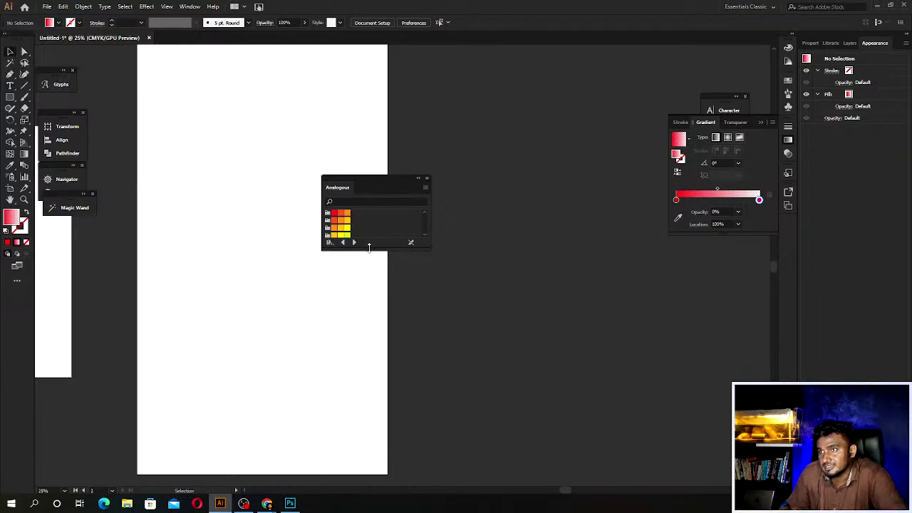
{"action": "left_click_drag", "start_coordinate": [368, 246], "coordinate": [353, 412]}
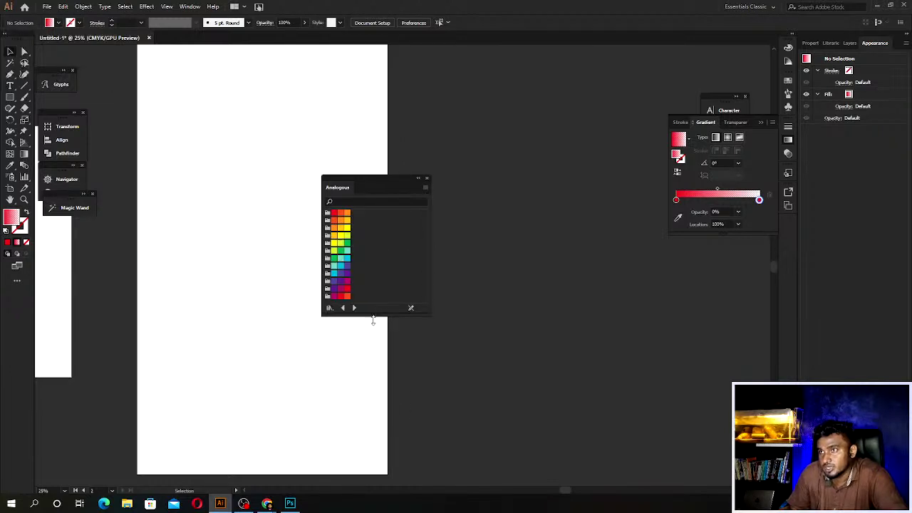
Select the first and a cyan Analogous colour group, then show the Graphic Styles panel.
{"action": "left_click", "coordinate": [328, 213]}
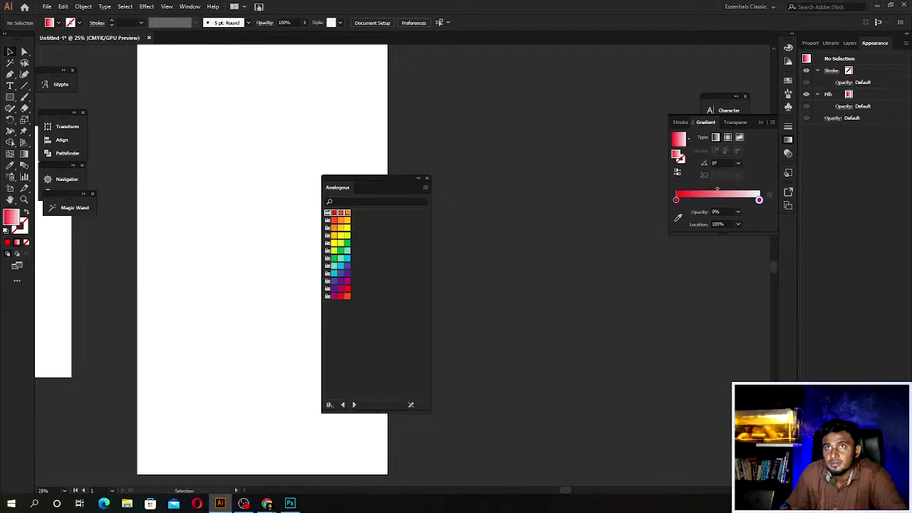
{"action": "left_click", "coordinate": [51, 24]}
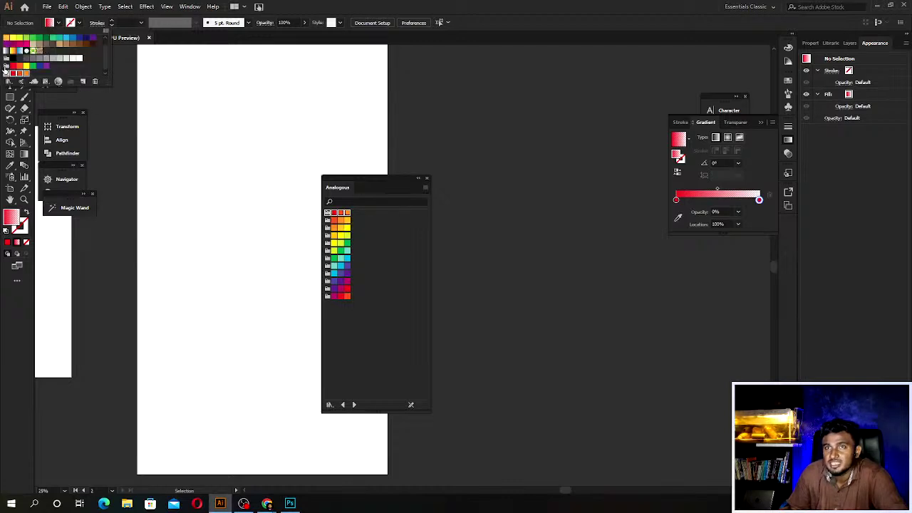
{"action": "scroll", "coordinate": [45, 69], "scroll_direction": "down", "scroll_amount": 1}
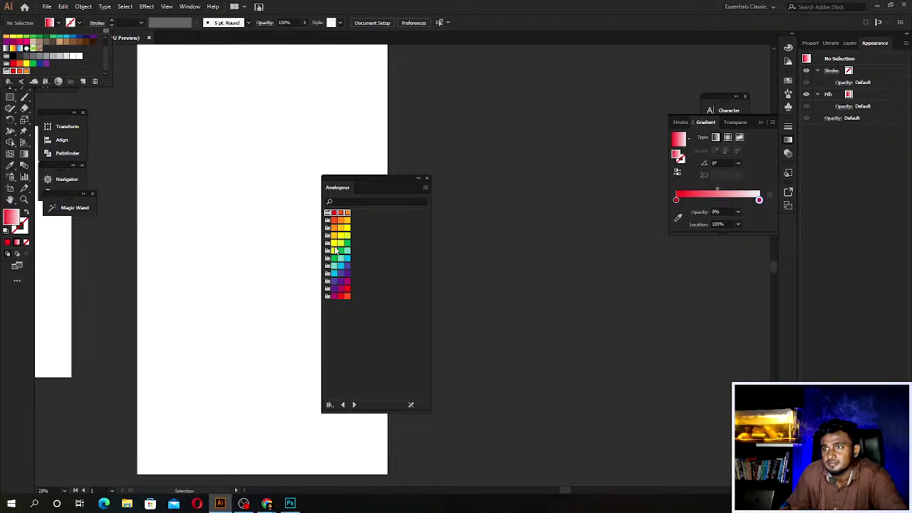
{"action": "left_click", "coordinate": [329, 265]}
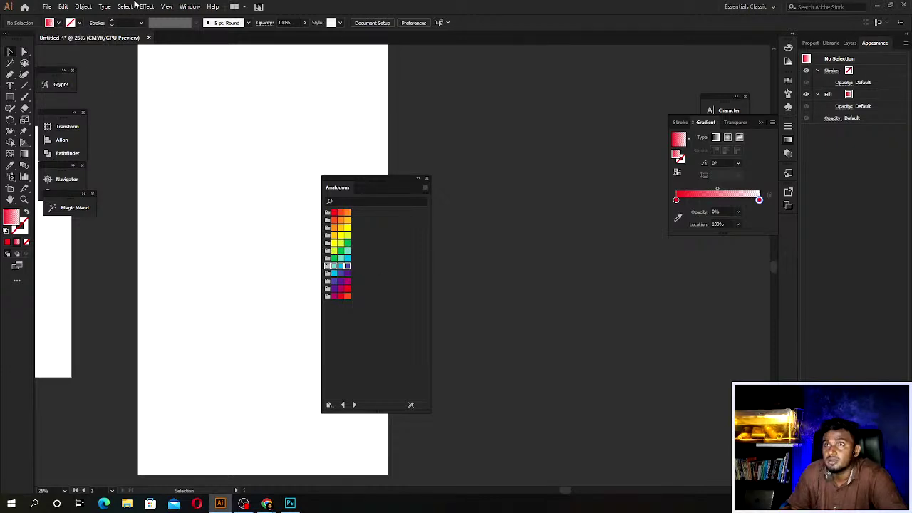
{"action": "left_click", "coordinate": [190, 6]}
{"action": "left_click", "coordinate": [228, 248]}
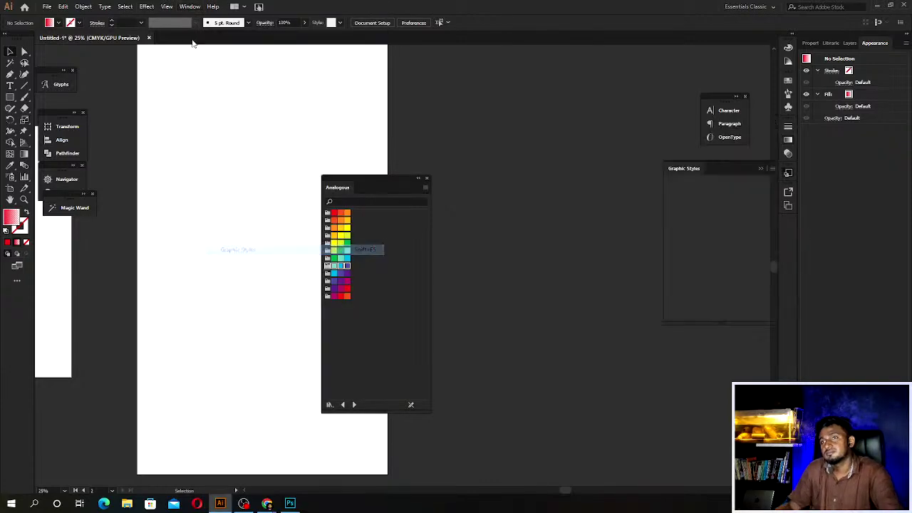
{"action": "left_click", "coordinate": [190, 7]}
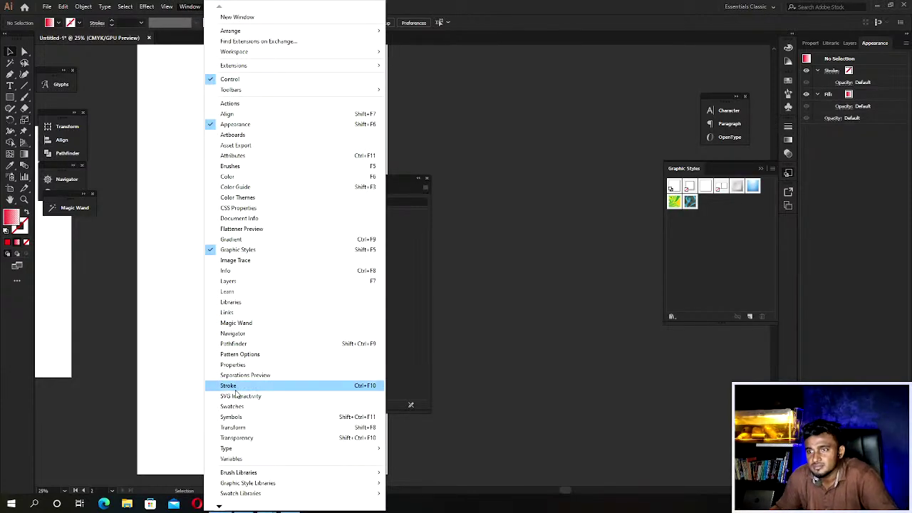
Show the Swatches panel and add the purple and red Analogous colour groups.
{"action": "left_click", "coordinate": [282, 406]}
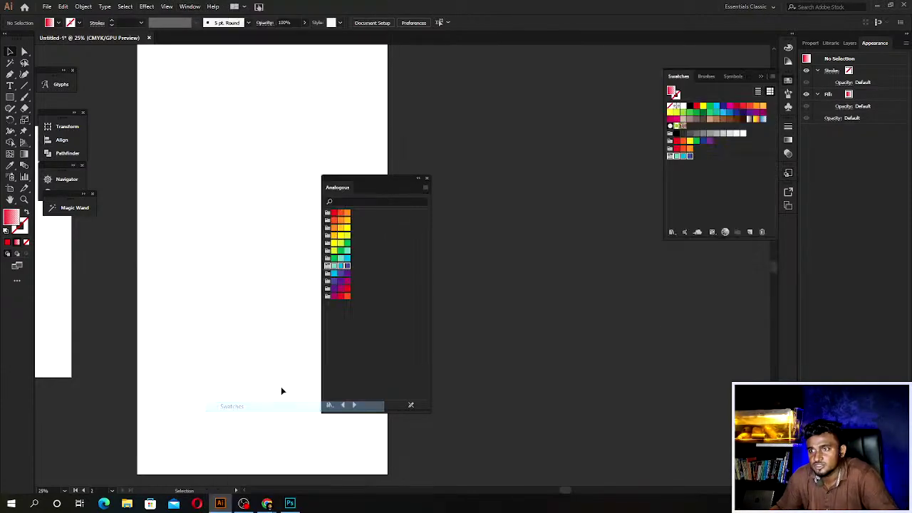
{"action": "left_click", "coordinate": [328, 282]}
{"action": "left_click", "coordinate": [327, 297]}
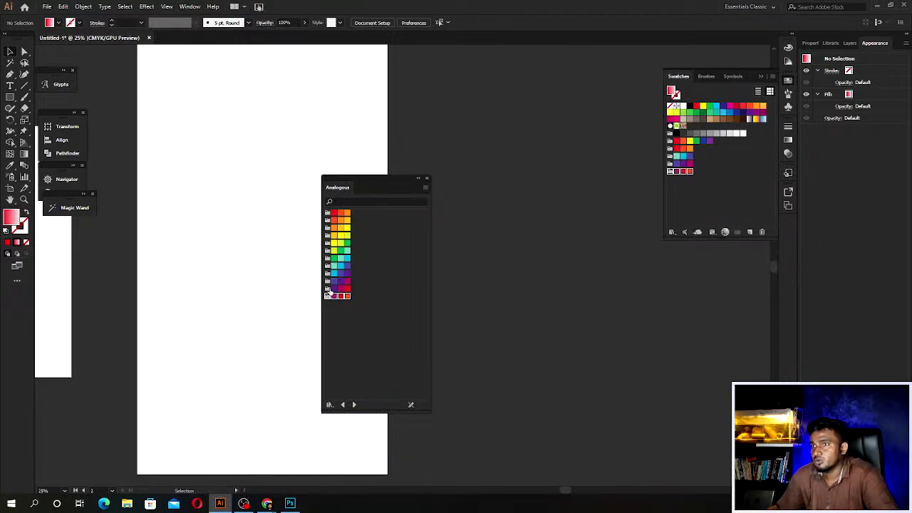
Browse the swatch libraries to Textiles, add one of its colour groups, and close the panel.
{"action": "left_click", "coordinate": [354, 405]}
{"action": "left_click", "coordinate": [354, 405]}
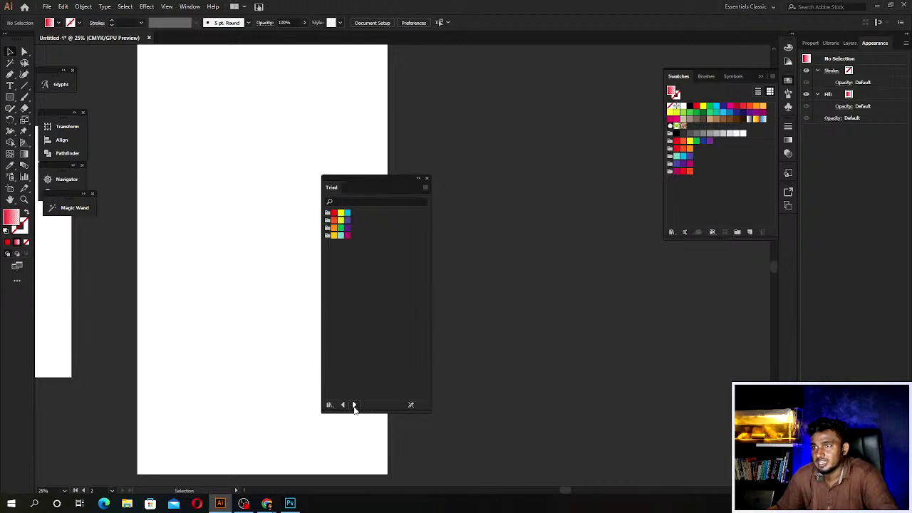
{"action": "left_click", "coordinate": [354, 405]}
{"action": "left_click", "coordinate": [343, 405]}
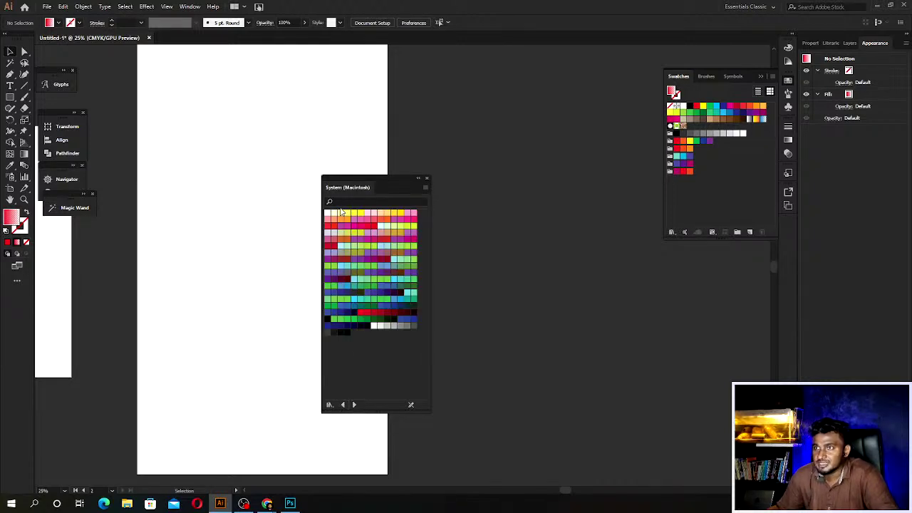
{"action": "left_click", "coordinate": [342, 405]}
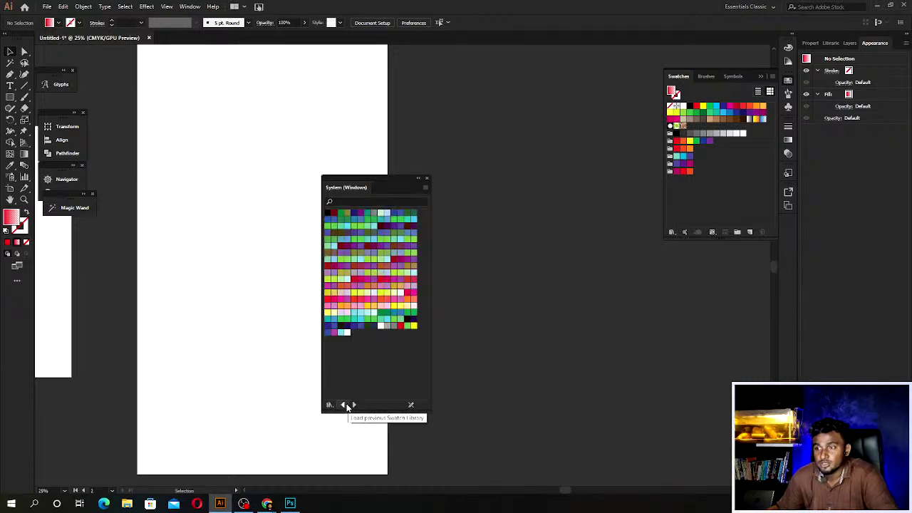
{"action": "left_click", "coordinate": [354, 405]}
{"action": "left_click", "coordinate": [354, 405]}
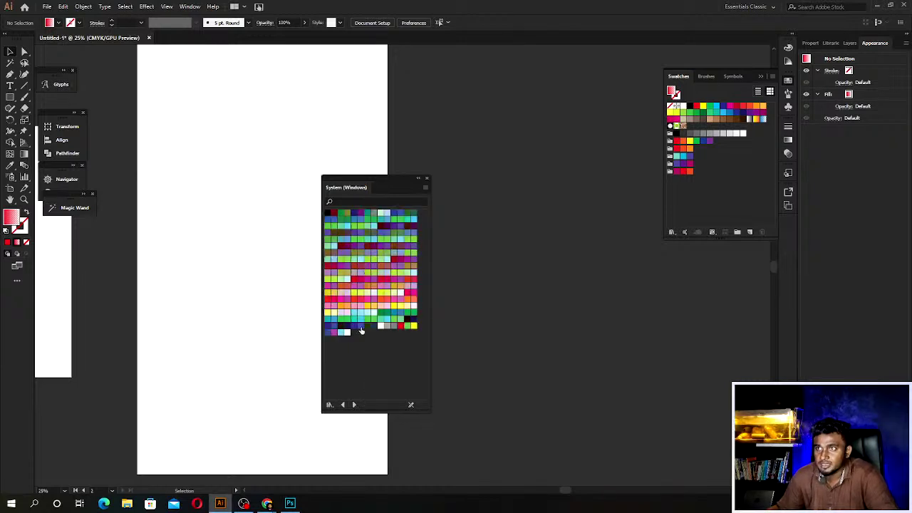
{"action": "left_click", "coordinate": [354, 405]}
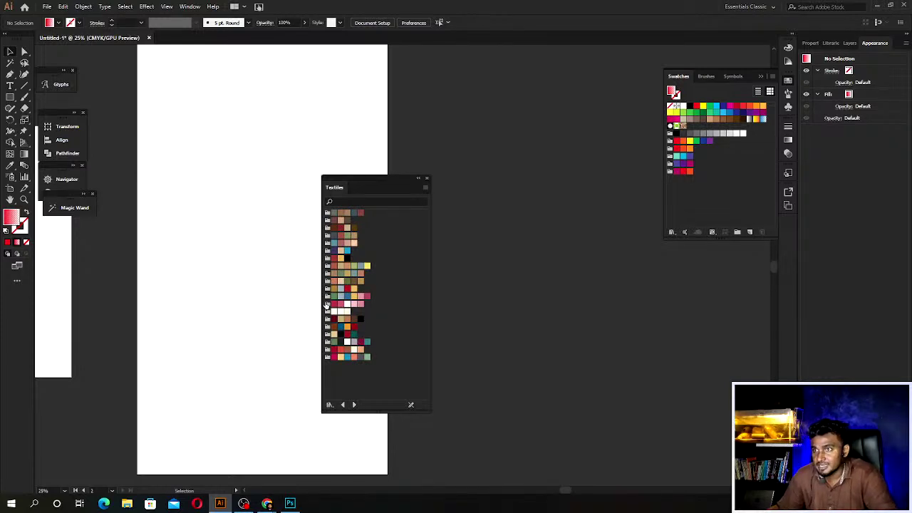
{"action": "left_click", "coordinate": [328, 304]}
{"action": "left_click", "coordinate": [420, 179]}
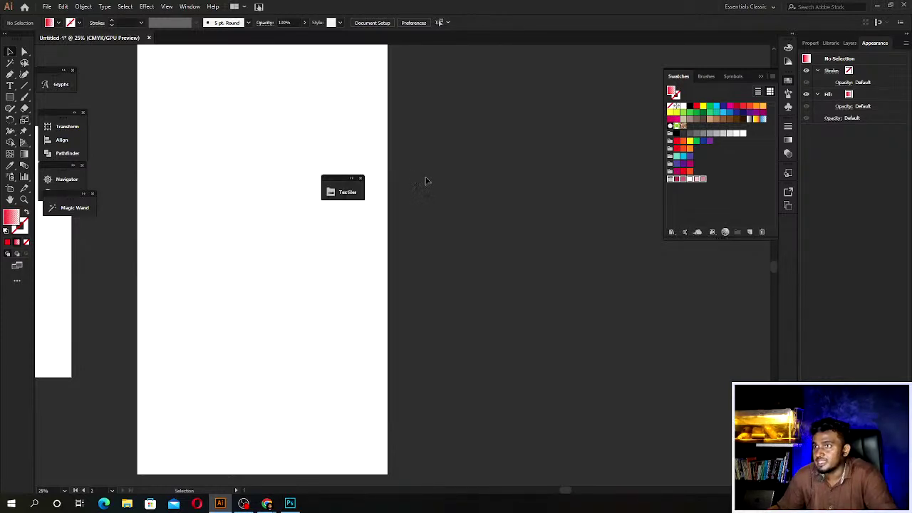
{"action": "left_click", "coordinate": [361, 179]}
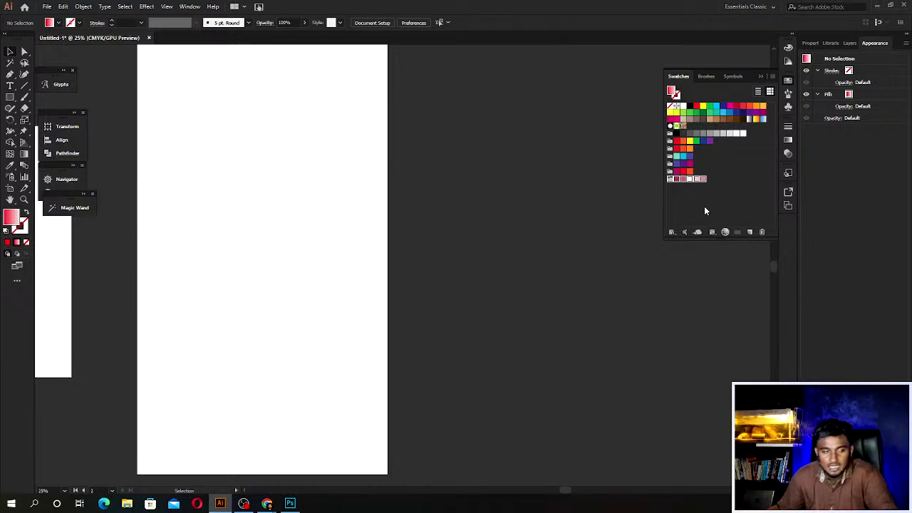
Close the Swatches panel and preview the fill and stroke colour swatch menus.
{"action": "left_click", "coordinate": [674, 233]}
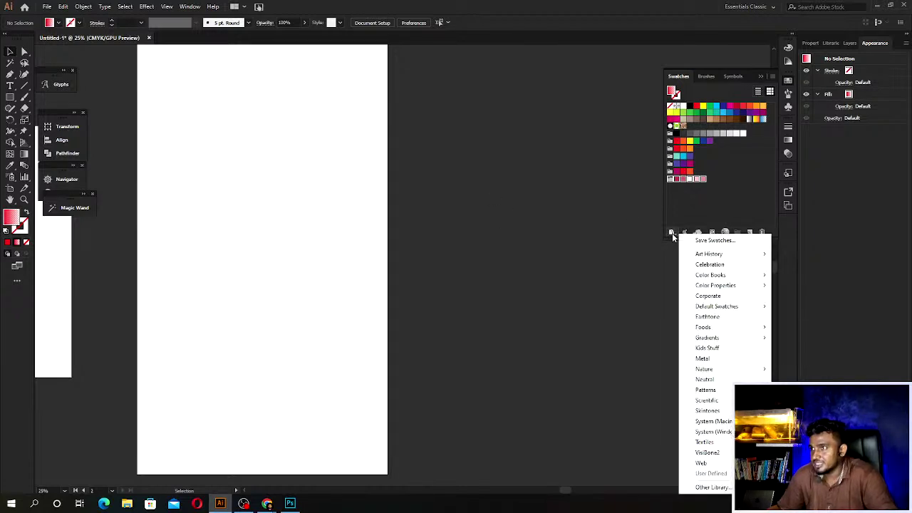
{"action": "left_click", "coordinate": [678, 307]}
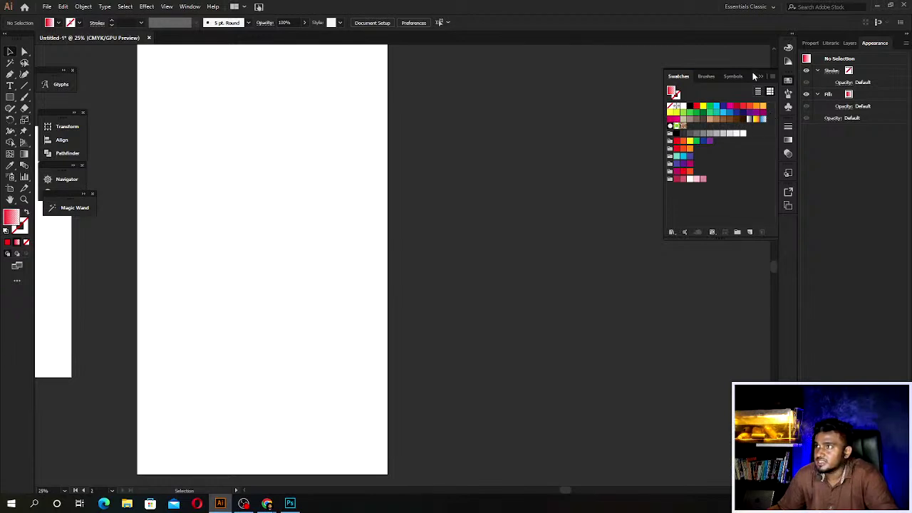
{"action": "left_click", "coordinate": [771, 70]}
{"action": "left_click", "coordinate": [70, 23]}
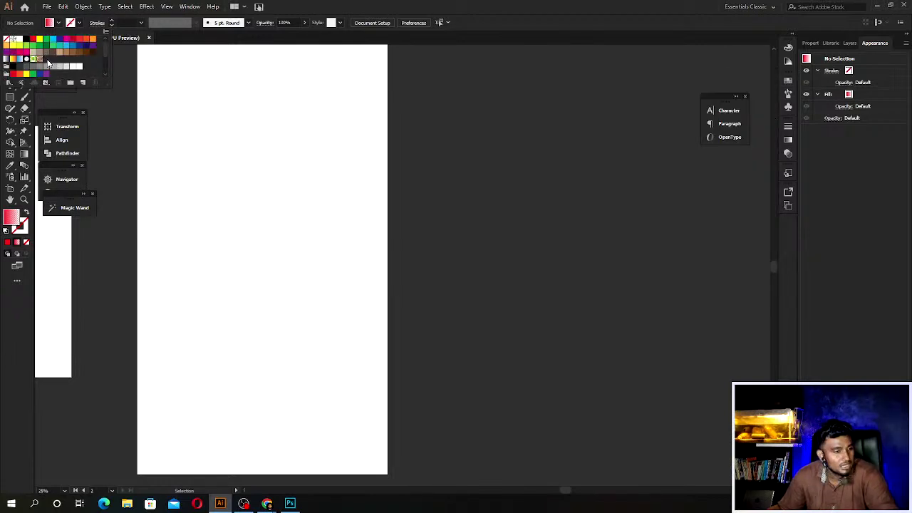
{"action": "left_click", "coordinate": [107, 145]}
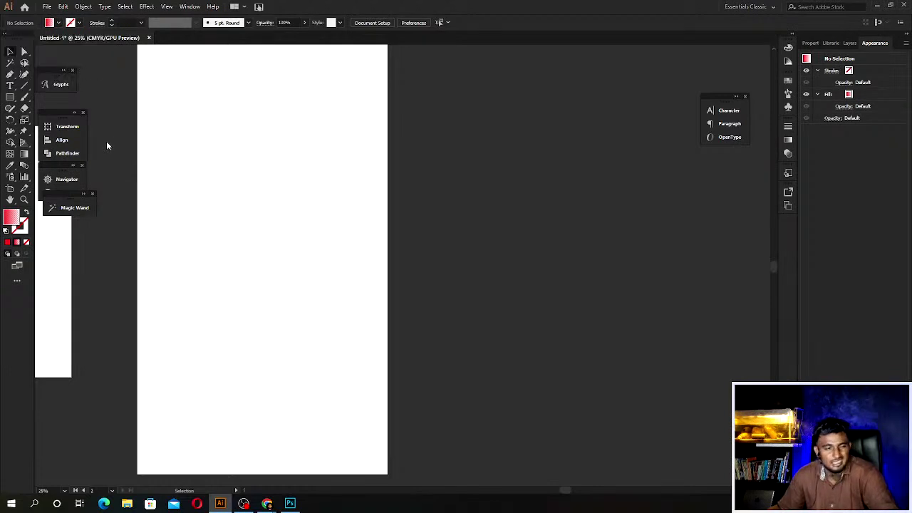
{"action": "left_click", "coordinate": [58, 23]}
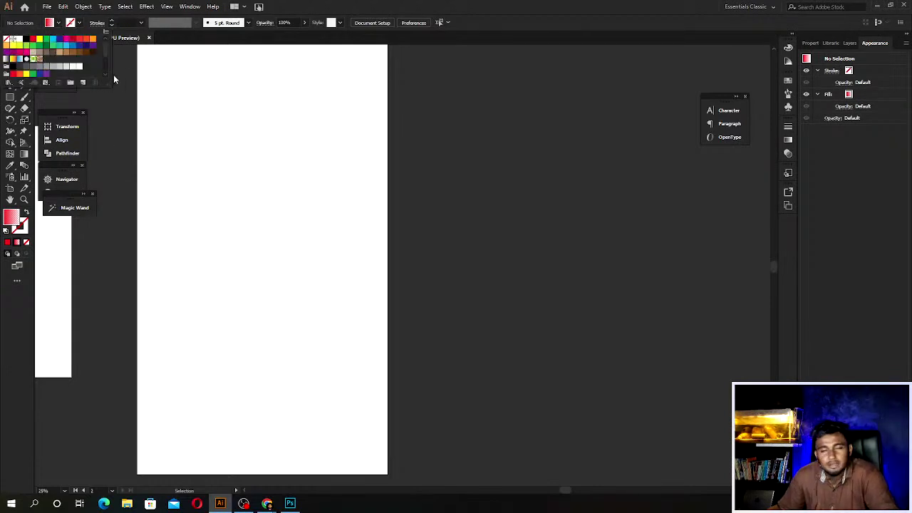
{"action": "left_click", "coordinate": [127, 89]}
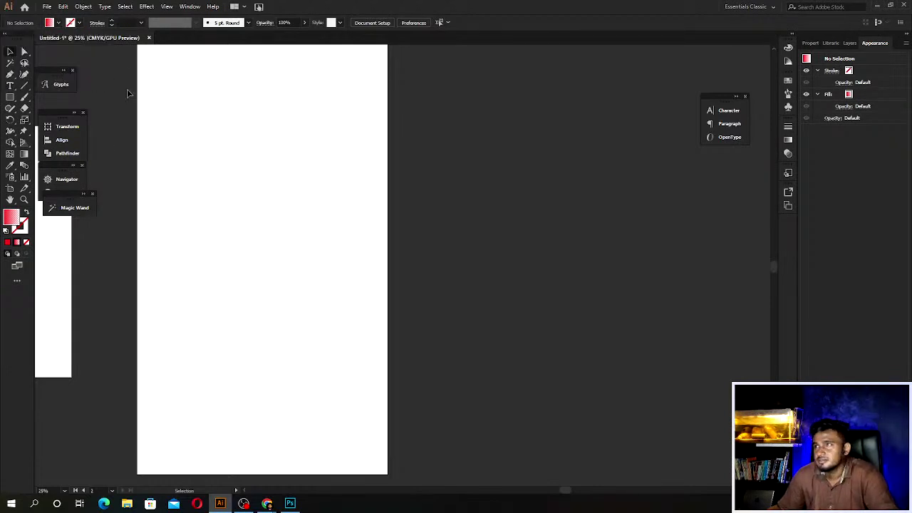
Open the Color Guide panel, make it taller, and show the Color panel spectrum.
{"action": "left_click", "coordinate": [830, 43]}
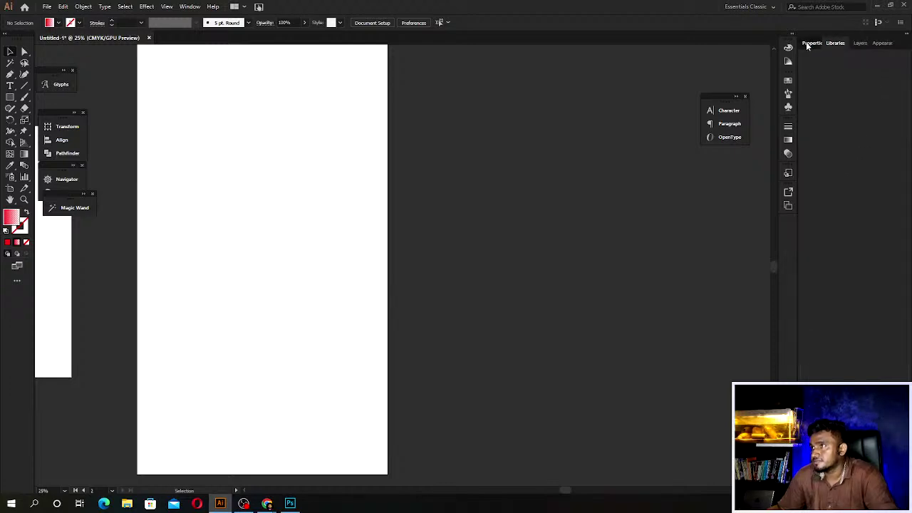
{"action": "left_click", "coordinate": [785, 60]}
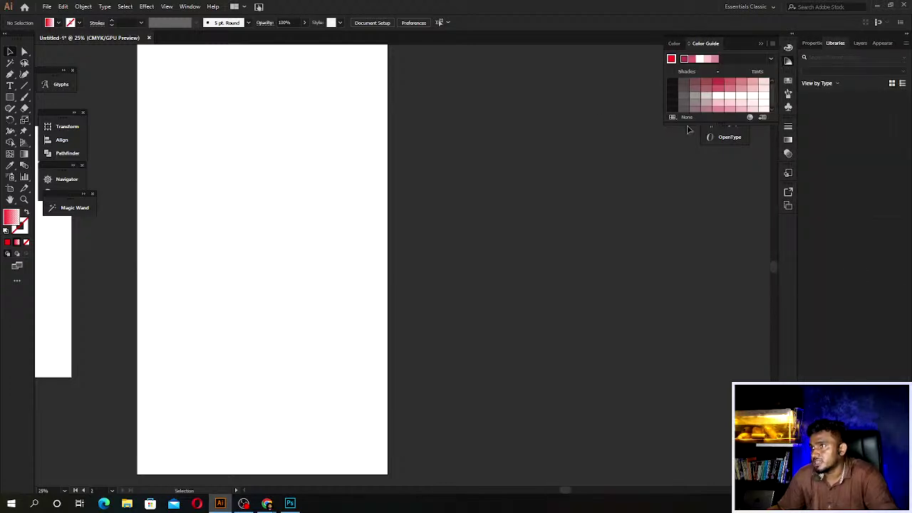
{"action": "left_click_drag", "start_coordinate": [686, 122], "coordinate": [702, 268]}
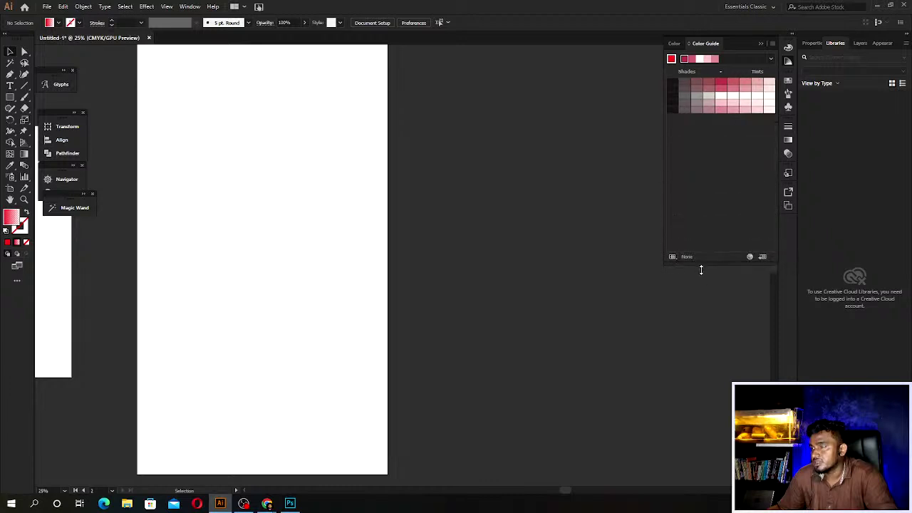
{"action": "left_click", "coordinate": [673, 44]}
{"action": "left_click", "coordinate": [187, 6]}
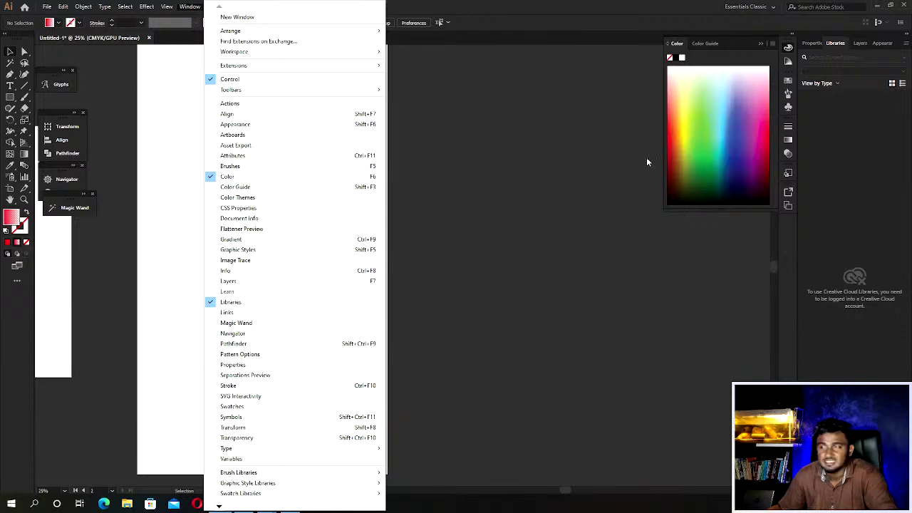
Pick bright yellow from the Color spectrum and paint yellow Paintbrush strokes on the artboard.
{"action": "left_click", "coordinate": [732, 122]}
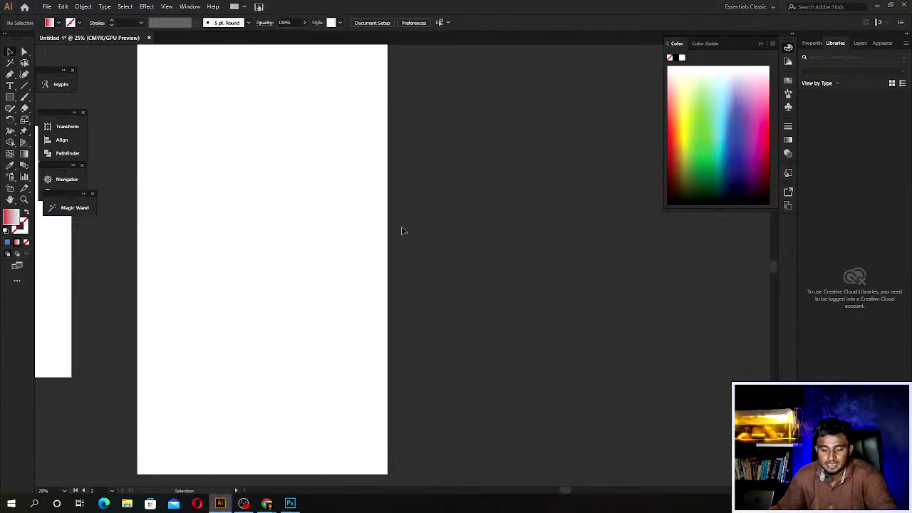
{"action": "left_click", "coordinate": [744, 117]}
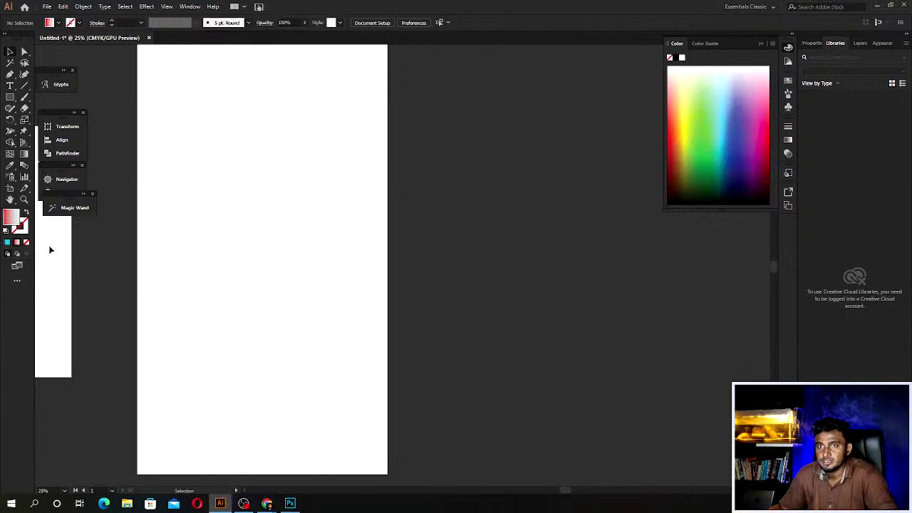
{"action": "left_click", "coordinate": [7, 243]}
{"action": "left_click", "coordinate": [685, 147]}
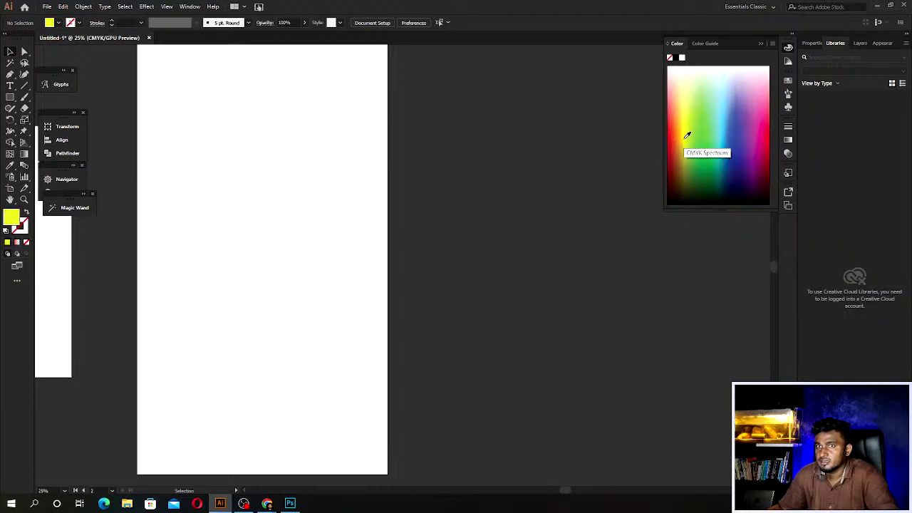
{"action": "key", "text": "b"}
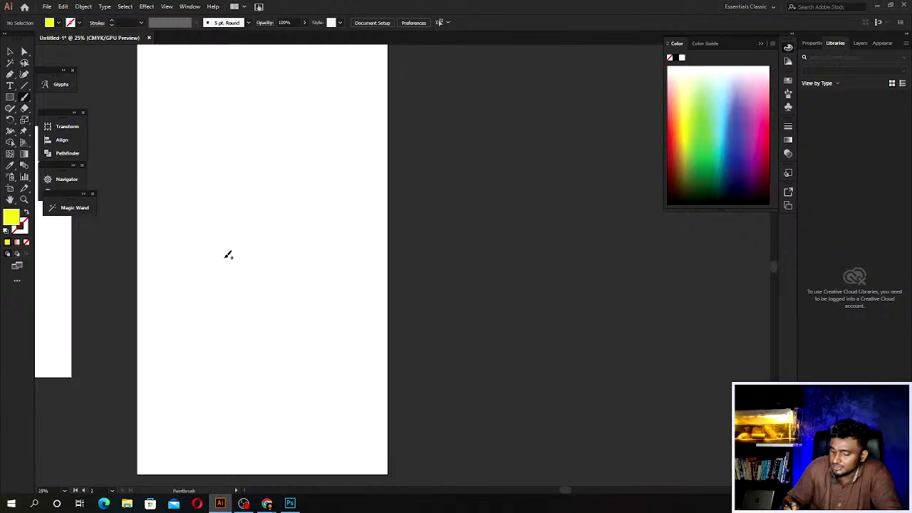
{"action": "mouse_move", "coordinate": [240, 369]}
{"action": "left_mouse_down"}
{"action": "mouse_move", "coordinate": [208, 291]}
{"action": "mouse_move", "coordinate": [226, 288]}
{"action": "left_mouse_up"}
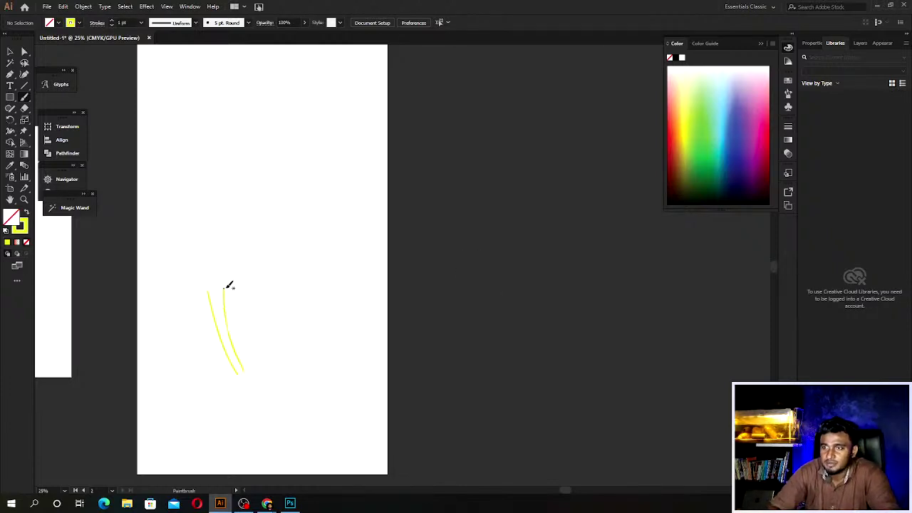
{"action": "mouse_move", "coordinate": [238, 326]}
{"action": "left_mouse_down"}
{"action": "mouse_move", "coordinate": [266, 347]}
{"action": "mouse_move", "coordinate": [278, 297]}
{"action": "left_mouse_up"}
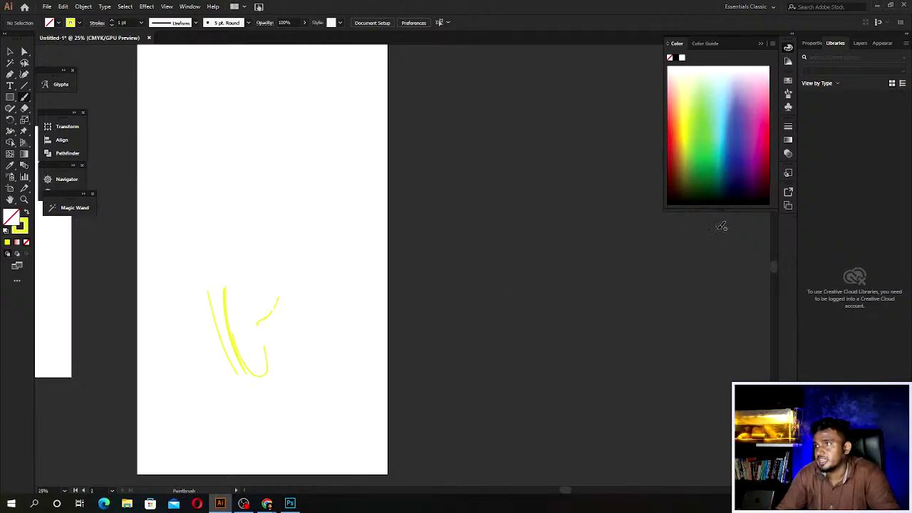
{"action": "left_click", "coordinate": [717, 167]}
{"action": "left_click_drag", "start_coordinate": [266, 396], "coordinate": [242, 283]}
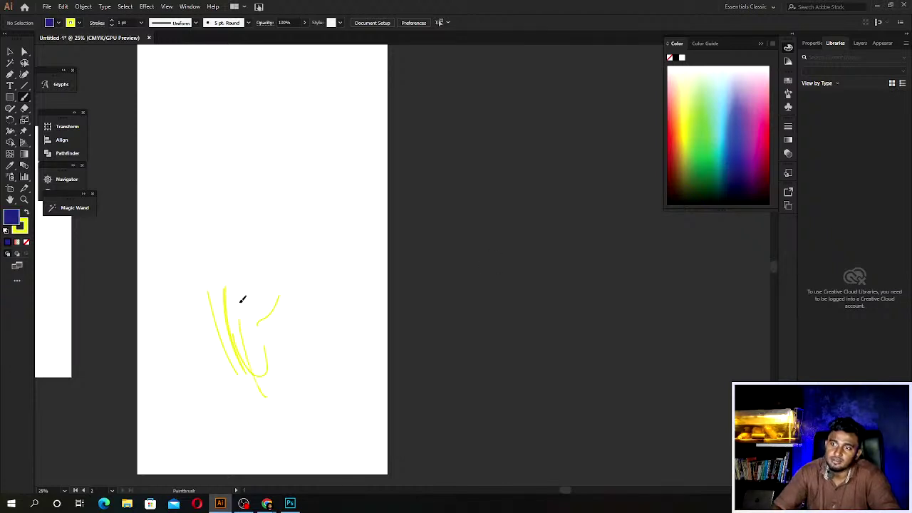
{"action": "left_click_drag", "start_coordinate": [228, 374], "coordinate": [225, 372]}
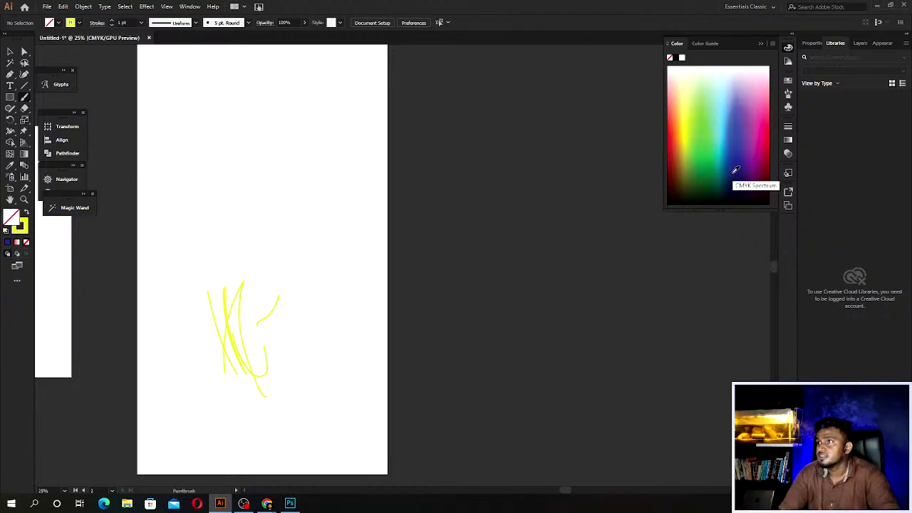
Paint more strokes using purple, pink and green stroke colours from the spectrum.
{"action": "key", "text": "x"}
{"action": "left_click", "coordinate": [736, 169]}
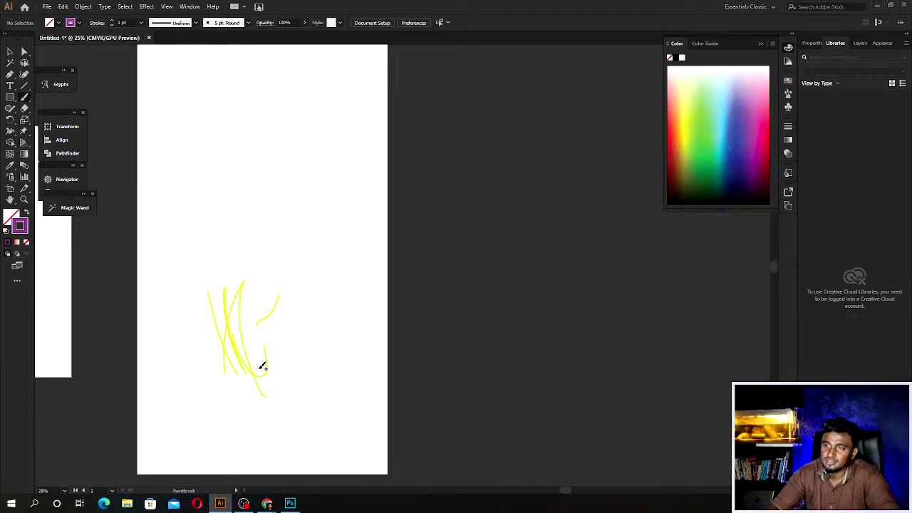
{"action": "mouse_move", "coordinate": [241, 394]}
{"action": "left_mouse_down"}
{"action": "mouse_move", "coordinate": [271, 268]}
{"action": "mouse_move", "coordinate": [248, 415]}
{"action": "mouse_move", "coordinate": [235, 264]}
{"action": "mouse_move", "coordinate": [316, 363]}
{"action": "left_mouse_up"}
{"action": "left_click", "coordinate": [771, 102]}
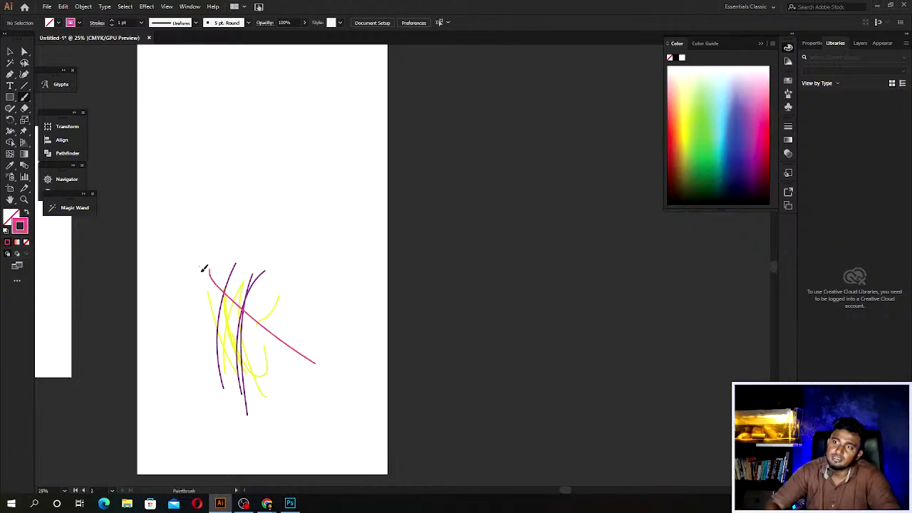
{"action": "left_click_drag", "start_coordinate": [201, 268], "coordinate": [274, 357]}
{"action": "left_click", "coordinate": [703, 118]}
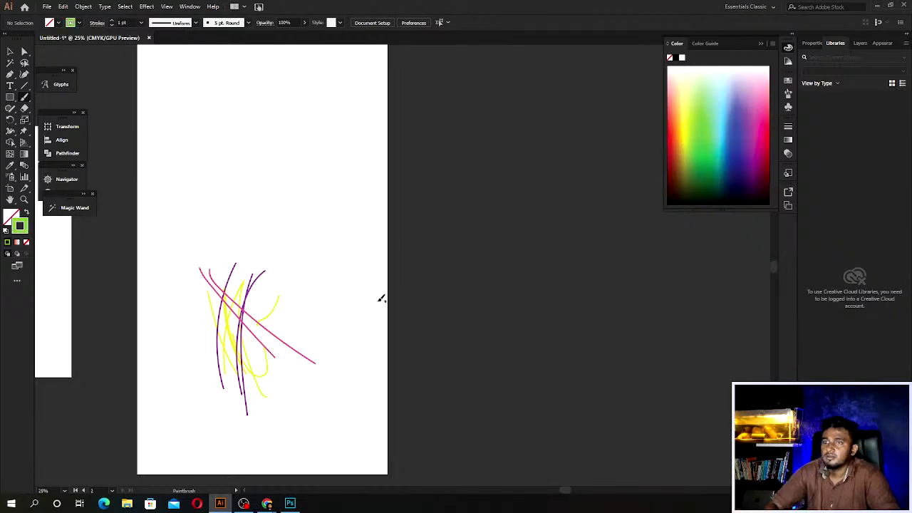
{"action": "left_click_drag", "start_coordinate": [237, 332], "coordinate": [209, 222]}
{"action": "left_click_drag", "start_coordinate": [253, 353], "coordinate": [245, 228]}
{"action": "left_click_drag", "start_coordinate": [284, 357], "coordinate": [269, 258]}
{"action": "mouse_move", "coordinate": [277, 197]}
{"action": "left_mouse_down"}
{"action": "mouse_move", "coordinate": [270, 286]}
{"action": "mouse_move", "coordinate": [342, 403]}
{"action": "left_mouse_up"}
Select all the brush strokes and delete them, leaving the artboard blank.
{"action": "key", "text": "v"}
{"action": "key", "text": "b"}
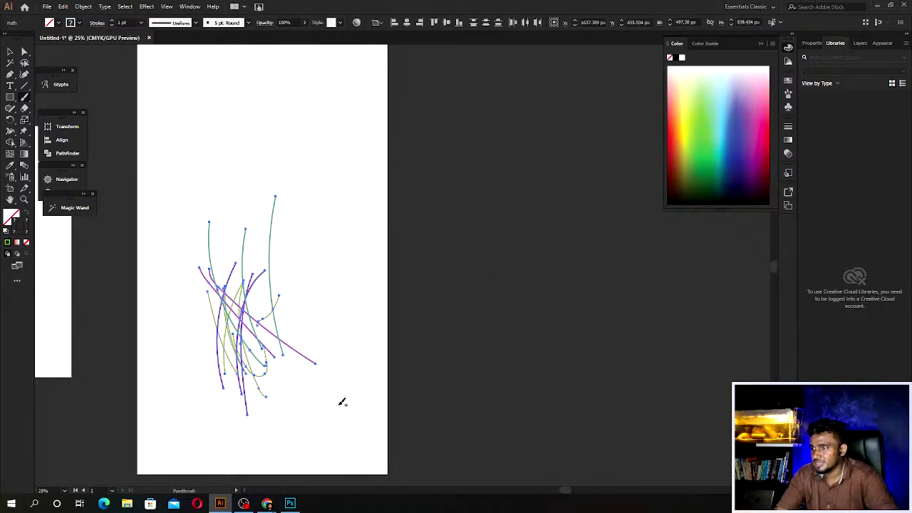
{"action": "key", "text": "Delete"}
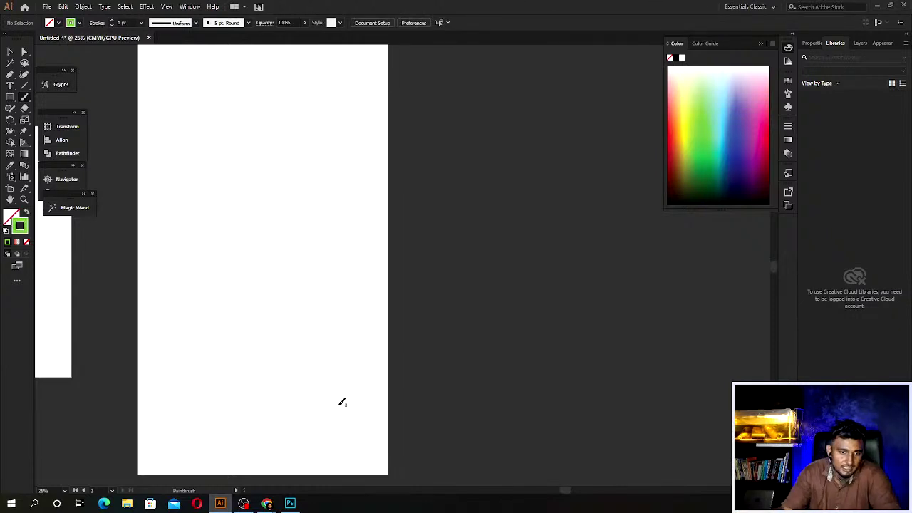
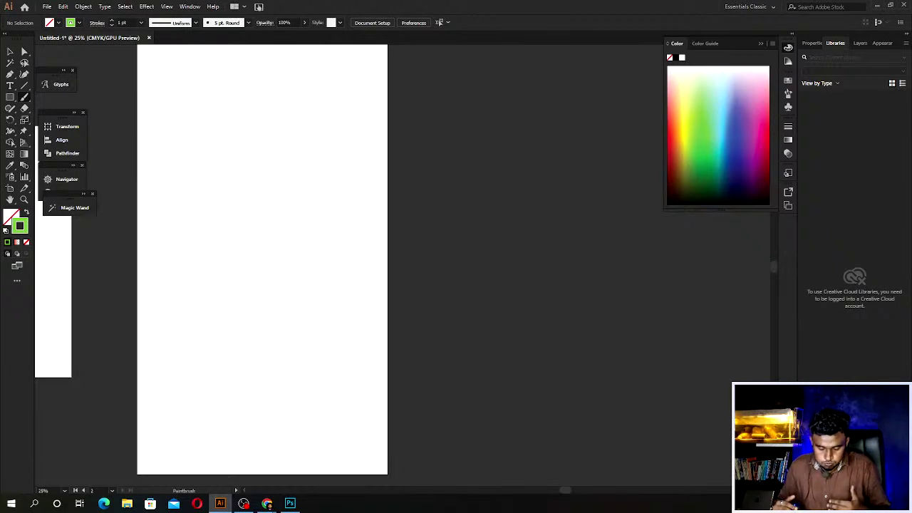
Center the square artboard and drag the night-road photo from File Explorer onto it.
{"action": "left_click_drag", "start_coordinate": [318, 381], "coordinate": [580, 387]}
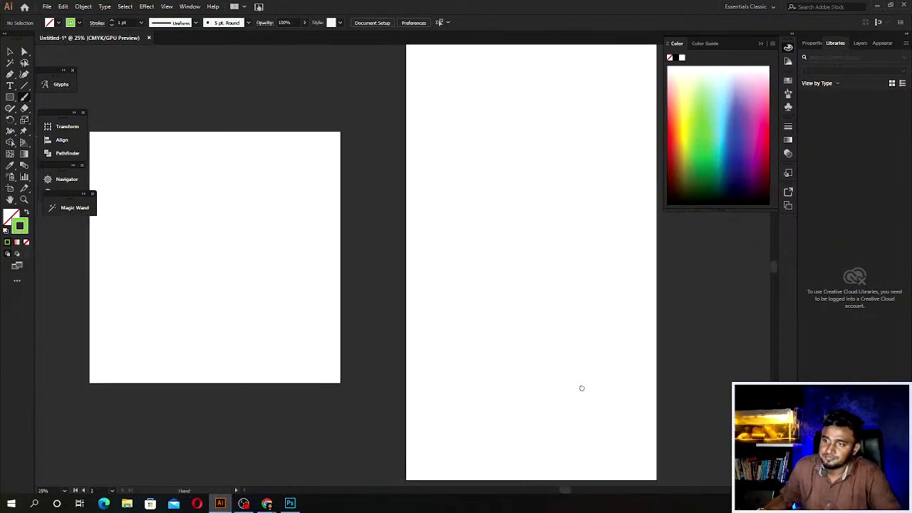
{"action": "left_click", "coordinate": [10, 52]}
{"action": "left_click_drag", "start_coordinate": [246, 215], "coordinate": [422, 269]}
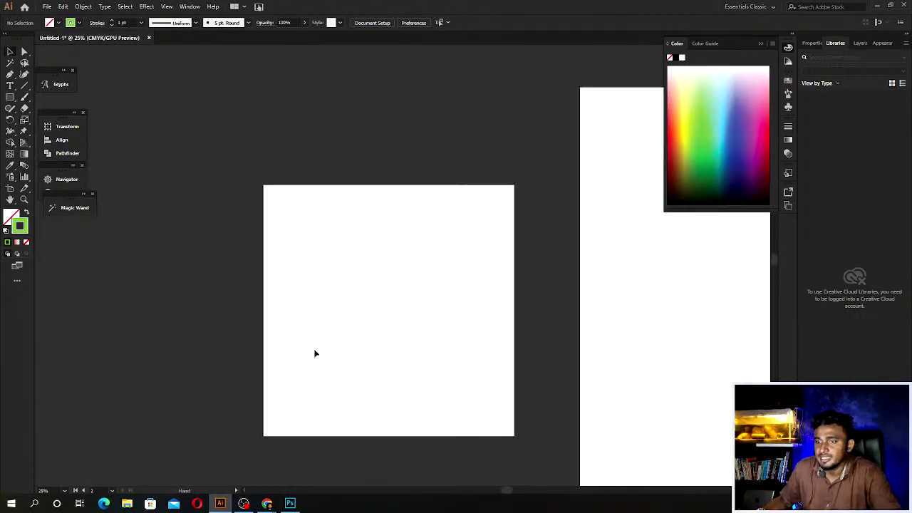
{"action": "left_click", "coordinate": [125, 504]}
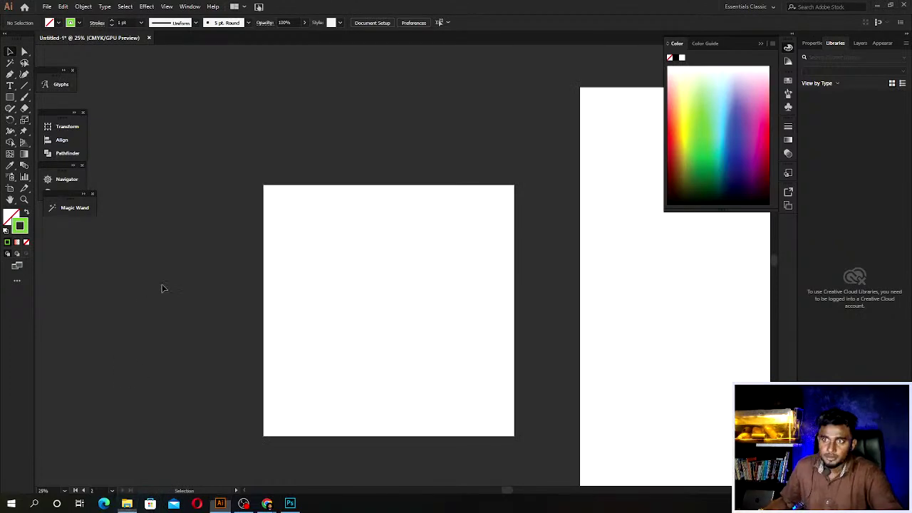
{"action": "left_click_drag", "start_coordinate": [521, 148], "coordinate": [0, 214]}
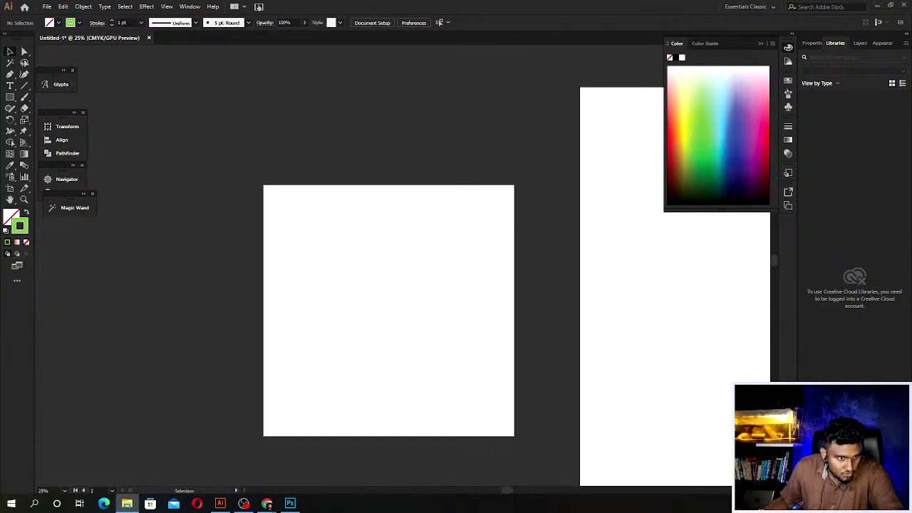
{"action": "left_click_drag", "start_coordinate": [251, 223], "coordinate": [401, 316]}
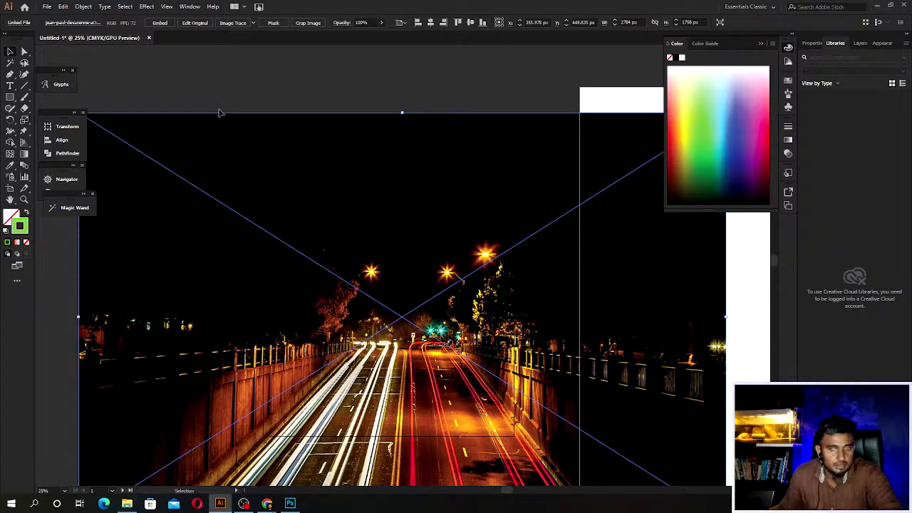
Move the night-road photo up-left, shrink it from its top-left corner and align it.
{"action": "scroll", "coordinate": [303, 198], "scroll_direction": "down", "scroll_amount": 1, "text": "alt"}
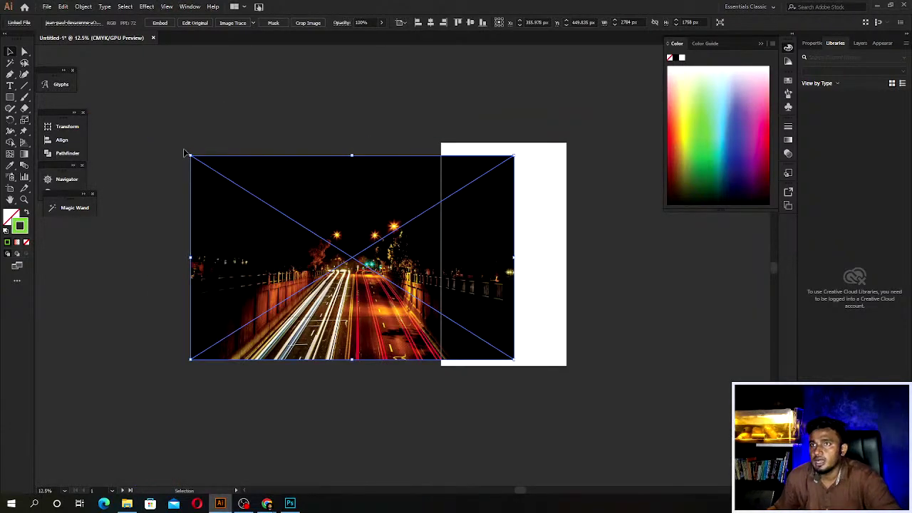
{"action": "left_click_drag", "start_coordinate": [397, 281], "coordinate": [302, 241]}
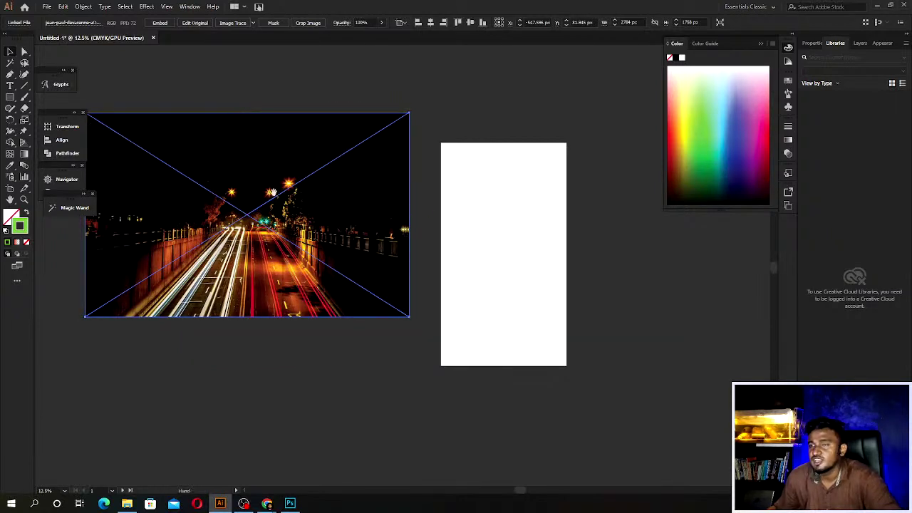
{"action": "left_click_drag", "start_coordinate": [123, 146], "coordinate": [247, 223]}
{"action": "scroll", "coordinate": [476, 264], "scroll_direction": "up", "scroll_amount": 2}
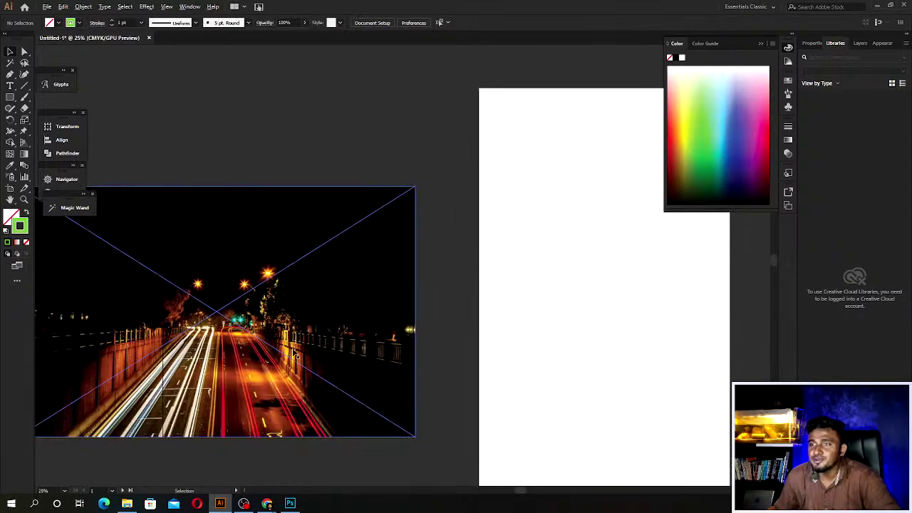
{"action": "left_click", "coordinate": [426, 27]}
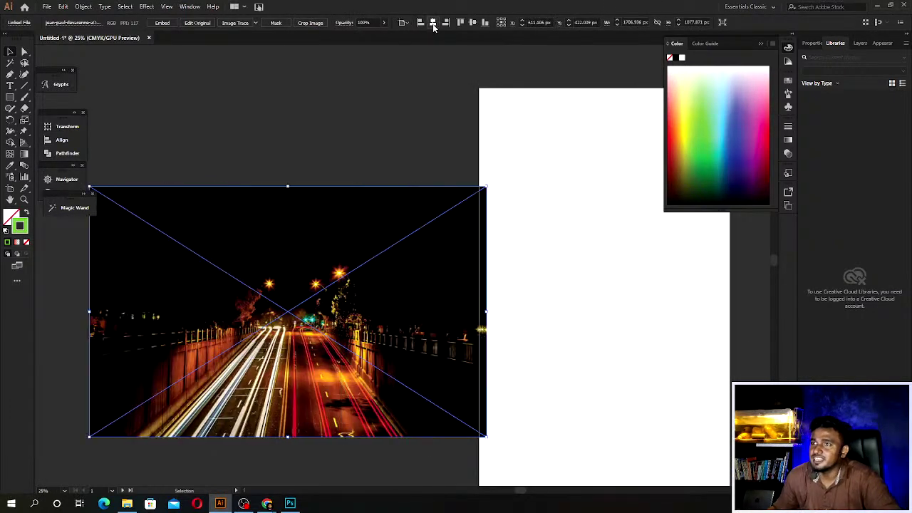
{"action": "left_click", "coordinate": [405, 92]}
{"action": "left_click", "coordinate": [299, 224]}
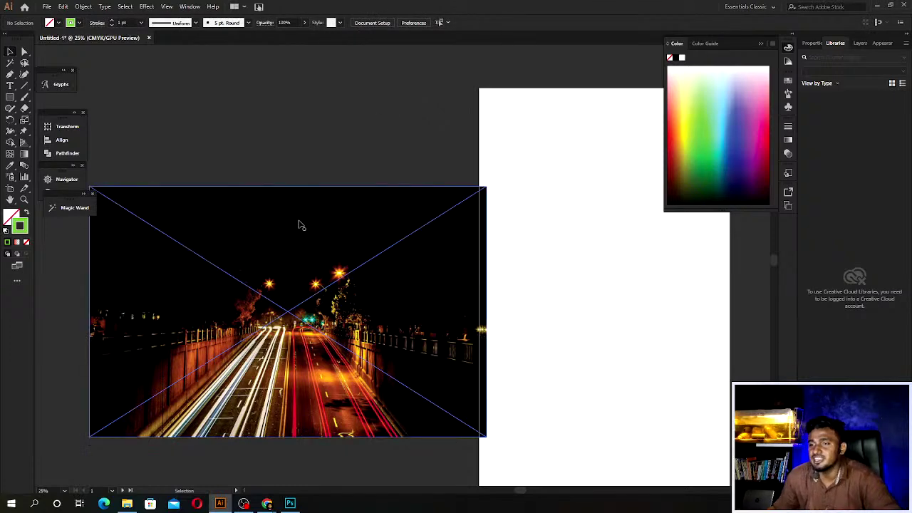
{"action": "left_click", "coordinate": [109, 137]}
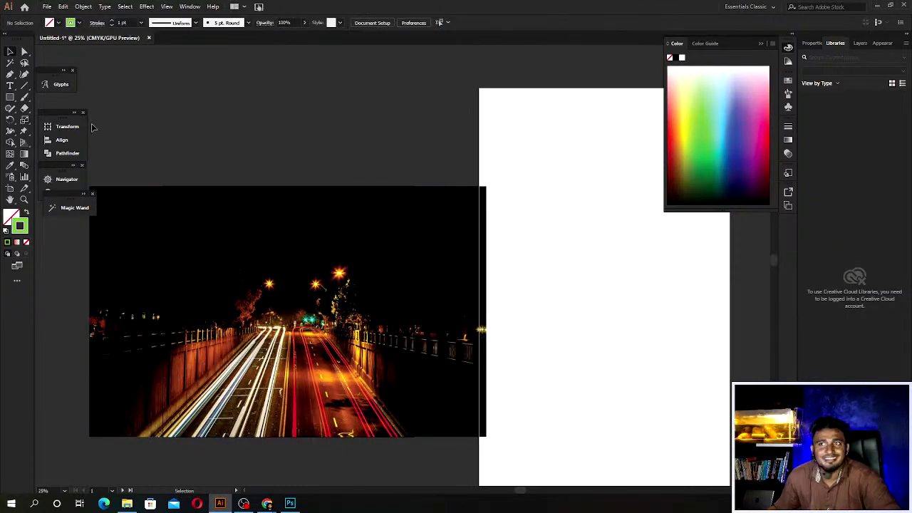
Fine-tune the photo's size at 100% zoom so it just overlaps the tall artboard.
{"action": "key", "text": "ctrl+1"}
{"action": "left_click", "coordinate": [136, 265]}
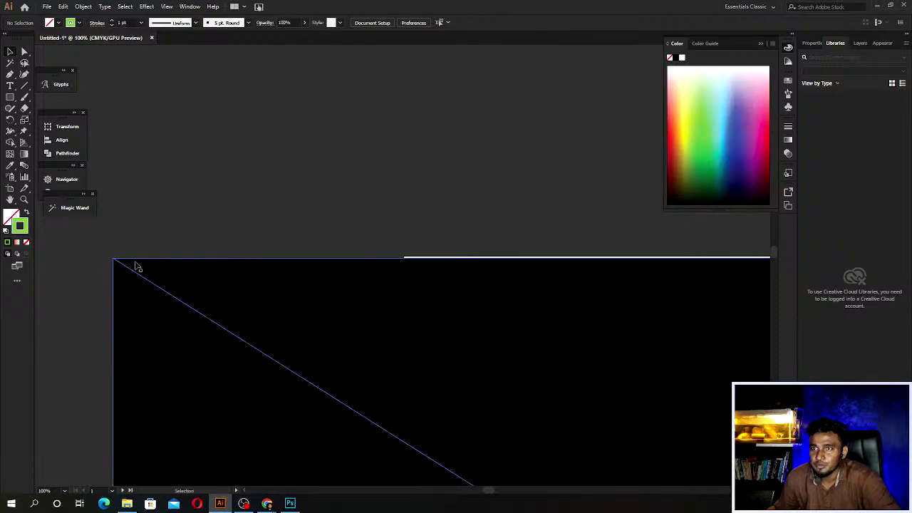
{"action": "left_click_drag", "start_coordinate": [112, 258], "coordinate": [90, 255]}
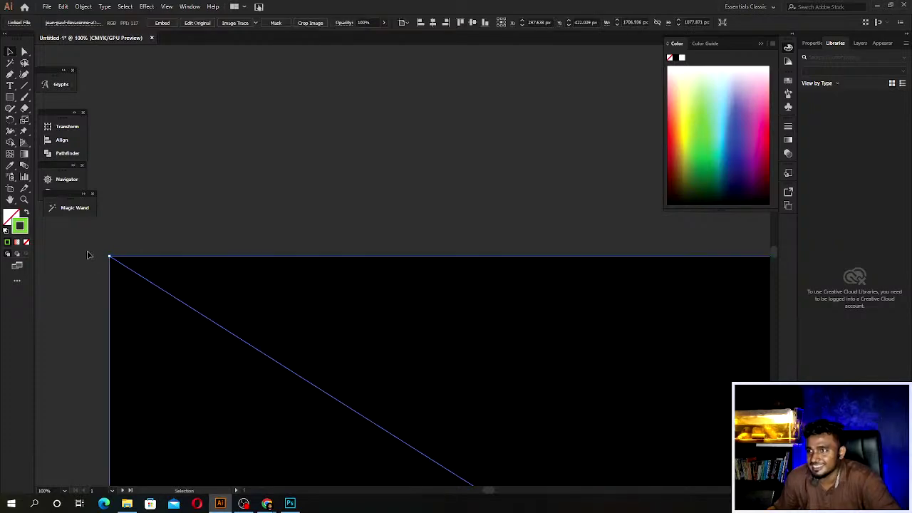
{"action": "key", "text": "ctrl+0"}
{"action": "scroll", "coordinate": [343, 463], "scroll_direction": "up", "scroll_amount": 4}
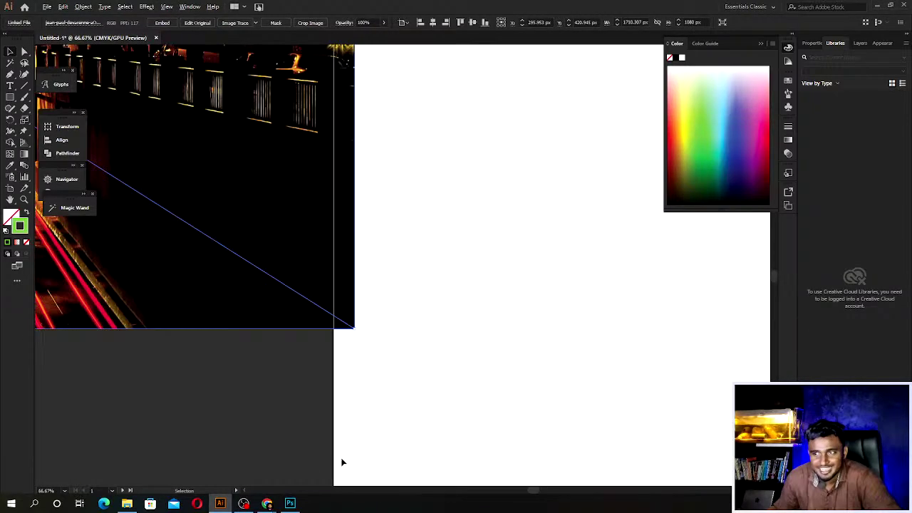
{"action": "left_click", "coordinate": [345, 358]}
{"action": "scroll", "coordinate": [344, 358], "scroll_direction": "down", "scroll_amount": 5}
{"action": "left_click", "coordinate": [334, 351]}
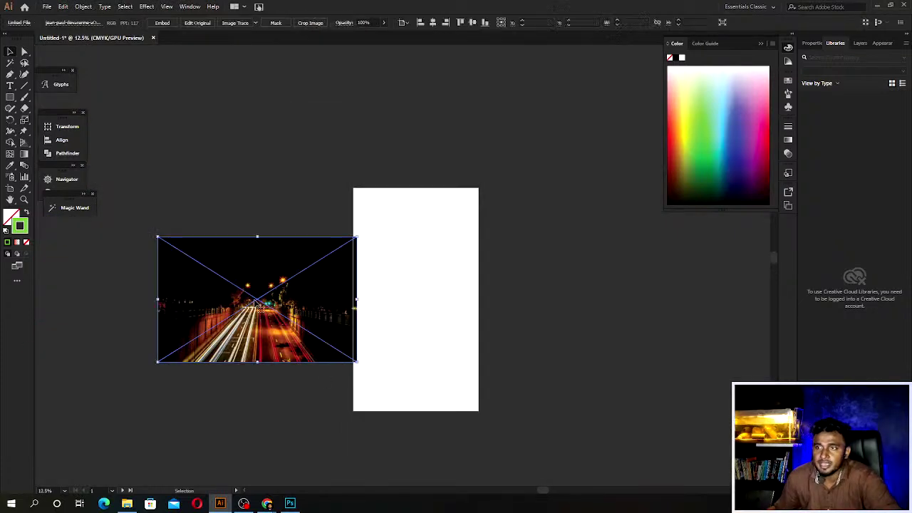
{"action": "left_click", "coordinate": [362, 122]}
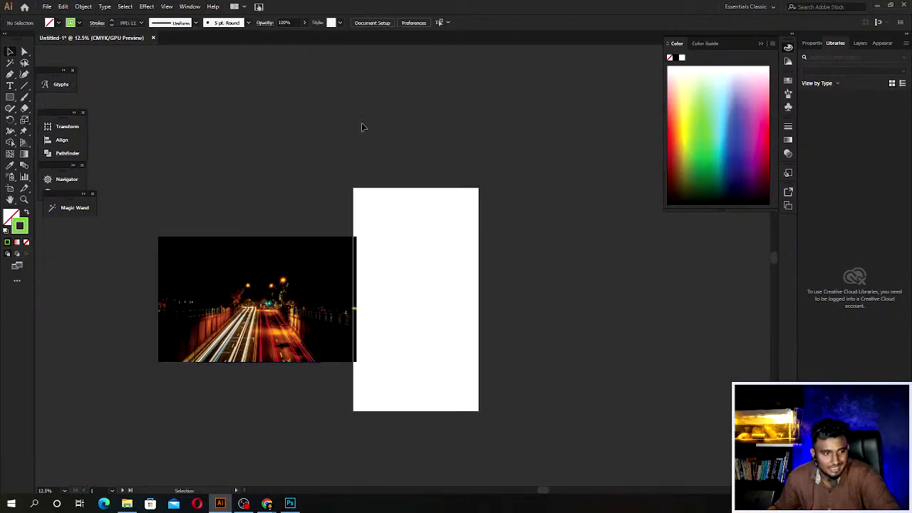
Draw a 1080 px square over the night-road photo.
{"action": "left_click", "coordinate": [10, 97]}
{"action": "scroll", "coordinate": [280, 357], "scroll_direction": "up", "scroll_amount": 2}
{"action": "left_click_drag", "start_coordinate": [222, 233], "coordinate": [257, 261]}
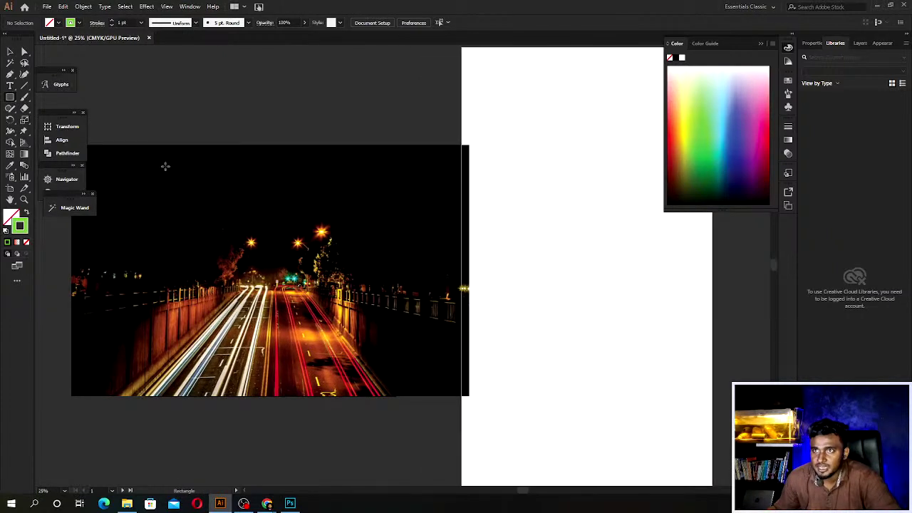
{"action": "mouse_move", "coordinate": [145, 145]}
{"action": "left_mouse_down"}
{"action": "mouse_move", "coordinate": [317, 392]}
{"action": "mouse_move", "coordinate": [396, 396]}
{"action": "left_mouse_up"}
Select the photo and square together and make a clipping mask from them.
{"action": "key", "text": "v"}
{"action": "left_click_drag", "start_coordinate": [407, 427], "coordinate": [366, 330]}
{"action": "right_click", "coordinate": [366, 330]}
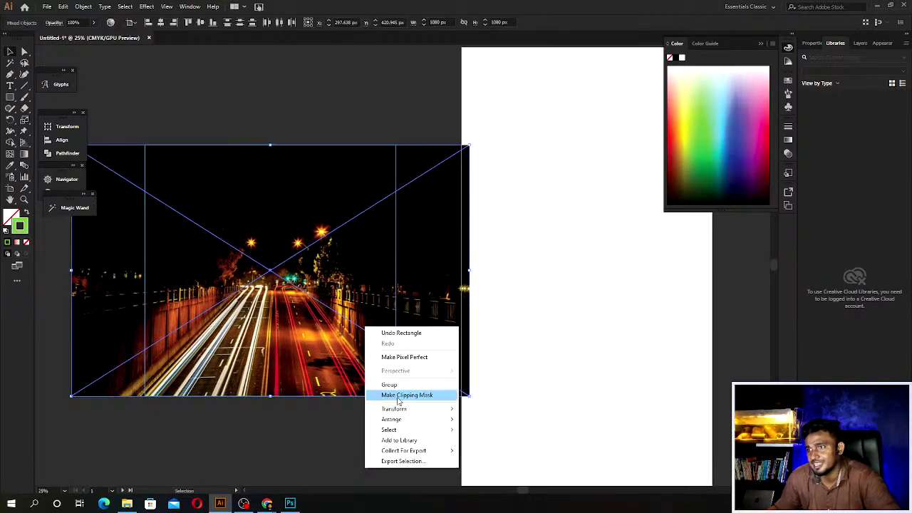
{"action": "left_click", "coordinate": [400, 396]}
{"action": "left_click", "coordinate": [295, 438]}
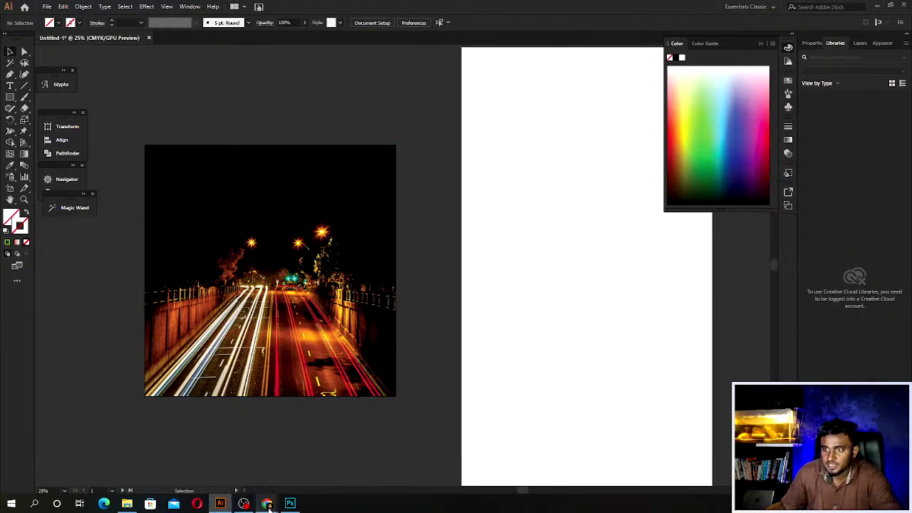
{"action": "mouse_move", "coordinate": [266, 504]}
{"action": "left_click", "coordinate": [317, 460]}
Search Google for 'singlish type' via the suggestion offered for 'singli'.
{"action": "left_click", "coordinate": [219, 25]}
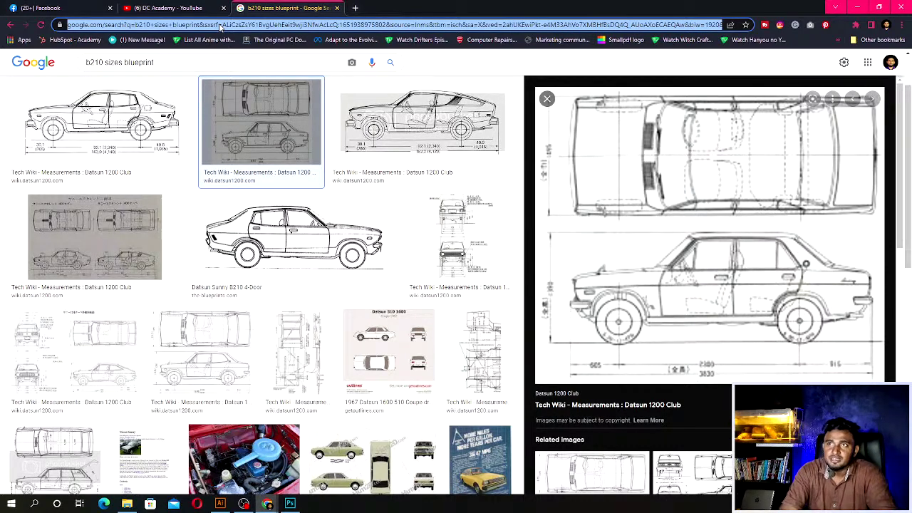
{"action": "type", "text": "si"}
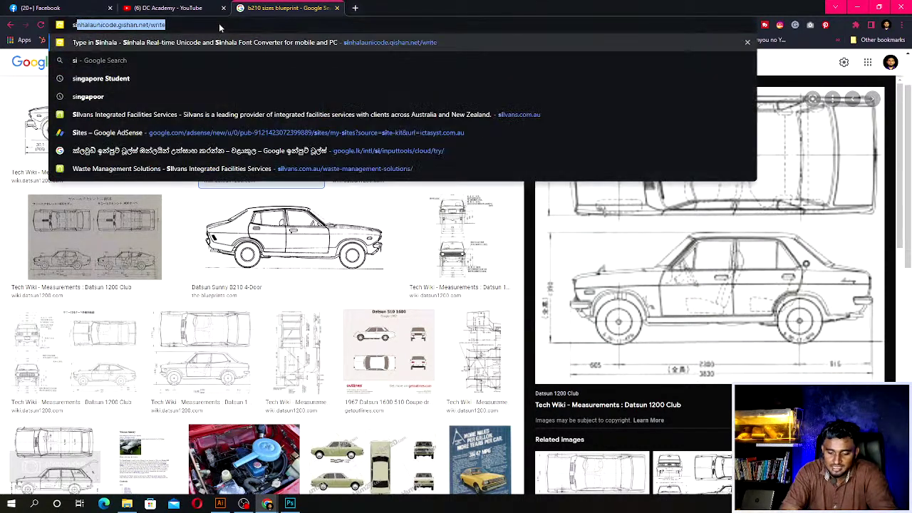
{"action": "type", "text": "ngli"}
{"action": "key", "text": "Down"}
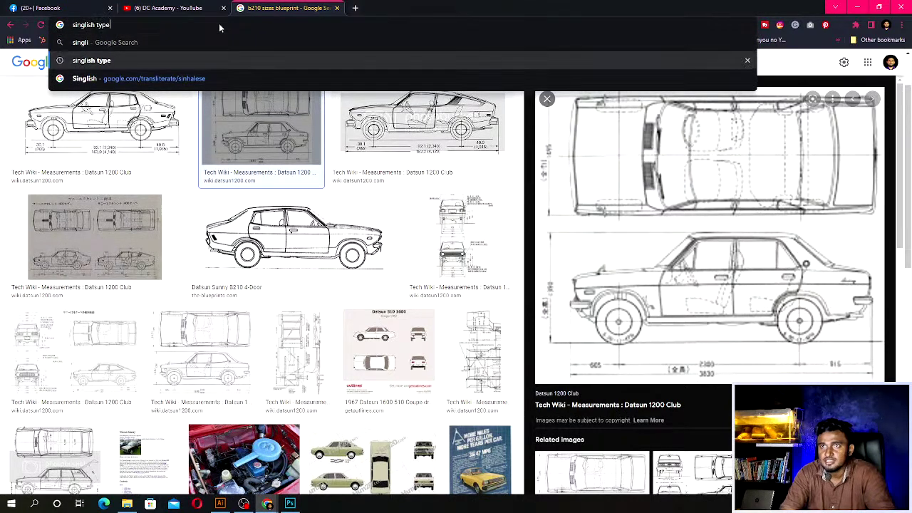
{"action": "key", "text": "Return"}
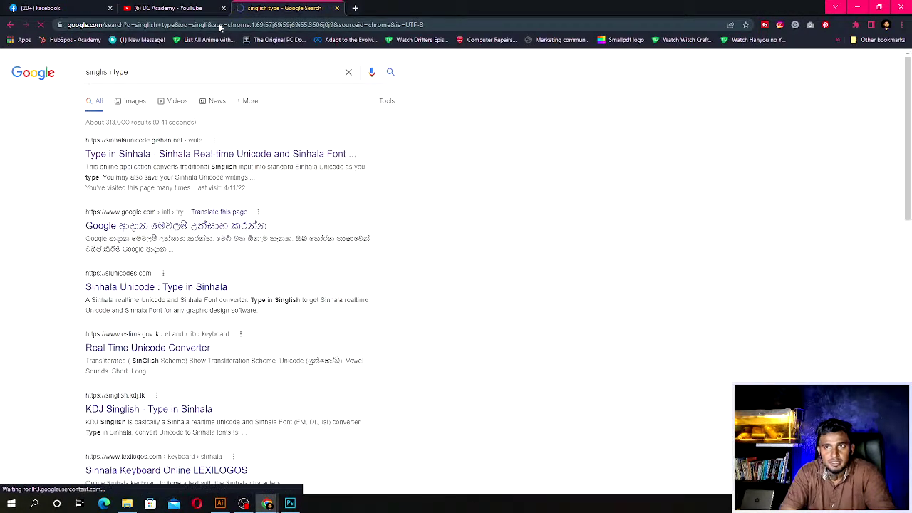
Convert 'inna hithona ratak!' to Sinhala script on Type in Sinhala and copy the output.
{"action": "left_click", "coordinate": [150, 155]}
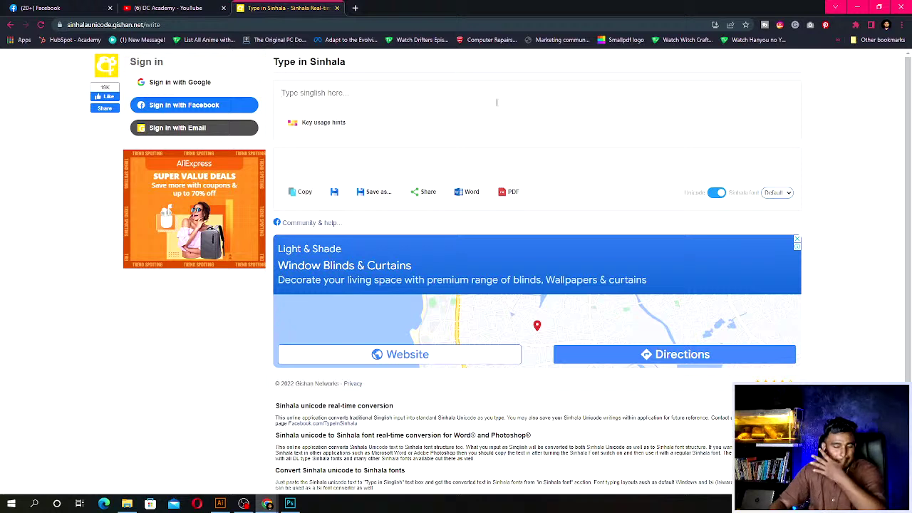
{"action": "type", "text": "inna hit"}
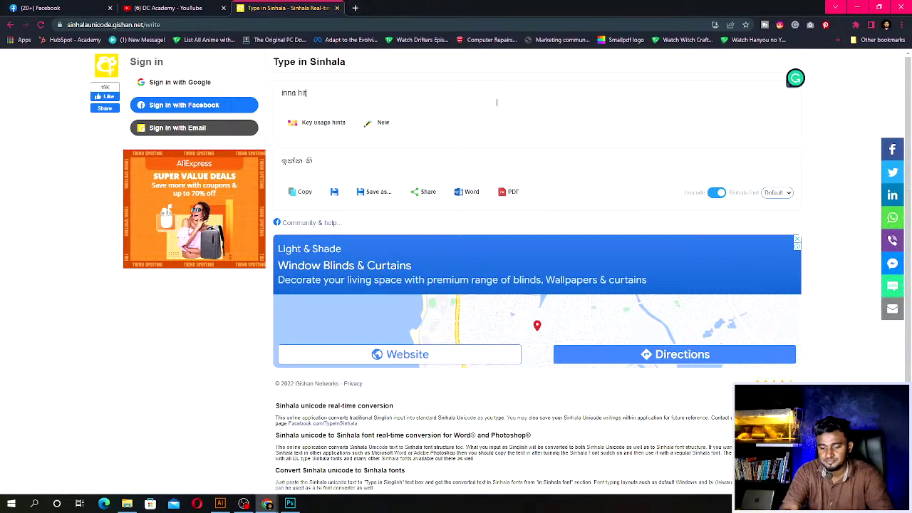
{"action": "type", "text": "hona t"}
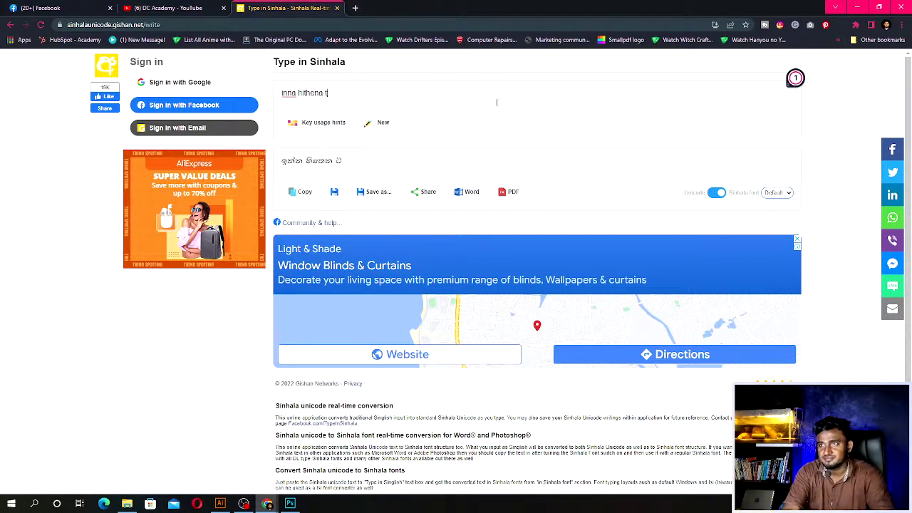
{"action": "key", "text": "BackSpace"}
{"action": "type", "text": "ratak"}
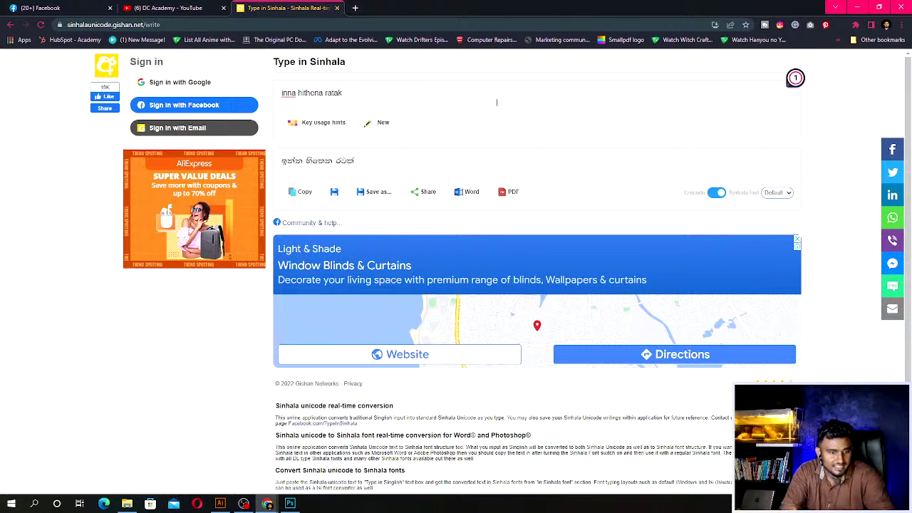
{"action": "type", "text": "!"}
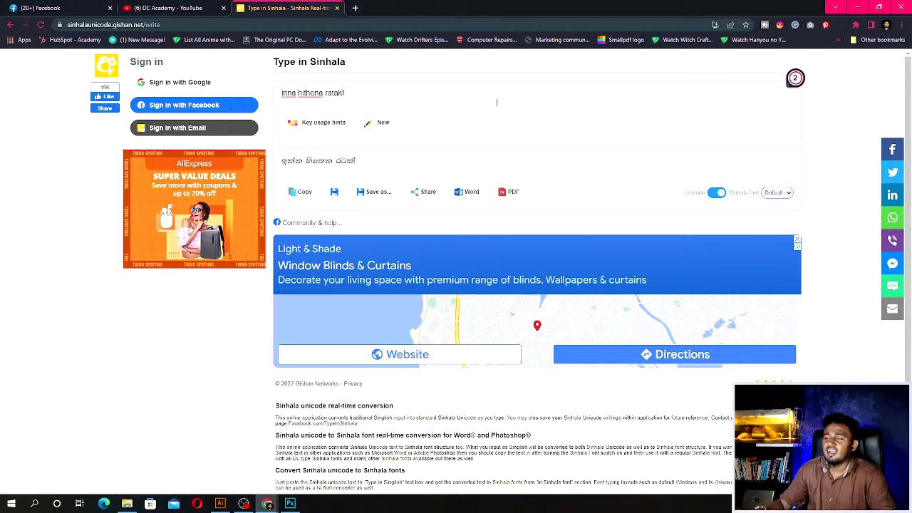
{"action": "left_click", "coordinate": [718, 196]}
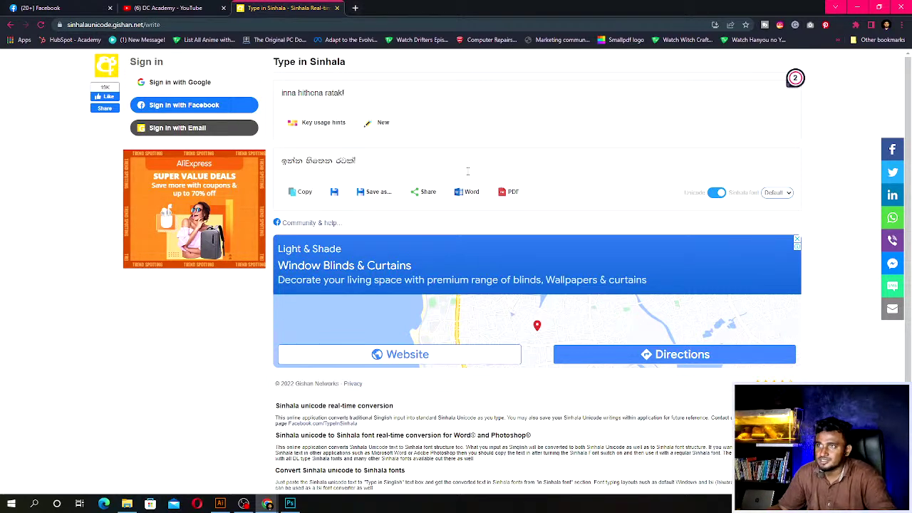
{"action": "key", "text": "alt+Tab"}
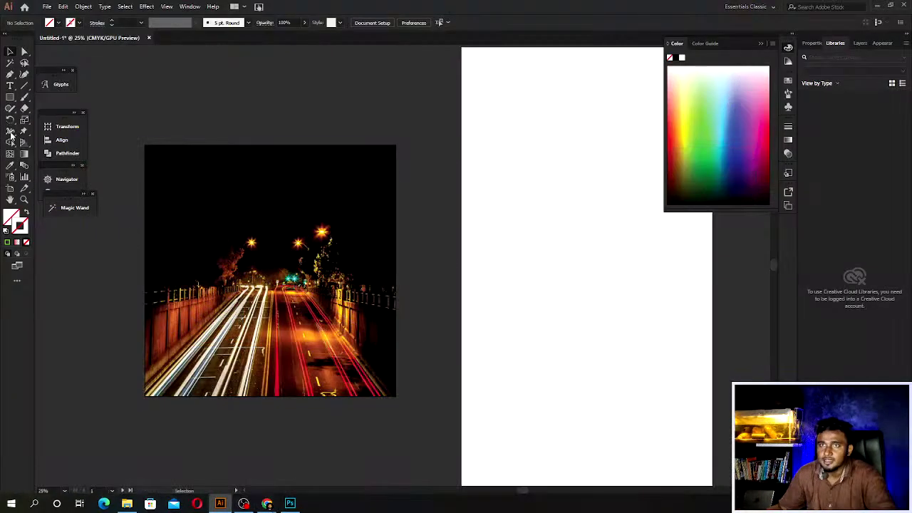
Paste the Sinhala phrase as text on the photo, set in 4u-Ajantha with white fill.
{"action": "key", "text": "t"}
{"action": "scroll", "coordinate": [160, 134], "scroll_direction": "up", "scroll_amount": 2}
{"action": "left_click", "coordinate": [136, 191]}
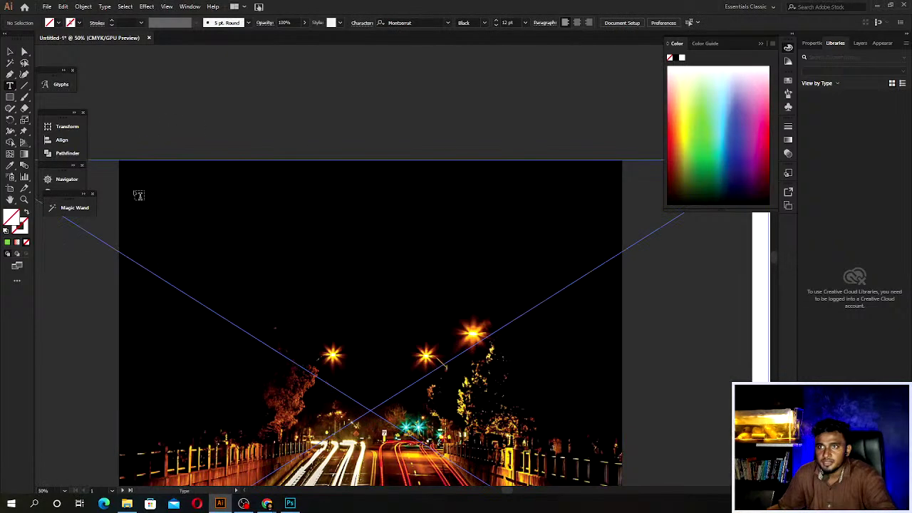
{"action": "key", "text": "ctrl+v"}
{"action": "key", "text": "Escape"}
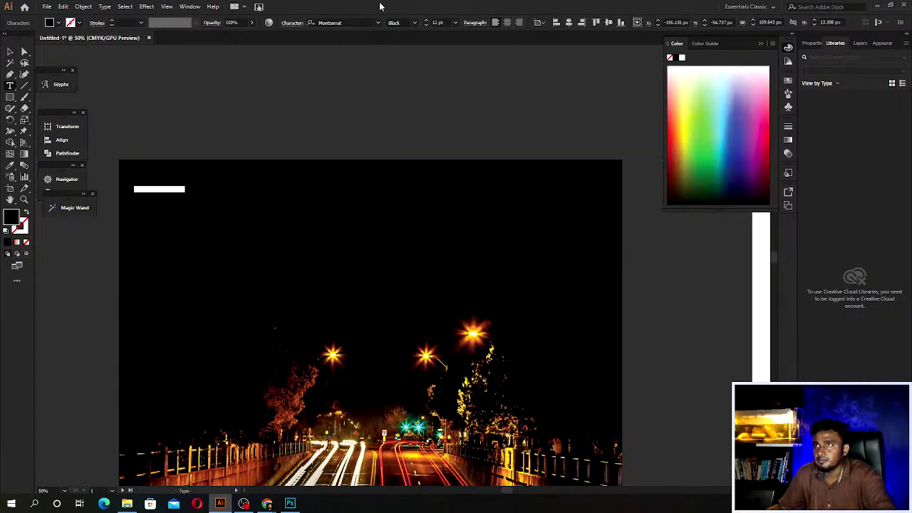
{"action": "left_click", "coordinate": [378, 22]}
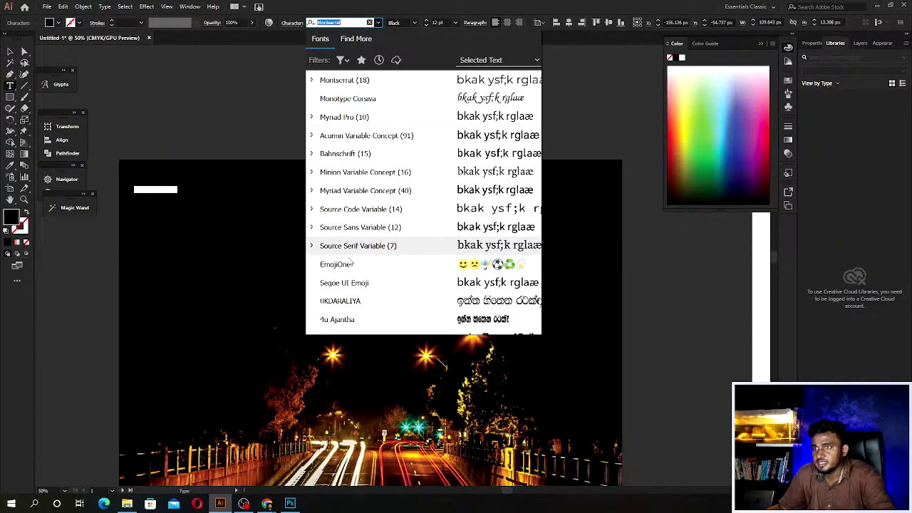
{"action": "left_click", "coordinate": [421, 319]}
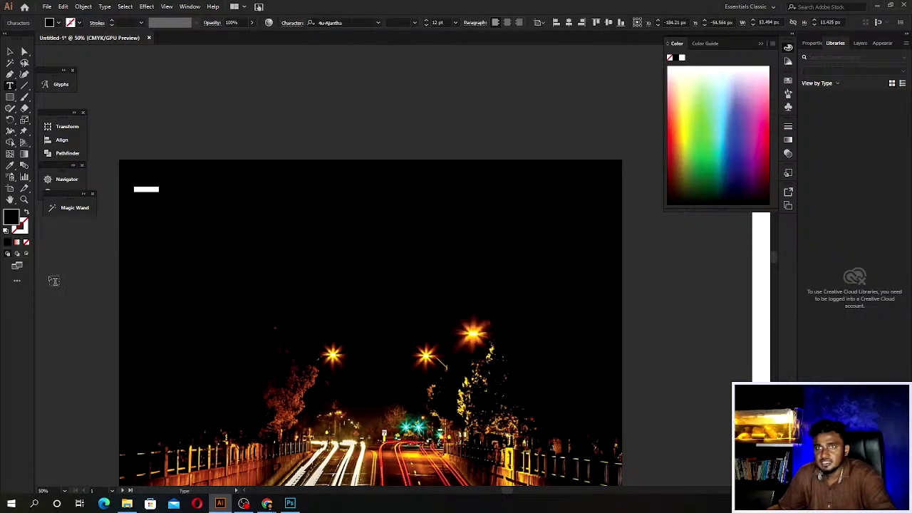
{"action": "left_click", "coordinate": [683, 59]}
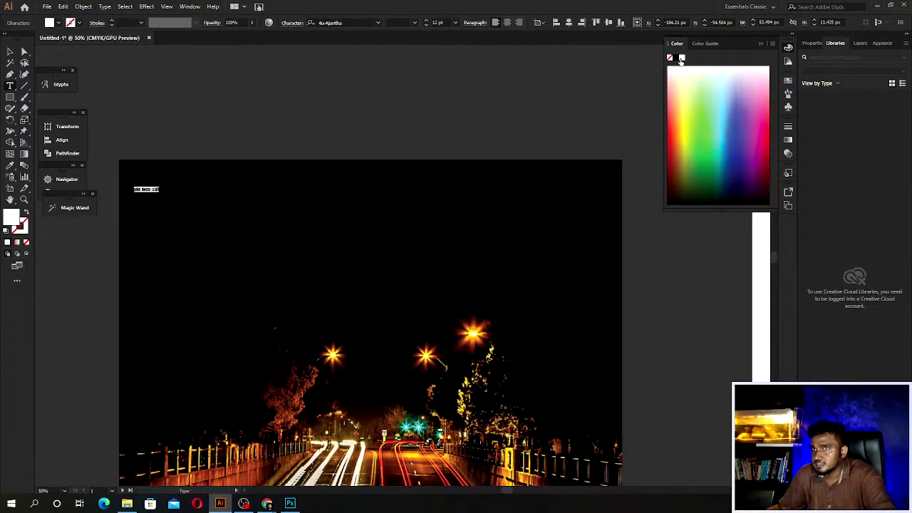
Enlarge the Sinhala title, nudge it onto the photo and change its font to CPS 212.
{"action": "left_click", "coordinate": [10, 51]}
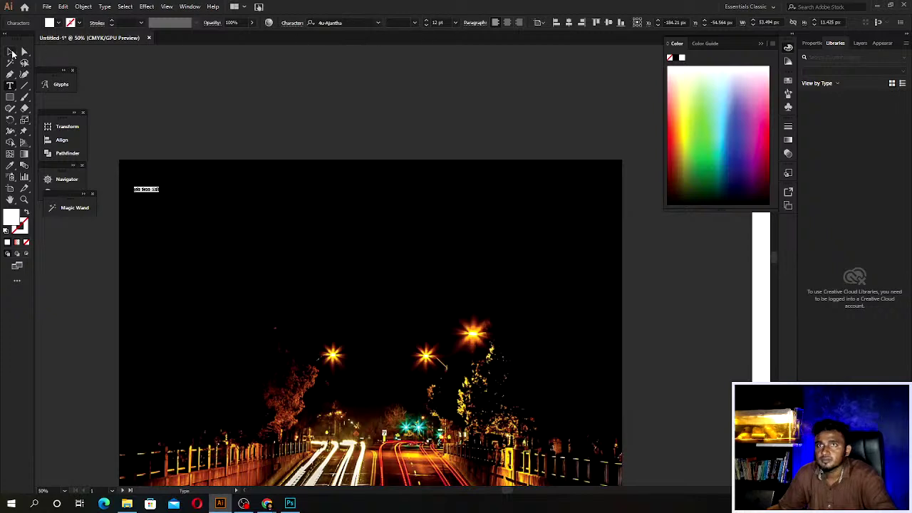
{"action": "left_click_drag", "start_coordinate": [294, 289], "coordinate": [358, 316]}
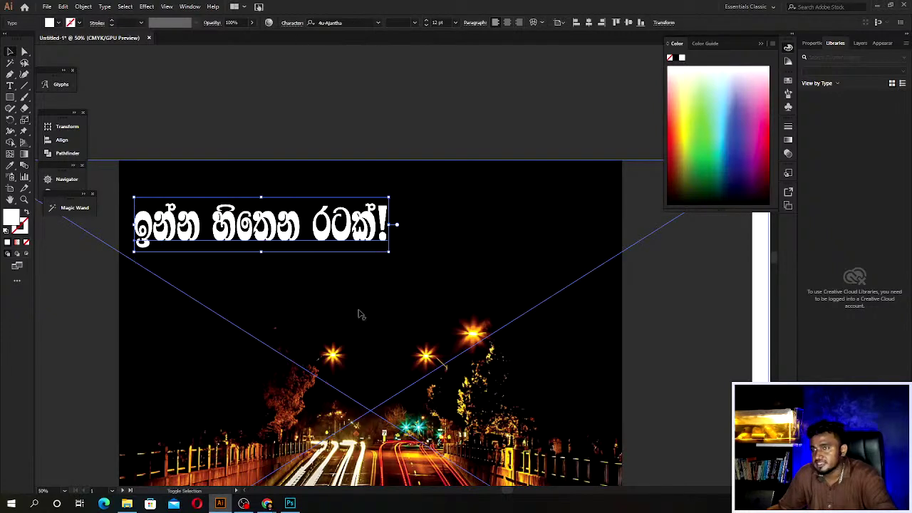
{"action": "left_click_drag", "start_coordinate": [242, 236], "coordinate": [236, 215]}
{"action": "left_click", "coordinate": [377, 22]}
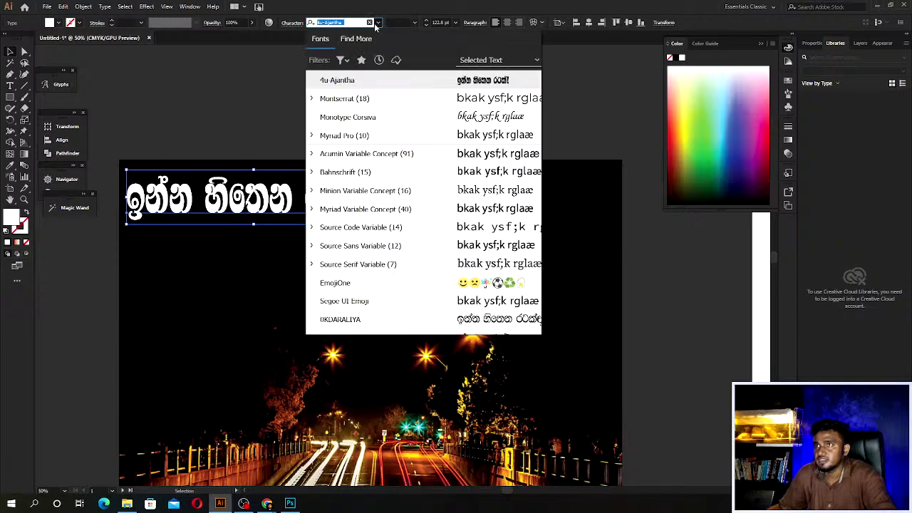
{"action": "scroll", "coordinate": [490, 154], "scroll_direction": "down", "scroll_amount": 5}
{"action": "scroll", "coordinate": [491, 157], "scroll_direction": "down", "scroll_amount": 5}
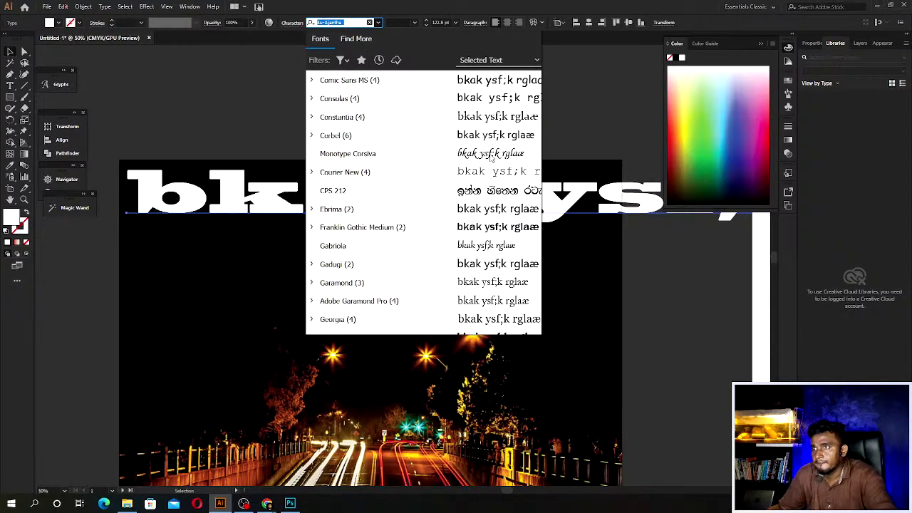
{"action": "scroll", "coordinate": [489, 160], "scroll_direction": "down", "scroll_amount": 5}
{"action": "scroll", "coordinate": [483, 164], "scroll_direction": "up", "scroll_amount": 2}
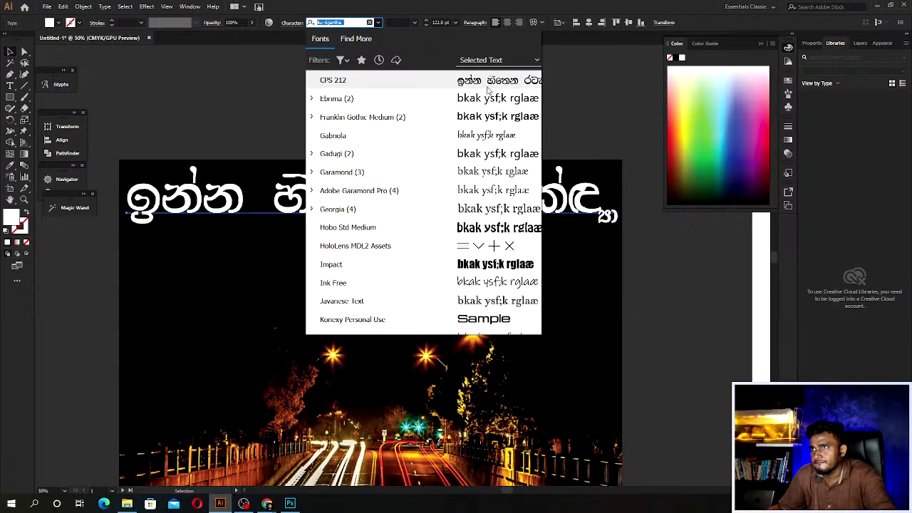
{"action": "left_click", "coordinate": [356, 79]}
{"action": "scroll", "coordinate": [306, 228], "scroll_direction": "down", "scroll_amount": 2}
{"action": "scroll", "coordinate": [309, 228], "scroll_direction": "down", "scroll_amount": 1}
{"action": "scroll", "coordinate": [399, 197], "scroll_direction": "up", "scroll_amount": 3}
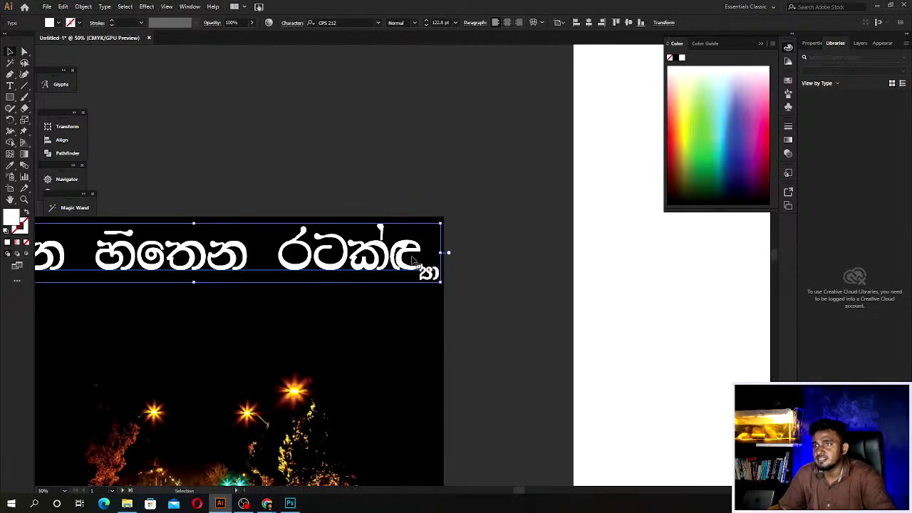
Replace the headline's trailing glyphs and set the final character in Montserrat.
{"action": "key", "text": "t"}
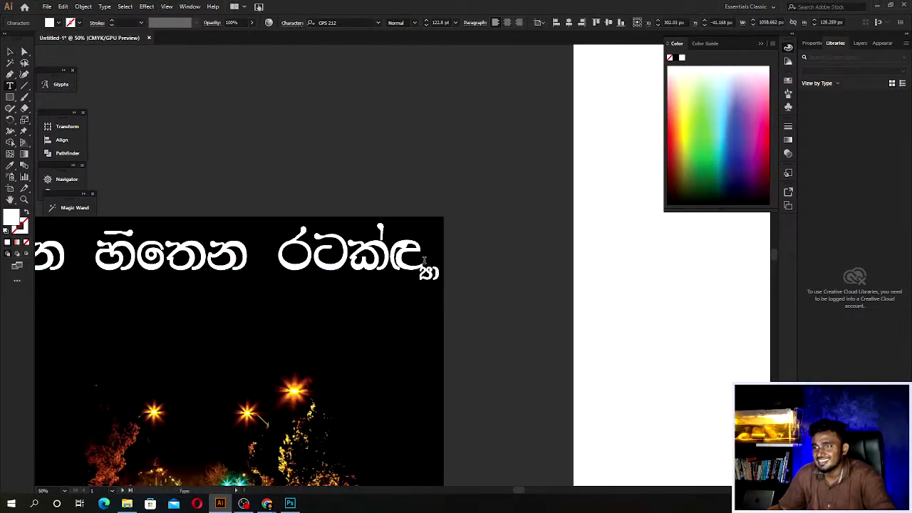
{"action": "left_click_drag", "start_coordinate": [424, 261], "coordinate": [466, 268]}
{"action": "type", "text": "ග"}
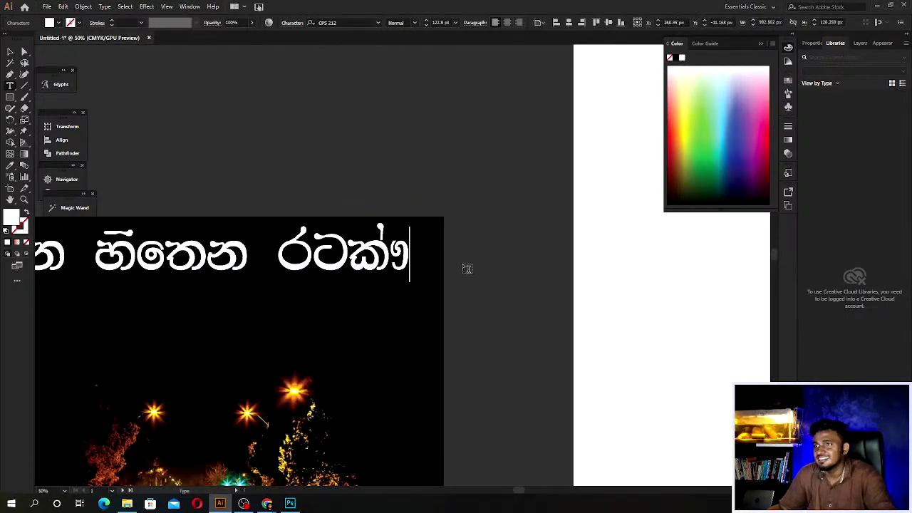
{"action": "key", "text": "shift+Left"}
{"action": "left_click", "coordinate": [376, 24]}
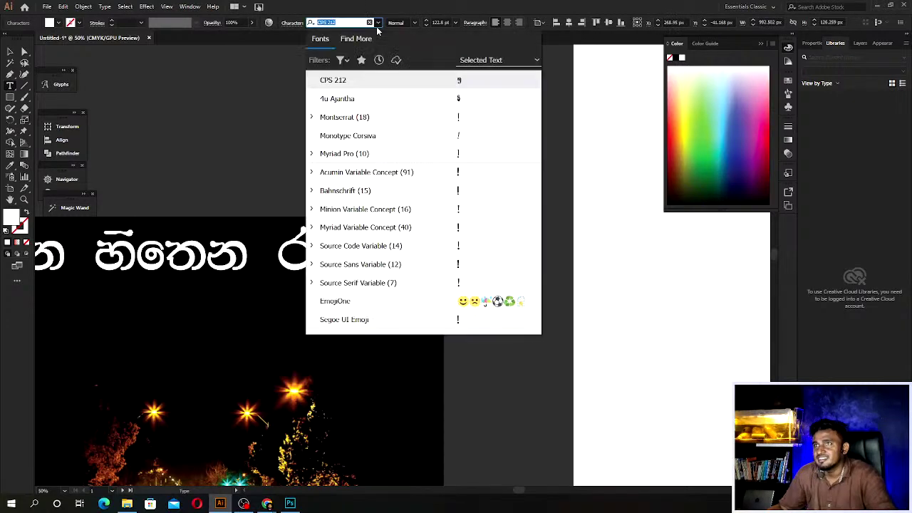
{"action": "left_click", "coordinate": [355, 128]}
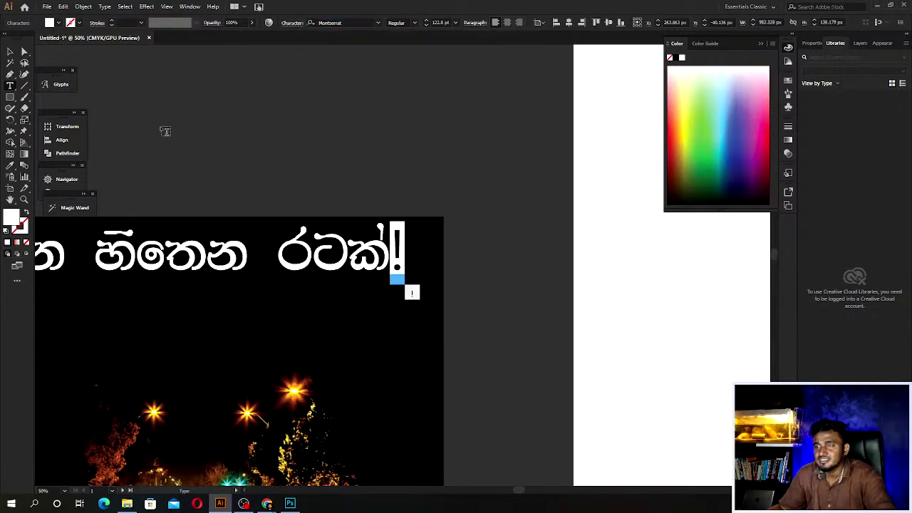
{"action": "left_click", "coordinate": [8, 53]}
{"action": "scroll", "coordinate": [406, 332], "scroll_direction": "down", "scroll_amount": 3}
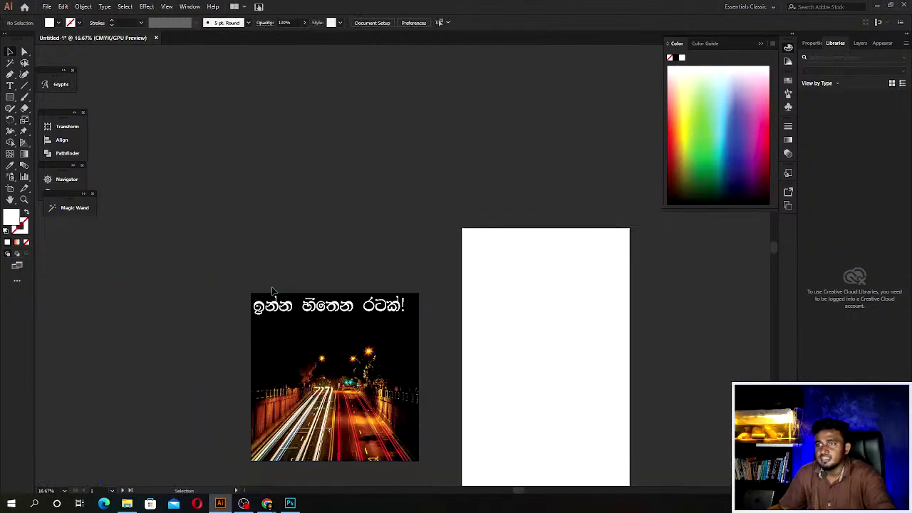
{"action": "left_click", "coordinate": [332, 312]}
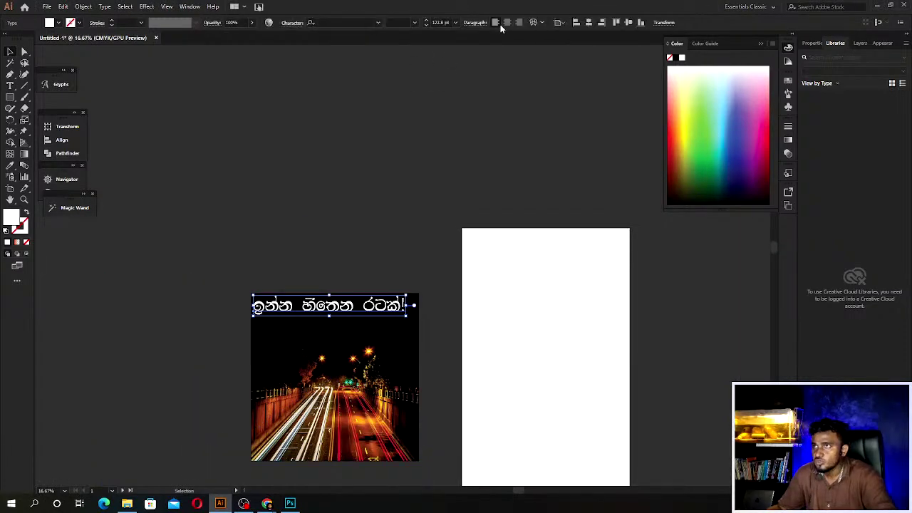
{"action": "left_click", "coordinate": [507, 22]}
{"action": "left_click", "coordinate": [399, 226]}
{"action": "scroll", "coordinate": [332, 326], "scroll_direction": "up", "scroll_amount": 2}
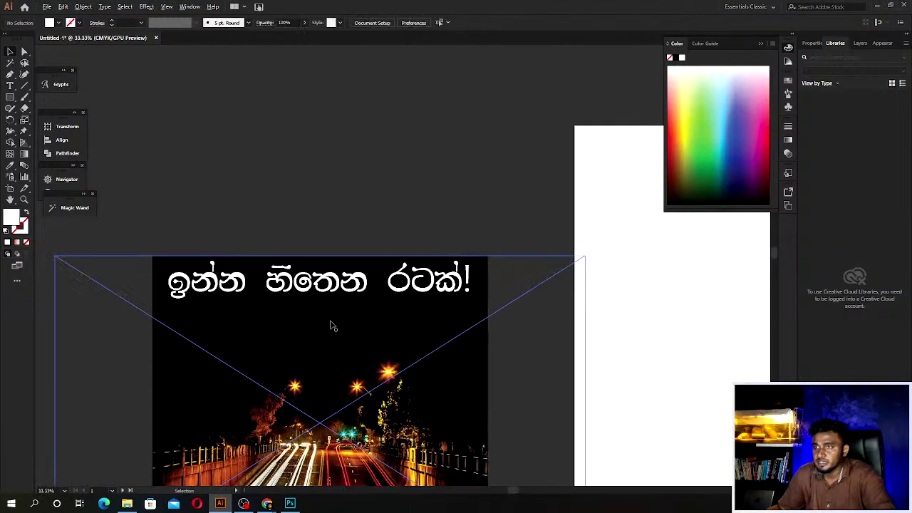
{"action": "left_click_drag", "start_coordinate": [332, 289], "coordinate": [333, 318]}
{"action": "left_click", "coordinate": [388, 235]}
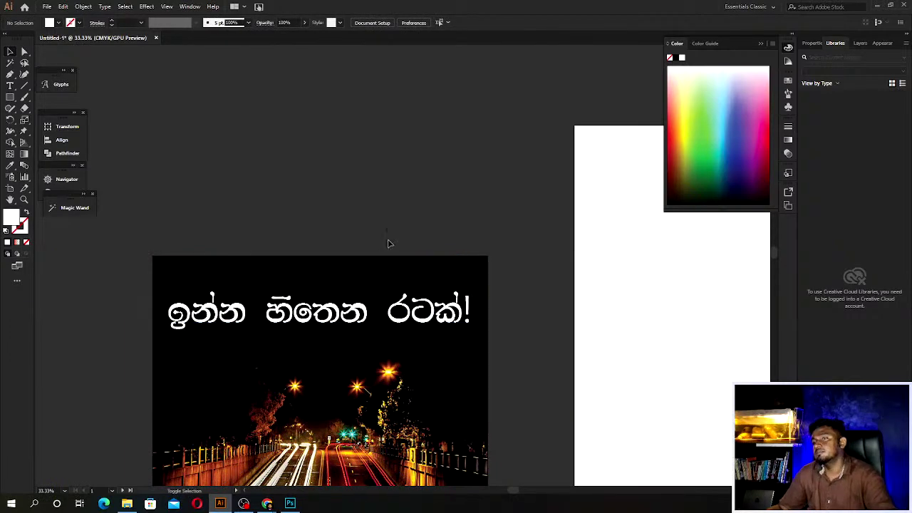
{"action": "scroll", "coordinate": [388, 243], "scroll_direction": "down", "scroll_amount": 2}
{"action": "scroll", "coordinate": [378, 288], "scroll_direction": "up", "scroll_amount": 1}
{"action": "left_click", "coordinate": [379, 292]}
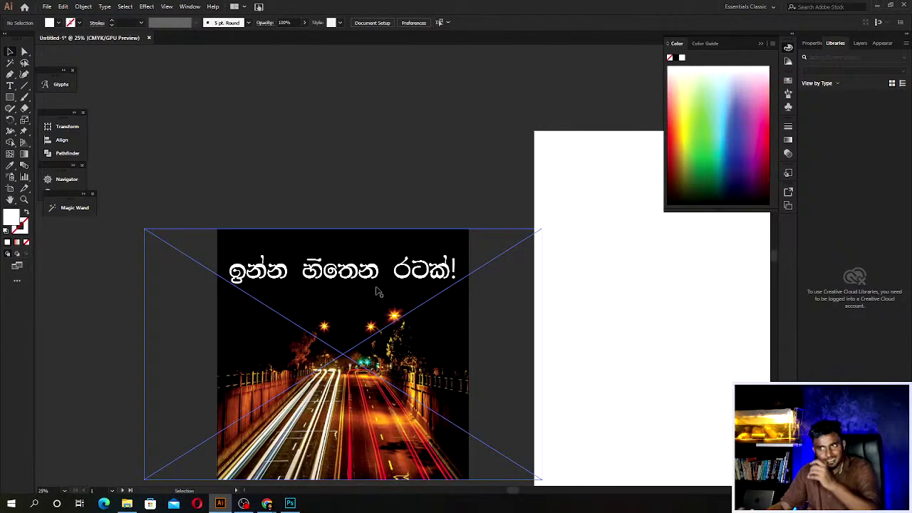
{"action": "key", "text": "ctrl+shift+a"}
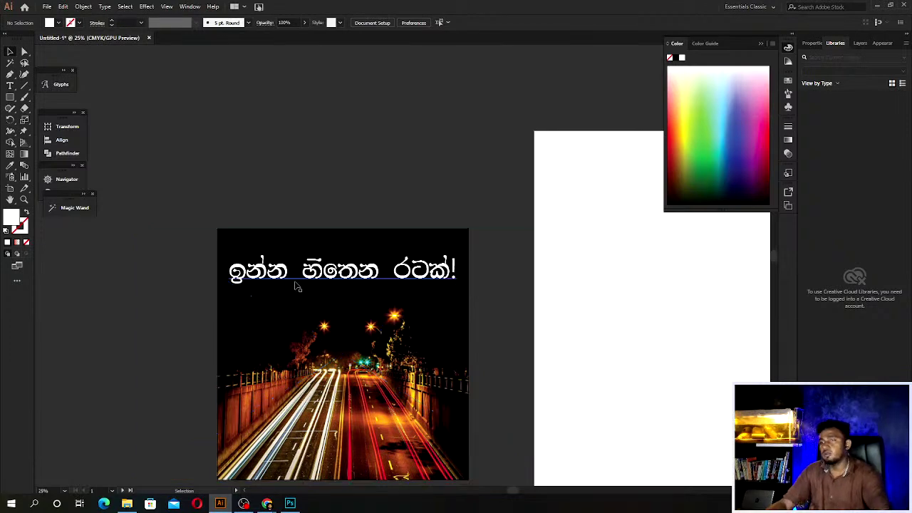
{"action": "scroll", "coordinate": [298, 286], "scroll_direction": "down", "scroll_amount": 3}
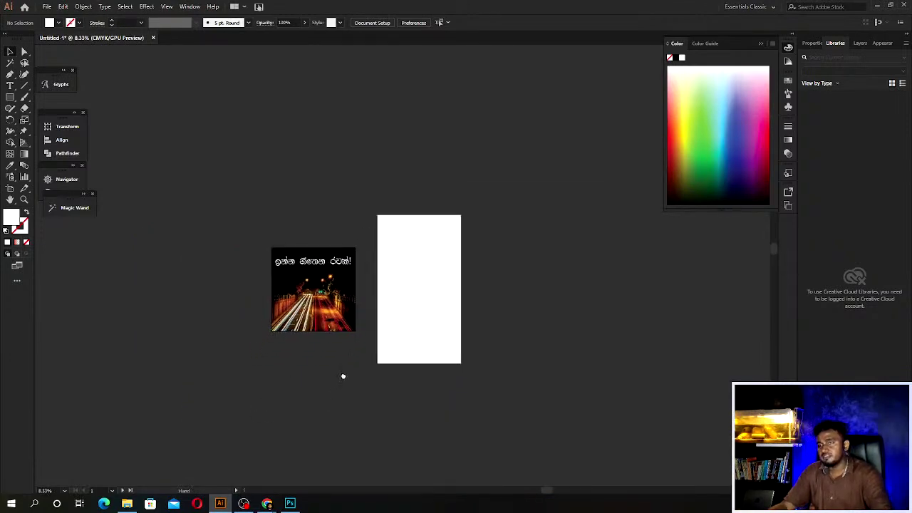
{"action": "left_click", "coordinate": [301, 249]}
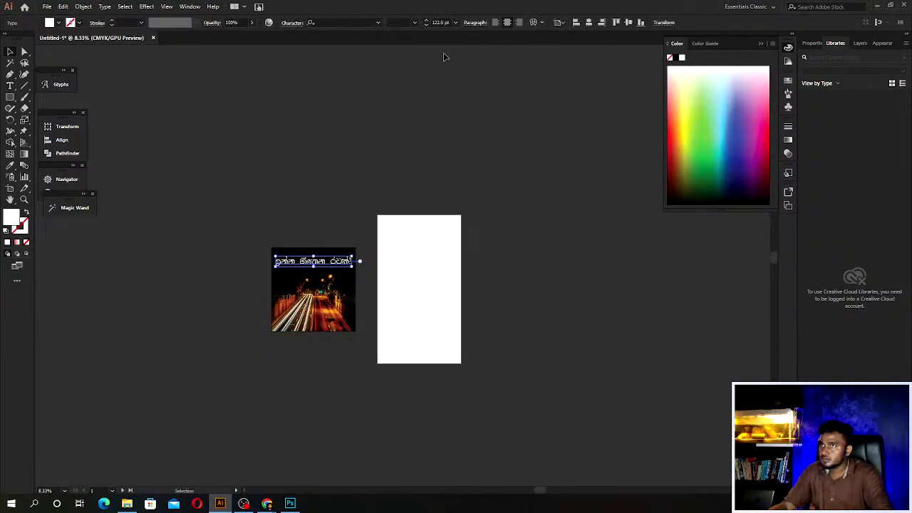
{"action": "left_click", "coordinate": [384, 21]}
{"action": "scroll", "coordinate": [425, 153], "scroll_direction": "down", "scroll_amount": 8}
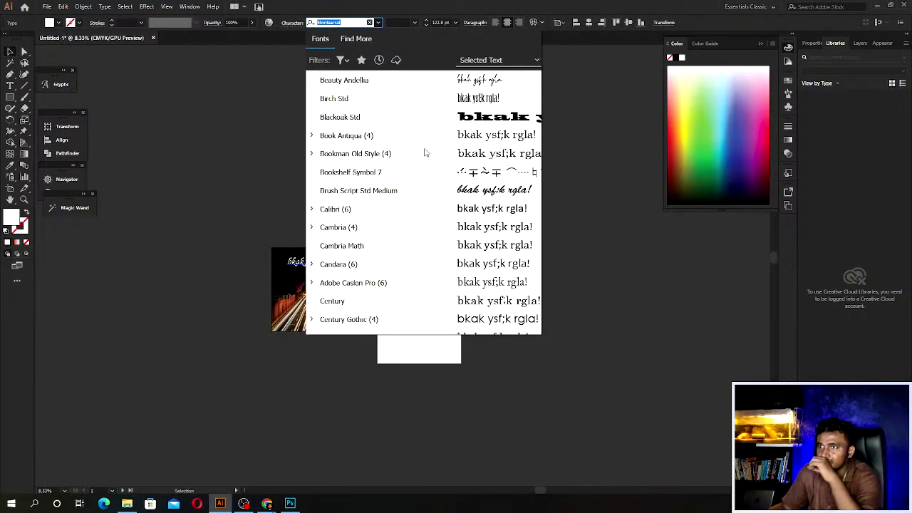
{"action": "scroll", "coordinate": [424, 166], "scroll_direction": "down", "scroll_amount": 4}
{"action": "scroll", "coordinate": [425, 167], "scroll_direction": "down", "scroll_amount": 10}
{"action": "scroll", "coordinate": [423, 174], "scroll_direction": "down", "scroll_amount": 10}
{"action": "scroll", "coordinate": [424, 175], "scroll_direction": "up", "scroll_amount": 9}
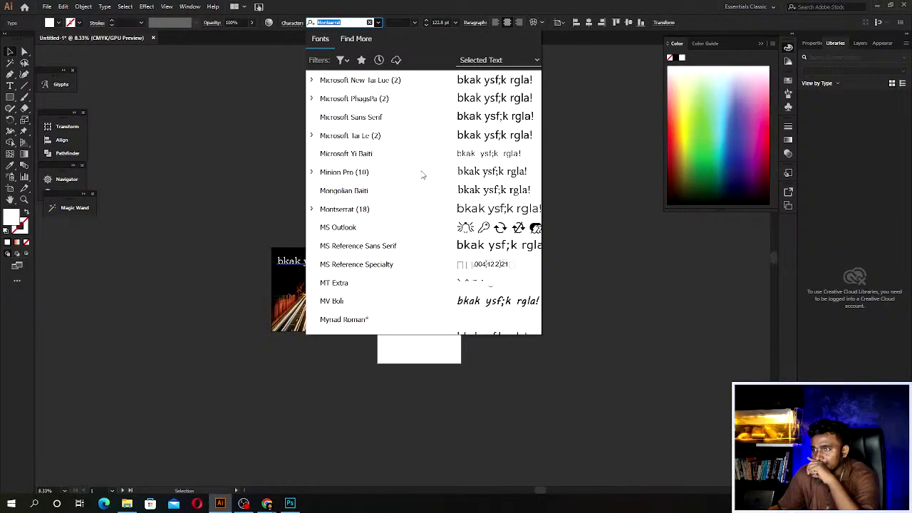
{"action": "scroll", "coordinate": [423, 174], "scroll_direction": "up", "scroll_amount": 20}
{"action": "scroll", "coordinate": [424, 175], "scroll_direction": "up", "scroll_amount": 10}
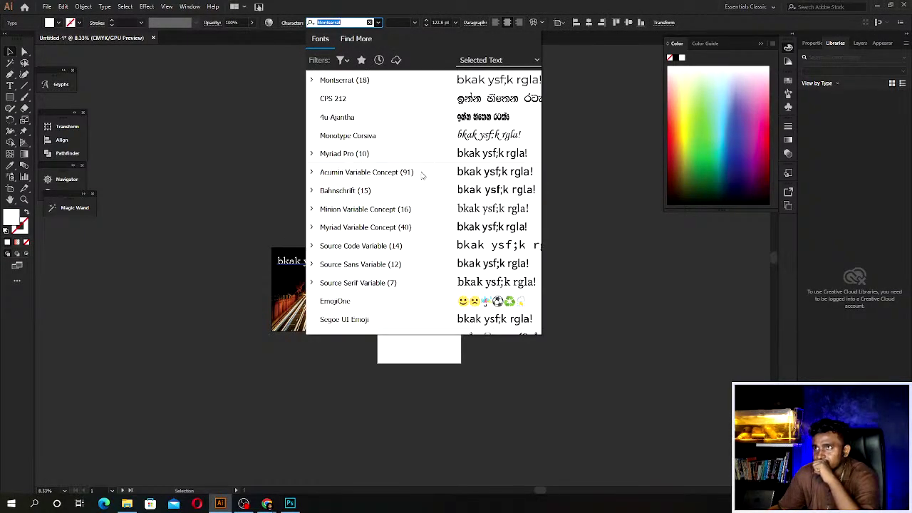
{"action": "left_click", "coordinate": [433, 121]}
{"action": "scroll", "coordinate": [321, 264], "scroll_direction": "up", "scroll_amount": 5}
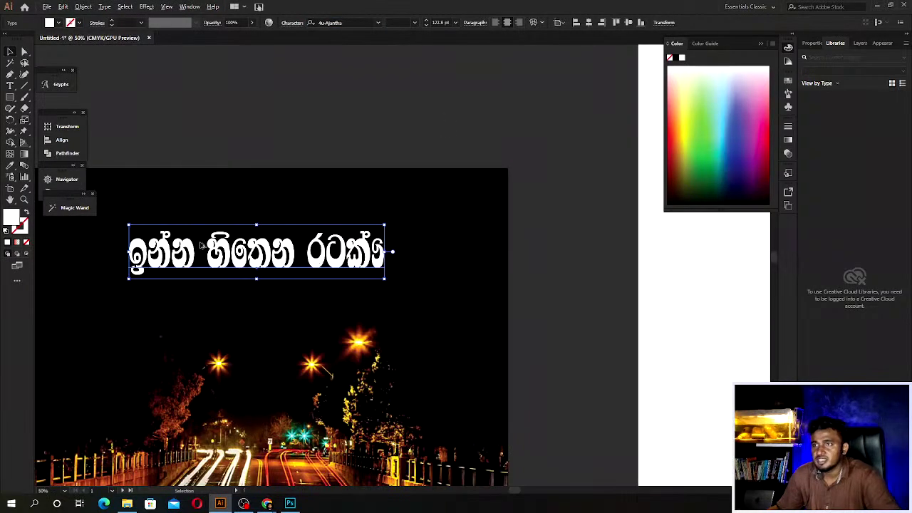
{"action": "left_click_drag", "start_coordinate": [386, 279], "coordinate": [439, 289]}
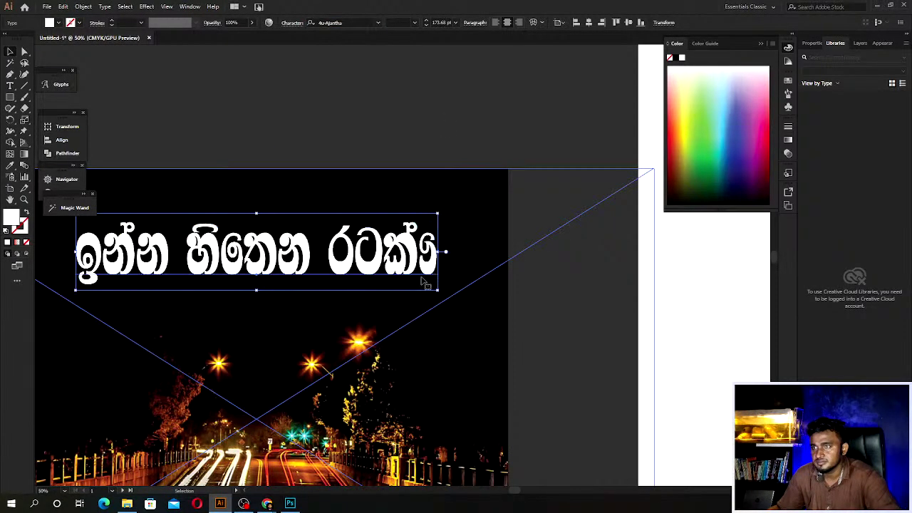
{"action": "double_click", "coordinate": [413, 255]}
{"action": "key", "text": "shift+Left"}
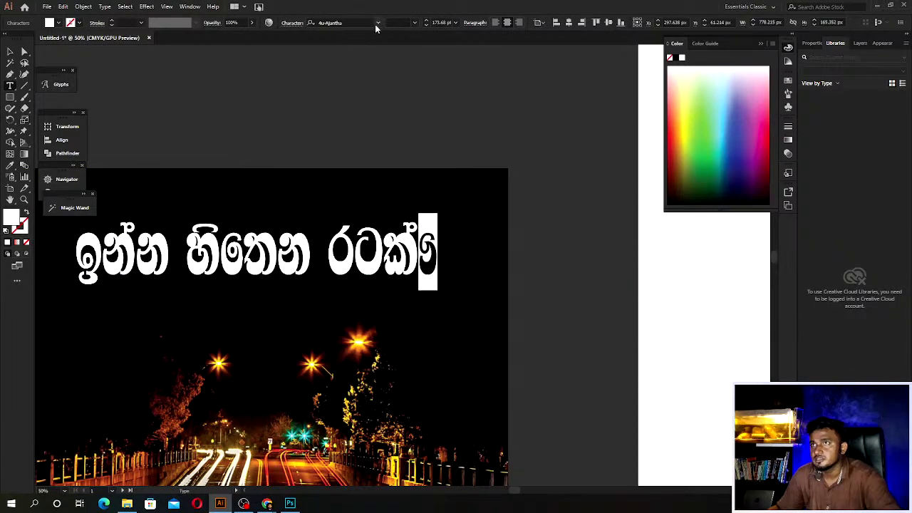
{"action": "left_click", "coordinate": [377, 24]}
{"action": "left_click", "coordinate": [338, 100]}
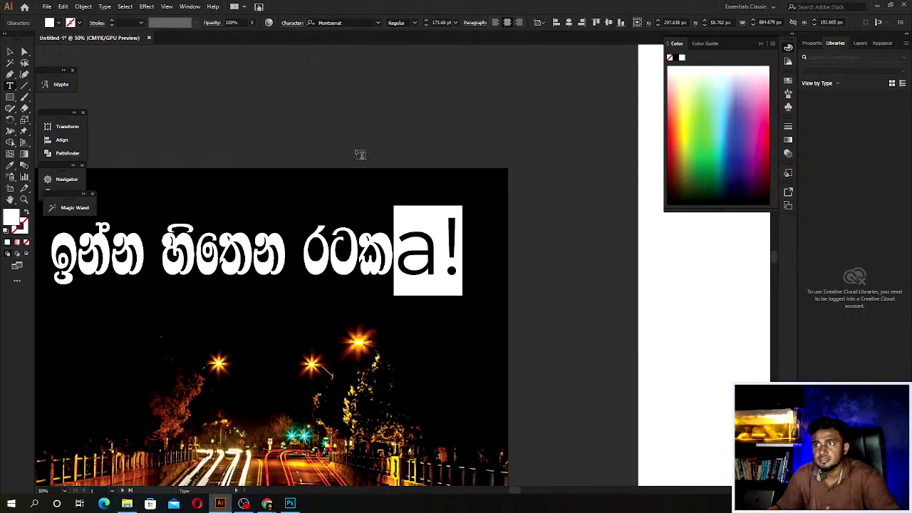
{"action": "key", "text": "ctrl+z"}
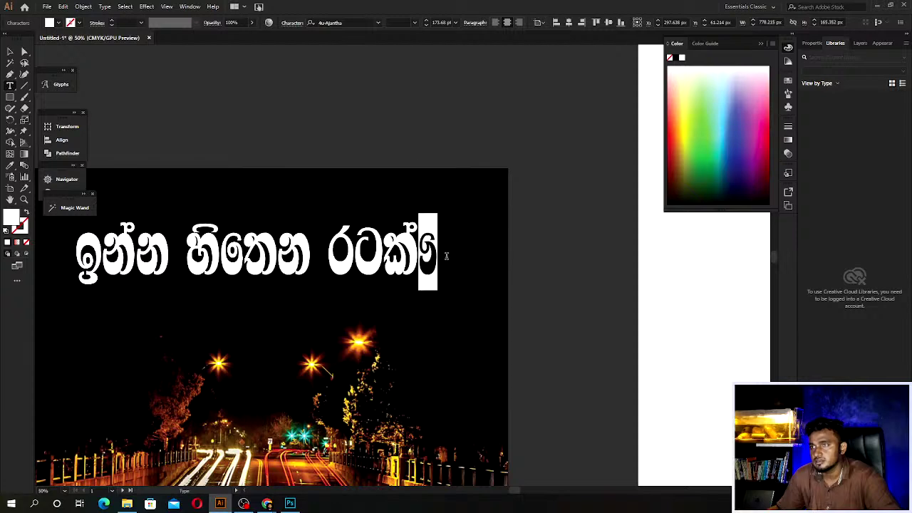
{"action": "left_click", "coordinate": [377, 23]}
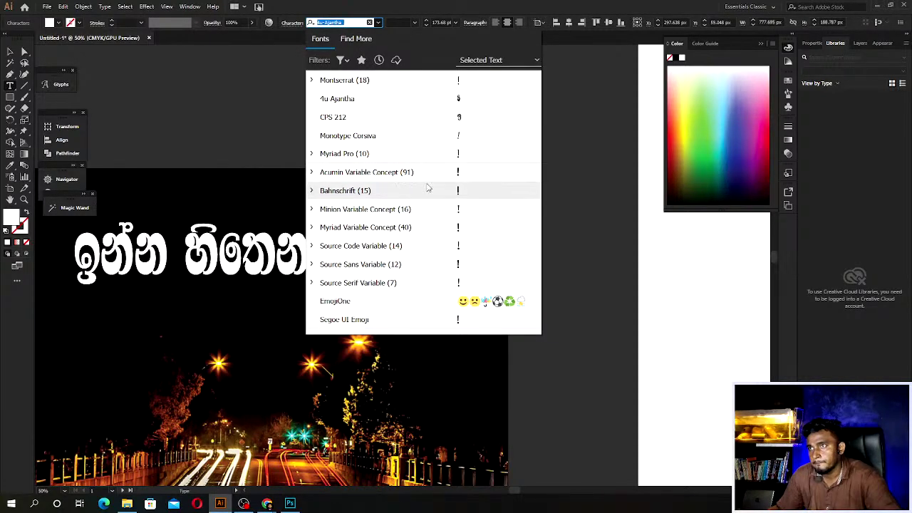
{"action": "left_click", "coordinate": [399, 283]}
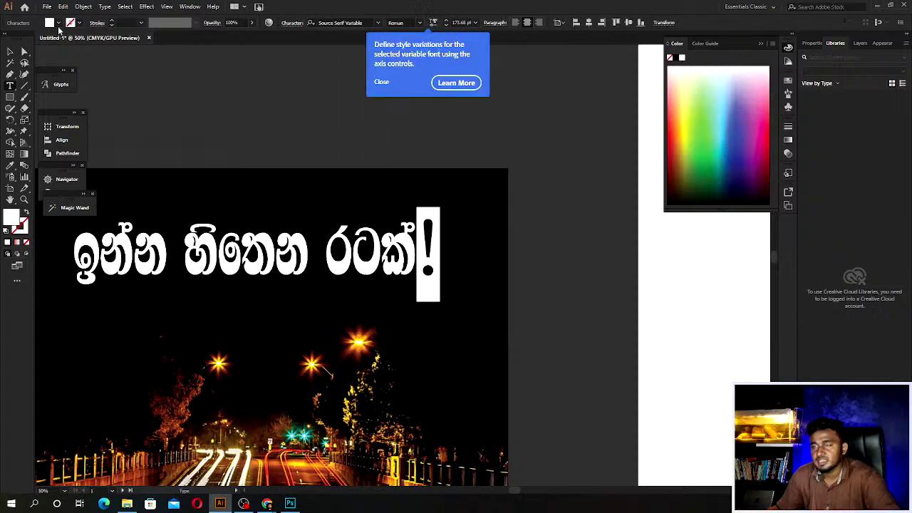
{"action": "key", "text": "Escape"}
{"action": "left_click", "coordinate": [304, 167]}
{"action": "scroll", "coordinate": [330, 271], "scroll_direction": "down", "scroll_amount": 2}
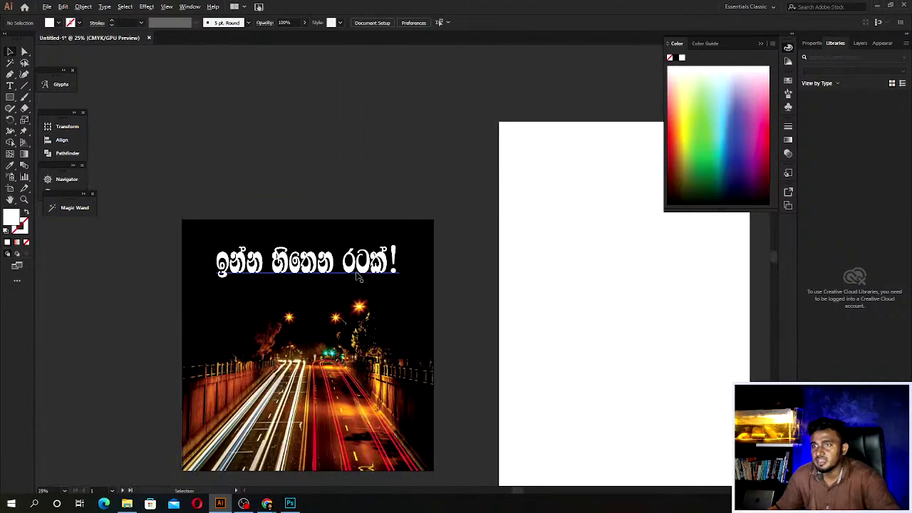
{"action": "left_click", "coordinate": [352, 275]}
{"action": "key", "text": "ctrl+z"}
{"action": "key", "text": "ctrl+z"}
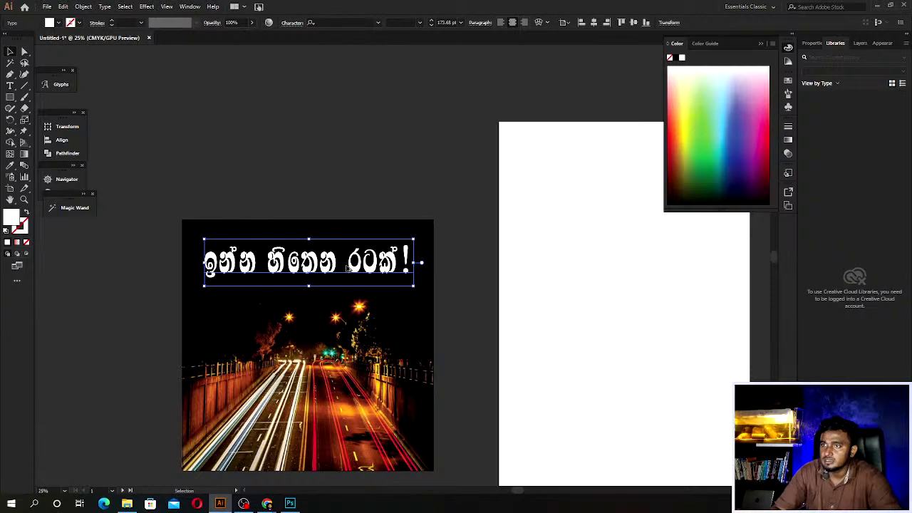
{"action": "key", "text": "ctrl+z"}
{"action": "key", "text": "ctrl+z"}
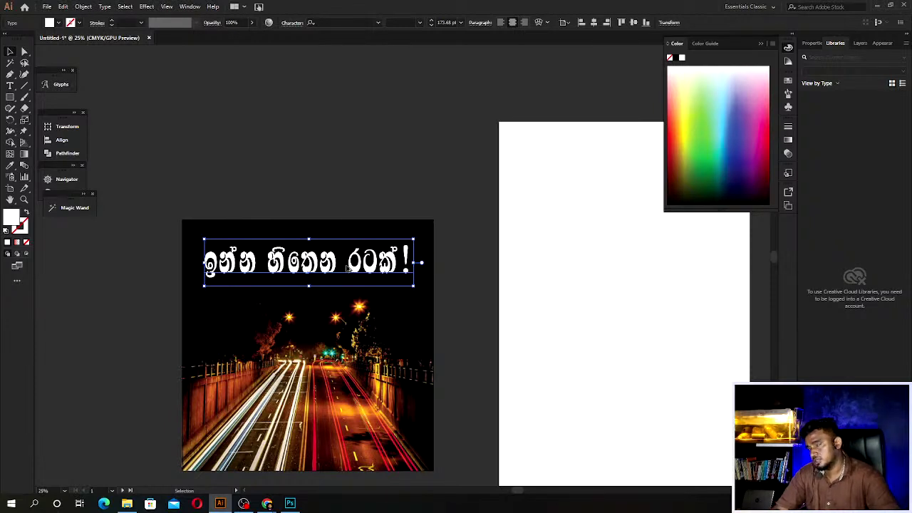
{"action": "left_click", "coordinate": [364, 198]}
{"action": "scroll", "coordinate": [364, 199], "scroll_direction": "down", "scroll_amount": 3}
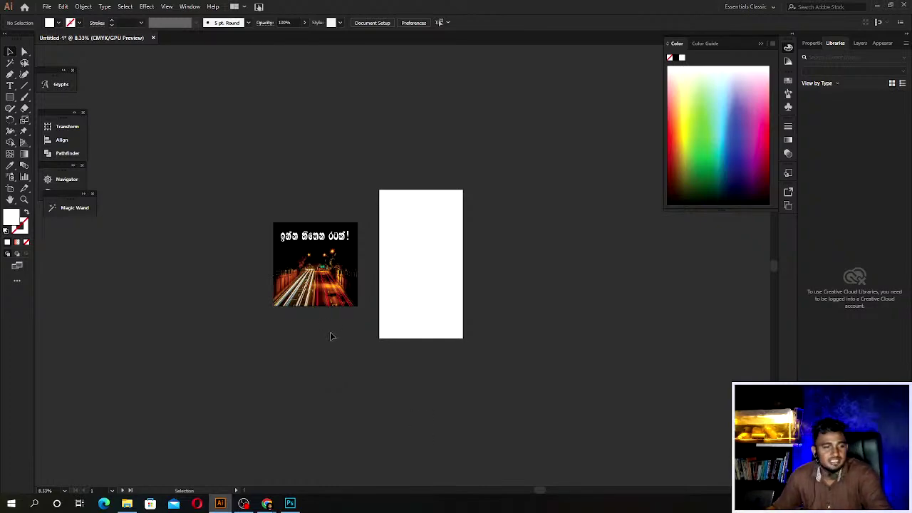
Break the Sinhala title into three lines, tighten the leading twice and left-align them.
{"action": "left_click", "coordinate": [318, 235]}
{"action": "scroll", "coordinate": [318, 224], "scroll_direction": "up", "scroll_amount": 1}
{"action": "scroll", "coordinate": [318, 224], "scroll_direction": "up", "scroll_amount": 3}
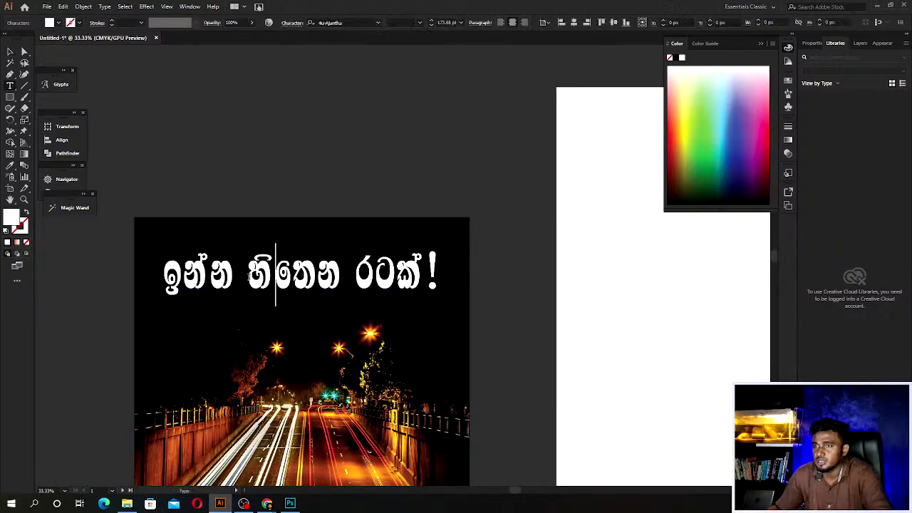
{"action": "double_click", "coordinate": [282, 283]}
{"action": "left_click", "coordinate": [248, 276]}
{"action": "key", "text": "Return"}
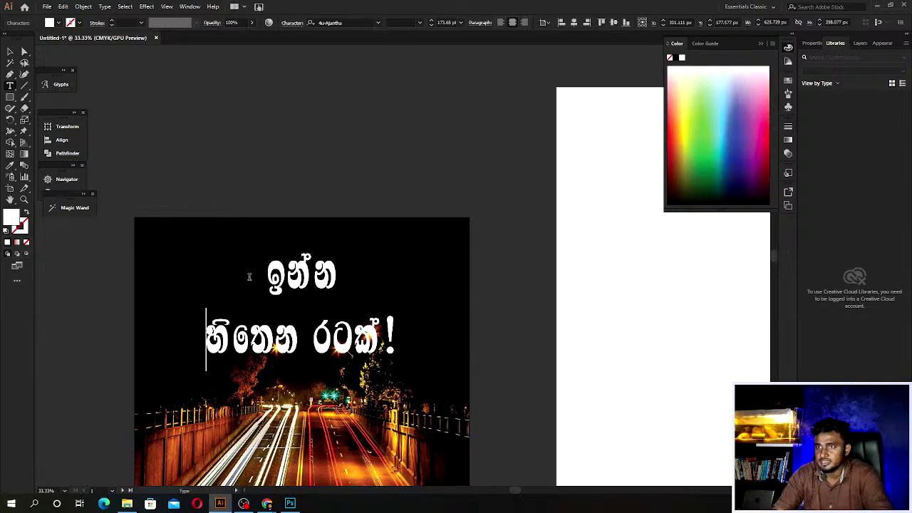
{"action": "key", "text": "Right"}
{"action": "key", "text": "Right"}
{"action": "key", "text": "BackSpace"}
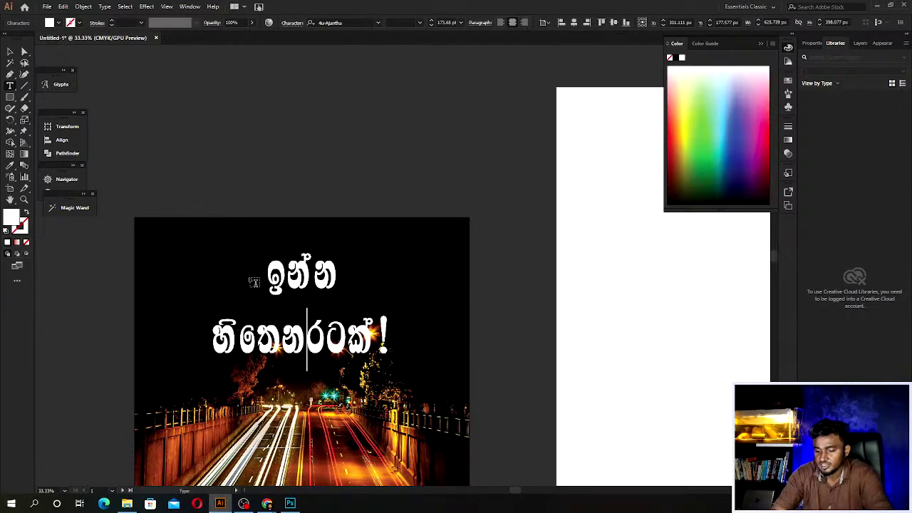
{"action": "key", "text": "Return"}
{"action": "key", "text": "ctrl+a"}
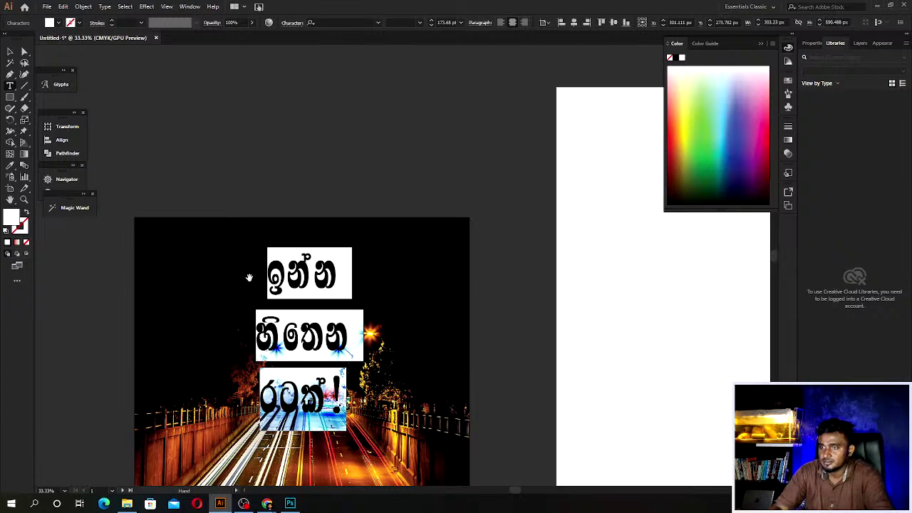
{"action": "key", "text": "alt+Up"}
{"action": "key", "text": "alt+Up"}
{"action": "key", "text": "alt+Up"}
{"action": "key", "text": "alt+Up"}
{"action": "key", "text": "alt+Up"}
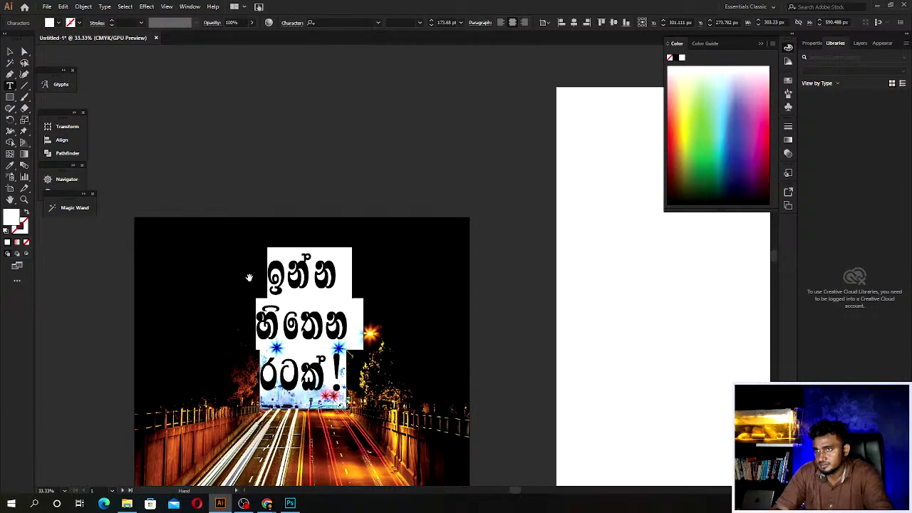
{"action": "key", "text": "alt+Up"}
{"action": "left_click", "coordinate": [502, 22]}
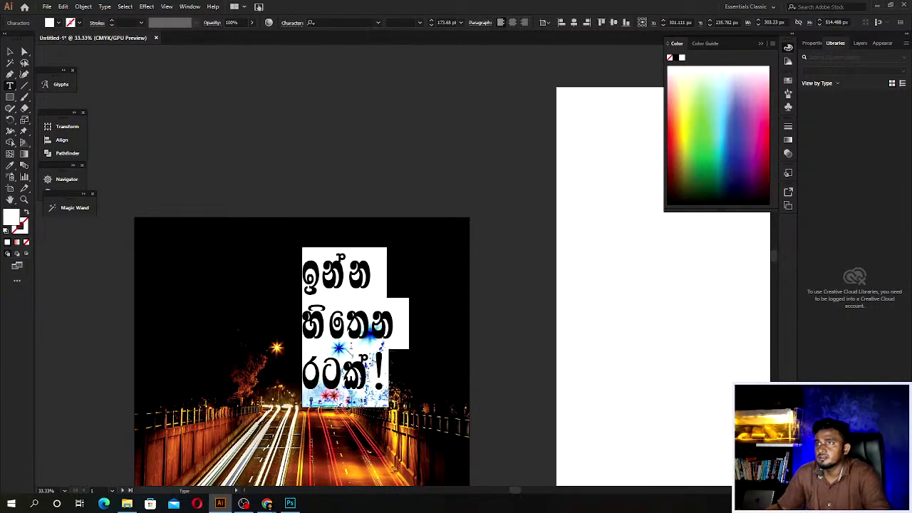
Move the title to the photo's upper left and enlarge it.
{"action": "left_click", "coordinate": [17, 51]}
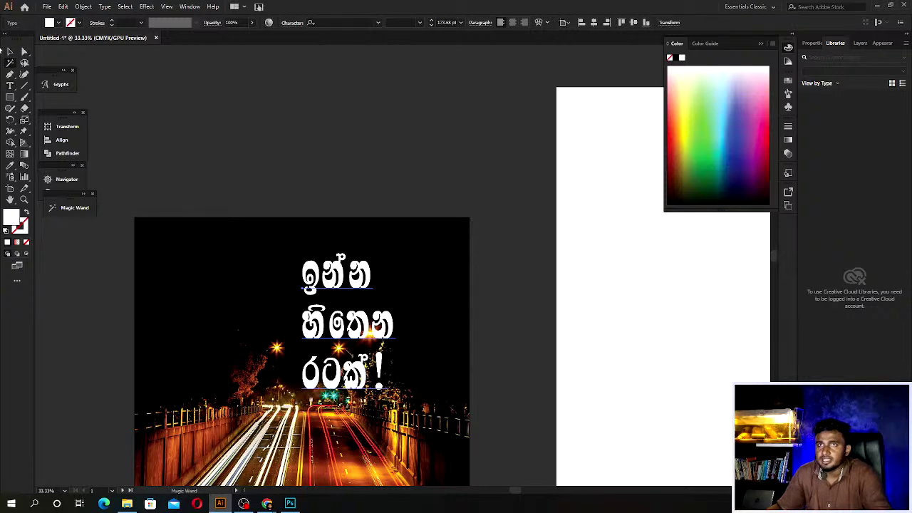
{"action": "left_click", "coordinate": [10, 51]}
{"action": "left_click_drag", "start_coordinate": [321, 271], "coordinate": [164, 245]}
{"action": "left_click_drag", "start_coordinate": [240, 380], "coordinate": [269, 428]}
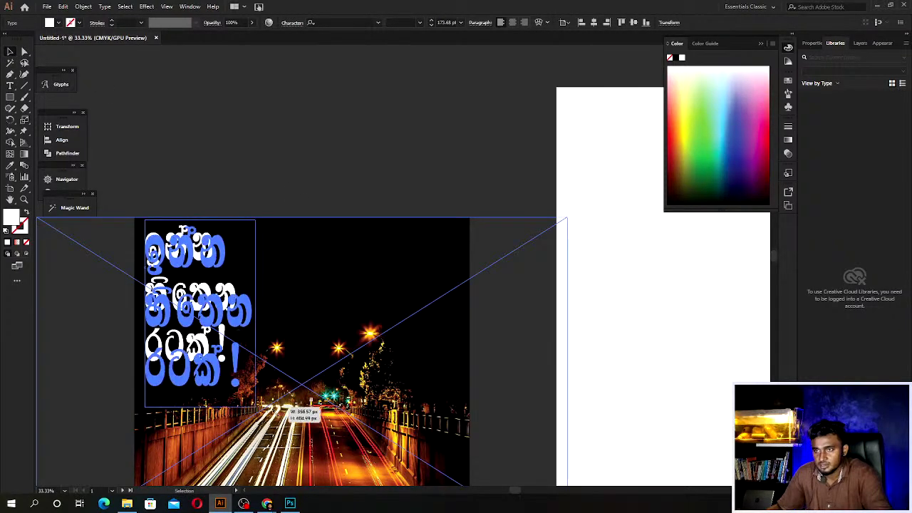
{"action": "left_click", "coordinate": [216, 149]}
Remove the night-road photo together with its Sinhala title from the document.
{"action": "scroll", "coordinate": [216, 149], "scroll_direction": "down", "scroll_amount": 2, "text": "alt"}
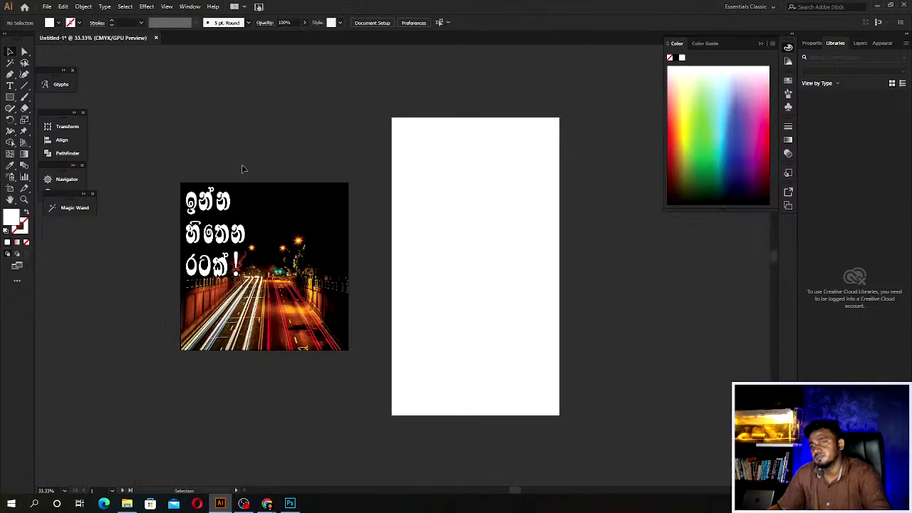
{"action": "scroll", "coordinate": [226, 407], "scroll_direction": "down", "scroll_amount": 2, "text": "alt"}
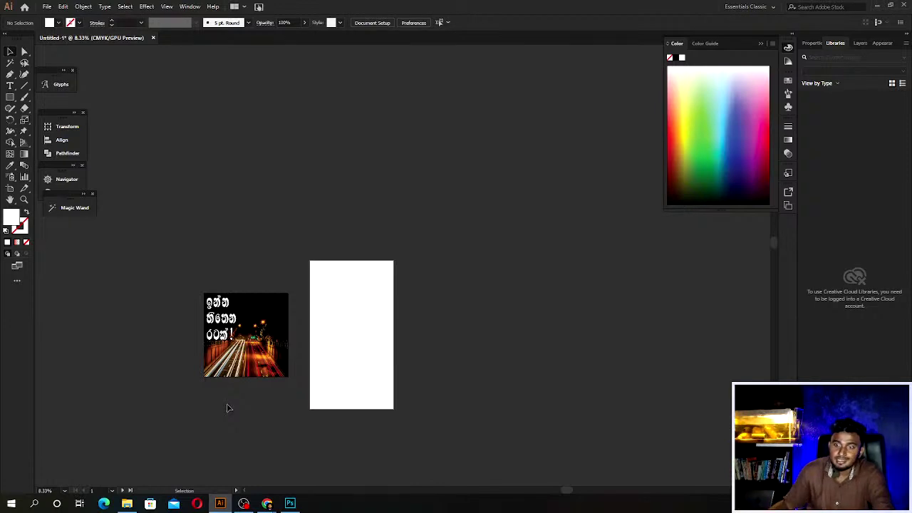
{"action": "left_click_drag", "start_coordinate": [269, 407], "coordinate": [268, 404]}
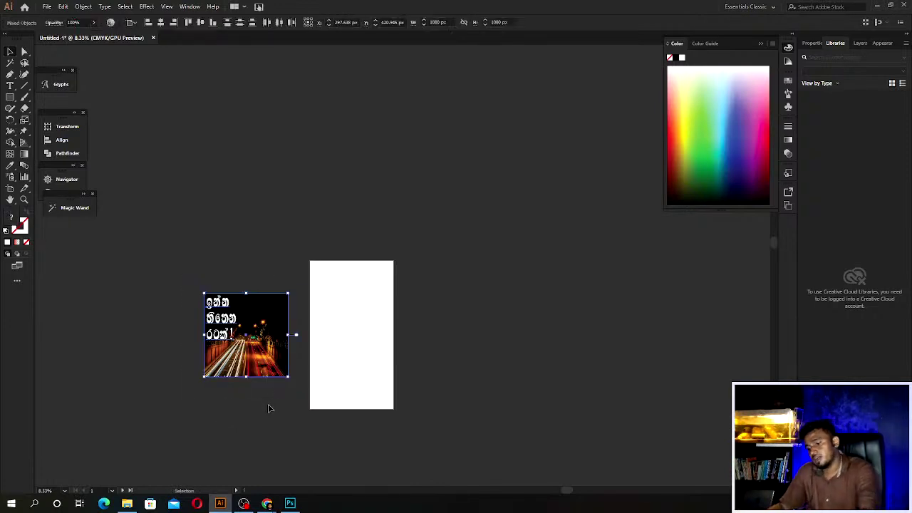
{"action": "key", "text": "Delete"}
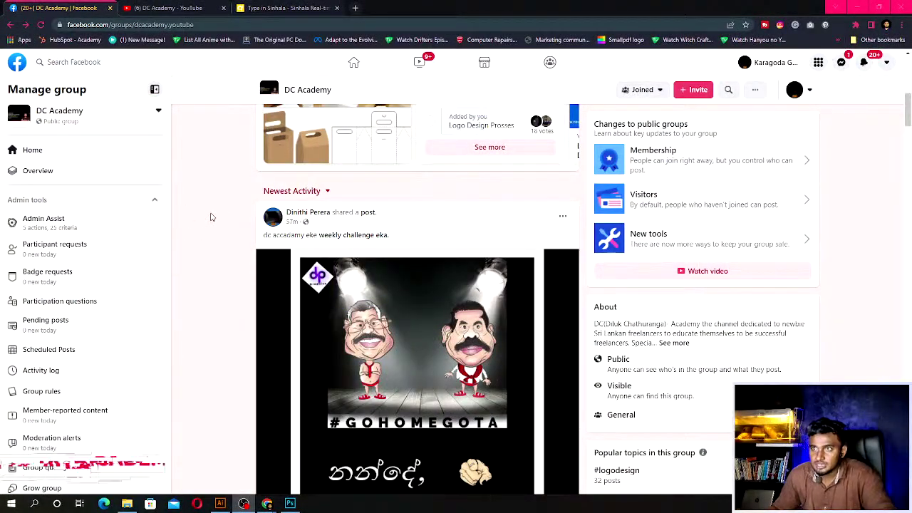
Highlight the weekly-challenge post caption and scroll down the DC Academy feed.
{"action": "scroll", "coordinate": [278, 188], "scroll_direction": "down", "scroll_amount": 1}
{"action": "left_click_drag", "start_coordinate": [278, 188], "coordinate": [417, 188]}
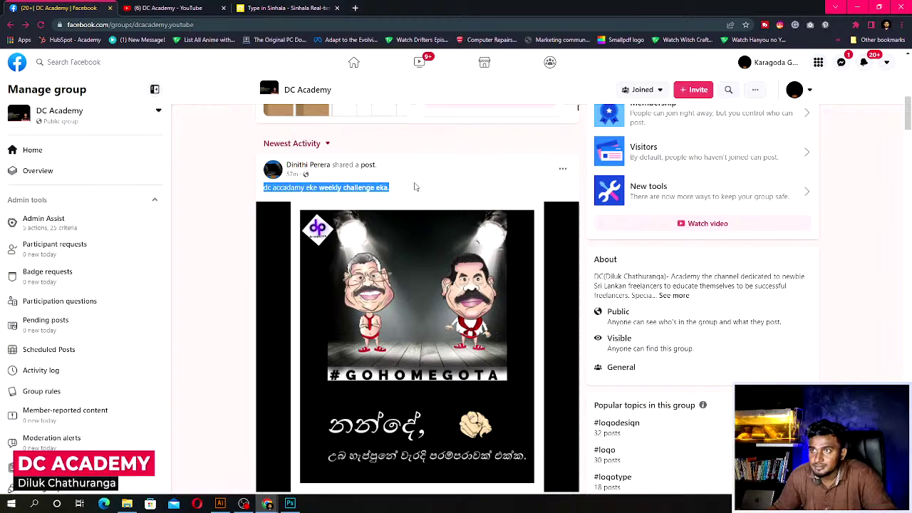
{"action": "scroll", "coordinate": [417, 188], "scroll_direction": "down", "scroll_amount": 3}
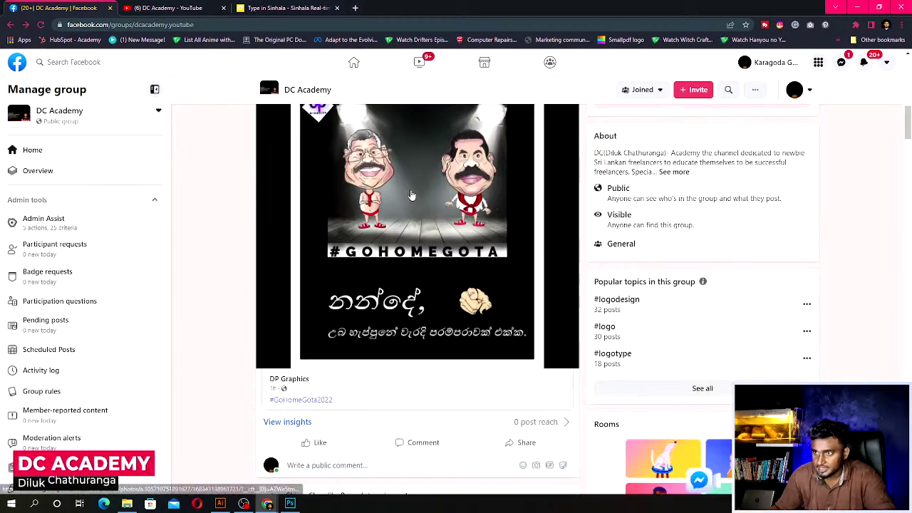
{"action": "scroll", "coordinate": [413, 193], "scroll_direction": "down", "scroll_amount": 4}
{"action": "scroll", "coordinate": [411, 194], "scroll_direction": "down", "scroll_amount": 2}
{"action": "scroll", "coordinate": [410, 199], "scroll_direction": "down", "scroll_amount": 4}
{"action": "scroll", "coordinate": [409, 201], "scroll_direction": "down", "scroll_amount": 2}
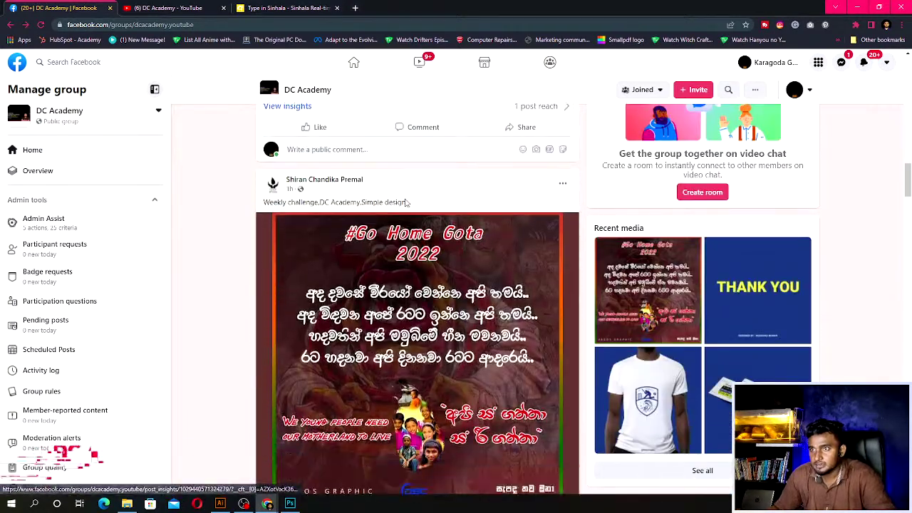
{"action": "scroll", "coordinate": [349, 235], "scroll_direction": "down", "scroll_amount": 5}
Expand the LPL logo post's full caption and select its text and hashtag lines.
{"action": "left_click_drag", "start_coordinate": [288, 274], "coordinate": [546, 311]}
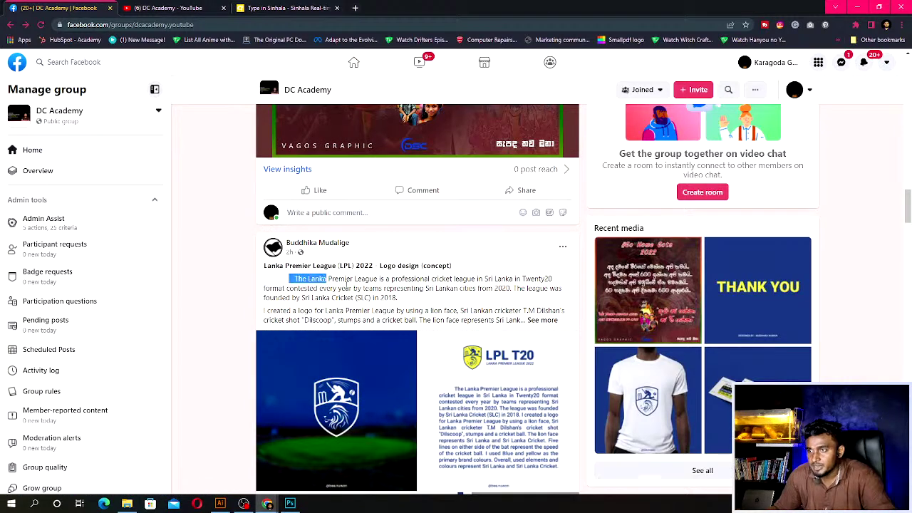
{"action": "left_click", "coordinate": [542, 322]}
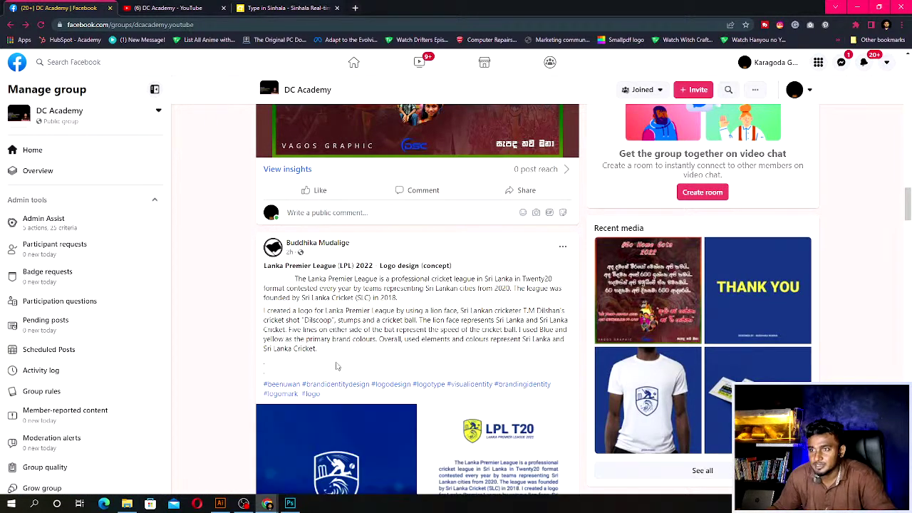
{"action": "left_click_drag", "start_coordinate": [330, 352], "coordinate": [260, 271]}
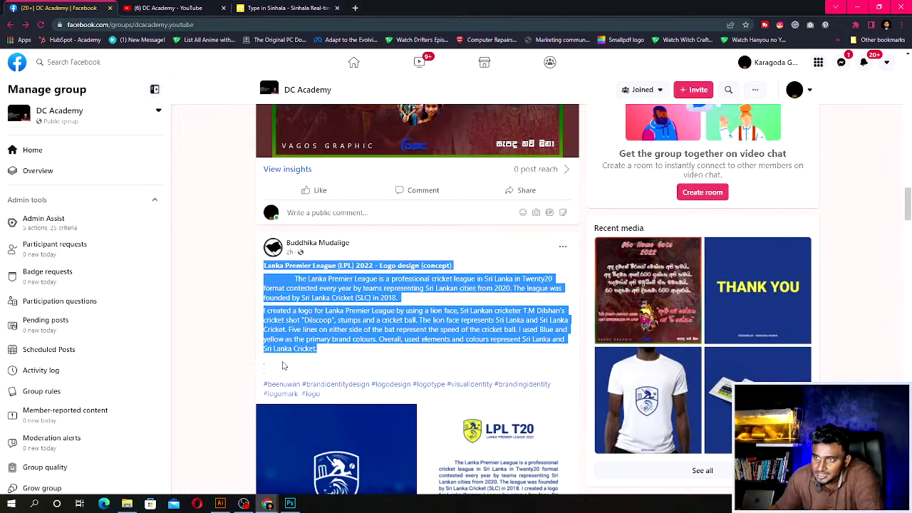
{"action": "left_click_drag", "start_coordinate": [260, 389], "coordinate": [329, 397]}
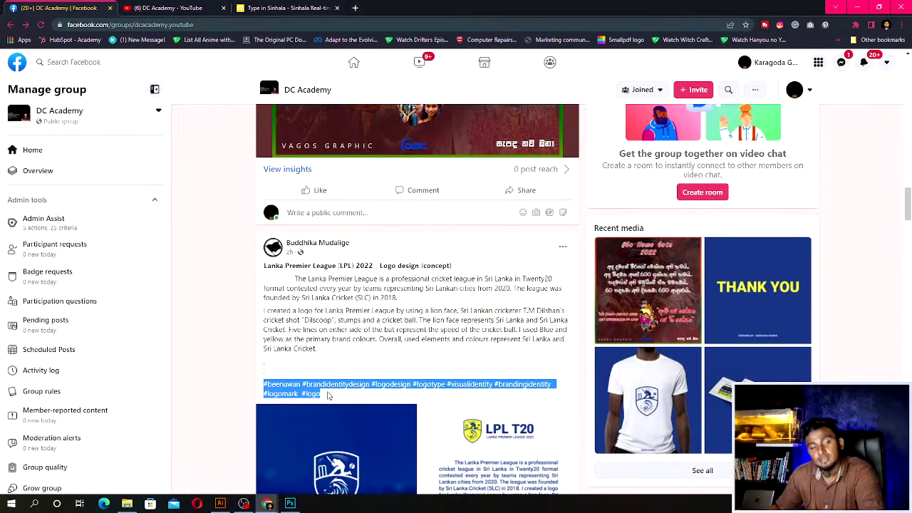
Search Google for 'all hastags' in a new tab and open the All Hashtag site.
{"action": "left_click", "coordinate": [329, 397]}
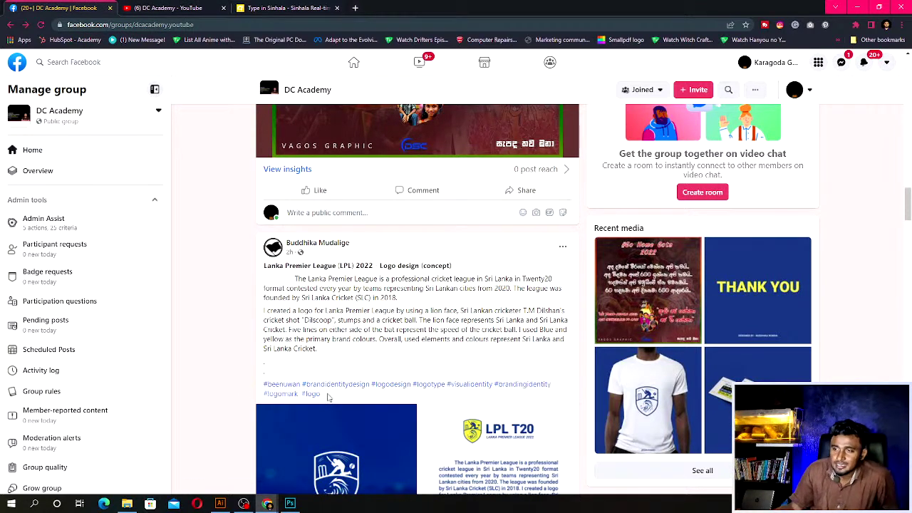
{"action": "left_click", "coordinate": [355, 8]}
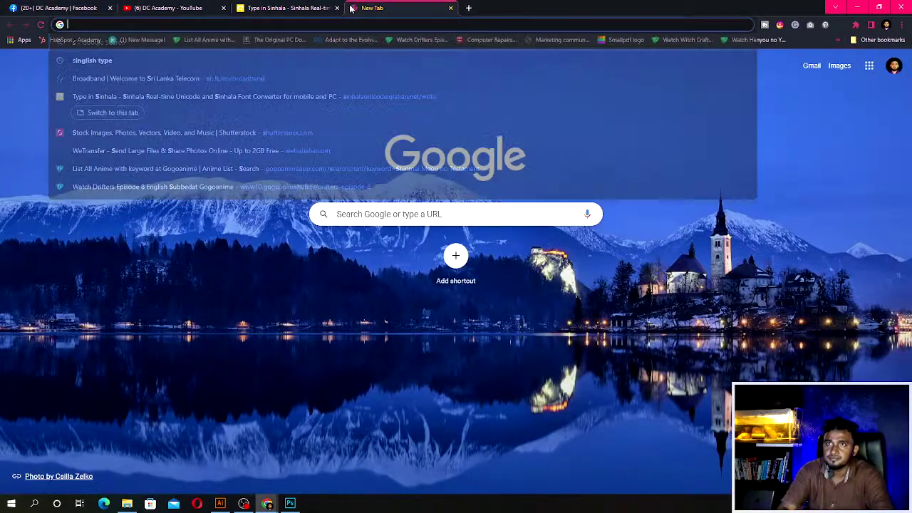
{"action": "type", "text": "all hasta"}
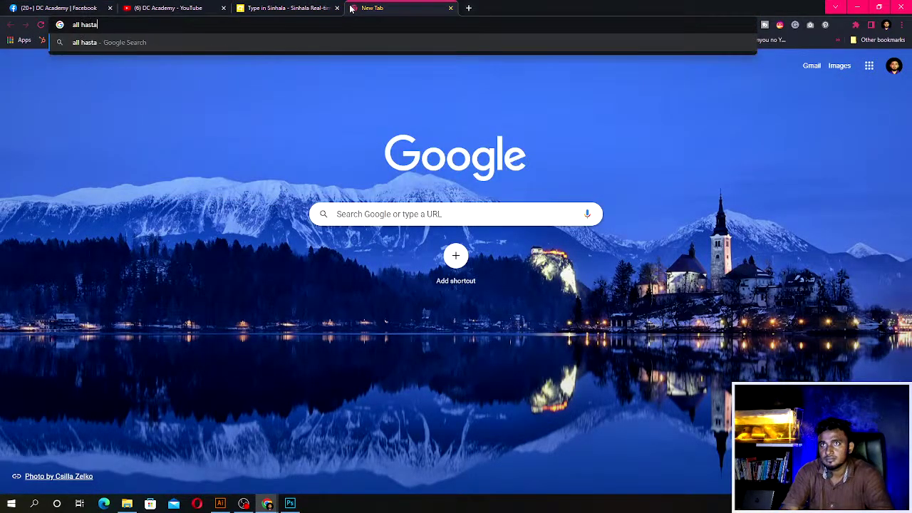
{"action": "type", "text": "gs"}
{"action": "key", "text": "Return"}
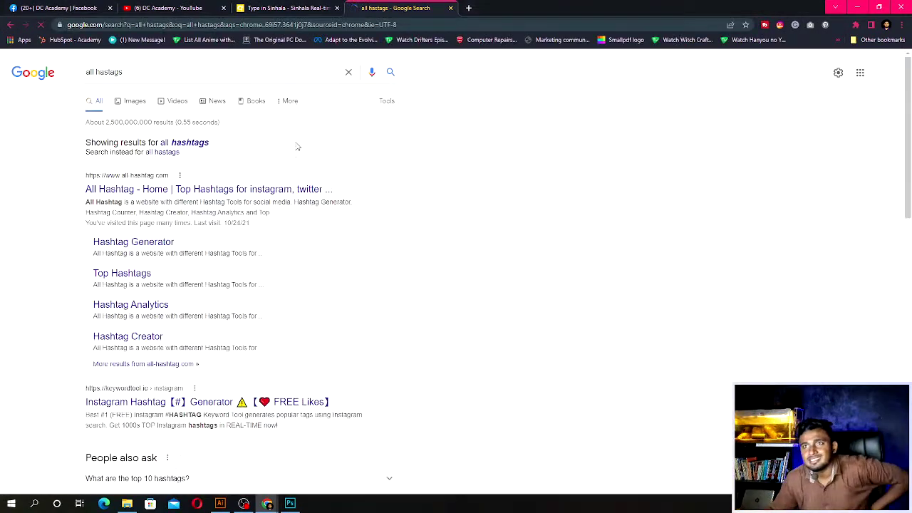
{"action": "left_click", "coordinate": [163, 191]}
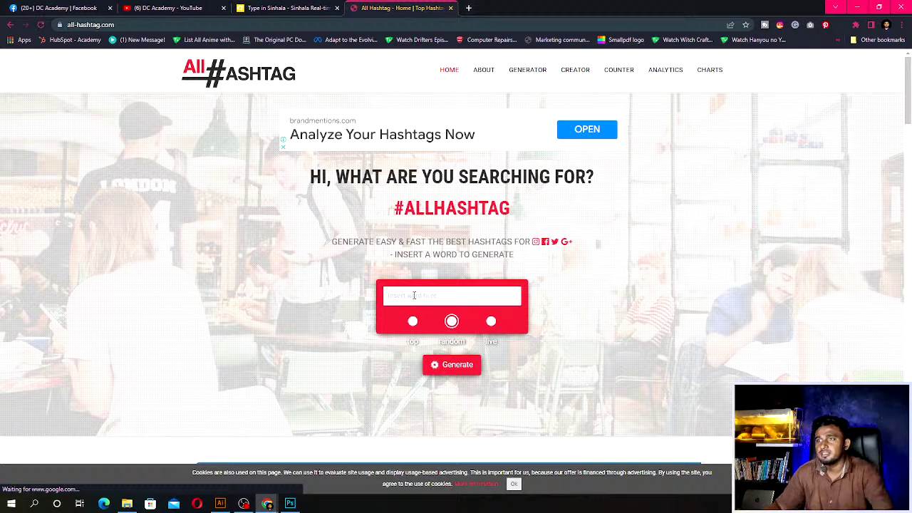
Generate hashtags for the keyword logodesign, then regenerate them using the top option.
{"action": "left_click", "coordinate": [414, 296]}
{"action": "type", "text": "logodesign"}
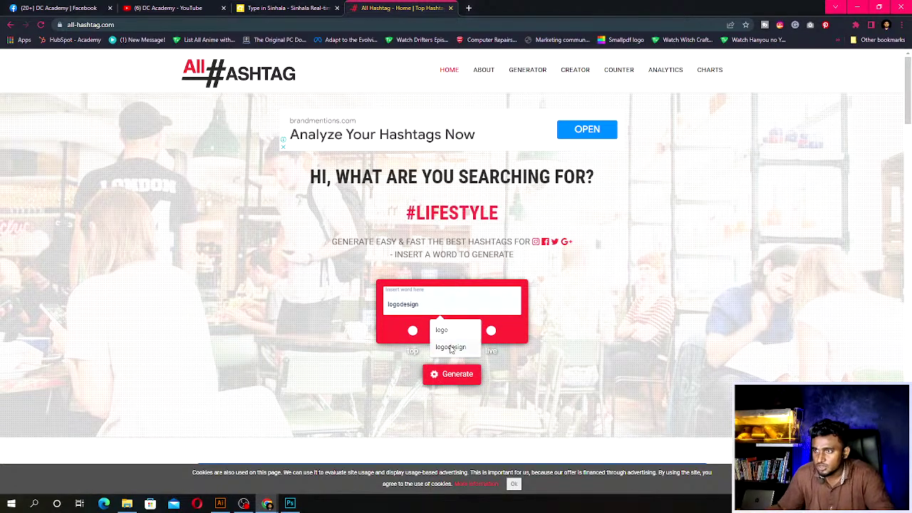
{"action": "left_click", "coordinate": [451, 348]}
{"action": "left_click", "coordinate": [446, 374]}
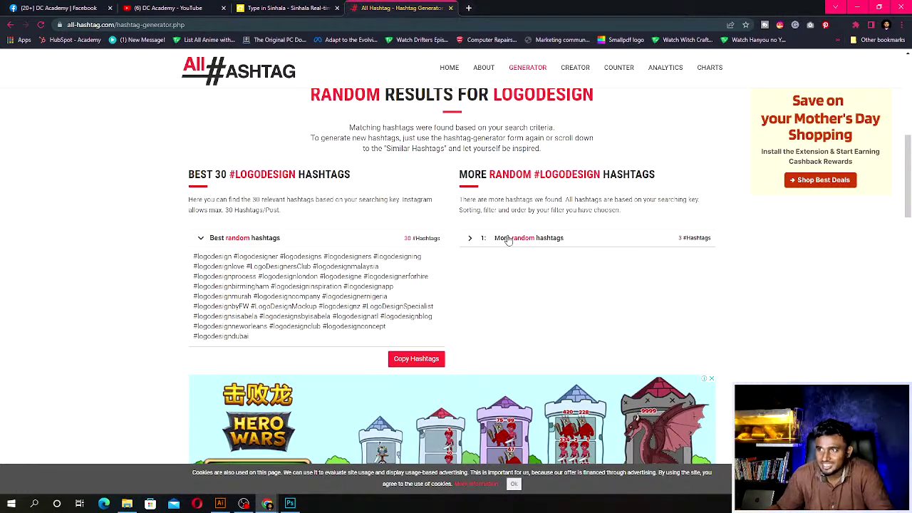
{"action": "scroll", "coordinate": [470, 241], "scroll_direction": "up", "scroll_amount": 4}
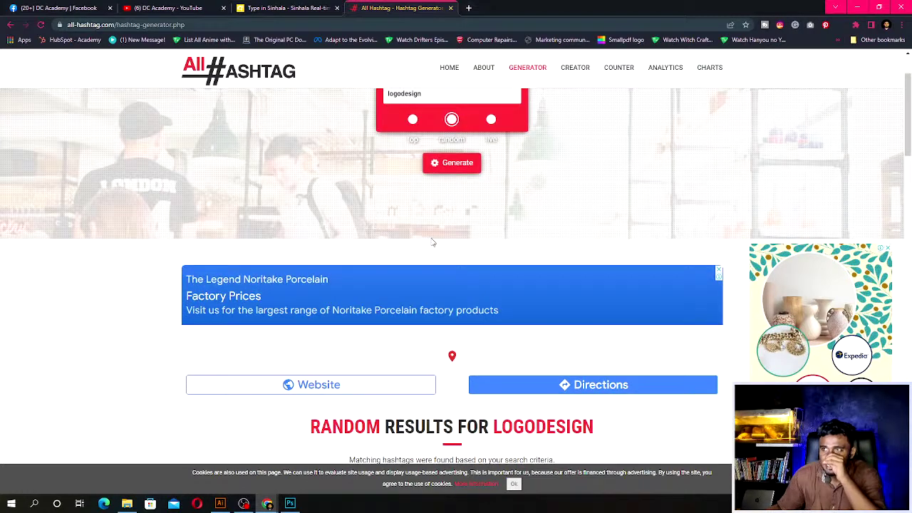
{"action": "scroll", "coordinate": [432, 243], "scroll_direction": "up", "scroll_amount": 1}
{"action": "left_click", "coordinate": [413, 207]}
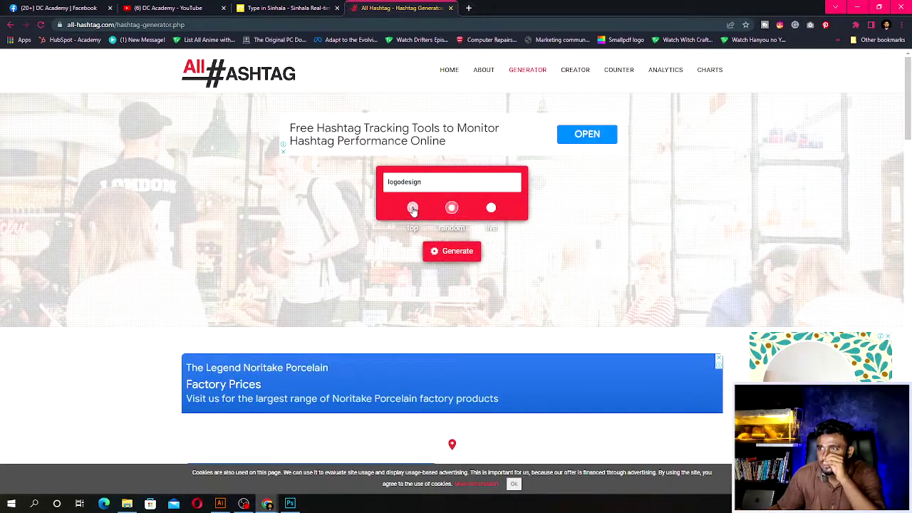
{"action": "left_click", "coordinate": [432, 252]}
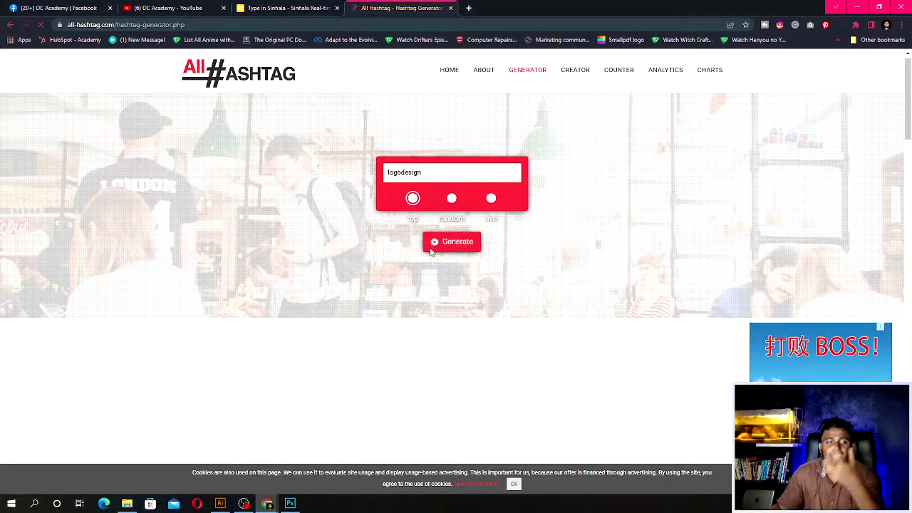
{"action": "scroll", "coordinate": [429, 253], "scroll_direction": "down", "scroll_amount": 1}
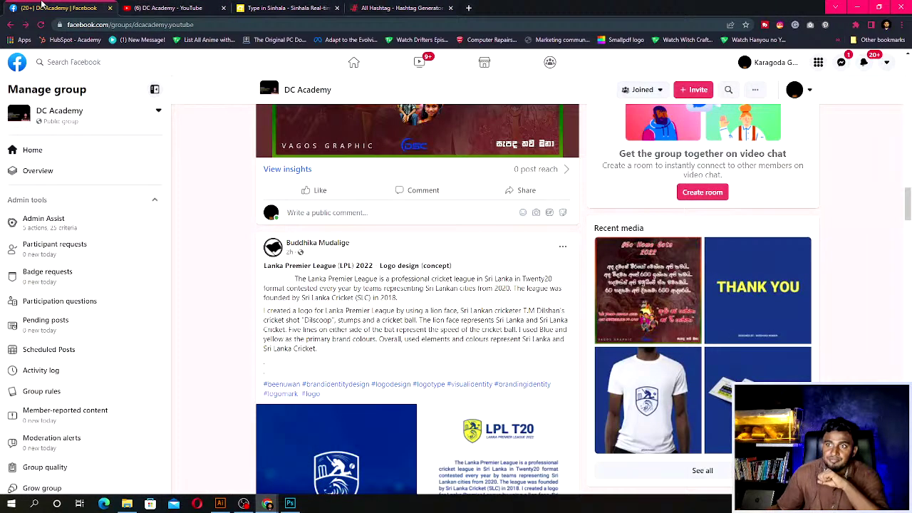
Go back to the DC Academy Facebook group and browse down its feed, then slightly back up.
{"action": "left_click", "coordinate": [61, 8]}
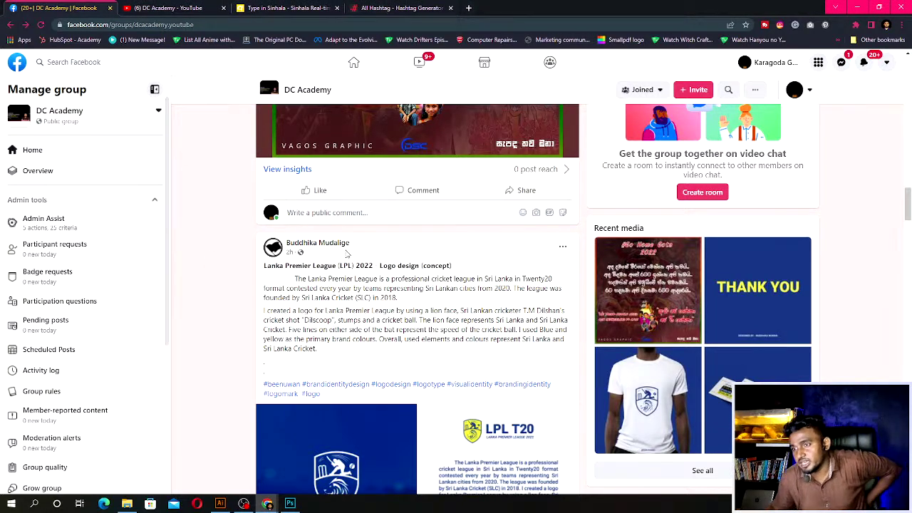
{"action": "scroll", "coordinate": [353, 269], "scroll_direction": "down", "scroll_amount": 5}
{"action": "scroll", "coordinate": [352, 269], "scroll_direction": "down", "scroll_amount": 5}
{"action": "scroll", "coordinate": [353, 269], "scroll_direction": "down", "scroll_amount": 5}
{"action": "scroll", "coordinate": [352, 269], "scroll_direction": "down", "scroll_amount": 5}
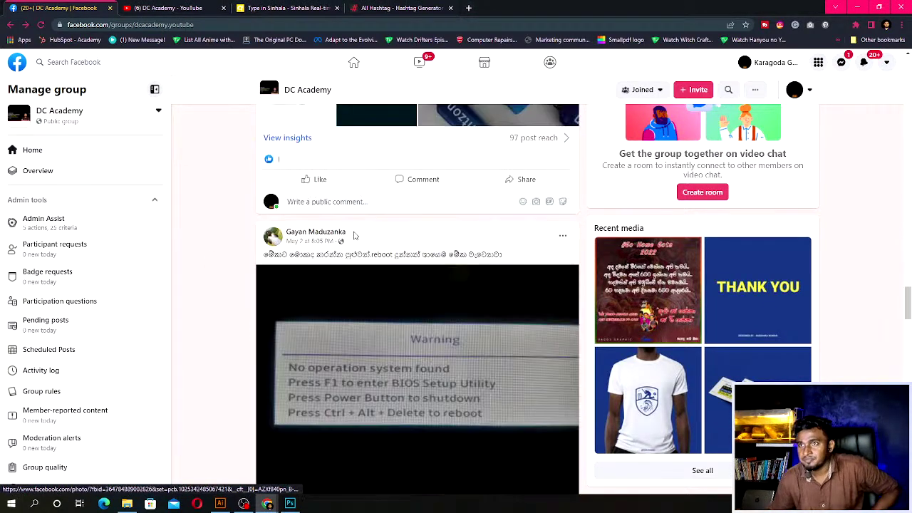
{"action": "scroll", "coordinate": [342, 257], "scroll_direction": "down", "scroll_amount": 1}
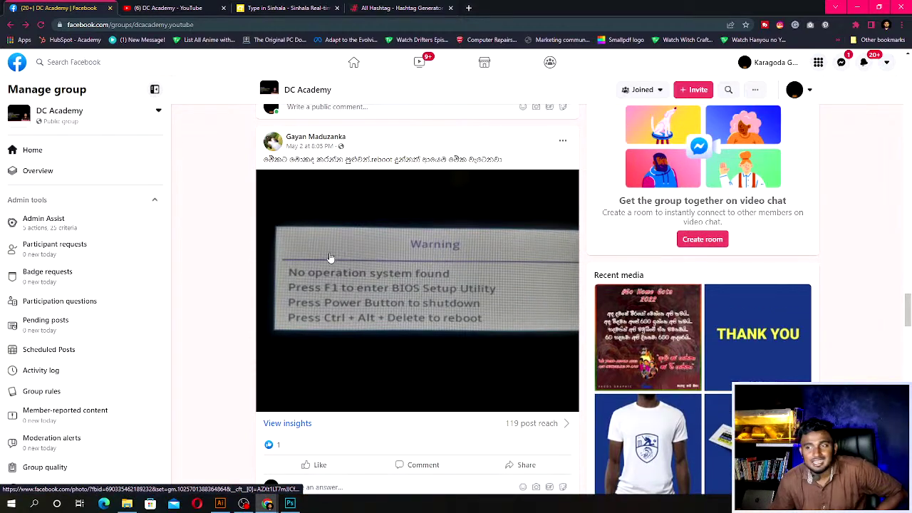
{"action": "scroll", "coordinate": [332, 261], "scroll_direction": "down", "scroll_amount": 5}
{"action": "scroll", "coordinate": [330, 258], "scroll_direction": "down", "scroll_amount": 5}
{"action": "scroll", "coordinate": [330, 258], "scroll_direction": "down", "scroll_amount": 5}
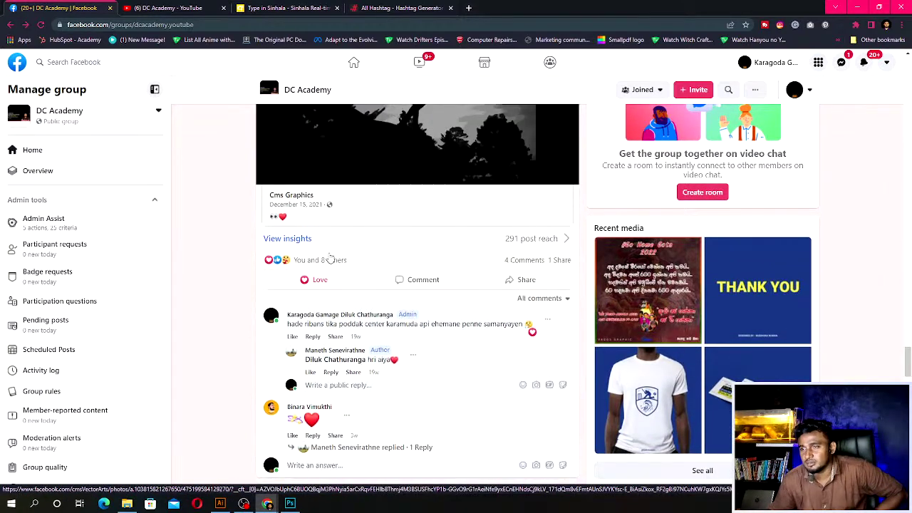
{"action": "scroll", "coordinate": [330, 258], "scroll_direction": "down", "scroll_amount": 5}
{"action": "scroll", "coordinate": [330, 258], "scroll_direction": "down", "scroll_amount": 5}
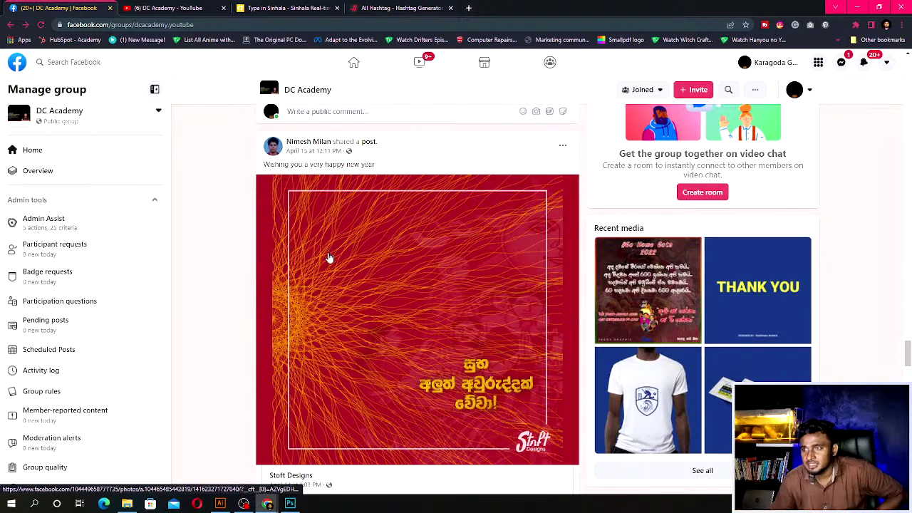
{"action": "scroll", "coordinate": [330, 258], "scroll_direction": "down", "scroll_amount": 5}
{"action": "scroll", "coordinate": [330, 253], "scroll_direction": "up", "scroll_amount": 3}
{"action": "scroll", "coordinate": [328, 246], "scroll_direction": "up", "scroll_amount": 6}
{"action": "scroll", "coordinate": [328, 246], "scroll_direction": "up", "scroll_amount": 5}
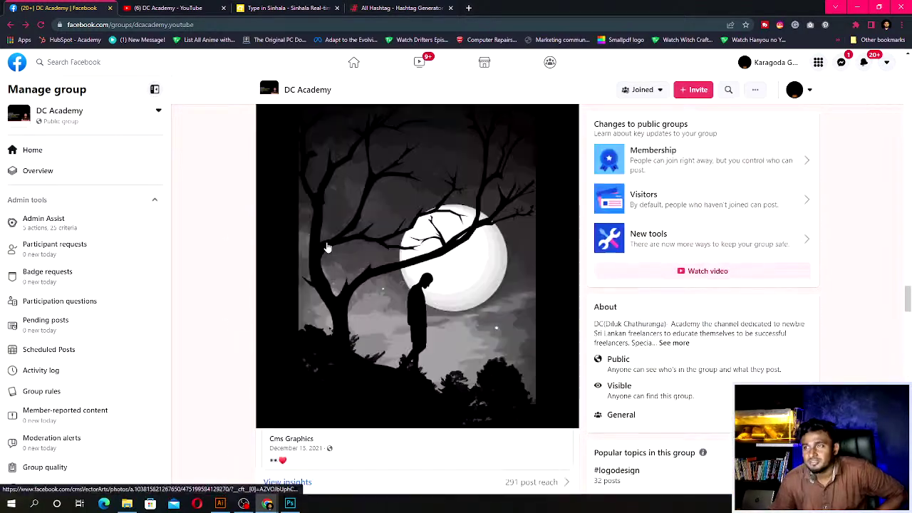
{"action": "scroll", "coordinate": [328, 246], "scroll_direction": "up", "scroll_amount": 5}
{"action": "scroll", "coordinate": [328, 246], "scroll_direction": "up", "scroll_amount": 3}
{"action": "scroll", "coordinate": [328, 246], "scroll_direction": "up", "scroll_amount": 3}
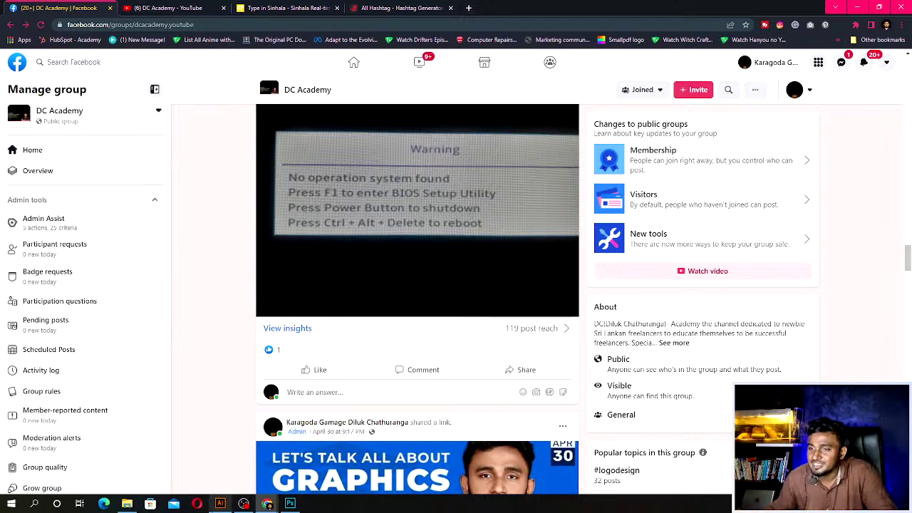
Open Save As for Untitled-1, review the format list, and keep Adobe Illustrator (*.AI).
{"action": "left_click", "coordinate": [220, 503]}
{"action": "left_click", "coordinate": [47, 6]}
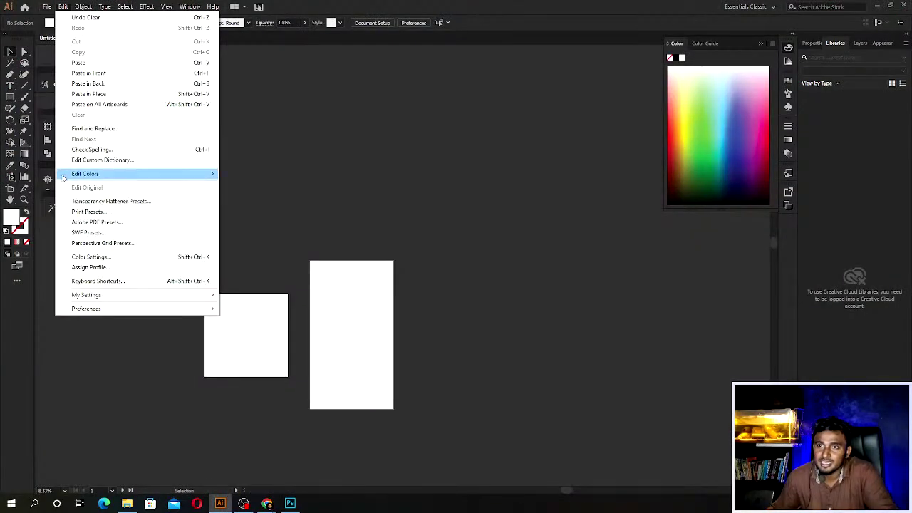
{"action": "left_click", "coordinate": [33, 5]}
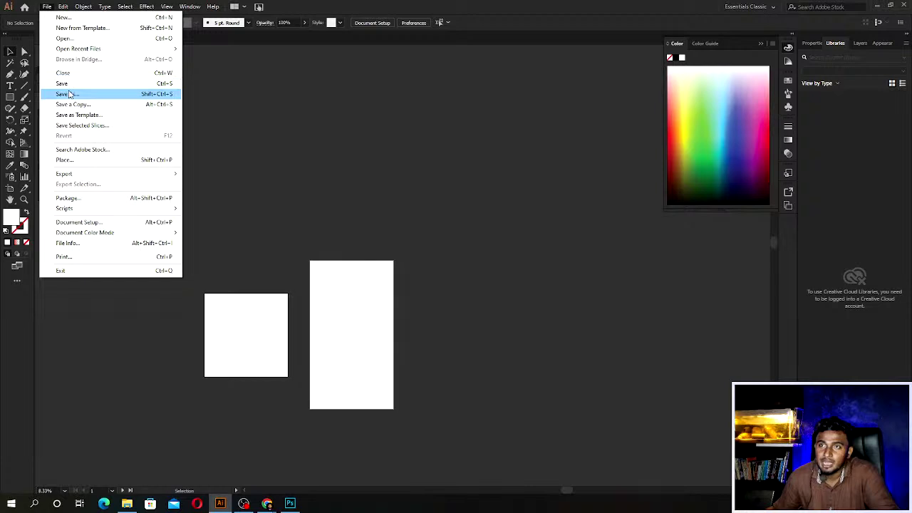
{"action": "left_click", "coordinate": [69, 93]}
{"action": "left_click", "coordinate": [143, 221]}
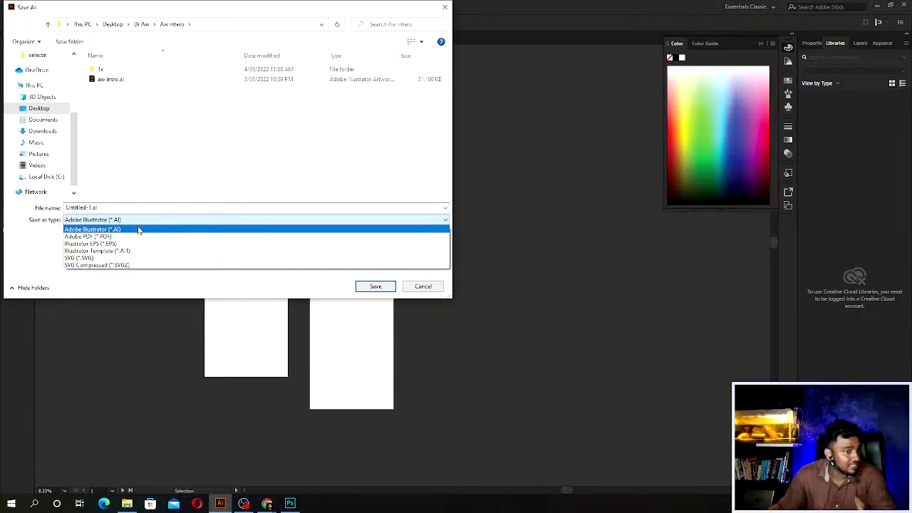
{"action": "left_click", "coordinate": [426, 288]}
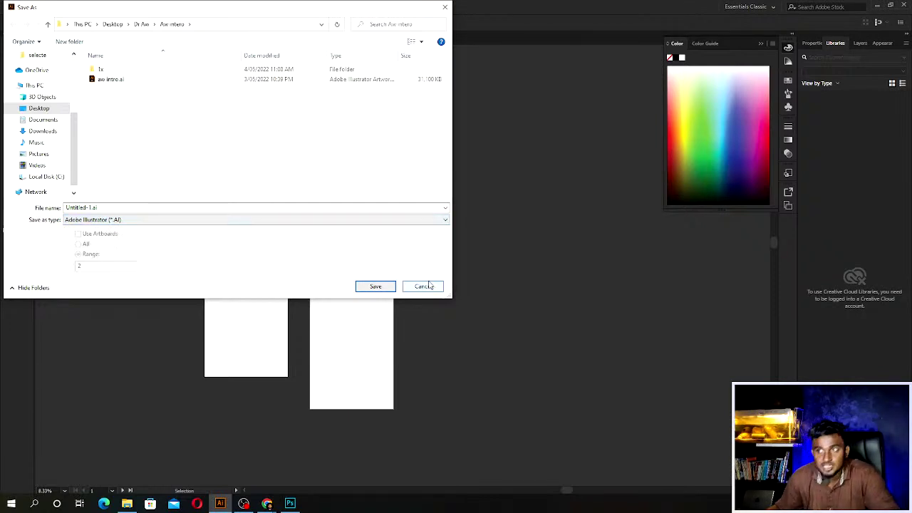
Cancel the Save As dialog to return to the two blank white artboards.
{"action": "left_click", "coordinate": [423, 288]}
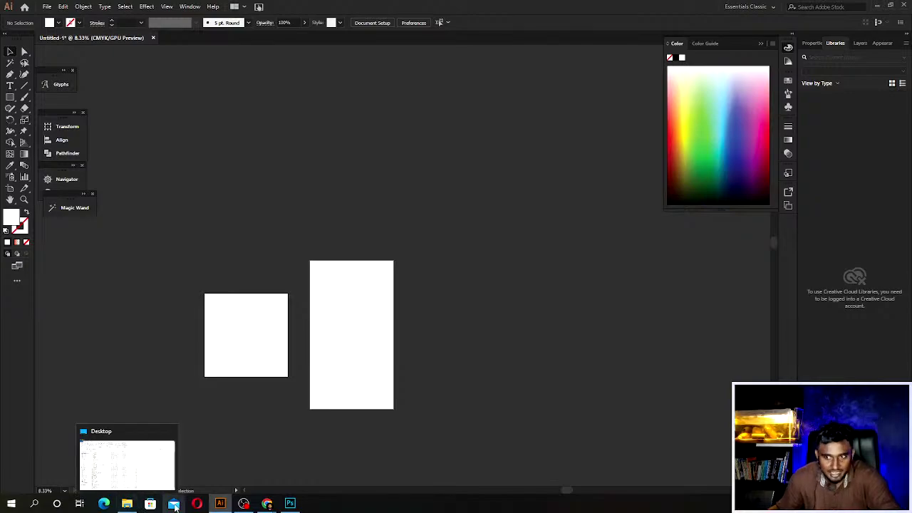
Bring Chrome to the DC Academy YouTube Videos page and scroll through its video grid.
{"action": "mouse_move", "coordinate": [267, 504]}
{"action": "left_click", "coordinate": [325, 464]}
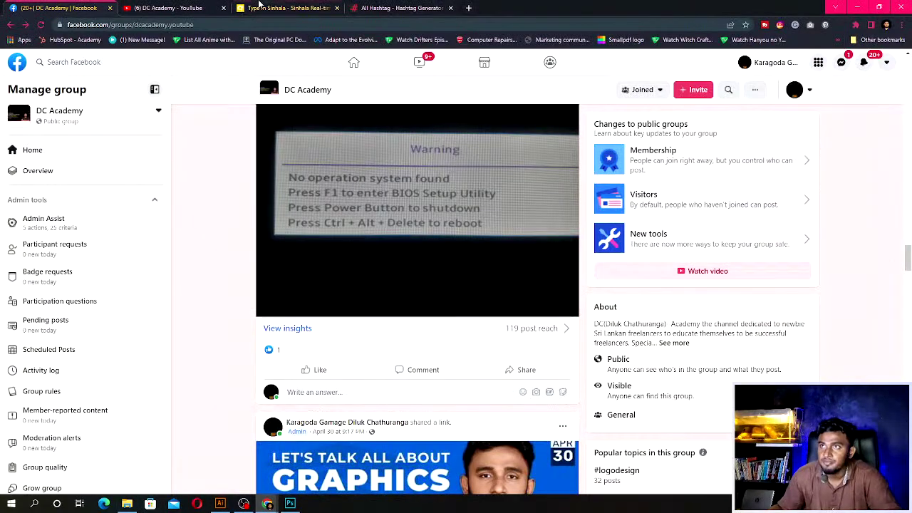
{"action": "left_click", "coordinate": [171, 8]}
{"action": "scroll", "coordinate": [308, 220], "scroll_direction": "up", "scroll_amount": 10}
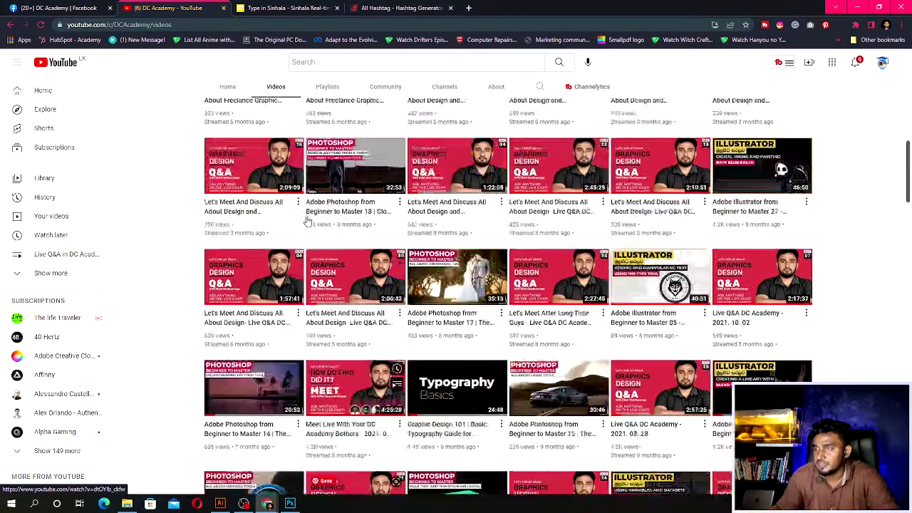
{"action": "scroll", "coordinate": [307, 220], "scroll_direction": "up", "scroll_amount": 10}
{"action": "scroll", "coordinate": [303, 222], "scroll_direction": "down", "scroll_amount": 3}
{"action": "mouse_move", "coordinate": [254, 211]}
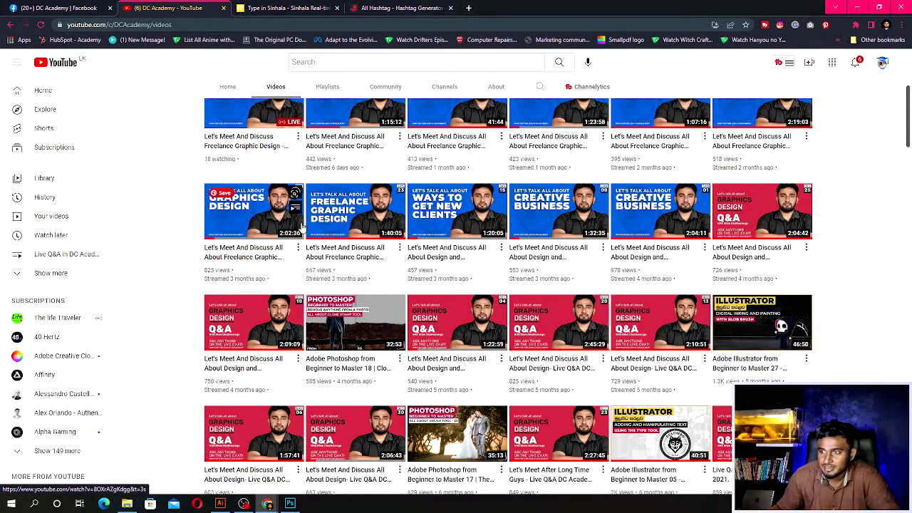
{"action": "scroll", "coordinate": [303, 227], "scroll_direction": "down", "scroll_amount": 1}
{"action": "scroll", "coordinate": [302, 227], "scroll_direction": "down", "scroll_amount": 1}
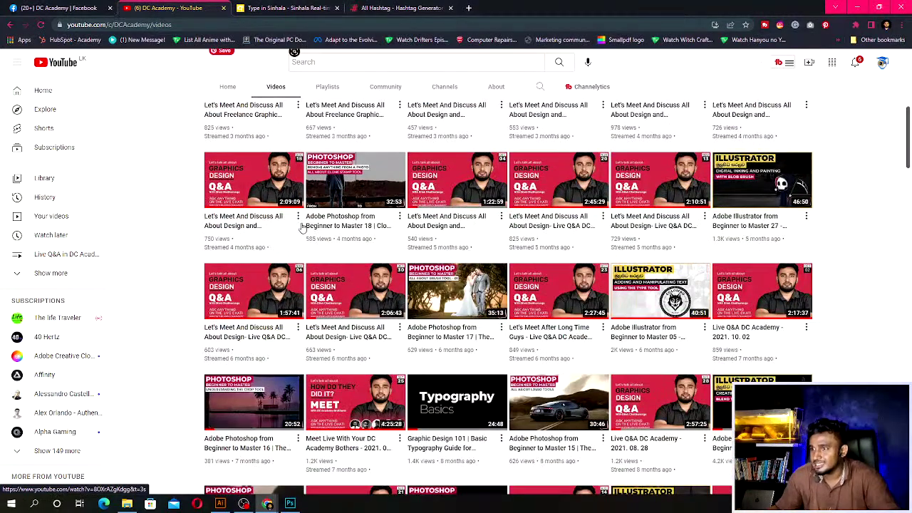
{"action": "scroll", "coordinate": [302, 227], "scroll_direction": "down", "scroll_amount": 1}
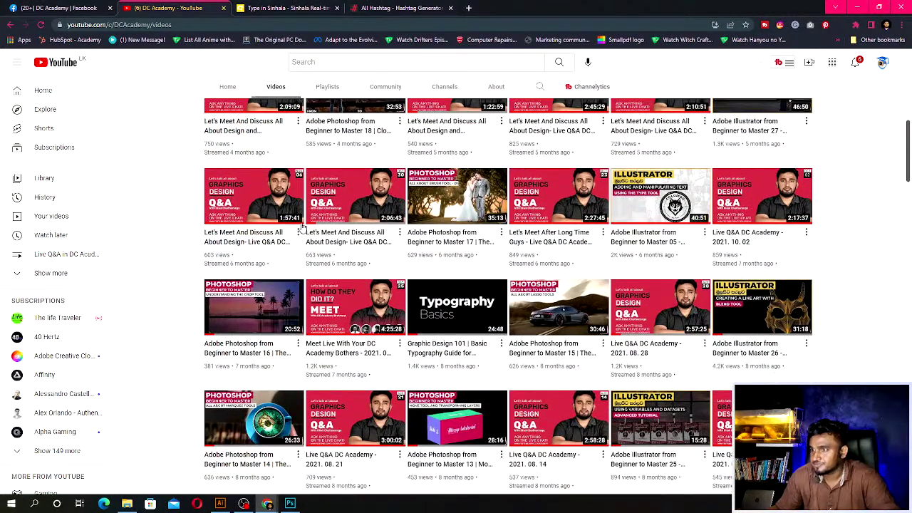
{"action": "scroll", "coordinate": [302, 227], "scroll_direction": "down", "scroll_amount": 1}
{"action": "scroll", "coordinate": [303, 227], "scroll_direction": "down", "scroll_amount": 1}
{"action": "scroll", "coordinate": [302, 227], "scroll_direction": "down", "scroll_amount": 1}
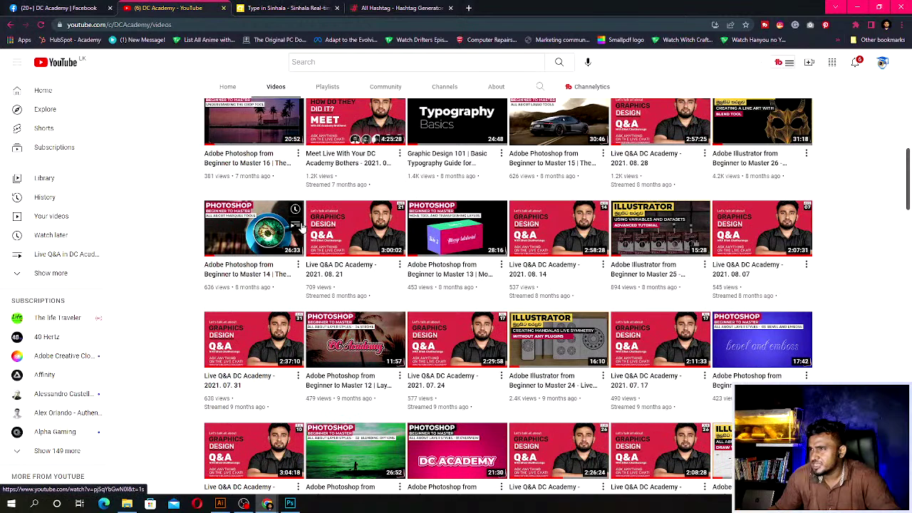
{"action": "scroll", "coordinate": [303, 227], "scroll_direction": "down", "scroll_amount": 1}
{"action": "scroll", "coordinate": [302, 226], "scroll_direction": "down", "scroll_amount": 1}
{"action": "scroll", "coordinate": [302, 227], "scroll_direction": "down", "scroll_amount": 1}
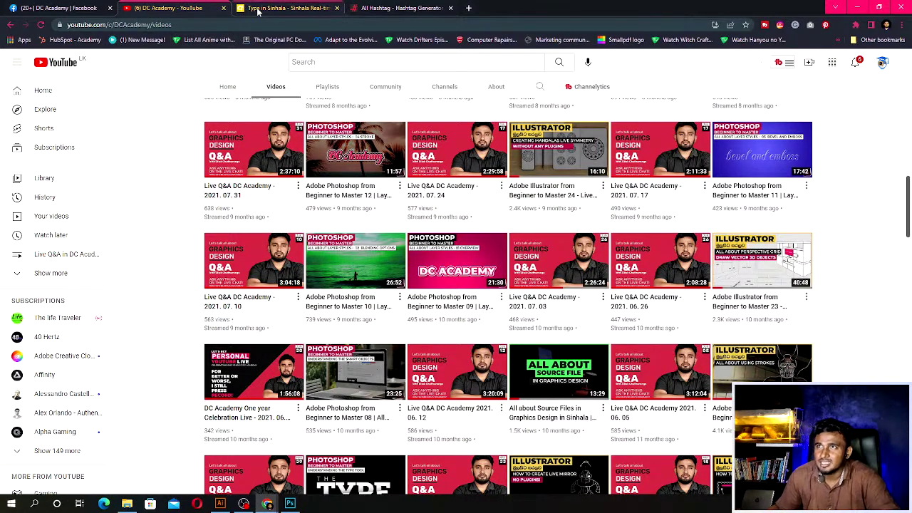
In Illustrator, open and dismiss the File menu without changes, then switch to Chrome.
{"action": "left_click", "coordinate": [857, 7]}
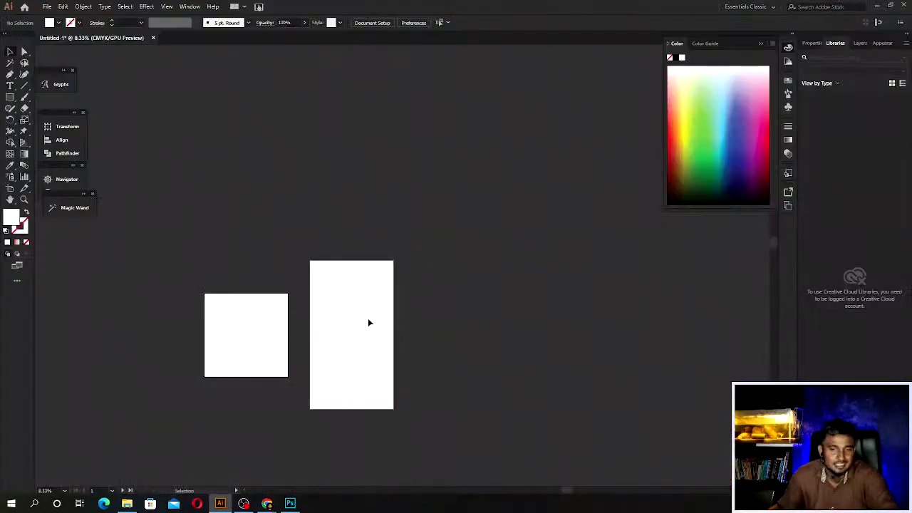
{"action": "left_click", "coordinate": [48, 6]}
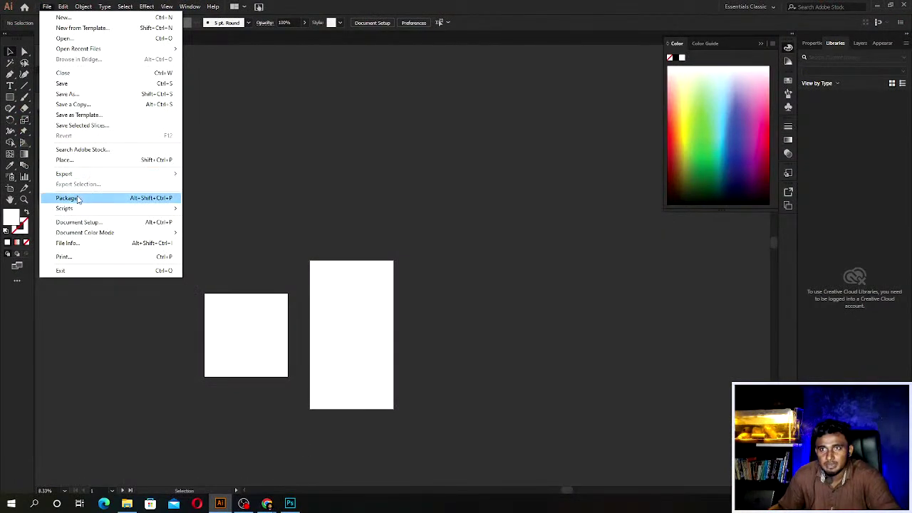
{"action": "left_click", "coordinate": [381, 186]}
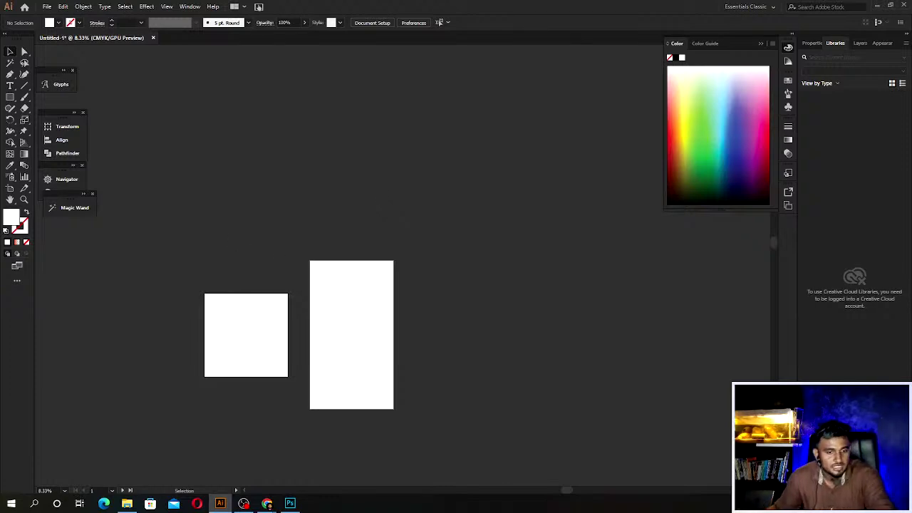
{"action": "left_click", "coordinate": [267, 504]}
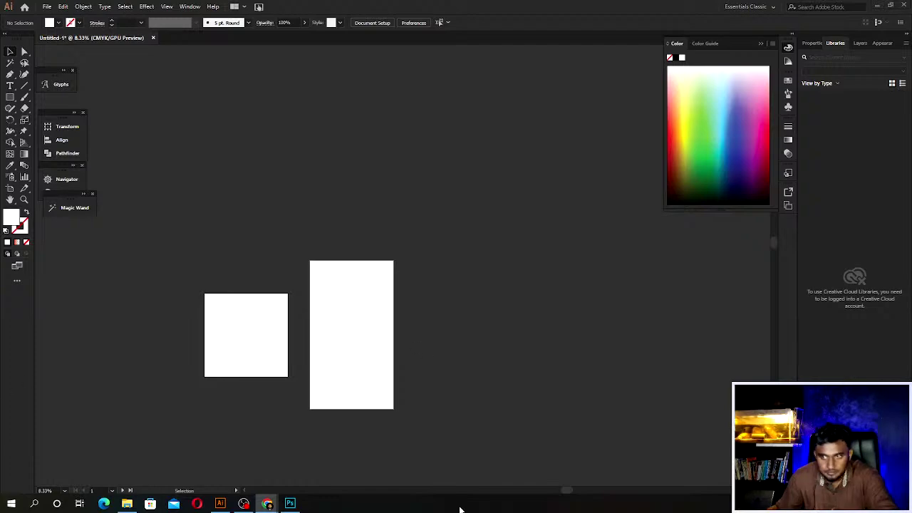
Run a Google search for 'goodvibes' from the All Hashtag tab.
{"action": "left_click", "coordinate": [336, 464]}
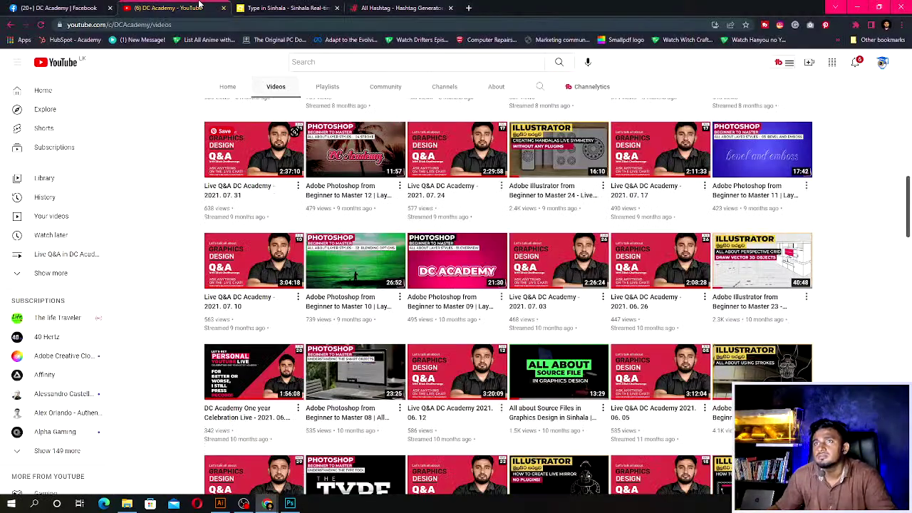
{"action": "left_click", "coordinate": [400, 7]}
{"action": "left_click", "coordinate": [214, 24]}
{"action": "type", "text": "goodvibes"}
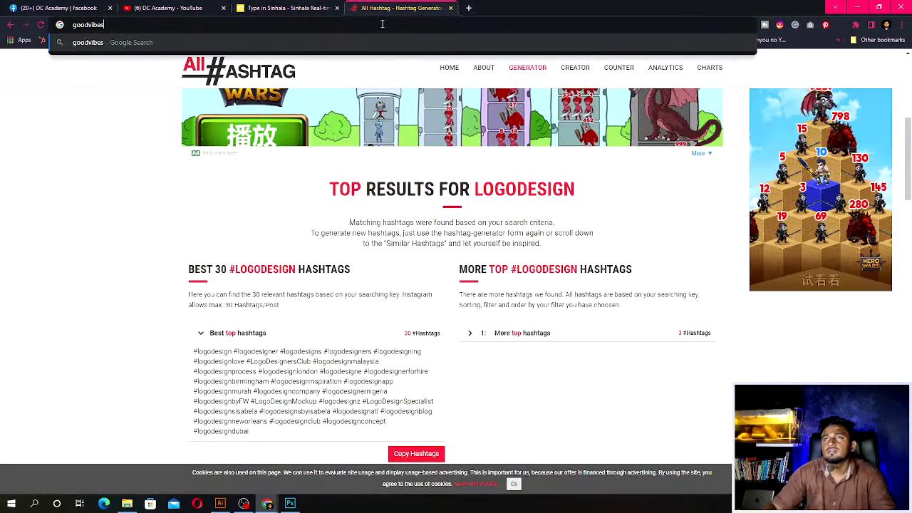
{"action": "key", "text": "Return"}
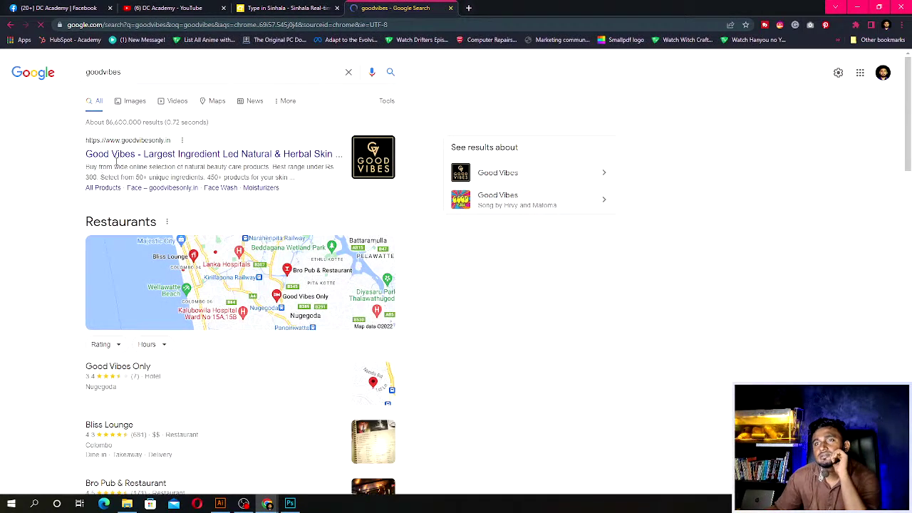
Browse the goodvibesonly.in shop products, then go back to the goodvibes results.
{"action": "left_click", "coordinate": [131, 156]}
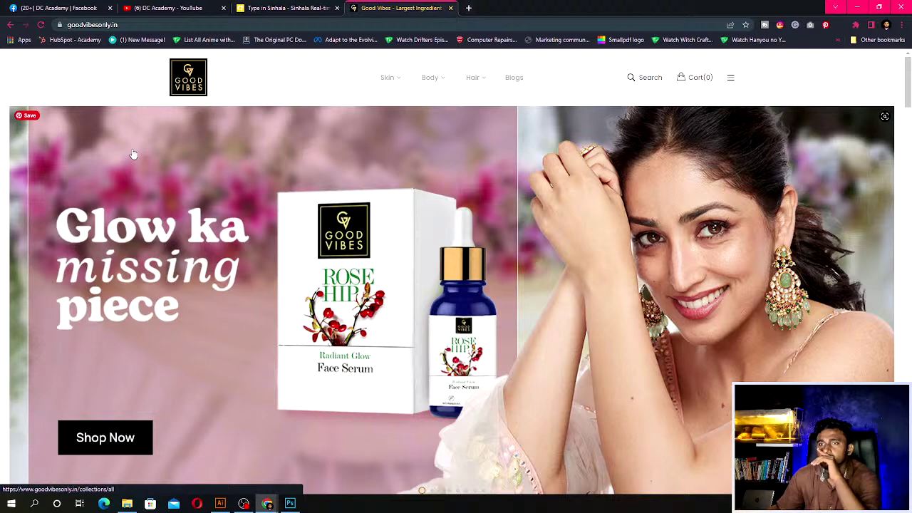
{"action": "scroll", "coordinate": [132, 154], "scroll_direction": "down", "scroll_amount": 5}
{"action": "scroll", "coordinate": [132, 157], "scroll_direction": "down", "scroll_amount": 3}
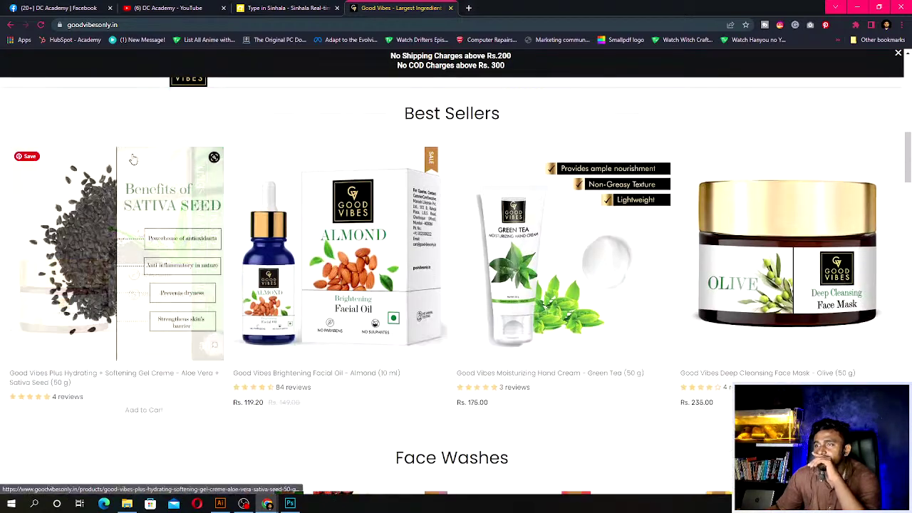
{"action": "scroll", "coordinate": [392, 295], "scroll_direction": "up", "scroll_amount": 1}
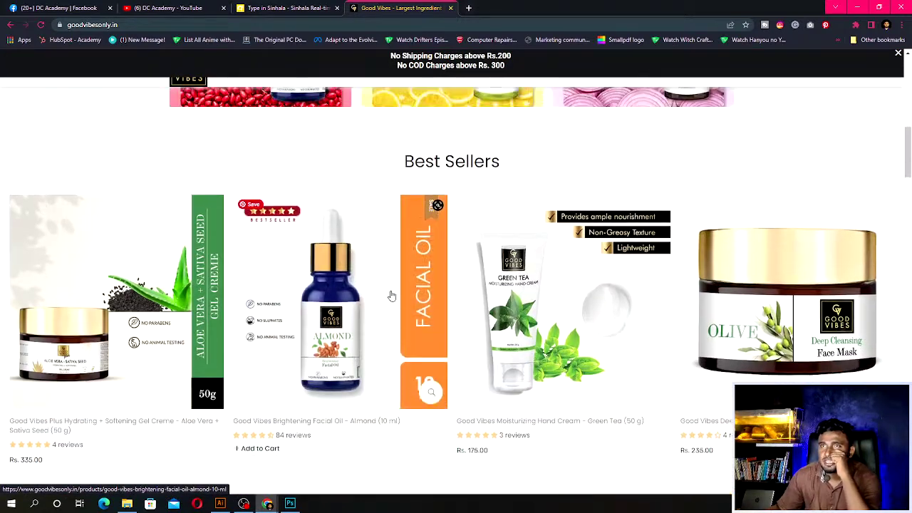
{"action": "scroll", "coordinate": [391, 295], "scroll_direction": "up", "scroll_amount": 1}
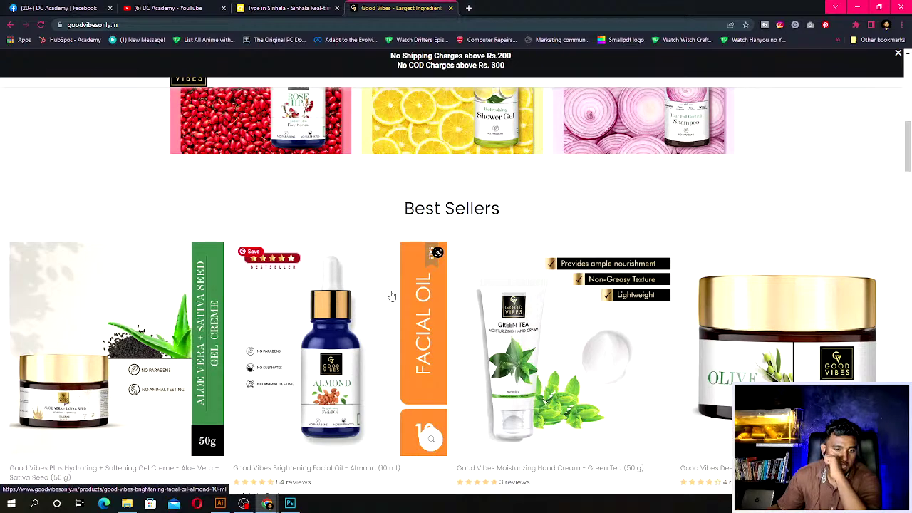
{"action": "scroll", "coordinate": [392, 295], "scroll_direction": "down", "scroll_amount": 6}
{"action": "scroll", "coordinate": [391, 295], "scroll_direction": "down", "scroll_amount": 3}
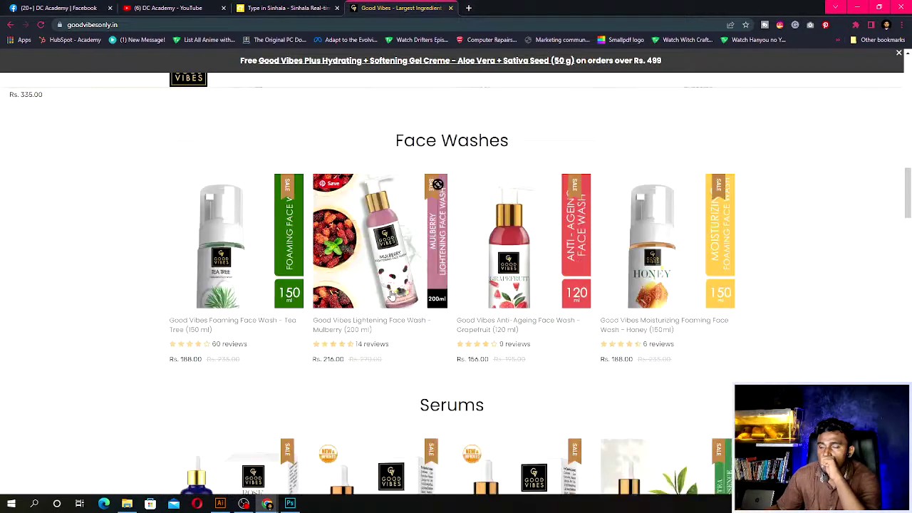
{"action": "scroll", "coordinate": [391, 295], "scroll_direction": "down", "scroll_amount": 2}
{"action": "scroll", "coordinate": [391, 295], "scroll_direction": "down", "scroll_amount": 7}
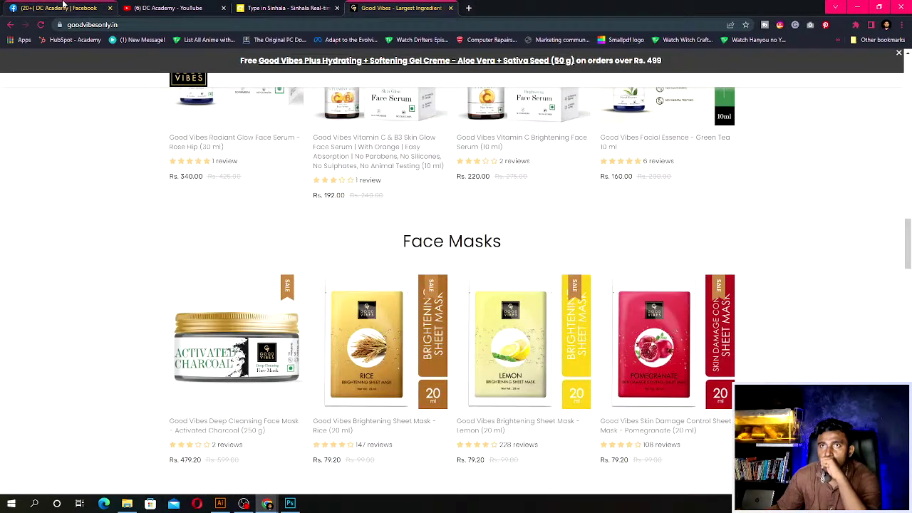
{"action": "left_click", "coordinate": [10, 25]}
{"action": "scroll", "coordinate": [112, 260], "scroll_direction": "down", "scroll_amount": 5}
Look over the goodvibes results, then change the search to 'good vibes design'.
{"action": "scroll", "coordinate": [112, 259], "scroll_direction": "down", "scroll_amount": 3}
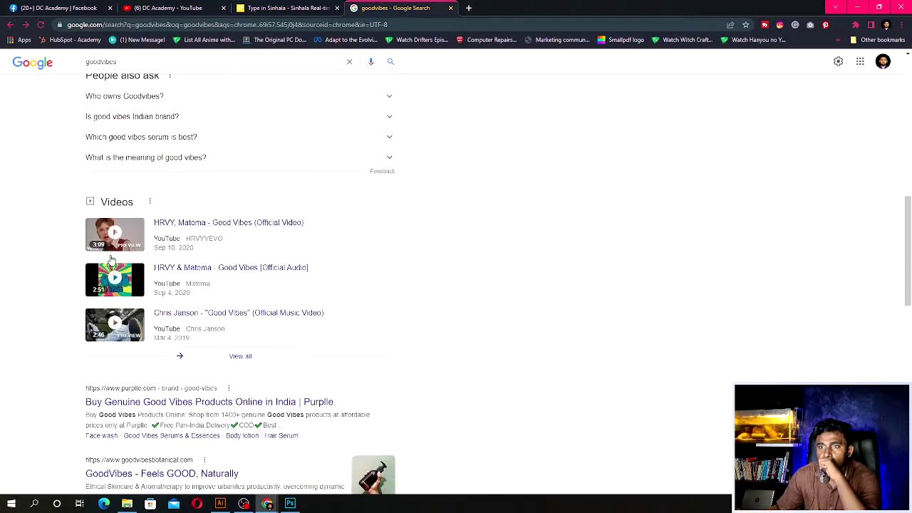
{"action": "scroll", "coordinate": [112, 259], "scroll_direction": "down", "scroll_amount": 5}
{"action": "scroll", "coordinate": [112, 259], "scroll_direction": "up", "scroll_amount": 1}
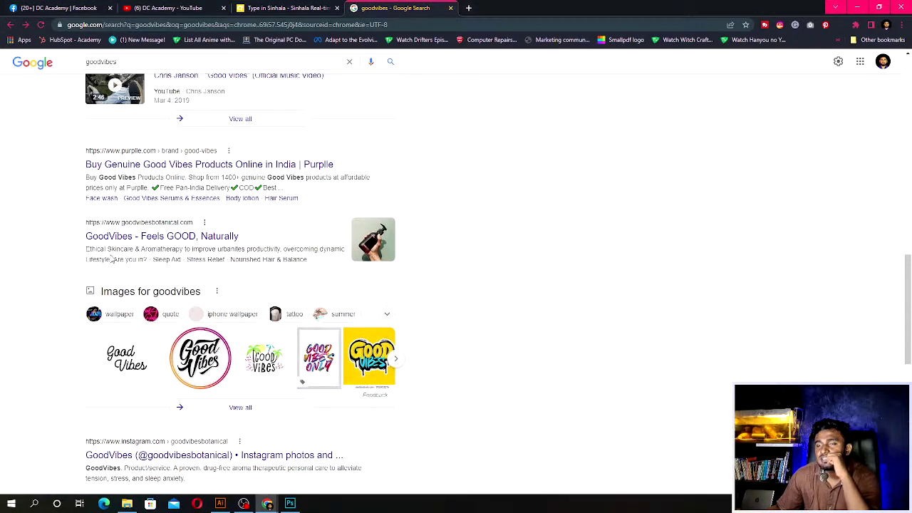
{"action": "scroll", "coordinate": [112, 259], "scroll_direction": "down", "scroll_amount": 1}
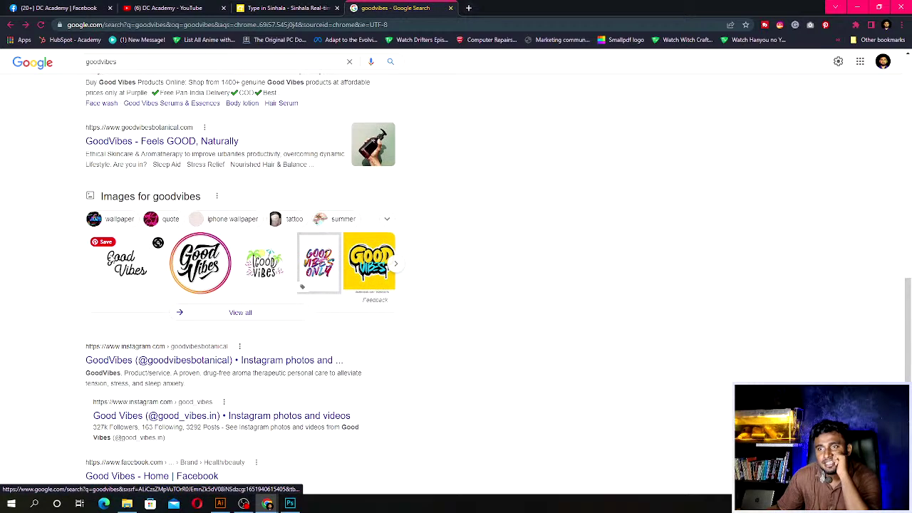
{"action": "scroll", "coordinate": [112, 260], "scroll_direction": "down", "scroll_amount": 1}
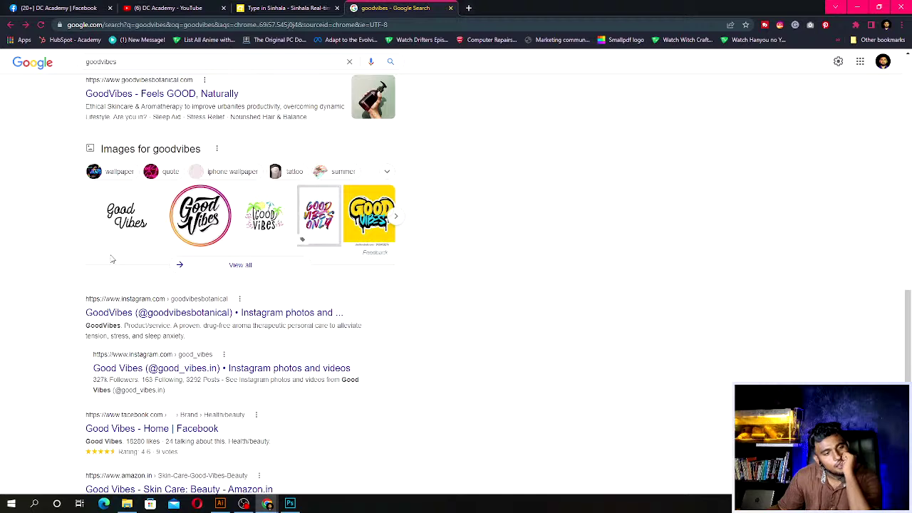
{"action": "scroll", "coordinate": [112, 260], "scroll_direction": "down", "scroll_amount": 1}
{"action": "scroll", "coordinate": [112, 259], "scroll_direction": "down", "scroll_amount": 4}
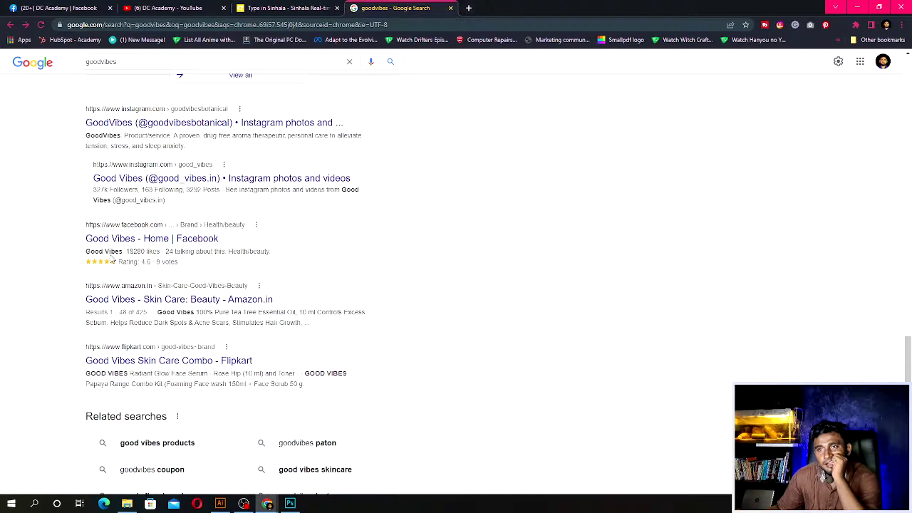
{"action": "left_click", "coordinate": [102, 62]}
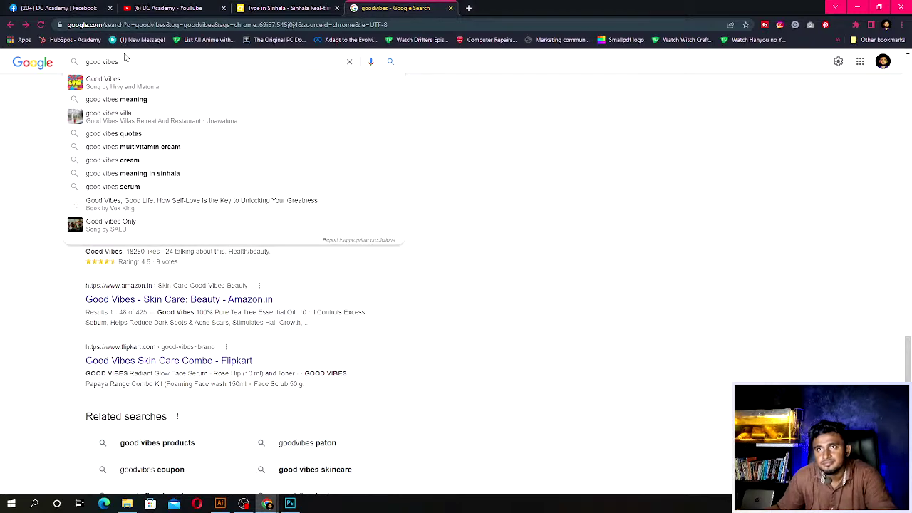
{"action": "left_click", "coordinate": [128, 64]}
{"action": "type", "text": "des"}
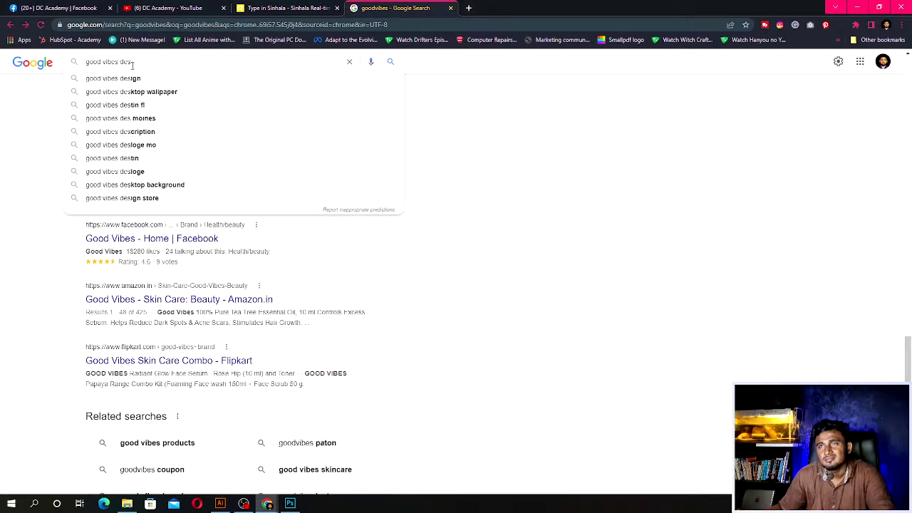
{"action": "type", "text": "ign"}
{"action": "key", "text": "Return"}
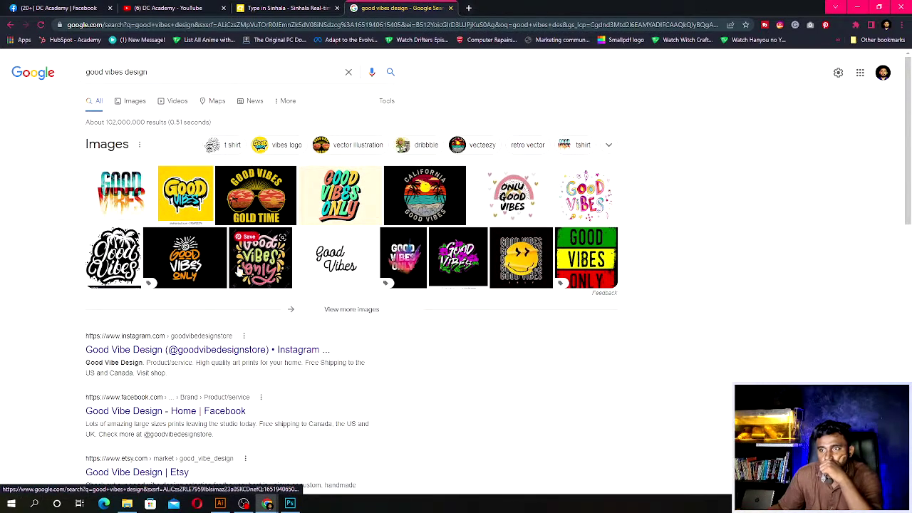
{"action": "left_click", "coordinate": [95, 346]}
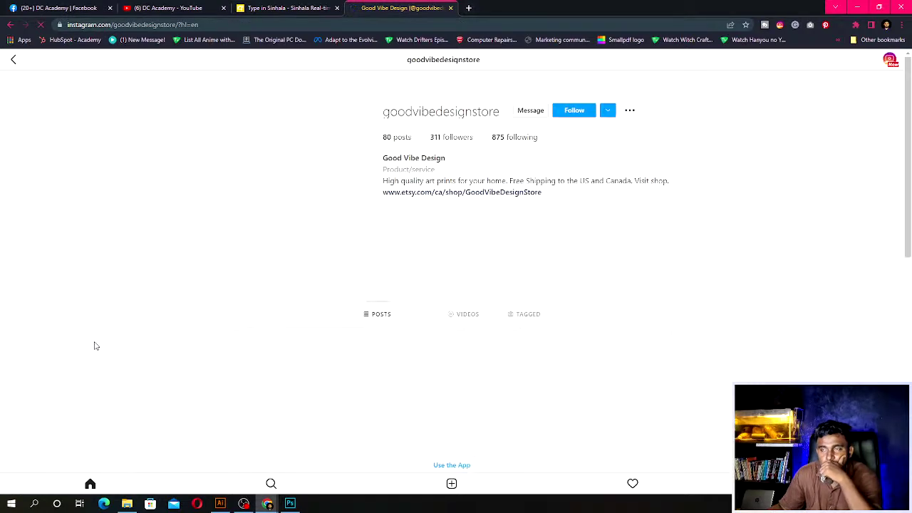
{"action": "scroll", "coordinate": [312, 281], "scroll_direction": "down", "scroll_amount": 3}
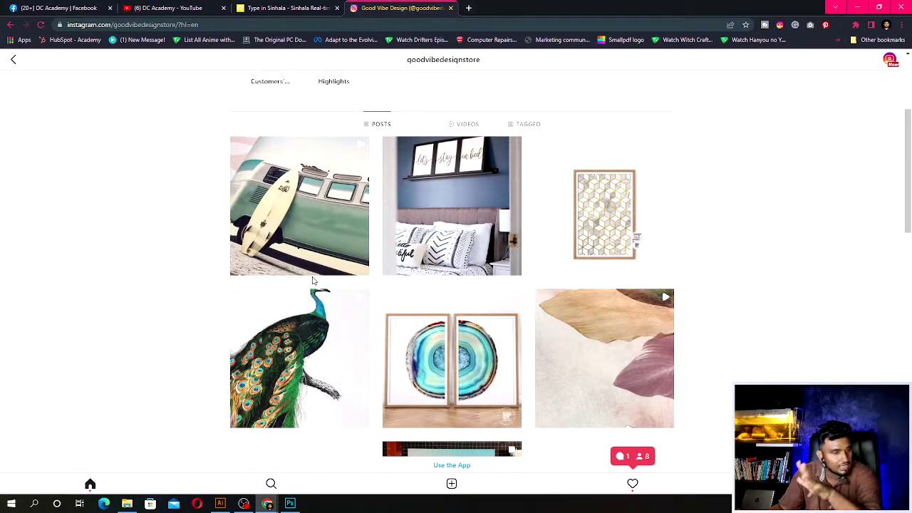
{"action": "scroll", "coordinate": [312, 280], "scroll_direction": "down", "scroll_amount": 4}
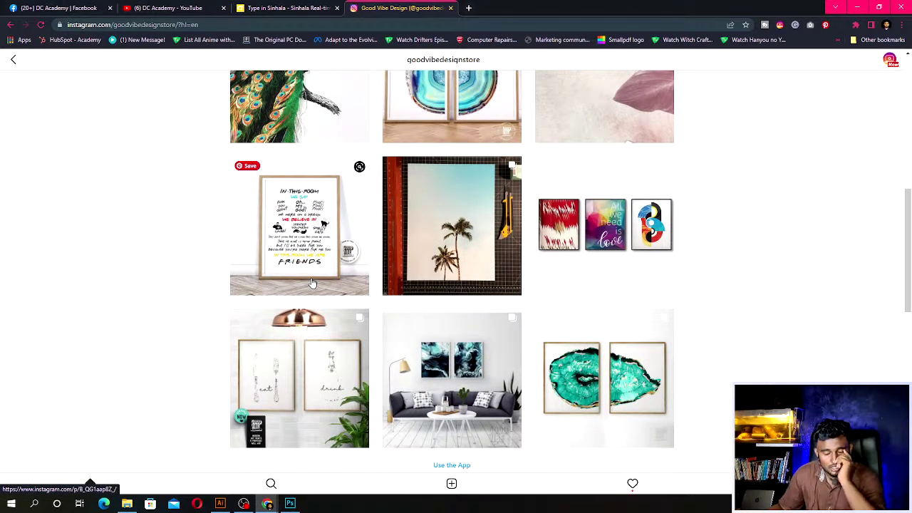
{"action": "scroll", "coordinate": [312, 283], "scroll_direction": "up", "scroll_amount": 10}
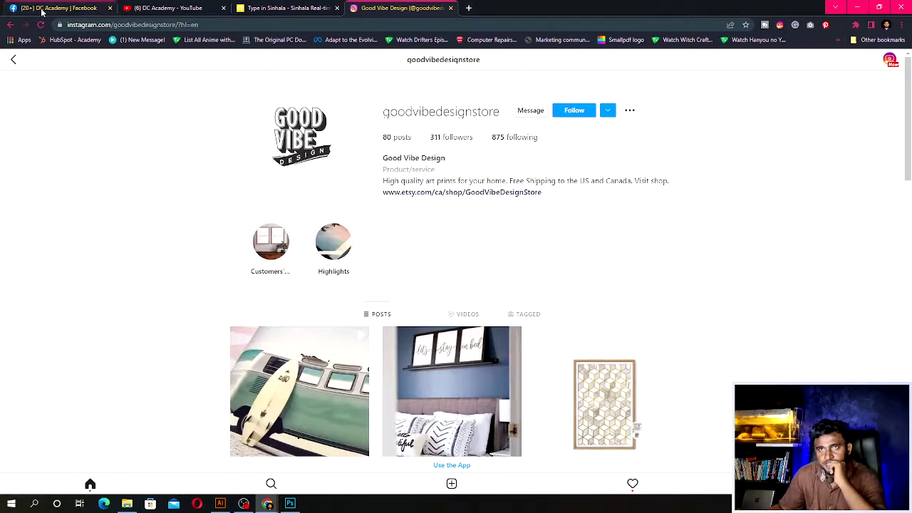
{"action": "left_click", "coordinate": [10, 25]}
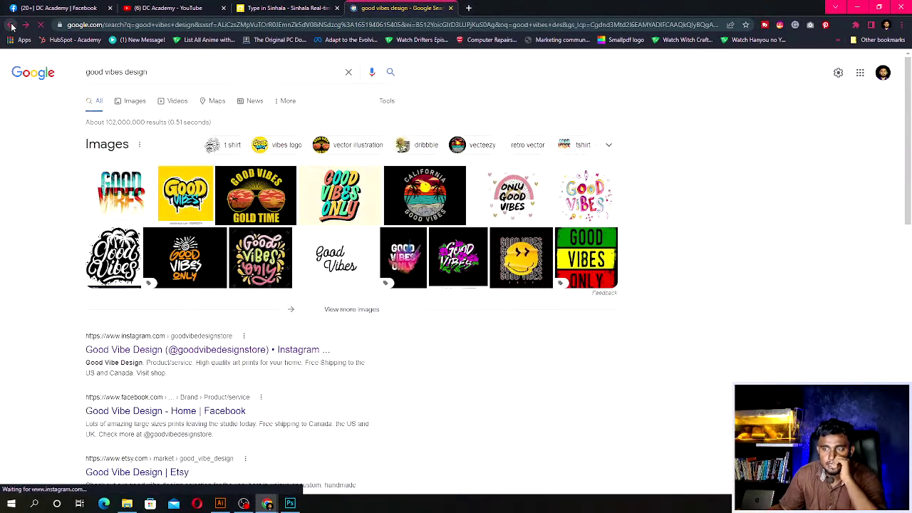
{"action": "mouse_move", "coordinate": [260, 258]}
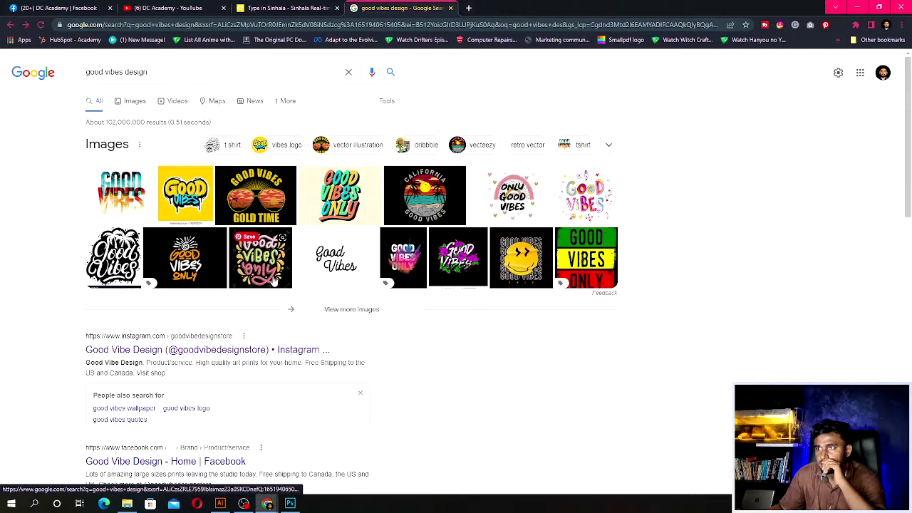
Show Images results for 'good vibes design', then switch away from the browser.
{"action": "left_click", "coordinate": [273, 280]}
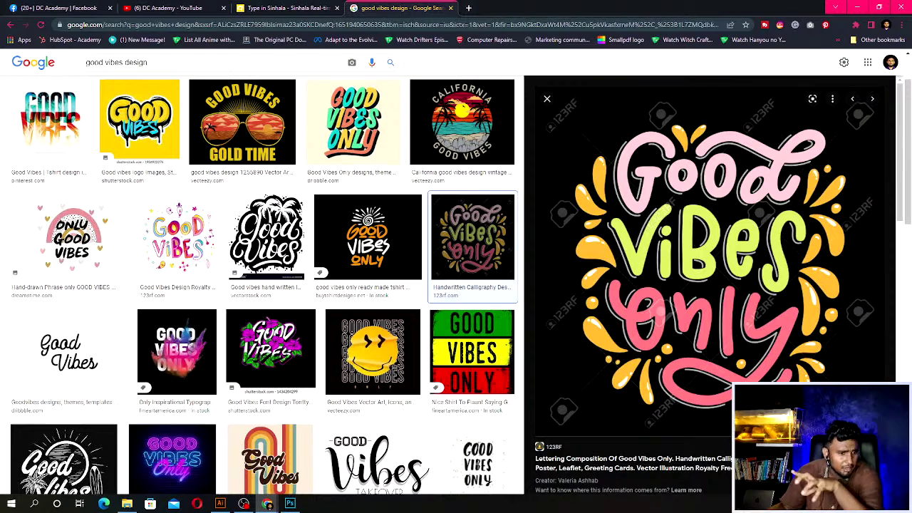
{"action": "left_click", "coordinate": [244, 503]}
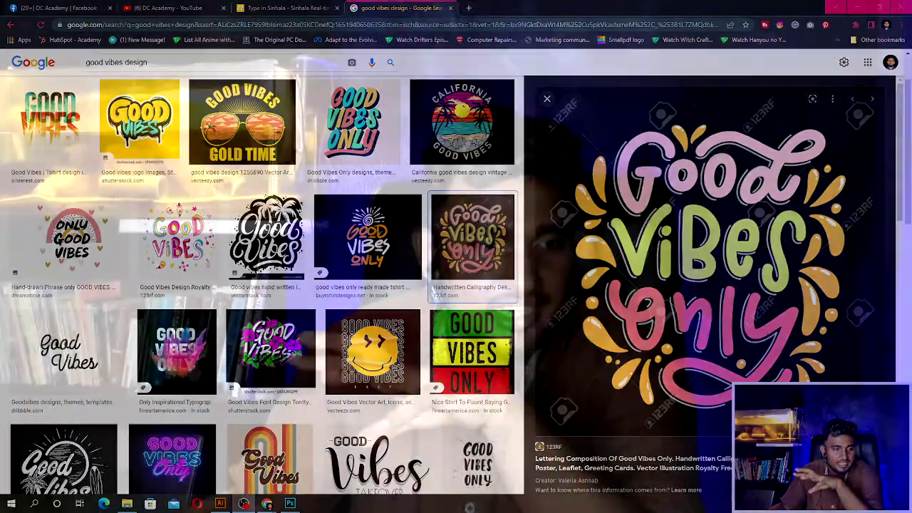
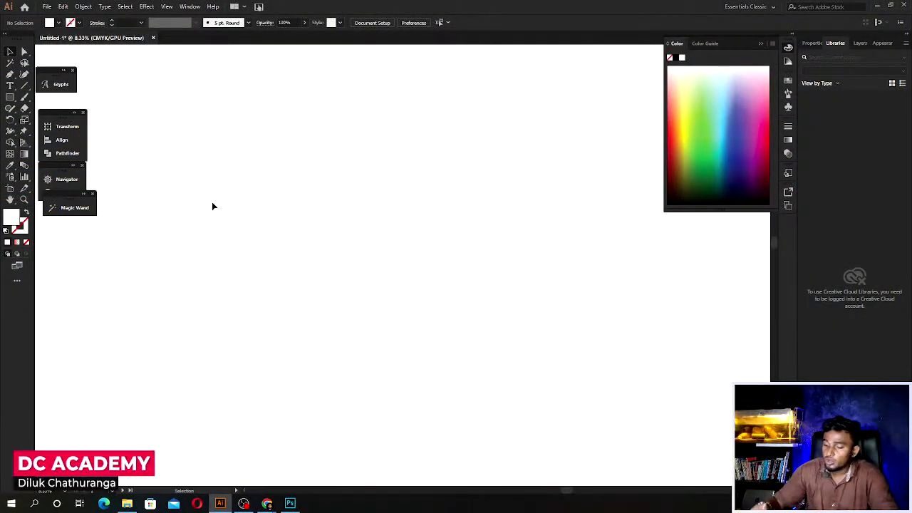
Set up the Paintbrush with no fill and a green stroke.
{"action": "key", "text": "b"}
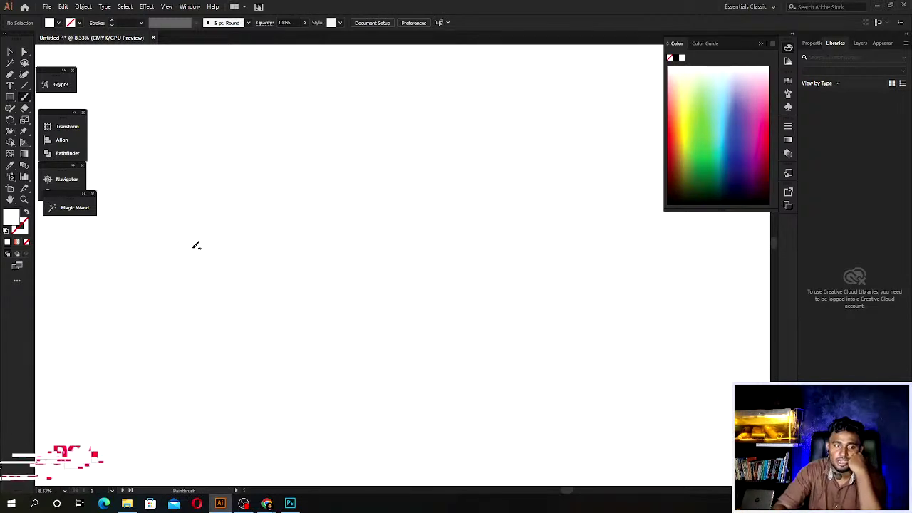
{"action": "key", "text": "shift+x"}
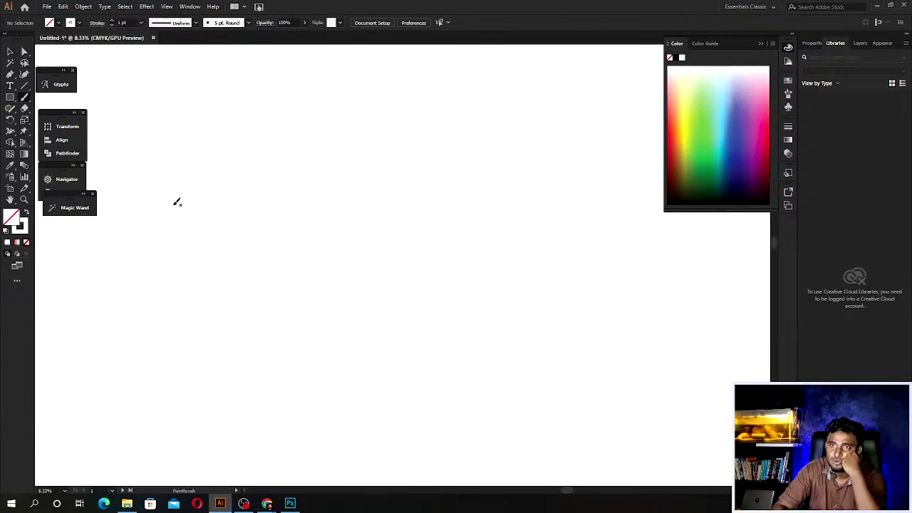
{"action": "left_click", "coordinate": [673, 153]}
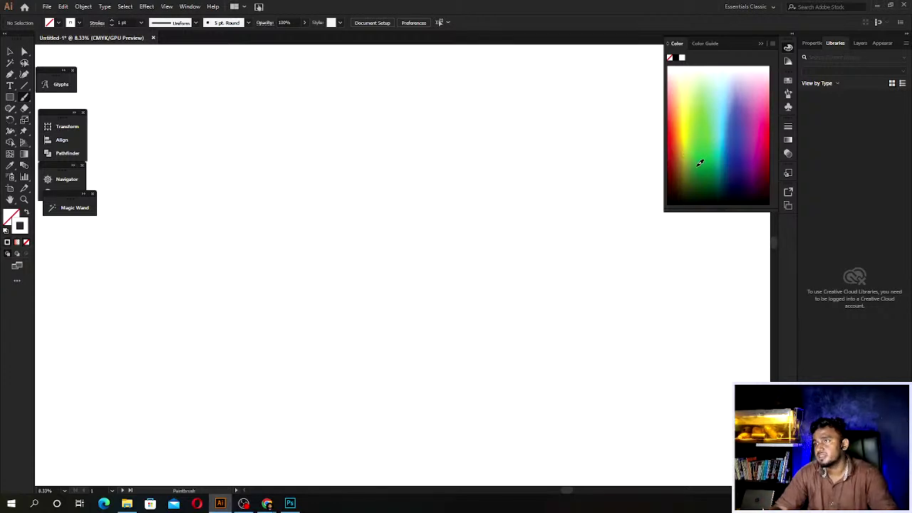
{"action": "left_click", "coordinate": [700, 163]}
Draw green looping doodles, a tall loop, and an S-shape across the canvas top.
{"action": "mouse_move", "coordinate": [211, 188]}
{"action": "left_mouse_down"}
{"action": "mouse_move", "coordinate": [229, 254]}
{"action": "mouse_move", "coordinate": [237, 188]}
{"action": "left_mouse_up"}
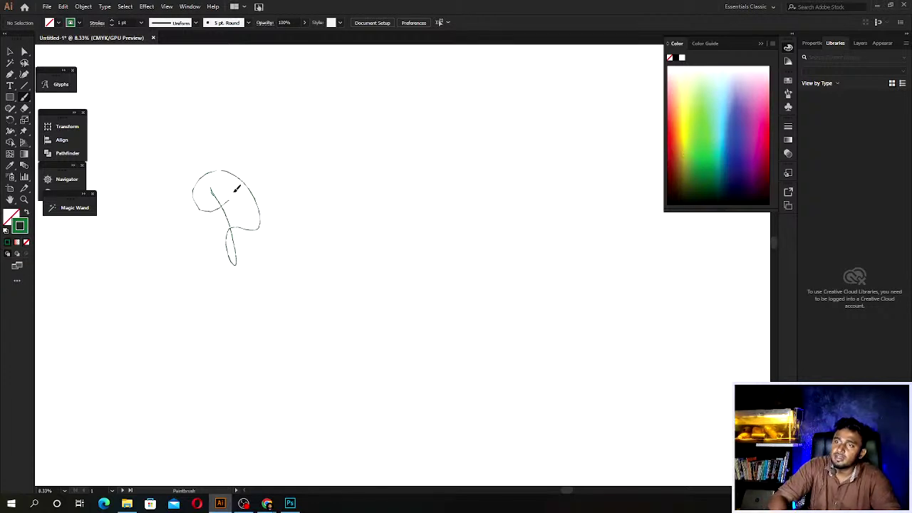
{"action": "left_click_drag", "start_coordinate": [258, 142], "coordinate": [281, 162]}
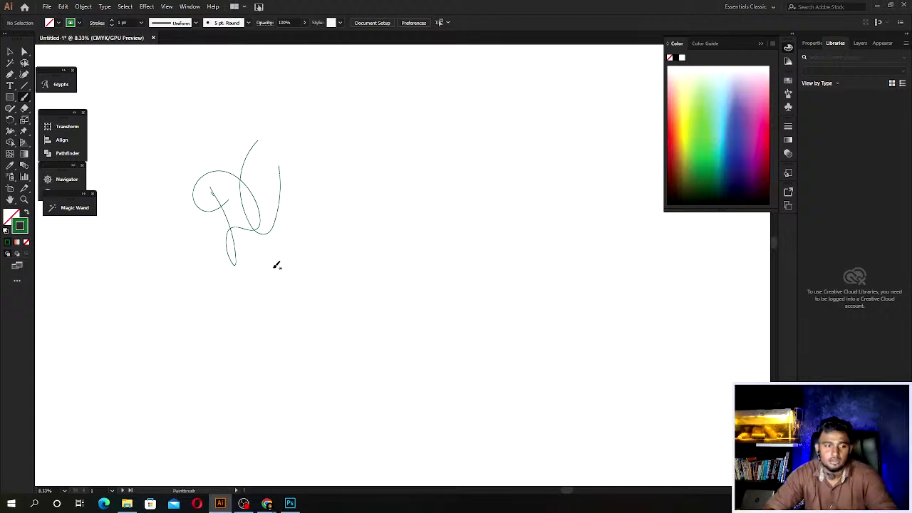
{"action": "mouse_move", "coordinate": [311, 264]}
{"action": "left_mouse_down"}
{"action": "mouse_move", "coordinate": [304, 214]}
{"action": "mouse_move", "coordinate": [308, 282]}
{"action": "left_mouse_up"}
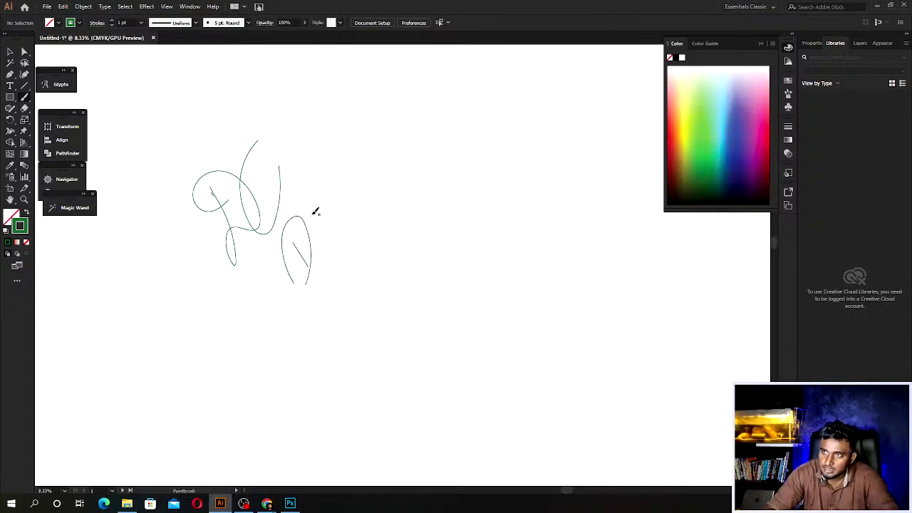
{"action": "left_click_drag", "start_coordinate": [296, 209], "coordinate": [318, 219]}
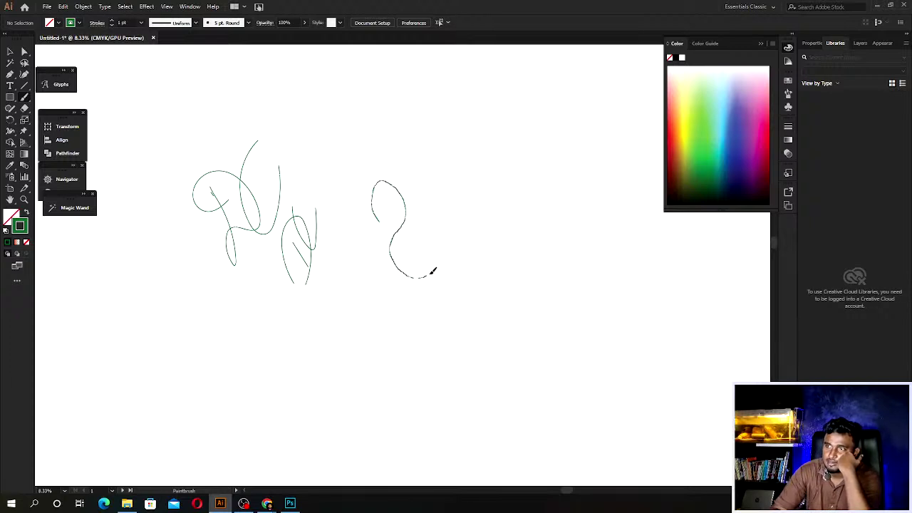
{"action": "left_click_drag", "start_coordinate": [433, 271], "coordinate": [424, 230]}
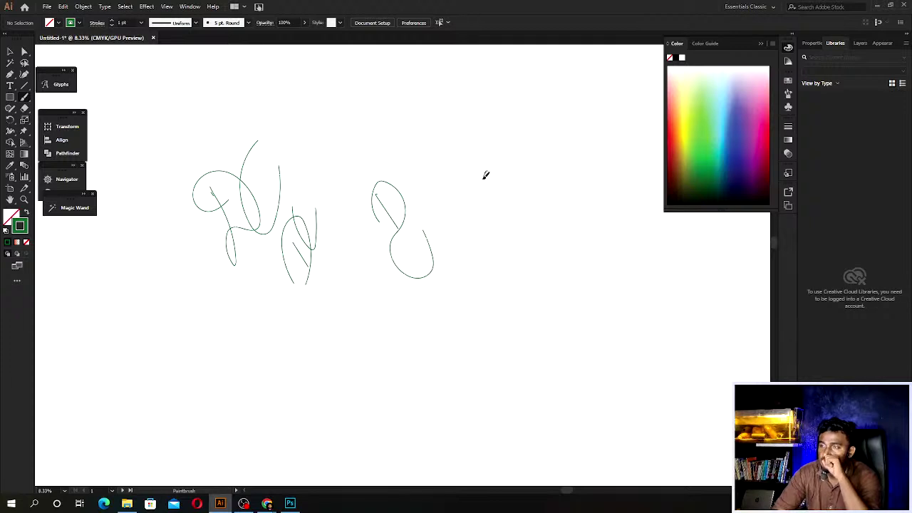
{"action": "left_click_drag", "start_coordinate": [486, 176], "coordinate": [511, 131]}
{"action": "left_click_drag", "start_coordinate": [484, 182], "coordinate": [526, 156]}
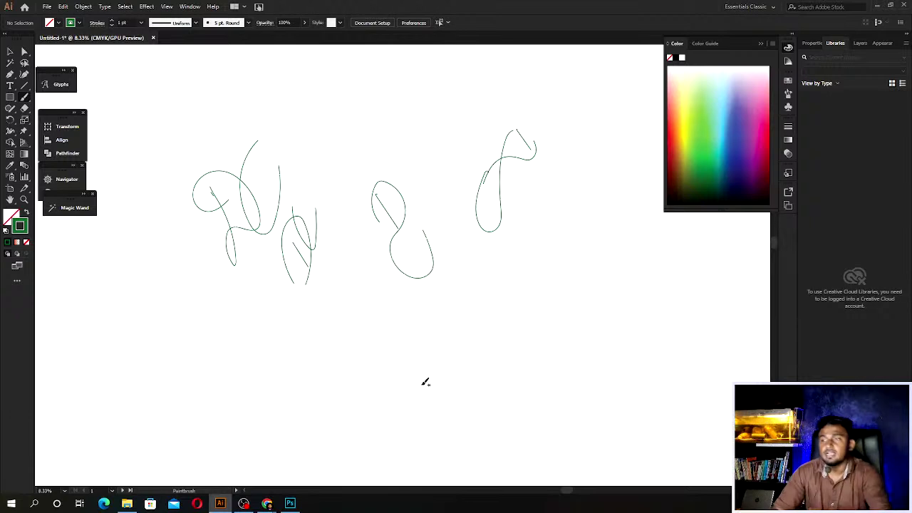
{"action": "left_click_drag", "start_coordinate": [428, 387], "coordinate": [363, 281]}
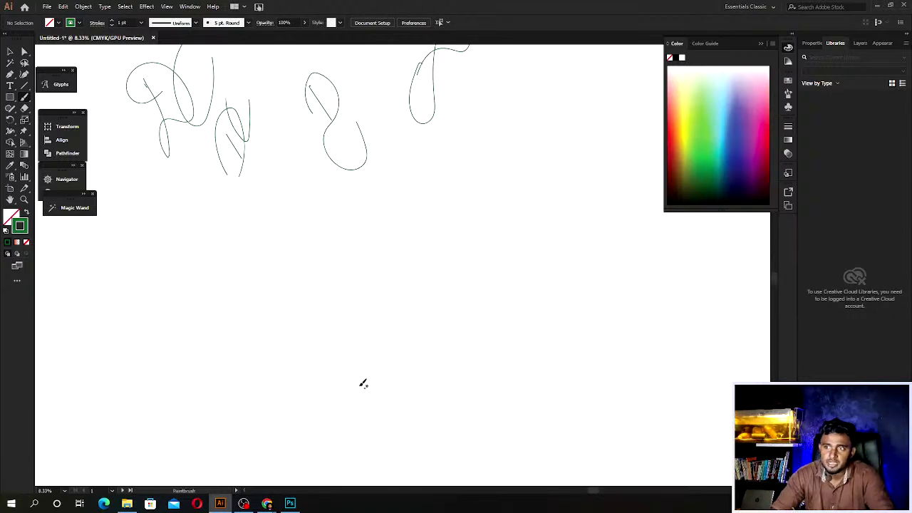
Draw a figure with an arch body and small head inside a brushed circle.
{"action": "left_click_drag", "start_coordinate": [336, 344], "coordinate": [345, 338]}
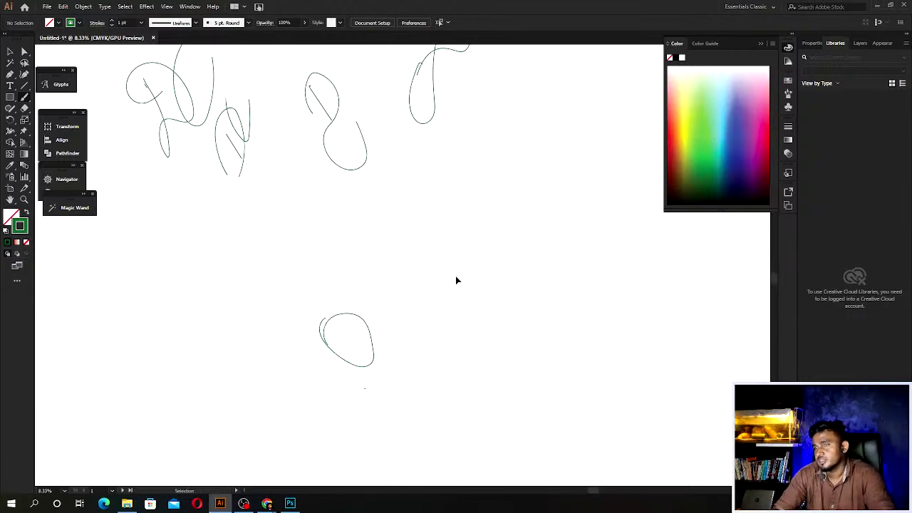
{"action": "key", "text": "ctrl+z"}
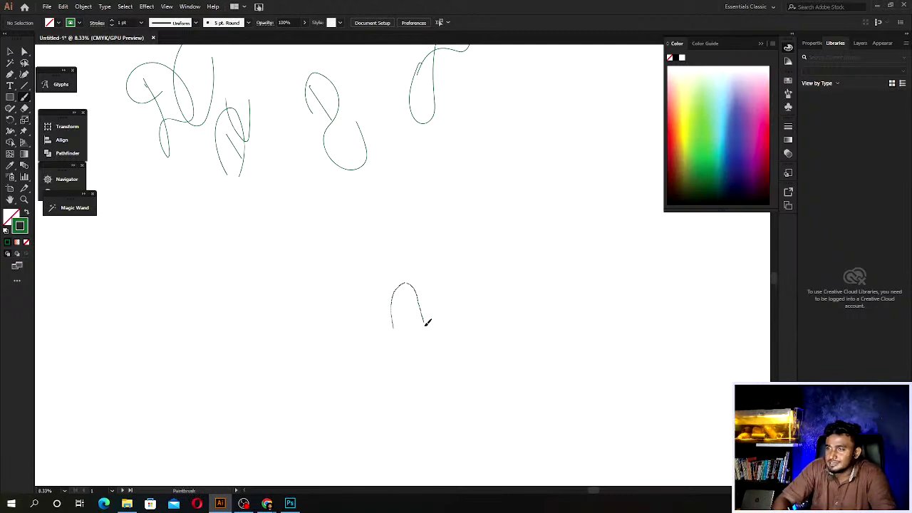
{"action": "left_click_drag", "start_coordinate": [427, 323], "coordinate": [426, 329]}
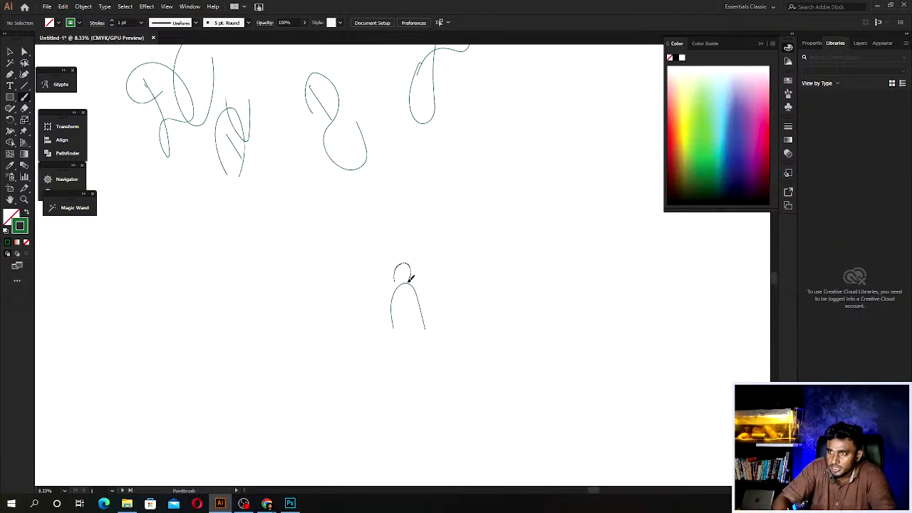
{"action": "left_click_drag", "start_coordinate": [410, 278], "coordinate": [398, 266]}
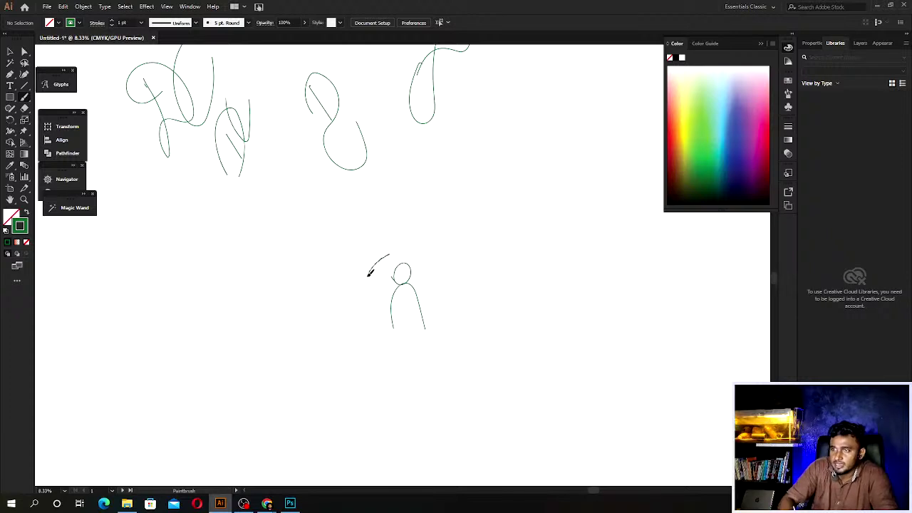
{"action": "mouse_move", "coordinate": [419, 354]}
{"action": "left_mouse_down"}
{"action": "mouse_move", "coordinate": [456, 287]}
{"action": "mouse_move", "coordinate": [370, 275]}
{"action": "left_mouse_up"}
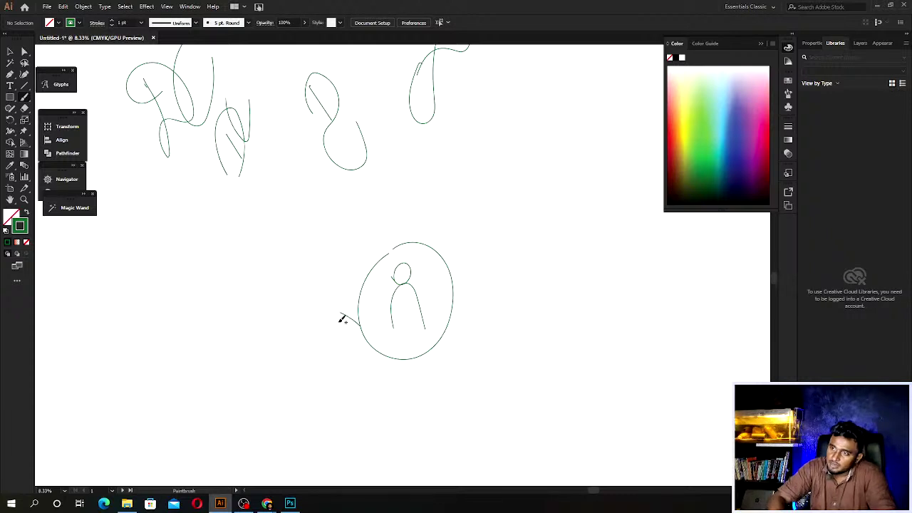
Add scribbled lettering around and below the circle, plus a frame around the logo.
{"action": "mouse_move", "coordinate": [341, 321]}
{"action": "left_mouse_down"}
{"action": "mouse_move", "coordinate": [333, 303]}
{"action": "mouse_move", "coordinate": [361, 289]}
{"action": "mouse_move", "coordinate": [384, 228]}
{"action": "mouse_move", "coordinate": [432, 235]}
{"action": "mouse_move", "coordinate": [455, 270]}
{"action": "mouse_move", "coordinate": [467, 317]}
{"action": "left_mouse_up"}
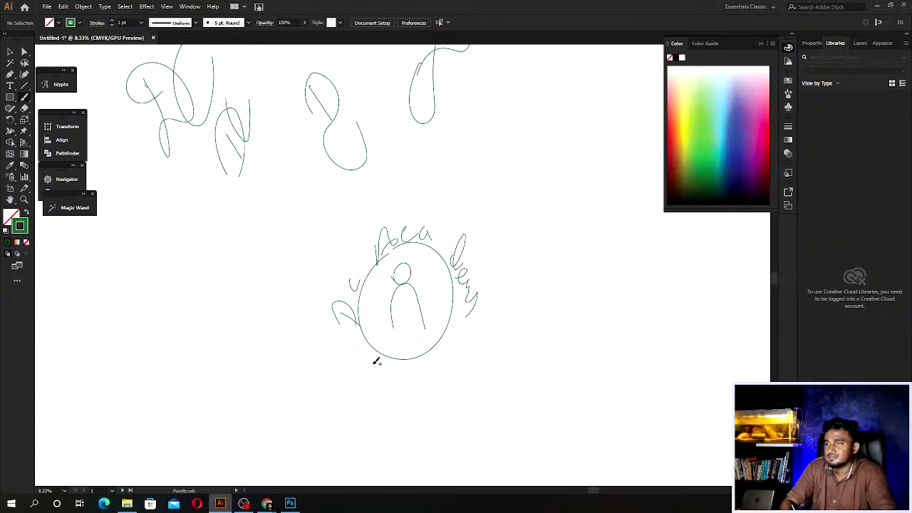
{"action": "mouse_move", "coordinate": [375, 366]}
{"action": "left_mouse_down"}
{"action": "mouse_move", "coordinate": [389, 371]}
{"action": "mouse_move", "coordinate": [383, 401]}
{"action": "left_mouse_up"}
{"action": "left_click_drag", "start_coordinate": [406, 366], "coordinate": [402, 381]}
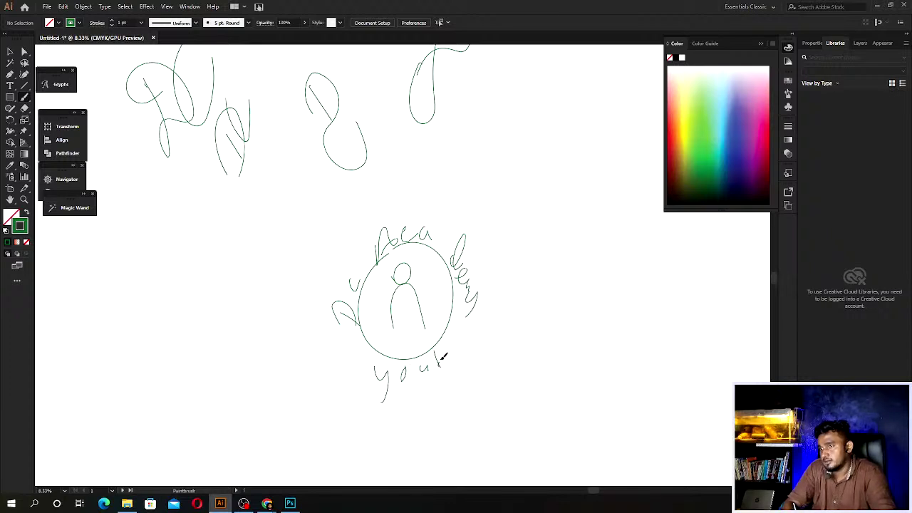
{"action": "mouse_move", "coordinate": [302, 256]}
{"action": "left_mouse_down"}
{"action": "mouse_move", "coordinate": [350, 475]}
{"action": "mouse_move", "coordinate": [560, 357]}
{"action": "mouse_move", "coordinate": [503, 165]}
{"action": "mouse_move", "coordinate": [242, 275]}
{"action": "left_mouse_up"}
Draw rough frames around the upper-right and left doodle groups, then restore the window.
{"action": "scroll", "coordinate": [335, 289], "scroll_direction": "up", "scroll_amount": 2}
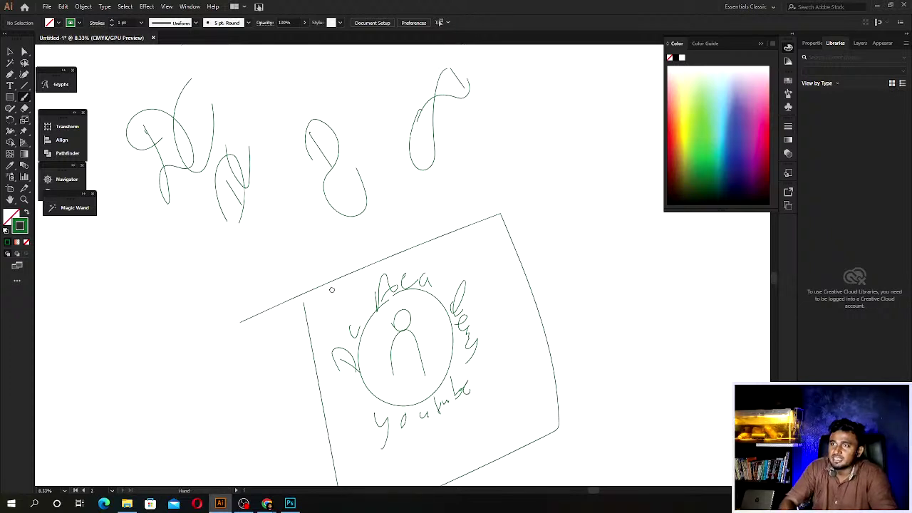
{"action": "scroll", "coordinate": [428, 228], "scroll_direction": "up", "scroll_amount": 3}
{"action": "mouse_move", "coordinate": [400, 136]}
{"action": "left_mouse_down"}
{"action": "mouse_move", "coordinate": [410, 208]}
{"action": "mouse_move", "coordinate": [560, 203]}
{"action": "mouse_move", "coordinate": [410, 146]}
{"action": "mouse_move", "coordinate": [383, 214]}
{"action": "mouse_move", "coordinate": [324, 223]}
{"action": "mouse_move", "coordinate": [371, 130]}
{"action": "left_mouse_up"}
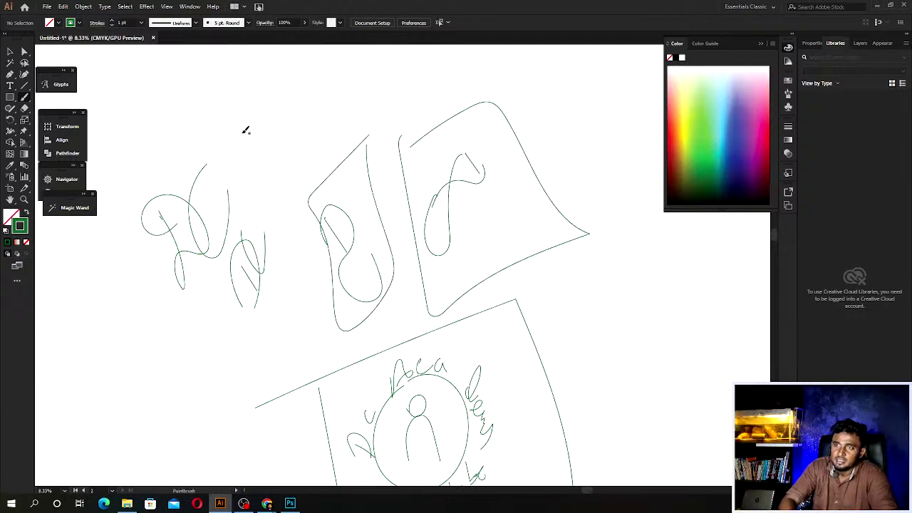
{"action": "mouse_move", "coordinate": [242, 132]}
{"action": "left_mouse_down"}
{"action": "mouse_move", "coordinate": [261, 317]}
{"action": "mouse_move", "coordinate": [109, 295]}
{"action": "mouse_move", "coordinate": [118, 142]}
{"action": "mouse_move", "coordinate": [321, 130]}
{"action": "left_mouse_up"}
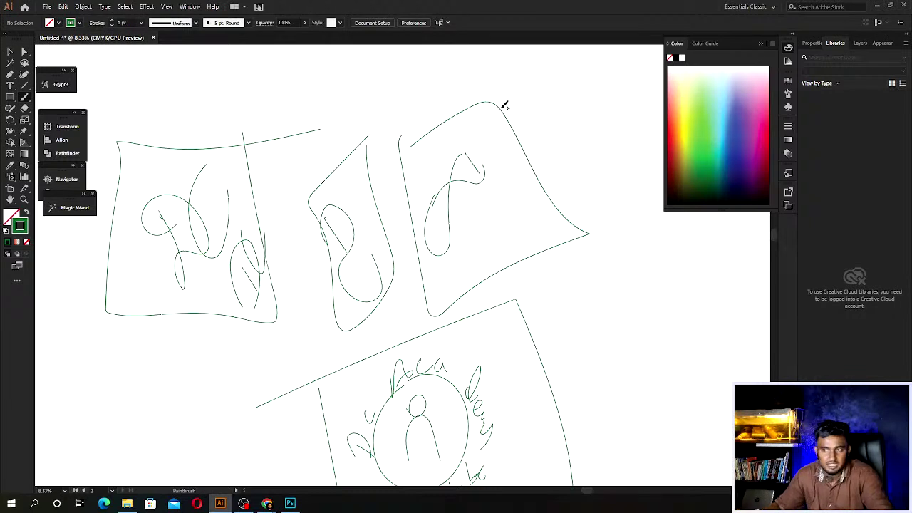
{"action": "scroll", "coordinate": [536, 315], "scroll_direction": "down", "scroll_amount": 2}
{"action": "scroll", "coordinate": [536, 316], "scroll_direction": "down", "scroll_amount": 1}
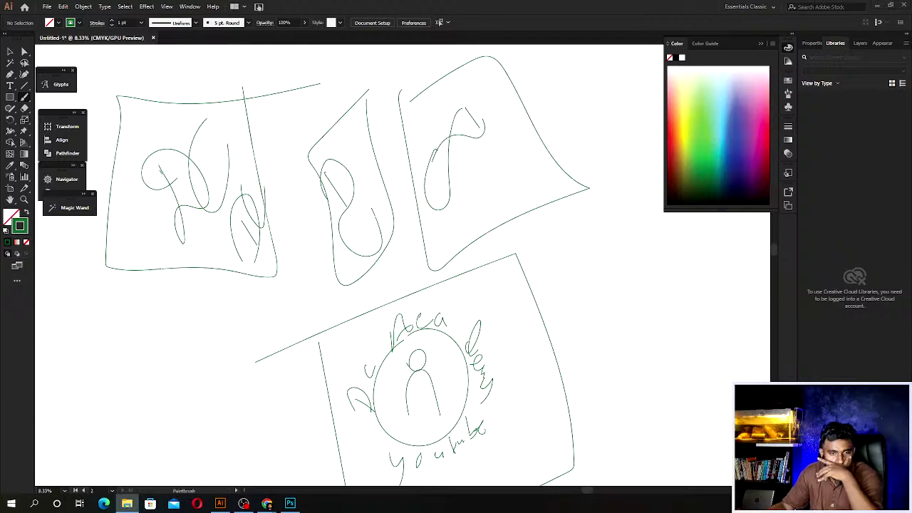
{"action": "key", "text": "super+Down"}
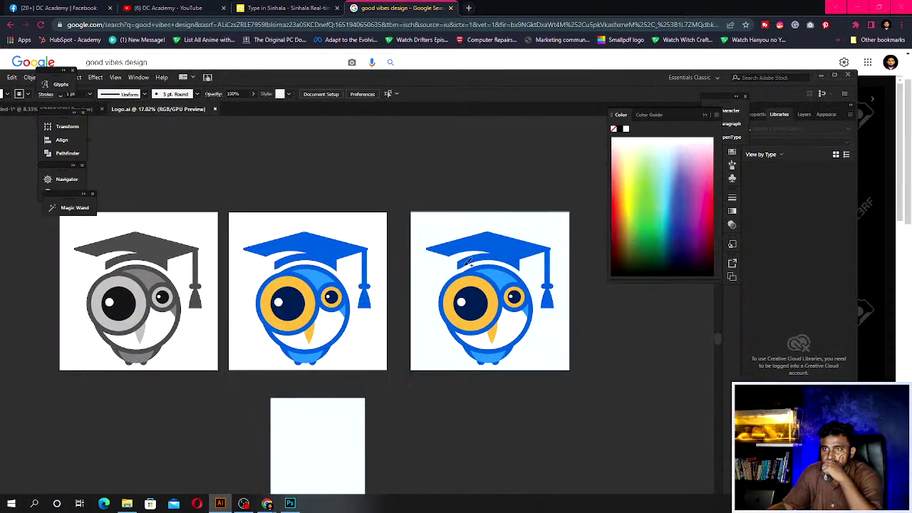
{"action": "left_click", "coordinate": [216, 110]}
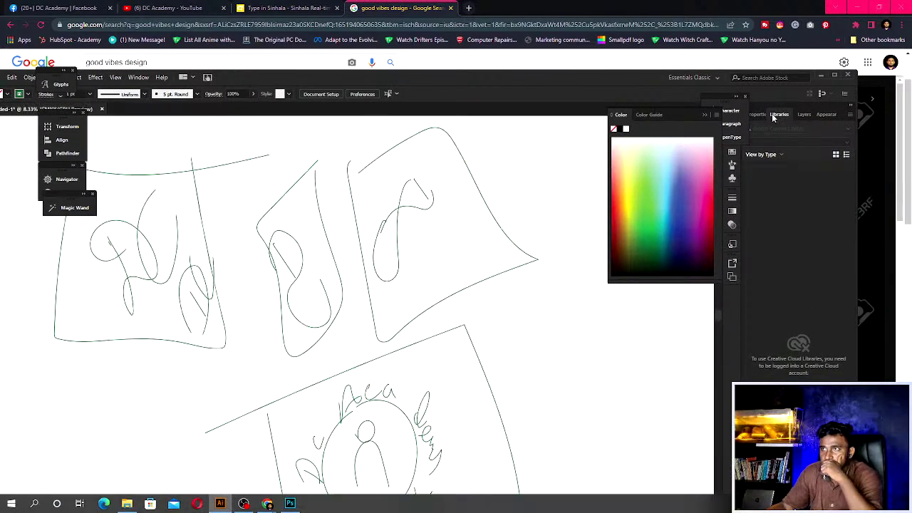
{"action": "left_click", "coordinate": [834, 76]}
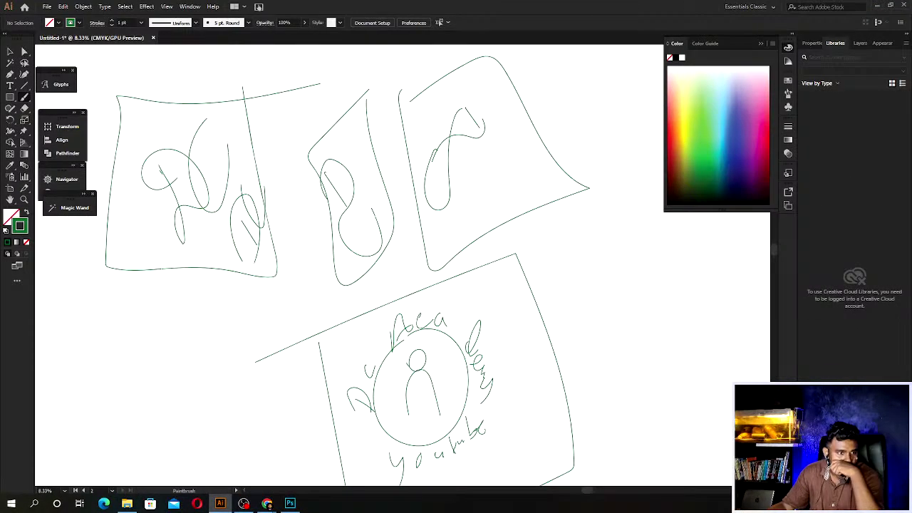
{"action": "left_click", "coordinate": [127, 503]}
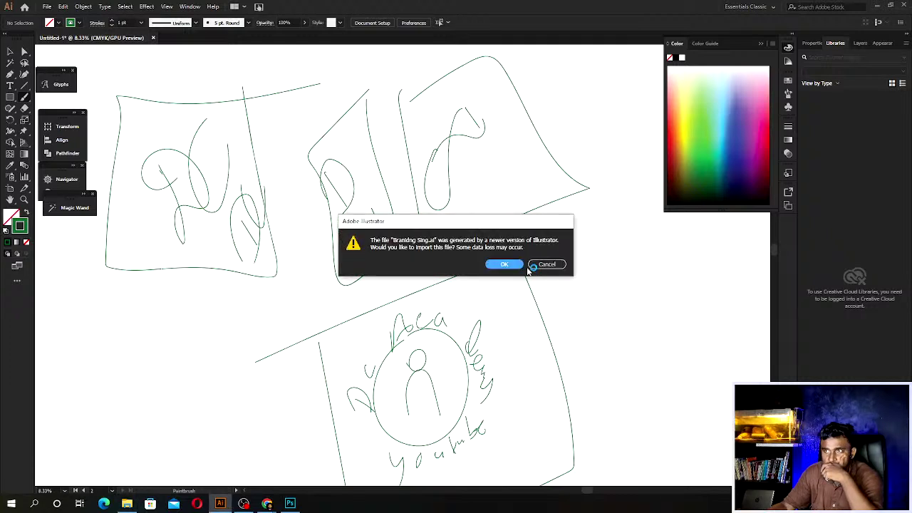
{"action": "left_click", "coordinate": [511, 266]}
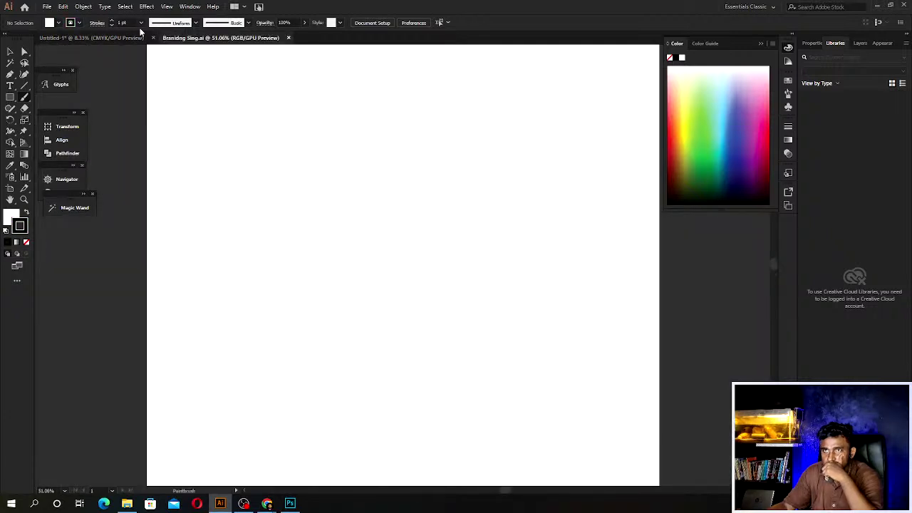
{"action": "left_click", "coordinate": [288, 38]}
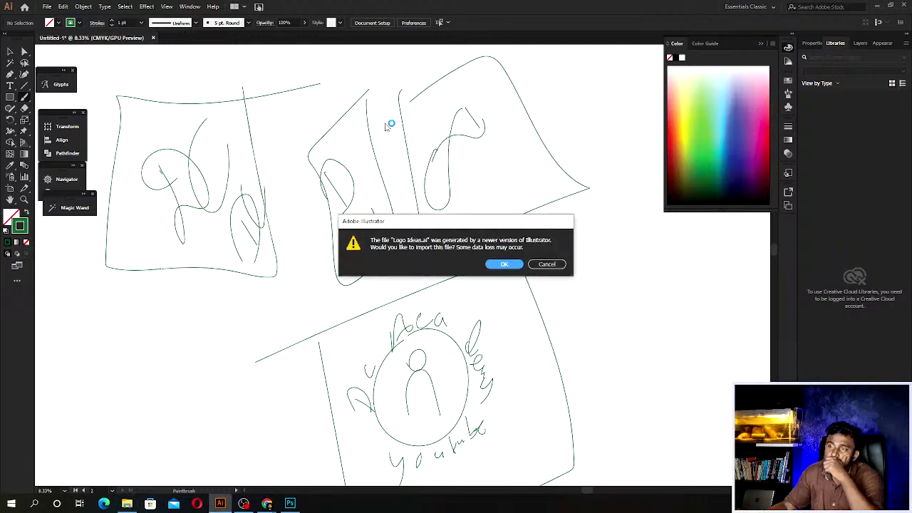
{"action": "left_click", "coordinate": [505, 265]}
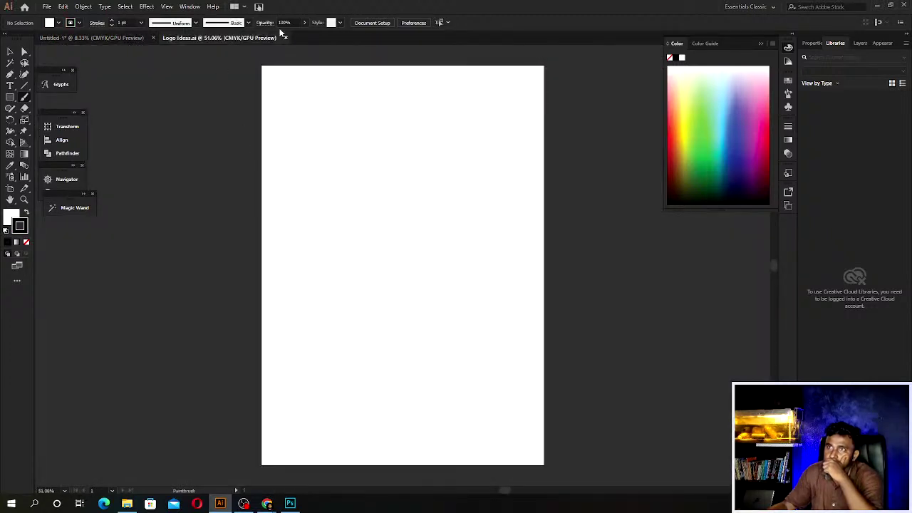
{"action": "left_click", "coordinate": [859, 45]}
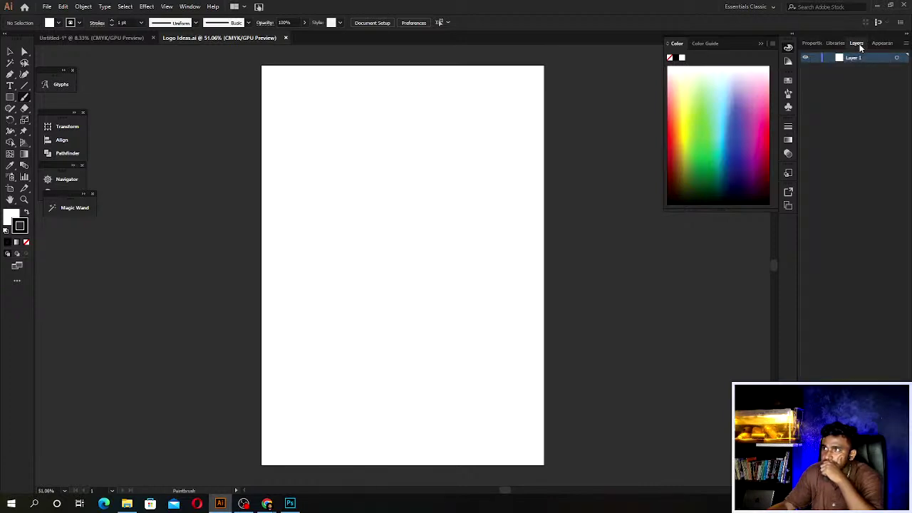
{"action": "left_click", "coordinate": [285, 38]}
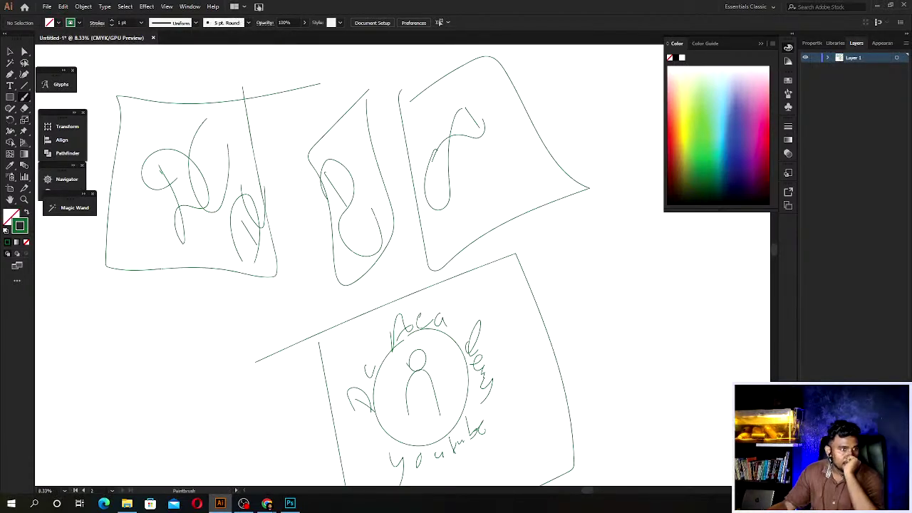
{"action": "left_click", "coordinate": [127, 504]}
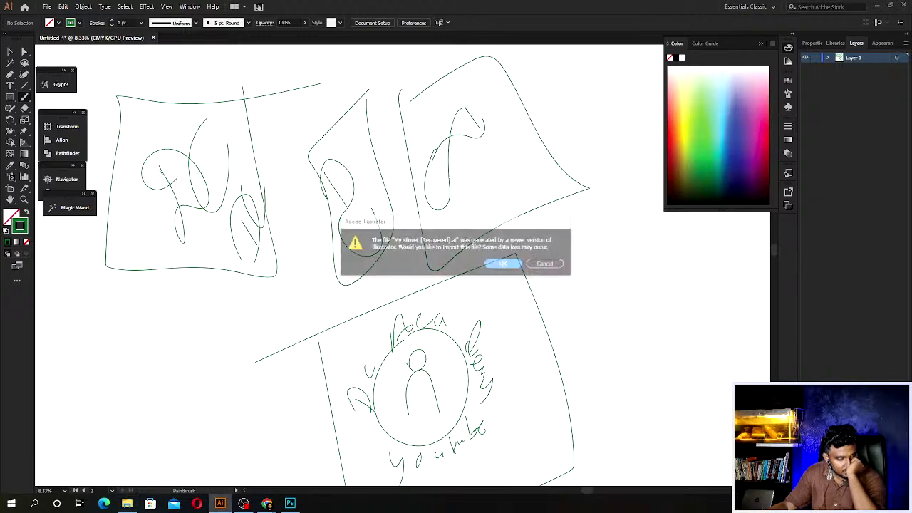
{"action": "left_click", "coordinate": [506, 266]}
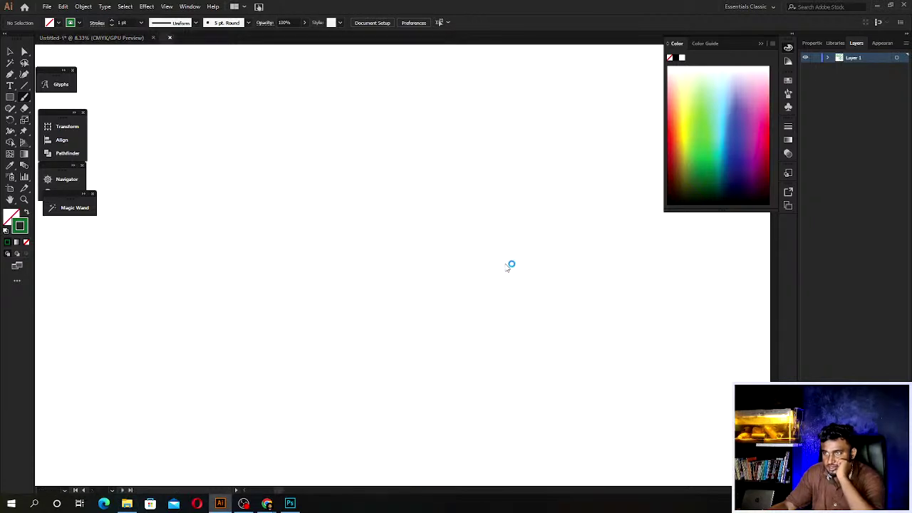
{"action": "key", "text": "ctrl+0"}
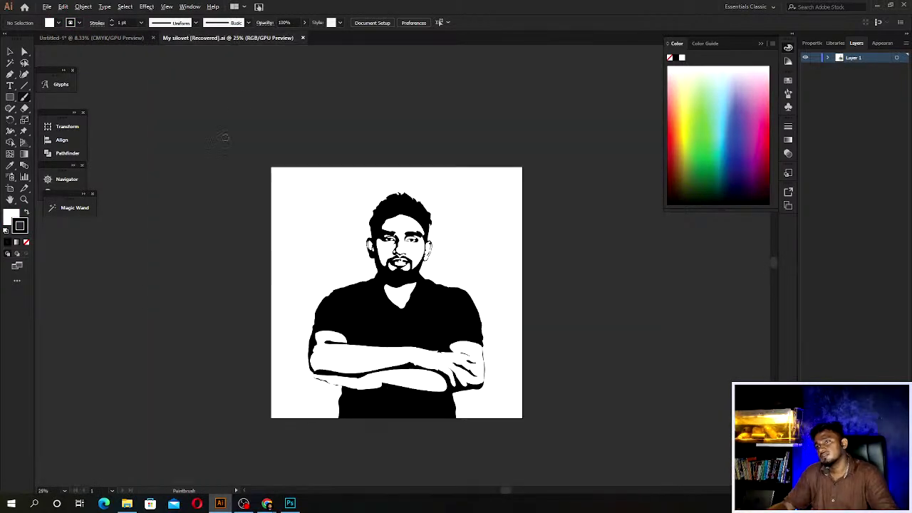
{"action": "left_click", "coordinate": [306, 37]}
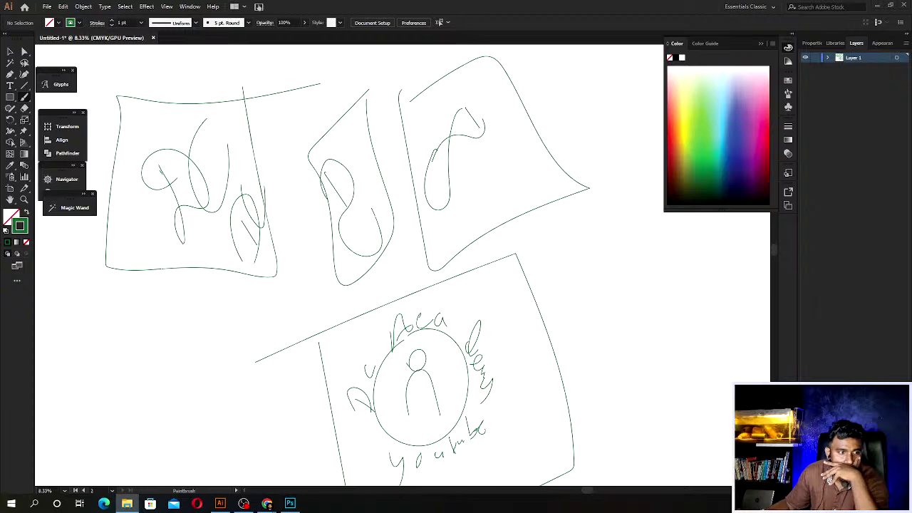
{"action": "left_click", "coordinate": [104, 504]}
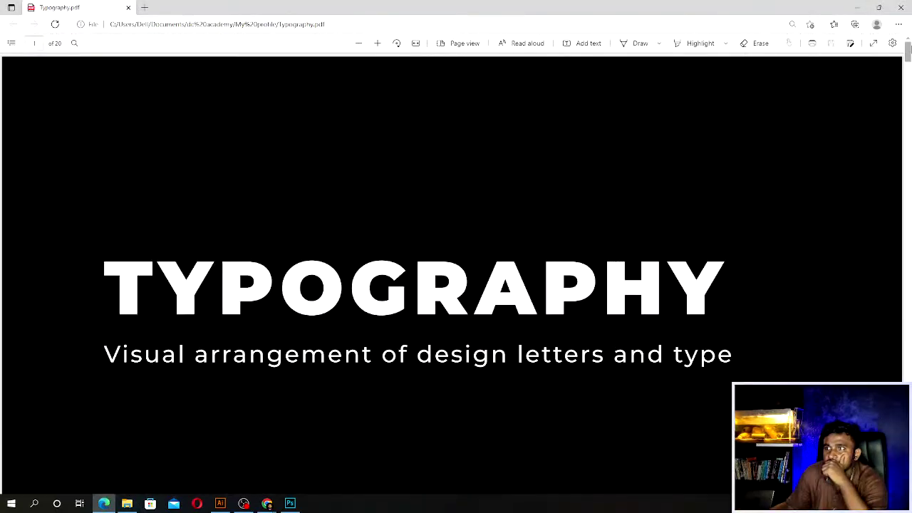
{"action": "scroll", "coordinate": [706, 243], "scroll_direction": "down", "scroll_amount": 5}
{"action": "left_click", "coordinate": [901, 8]}
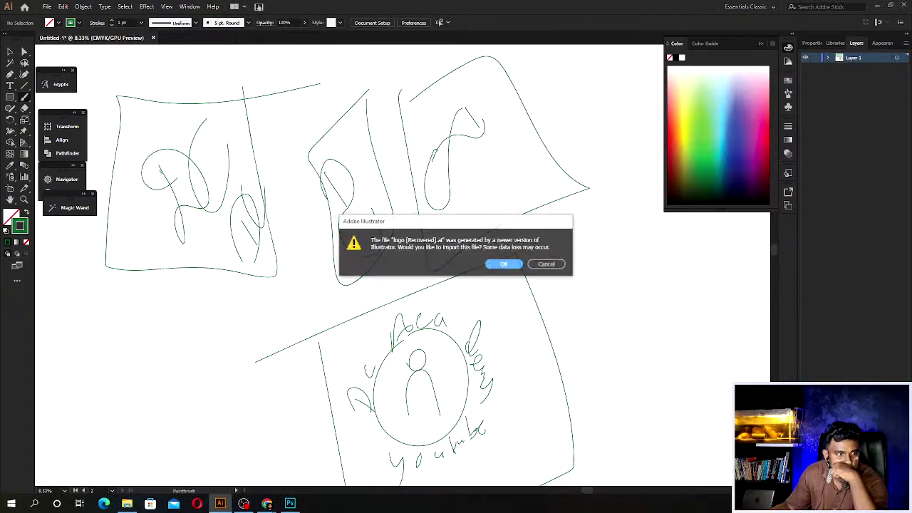
{"action": "left_click", "coordinate": [509, 264]}
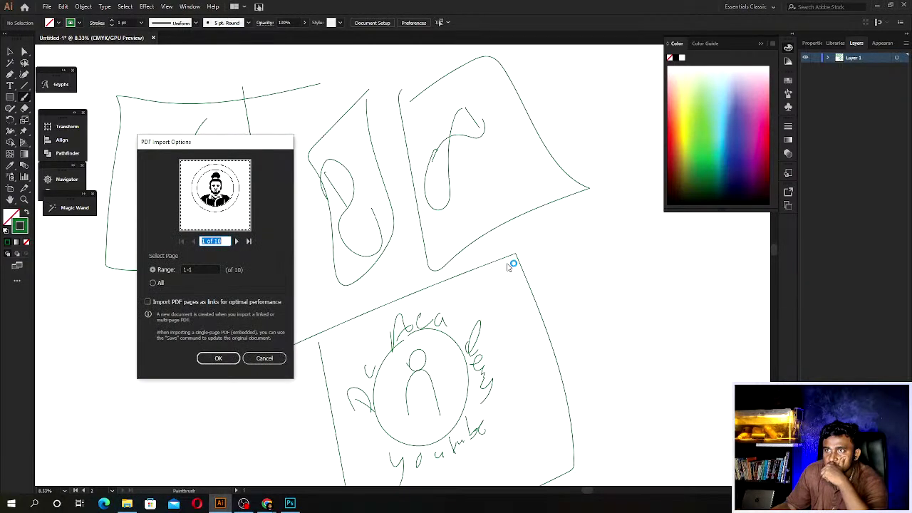
{"action": "left_click", "coordinate": [239, 241]}
{"action": "left_click", "coordinate": [239, 241]}
{"action": "left_click", "coordinate": [239, 241]}
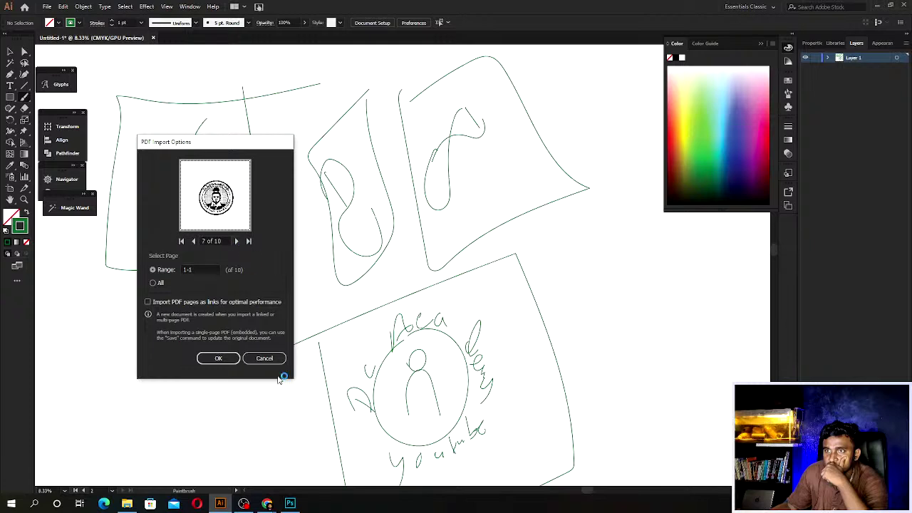
{"action": "left_click", "coordinate": [264, 358]}
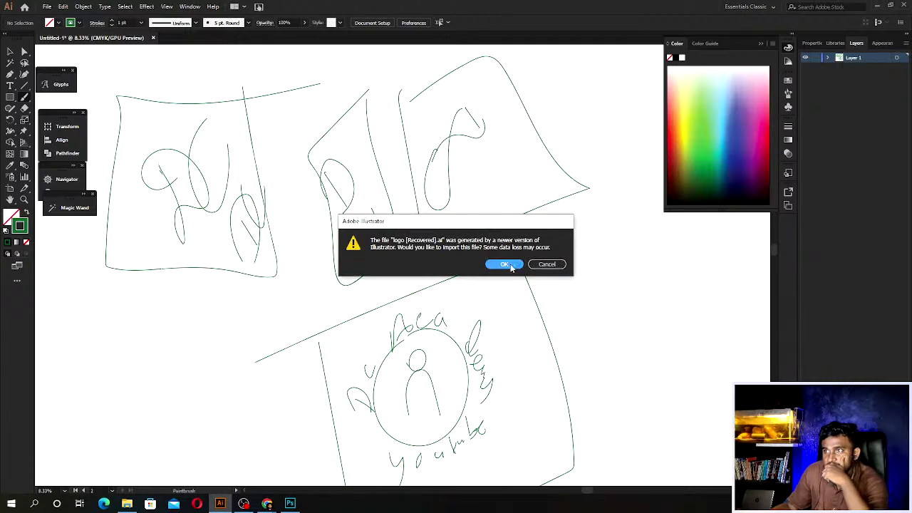
{"action": "left_click", "coordinate": [504, 264]}
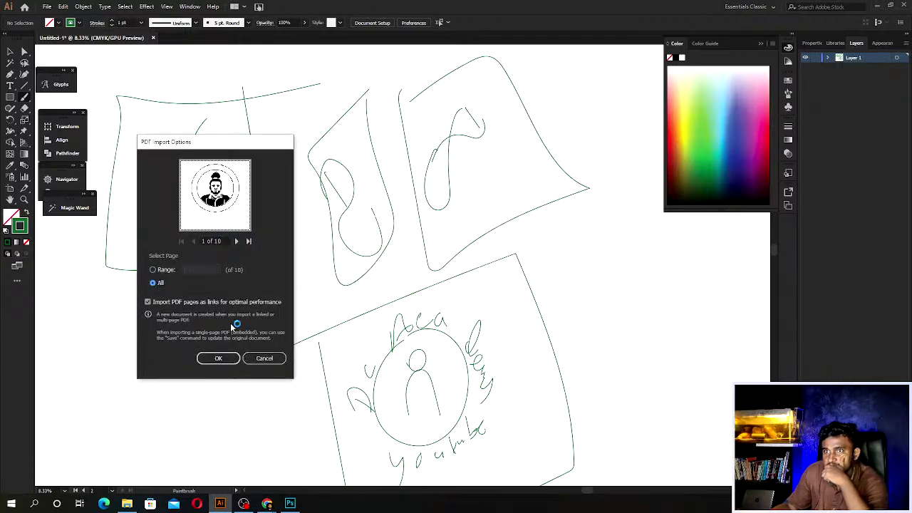
{"action": "left_click", "coordinate": [237, 242]}
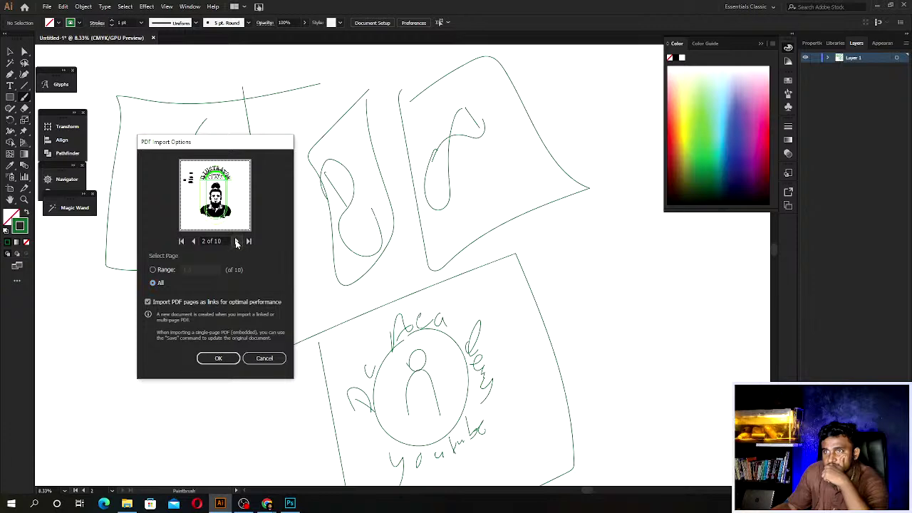
{"action": "left_click", "coordinate": [236, 241]}
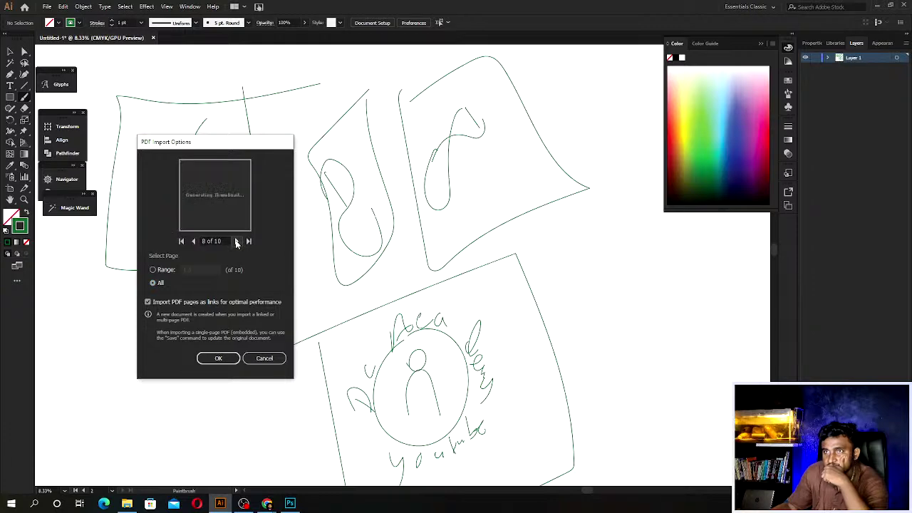
{"action": "left_click", "coordinate": [213, 359]}
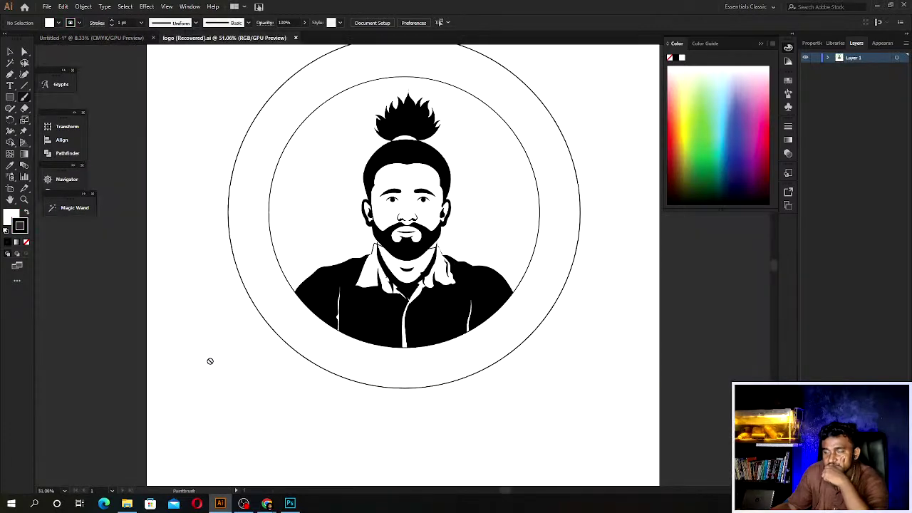
{"action": "scroll", "coordinate": [202, 332], "scroll_direction": "down", "scroll_amount": 3, "text": "alt"}
{"action": "scroll", "coordinate": [201, 332], "scroll_direction": "down", "scroll_amount": 3, "text": "alt"}
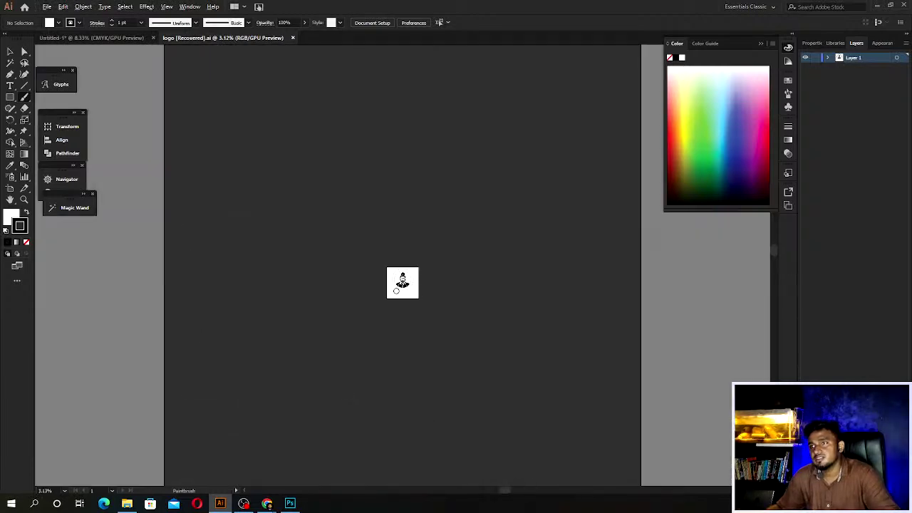
{"action": "scroll", "coordinate": [396, 290], "scroll_direction": "up", "scroll_amount": 4, "text": "alt"}
{"action": "scroll", "coordinate": [397, 289], "scroll_direction": "up", "scroll_amount": 1, "text": "alt"}
{"action": "key", "text": "ctrl+0"}
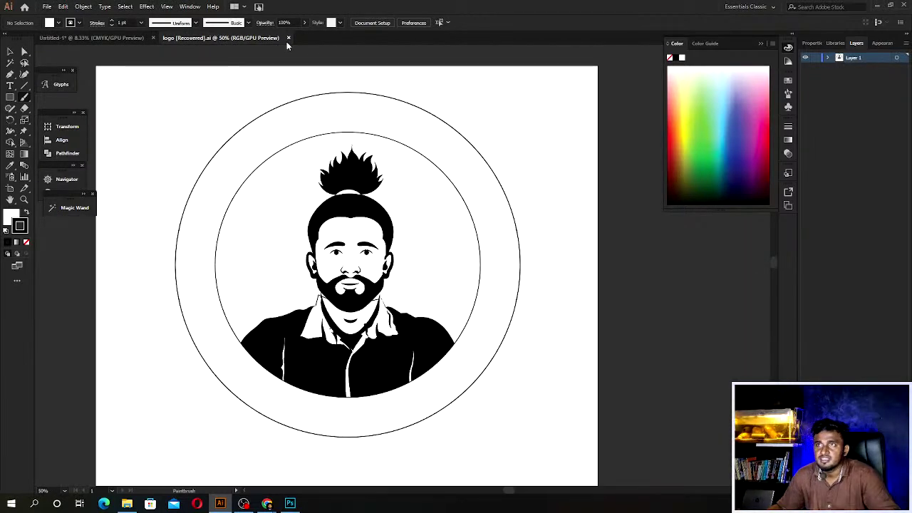
{"action": "left_click", "coordinate": [288, 38]}
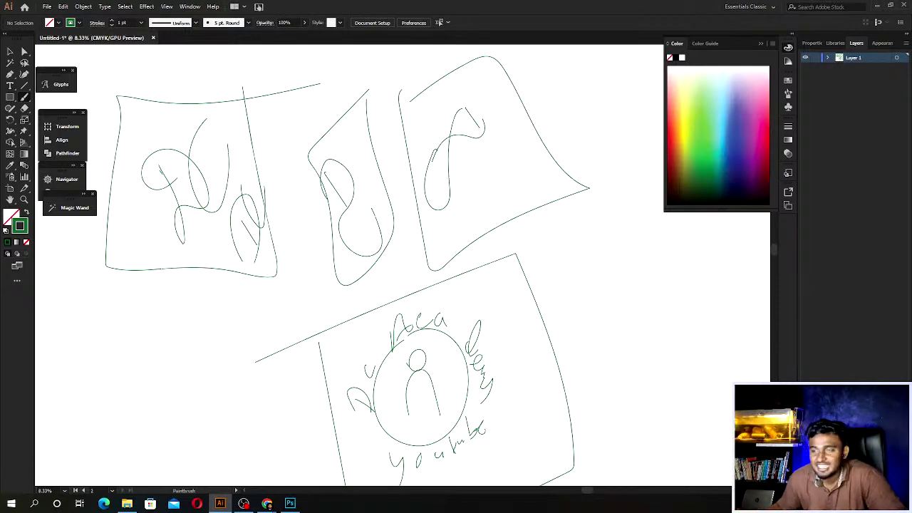
{"action": "key", "text": "ctrl+0"}
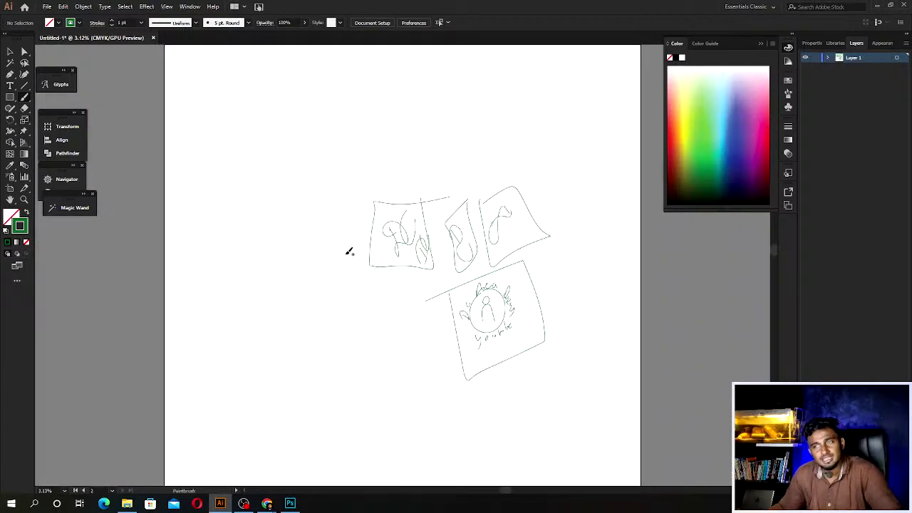
Marquee-select every green sketch on the artboard and delete them all.
{"action": "key", "text": "v"}
{"action": "left_click_drag", "start_coordinate": [347, 254], "coordinate": [602, 415]}
{"action": "key", "text": "Delete"}
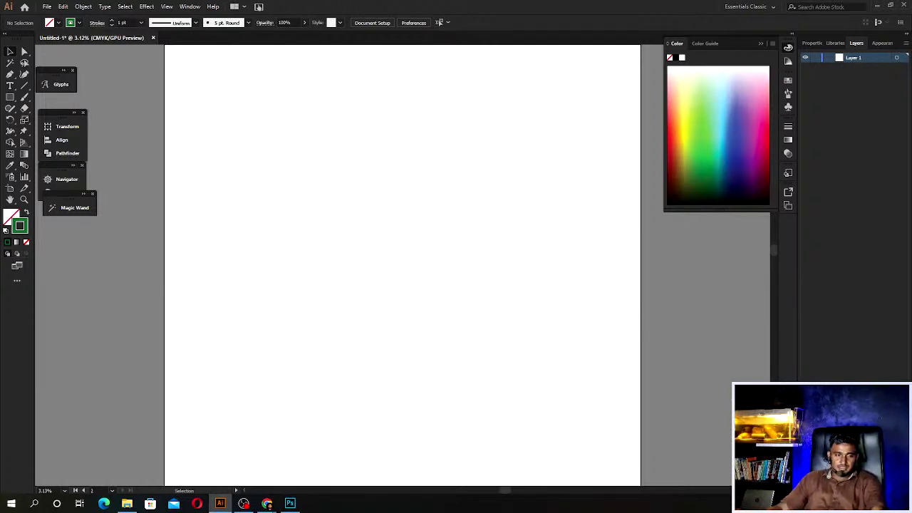
{"action": "mouse_move", "coordinate": [267, 504]}
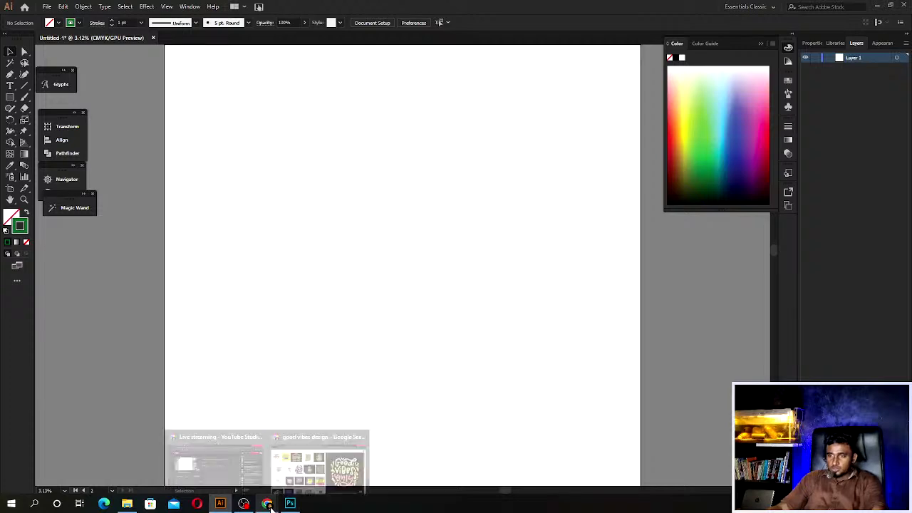
Navigate the browser to the Unsplash site.
{"action": "left_click", "coordinate": [296, 458]}
{"action": "left_click", "coordinate": [172, 25]}
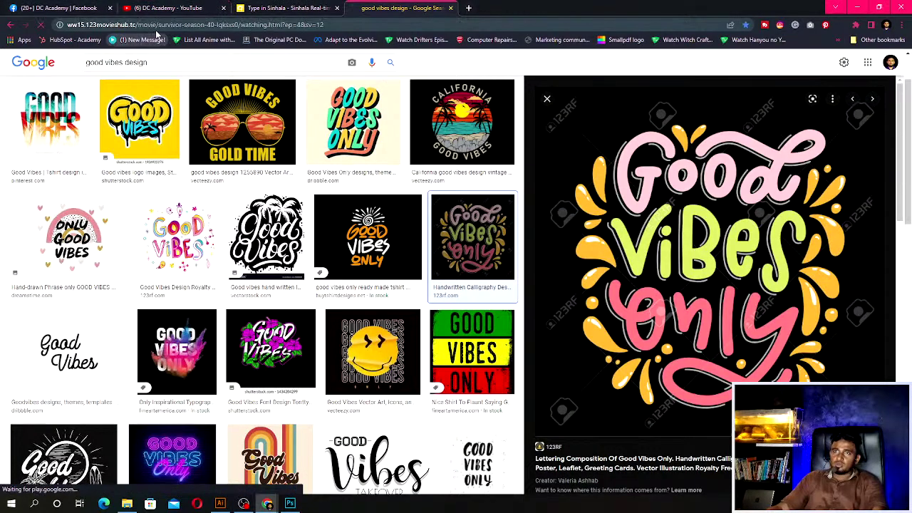
{"action": "key", "text": "ctrl+v"}
{"action": "key", "text": "Return"}
{"action": "type", "text": "und"}
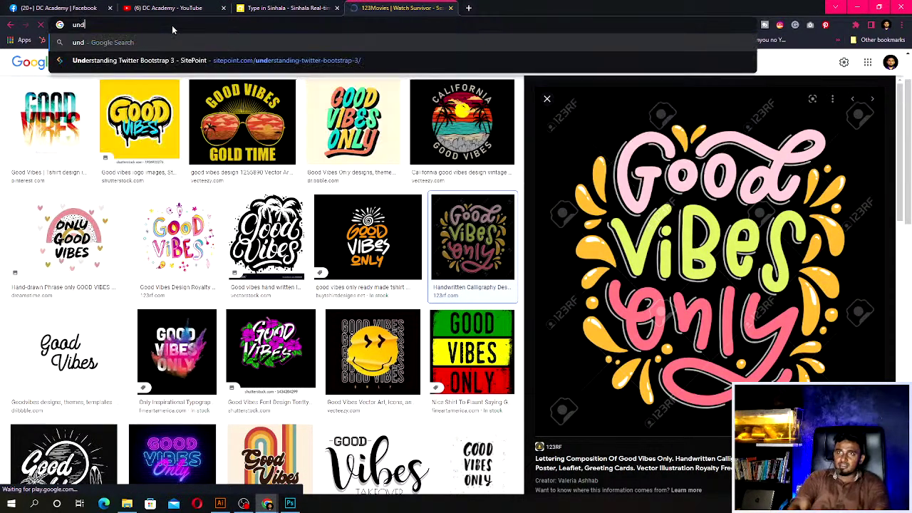
{"action": "key", "text": "Return"}
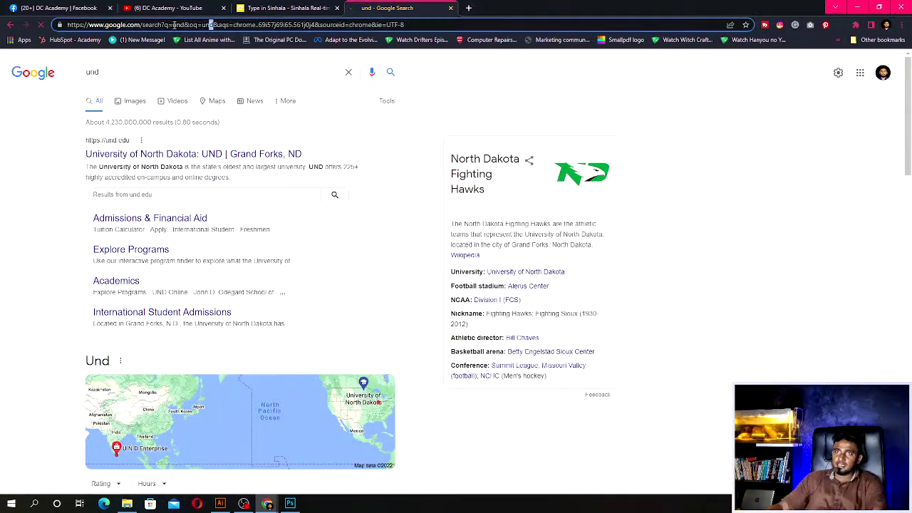
{"action": "left_click", "coordinate": [174, 25]}
{"action": "type", "text": "un]\\"}
{"action": "key", "text": "Return"}
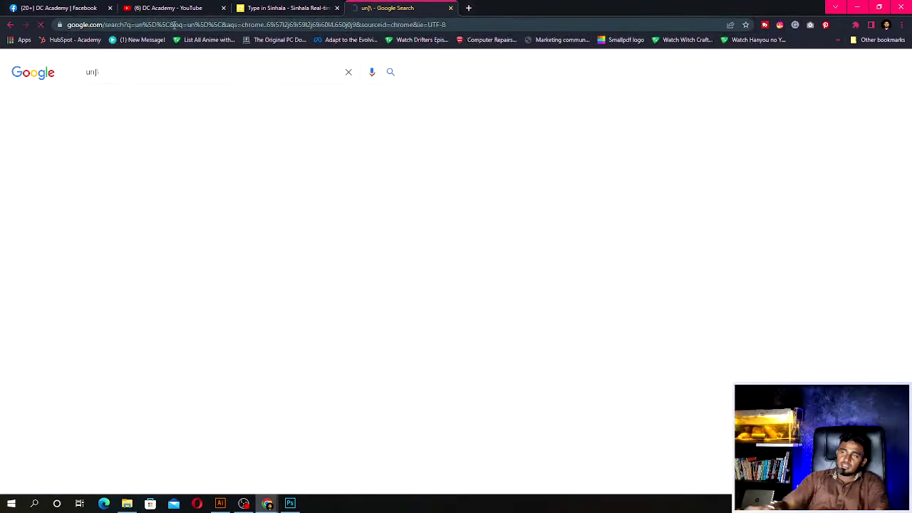
{"action": "left_click", "coordinate": [110, 26]}
{"action": "type", "text": "unsplash.com/t/wallpapers"}
{"action": "key", "text": "Return"}
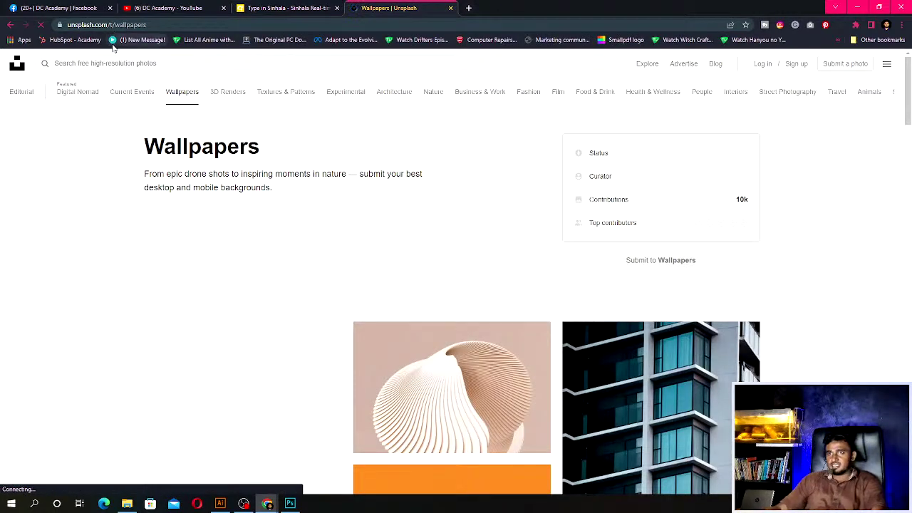
Search Unsplash for 'owl' photos, correcting the misspelled 'wol'.
{"action": "left_click", "coordinate": [118, 64]}
{"action": "type", "text": "wo"}
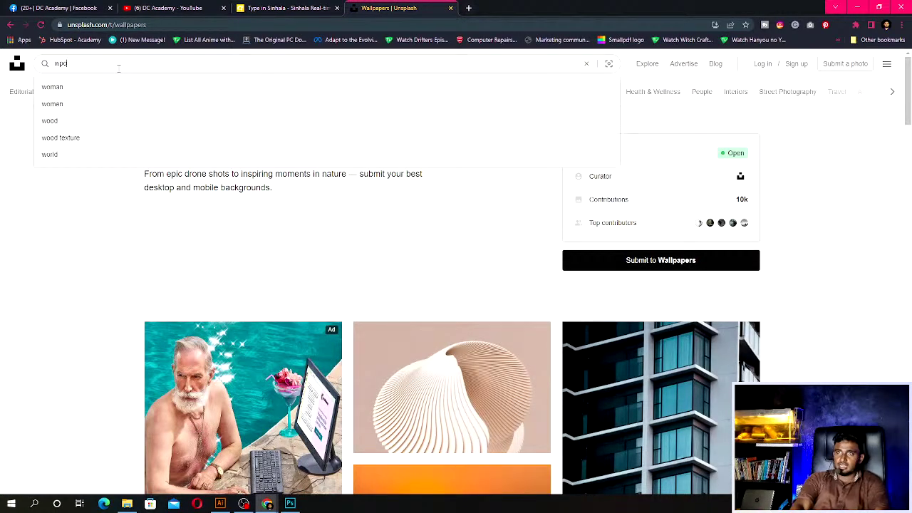
{"action": "type", "text": "l"}
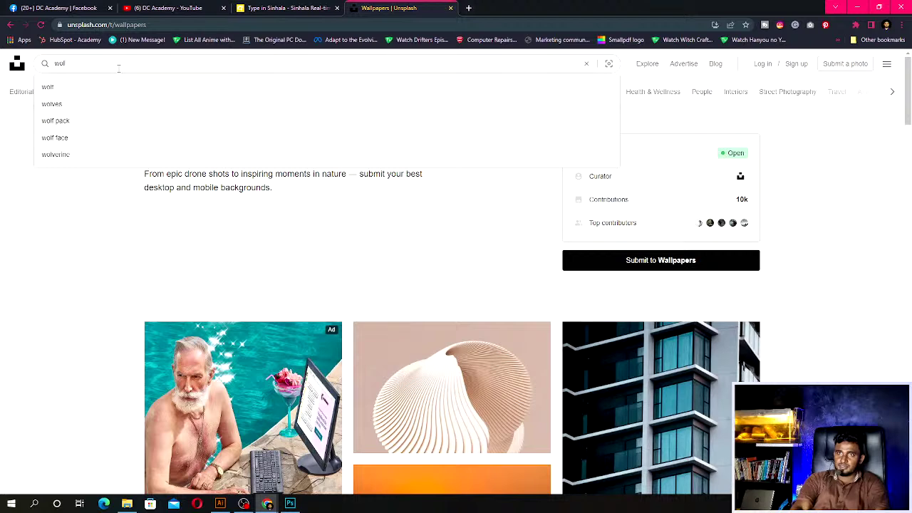
{"action": "key", "text": "Return"}
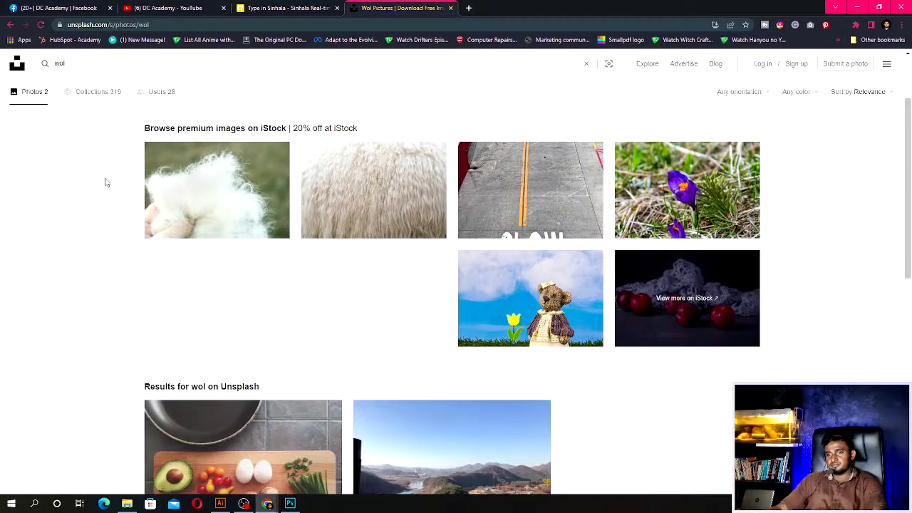
{"action": "scroll", "coordinate": [106, 182], "scroll_direction": "down", "scroll_amount": 3}
{"action": "left_click", "coordinate": [75, 63]}
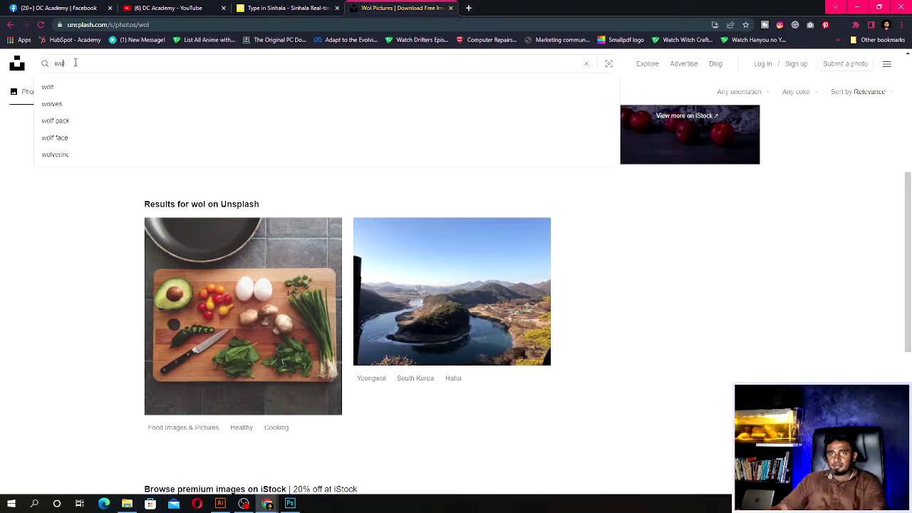
{"action": "key", "text": "BackSpace"}
{"action": "key", "text": "BackSpace"}
{"action": "key", "text": "BackSpace"}
{"action": "type", "text": "owl"}
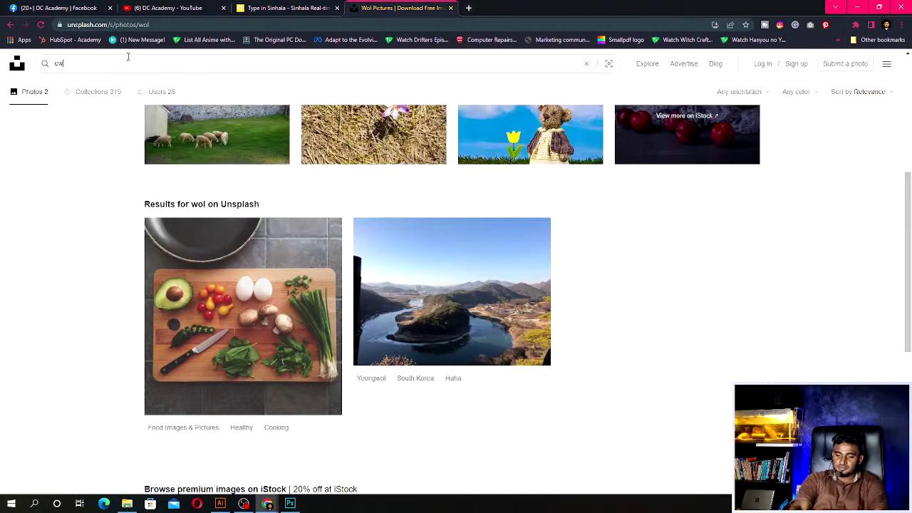
{"action": "key", "text": "Return"}
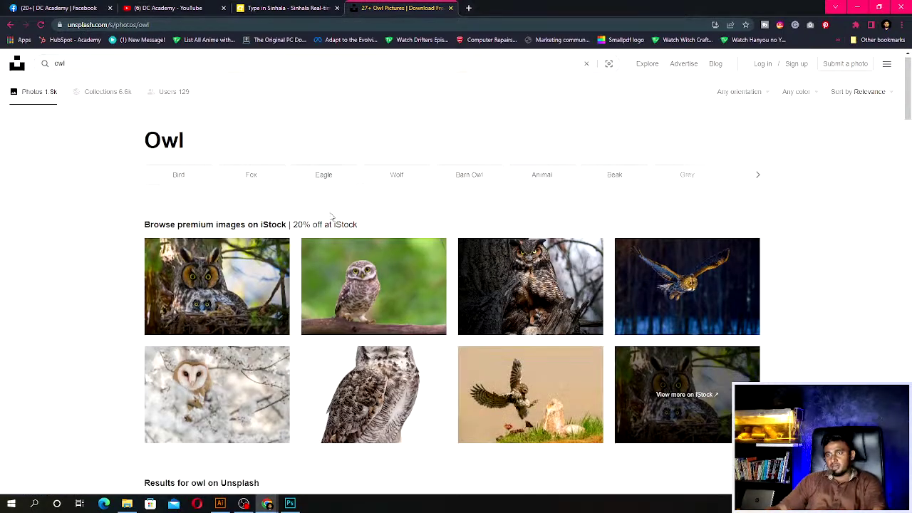
Copy the perched eagle owl photo to the clipboard and return to Photoshop.
{"action": "scroll", "coordinate": [313, 240], "scroll_direction": "down", "scroll_amount": 1}
{"action": "scroll", "coordinate": [314, 240], "scroll_direction": "down", "scroll_amount": 4}
{"action": "scroll", "coordinate": [313, 240], "scroll_direction": "down", "scroll_amount": 2}
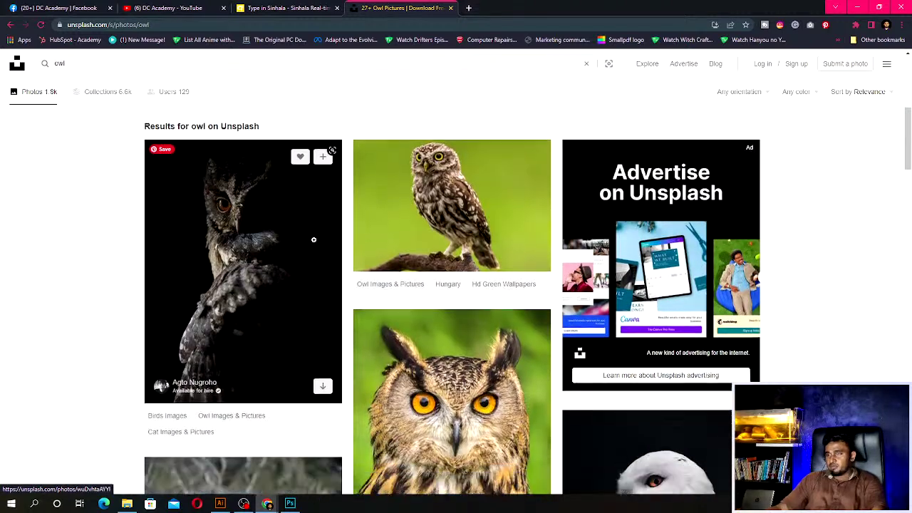
{"action": "scroll", "coordinate": [399, 228], "scroll_direction": "up", "scroll_amount": 2}
{"action": "scroll", "coordinate": [446, 227], "scroll_direction": "down", "scroll_amount": 4}
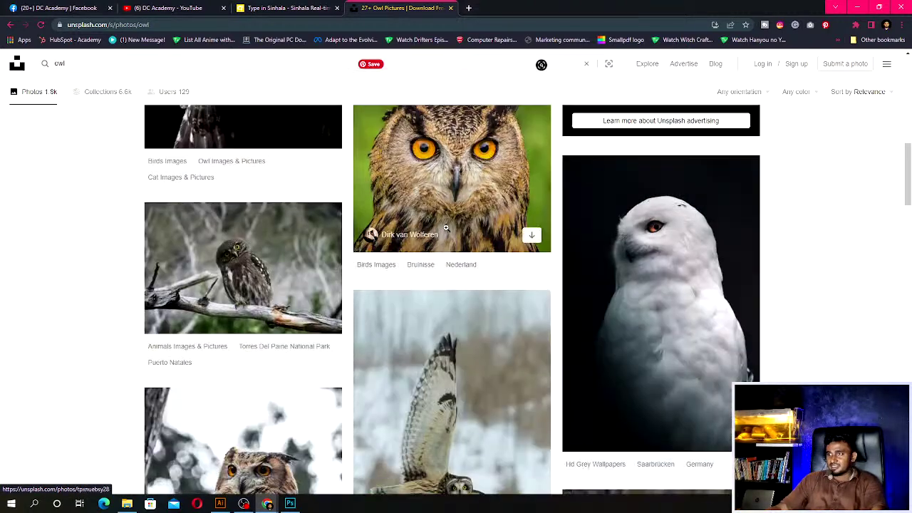
{"action": "scroll", "coordinate": [671, 250], "scroll_direction": "down", "scroll_amount": 3}
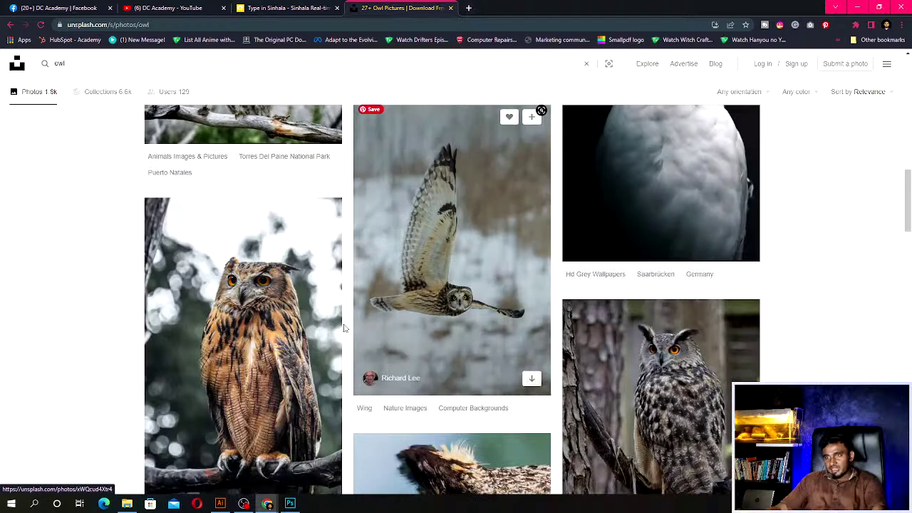
{"action": "left_click", "coordinate": [311, 327]}
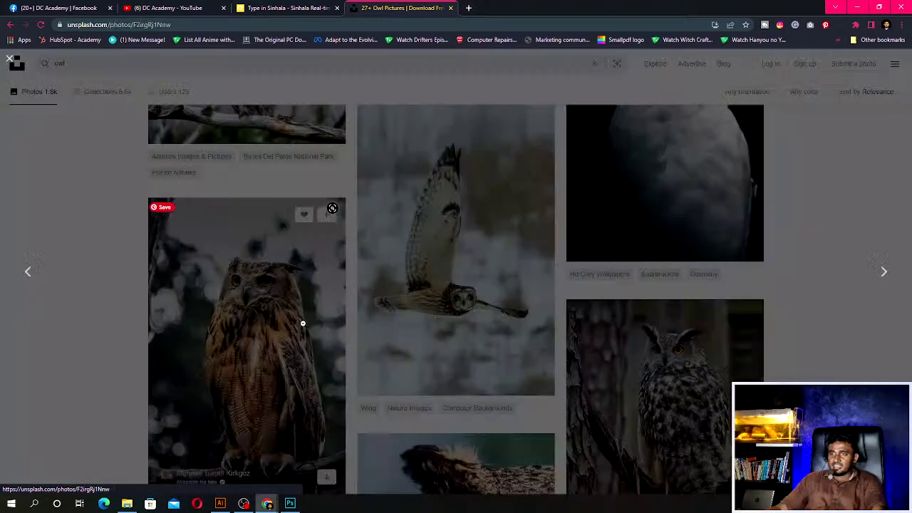
{"action": "right_click", "coordinate": [464, 203]}
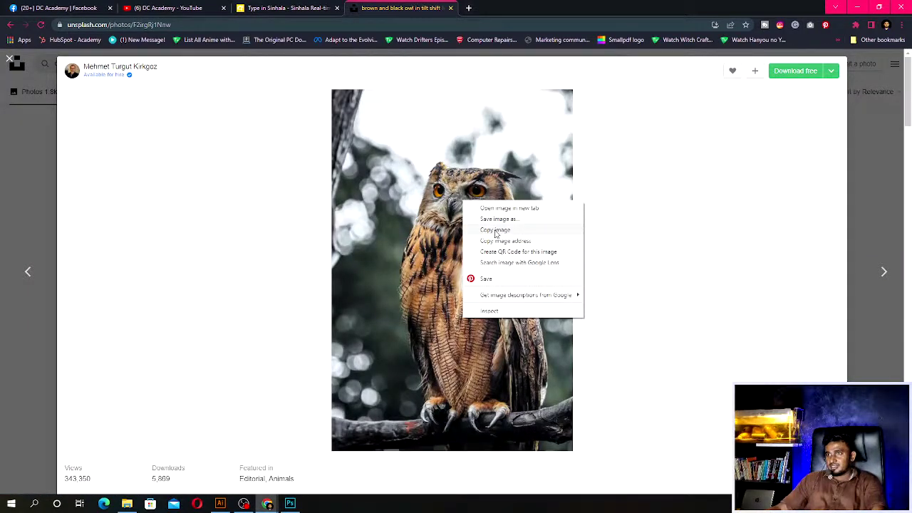
{"action": "left_click", "coordinate": [497, 231]}
{"action": "left_click", "coordinate": [290, 504]}
Paste the owl photo as Layer 2 and scale it to fill the canvas.
{"action": "left_click_drag", "start_coordinate": [349, 335], "coordinate": [351, 365]}
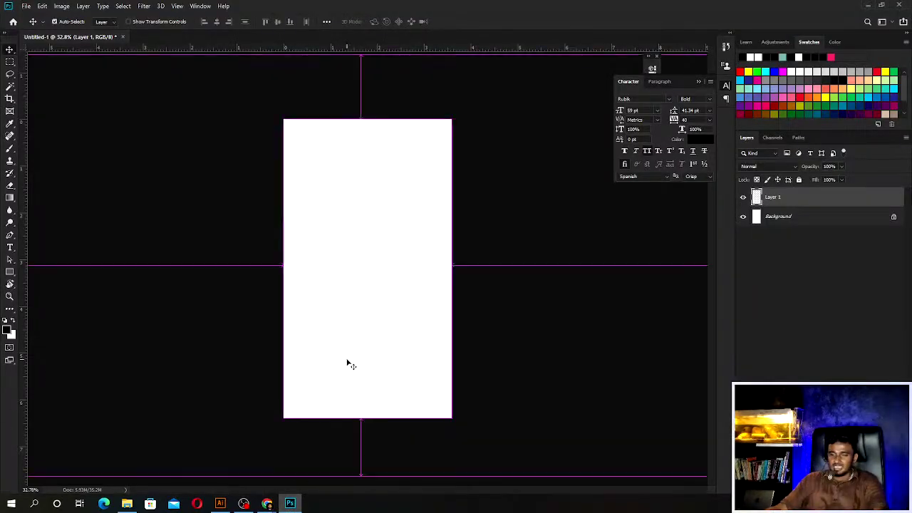
{"action": "key", "text": "ctrl+v"}
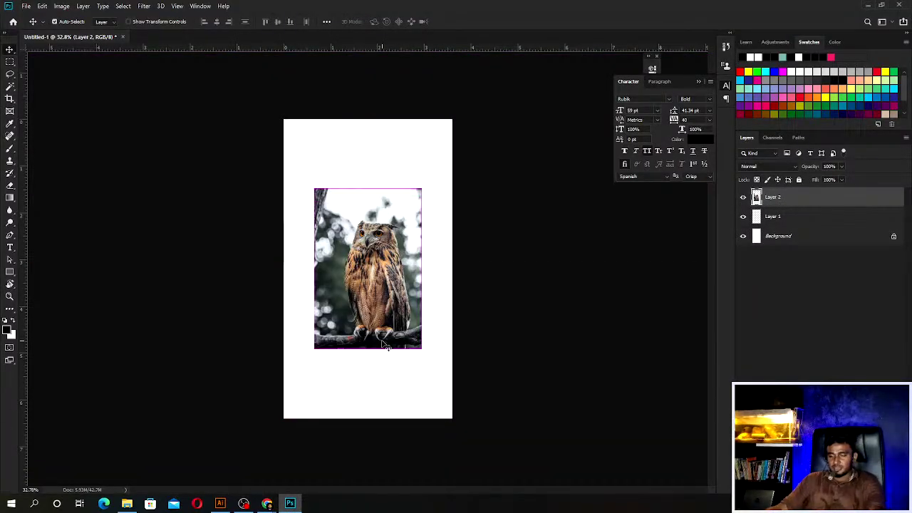
{"action": "key", "text": "ctrl+t"}
{"action": "left_click_drag", "start_coordinate": [421, 349], "coordinate": [457, 432]}
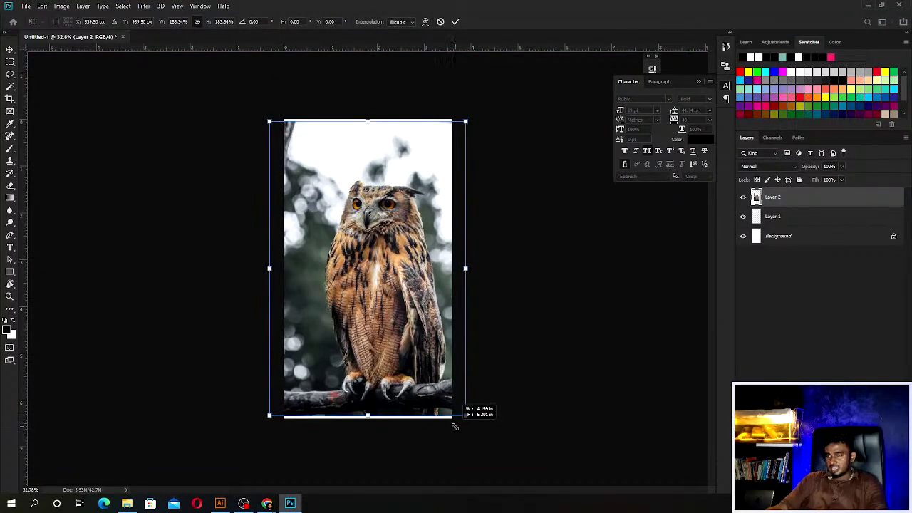
{"action": "key", "text": "Return"}
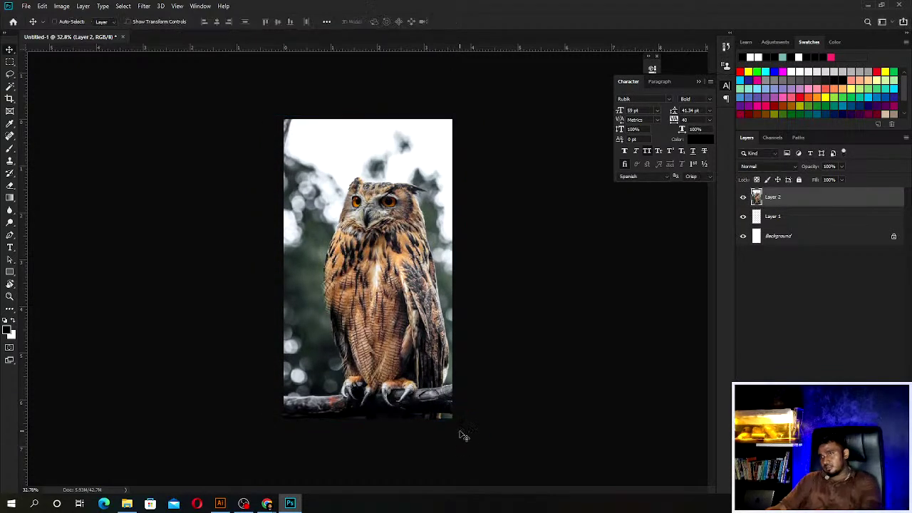
Select the owl with Select Subject and show it as a Quick Mask.
{"action": "scroll", "coordinate": [413, 349], "scroll_direction": "up", "scroll_amount": 3}
{"action": "left_click", "coordinate": [123, 6]}
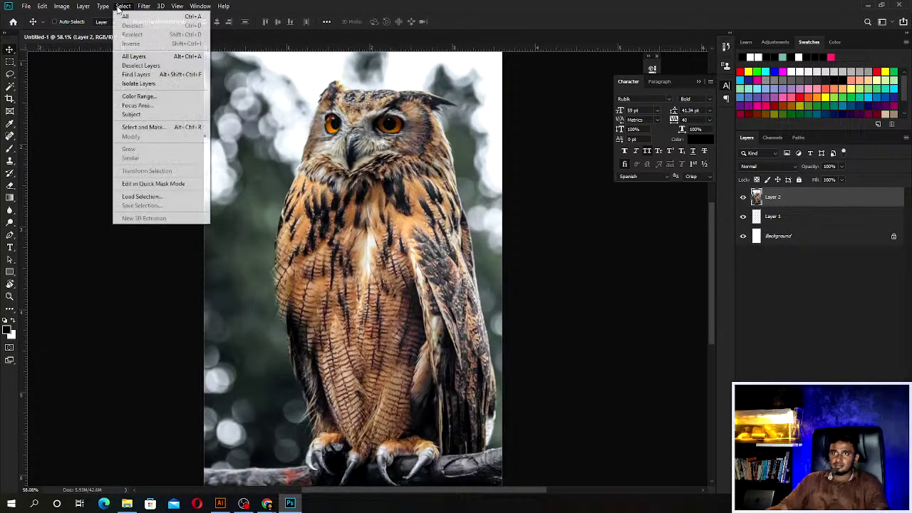
{"action": "left_click", "coordinate": [136, 115]}
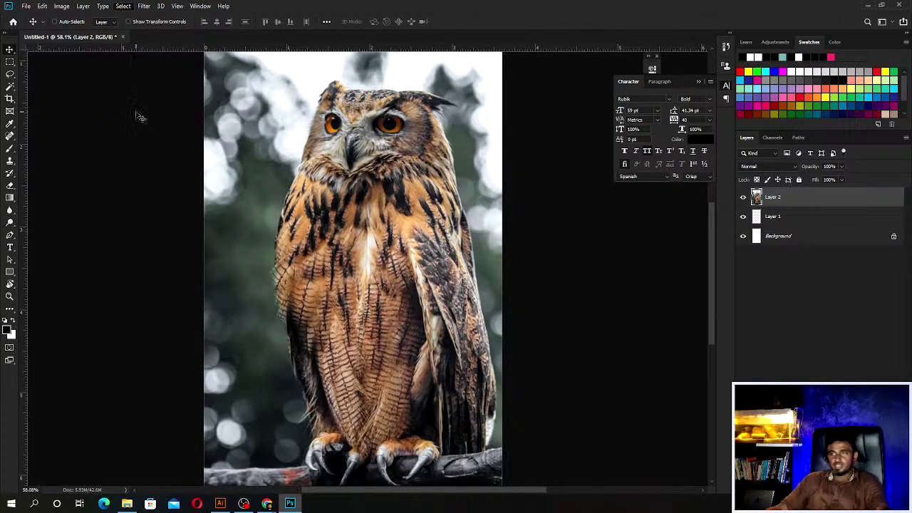
{"action": "scroll", "coordinate": [242, 299], "scroll_direction": "down", "scroll_amount": 2}
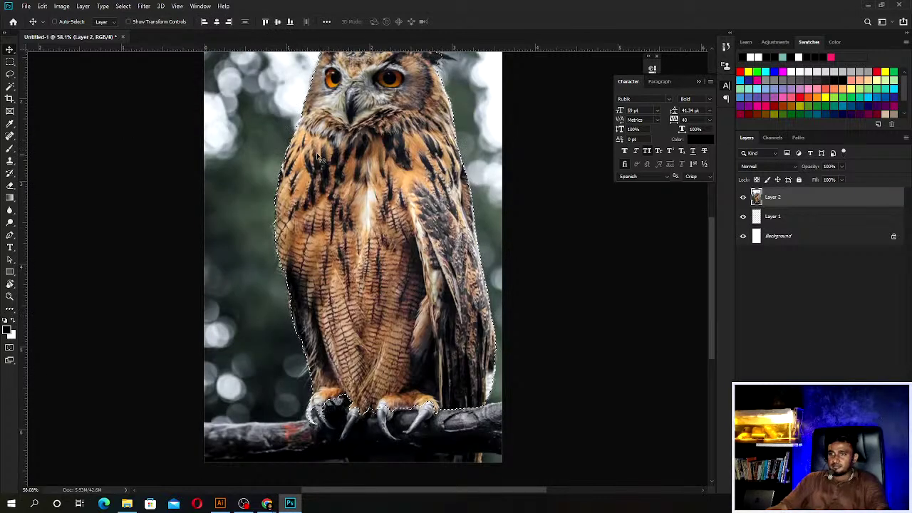
{"action": "key", "text": "q"}
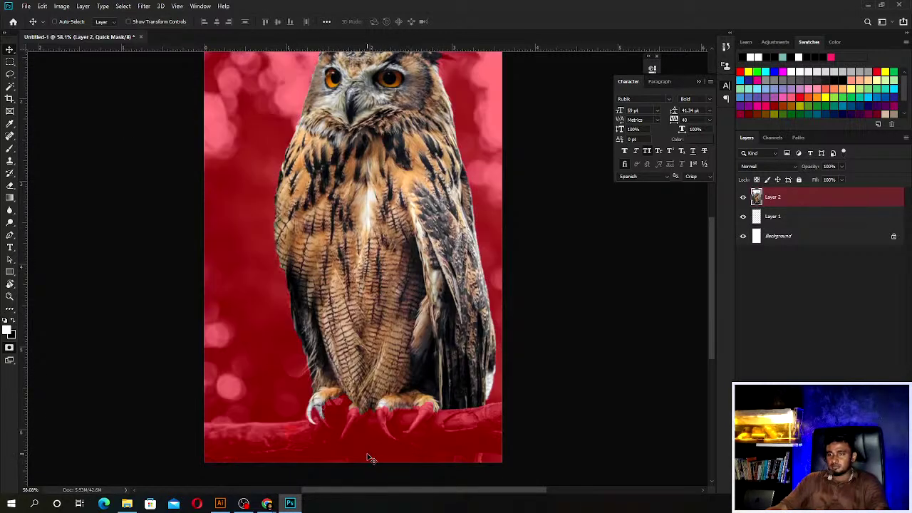
Take the Brush, zoom in, and rotate the view to follow the branch.
{"action": "scroll", "coordinate": [313, 460], "scroll_direction": "up", "scroll_amount": 3, "text": "alt"}
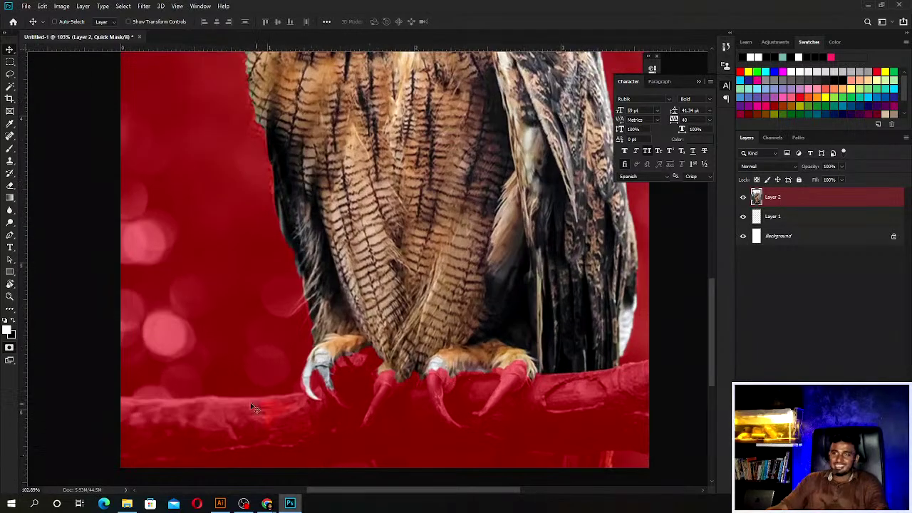
{"action": "scroll", "coordinate": [299, 357], "scroll_direction": "up", "scroll_amount": 2, "text": "alt"}
{"action": "scroll", "coordinate": [285, 326], "scroll_direction": "up", "scroll_amount": 1, "text": "alt"}
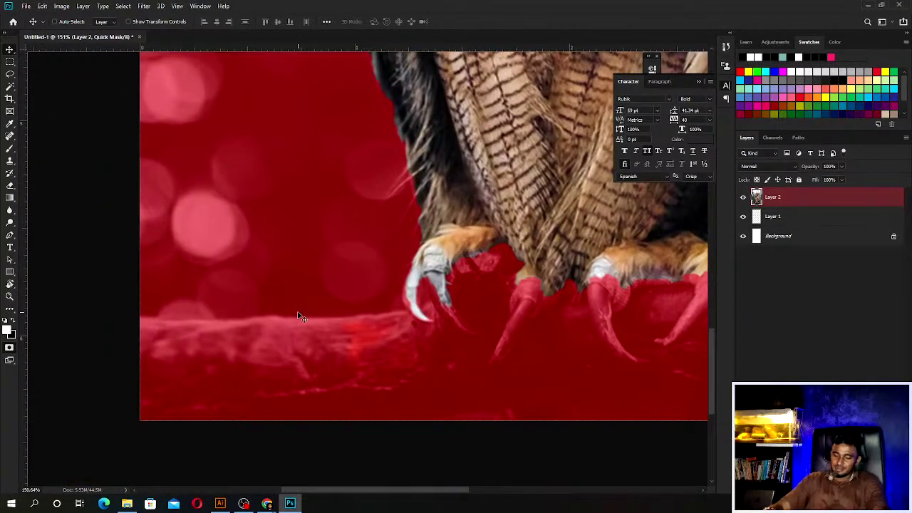
{"action": "key", "text": "b"}
{"action": "scroll", "coordinate": [238, 336], "scroll_direction": "up", "scroll_amount": 1, "text": "alt"}
{"action": "scroll", "coordinate": [233, 345], "scroll_direction": "up", "scroll_amount": 1, "text": "alt"}
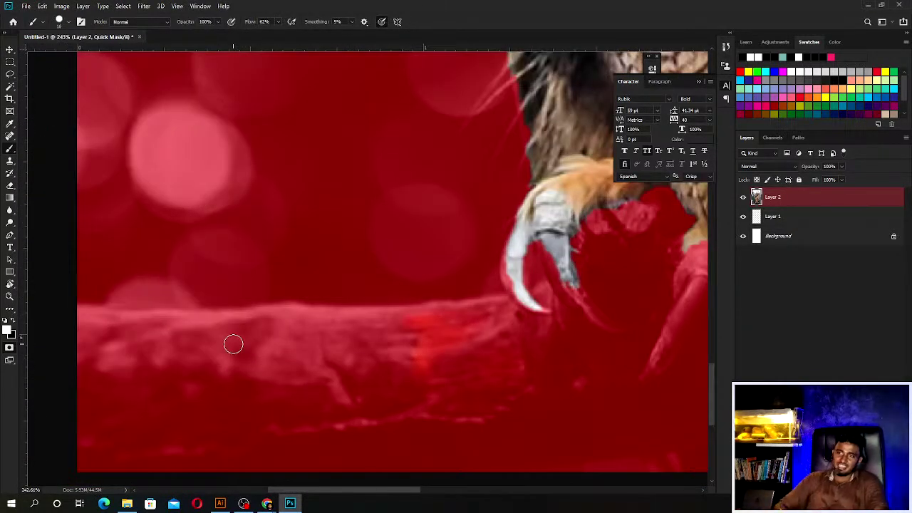
{"action": "left_click_drag", "start_coordinate": [295, 325], "coordinate": [372, 247]}
{"action": "key", "text": "r"}
{"action": "mouse_move", "coordinate": [157, 292]}
{"action": "left_mouse_down"}
{"action": "mouse_move", "coordinate": [200, 377]}
{"action": "mouse_move", "coordinate": [177, 401]}
{"action": "mouse_move", "coordinate": [214, 360]}
{"action": "mouse_move", "coordinate": [167, 352]}
{"action": "mouse_move", "coordinate": [314, 263]}
{"action": "left_mouse_up"}
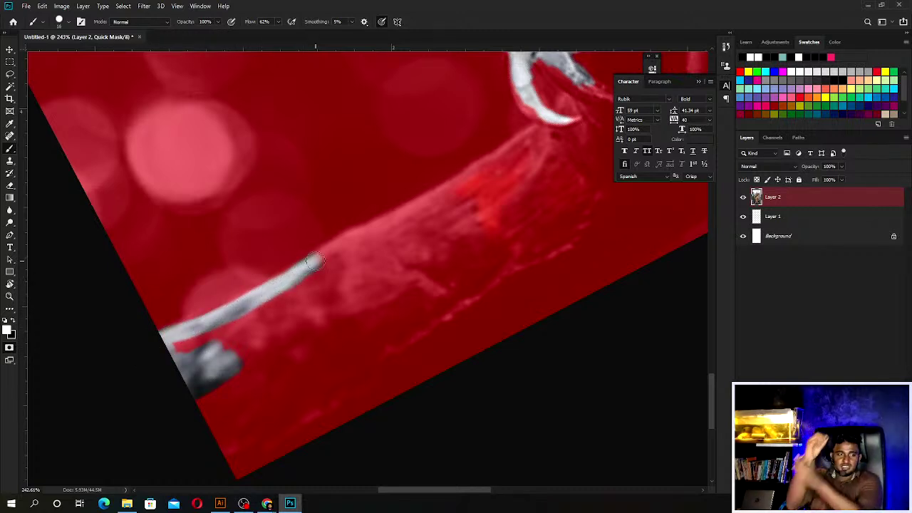
{"action": "left_click_drag", "start_coordinate": [342, 304], "coordinate": [250, 381]}
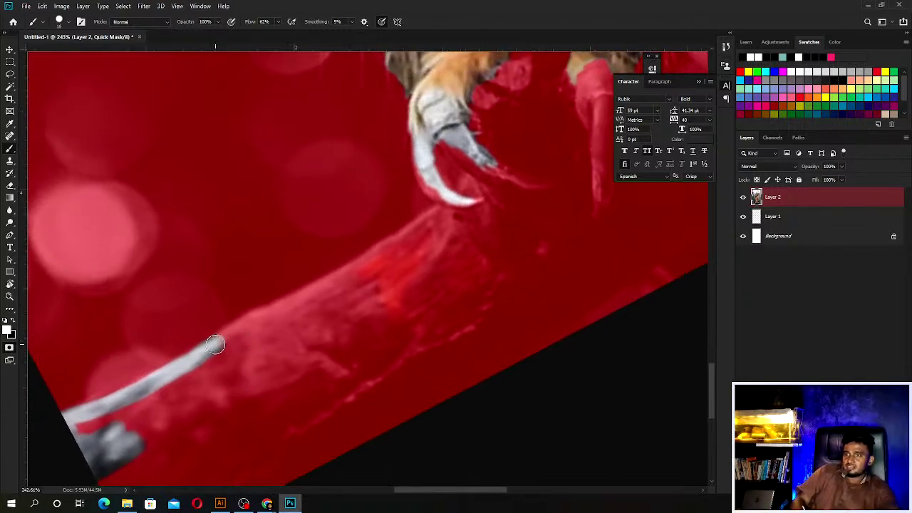
Unmask the top edge of the branch and the inner part of the claw.
{"action": "left_click_drag", "start_coordinate": [206, 353], "coordinate": [461, 201]}
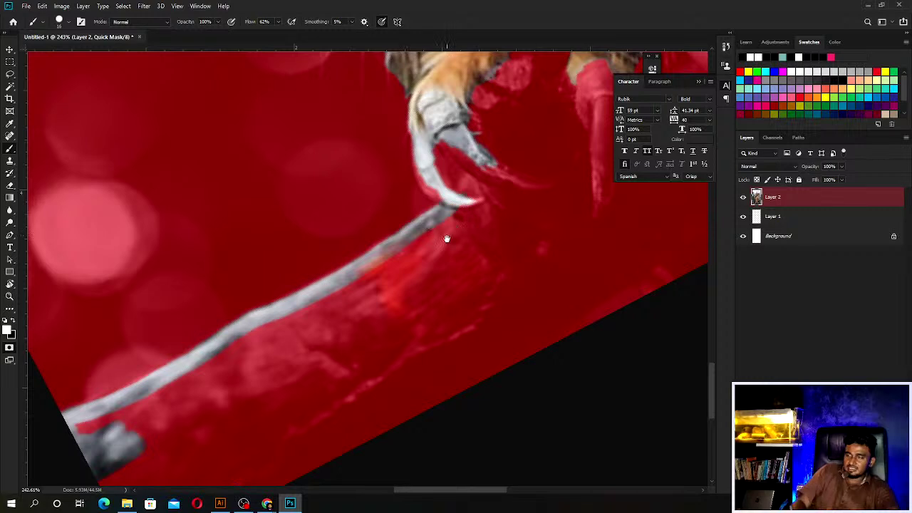
{"action": "left_click_drag", "start_coordinate": [431, 250], "coordinate": [328, 383]}
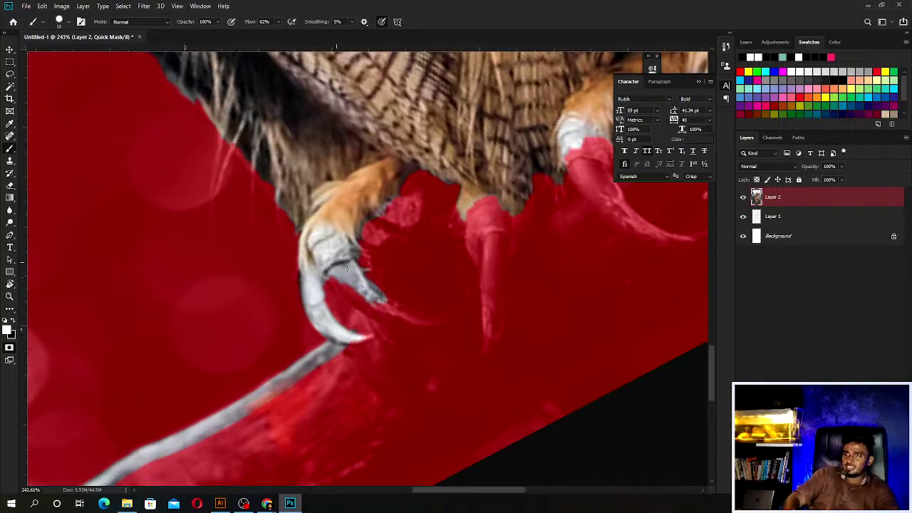
{"action": "mouse_move", "coordinate": [362, 303]}
{"action": "left_mouse_down"}
{"action": "mouse_move", "coordinate": [455, 335]}
{"action": "mouse_move", "coordinate": [399, 306]}
{"action": "mouse_move", "coordinate": [365, 347]}
{"action": "mouse_move", "coordinate": [362, 323]}
{"action": "left_mouse_up"}
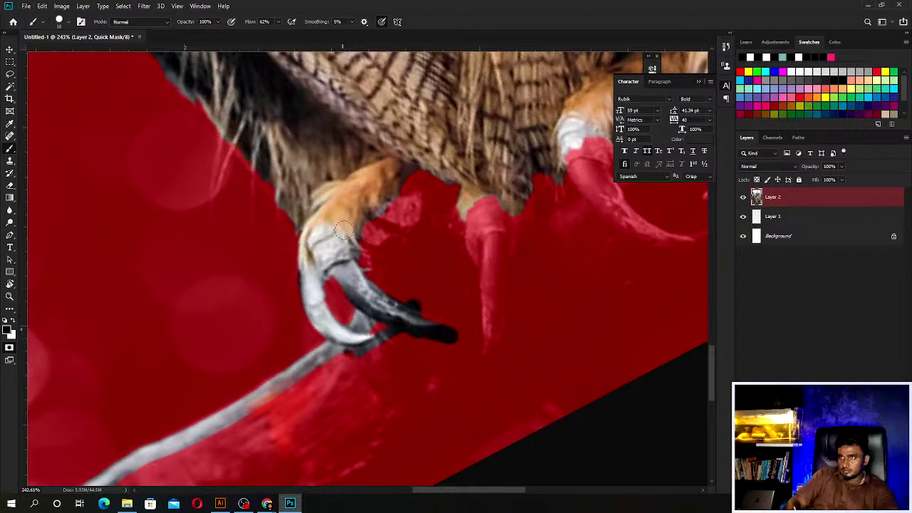
{"action": "left_click_drag", "start_coordinate": [348, 290], "coordinate": [325, 368]}
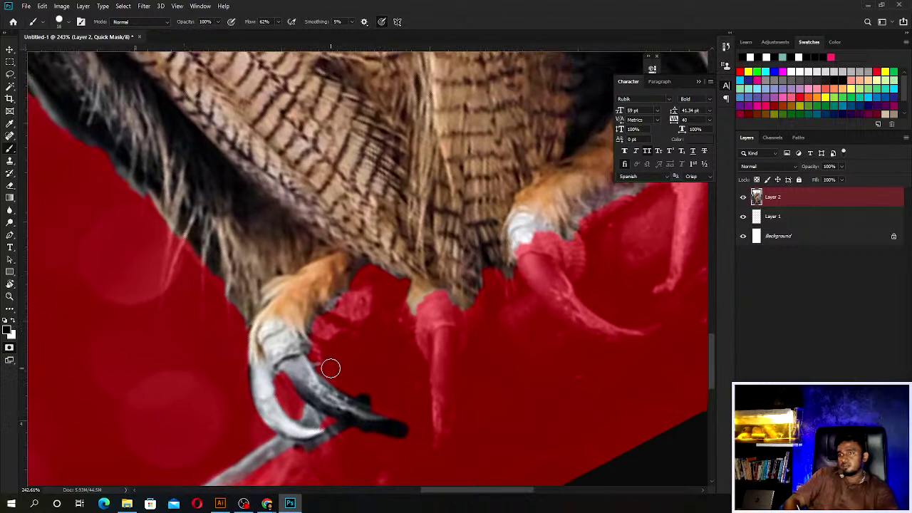
{"action": "mouse_move", "coordinate": [346, 285]}
{"action": "left_mouse_down"}
{"action": "mouse_move", "coordinate": [327, 347]}
{"action": "mouse_move", "coordinate": [377, 312]}
{"action": "mouse_move", "coordinate": [350, 336]}
{"action": "mouse_move", "coordinate": [354, 356]}
{"action": "mouse_move", "coordinate": [353, 314]}
{"action": "mouse_move", "coordinate": [421, 303]}
{"action": "mouse_move", "coordinate": [439, 325]}
{"action": "mouse_move", "coordinate": [390, 368]}
{"action": "mouse_move", "coordinate": [396, 352]}
{"action": "left_mouse_up"}
Unmask the talons, claw, and the feather edge beside them.
{"action": "left_click_drag", "start_coordinate": [421, 382], "coordinate": [485, 326]}
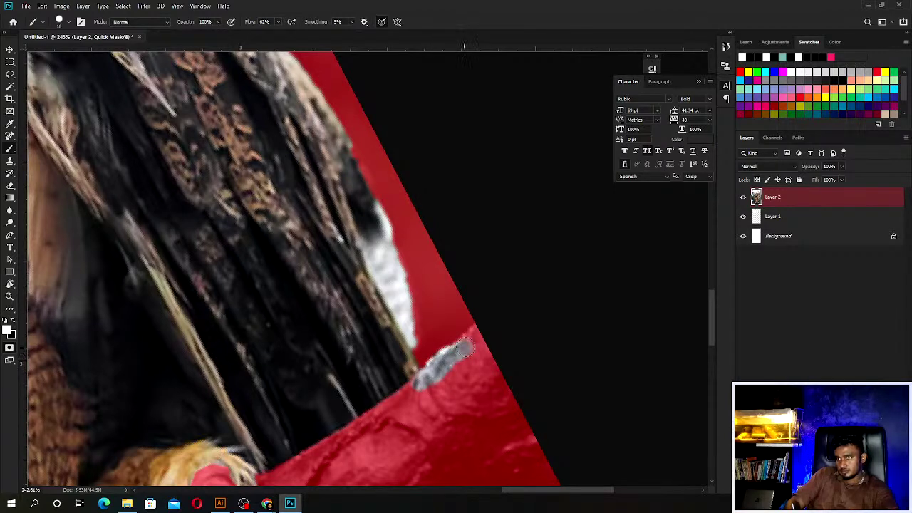
{"action": "left_click_drag", "start_coordinate": [335, 396], "coordinate": [468, 202]}
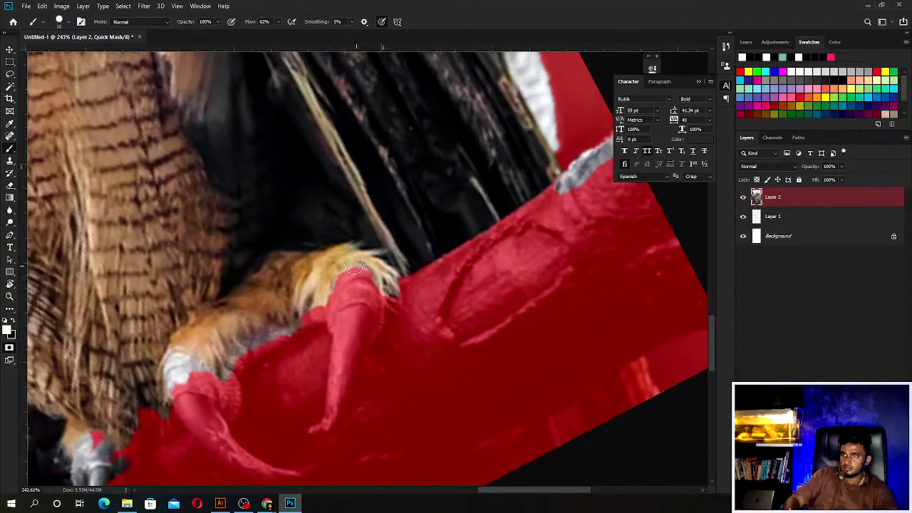
{"action": "left_click_drag", "start_coordinate": [355, 265], "coordinate": [363, 347]}
{"action": "mouse_move", "coordinate": [335, 279]}
{"action": "left_mouse_down"}
{"action": "mouse_move", "coordinate": [322, 340]}
{"action": "mouse_move", "coordinate": [332, 370]}
{"action": "mouse_move", "coordinate": [318, 428]}
{"action": "left_mouse_up"}
{"action": "left_click_drag", "start_coordinate": [371, 342], "coordinate": [378, 402]}
{"action": "mouse_move", "coordinate": [285, 328]}
{"action": "left_mouse_down"}
{"action": "mouse_move", "coordinate": [241, 381]}
{"action": "mouse_move", "coordinate": [182, 399]}
{"action": "mouse_move", "coordinate": [235, 396]}
{"action": "left_mouse_up"}
{"action": "left_click_drag", "start_coordinate": [239, 374], "coordinate": [463, 200]}
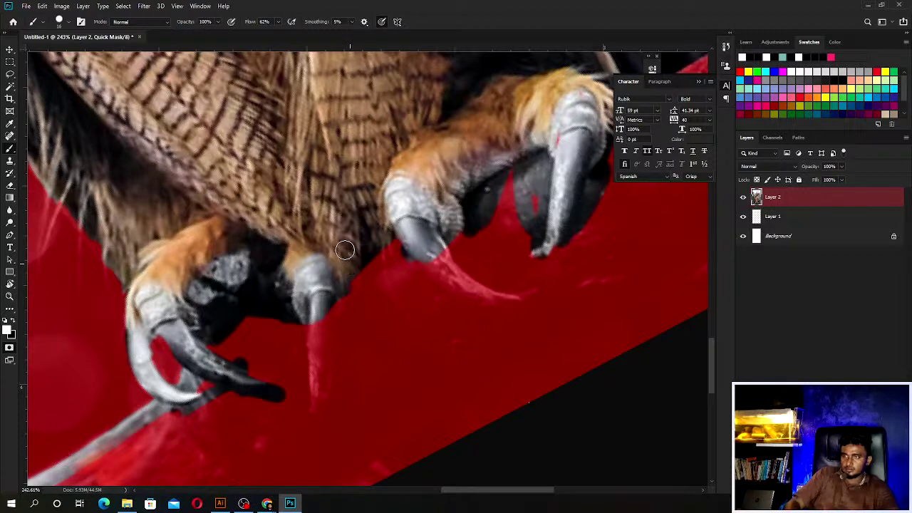
Clear remaining mask around the claw and along the lower branch edge with a bigger brush.
{"action": "mouse_move", "coordinate": [325, 385]}
{"action": "left_mouse_down"}
{"action": "mouse_move", "coordinate": [506, 225]}
{"action": "mouse_move", "coordinate": [429, 439]}
{"action": "mouse_move", "coordinate": [494, 387]}
{"action": "mouse_move", "coordinate": [418, 335]}
{"action": "mouse_move", "coordinate": [444, 387]}
{"action": "mouse_move", "coordinate": [548, 190]}
{"action": "left_mouse_up"}
{"action": "left_click_drag", "start_coordinate": [404, 329], "coordinate": [570, 121]}
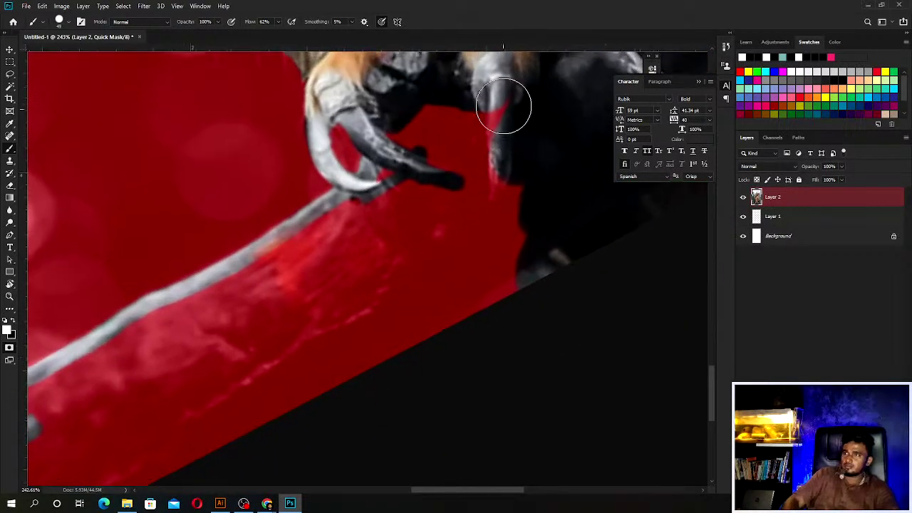
{"action": "mouse_move", "coordinate": [392, 206]}
{"action": "left_mouse_down"}
{"action": "mouse_move", "coordinate": [509, 159]}
{"action": "mouse_move", "coordinate": [515, 242]}
{"action": "mouse_move", "coordinate": [550, 168]}
{"action": "left_mouse_up"}
{"action": "left_click_drag", "start_coordinate": [365, 338], "coordinate": [511, 226]}
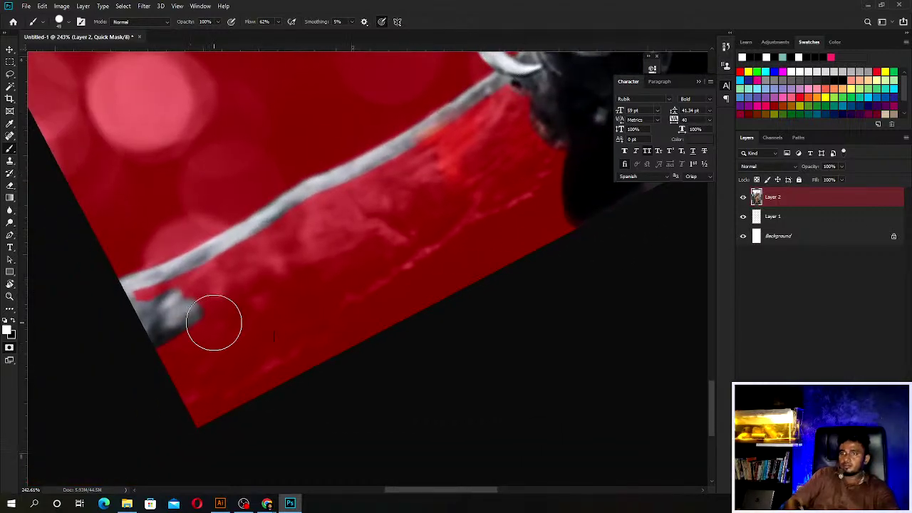
{"action": "mouse_move", "coordinate": [126, 326]}
{"action": "left_mouse_down"}
{"action": "mouse_move", "coordinate": [179, 301]}
{"action": "mouse_move", "coordinate": [112, 322]}
{"action": "mouse_move", "coordinate": [228, 278]}
{"action": "mouse_move", "coordinate": [400, 238]}
{"action": "mouse_move", "coordinate": [240, 271]}
{"action": "mouse_move", "coordinate": [326, 204]}
{"action": "mouse_move", "coordinate": [492, 162]}
{"action": "mouse_move", "coordinate": [525, 136]}
{"action": "mouse_move", "coordinate": [377, 198]}
{"action": "mouse_move", "coordinate": [414, 169]}
{"action": "mouse_move", "coordinate": [439, 167]}
{"action": "mouse_move", "coordinate": [467, 128]}
{"action": "mouse_move", "coordinate": [581, 156]}
{"action": "mouse_move", "coordinate": [507, 196]}
{"action": "mouse_move", "coordinate": [385, 350]}
{"action": "mouse_move", "coordinate": [146, 401]}
{"action": "mouse_move", "coordinate": [143, 446]}
{"action": "mouse_move", "coordinate": [122, 379]}
{"action": "mouse_move", "coordinate": [308, 412]}
{"action": "left_mouse_up"}
{"action": "mouse_move", "coordinate": [492, 245]}
{"action": "left_mouse_down"}
{"action": "mouse_move", "coordinate": [98, 473]}
{"action": "mouse_move", "coordinate": [383, 330]}
{"action": "mouse_move", "coordinate": [273, 392]}
{"action": "left_mouse_up"}
{"action": "mouse_move", "coordinate": [485, 249]}
{"action": "left_mouse_down"}
{"action": "mouse_move", "coordinate": [296, 309]}
{"action": "mouse_move", "coordinate": [238, 397]}
{"action": "left_mouse_up"}
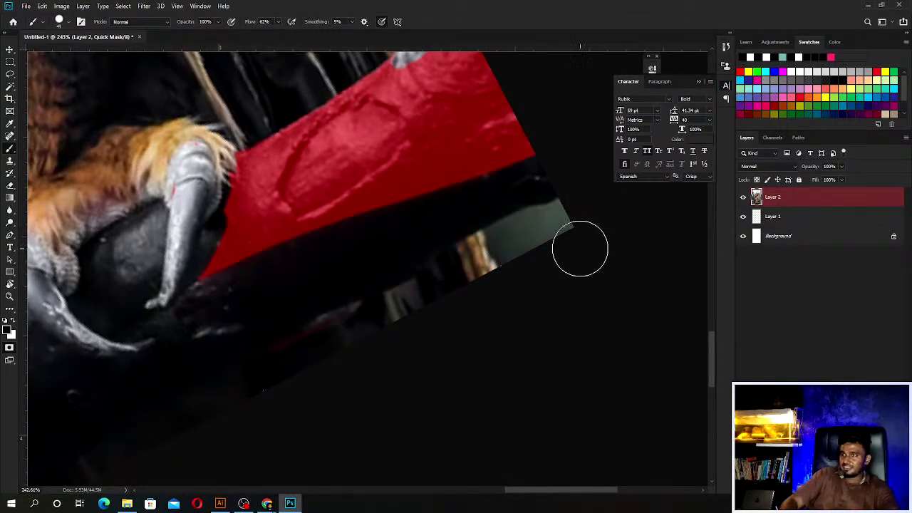
With a smaller brush, touch up the thin branch-edge strip and claw edge.
{"action": "right_click", "coordinate": [562, 294], "text": "alt"}
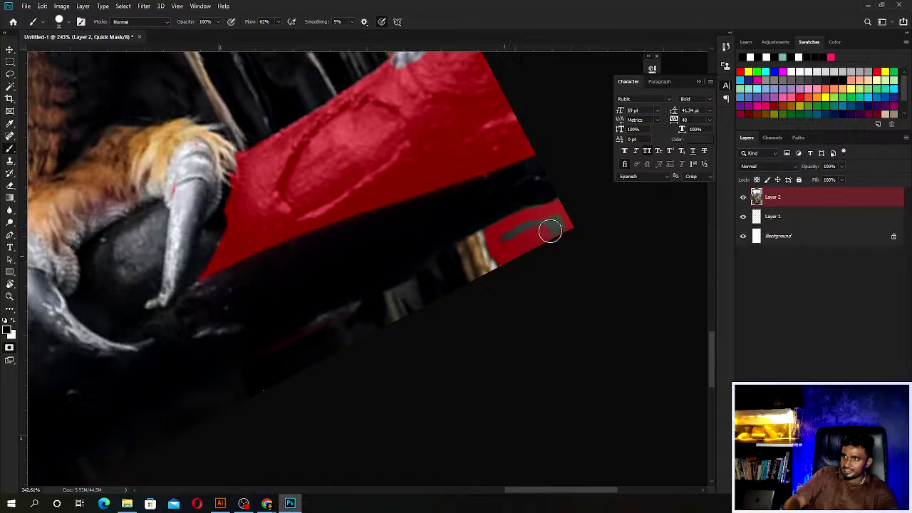
{"action": "left_click_drag", "start_coordinate": [551, 231], "coordinate": [532, 238]}
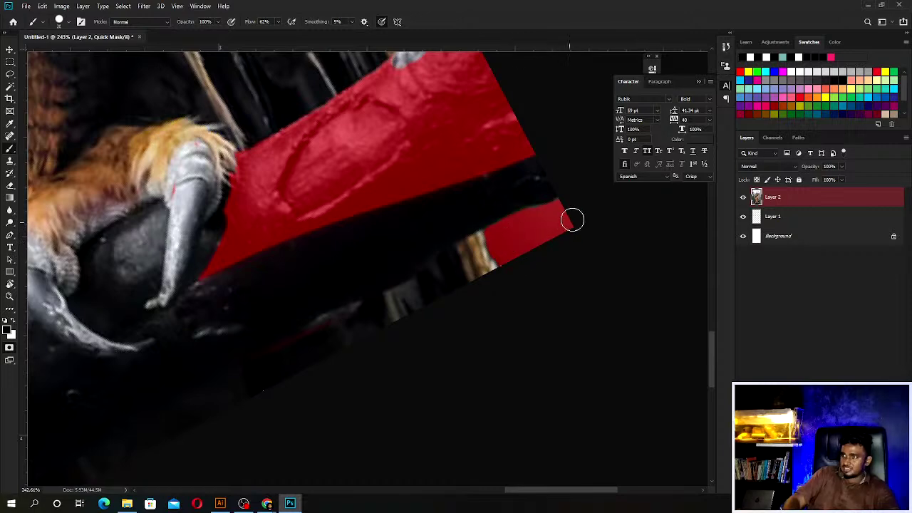
{"action": "left_click_drag", "start_coordinate": [325, 85], "coordinate": [402, 332]}
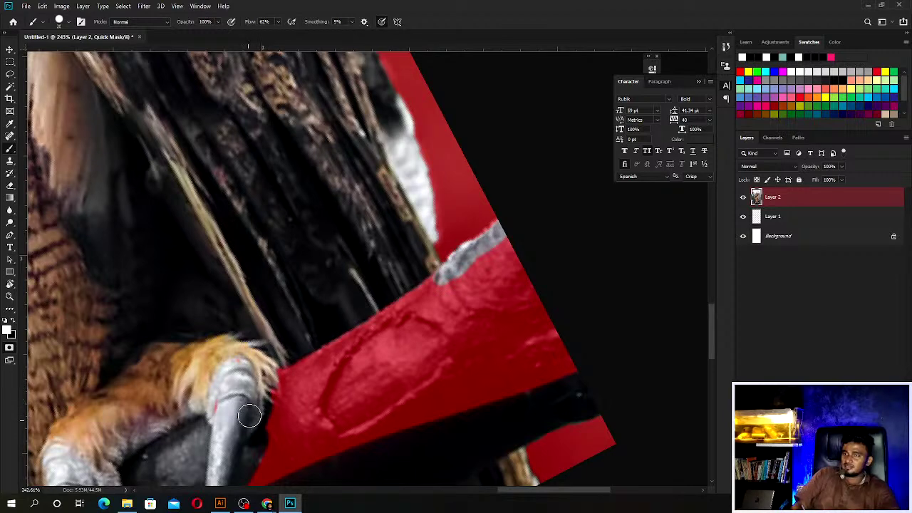
{"action": "mouse_move", "coordinate": [245, 414]}
{"action": "left_mouse_down"}
{"action": "mouse_move", "coordinate": [349, 360]}
{"action": "mouse_move", "coordinate": [429, 285]}
{"action": "mouse_move", "coordinate": [511, 242]}
{"action": "mouse_move", "coordinate": [460, 332]}
{"action": "mouse_move", "coordinate": [501, 365]}
{"action": "mouse_move", "coordinate": [546, 350]}
{"action": "mouse_move", "coordinate": [569, 368]}
{"action": "left_mouse_up"}
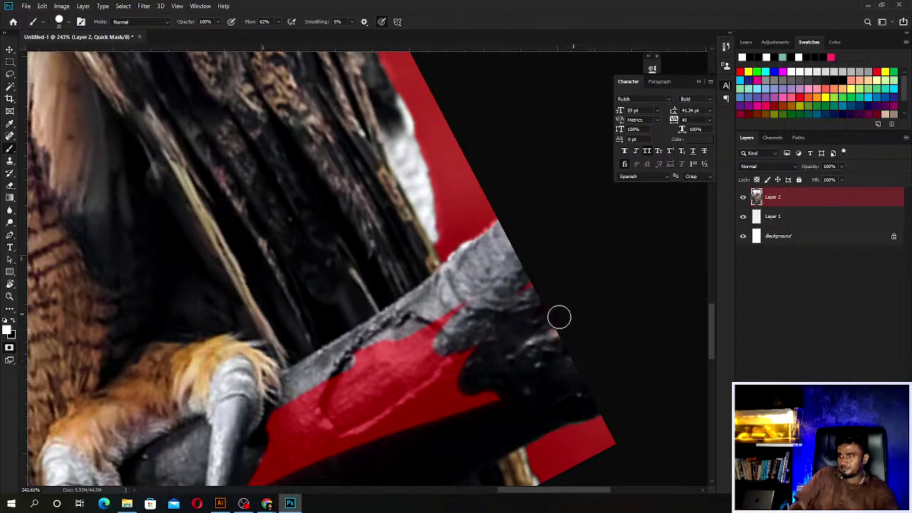
{"action": "left_click_drag", "start_coordinate": [417, 380], "coordinate": [499, 245]}
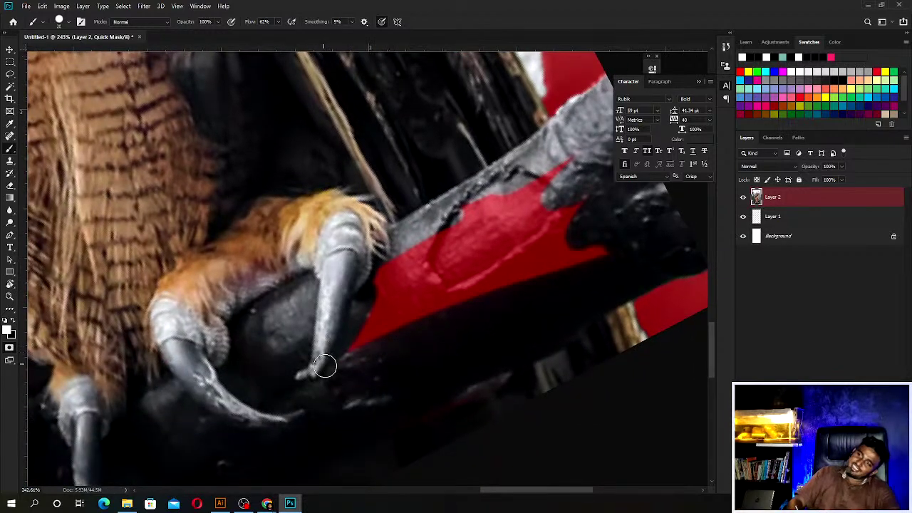
{"action": "mouse_move", "coordinate": [322, 367]}
{"action": "left_mouse_down"}
{"action": "mouse_move", "coordinate": [438, 302]}
{"action": "mouse_move", "coordinate": [602, 266]}
{"action": "mouse_move", "coordinate": [362, 312]}
{"action": "mouse_move", "coordinate": [632, 242]}
{"action": "left_mouse_up"}
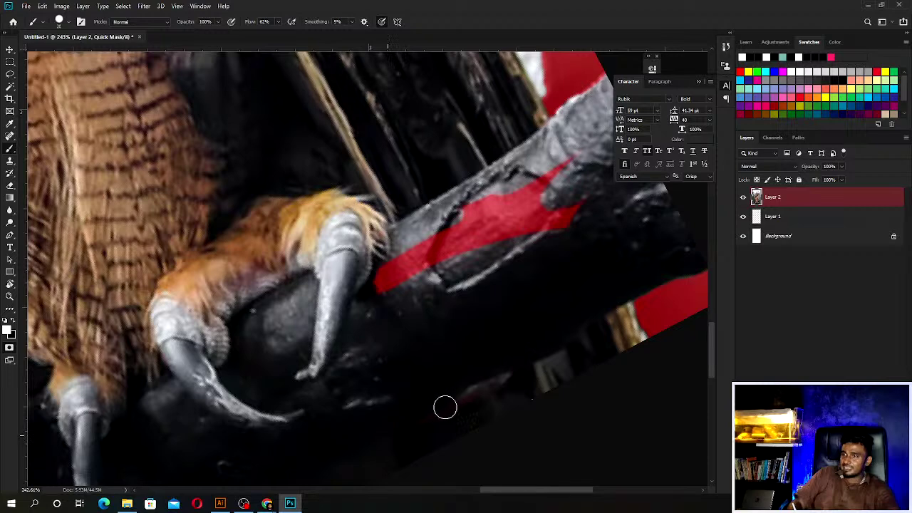
{"action": "mouse_move", "coordinate": [456, 321]}
{"action": "left_mouse_down"}
{"action": "mouse_move", "coordinate": [320, 361]}
{"action": "mouse_move", "coordinate": [554, 246]}
{"action": "left_mouse_up"}
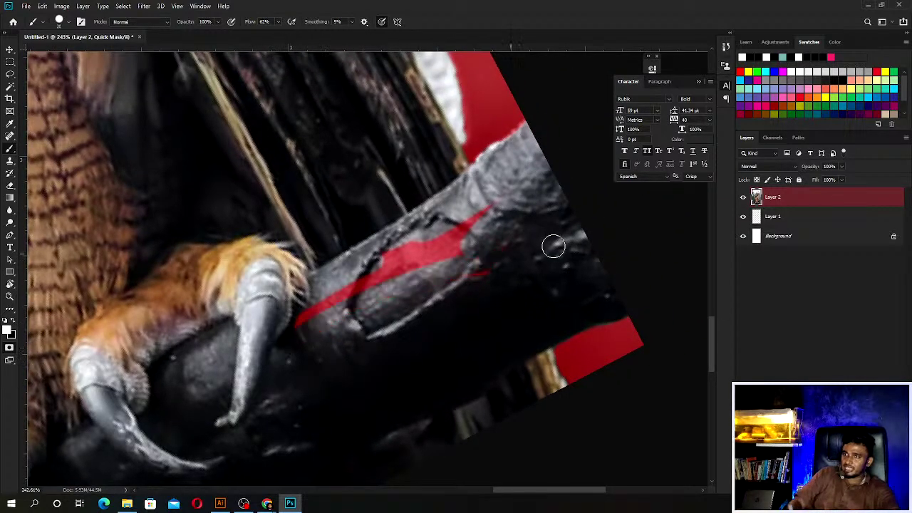
{"action": "left_click_drag", "start_coordinate": [335, 307], "coordinate": [492, 235]}
{"action": "left_click_drag", "start_coordinate": [399, 242], "coordinate": [492, 203]}
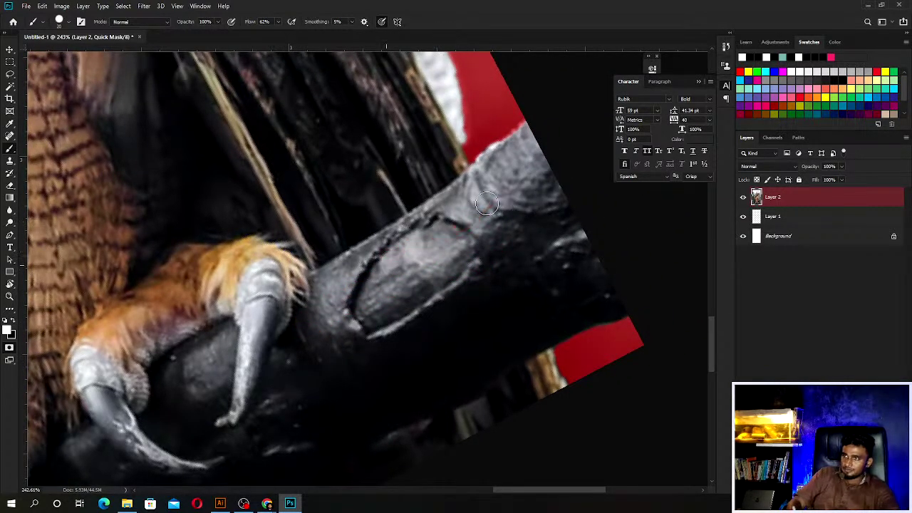
Exit Quick Mask and add a layer mask to Layer 2 hiding the background.
{"action": "scroll", "coordinate": [329, 382], "scroll_direction": "down", "scroll_amount": 3}
{"action": "scroll", "coordinate": [330, 382], "scroll_direction": "down", "scroll_amount": 3}
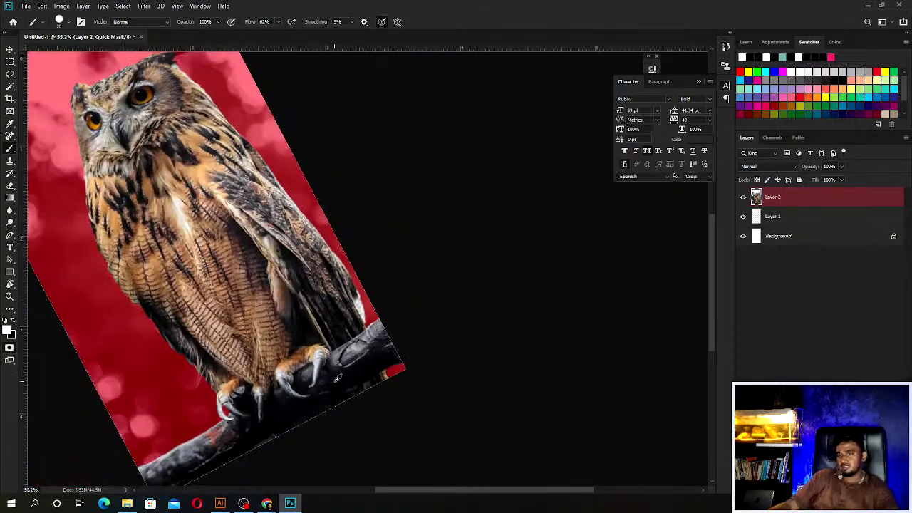
{"action": "scroll", "coordinate": [333, 381], "scroll_direction": "down", "scroll_amount": 3}
{"action": "key", "text": "Escape"}
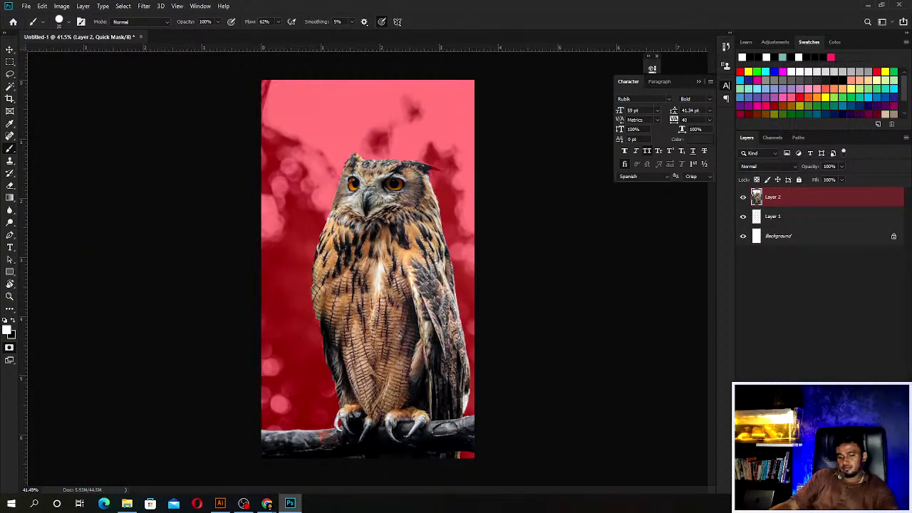
{"action": "key", "text": "q"}
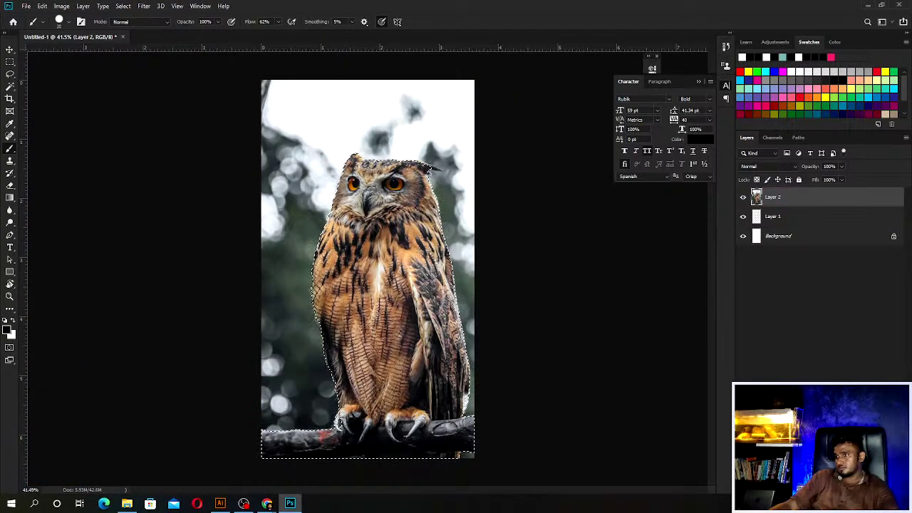
{"action": "left_click", "coordinate": [838, 494]}
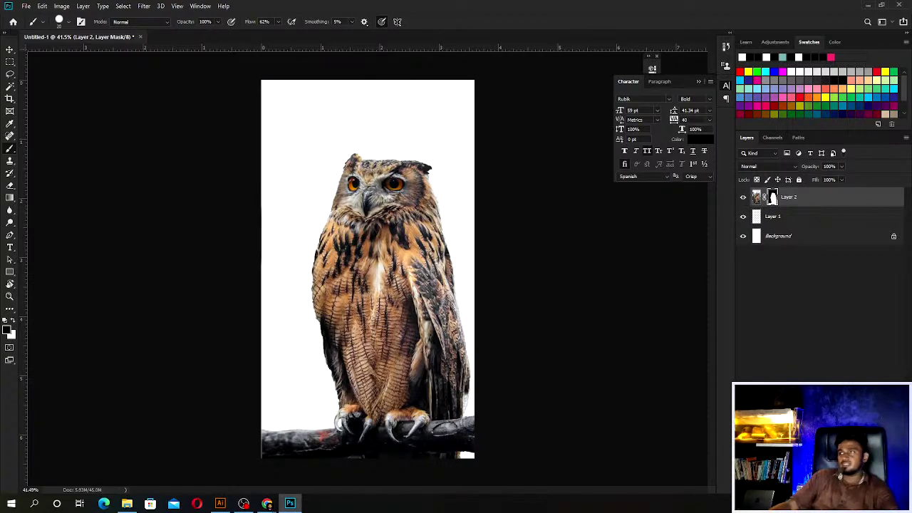
{"action": "scroll", "coordinate": [426, 360], "scroll_direction": "down", "scroll_amount": 3}
{"action": "left_click", "coordinate": [820, 241]}
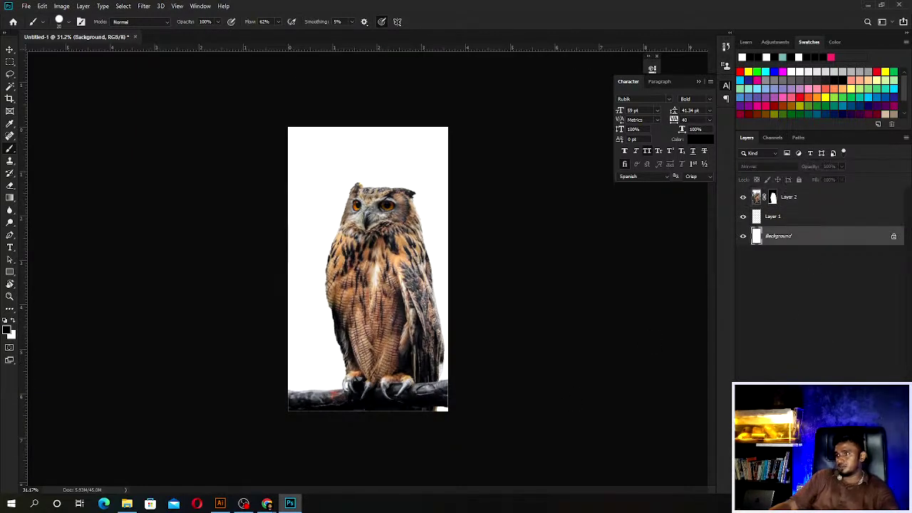
{"action": "left_click", "coordinate": [851, 494]}
{"action": "left_click", "coordinate": [849, 322]}
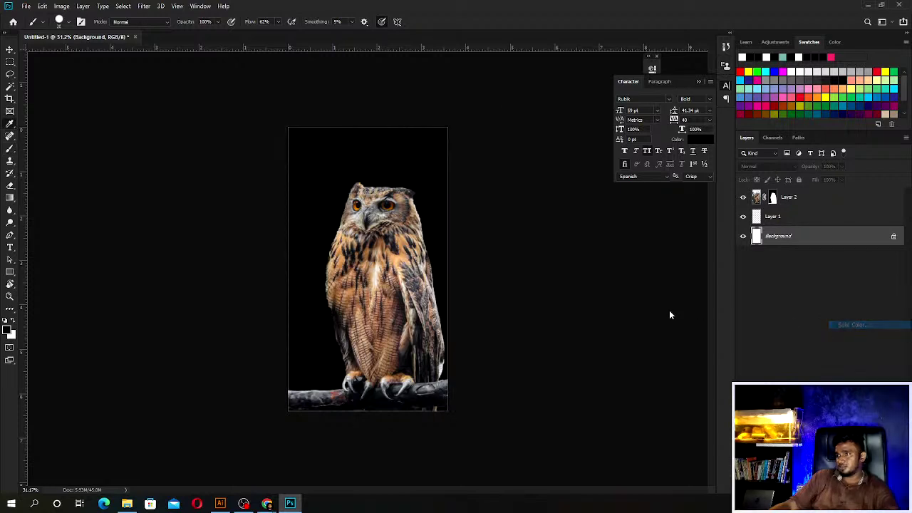
{"action": "left_click_drag", "start_coordinate": [609, 207], "coordinate": [596, 175]}
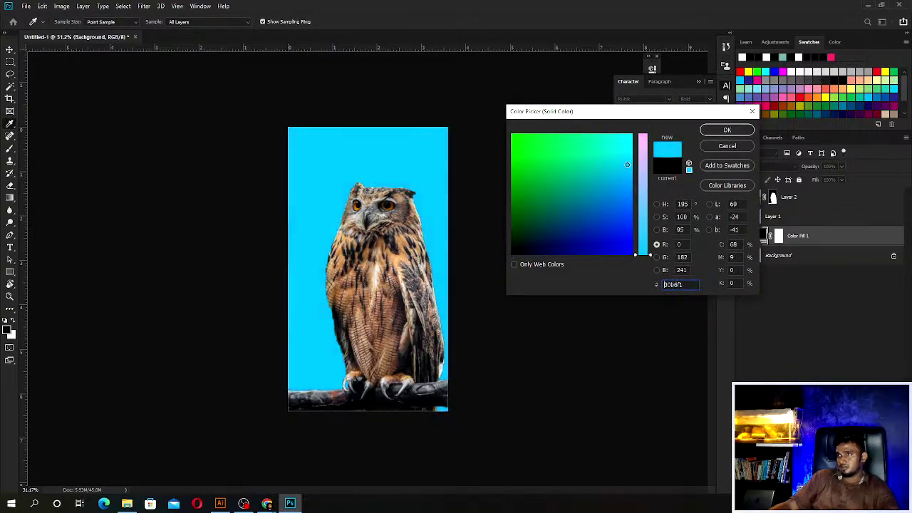
{"action": "left_click_drag", "start_coordinate": [560, 251], "coordinate": [533, 245]}
{"action": "left_click_drag", "start_coordinate": [650, 148], "coordinate": [650, 251]}
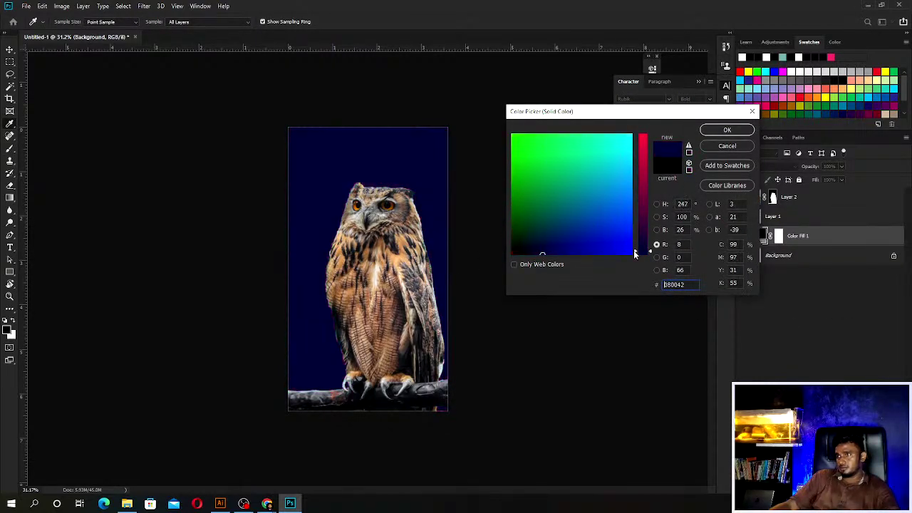
{"action": "left_click_drag", "start_coordinate": [517, 255], "coordinate": [499, 267]}
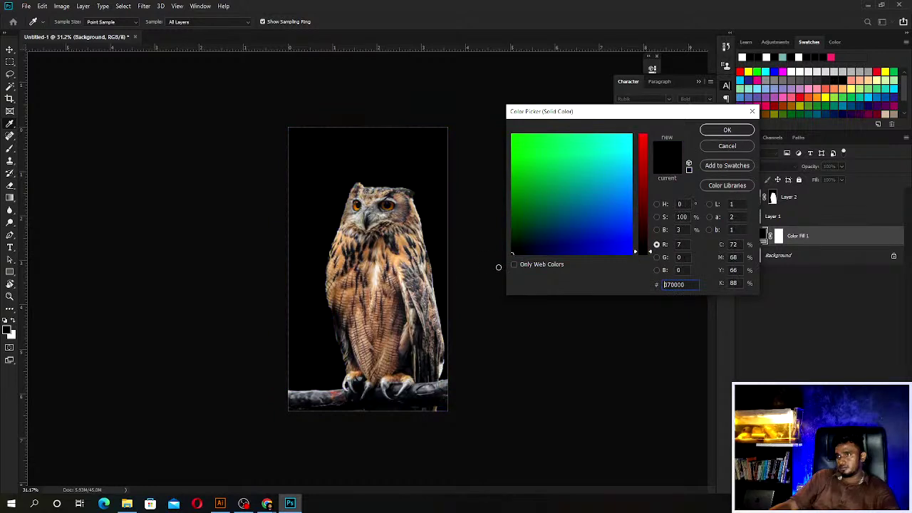
{"action": "left_click", "coordinate": [727, 131]}
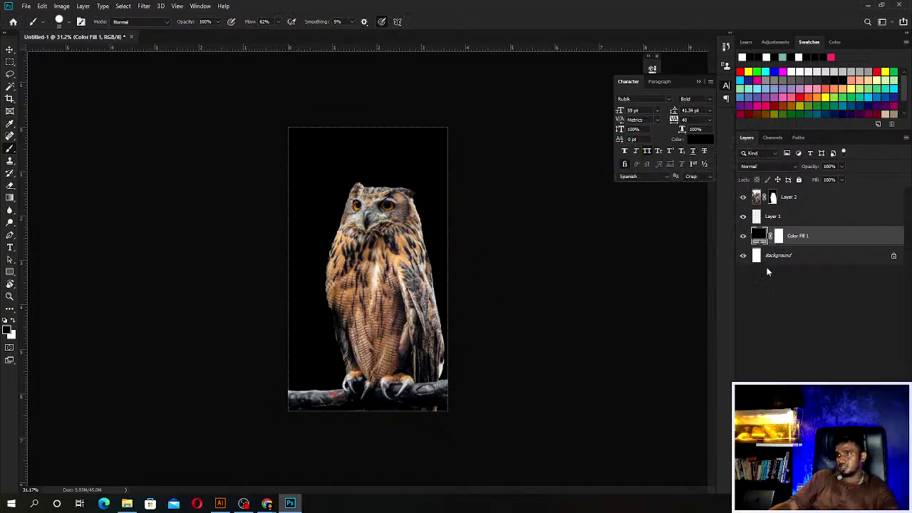
{"action": "key", "text": "Delete"}
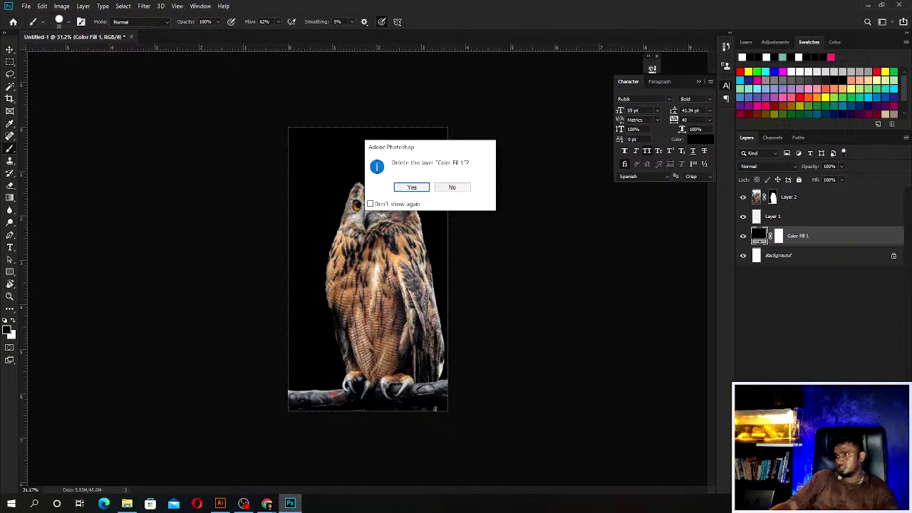
{"action": "left_click", "coordinate": [452, 186]}
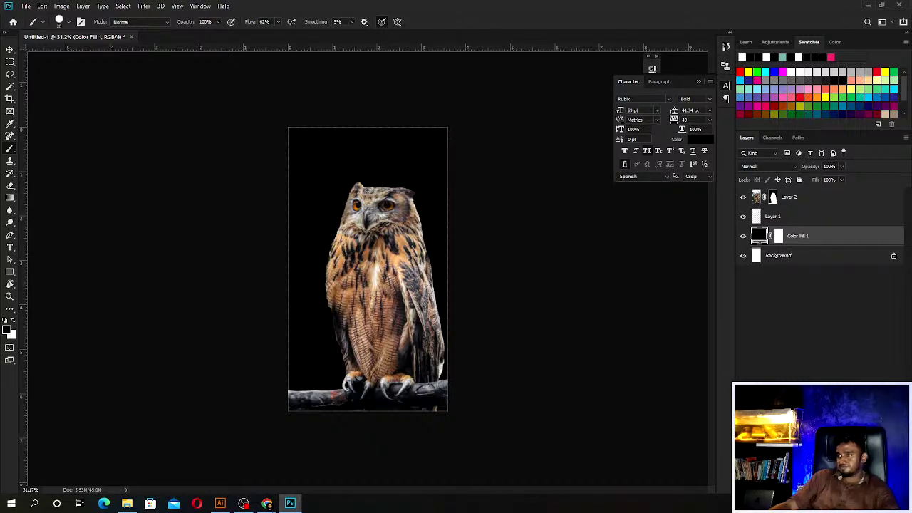
{"action": "key", "text": "Delete"}
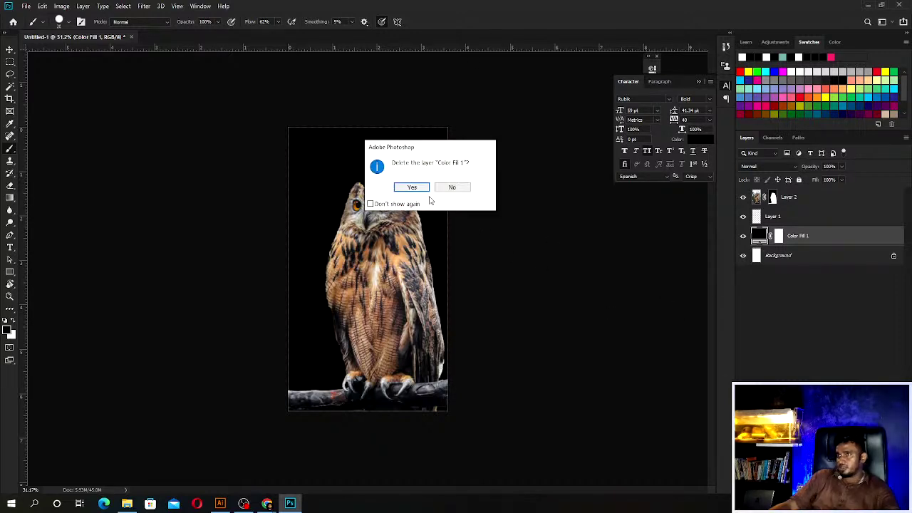
{"action": "left_click", "coordinate": [413, 188]}
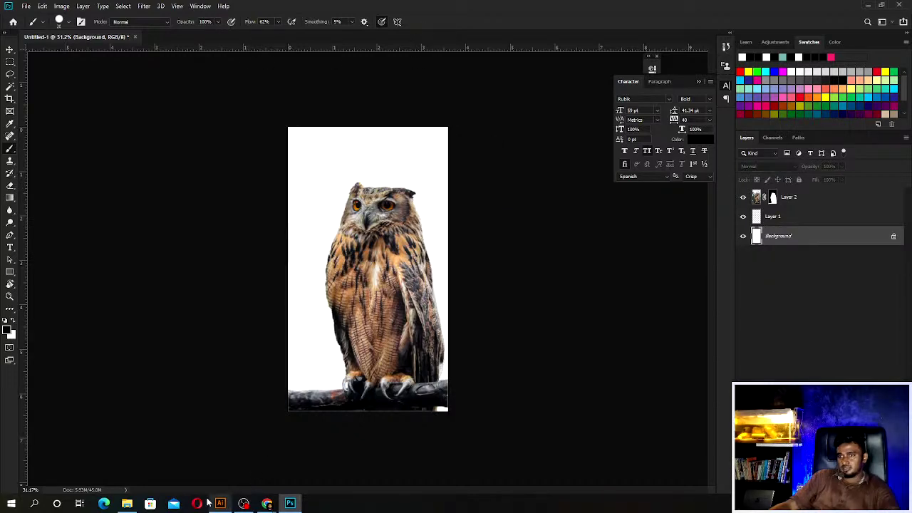
Close the owl photo preview, search Unsplash for tree photos, and browse the results.
{"action": "left_click", "coordinate": [267, 504]}
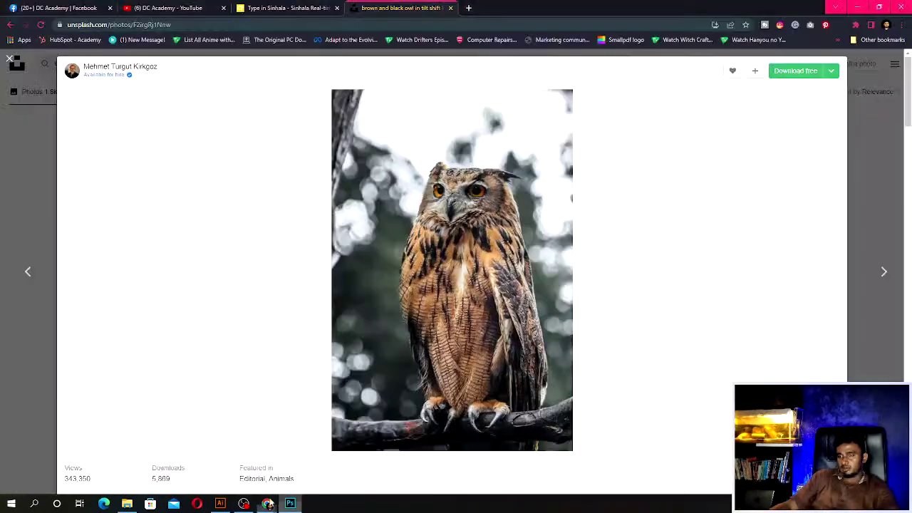
{"action": "left_click", "coordinate": [10, 59]}
{"action": "left_click", "coordinate": [96, 68]}
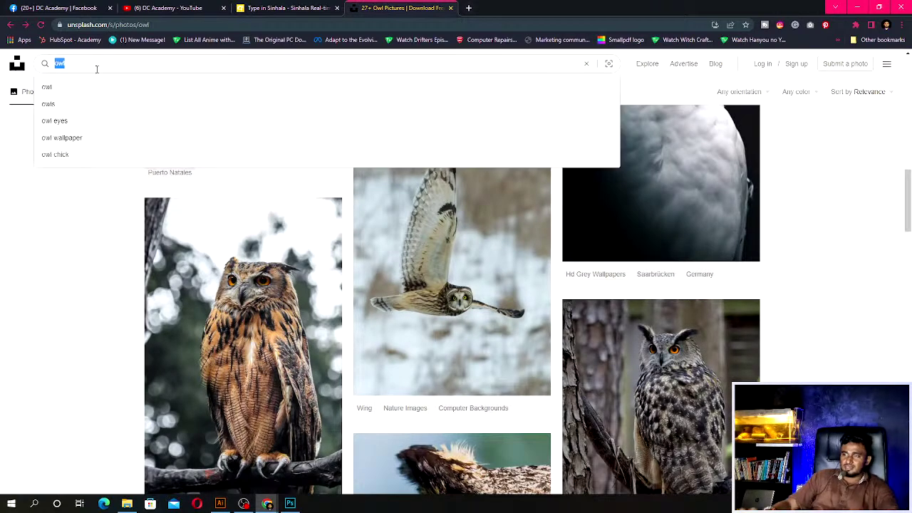
{"action": "type", "text": "l"}
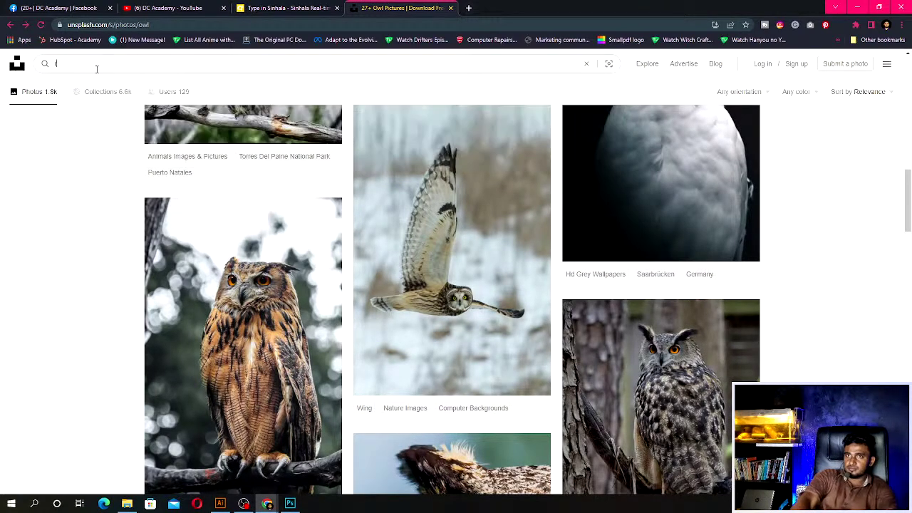
{"action": "type", "text": "reee"}
{"action": "key", "text": "Return"}
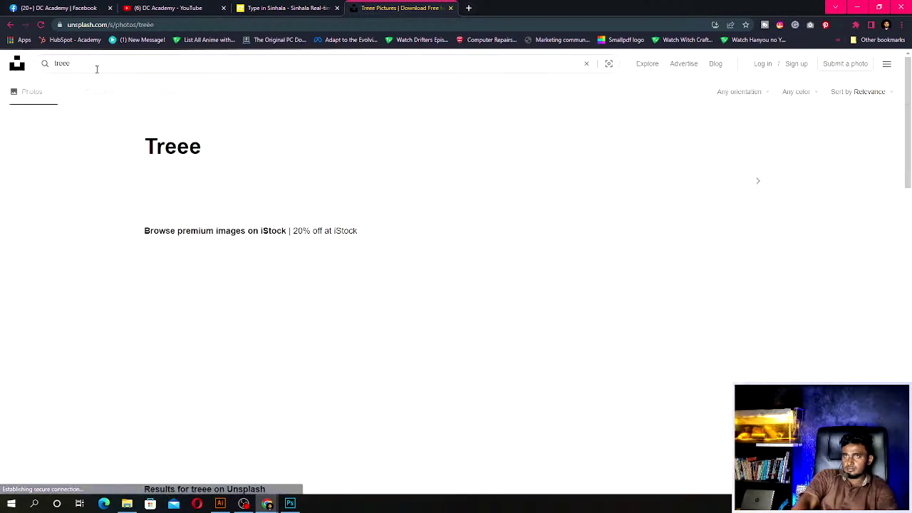
{"action": "key", "text": "BackSpace"}
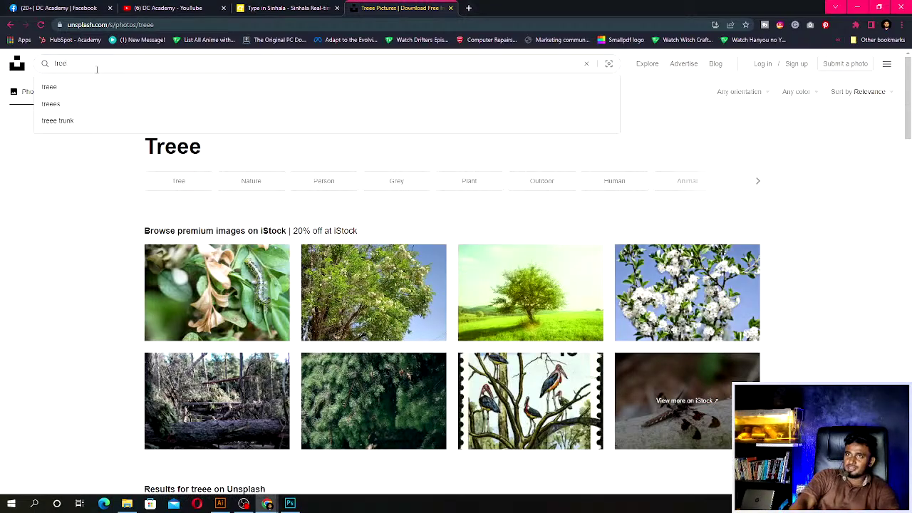
{"action": "key", "text": "Return"}
{"action": "scroll", "coordinate": [127, 288], "scroll_direction": "down", "scroll_amount": 4}
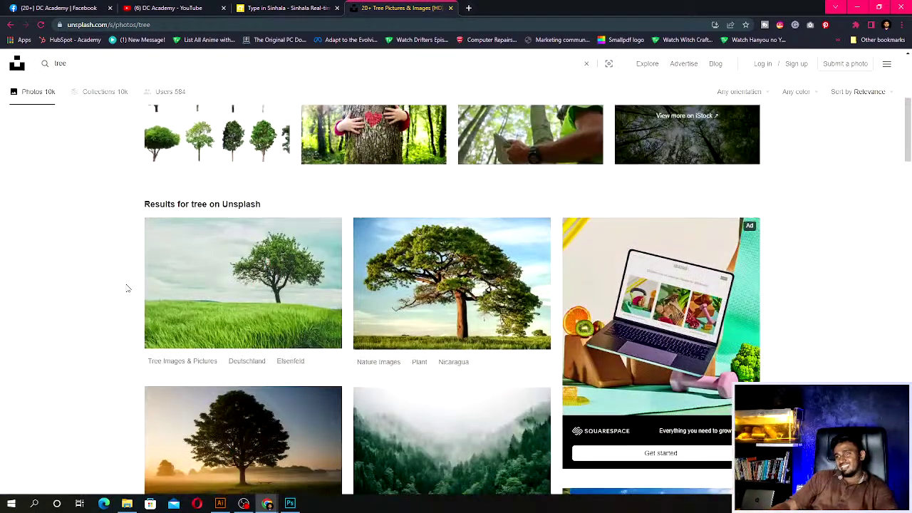
{"action": "scroll", "coordinate": [128, 288], "scroll_direction": "down", "scroll_amount": 4}
{"action": "scroll", "coordinate": [128, 288], "scroll_direction": "down", "scroll_amount": 3}
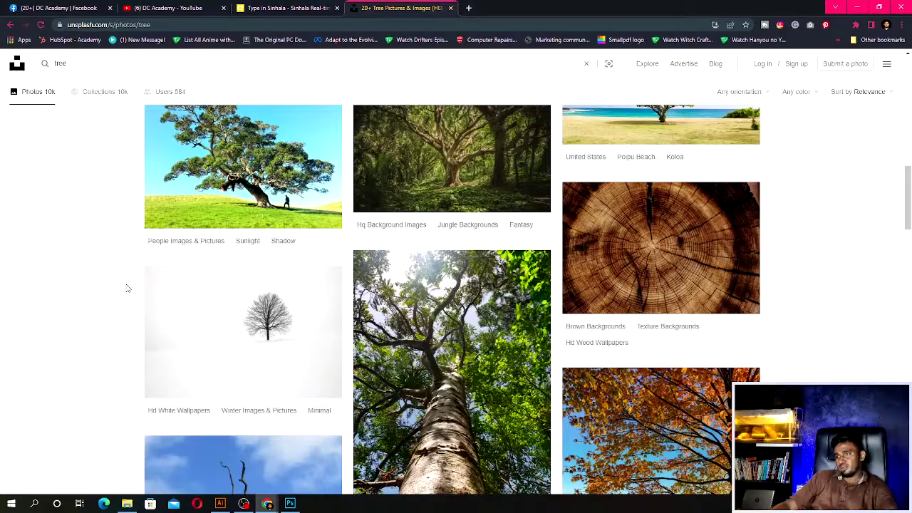
{"action": "scroll", "coordinate": [127, 288], "scroll_direction": "down", "scroll_amount": 3}
{"action": "scroll", "coordinate": [128, 288], "scroll_direction": "down", "scroll_amount": 2}
{"action": "scroll", "coordinate": [126, 285], "scroll_direction": "down", "scroll_amount": 3}
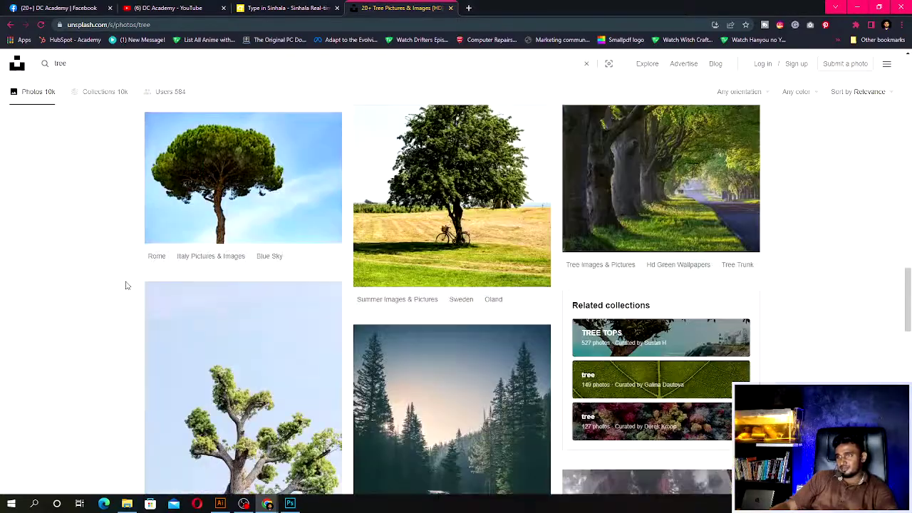
{"action": "scroll", "coordinate": [126, 286], "scroll_direction": "down", "scroll_amount": 5}
{"action": "scroll", "coordinate": [126, 286], "scroll_direction": "up", "scroll_amount": 3}
{"action": "scroll", "coordinate": [127, 278], "scroll_direction": "down", "scroll_amount": 6}
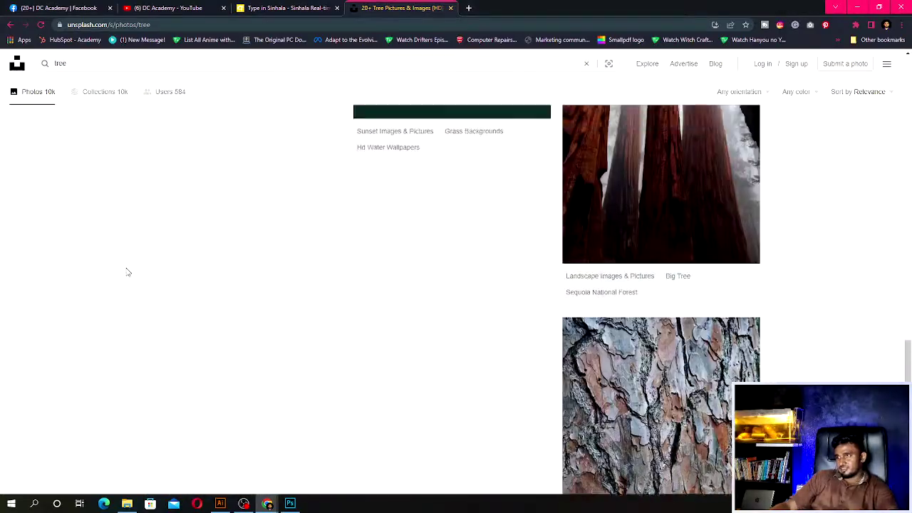
{"action": "scroll", "coordinate": [126, 271], "scroll_direction": "down", "scroll_amount": 3}
{"action": "scroll", "coordinate": [126, 270], "scroll_direction": "down", "scroll_amount": 3}
{"action": "scroll", "coordinate": [126, 271], "scroll_direction": "up", "scroll_amount": 3}
{"action": "scroll", "coordinate": [126, 271], "scroll_direction": "up", "scroll_amount": 6}
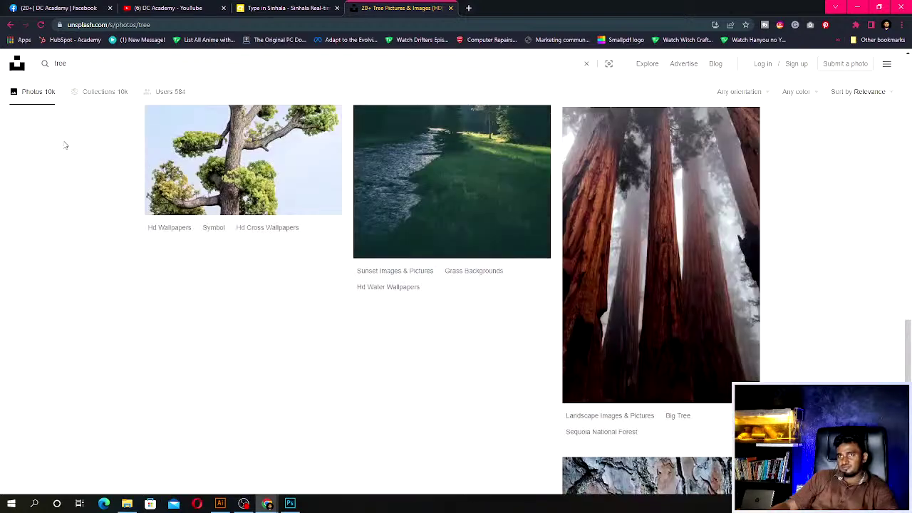
Search Unsplash for 'forest' and browse, loading more photos.
{"action": "left_click", "coordinate": [73, 64]}
{"action": "key", "text": "BackSpace"}
{"action": "key", "text": "BackSpace"}
{"action": "key", "text": "BackSpace"}
{"action": "type", "text": "fore"}
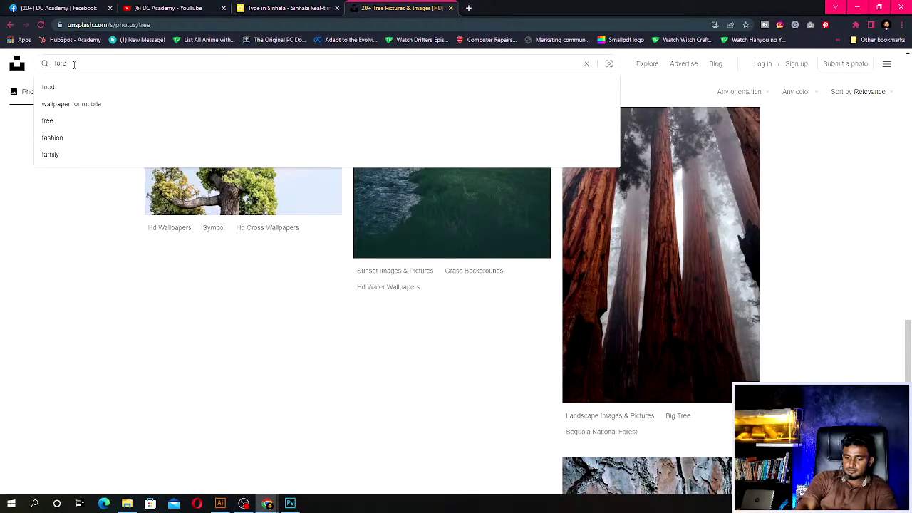
{"action": "type", "text": "st"}
{"action": "key", "text": "Return"}
{"action": "scroll", "coordinate": [70, 223], "scroll_direction": "down", "scroll_amount": 4}
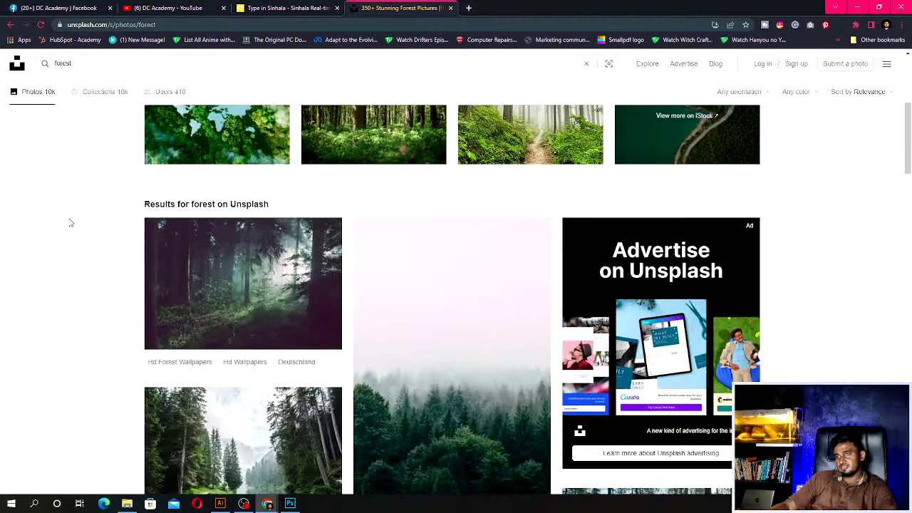
{"action": "scroll", "coordinate": [70, 223], "scroll_direction": "down", "scroll_amount": 3}
{"action": "scroll", "coordinate": [71, 228], "scroll_direction": "down", "scroll_amount": 3}
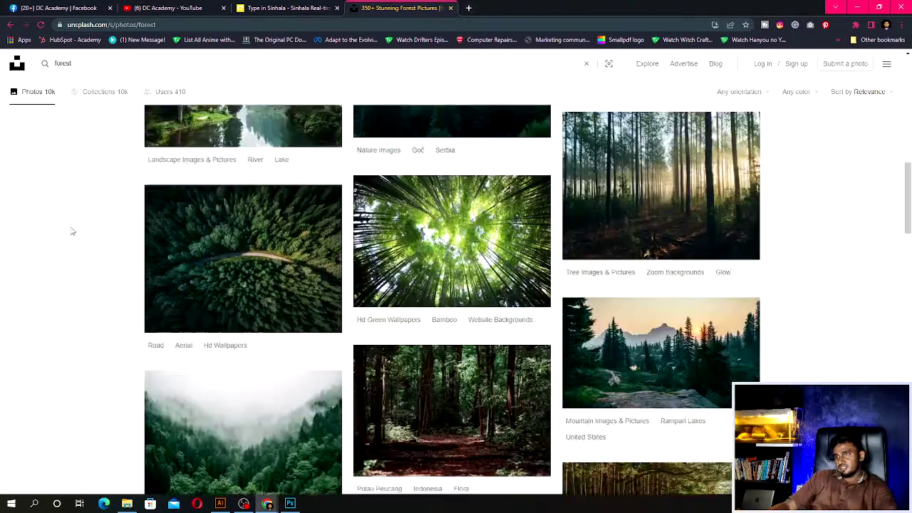
{"action": "scroll", "coordinate": [72, 231], "scroll_direction": "down", "scroll_amount": 1}
{"action": "scroll", "coordinate": [72, 231], "scroll_direction": "down", "scroll_amount": 5}
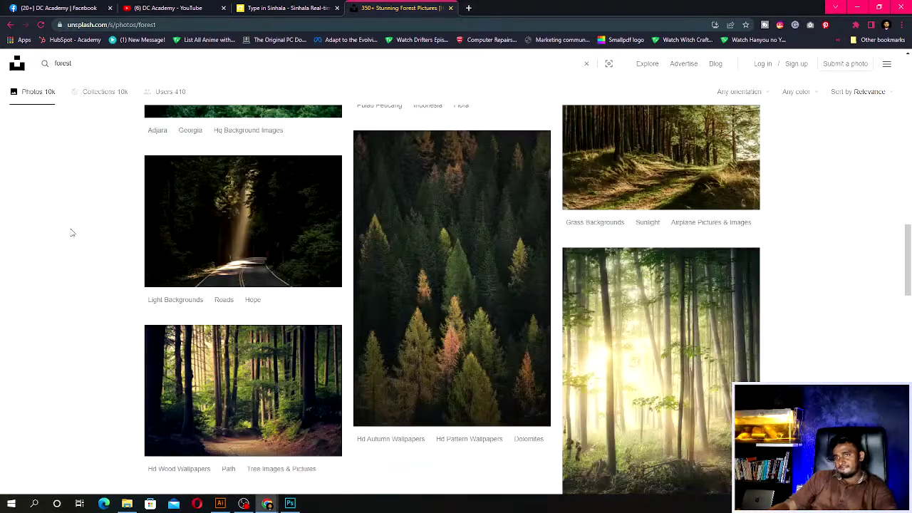
{"action": "scroll", "coordinate": [72, 232], "scroll_direction": "down", "scroll_amount": 4}
{"action": "scroll", "coordinate": [70, 235], "scroll_direction": "down", "scroll_amount": 2}
{"action": "scroll", "coordinate": [70, 235], "scroll_direction": "down", "scroll_amount": 3}
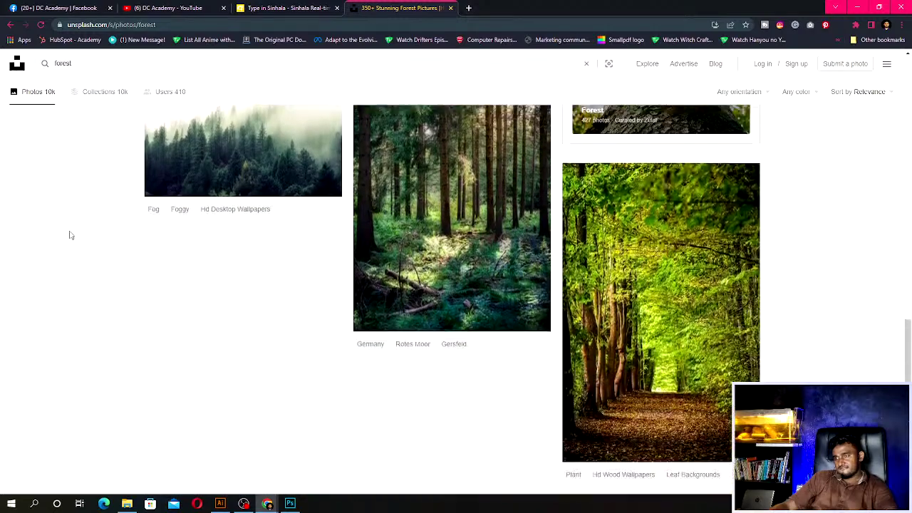
{"action": "scroll", "coordinate": [70, 235], "scroll_direction": "down", "scroll_amount": 3}
{"action": "scroll", "coordinate": [70, 235], "scroll_direction": "down", "scroll_amount": 3}
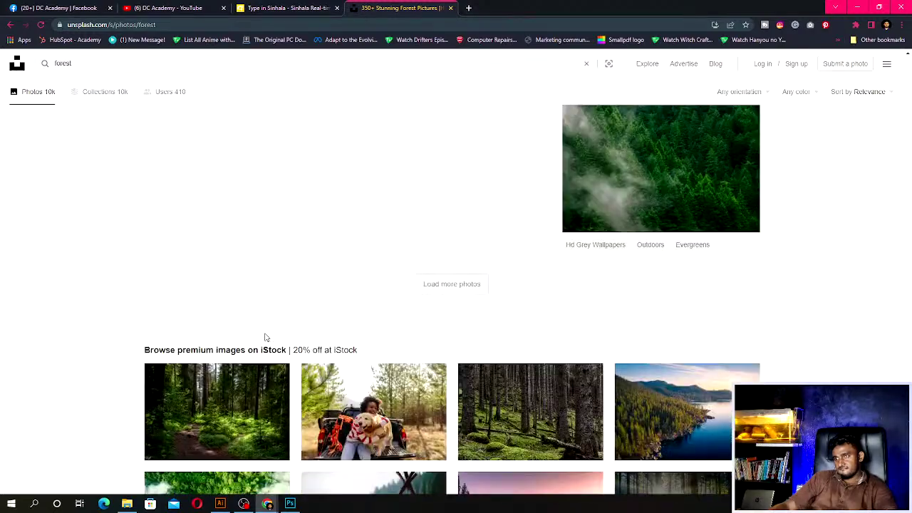
{"action": "left_click", "coordinate": [444, 285]}
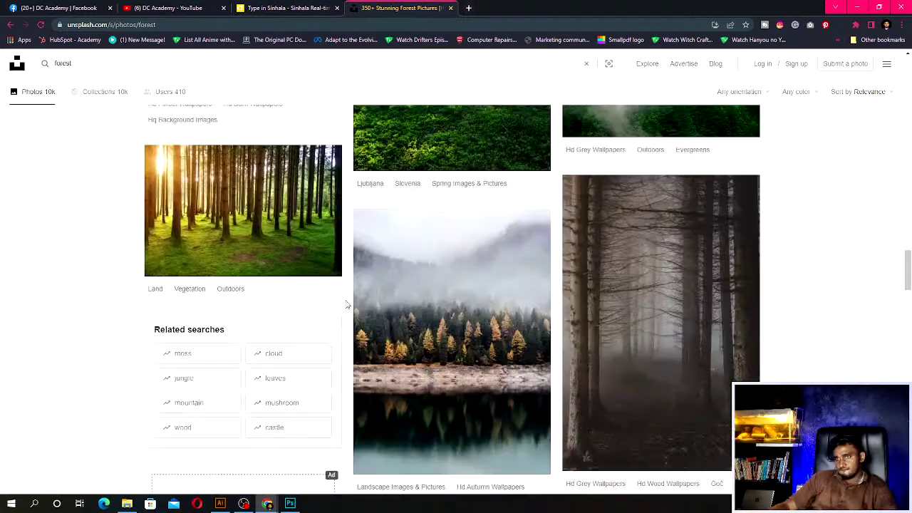
{"action": "scroll", "coordinate": [347, 304], "scroll_direction": "down", "scroll_amount": 2}
{"action": "scroll", "coordinate": [347, 304], "scroll_direction": "down", "scroll_amount": 3}
{"action": "scroll", "coordinate": [347, 305], "scroll_direction": "down", "scroll_amount": 2}
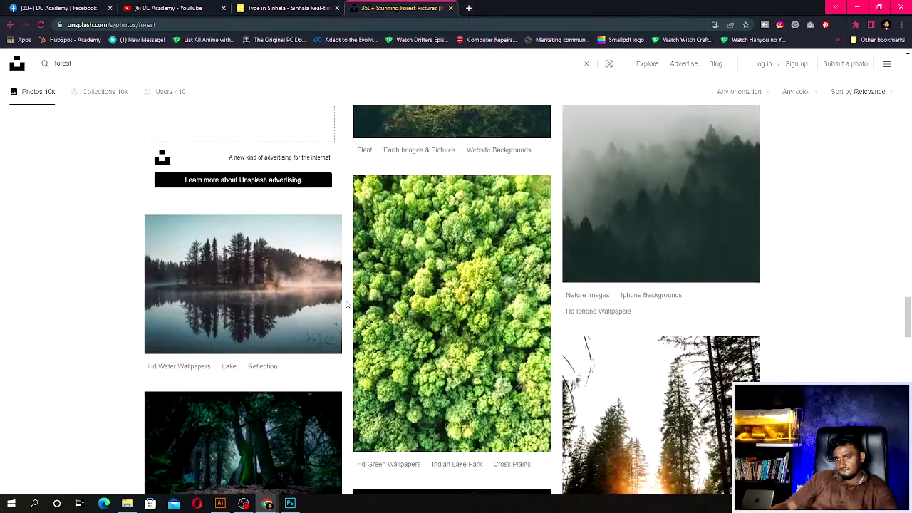
{"action": "scroll", "coordinate": [347, 304], "scroll_direction": "down", "scroll_amount": 2}
Open a dark forest photo, copy it, and return to the owl document in Photoshop.
{"action": "left_click", "coordinate": [321, 307]}
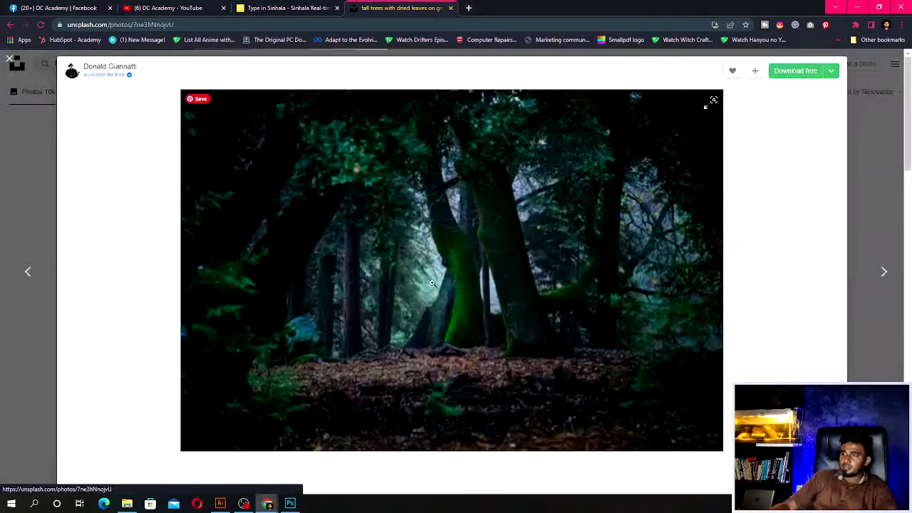
{"action": "right_click", "coordinate": [423, 260]}
{"action": "left_click", "coordinate": [455, 287]}
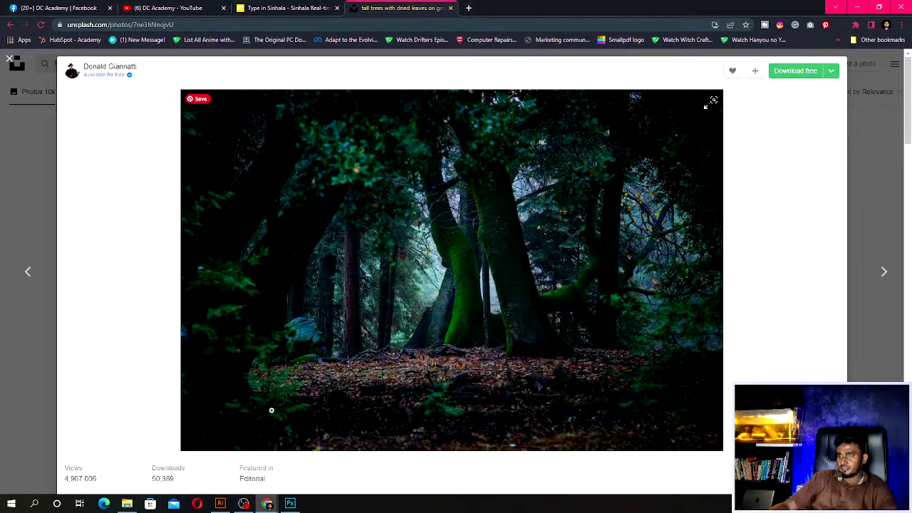
{"action": "left_click", "coordinate": [285, 503]}
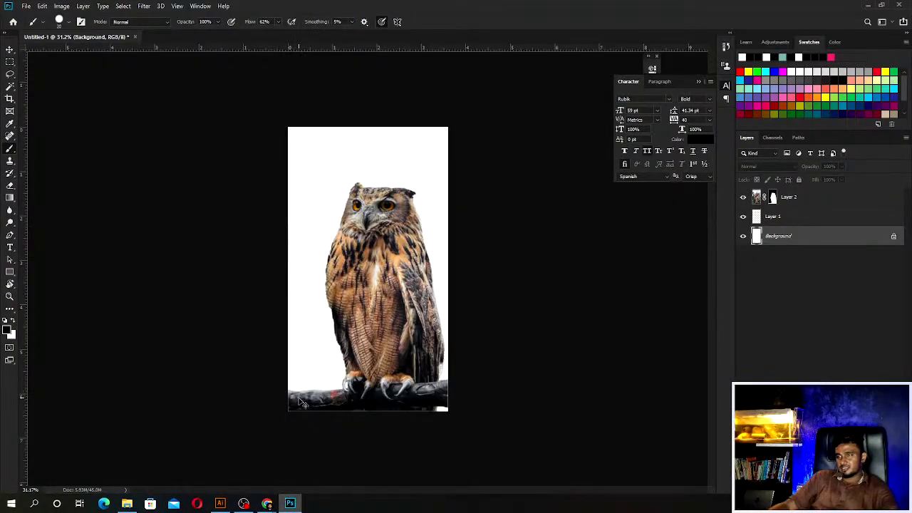
{"action": "key", "text": "ctrl+v"}
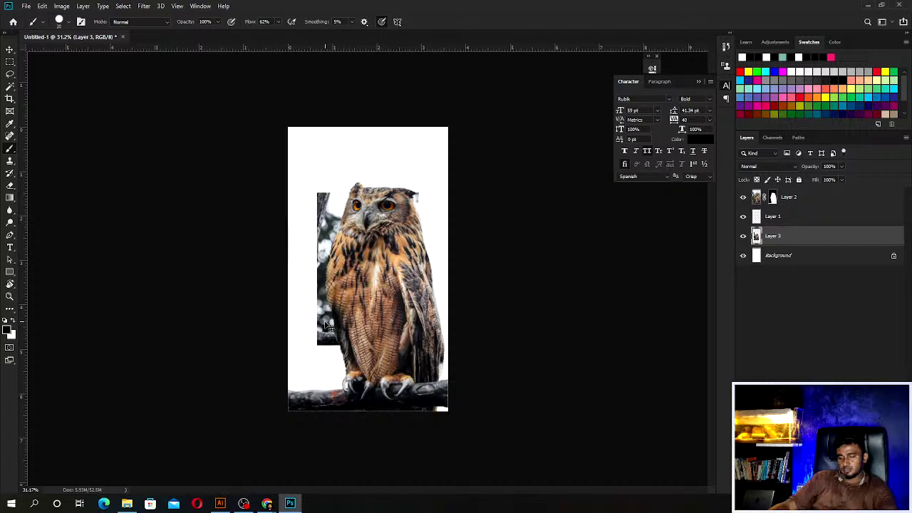
{"action": "key", "text": "ctrl+t"}
{"action": "left_click_drag", "start_coordinate": [428, 193], "coordinate": [491, 113]}
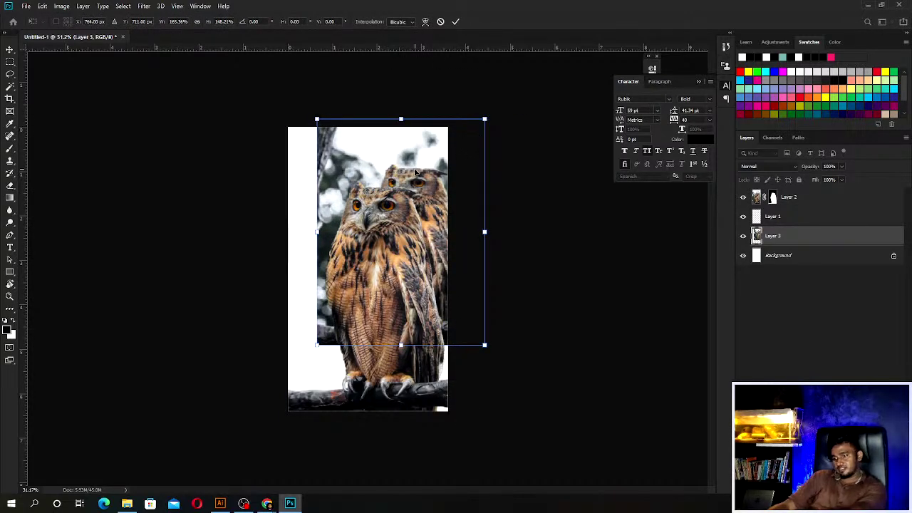
{"action": "key", "text": "Escape"}
{"action": "key", "text": "ctrl+z"}
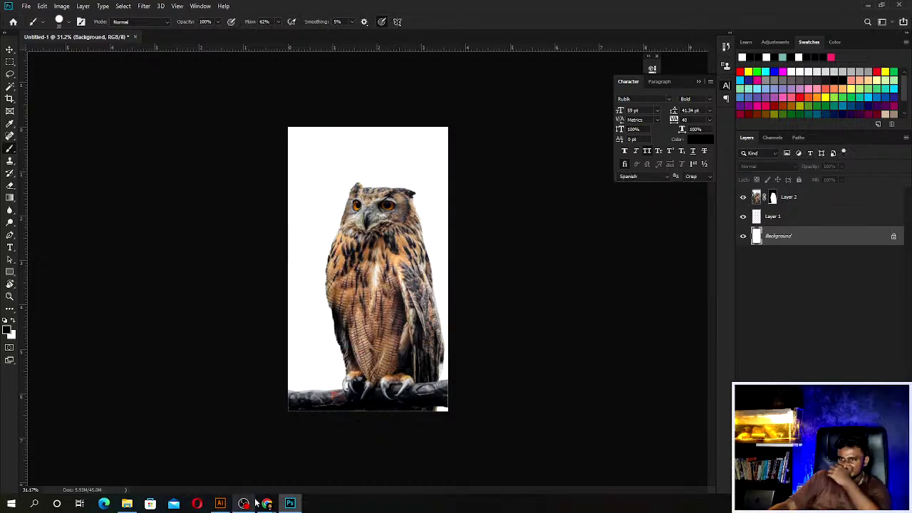
{"action": "left_click", "coordinate": [280, 489]}
{"action": "right_click", "coordinate": [332, 362]}
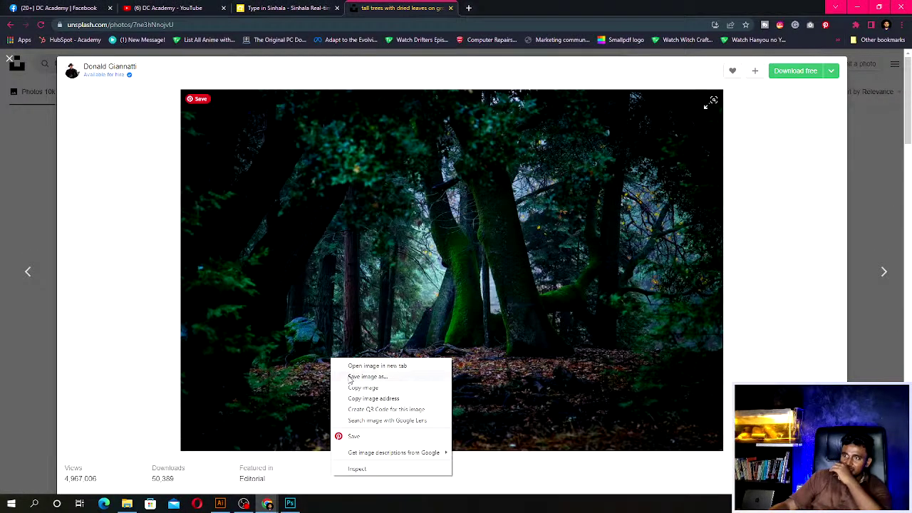
{"action": "left_click", "coordinate": [354, 388]}
Paste the forest photo as a new layer and scale it to fill the canvas.
{"action": "left_click", "coordinate": [290, 504]}
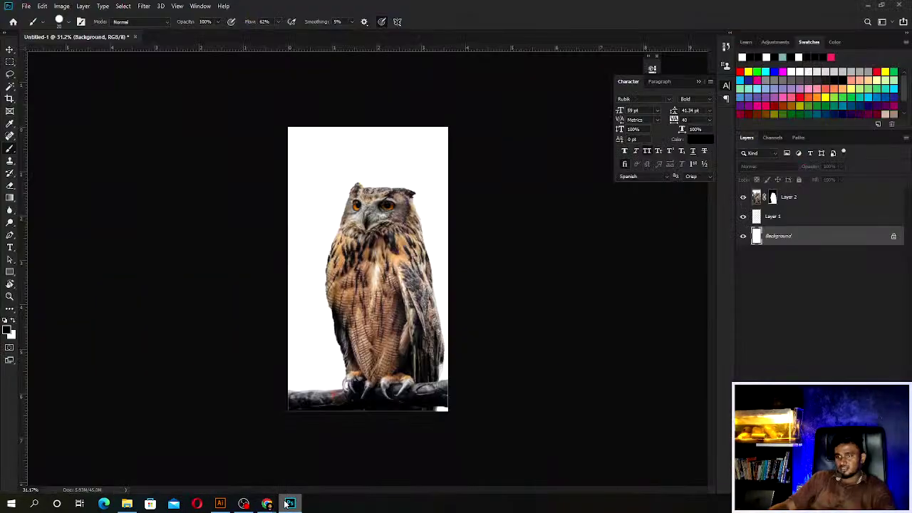
{"action": "key", "text": "ctrl+v"}
{"action": "key", "text": "ctrl+t"}
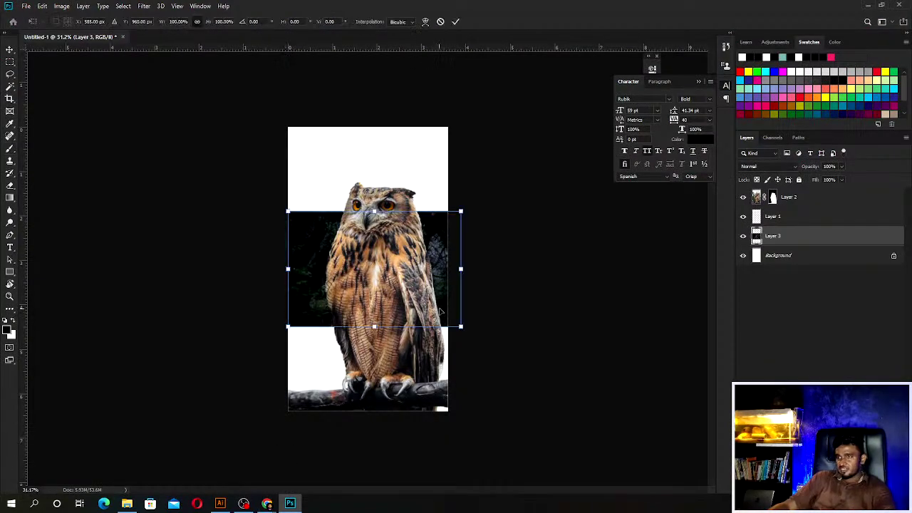
{"action": "left_click_drag", "start_coordinate": [461, 327], "coordinate": [691, 429]}
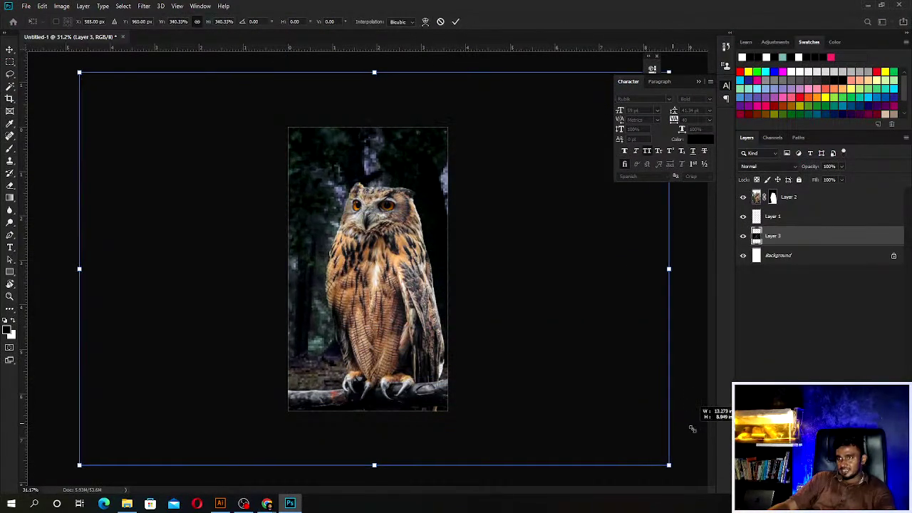
{"action": "mouse_move", "coordinate": [480, 214]}
{"action": "left_mouse_down"}
{"action": "mouse_move", "coordinate": [539, 268]}
{"action": "mouse_move", "coordinate": [660, 261]}
{"action": "mouse_move", "coordinate": [648, 265]}
{"action": "left_mouse_up"}
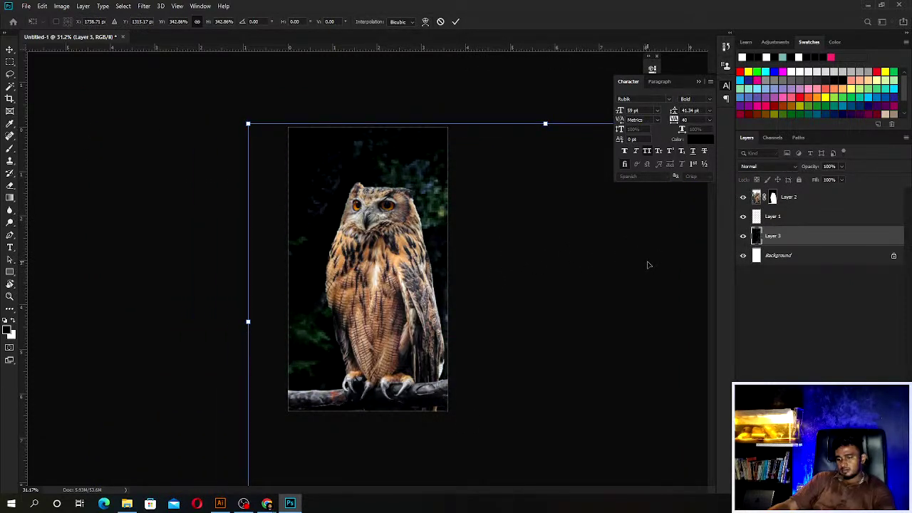
{"action": "key", "text": "Return"}
Add a Black & White adjustment layer to make the forest grayscale.
{"action": "key", "text": "b"}
{"action": "left_click", "coordinate": [863, 488]}
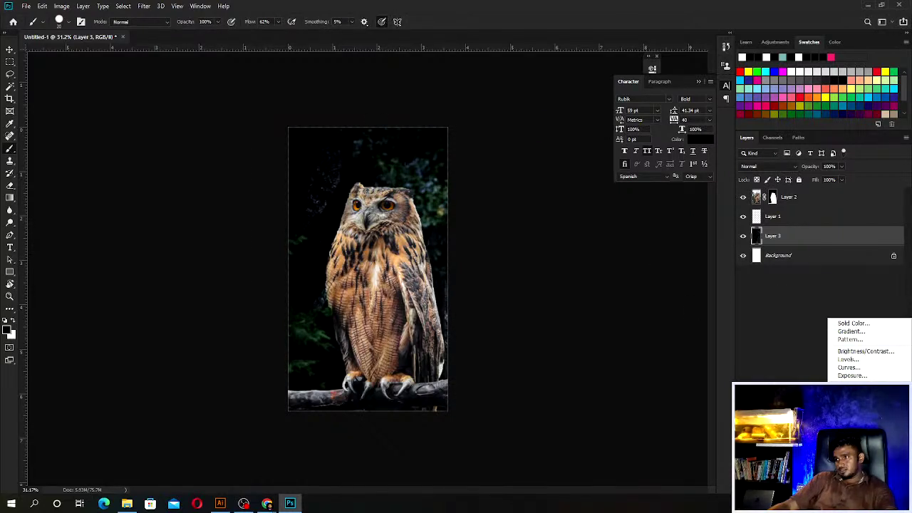
{"action": "left_click", "coordinate": [855, 412]}
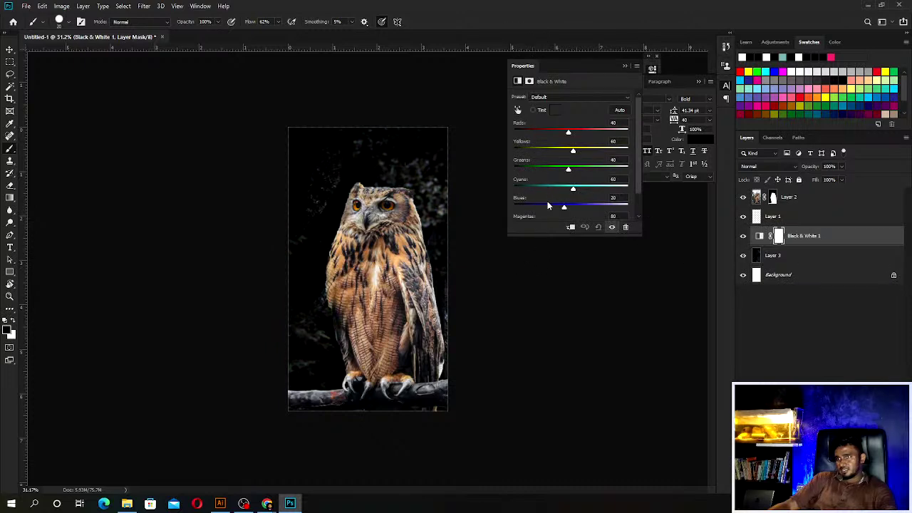
Add a Levels adjustment with midtones at 2.73, then select the owl layer with the Move tool.
{"action": "left_click", "coordinate": [864, 488]}
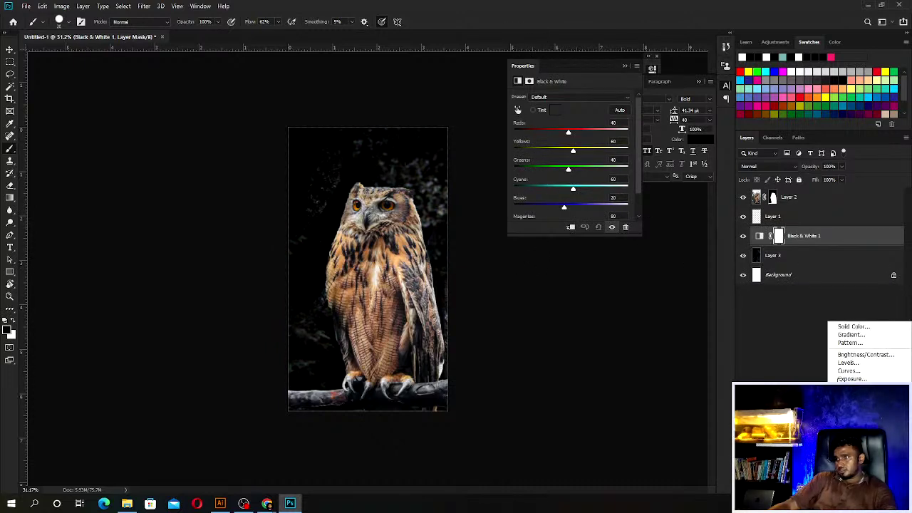
{"action": "left_click", "coordinate": [848, 359]}
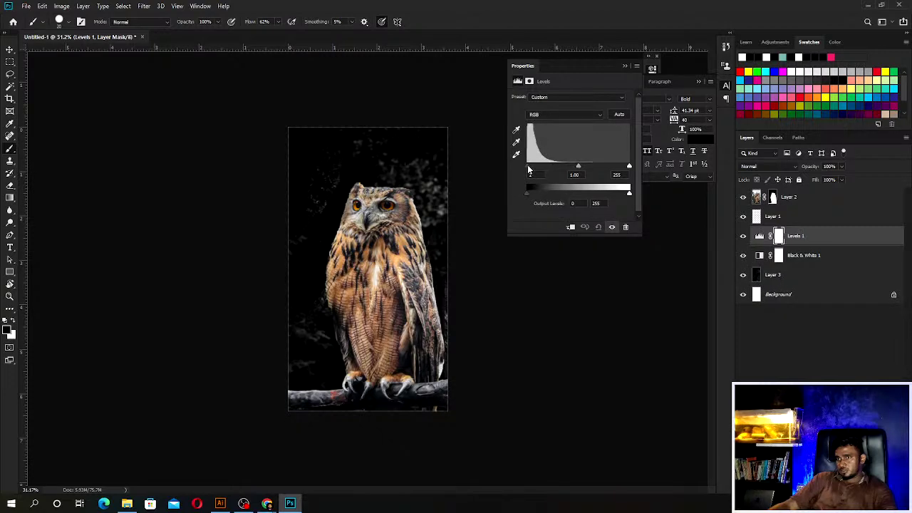
{"action": "left_click_drag", "start_coordinate": [581, 169], "coordinate": [543, 177]}
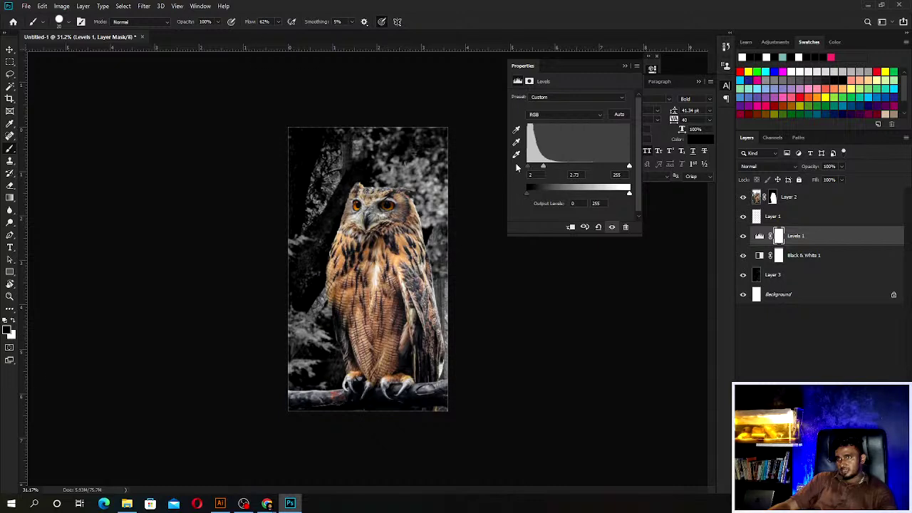
{"action": "left_click", "coordinate": [625, 66]}
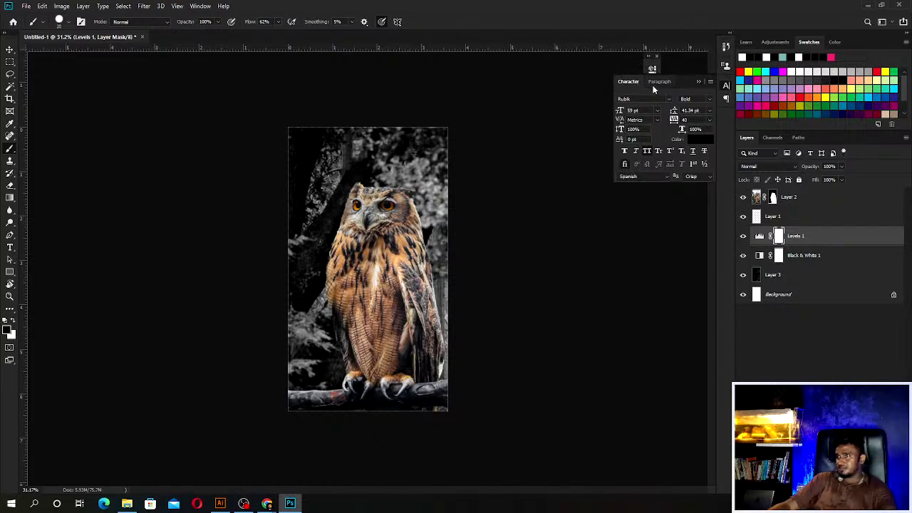
{"action": "key", "text": "v"}
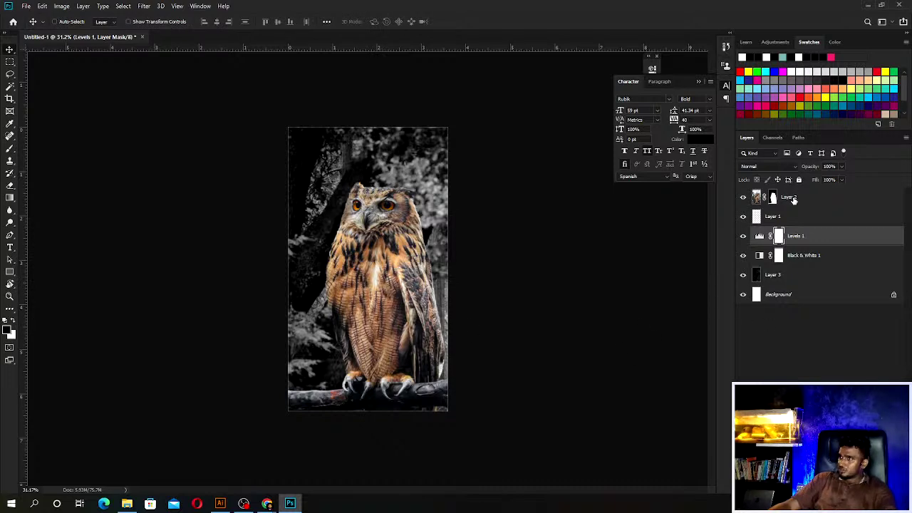
{"action": "left_click", "coordinate": [794, 200]}
Undo the owl move and remove the owl, Layer 1 and Levels 1 layers.
{"action": "left_click_drag", "start_coordinate": [400, 343], "coordinate": [408, 314]}
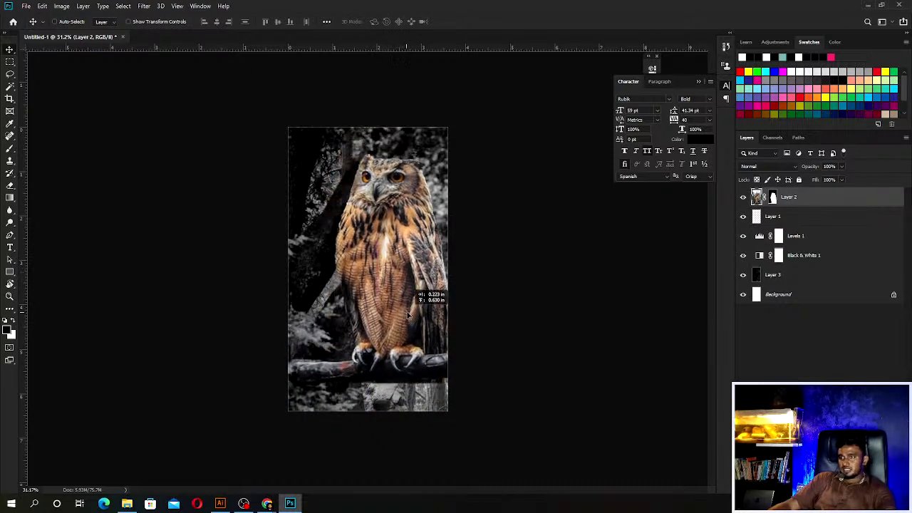
{"action": "key", "text": "ctrl+z"}
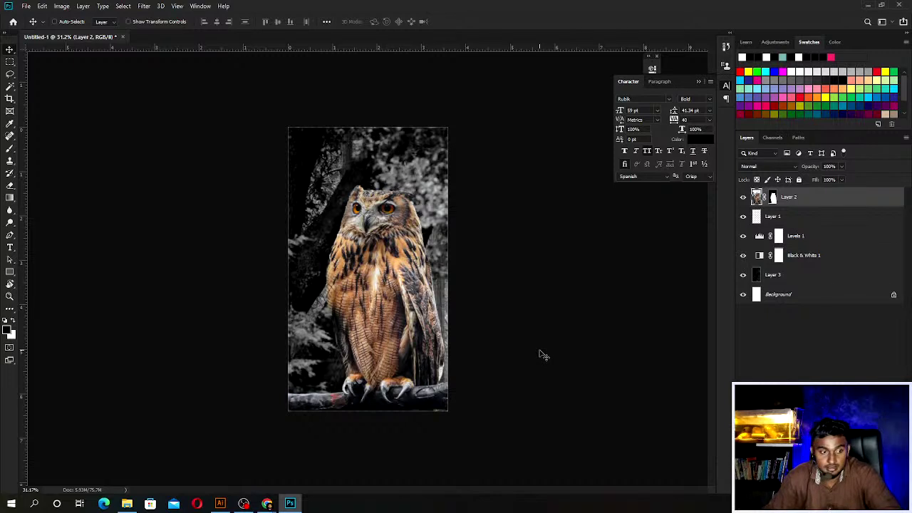
{"action": "key", "text": "ctrl+z"}
{"action": "key", "text": "ctrl+z"}
{"action": "key", "text": "ctrl+z"}
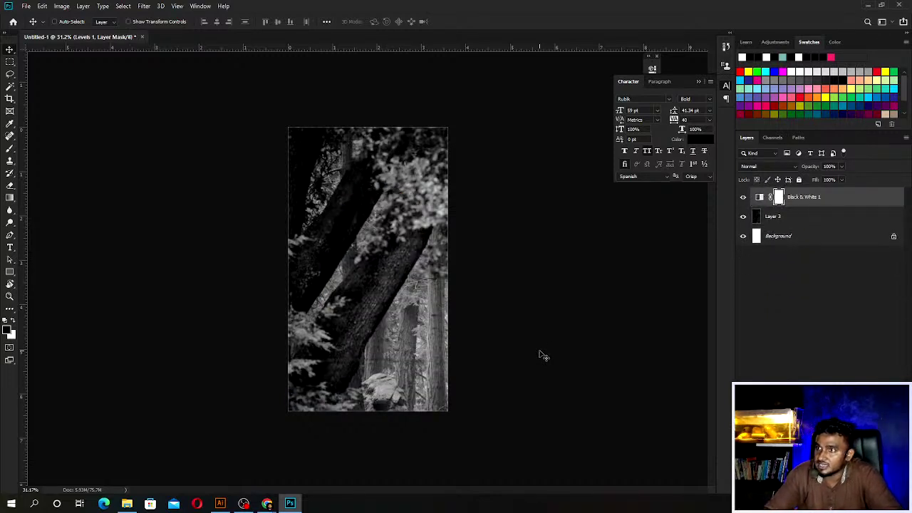
{"action": "key", "text": "ctrl+z"}
{"action": "key", "text": "ctrl+z"}
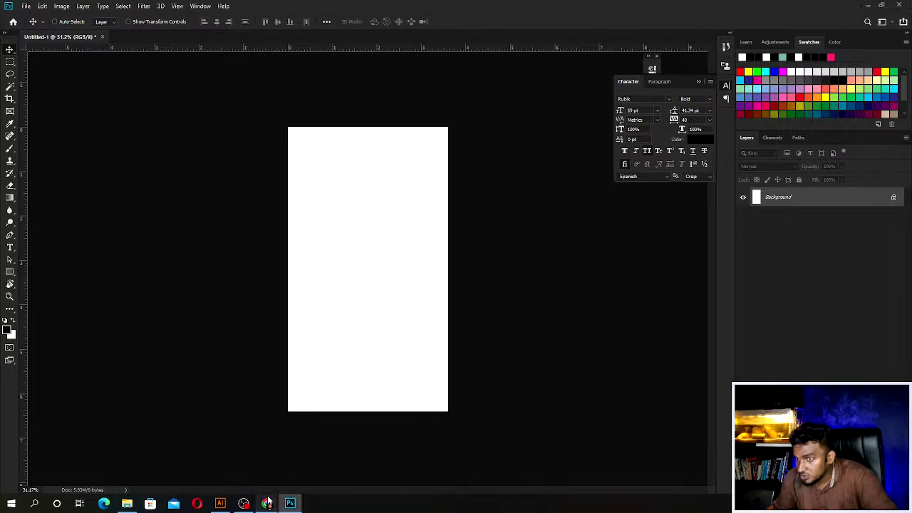
Close the Unsplash forest photo and visit pixabay.com to browse its image grid.
{"action": "mouse_move", "coordinate": [266, 504]}
{"action": "left_click", "coordinate": [315, 477]}
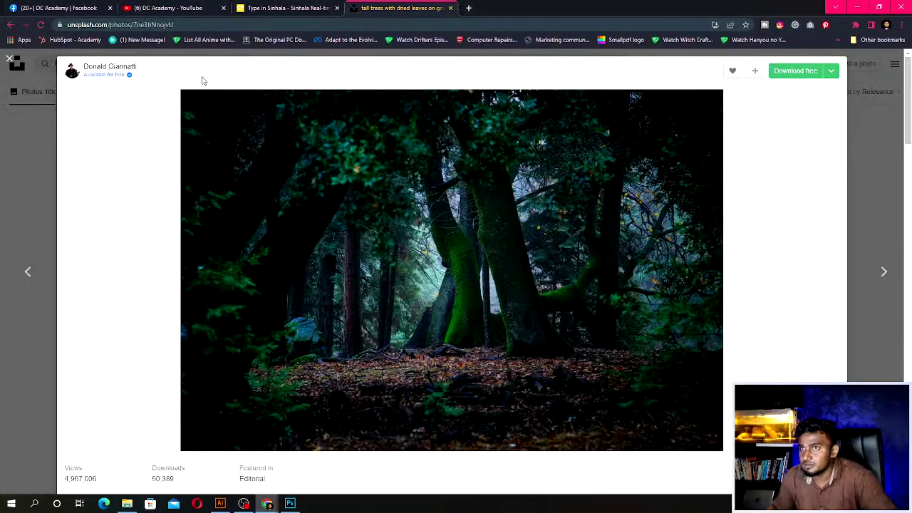
{"action": "left_click", "coordinate": [6, 57]}
{"action": "left_click", "coordinate": [136, 8]}
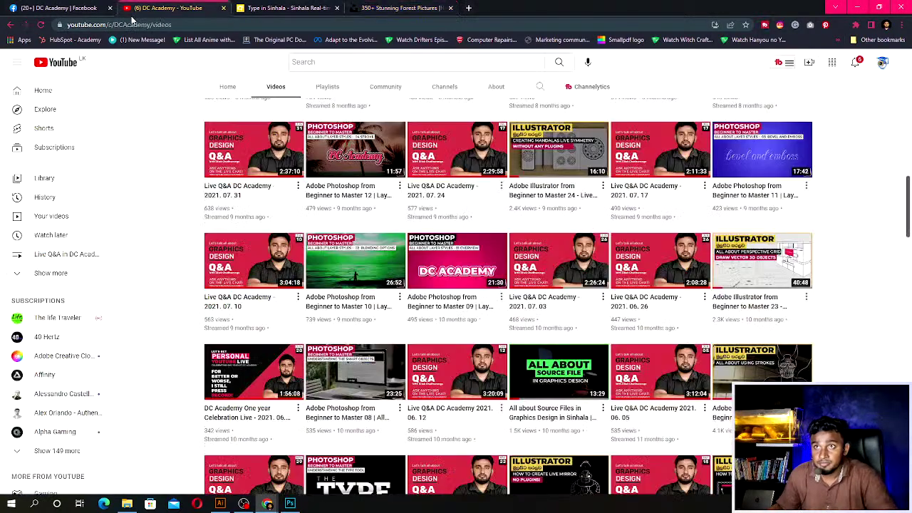
{"action": "left_click", "coordinate": [367, 8]}
{"action": "left_click", "coordinate": [335, 27]}
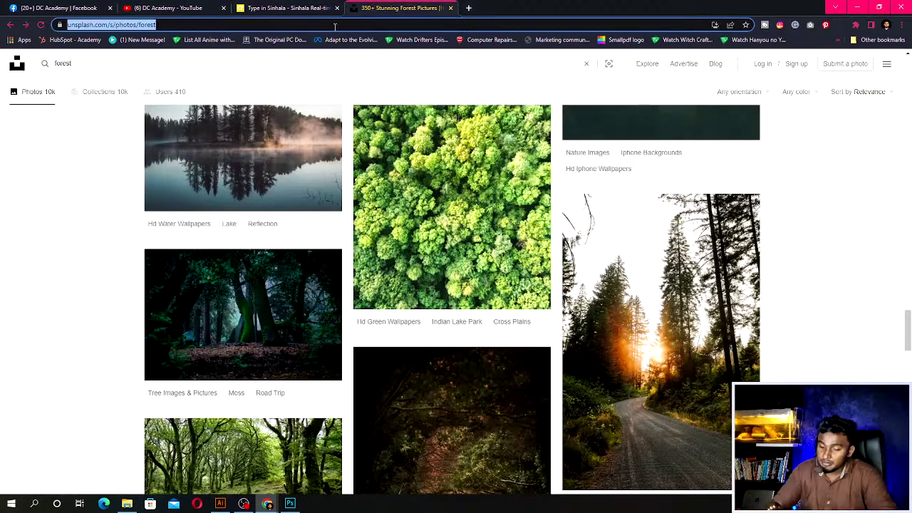
{"action": "type", "text": "pix"}
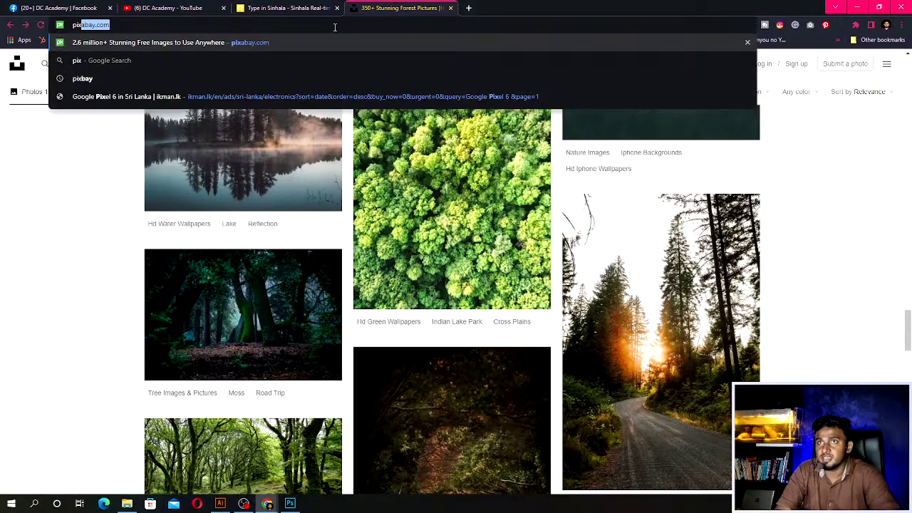
{"action": "key", "text": "Return"}
{"action": "scroll", "coordinate": [290, 386], "scroll_direction": "down", "scroll_amount": 5}
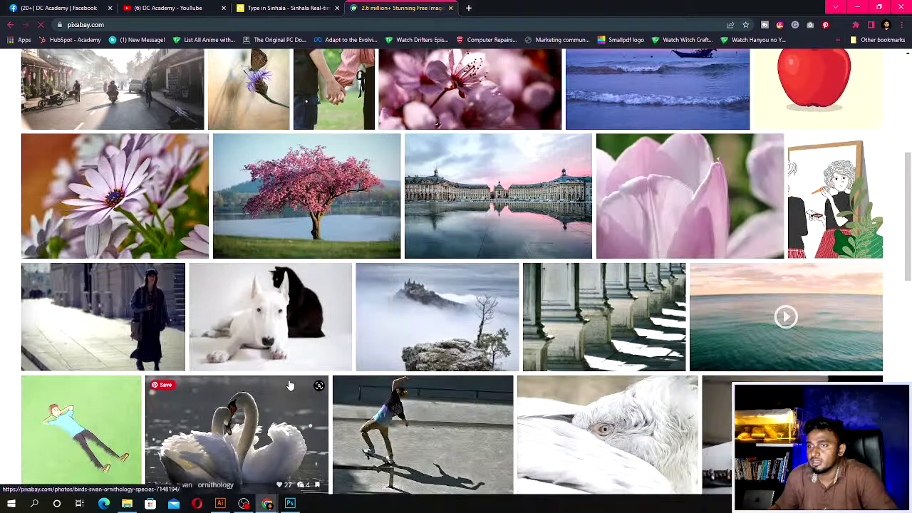
{"action": "scroll", "coordinate": [290, 385], "scroll_direction": "down", "scroll_amount": 5}
Search Google for 'pixcel' from the address bar.
{"action": "left_click", "coordinate": [151, 25]}
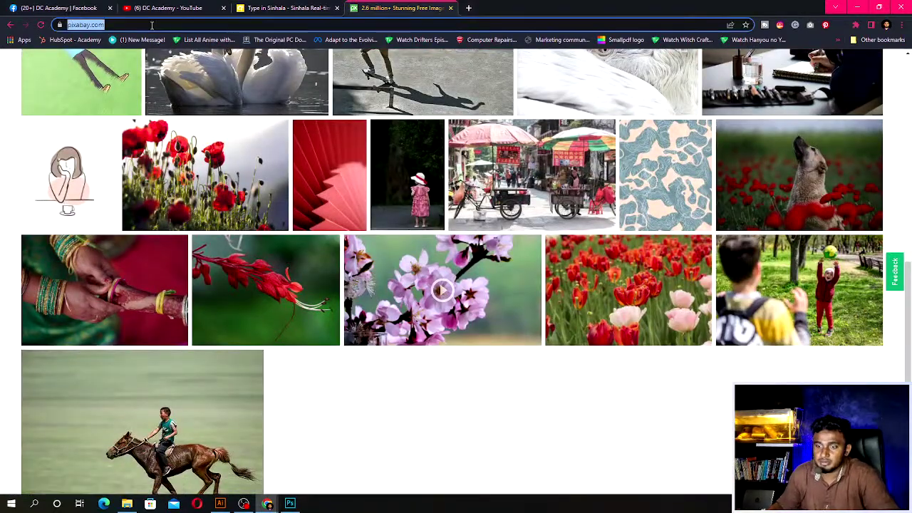
{"action": "type", "text": "pix"}
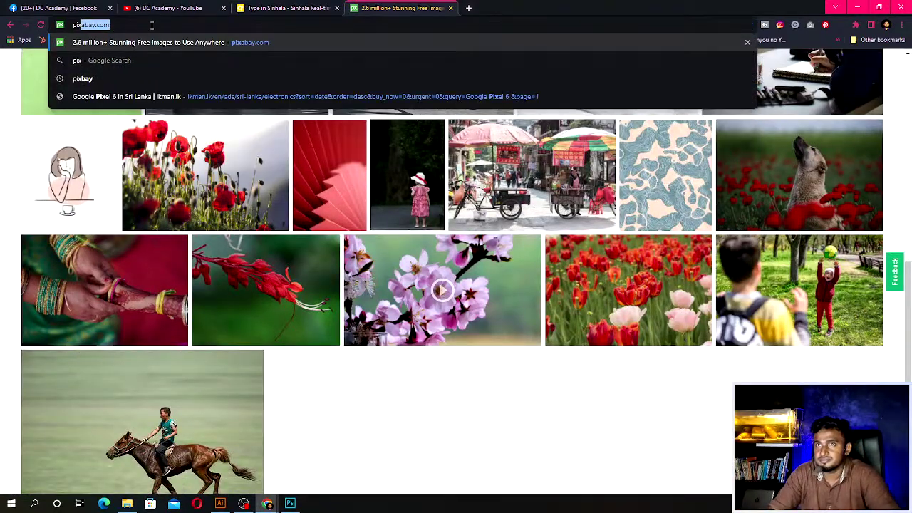
{"action": "type", "text": "cel"}
{"action": "key", "text": "Return"}
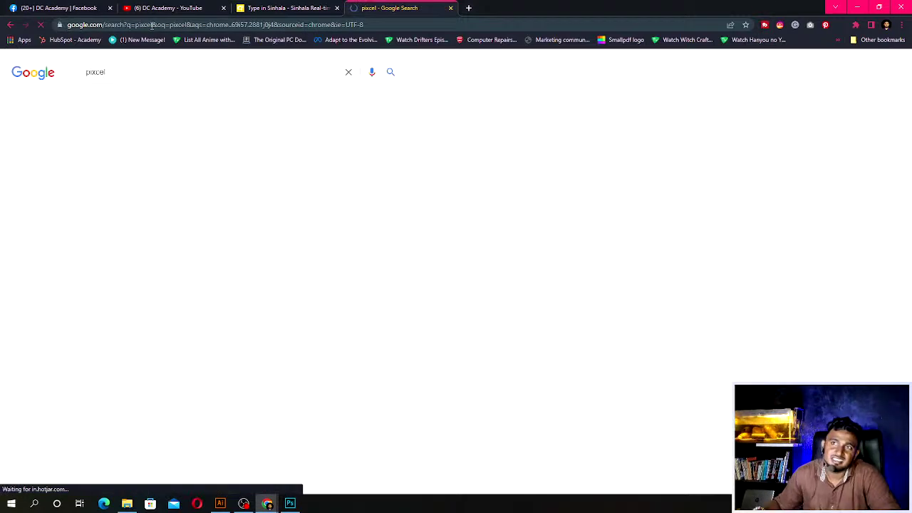
Visit the Pexels homepage, then search Google for 'suttorstoc' to find Shutterstock.
{"action": "left_click", "coordinate": [107, 171]}
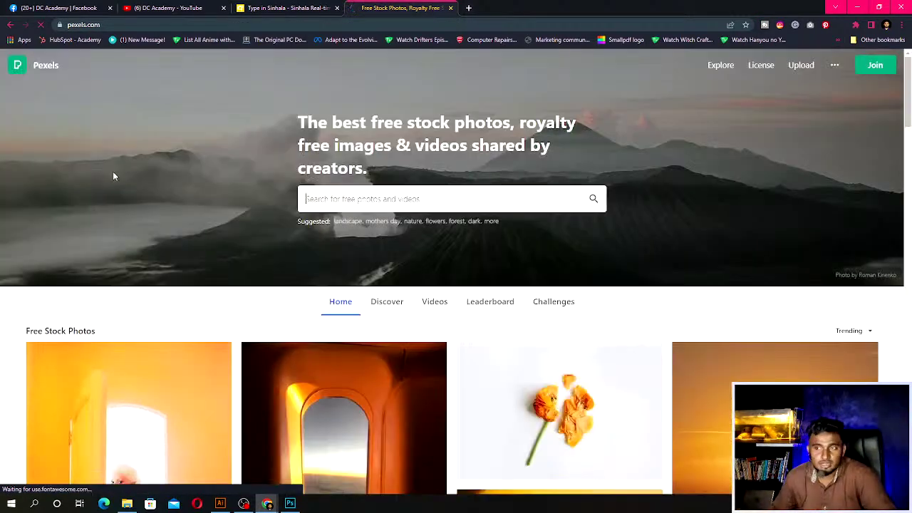
{"action": "scroll", "coordinate": [192, 214], "scroll_direction": "down", "scroll_amount": 5}
{"action": "left_click", "coordinate": [138, 24]}
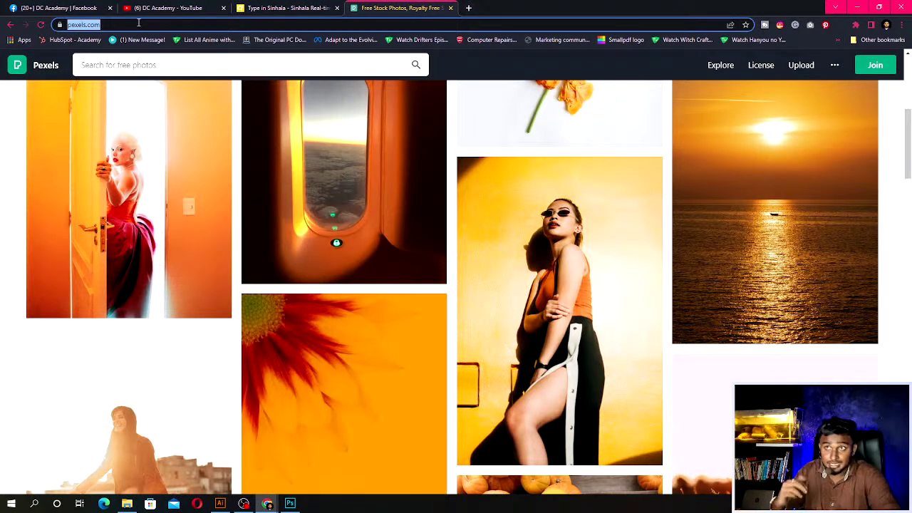
{"action": "type", "text": "s"}
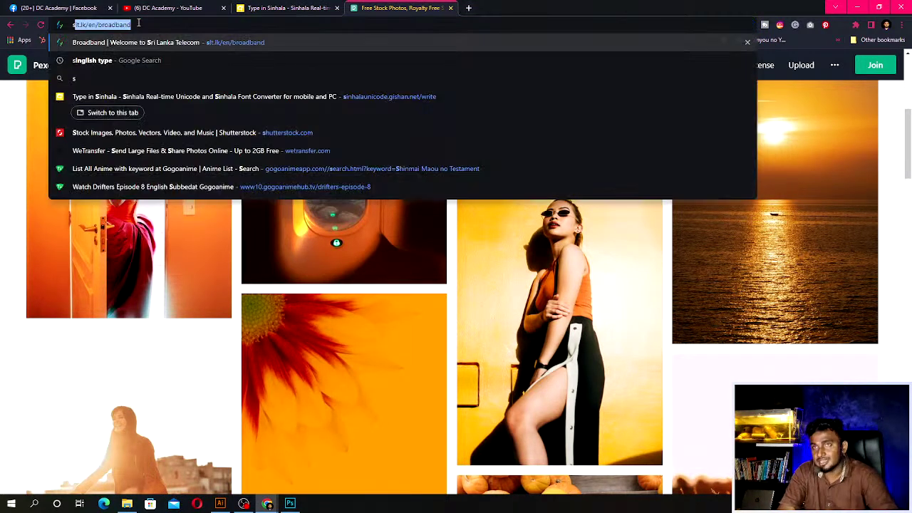
{"action": "type", "text": "utt"}
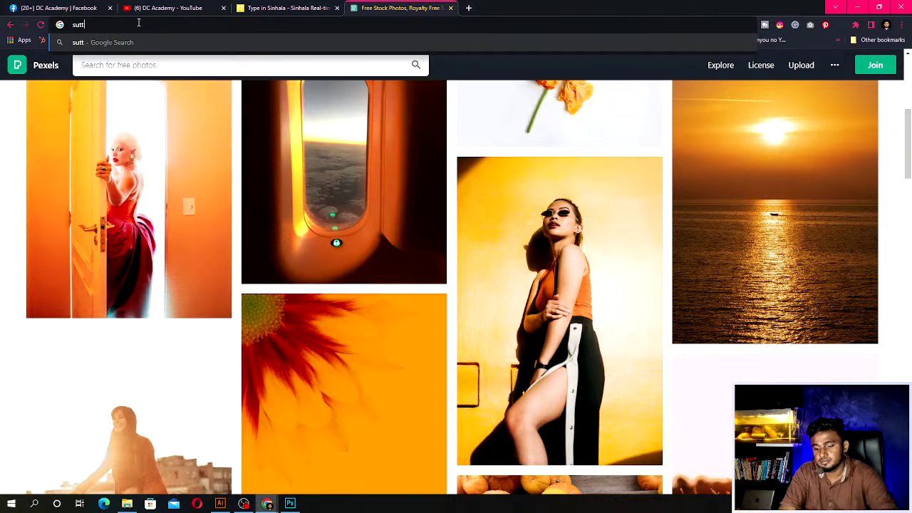
{"action": "type", "text": "orstoc"}
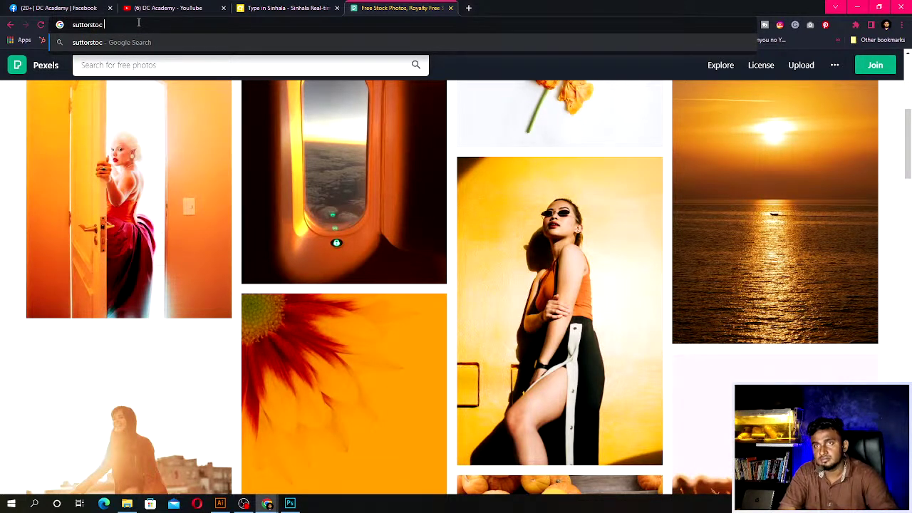
{"action": "key", "text": "Return"}
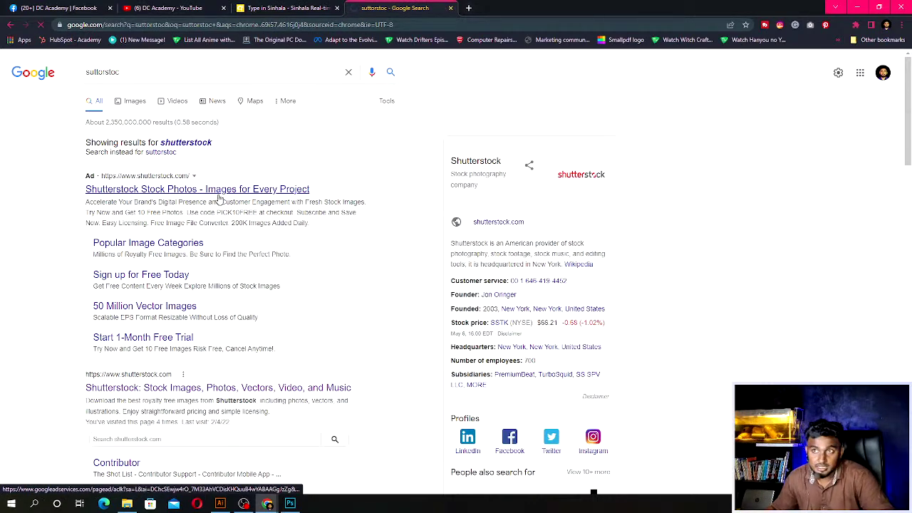
Open Shutterstock, view the account's Downloads > Images library of 10 images, then close the tab.
{"action": "left_click", "coordinate": [219, 199]}
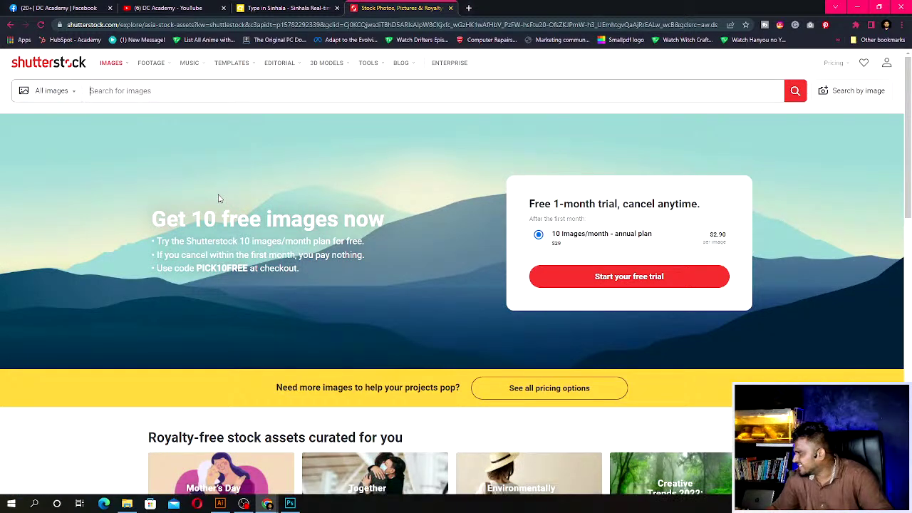
{"action": "scroll", "coordinate": [219, 199], "scroll_direction": "down", "scroll_amount": 3}
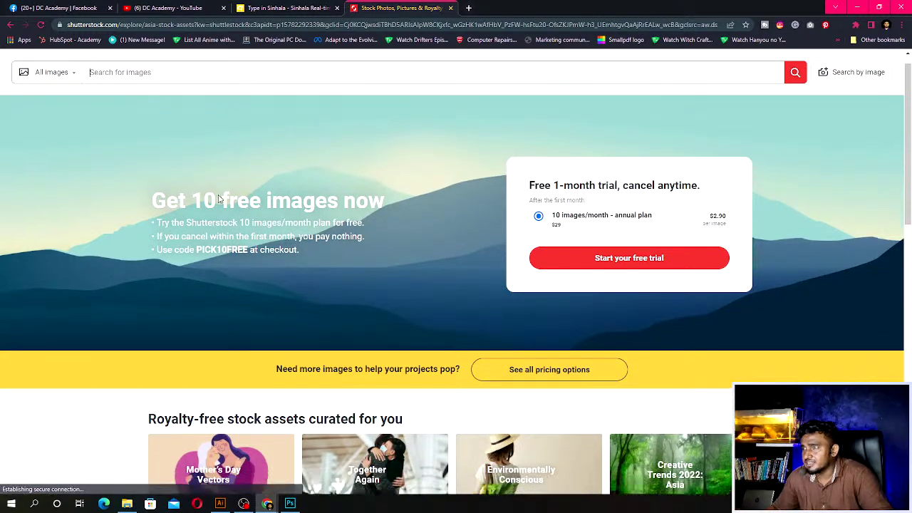
{"action": "scroll", "coordinate": [225, 204], "scroll_direction": "down", "scroll_amount": 5}
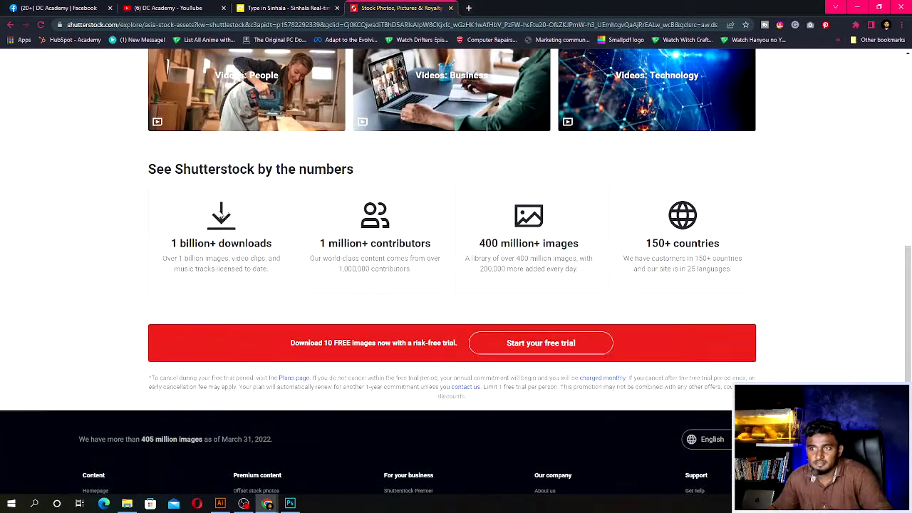
{"action": "scroll", "coordinate": [185, 207], "scroll_direction": "up", "scroll_amount": 3}
{"action": "scroll", "coordinate": [181, 207], "scroll_direction": "up", "scroll_amount": 4}
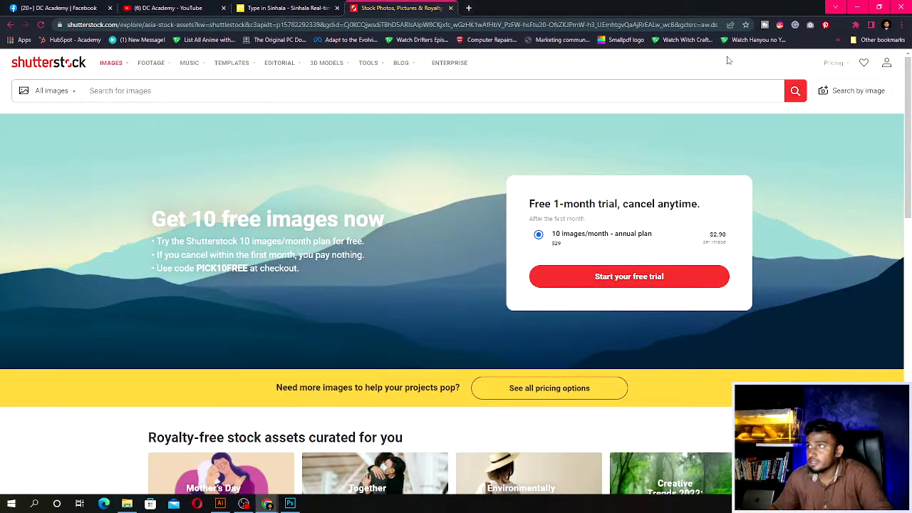
{"action": "left_click", "coordinate": [887, 64]}
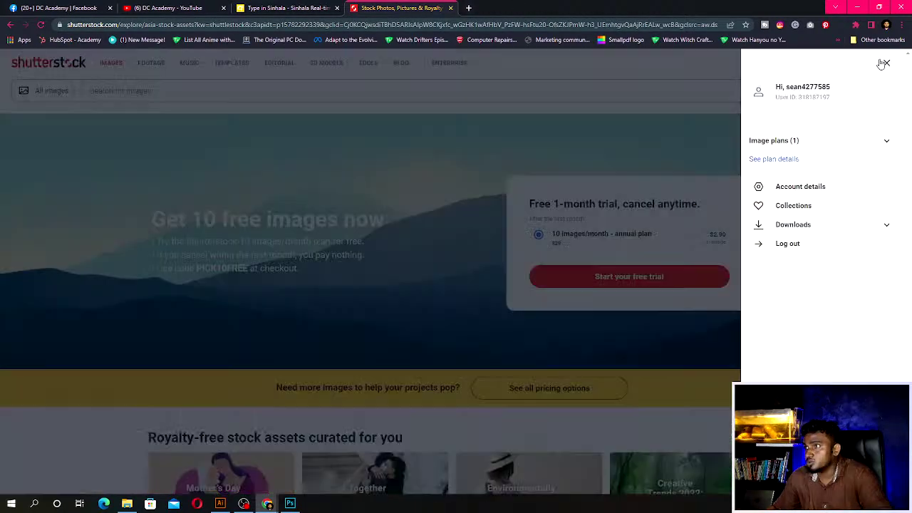
{"action": "left_click", "coordinate": [788, 228]}
{"action": "left_click", "coordinate": [799, 246]}
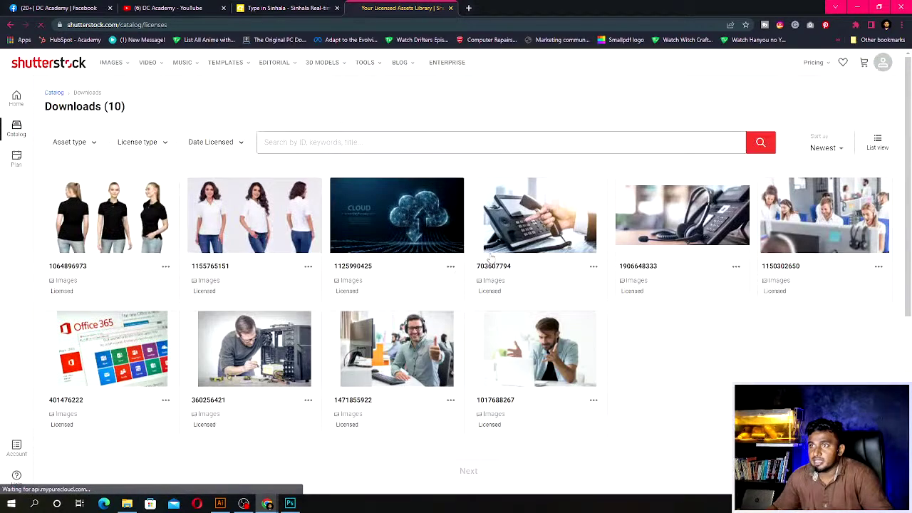
{"action": "left_click", "coordinate": [451, 8]}
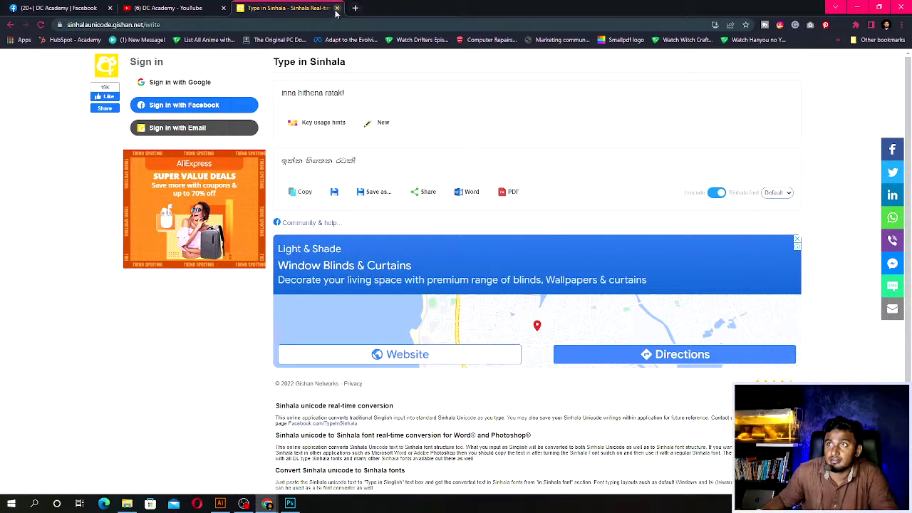
Minimize the browser to view Photoshop's blank Untitled-1 canvas, then return and open a new tab.
{"action": "left_click", "coordinate": [852, 7]}
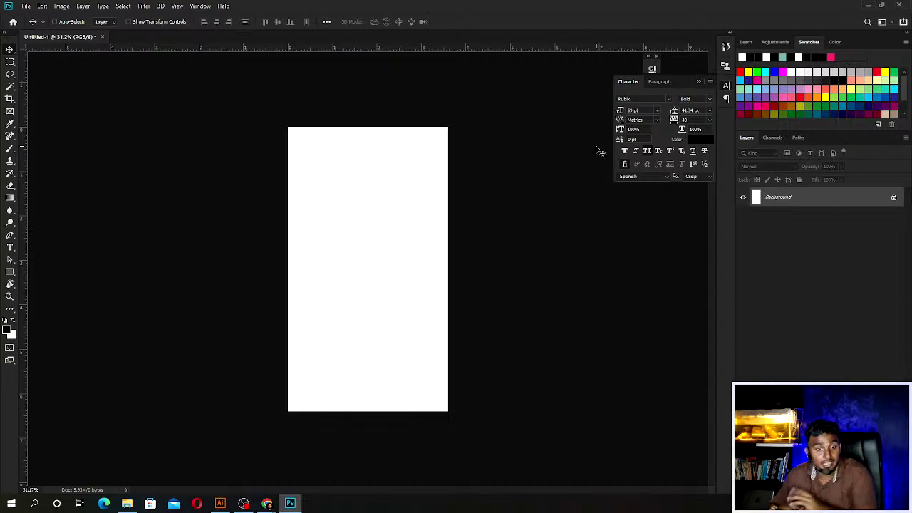
{"action": "left_click", "coordinate": [266, 504]}
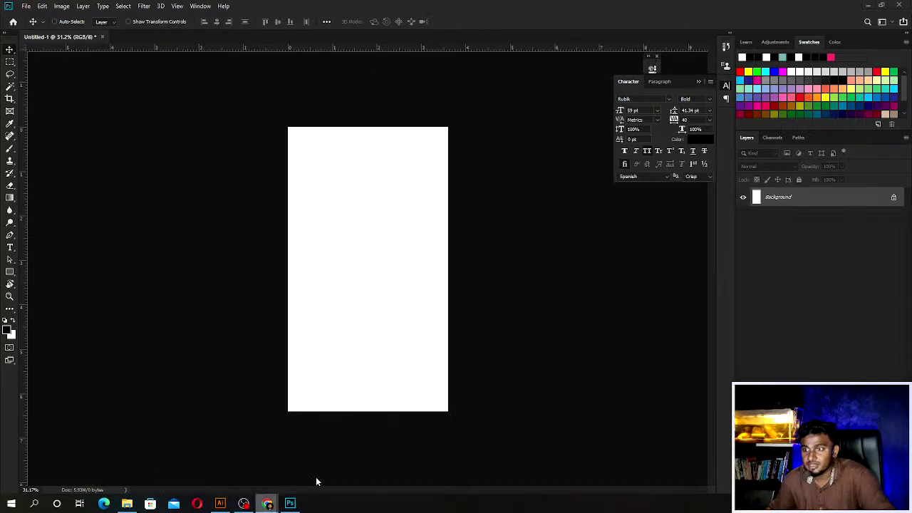
{"action": "left_click", "coordinate": [355, 7]}
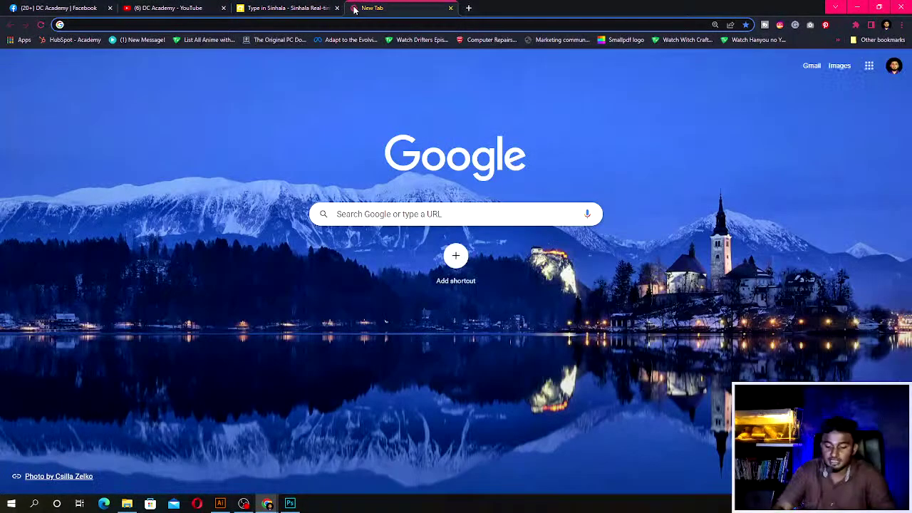
Search Google for Getty Images, open the site, and start a creative image search.
{"action": "type", "text": "te"}
{"action": "key", "text": "BackSpace"}
{"action": "key", "text": "BackSpace"}
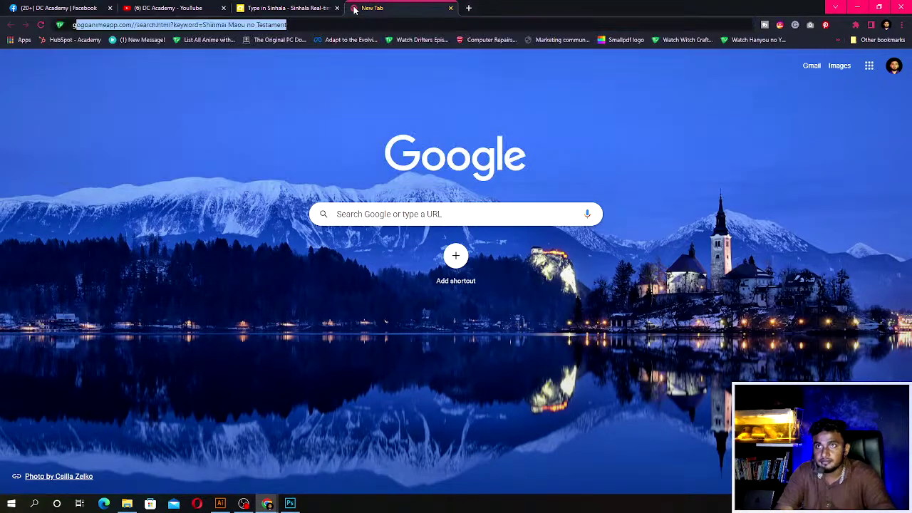
{"action": "type", "text": "gett"}
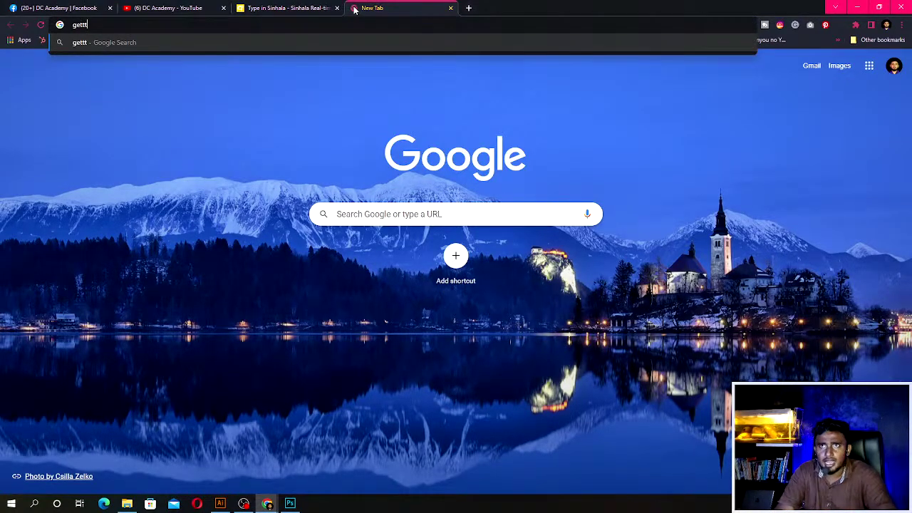
{"action": "type", "text": "i i"}
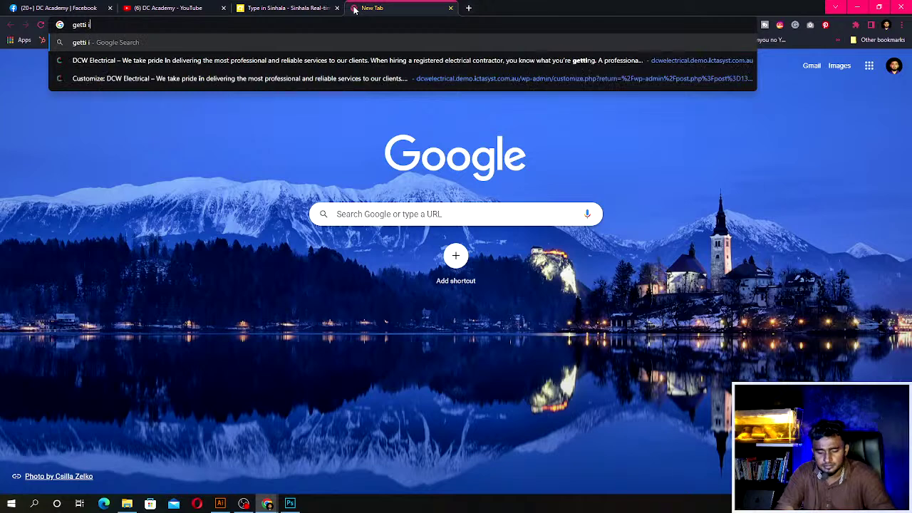
{"action": "type", "text": "mages"}
{"action": "key", "text": "Return"}
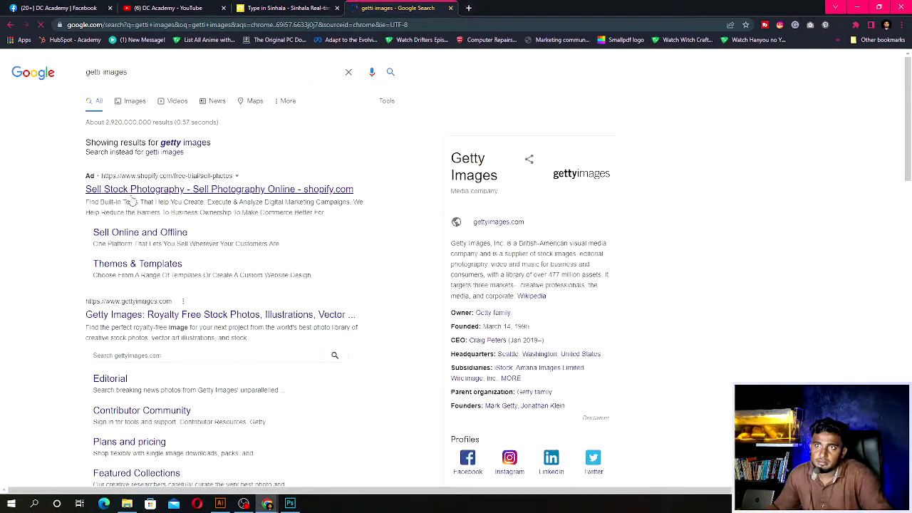
{"action": "left_click", "coordinate": [145, 317]}
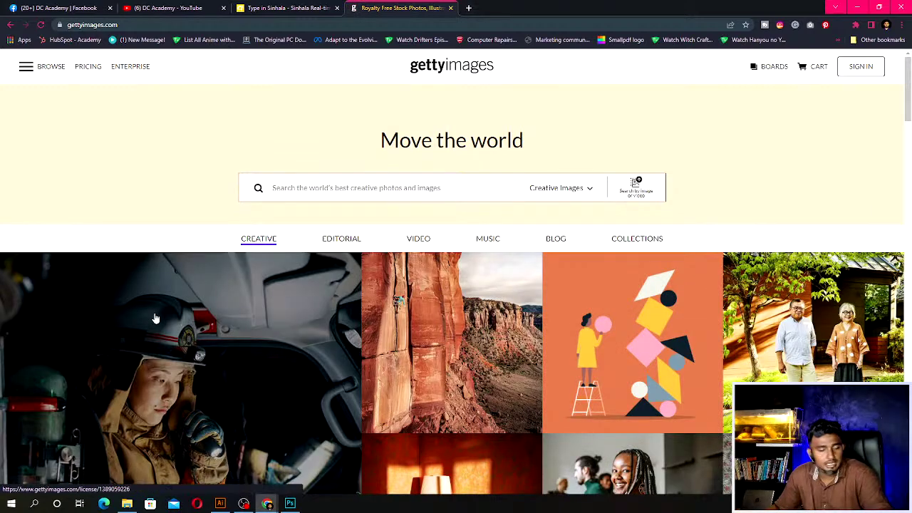
{"action": "scroll", "coordinate": [156, 318], "scroll_direction": "down", "scroll_amount": 1}
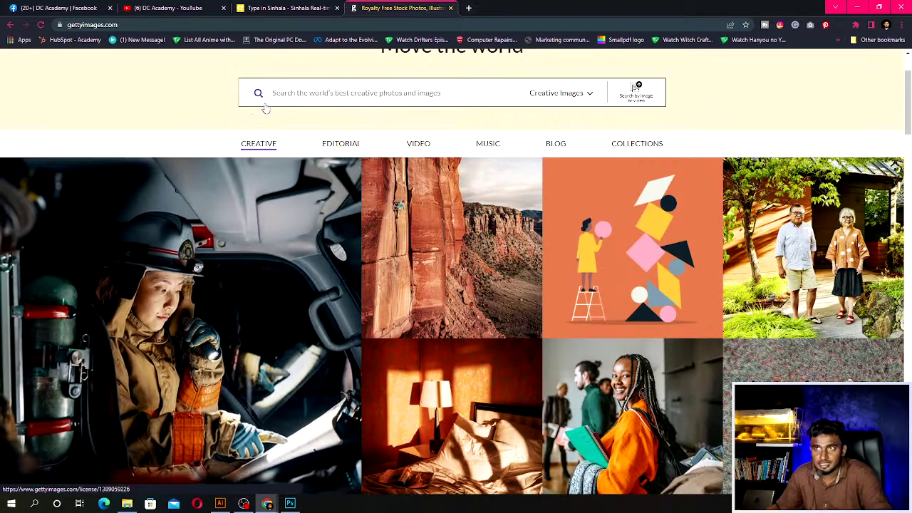
{"action": "left_click", "coordinate": [279, 105]}
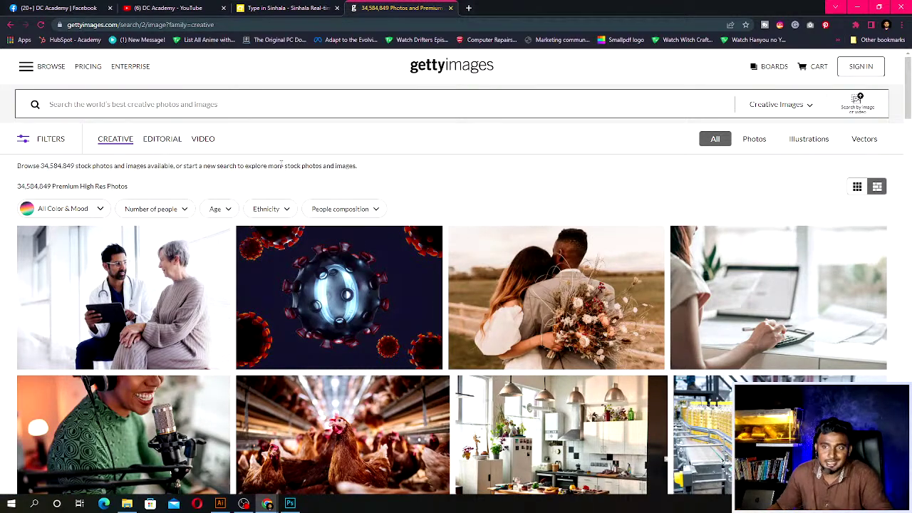
Search Getty Images for 'wedding' and browse the photo results.
{"action": "left_click", "coordinate": [230, 106]}
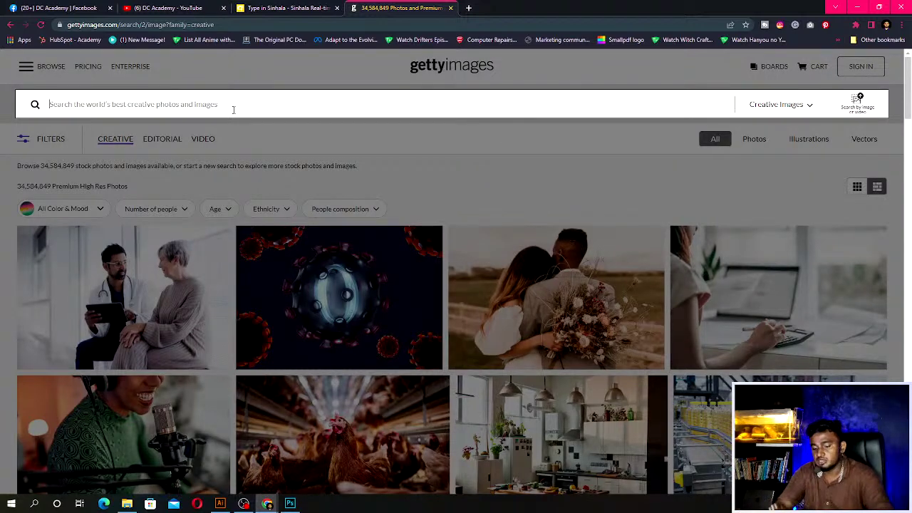
{"action": "type", "text": "wedding"}
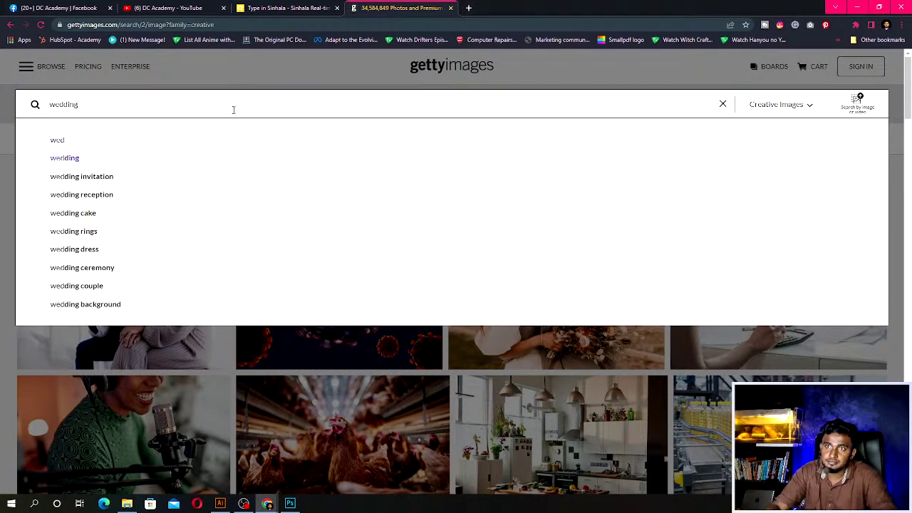
{"action": "left_click", "coordinate": [68, 159]}
{"action": "scroll", "coordinate": [139, 228], "scroll_direction": "down", "scroll_amount": 3}
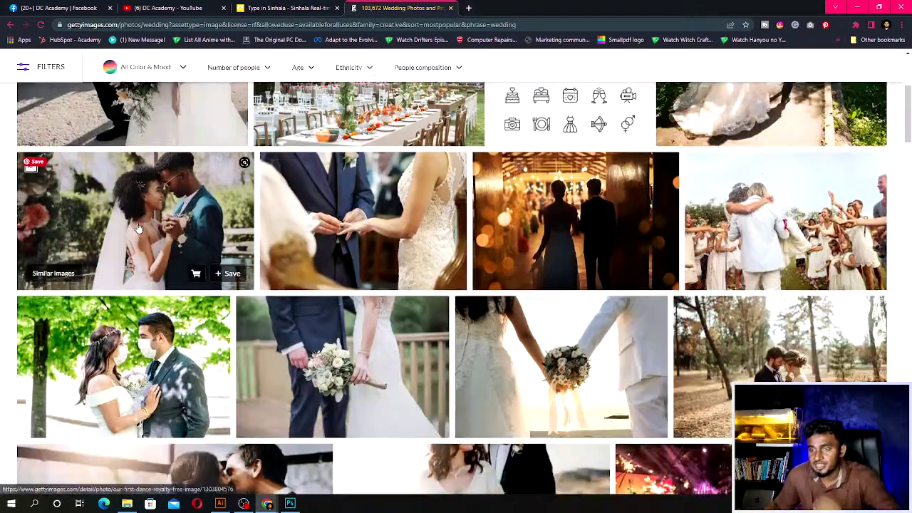
{"action": "scroll", "coordinate": [139, 228], "scroll_direction": "down", "scroll_amount": 2}
{"action": "scroll", "coordinate": [139, 228], "scroll_direction": "down", "scroll_amount": 3}
{"action": "scroll", "coordinate": [139, 228], "scroll_direction": "down", "scroll_amount": 1}
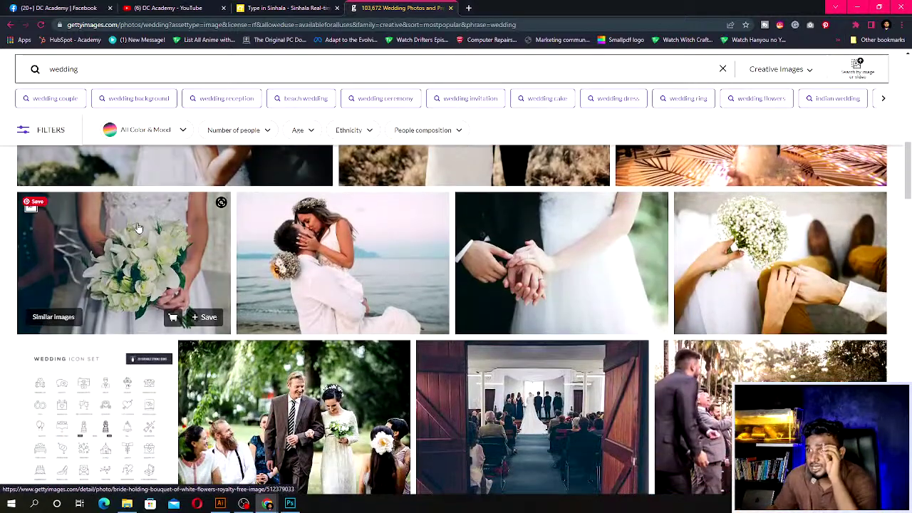
{"action": "scroll", "coordinate": [139, 228], "scroll_direction": "up", "scroll_amount": 3}
{"action": "scroll", "coordinate": [139, 228], "scroll_direction": "down", "scroll_amount": 4}
{"action": "scroll", "coordinate": [139, 229], "scroll_direction": "down", "scroll_amount": 1}
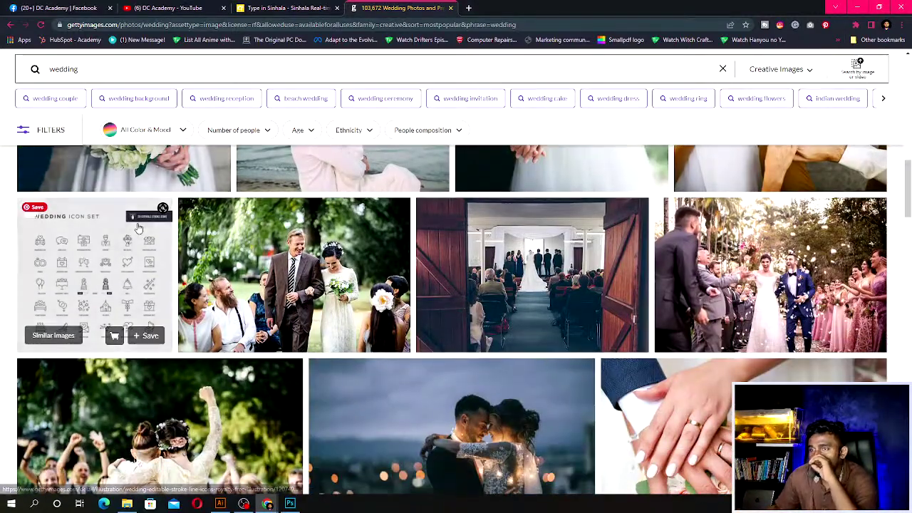
{"action": "scroll", "coordinate": [139, 228], "scroll_direction": "down", "scroll_amount": 3}
{"action": "scroll", "coordinate": [285, 214], "scroll_direction": "up", "scroll_amount": 1}
Open the dusk rooftop bride-and-groom photo and inspect its detail page.
{"action": "left_click", "coordinate": [344, 243]}
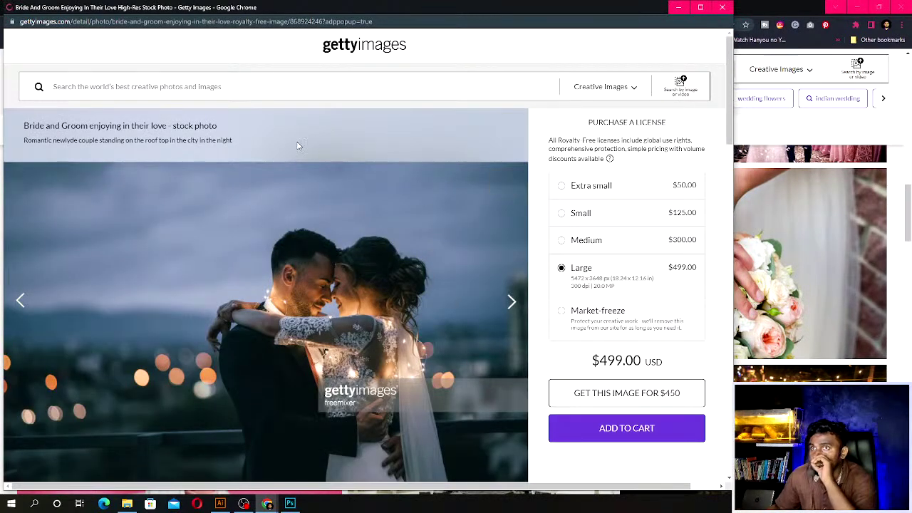
{"action": "left_click", "coordinate": [236, 23]}
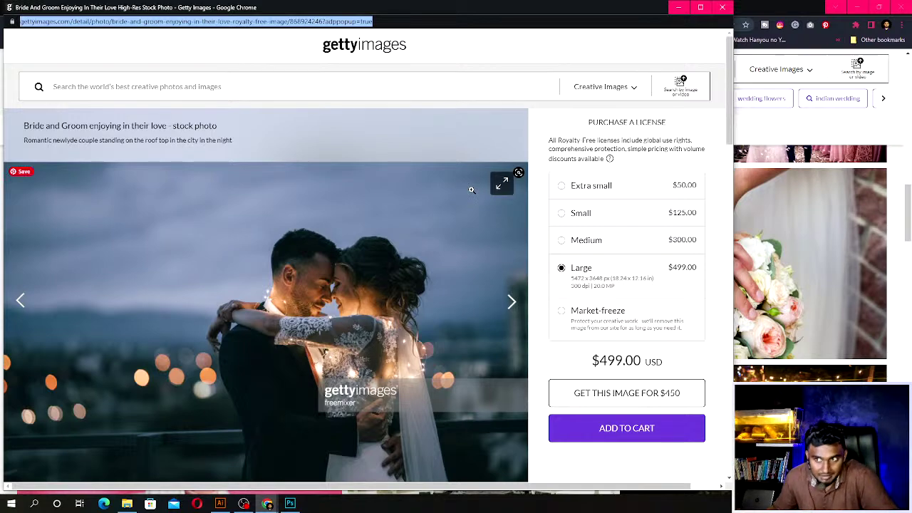
{"action": "scroll", "coordinate": [469, 190], "scroll_direction": "down", "scroll_amount": 3}
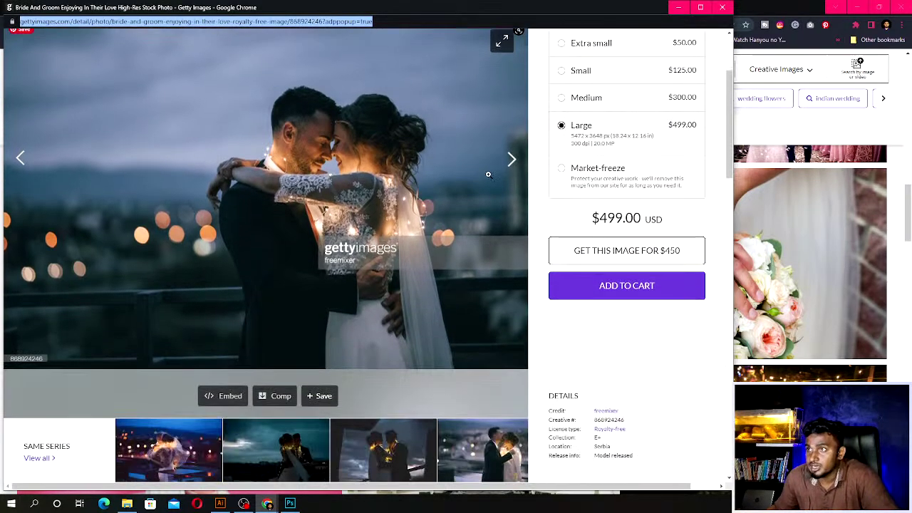
{"action": "scroll", "coordinate": [471, 186], "scroll_direction": "up", "scroll_amount": 2}
{"action": "scroll", "coordinate": [362, 282], "scroll_direction": "up", "scroll_amount": 1}
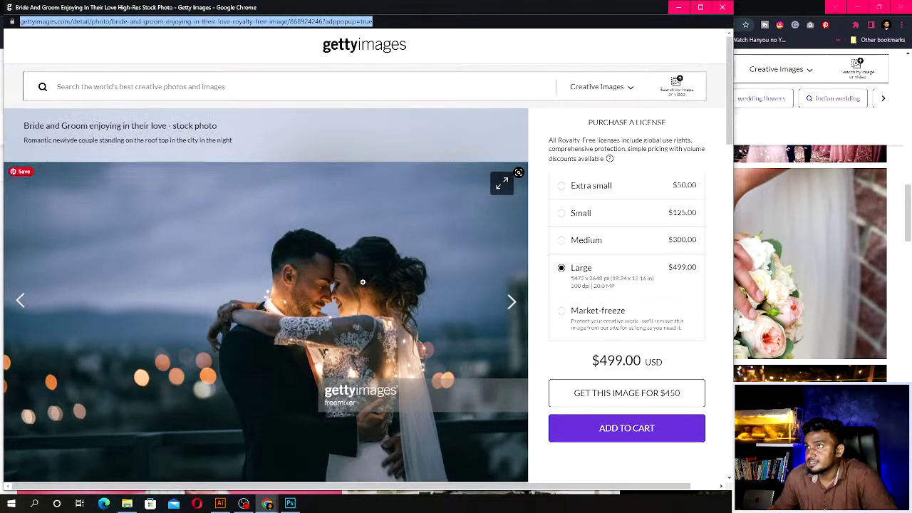
{"action": "right_click", "coordinate": [301, 224]}
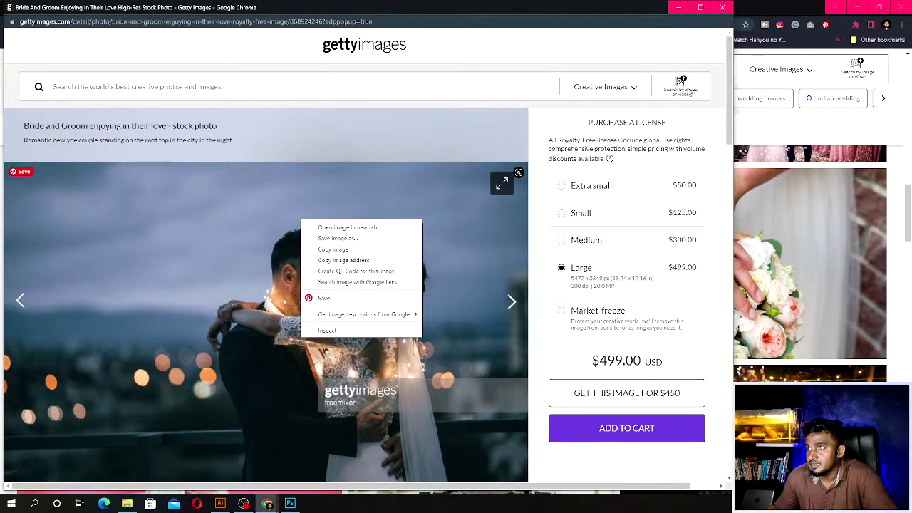
{"action": "scroll", "coordinate": [486, 152], "scroll_direction": "down", "scroll_amount": 1}
{"action": "scroll", "coordinate": [486, 152], "scroll_direction": "down", "scroll_amount": 6}
{"action": "scroll", "coordinate": [211, 231], "scroll_direction": "up", "scroll_amount": 2}
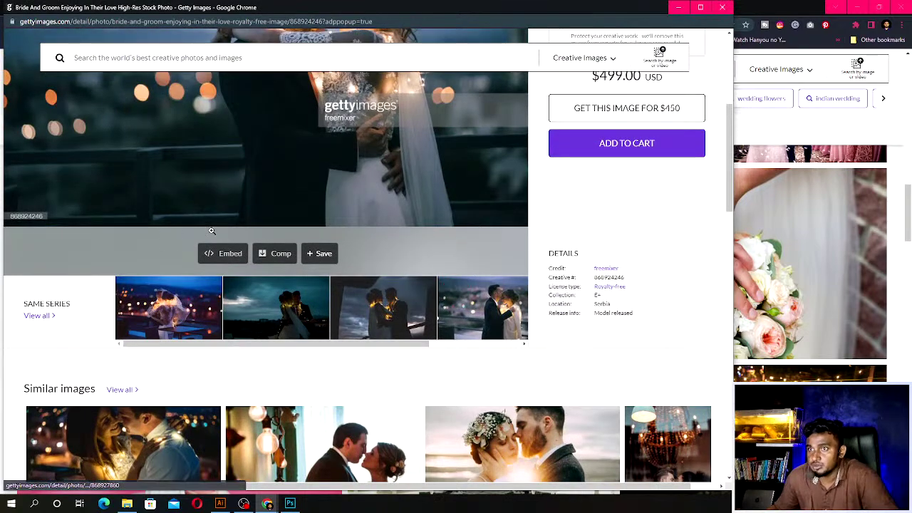
Save the photo to a new board named 'sda' and close the detail window.
{"action": "left_click", "coordinate": [321, 254]}
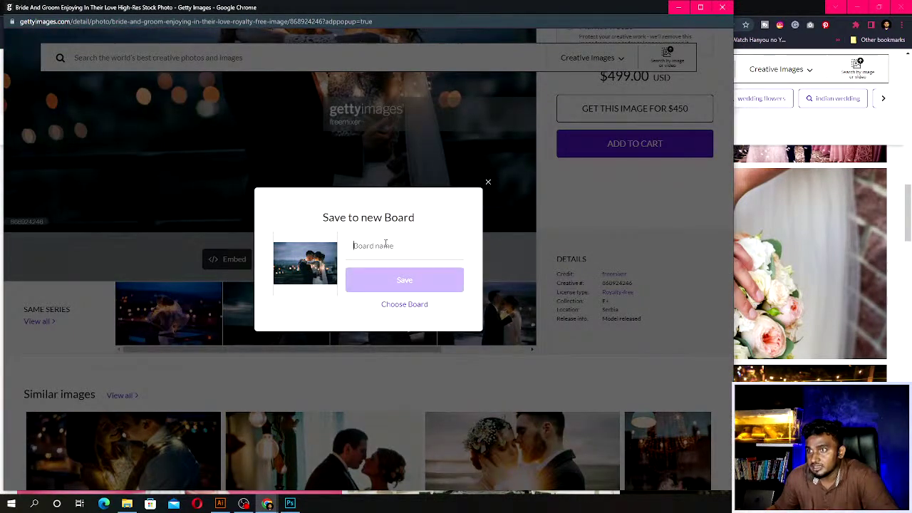
{"action": "type", "text": "sda"}
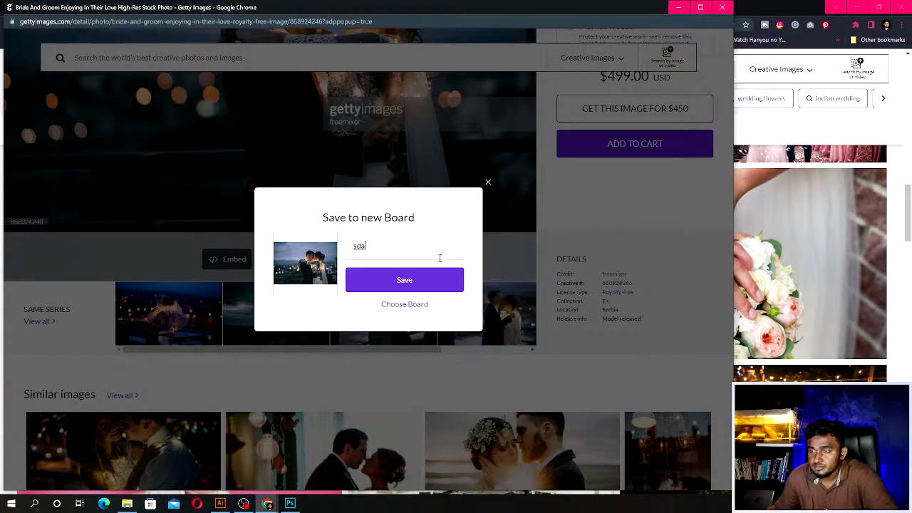
{"action": "left_click", "coordinate": [485, 184]}
{"action": "scroll", "coordinate": [480, 188], "scroll_direction": "down", "scroll_amount": 1}
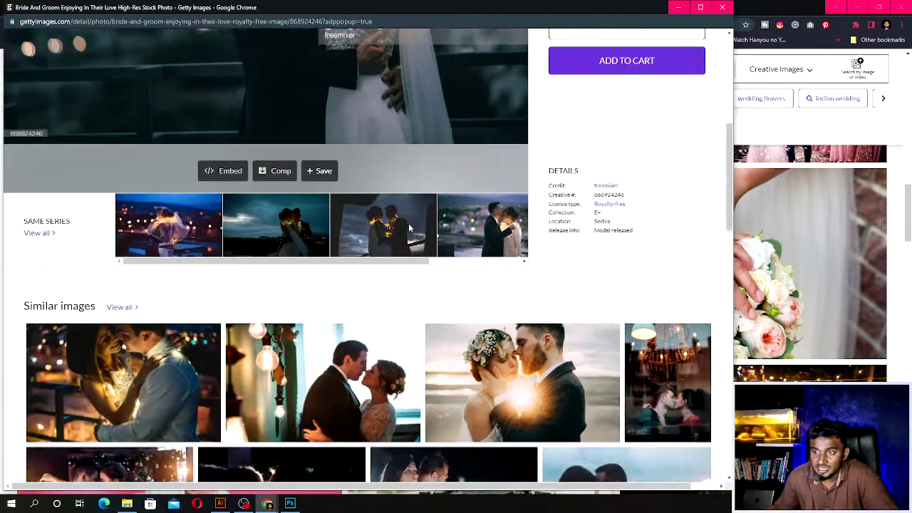
{"action": "scroll", "coordinate": [494, 197], "scroll_direction": "up", "scroll_amount": 4}
{"action": "scroll", "coordinate": [526, 154], "scroll_direction": "up", "scroll_amount": 2}
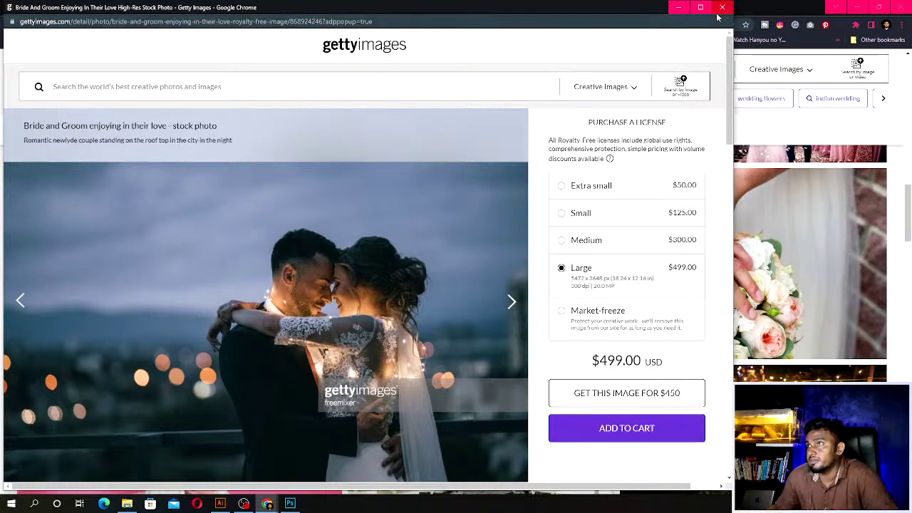
{"action": "key", "text": "Escape"}
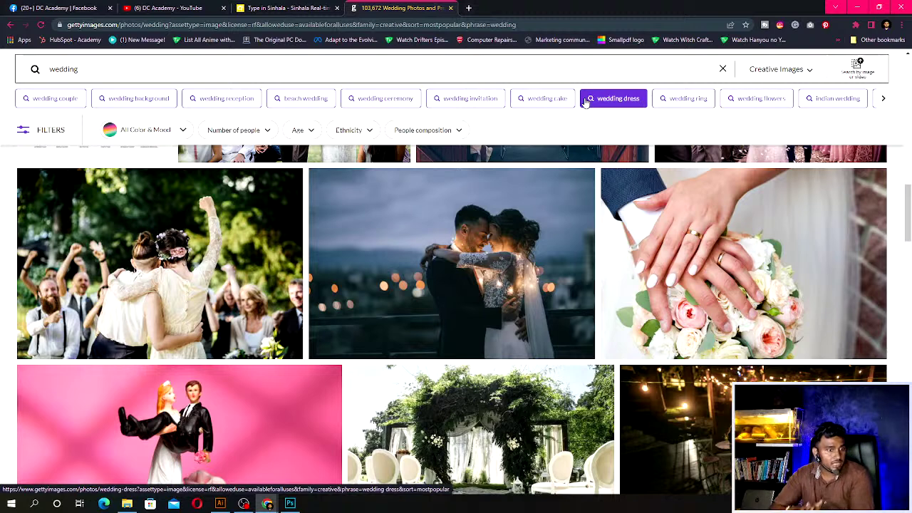
{"action": "left_click", "coordinate": [433, 25]}
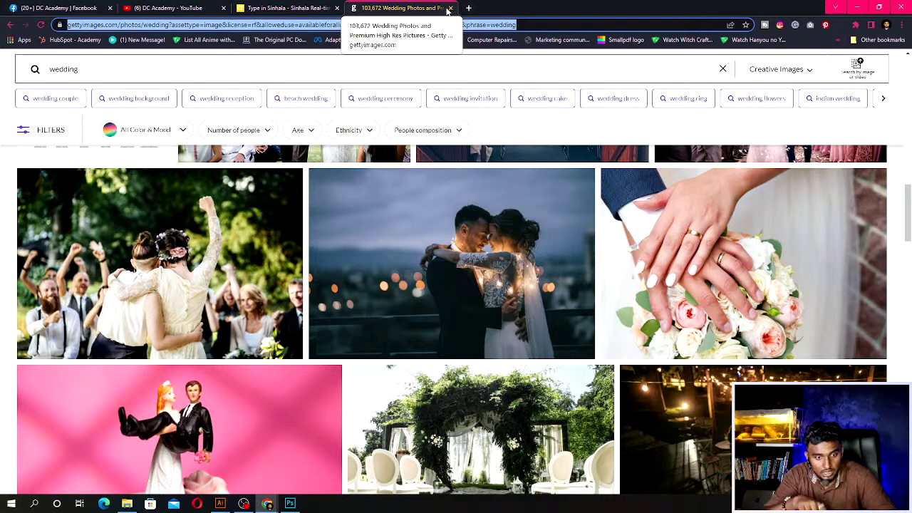
Search Google for Freepik, open the site, and open the minimal display podium photo.
{"action": "type", "text": "free"}
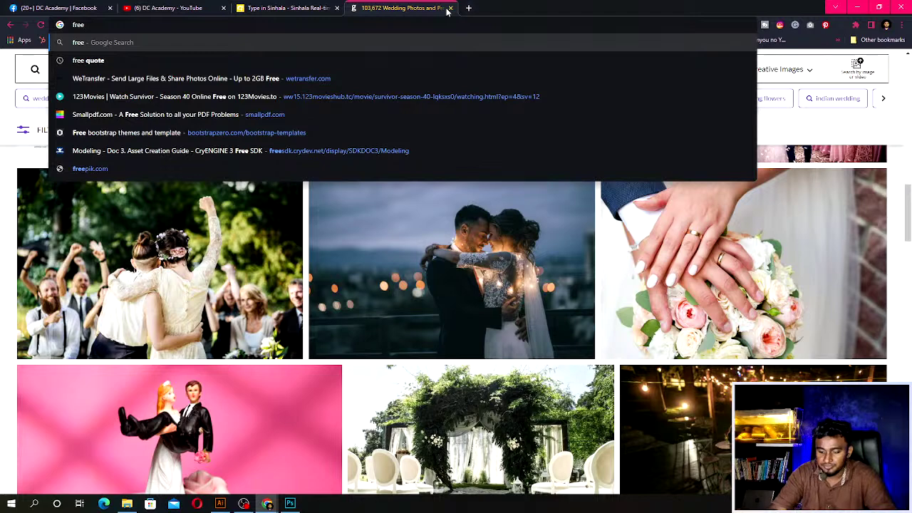
{"action": "type", "text": "pic"}
{"action": "key", "text": "Return"}
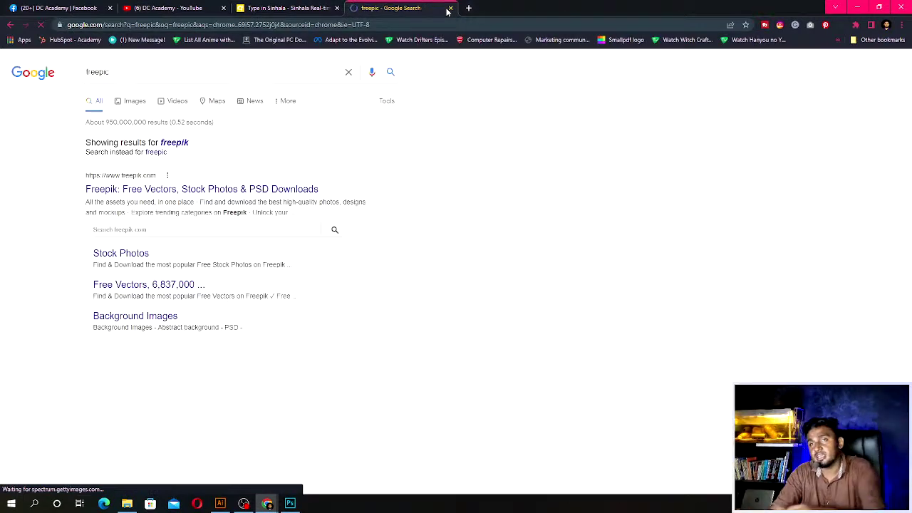
{"action": "left_click", "coordinate": [213, 188]}
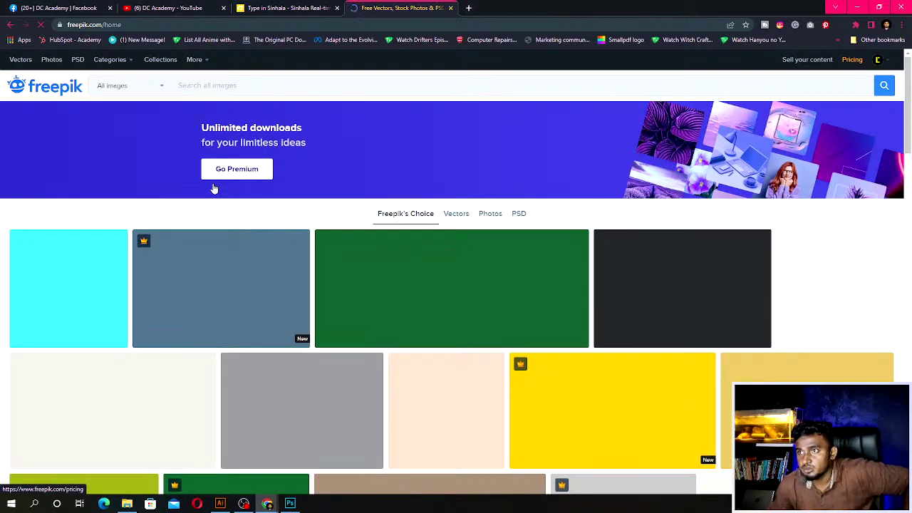
{"action": "scroll", "coordinate": [242, 207], "scroll_direction": "down", "scroll_amount": 3}
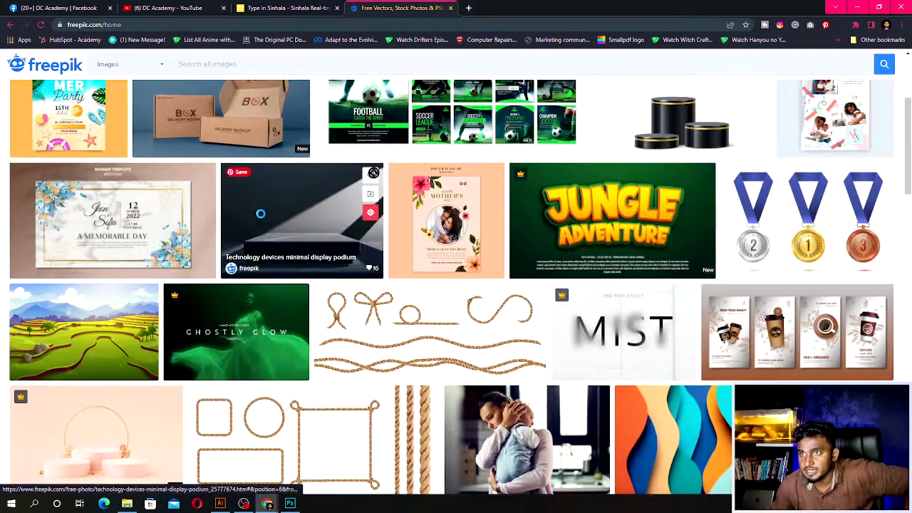
{"action": "left_click", "coordinate": [261, 214]}
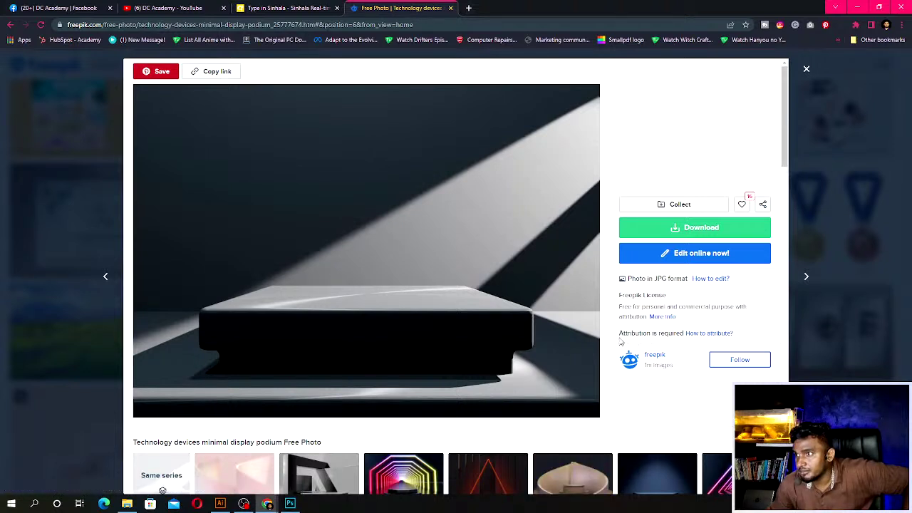
Copy the photo's attribution link via How to attribute, then close both dialogs.
{"action": "left_click_drag", "start_coordinate": [620, 341], "coordinate": [742, 341]}
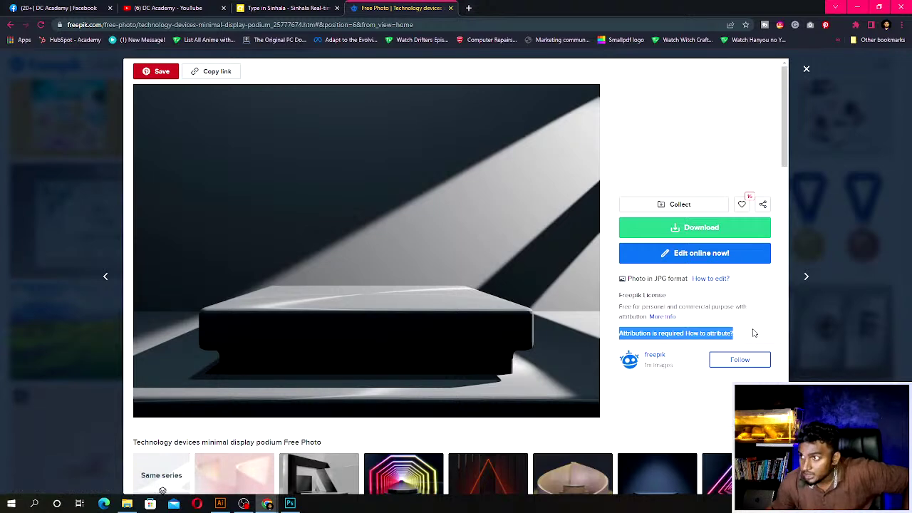
{"action": "left_click", "coordinate": [754, 333]}
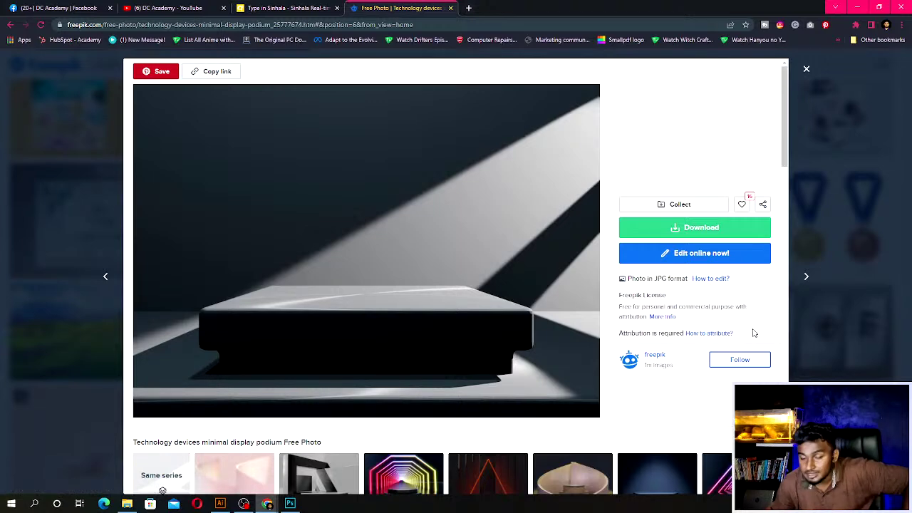
{"action": "left_click", "coordinate": [713, 334]}
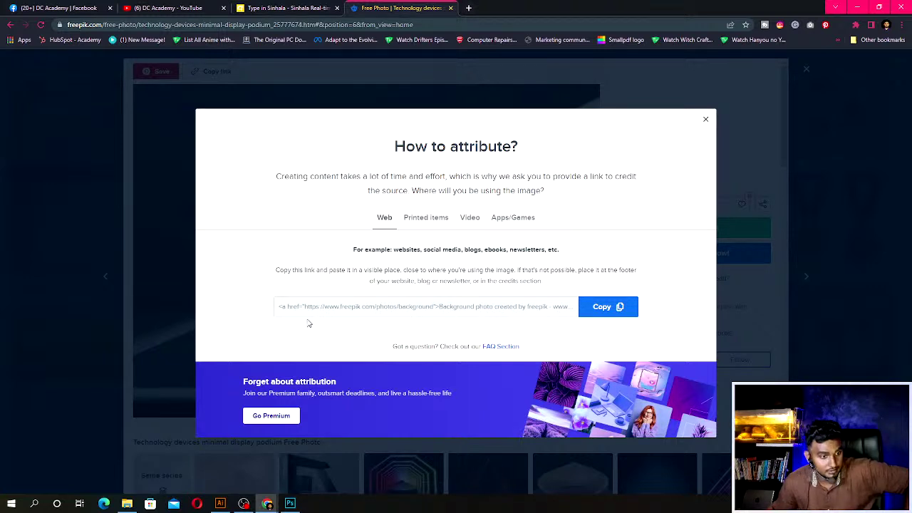
{"action": "left_click", "coordinate": [607, 313]}
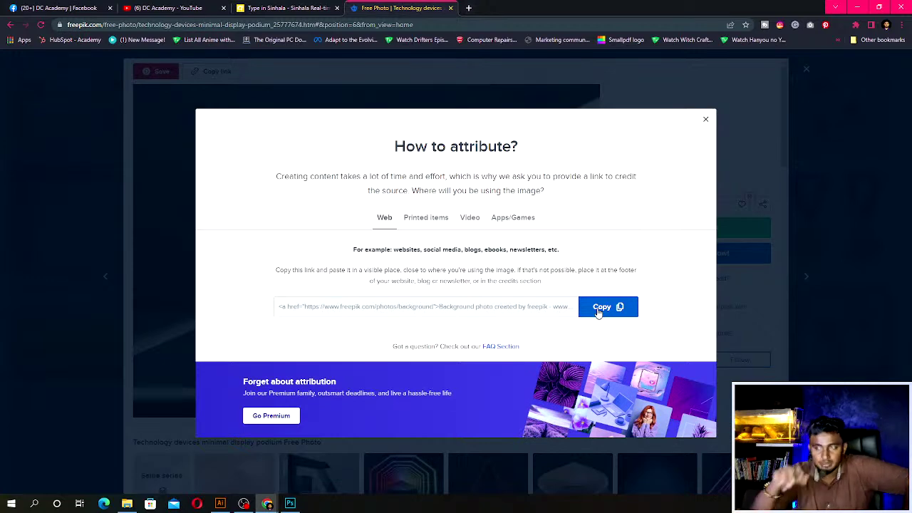
{"action": "left_click", "coordinate": [707, 122]}
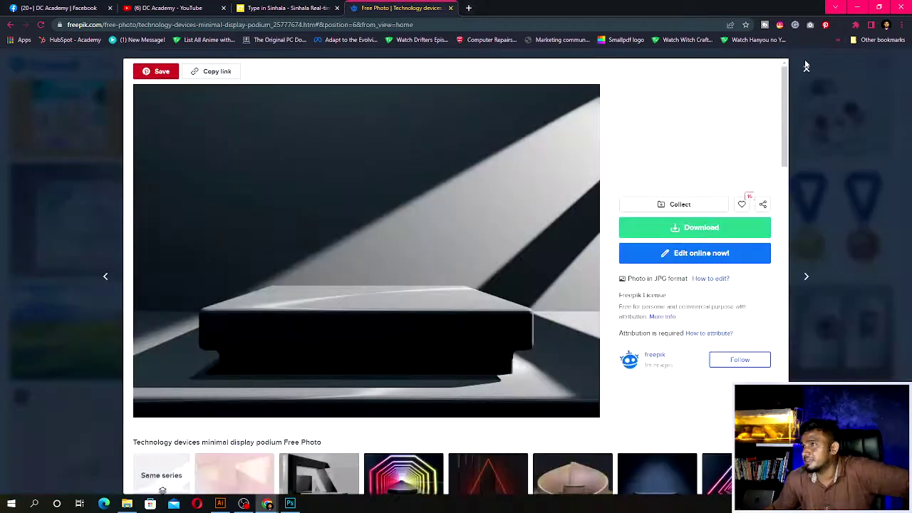
{"action": "left_click", "coordinate": [808, 68]}
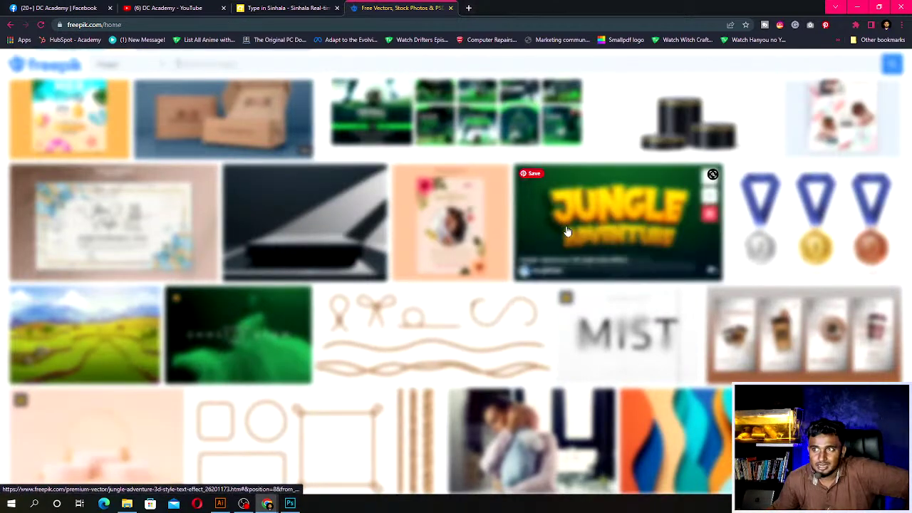
Go to the Unsplash Wallpapers collection and scroll down to the grey cat photo.
{"action": "left_click", "coordinate": [317, 23]}
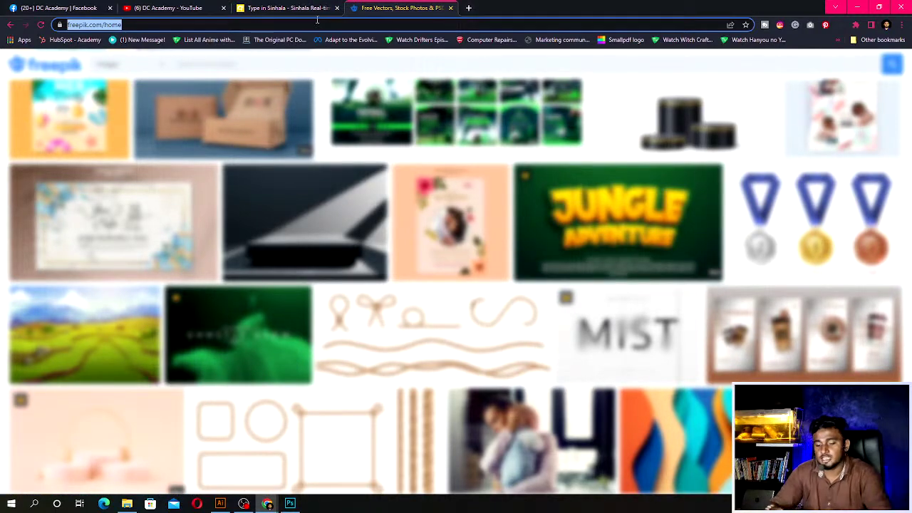
{"action": "type", "text": "un"}
{"action": "key", "text": "Return"}
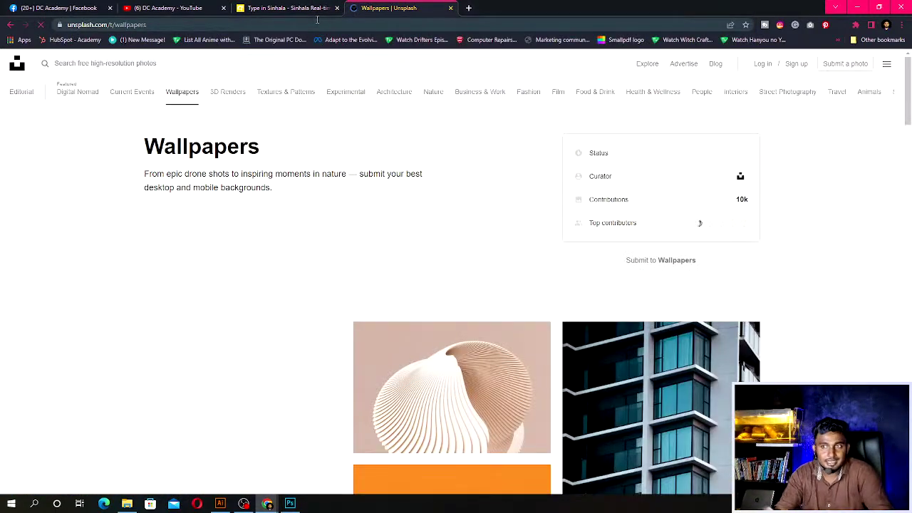
{"action": "scroll", "coordinate": [320, 265], "scroll_direction": "down", "scroll_amount": 3}
{"action": "scroll", "coordinate": [320, 265], "scroll_direction": "down", "scroll_amount": 3}
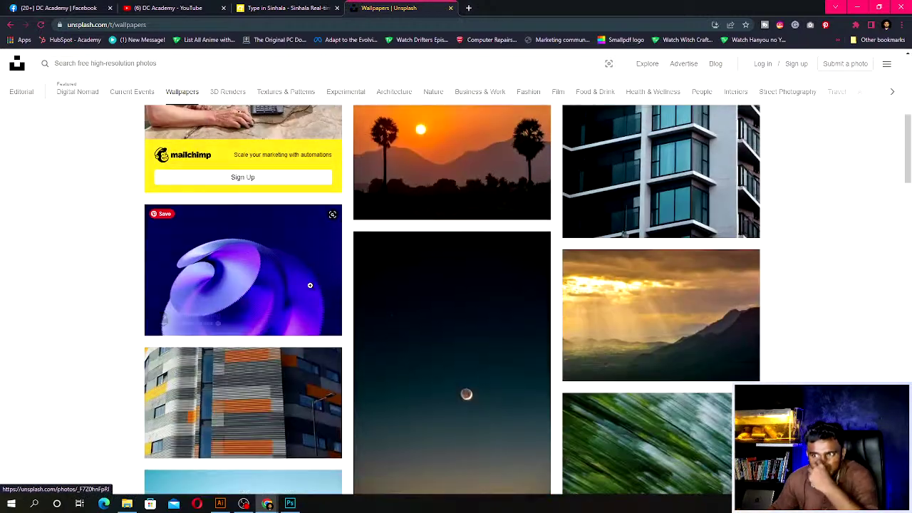
{"action": "scroll", "coordinate": [310, 285], "scroll_direction": "down", "scroll_amount": 2}
{"action": "scroll", "coordinate": [306, 296], "scroll_direction": "down", "scroll_amount": 3}
{"action": "scroll", "coordinate": [300, 310], "scroll_direction": "down", "scroll_amount": 3}
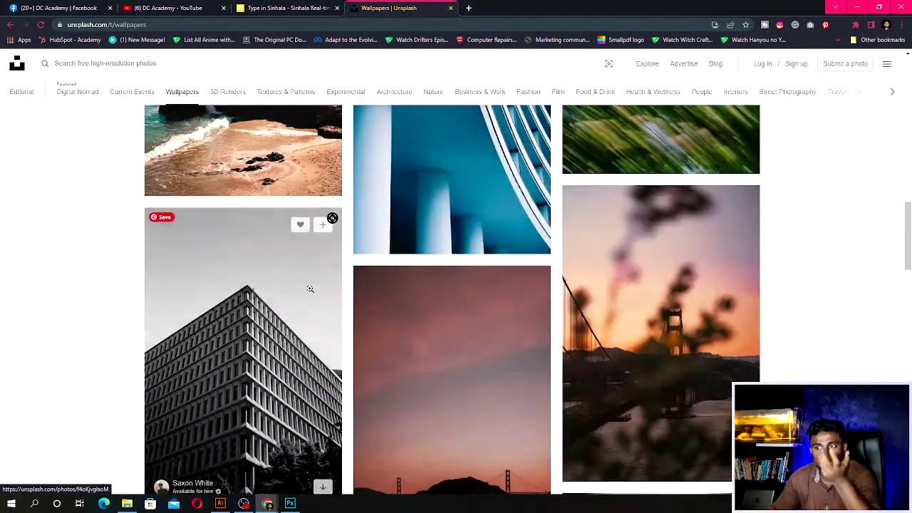
{"action": "scroll", "coordinate": [297, 316], "scroll_direction": "down", "scroll_amount": 3}
{"action": "scroll", "coordinate": [303, 317], "scroll_direction": "down", "scroll_amount": 4}
{"action": "scroll", "coordinate": [303, 318], "scroll_direction": "down", "scroll_amount": 2}
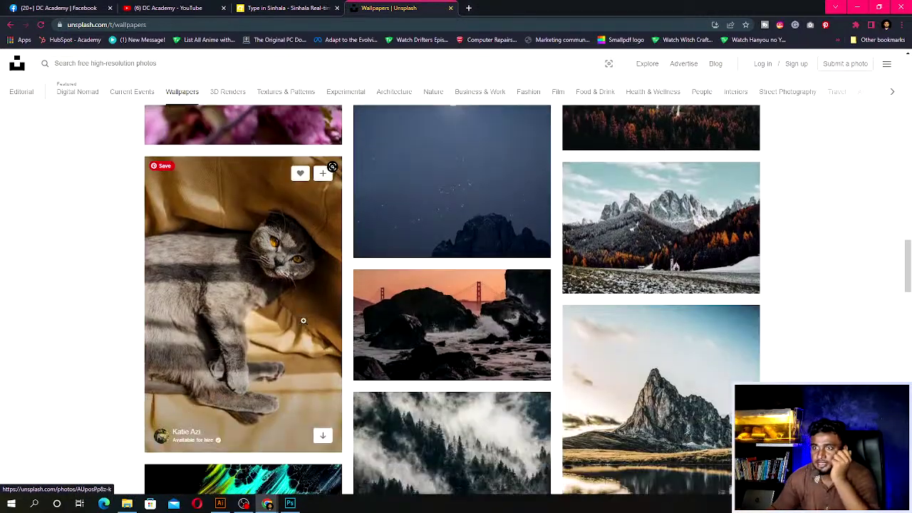
Open the grey cat photo, download it free, and dismiss the Say thanks popup.
{"action": "left_click", "coordinate": [259, 308]}
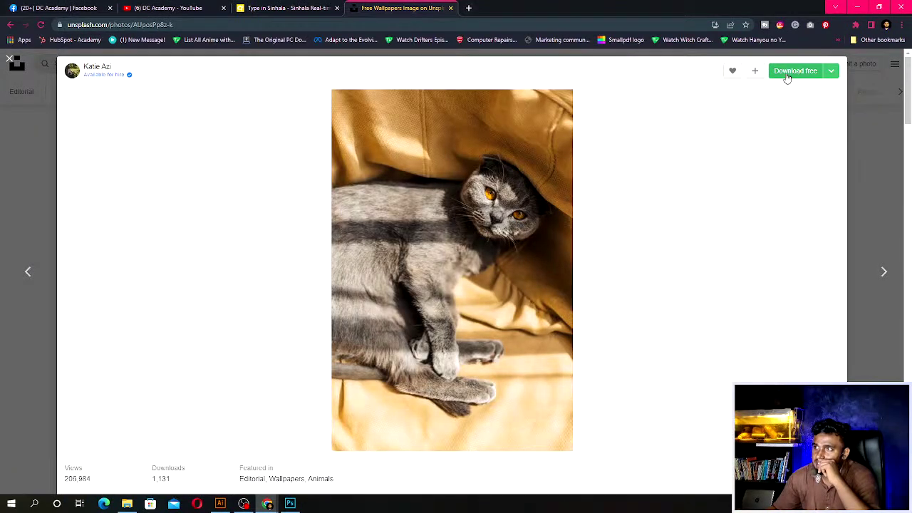
{"action": "left_click", "coordinate": [788, 76]}
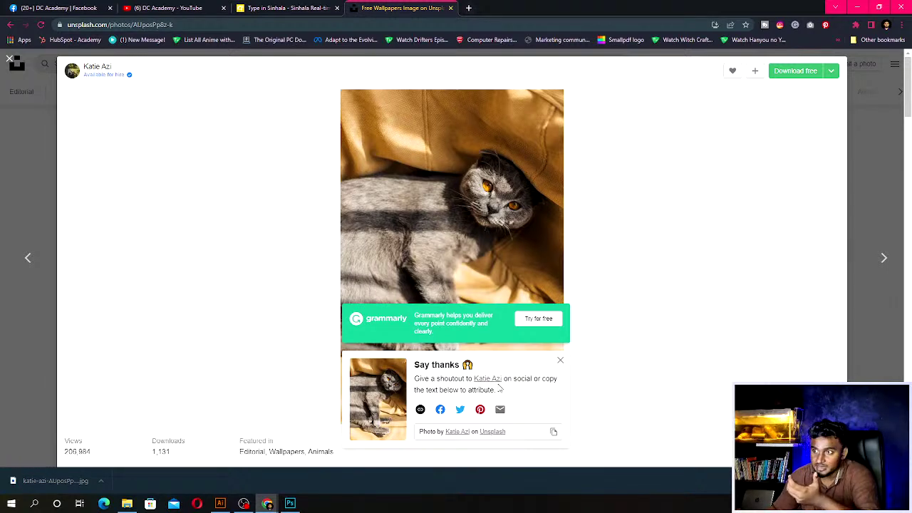
{"action": "left_click_drag", "start_coordinate": [502, 392], "coordinate": [414, 386]}
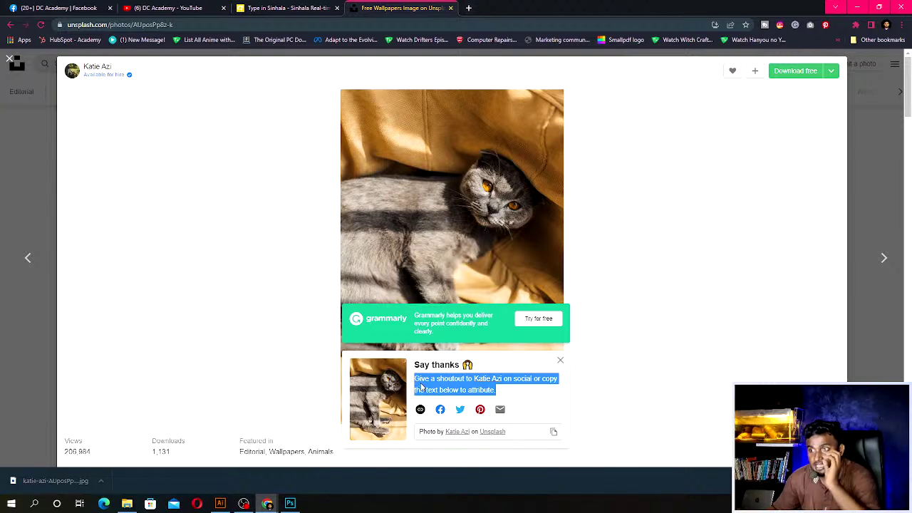
{"action": "left_click", "coordinate": [561, 361]}
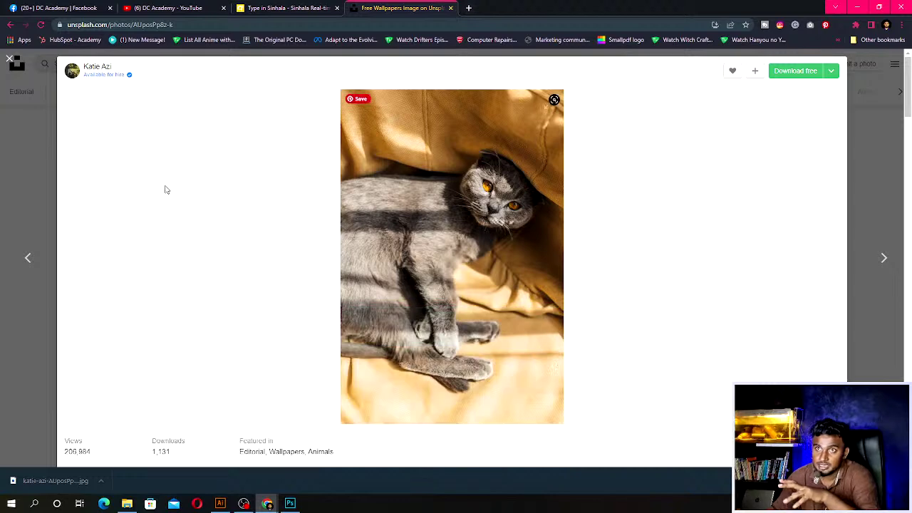
Close the cat photo modal to get back to the Wallpapers grid.
{"action": "left_click", "coordinate": [11, 61]}
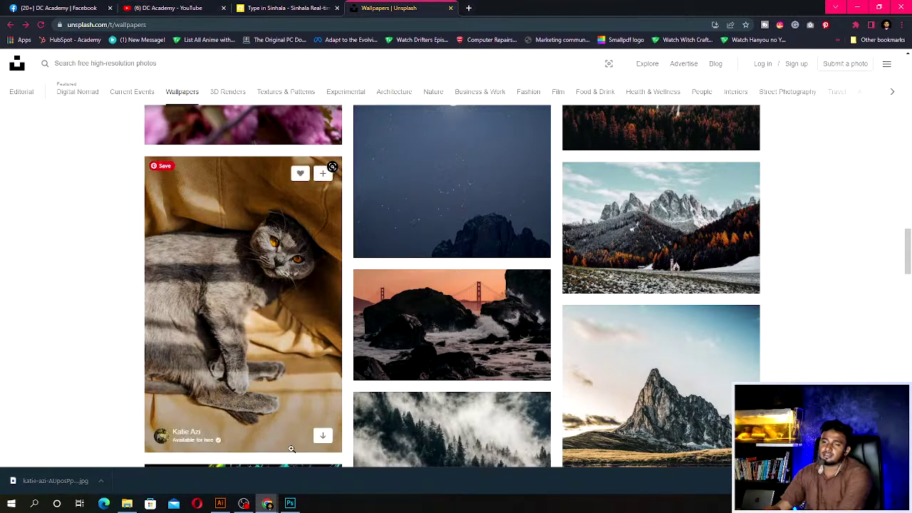
Bring Illustrator's empty Untitled-1 artboard to the front, by way of Photoshop.
{"action": "left_click", "coordinate": [290, 503]}
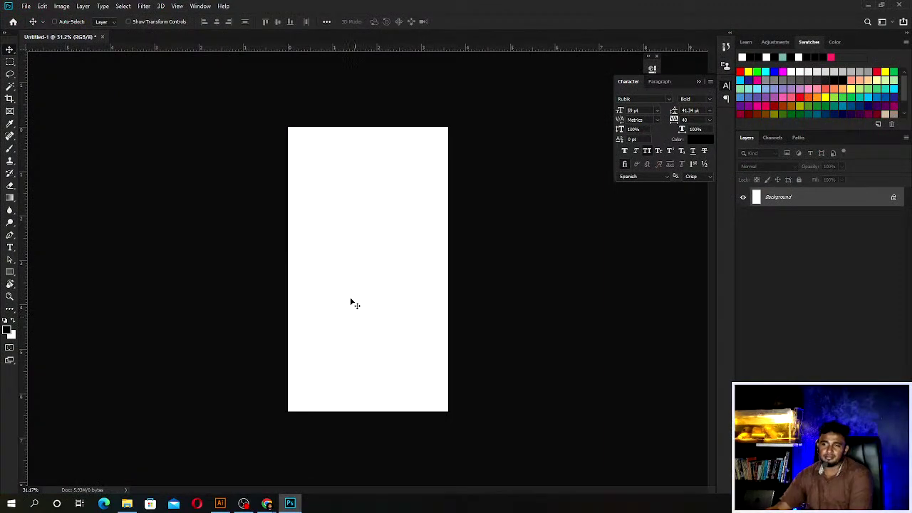
{"action": "left_click", "coordinate": [220, 503]}
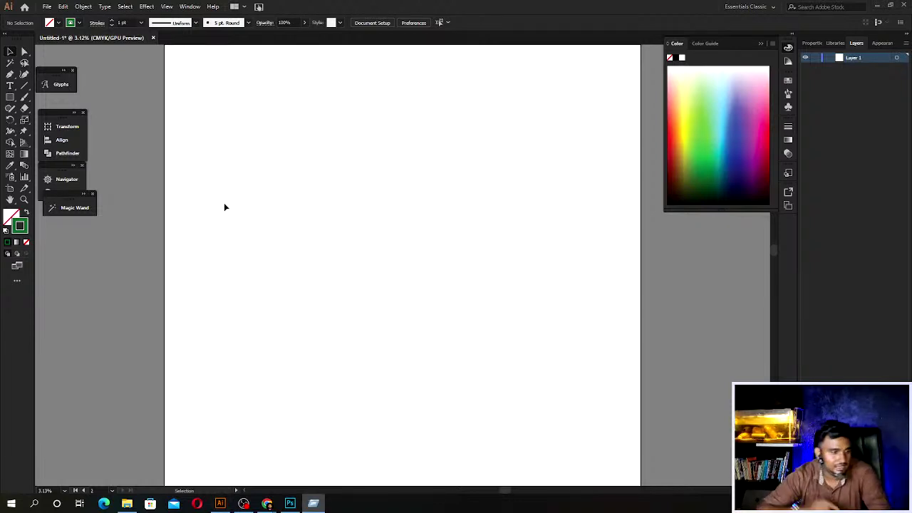
Open the %temp% folder through the Windows Run prompt.
{"action": "key", "text": "super+r"}
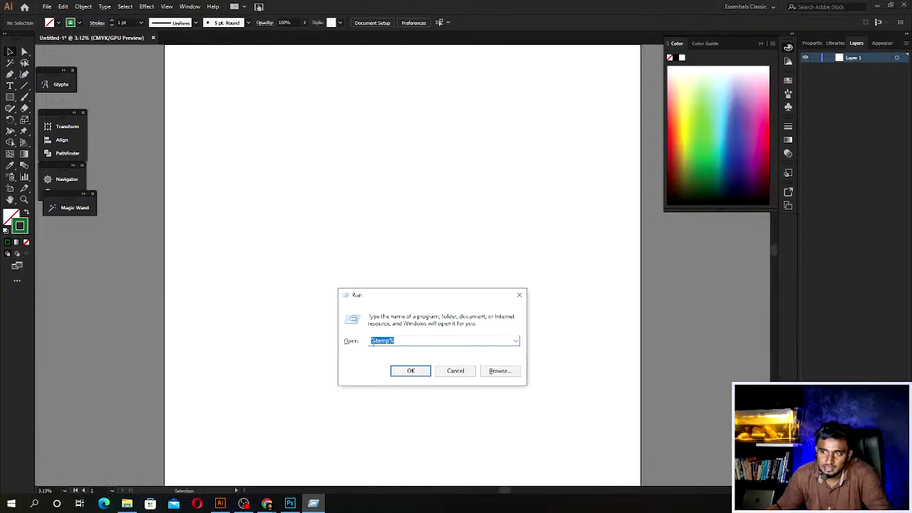
{"action": "left_click", "coordinate": [373, 342]}
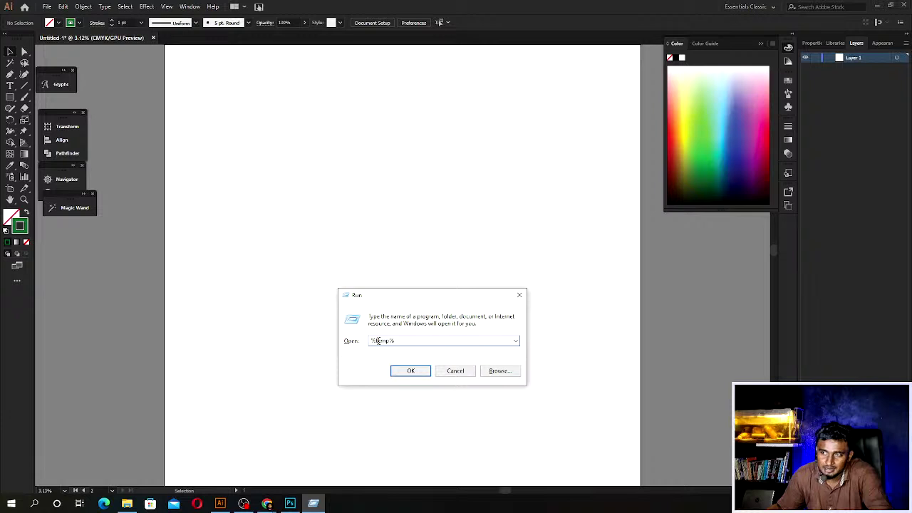
{"action": "double_click", "coordinate": [379, 341]}
{"action": "left_click", "coordinate": [403, 340]}
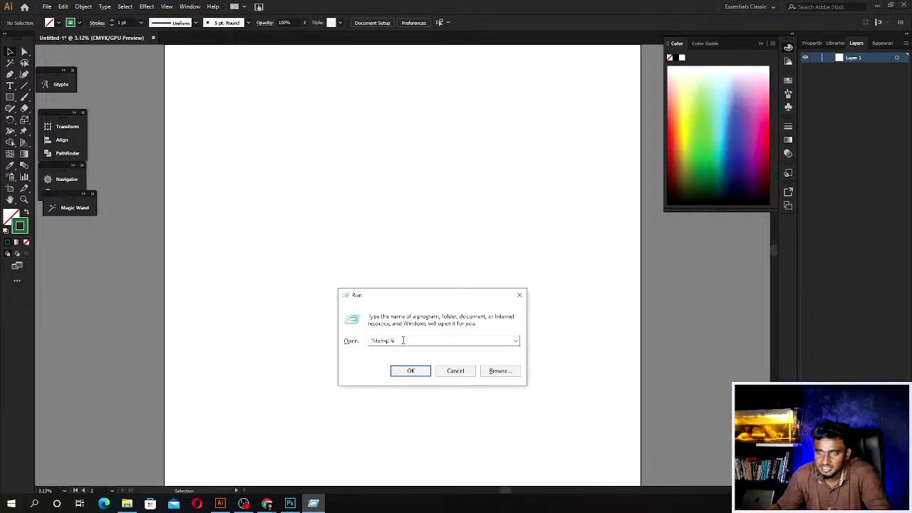
{"action": "left_click", "coordinate": [411, 371]}
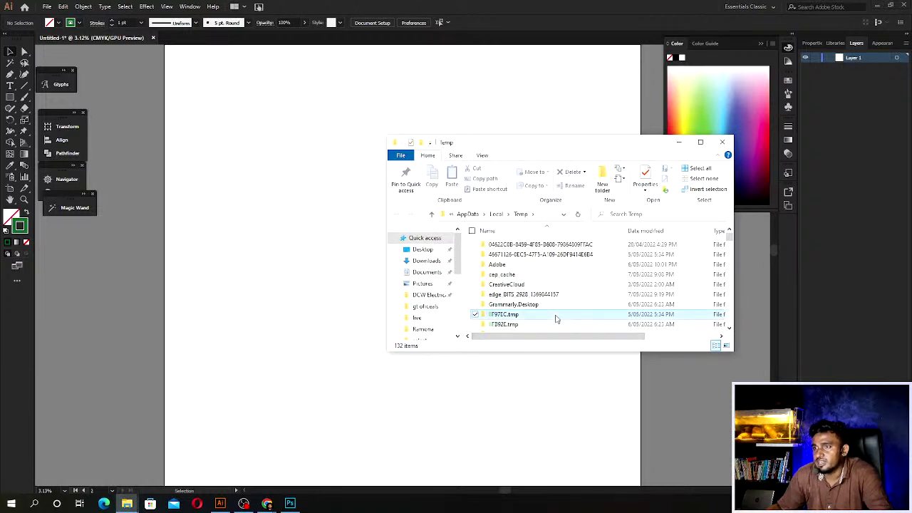
Permanently delete all Temp items, skipping every in-use file, leaving 40 items.
{"action": "key", "text": "ctrl+a"}
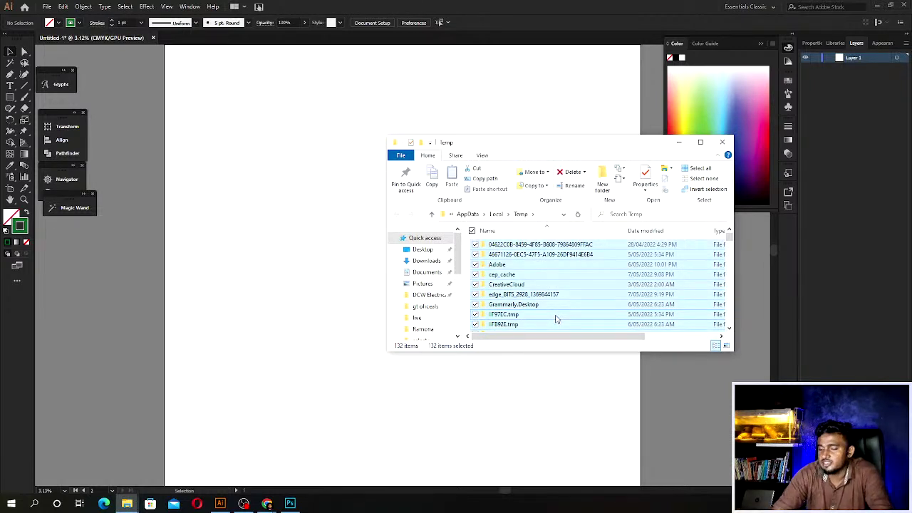
{"action": "key", "text": "shift+Delete"}
{"action": "key", "text": "Return"}
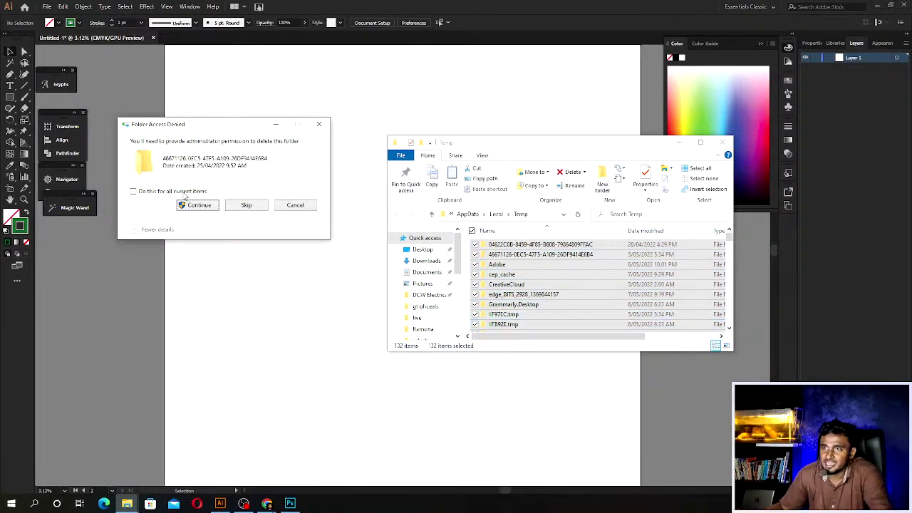
{"action": "left_click", "coordinate": [182, 192]}
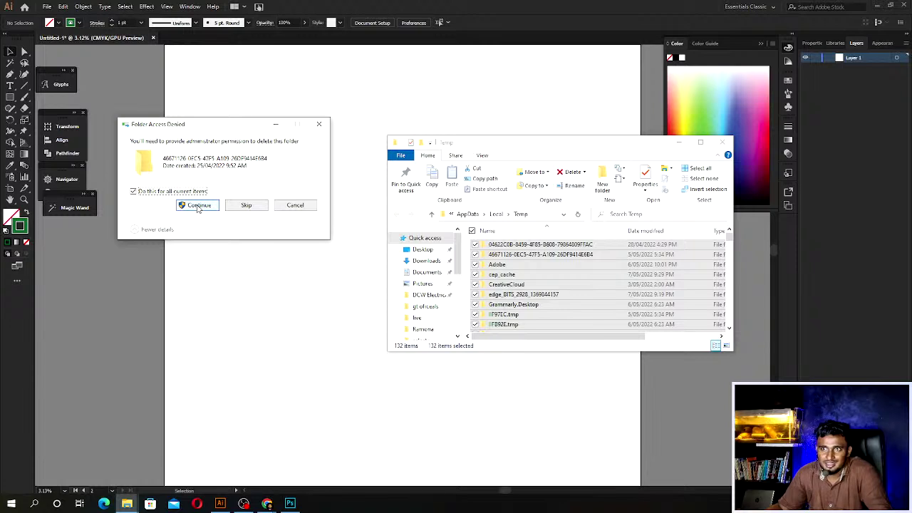
{"action": "left_click", "coordinate": [199, 207]}
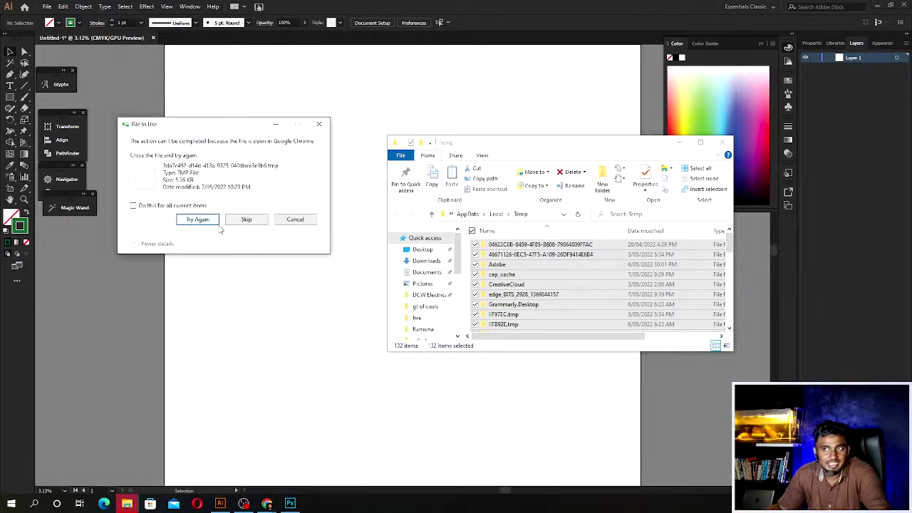
{"action": "left_click", "coordinate": [246, 221]}
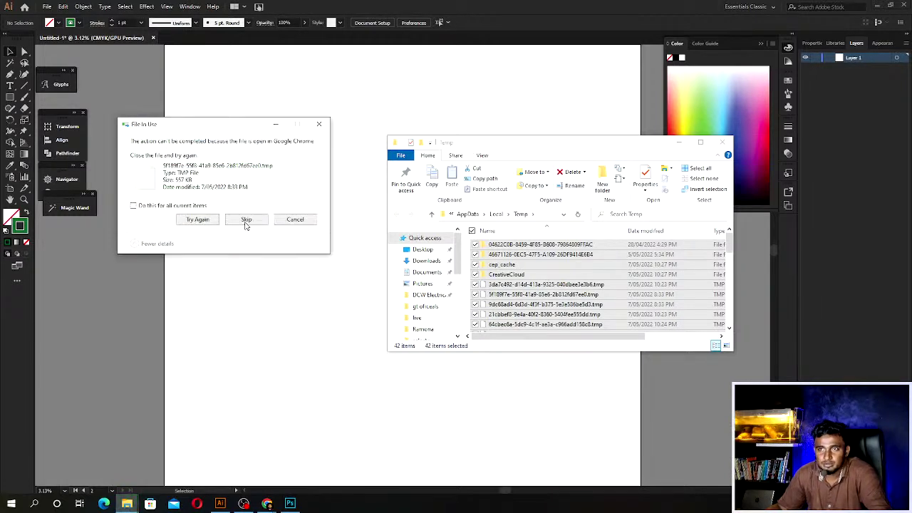
{"action": "left_click", "coordinate": [246, 222]}
{"action": "left_click", "coordinate": [153, 207]}
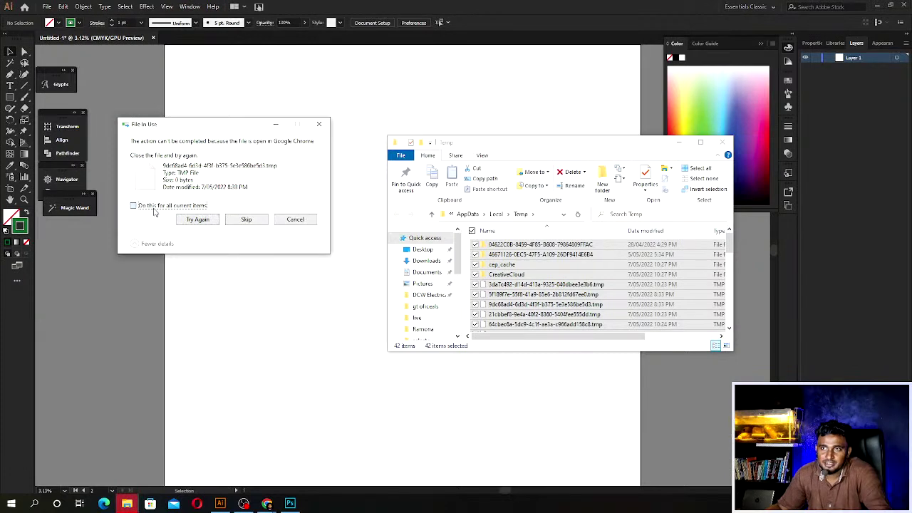
{"action": "left_click", "coordinate": [242, 223]}
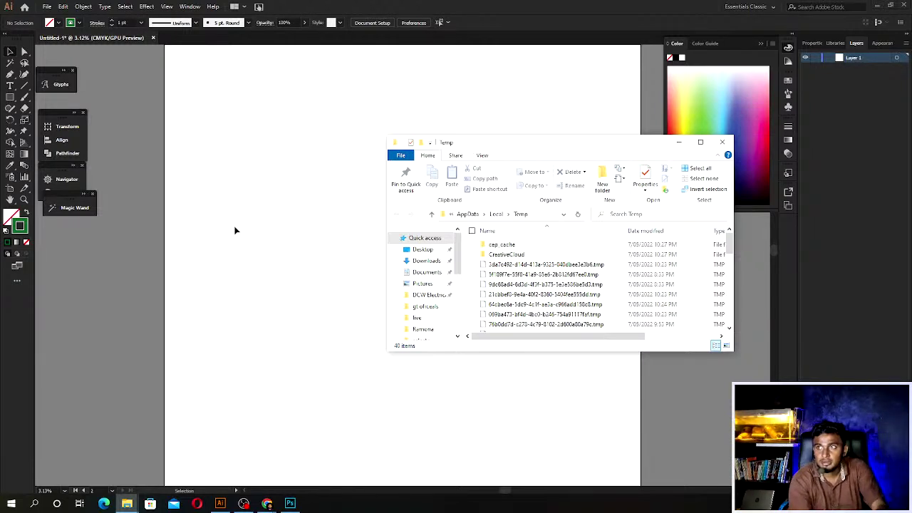
Close the Temp folder window and launch Task Manager from the taskbar.
{"action": "left_click", "coordinate": [723, 142]}
{"action": "right_click", "coordinate": [482, 510]}
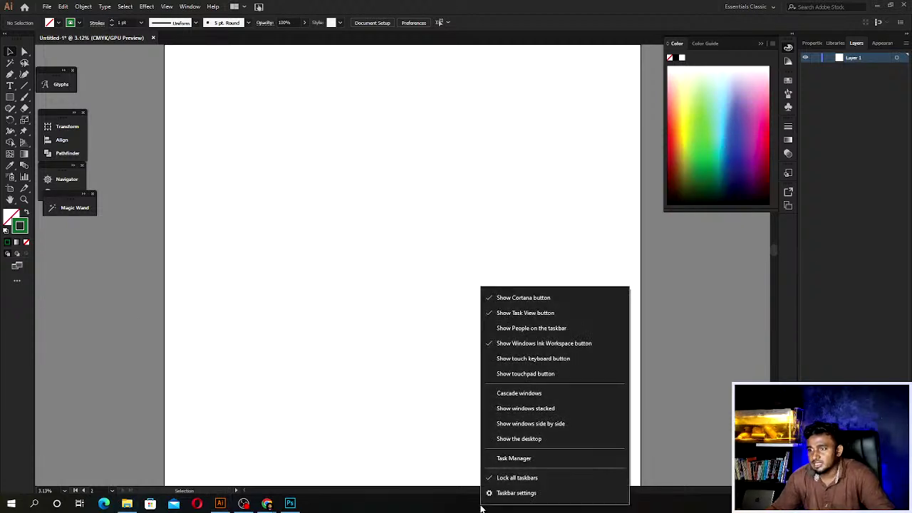
{"action": "left_click", "coordinate": [514, 460]}
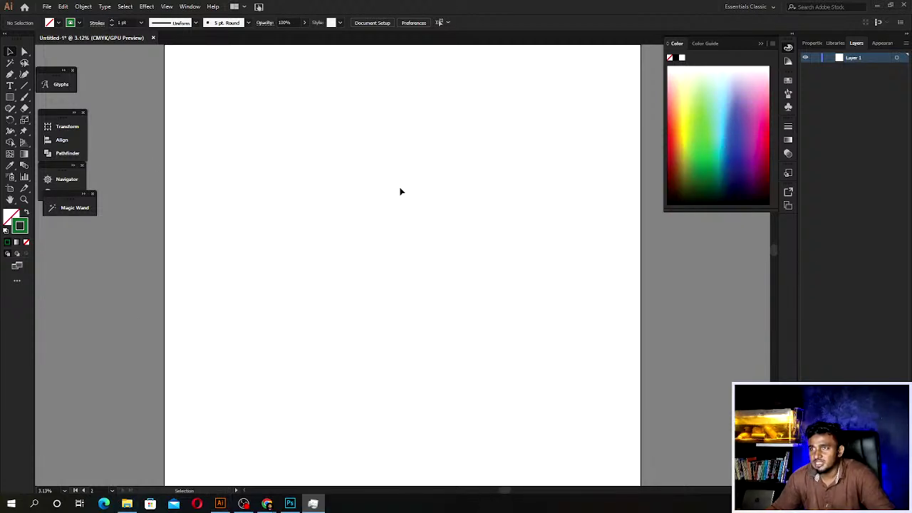